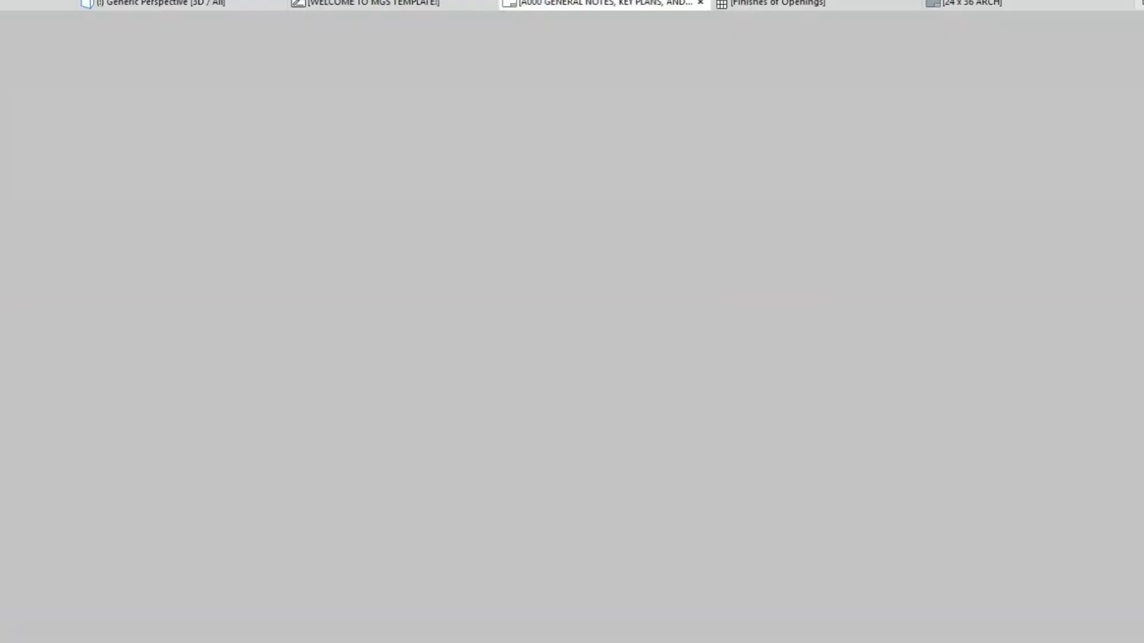
# Examine the general notes, architectural symbols, abbreviations and title block on the A000 sheet.
pyautogui.scroll(3, 0, 223)
pyautogui.moveTo(0, 217); pyautogui.dragTo(181, 307, button='middle')
pyautogui.scroll(7, 718, 99)
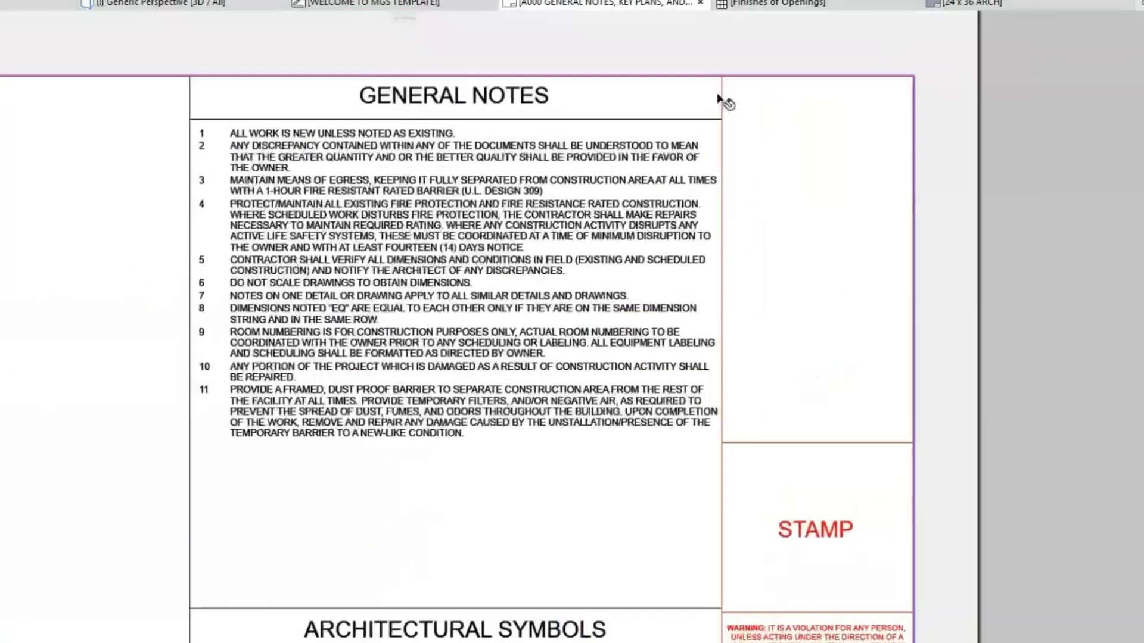
pyautogui.scroll(-4, 586, 358)
pyautogui.moveTo(592, 401); pyautogui.dragTo(582, 225, button='middle')
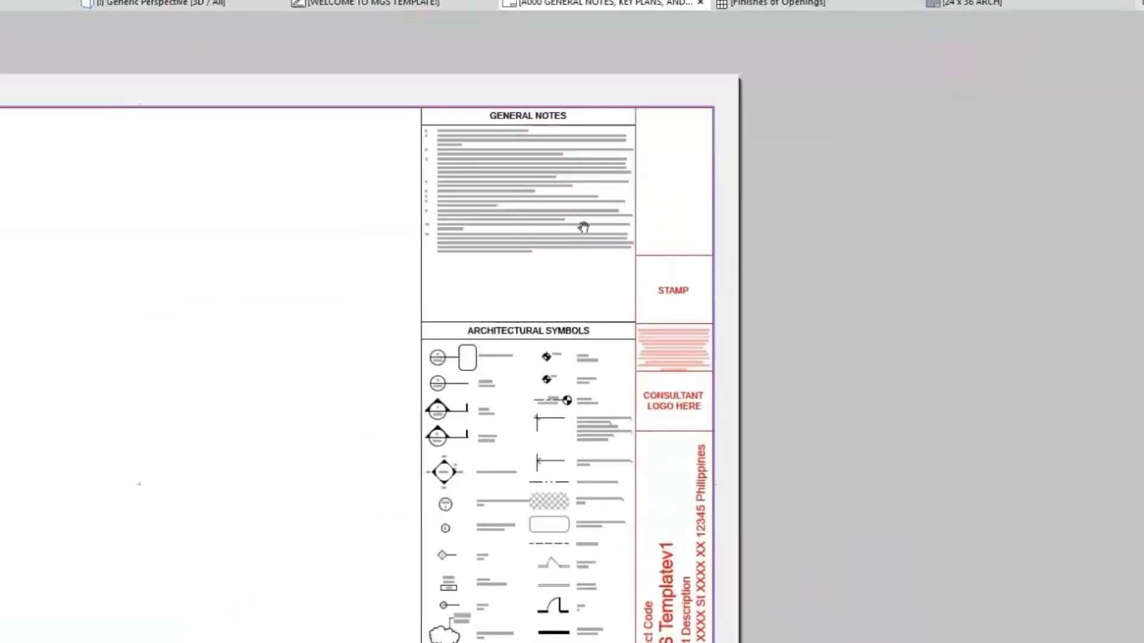
pyautogui.moveTo(629, 425); pyautogui.dragTo(615, 255, button='middle')
pyautogui.moveTo(685, 431); pyautogui.dragTo(685, 309, button='middle')
pyautogui.scroll(4, 694, 333)
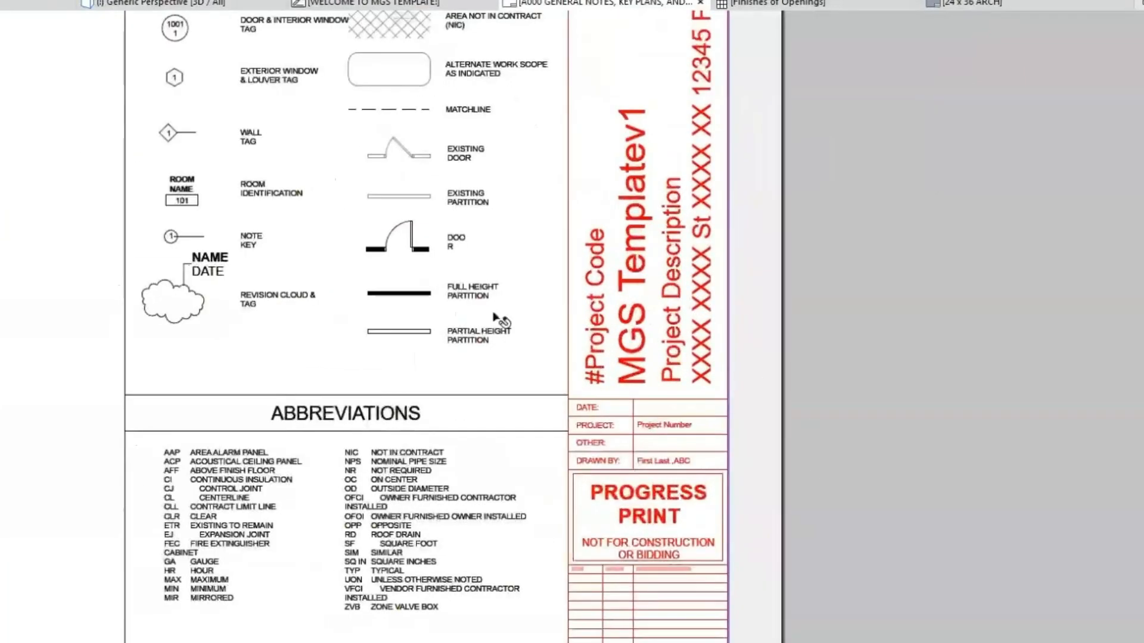
pyautogui.scroll(-2, 446, 551)
pyautogui.scroll(-3, 448, 551)
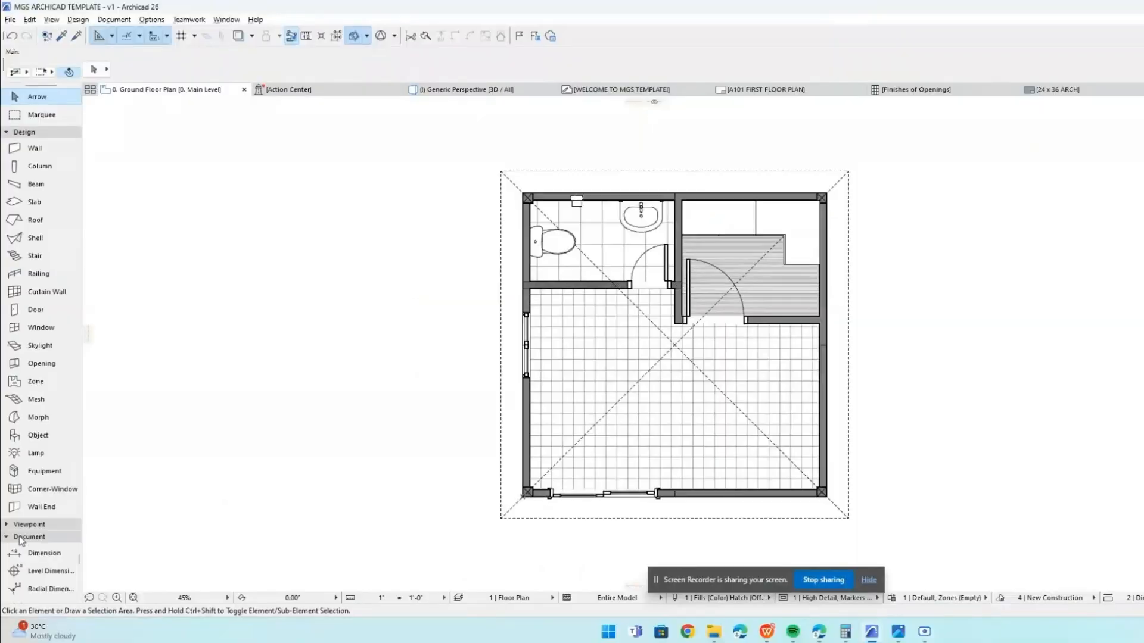
# Dimension the overall width of the ground floor plan between the outer corners, placing the line above the top wall.
pyautogui.click(25, 554)
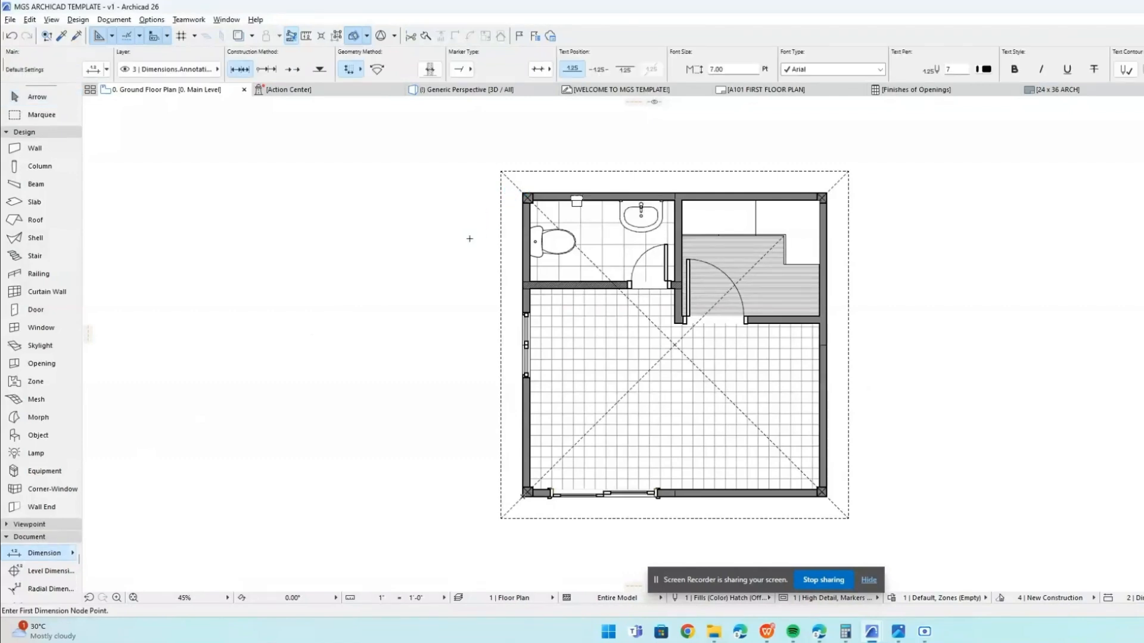
pyautogui.click(527, 194)
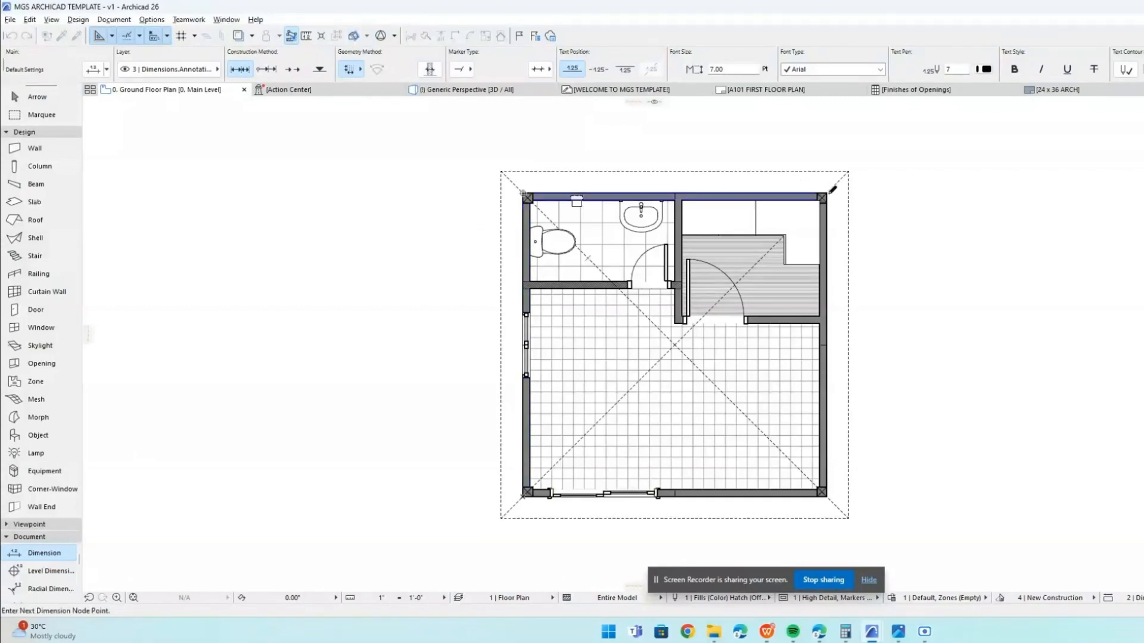
pyautogui.doubleClick(797, 160)
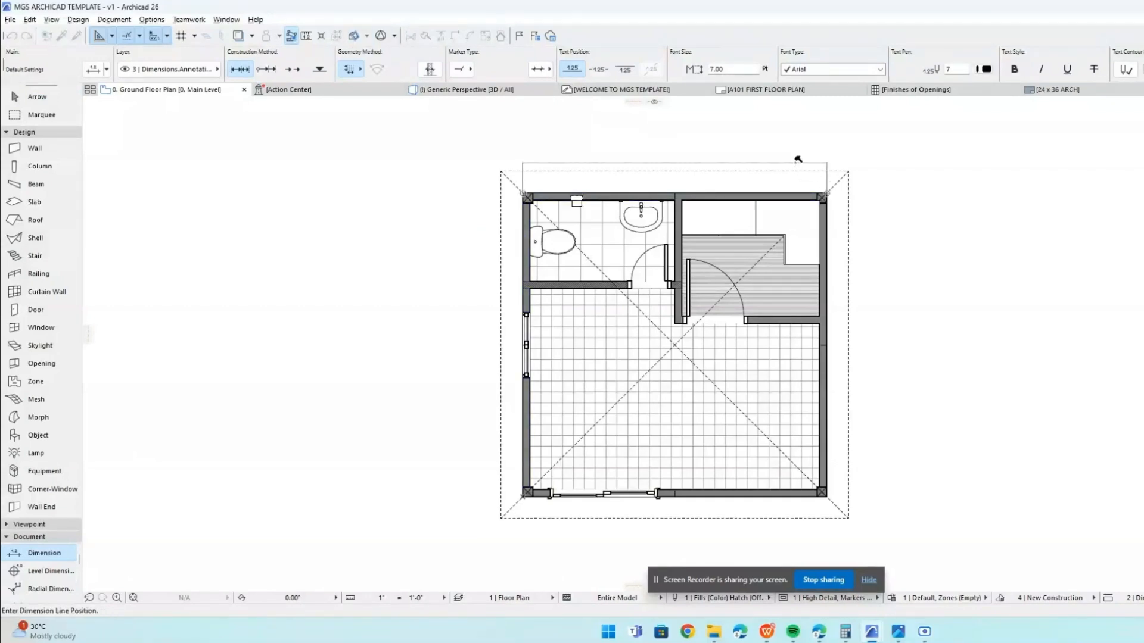
pyautogui.click(795, 161)
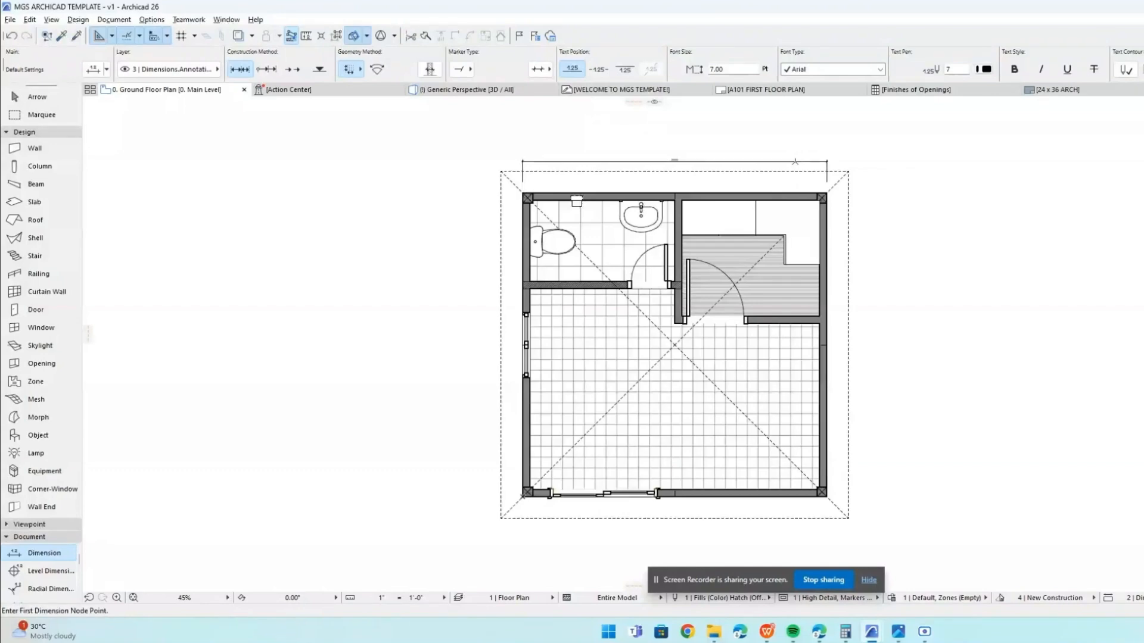
pyautogui.scroll(6, 685, 158)
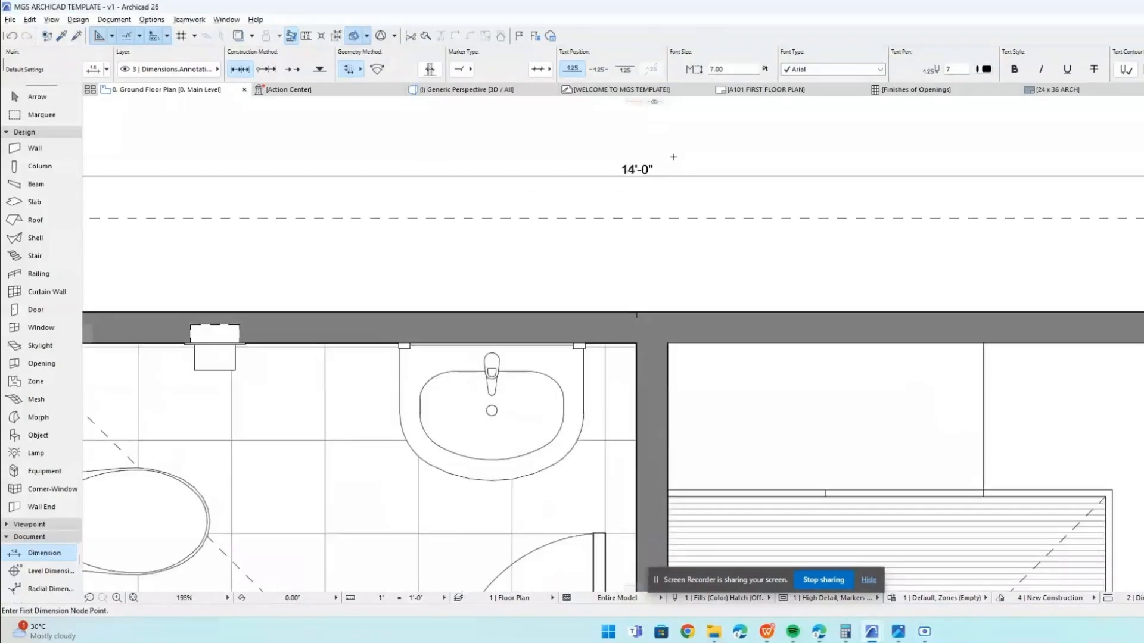
# Select the text of the overall width dimension and set its font to Arial.
pyautogui.press('Escape')
pyautogui.click(651, 171)
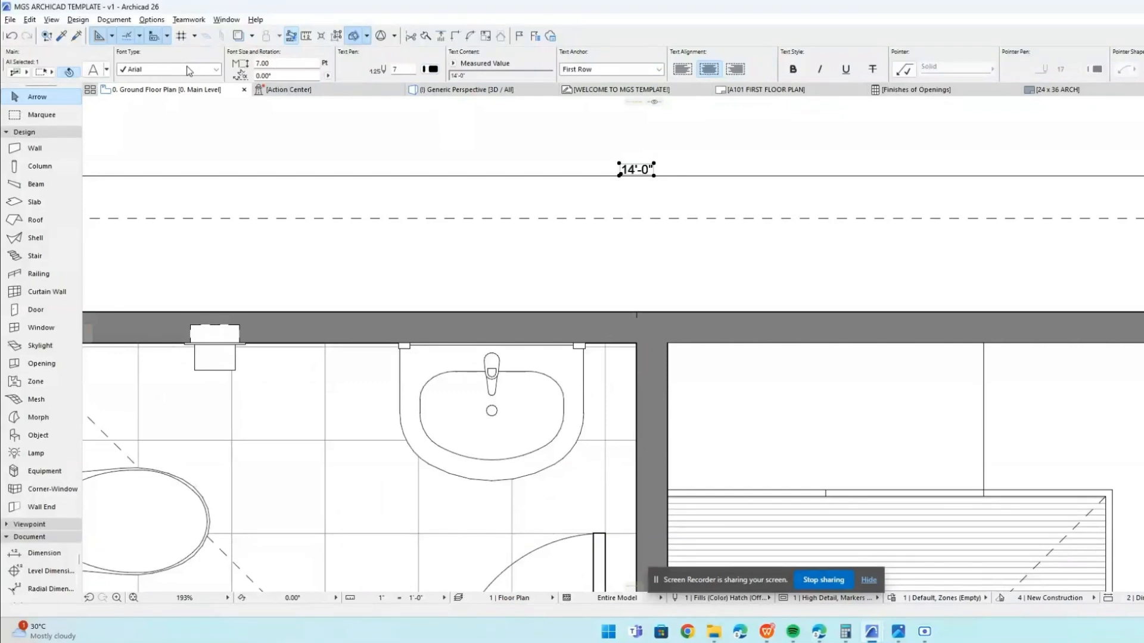
pyautogui.click(215, 69)
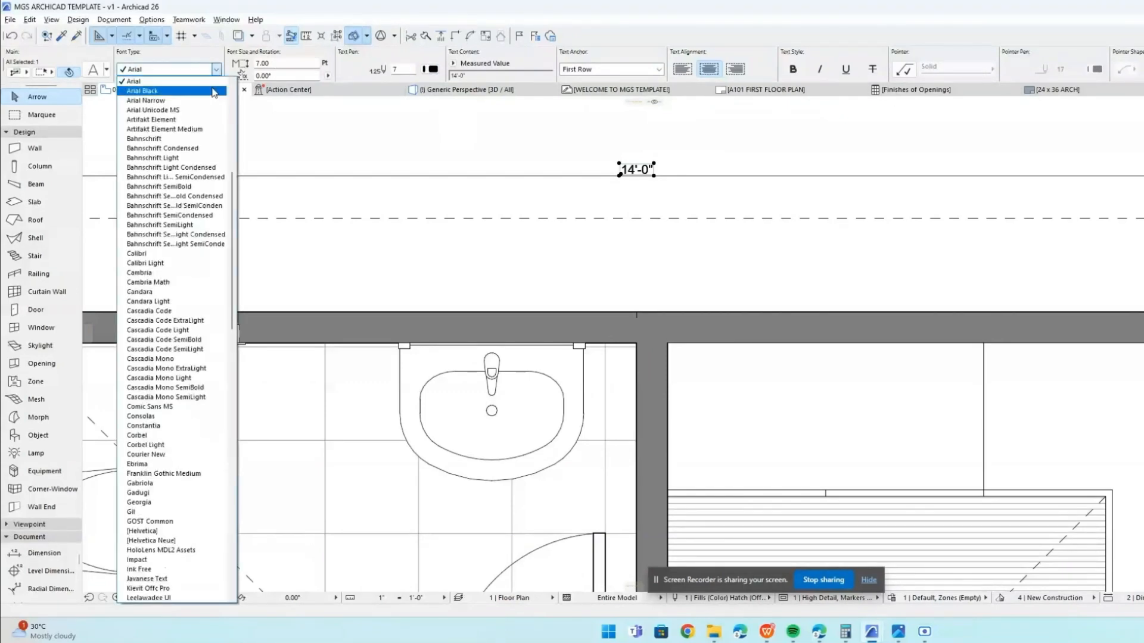
pyautogui.click(214, 81)
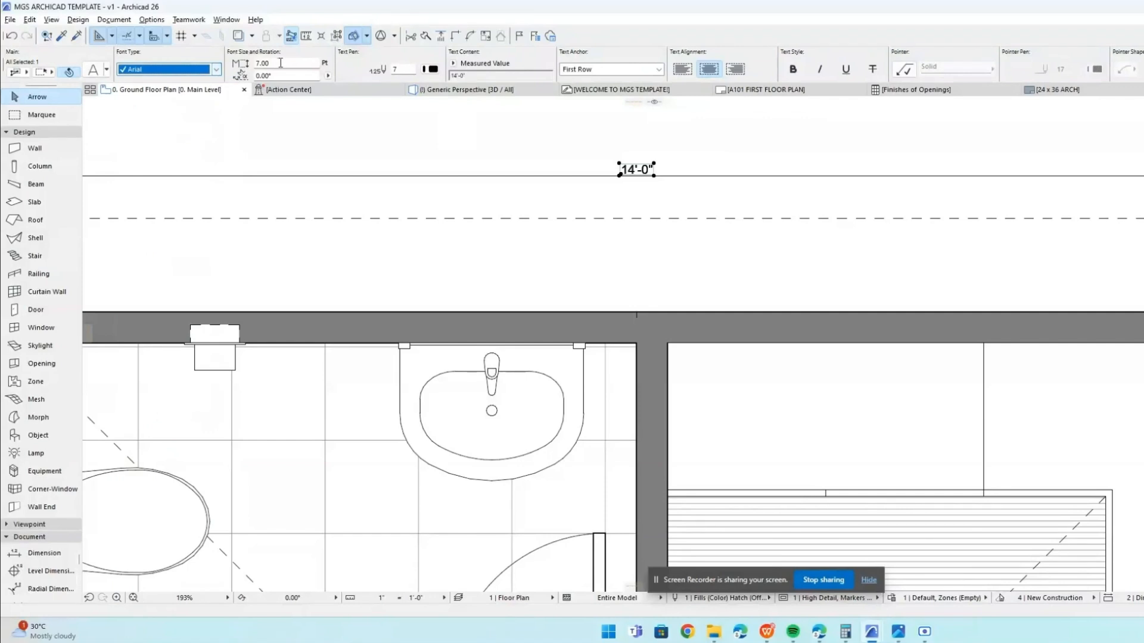
pyautogui.click(281, 63)
pyautogui.click(432, 69)
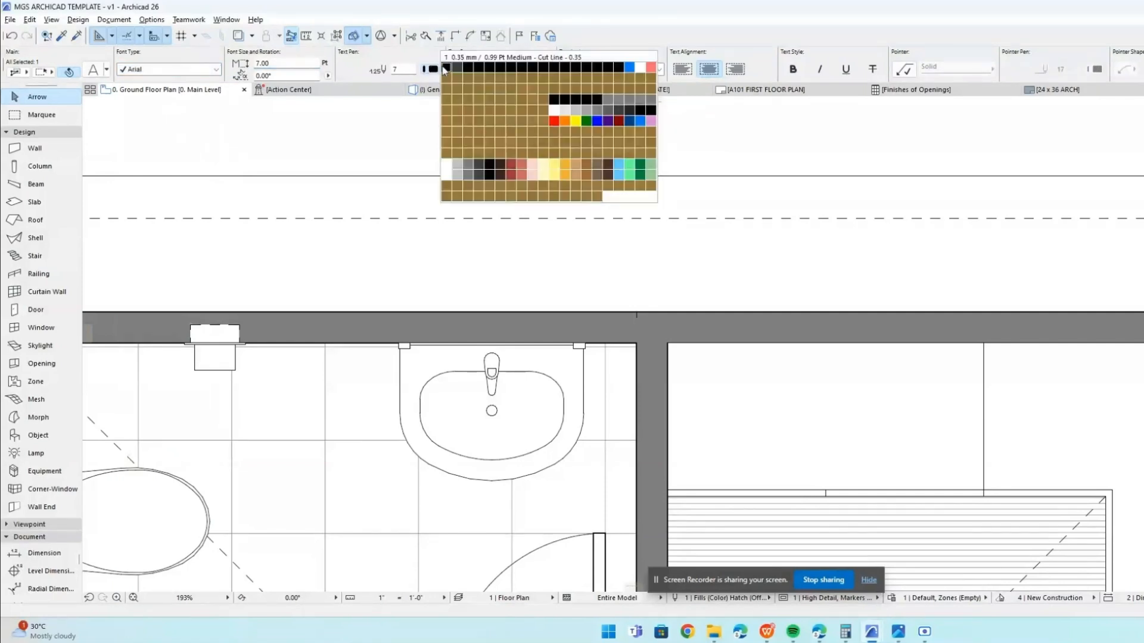
pyautogui.click(437, 72)
# Try font sizes of 15 pt and 25 pt on the selected dimension text.
pyautogui.moveTo(281, 64); pyautogui.dragTo(185, 66)
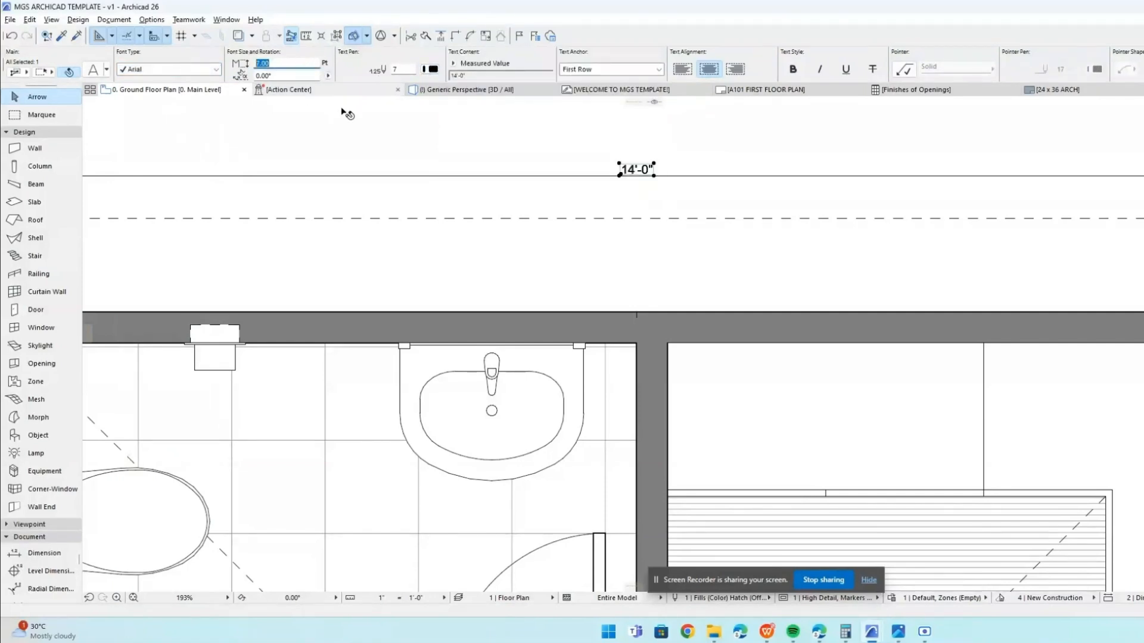
pyautogui.press('Return')
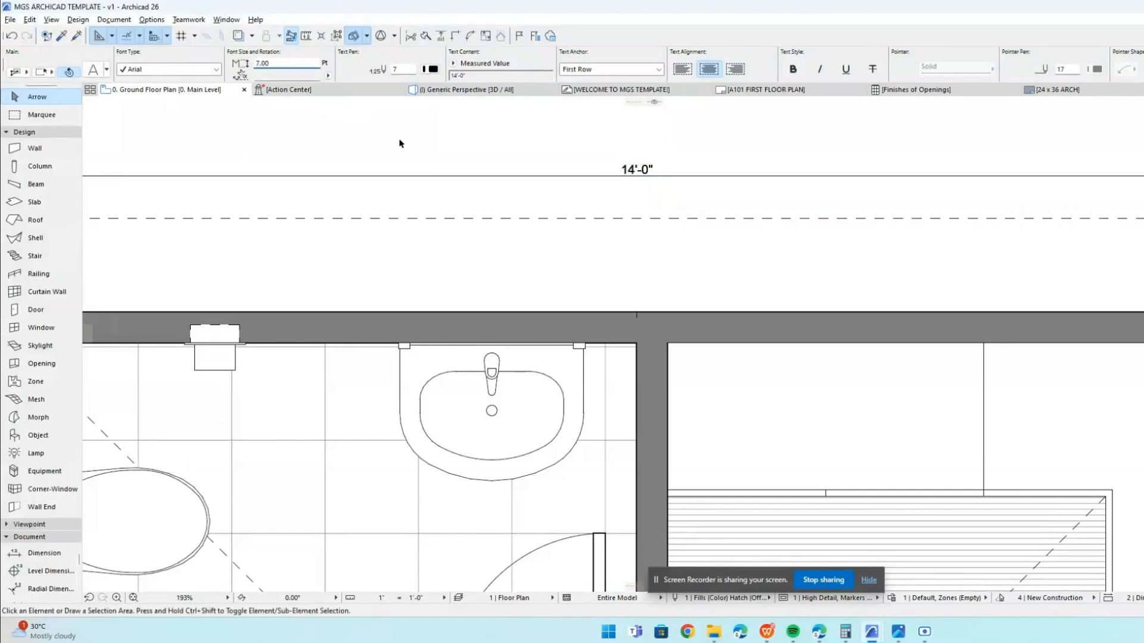
pyautogui.moveTo(297, 64); pyautogui.dragTo(264, 66)
pyautogui.write('15')
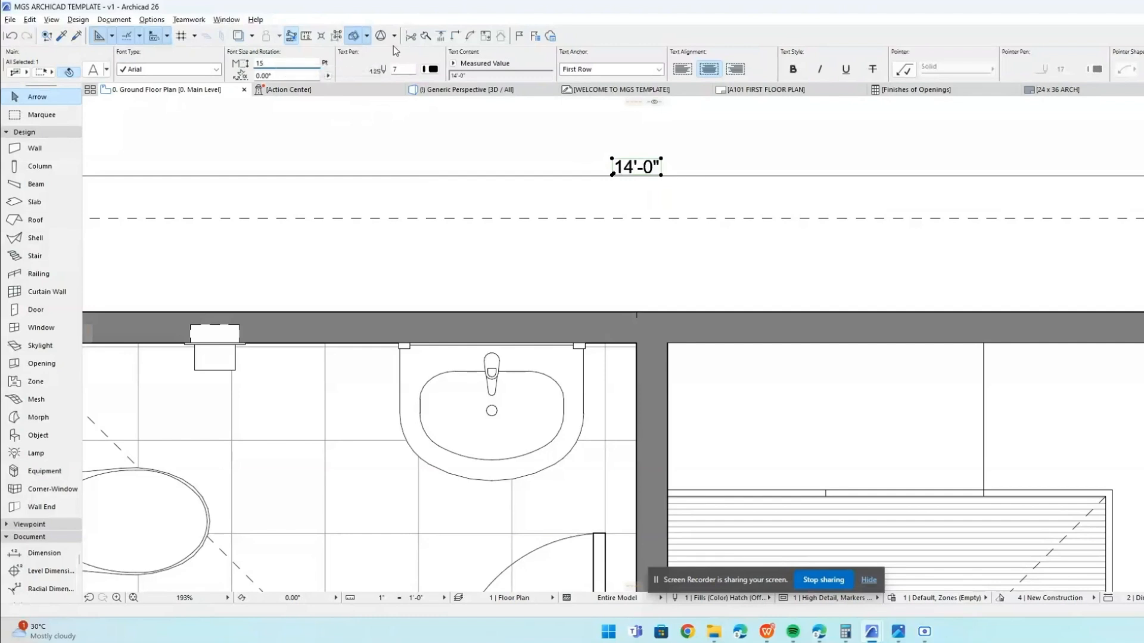
pyautogui.press('Return')
pyautogui.moveTo(296, 65); pyautogui.dragTo(186, 62)
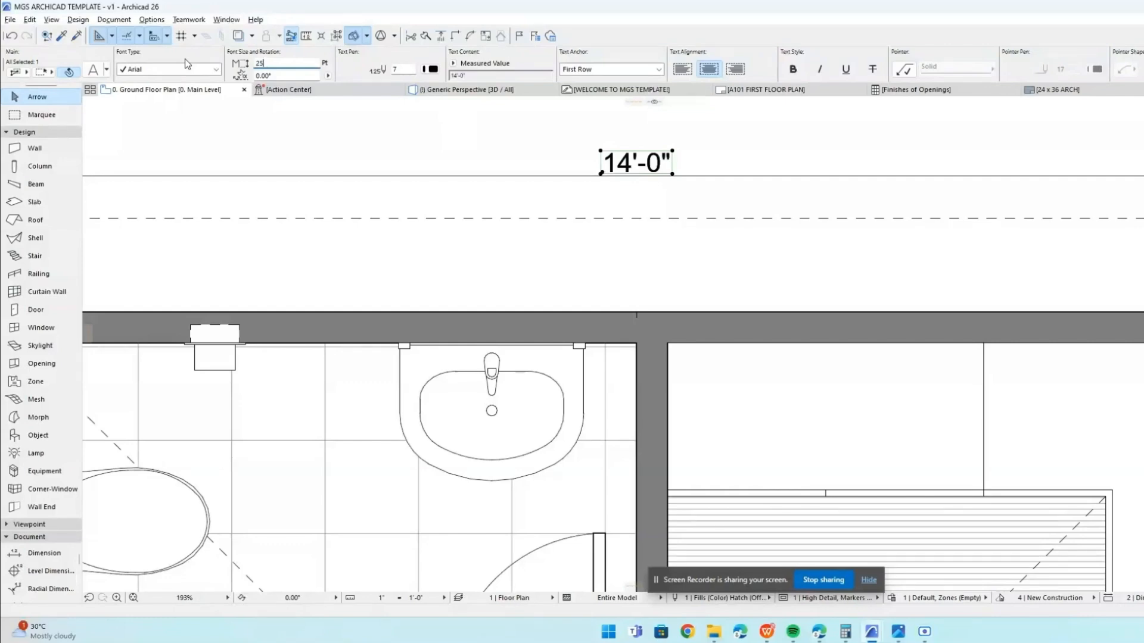
pyautogui.write('25')
pyautogui.press('Return')
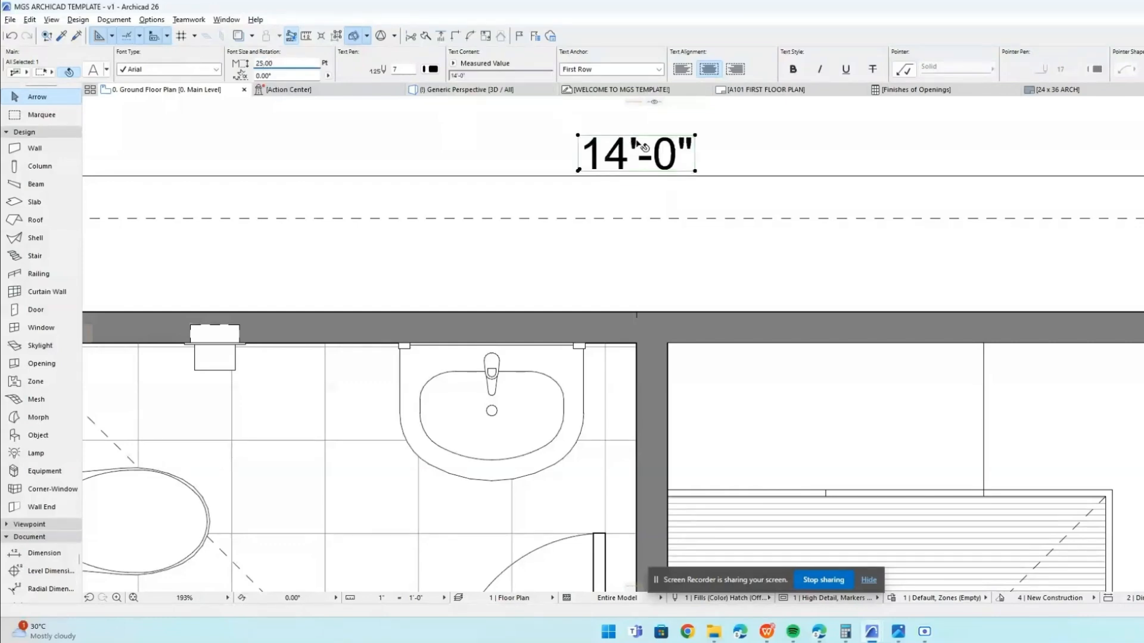
# Set the dimension text's font size to 10 pt and its text pen to 7.
pyautogui.scroll(-1, 644, 185)
pyautogui.scroll(-4, 644, 186)
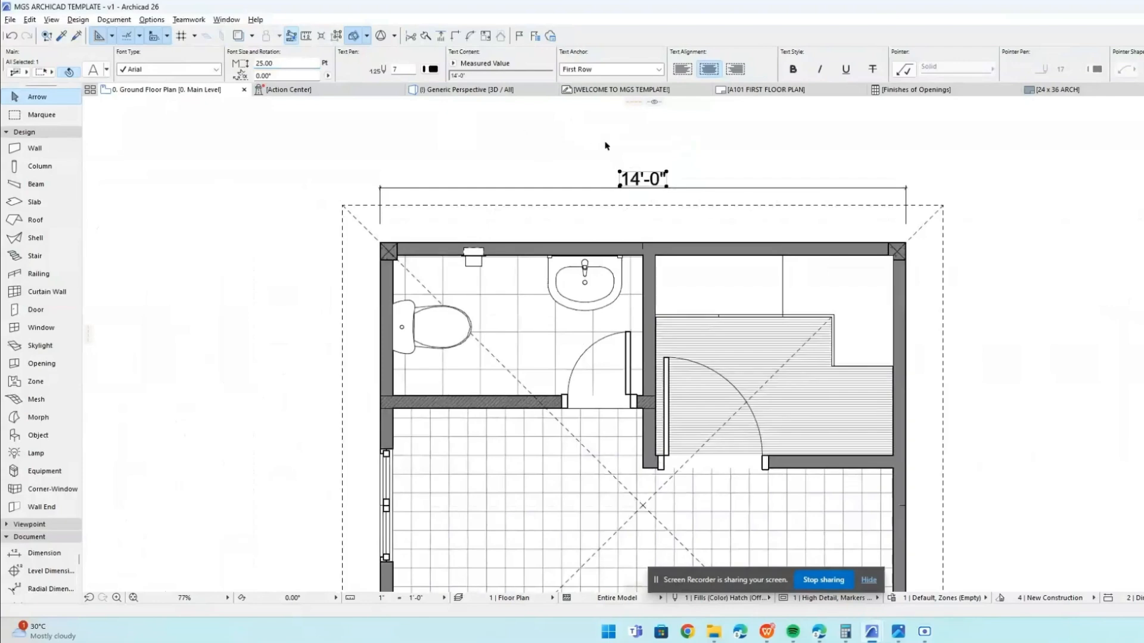
pyautogui.scroll(2, 587, 141)
pyautogui.click(304, 63)
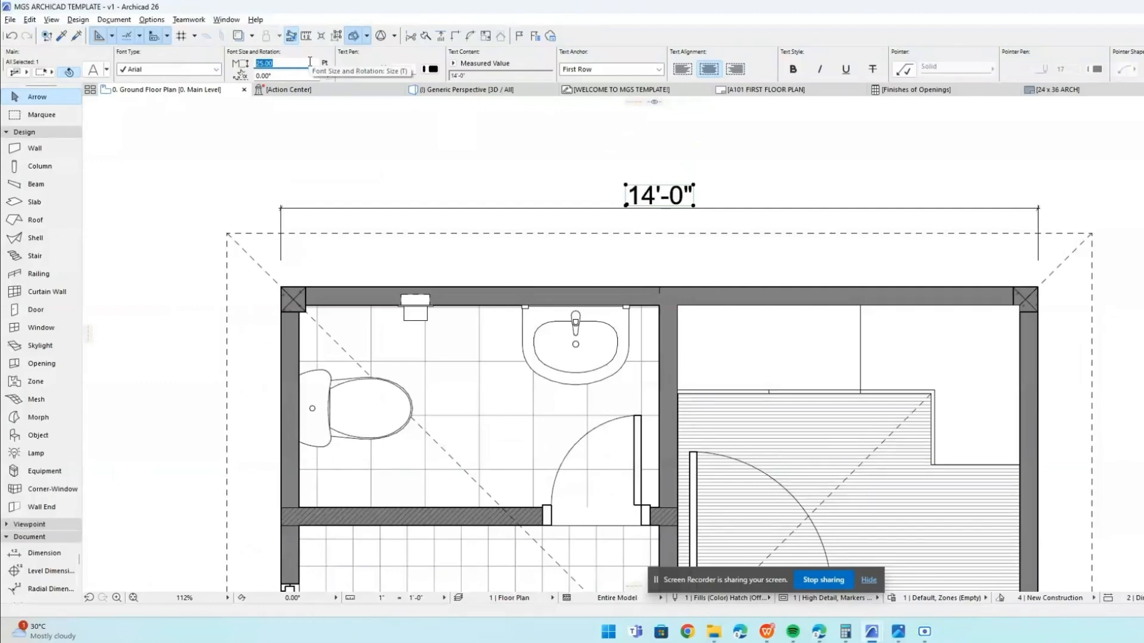
pyautogui.write('10')
pyautogui.press('Return')
pyautogui.click(424, 69)
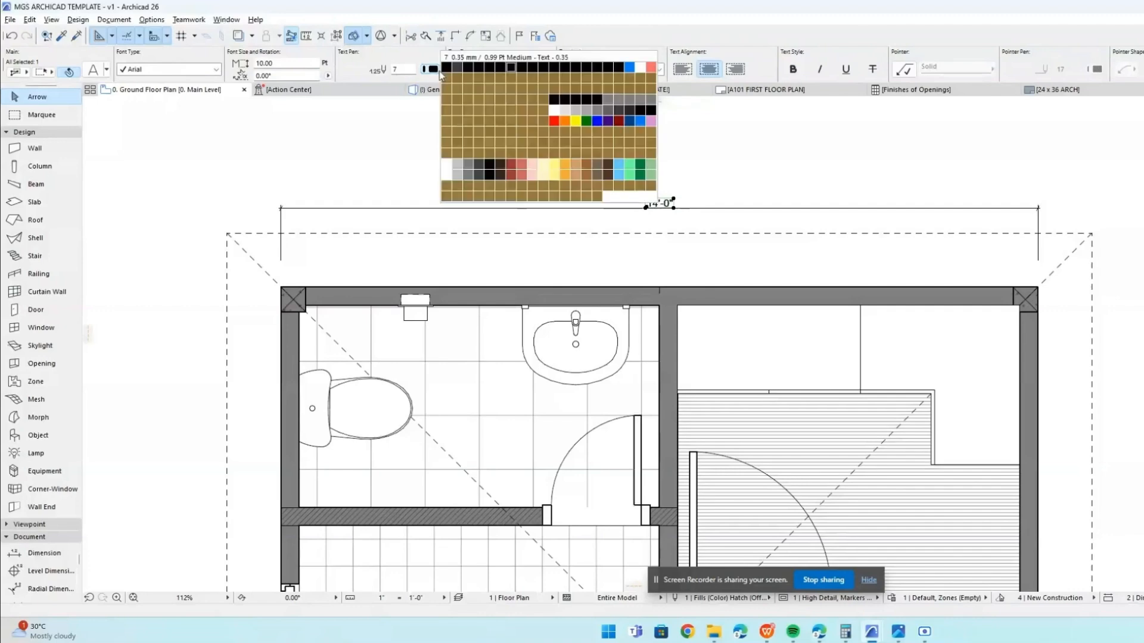
pyautogui.click(512, 69)
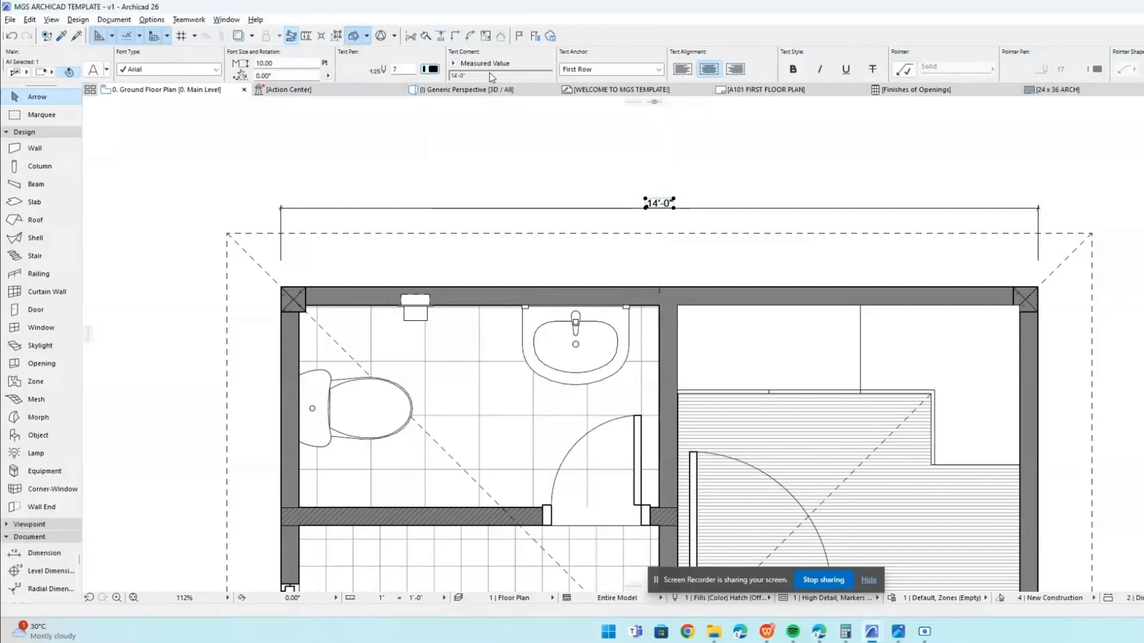
# Try Multi-line content with "Estimated at" on a line above the measured value, and restore the content to Measured Value.
pyautogui.click(454, 66)
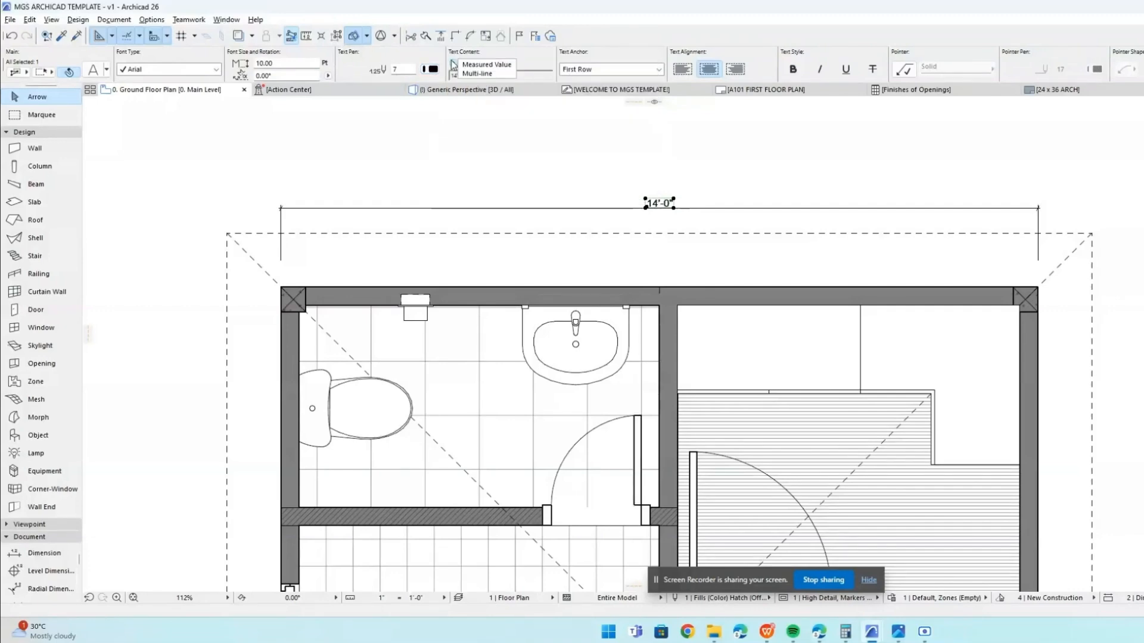
pyautogui.click(484, 76)
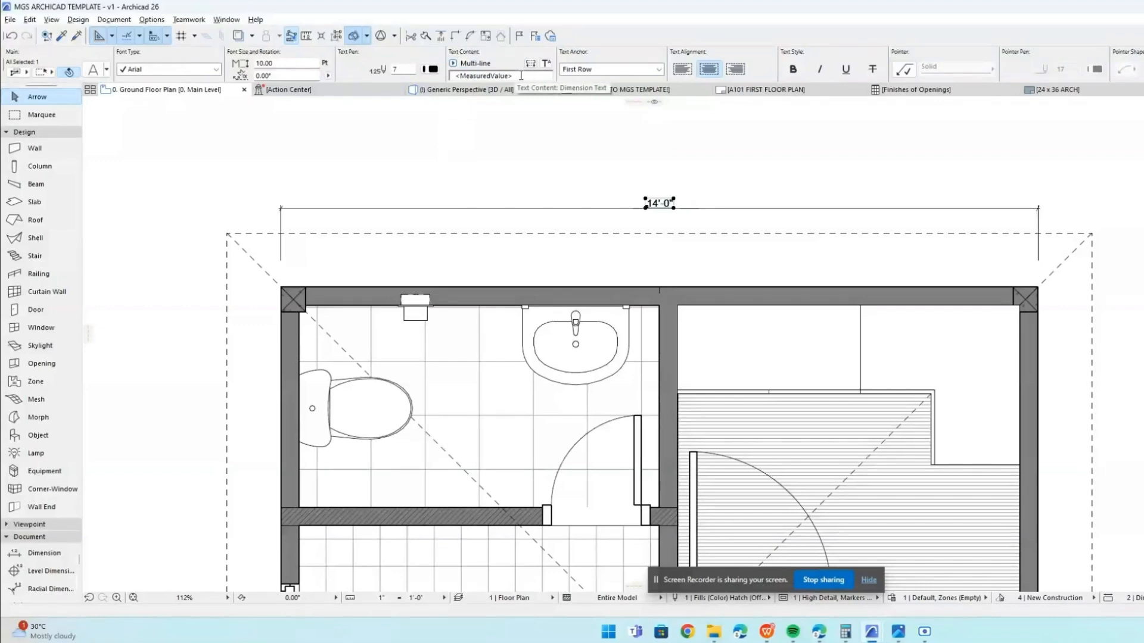
pyautogui.moveTo(457, 74); pyautogui.dragTo(451, 76)
pyautogui.click(460, 76)
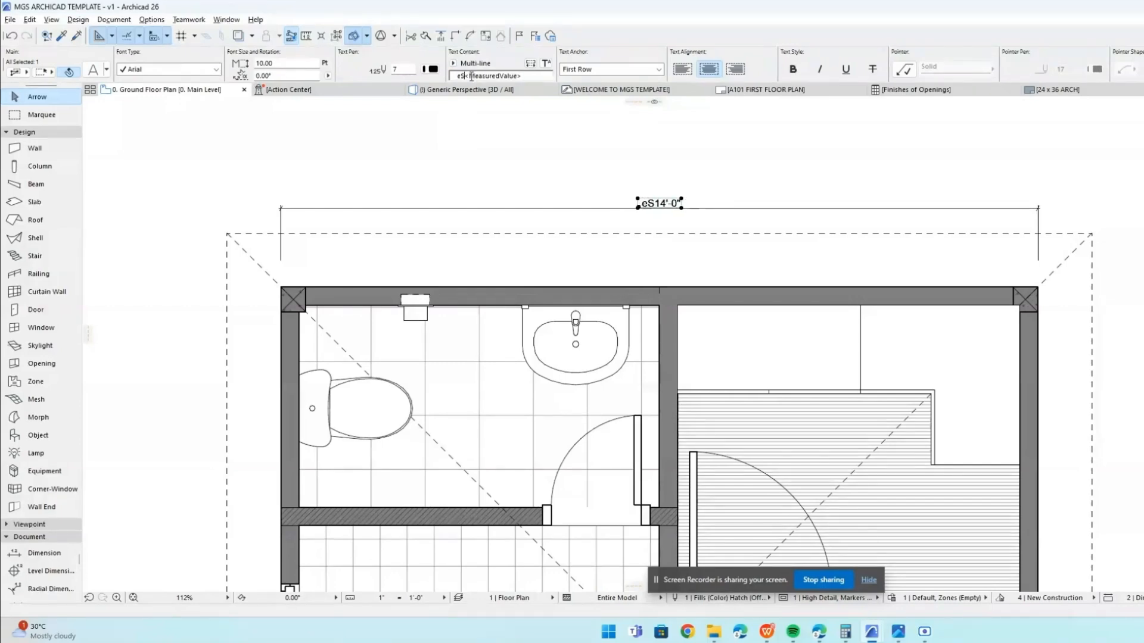
pyautogui.write('Estimated a')
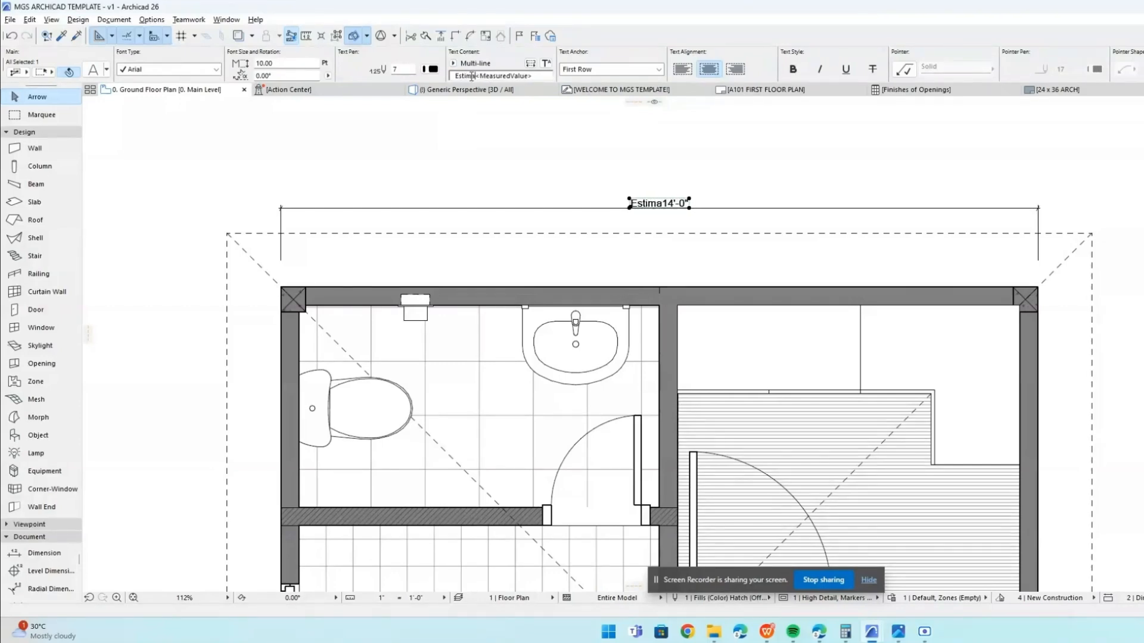
pyautogui.write('t')
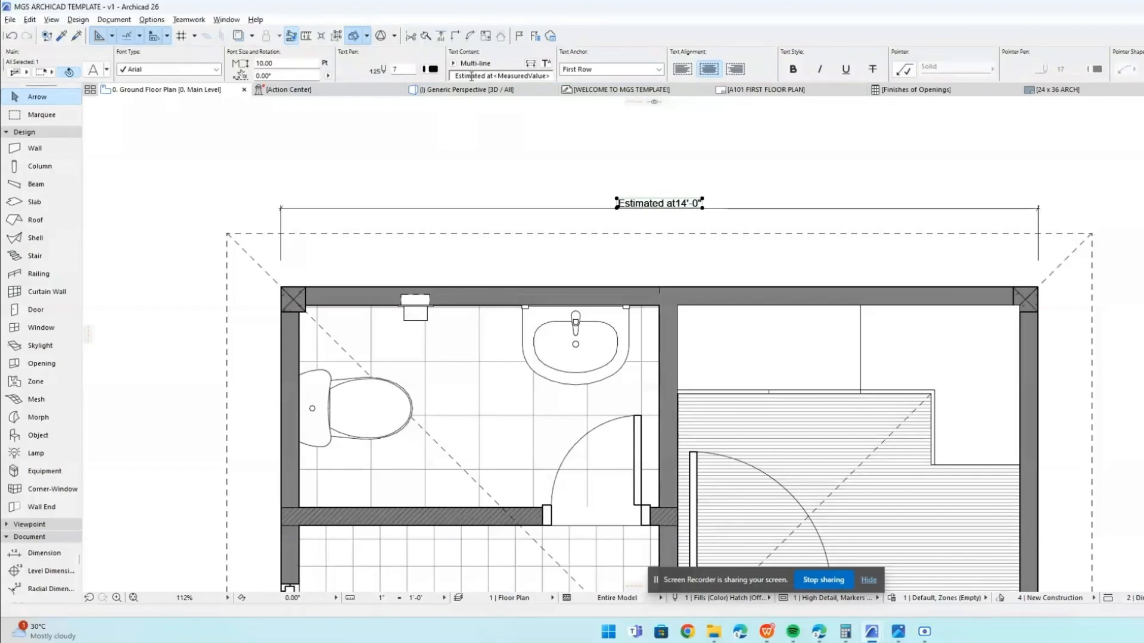
pyautogui.press('Return')
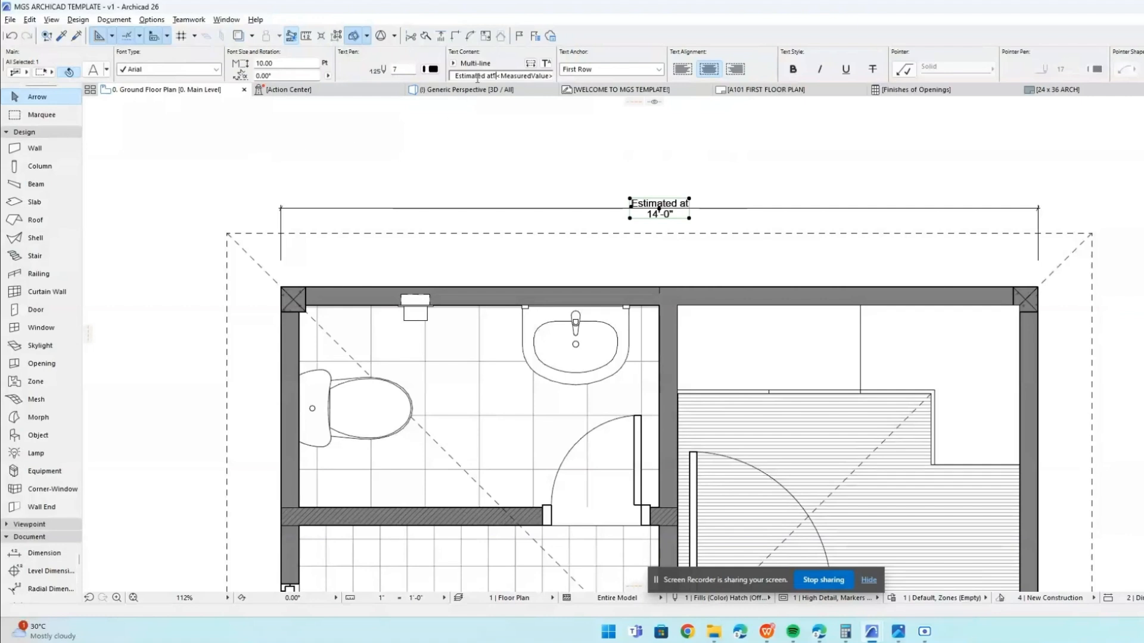
pyautogui.click(454, 63)
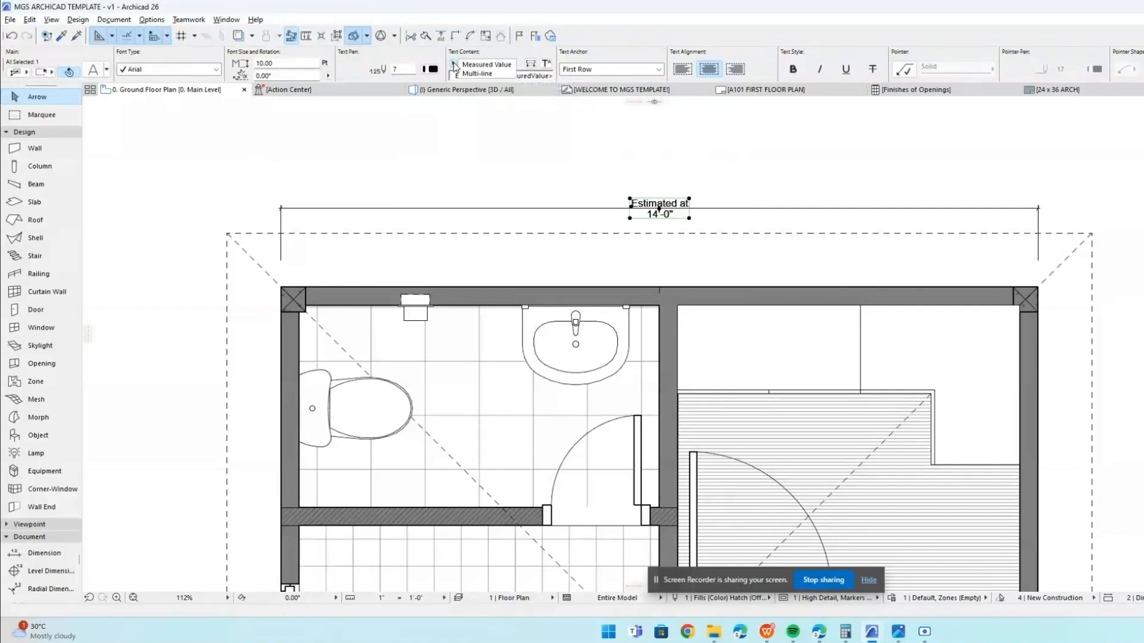
pyautogui.click(481, 64)
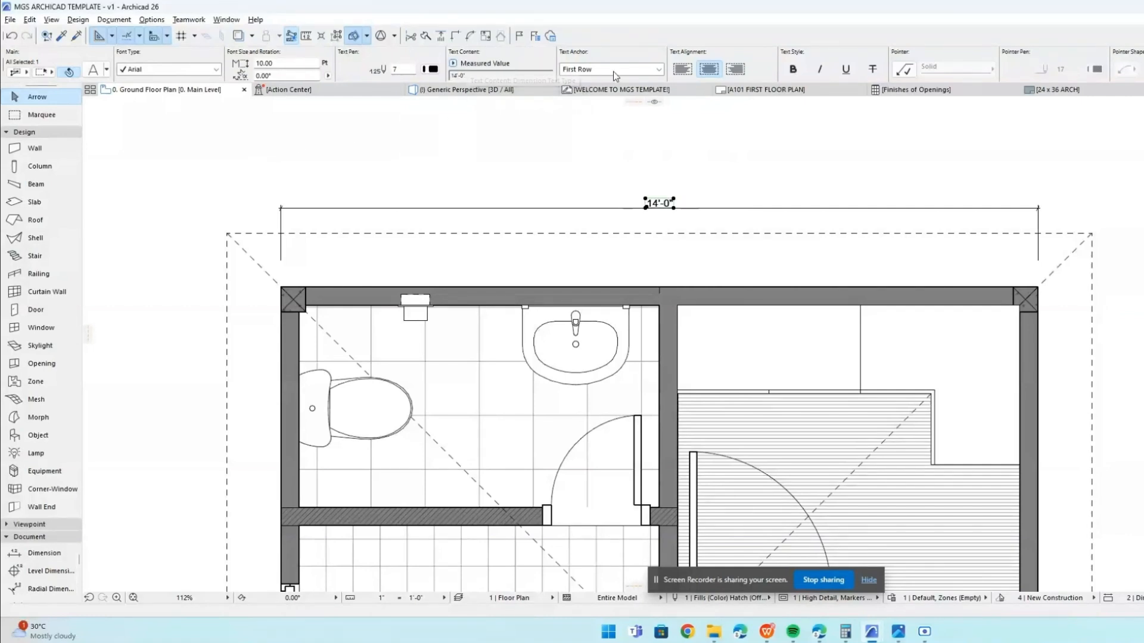
# Try left alignment and the bold, italic, underline and strikethrough styles on the dimension text, returning it to centred plain text.
pyautogui.click(680, 72)
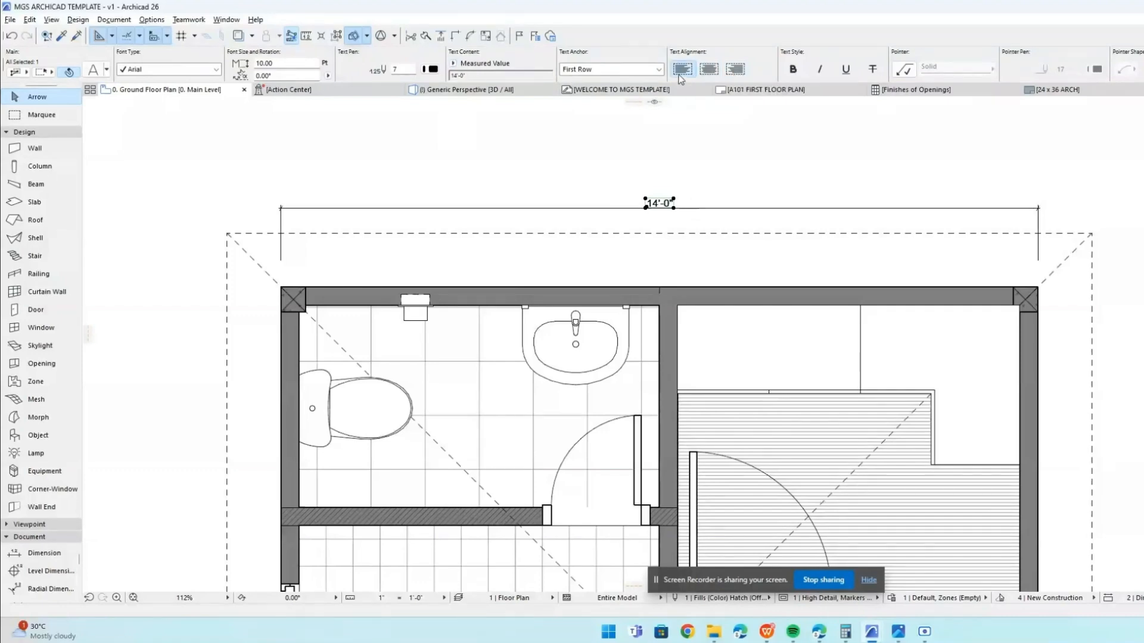
pyautogui.click(707, 70)
pyautogui.click(796, 72)
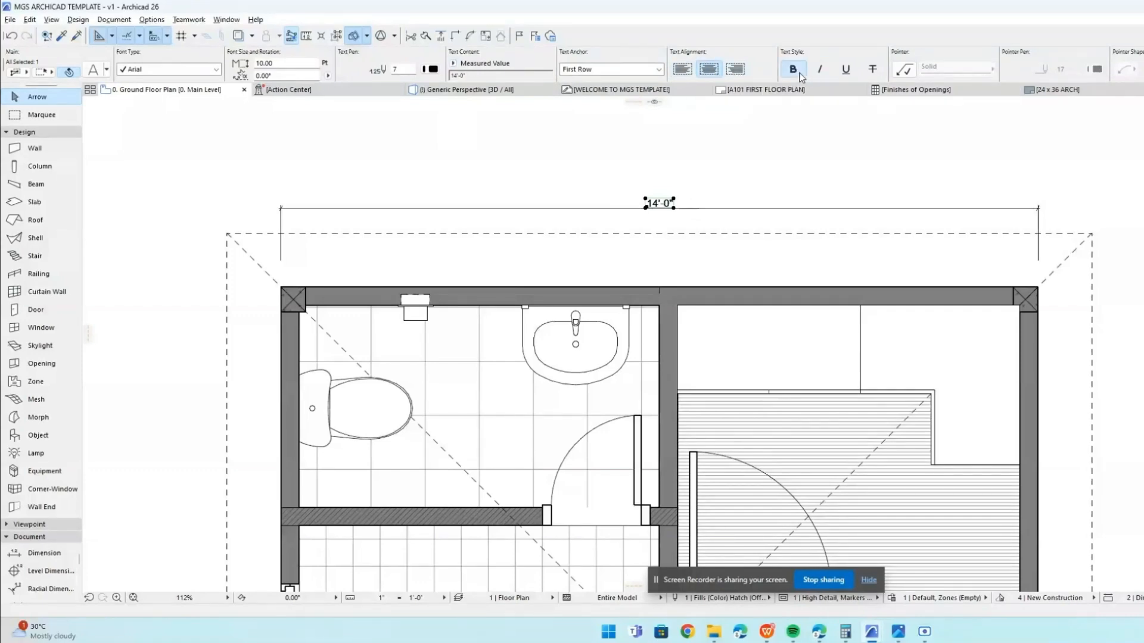
pyautogui.click(800, 75)
pyautogui.click(817, 70)
pyautogui.click(844, 70)
pyautogui.click(872, 70)
pyautogui.click(872, 72)
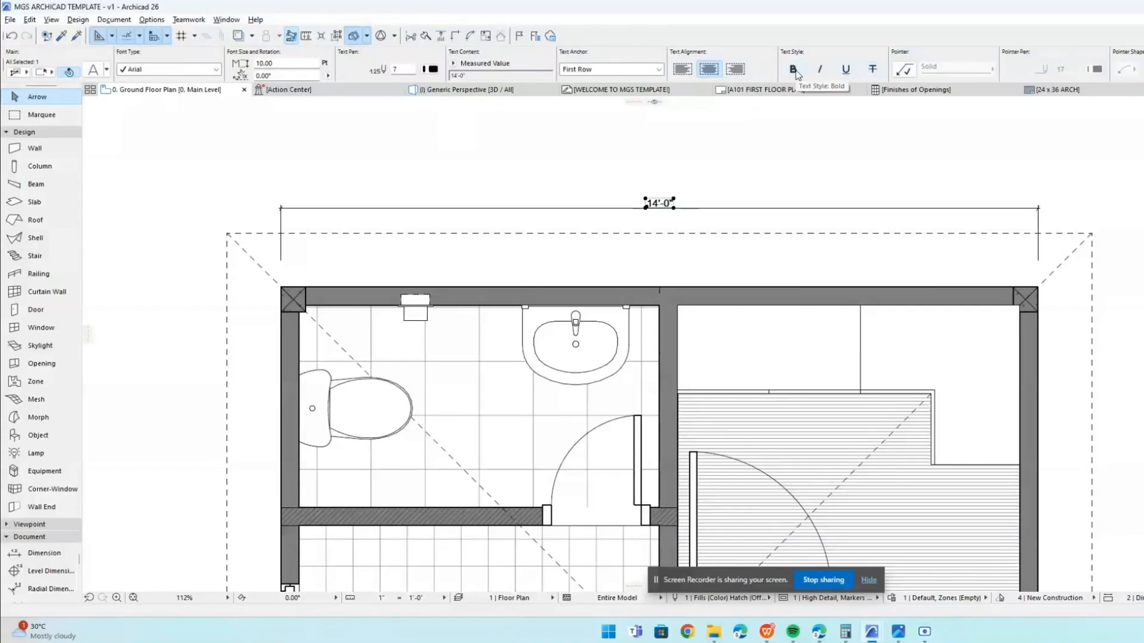
# Turn on the pointer for the selected dimension text, keep its line type Solid and review the available pointer shapes.
pyautogui.click(914, 72)
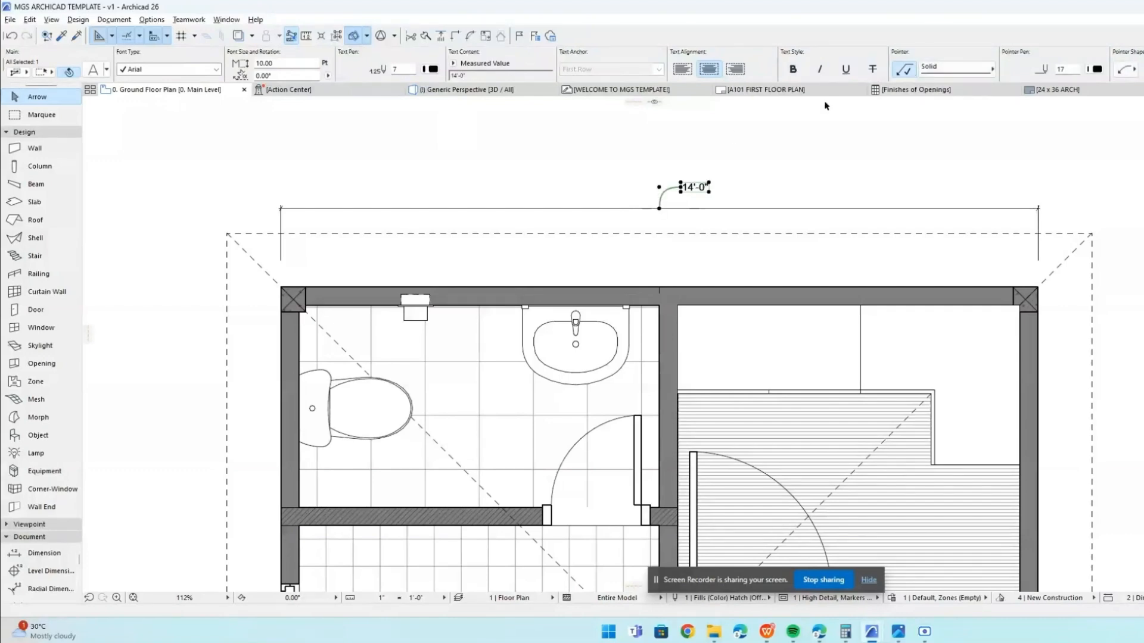
pyautogui.click(987, 72)
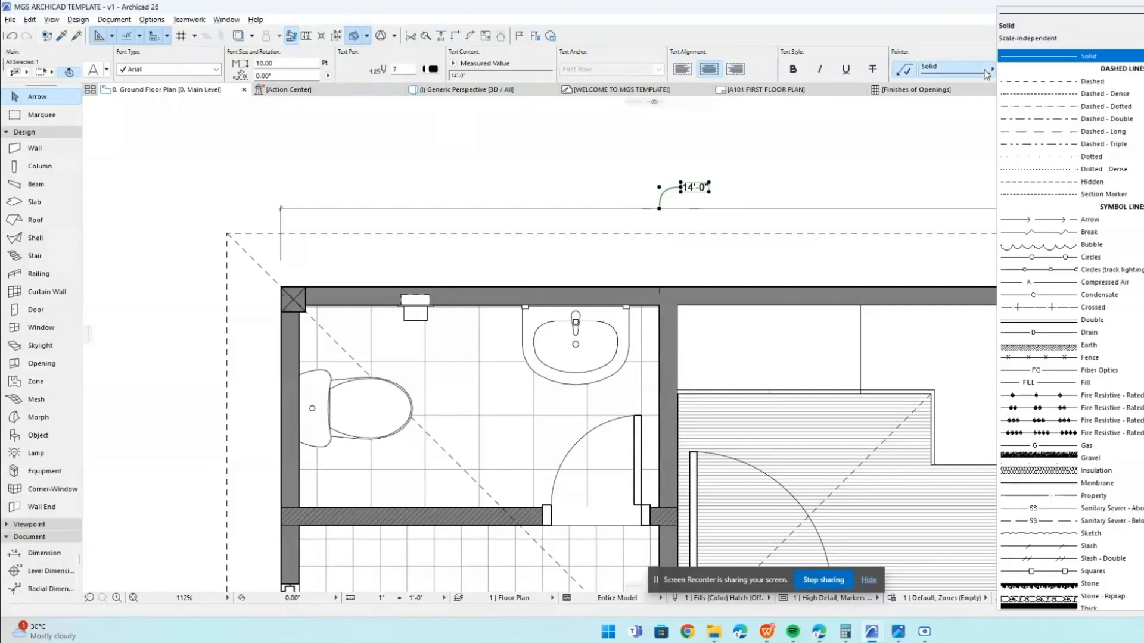
pyautogui.click(987, 72)
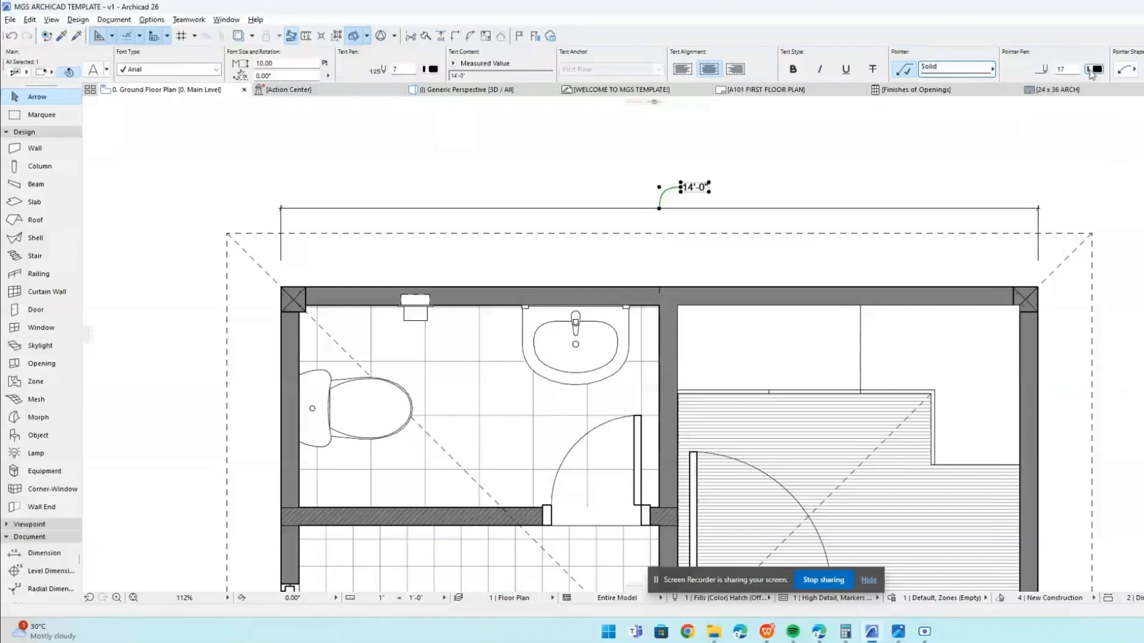
pyautogui.click(1125, 71)
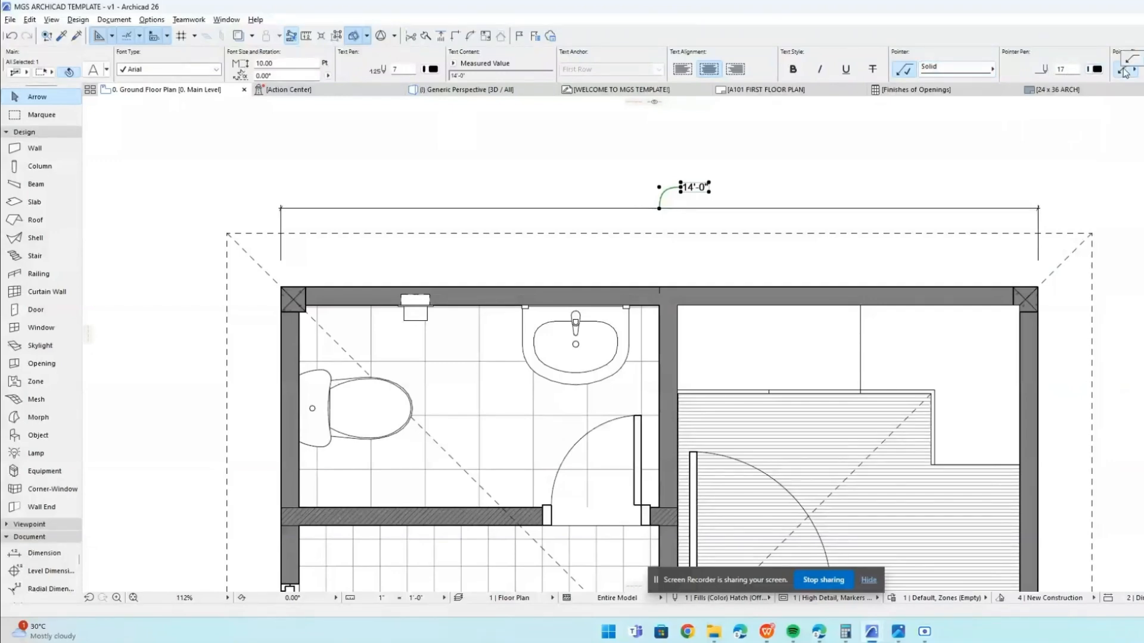
pyautogui.click(1129, 58)
pyautogui.click(1128, 69)
pyautogui.click(1129, 58)
pyautogui.scroll(-2, 1132, 81)
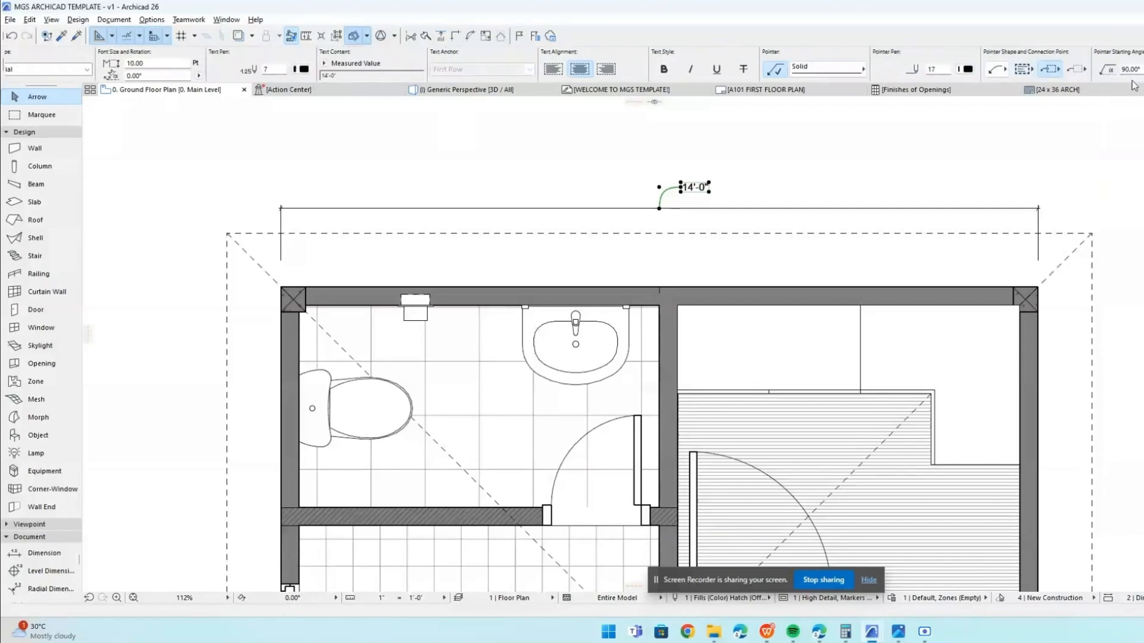
# Try the top and bottom pointer connection points and another connection mode, restoring the middle point and the original mode.
pyautogui.click(1058, 77)
pyautogui.click(1059, 74)
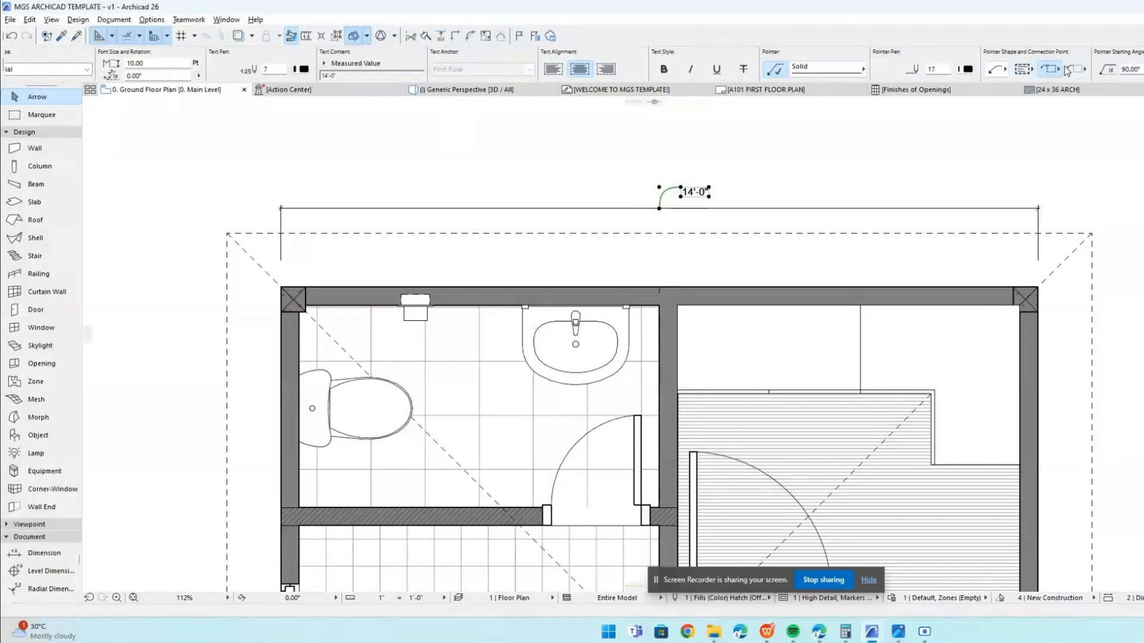
pyautogui.click(1059, 73)
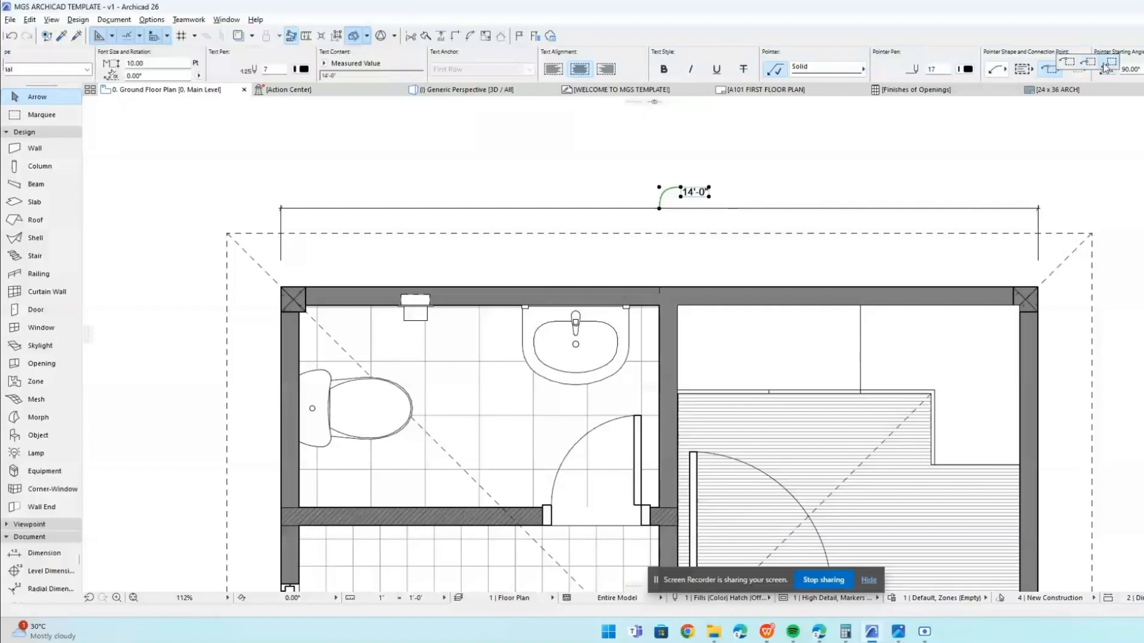
pyautogui.click(1114, 67)
pyautogui.click(1053, 68)
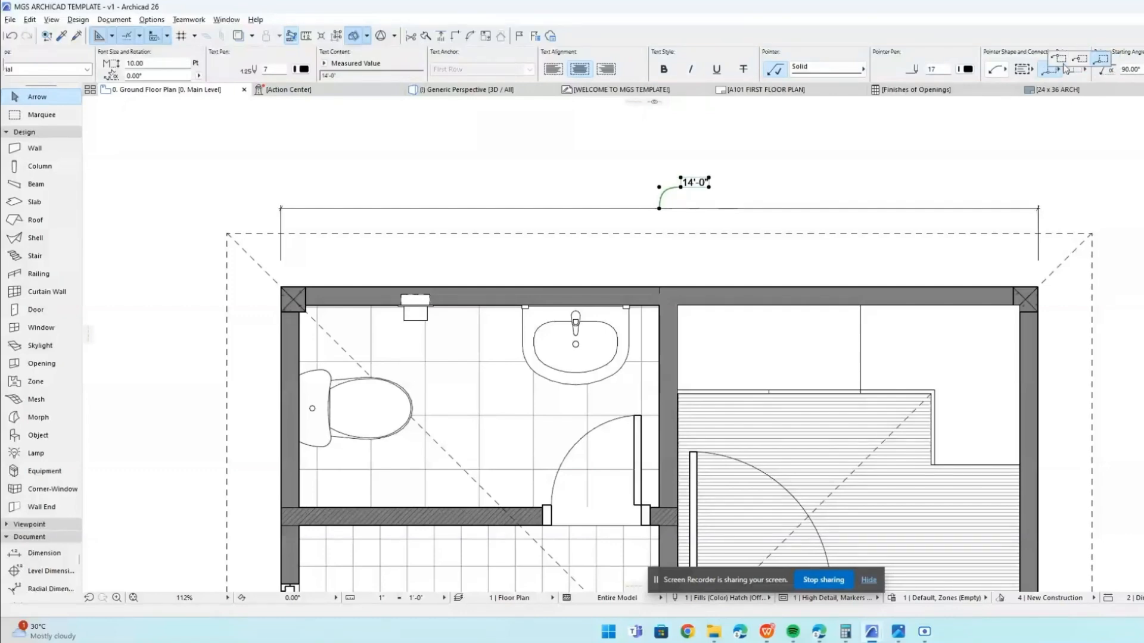
pyautogui.click(1080, 65)
pyautogui.click(1034, 69)
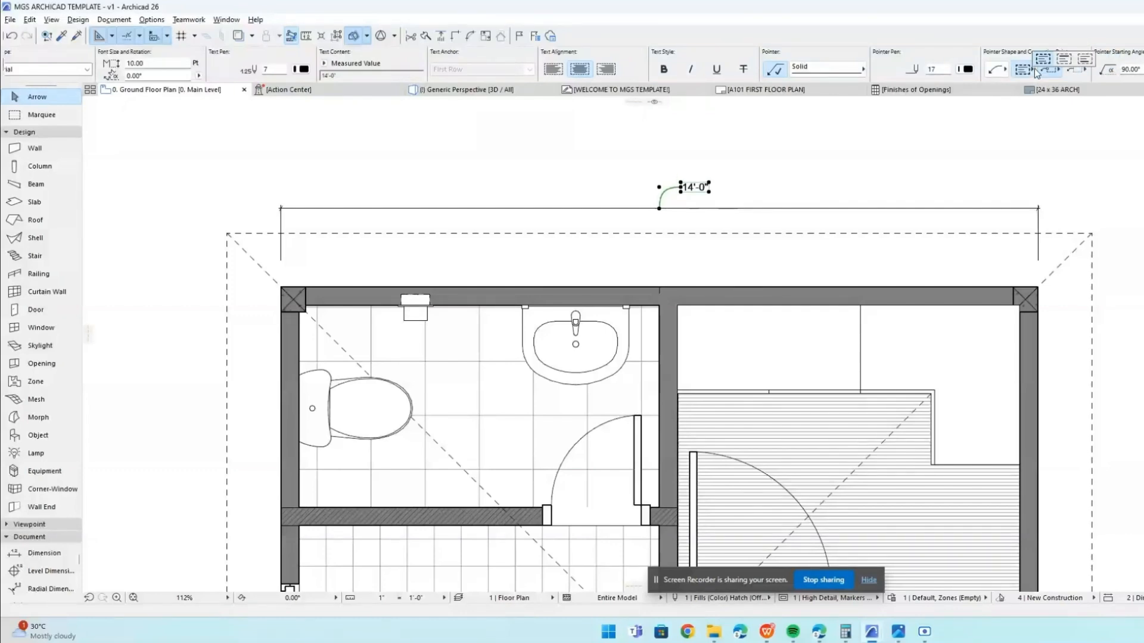
pyautogui.click(1064, 59)
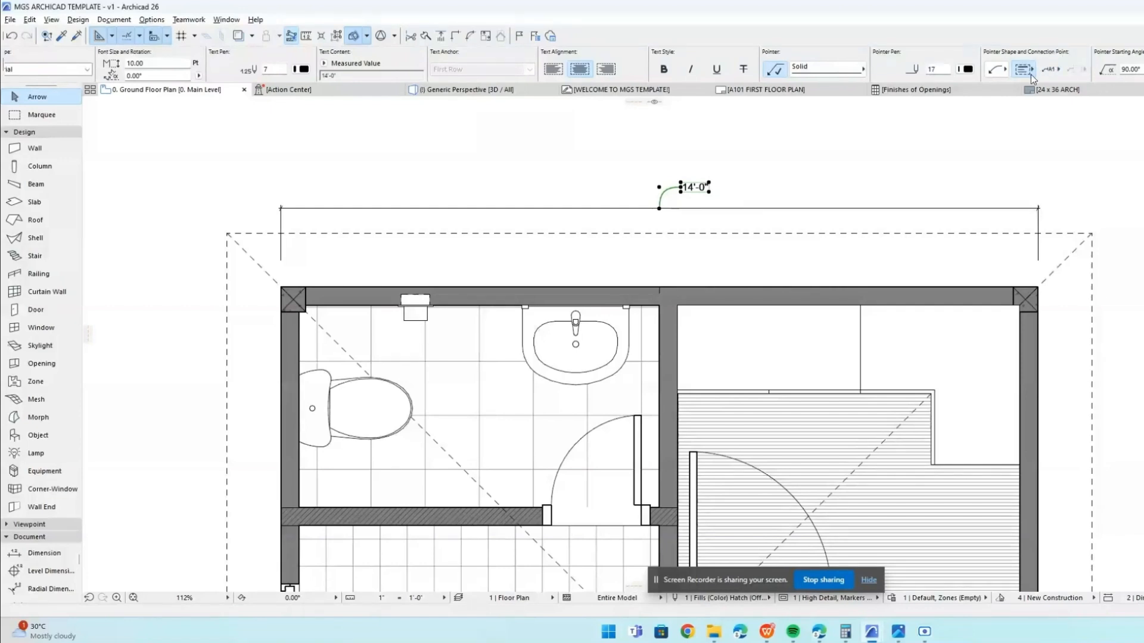
pyautogui.click(1029, 72)
pyautogui.click(1033, 64)
# Set the pointer's arrowhead to a small filled dot.
pyautogui.scroll(-1, 1119, 72)
pyautogui.scroll(-1, 1121, 72)
pyautogui.click(965, 70)
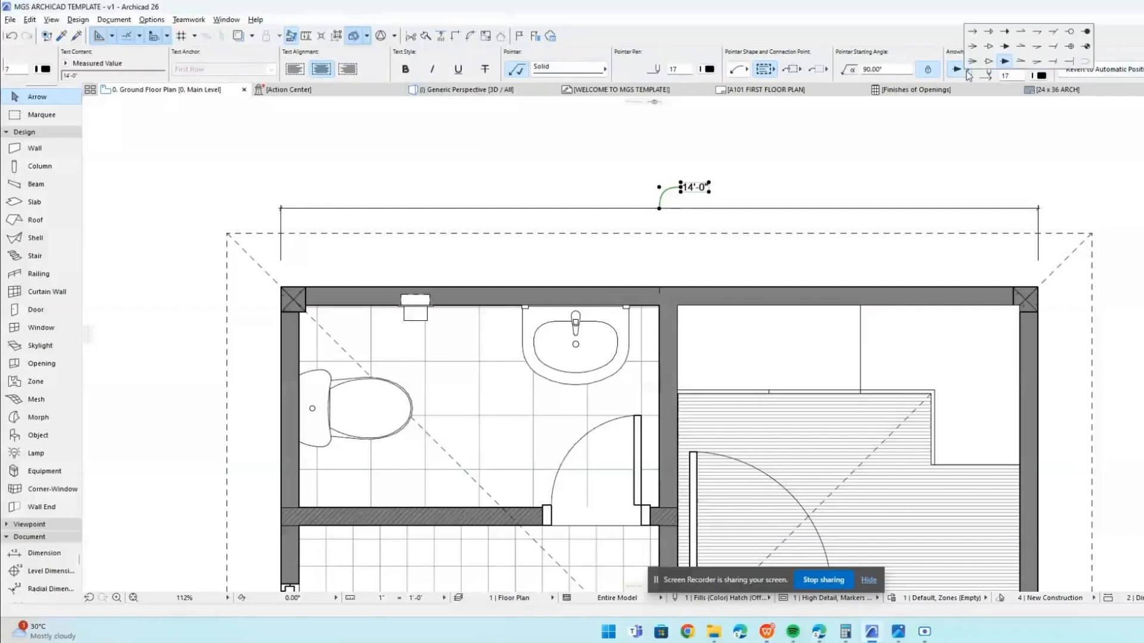
pyautogui.click(1087, 32)
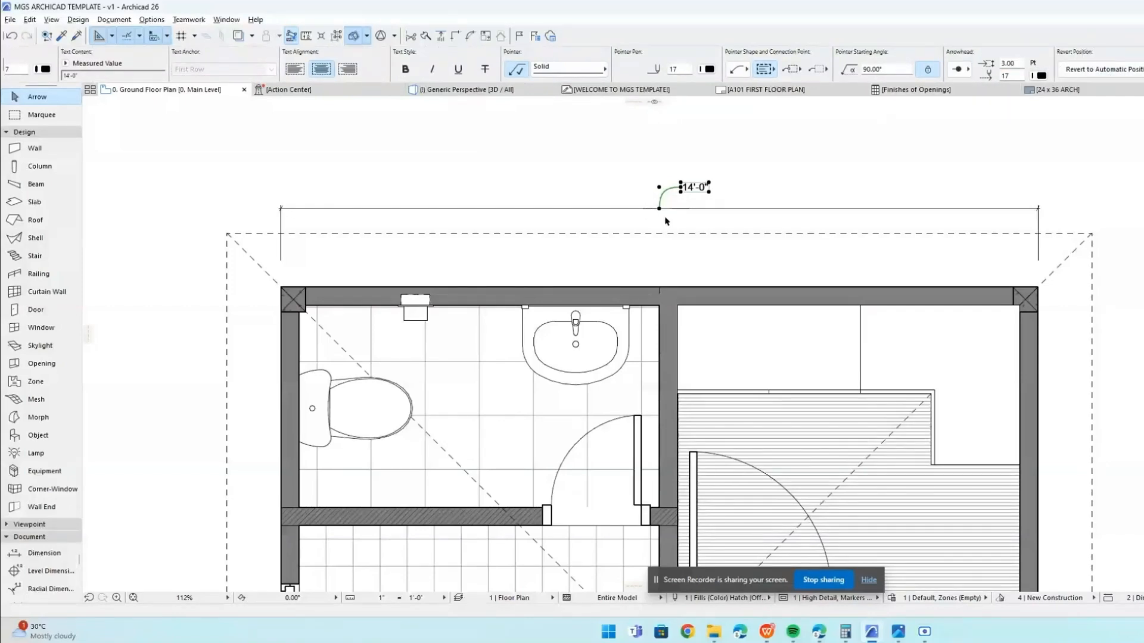
# Move the dimension text up and to the right, farther from the dimension line.
pyautogui.scroll(5, 661, 211)
pyautogui.scroll(-4, 654, 189)
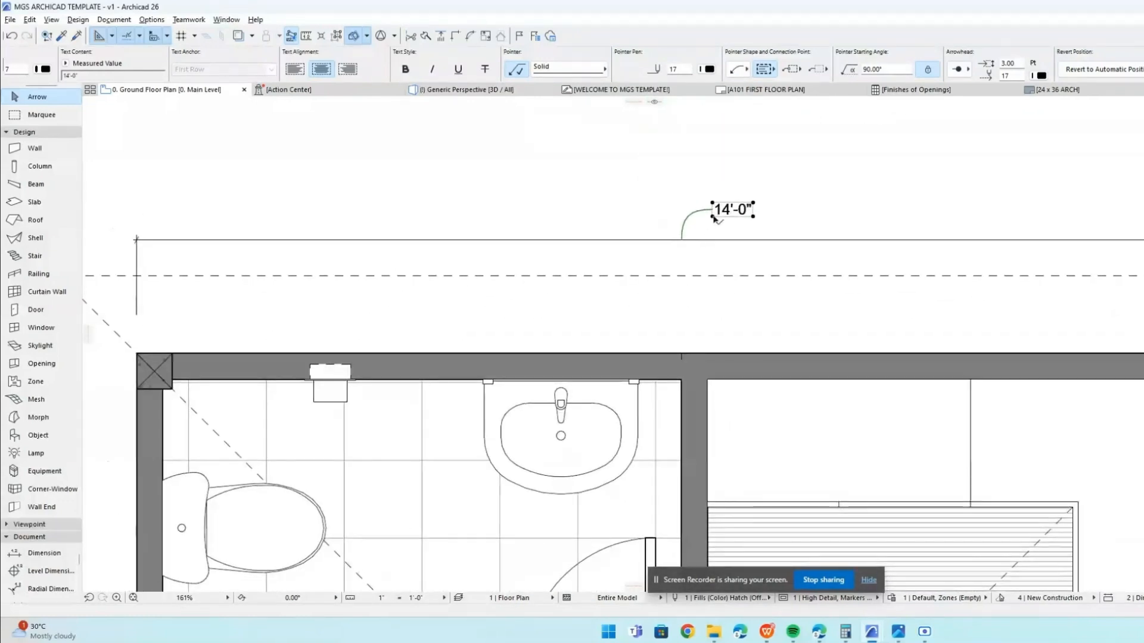
pyautogui.click(712, 215)
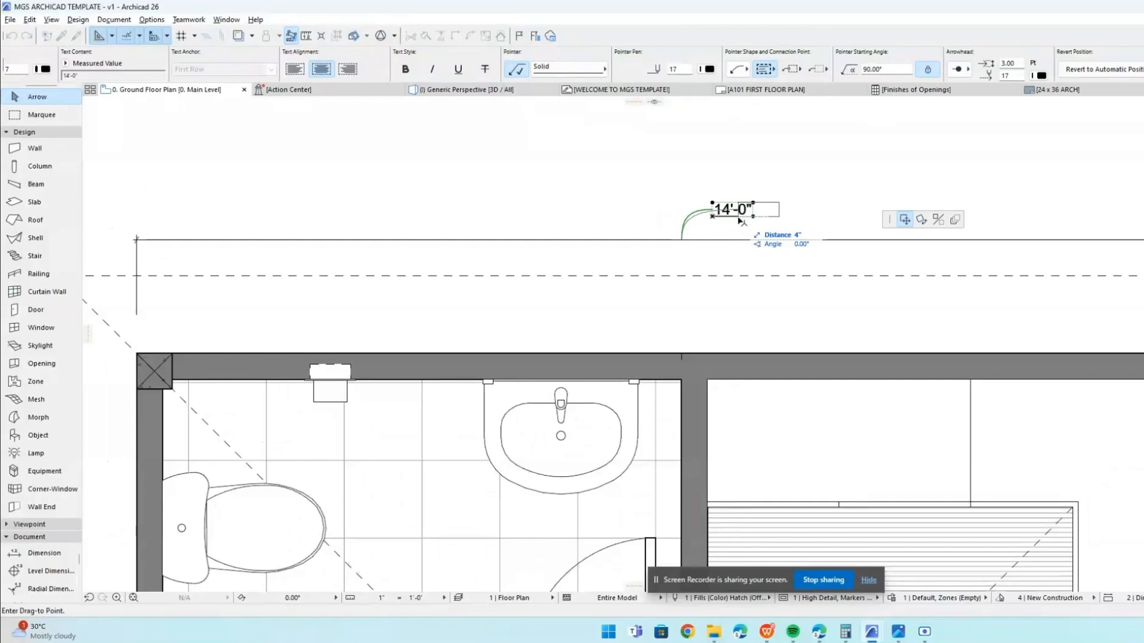
pyautogui.click(741, 189)
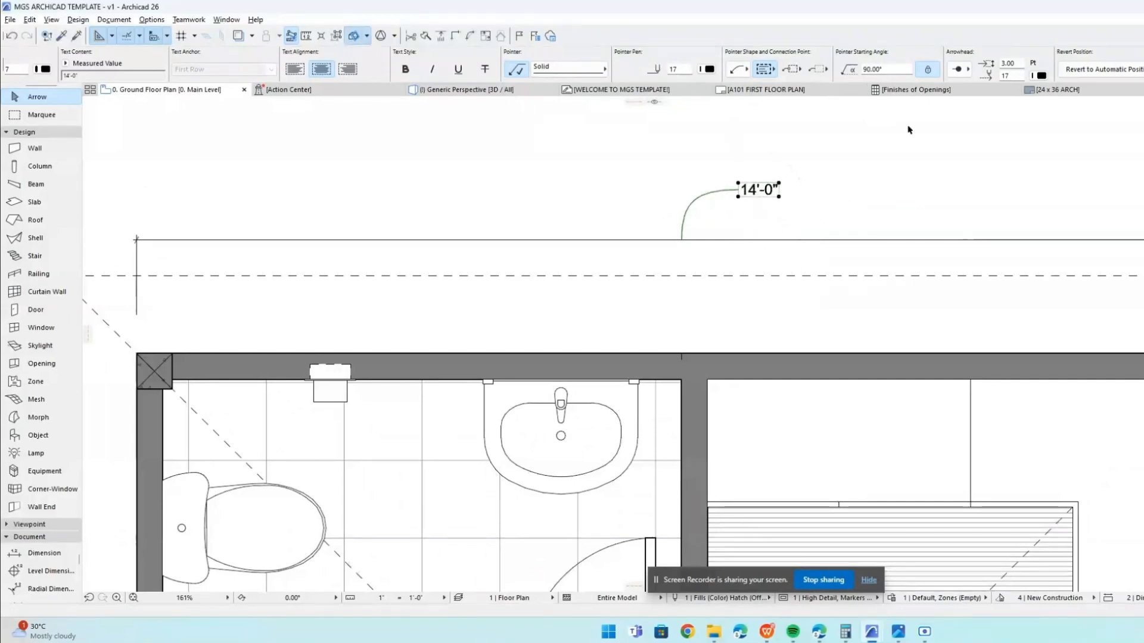
# Keep the dot arrowhead and set its size to 15 pt.
pyautogui.click(960, 69)
pyautogui.click(966, 78)
pyautogui.moveTo(1017, 64); pyautogui.dragTo(968, 80)
pyautogui.write('15')
pyautogui.press('Return')
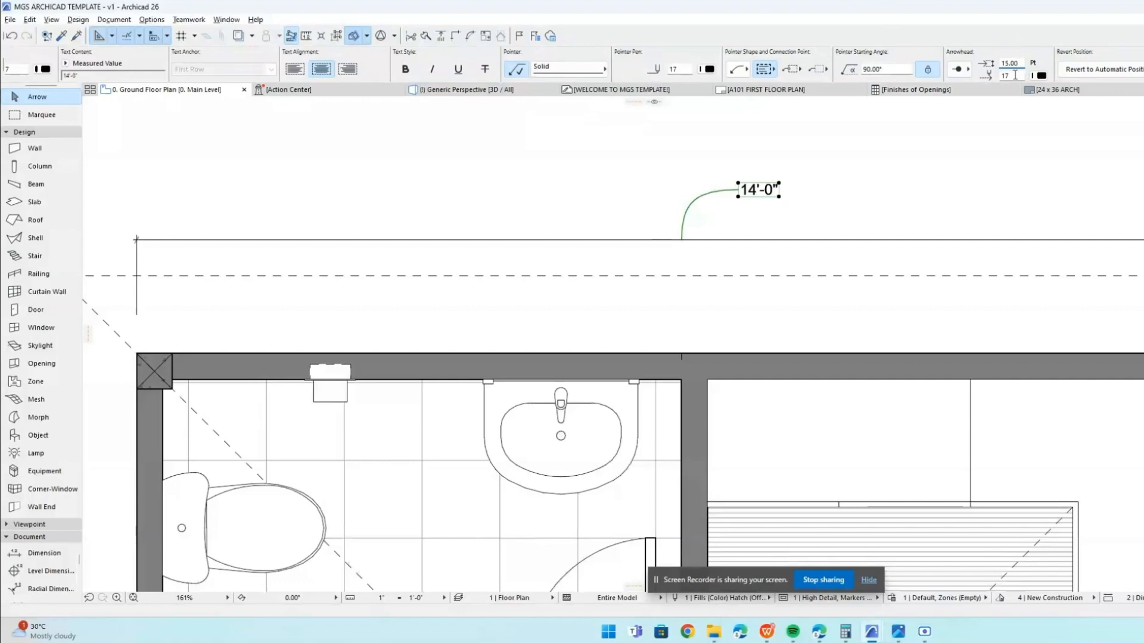
# Reposition the dimension text slightly lower and to the left, nearer the dimension line.
pyautogui.click(734, 192)
pyautogui.click(761, 262)
pyautogui.click(760, 262)
pyautogui.click(731, 203)
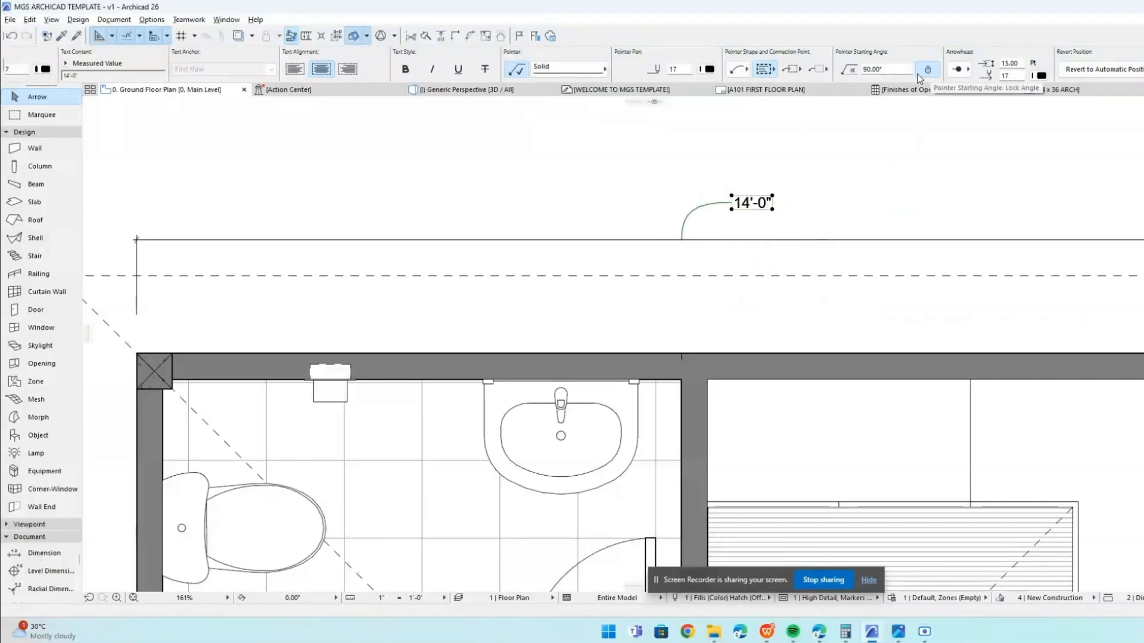
# Change the pointer's arrowhead to a filled arrow and look over the remaining position, contour line and background options.
pyautogui.click(767, 69)
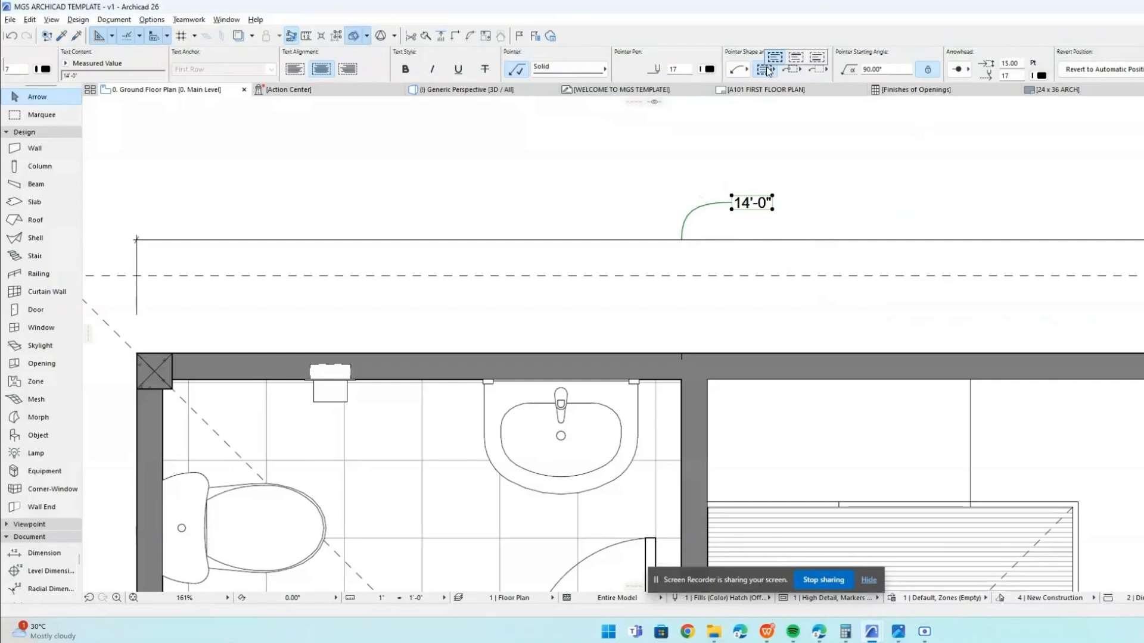
pyautogui.click(960, 69)
pyautogui.click(1000, 60)
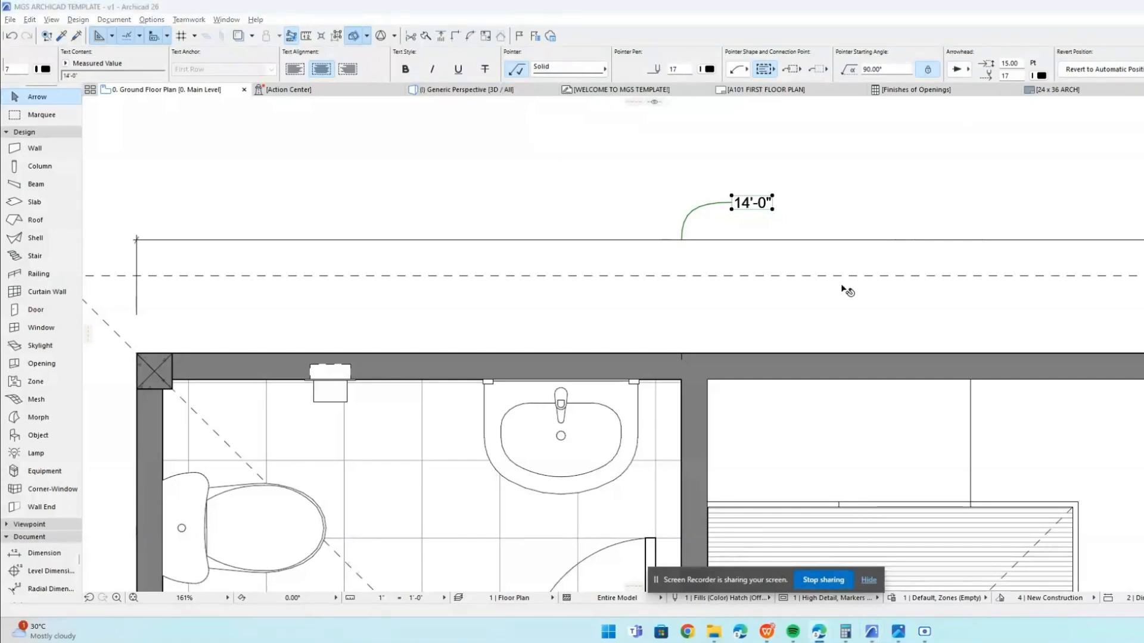
pyautogui.scroll(-5, 1084, 70)
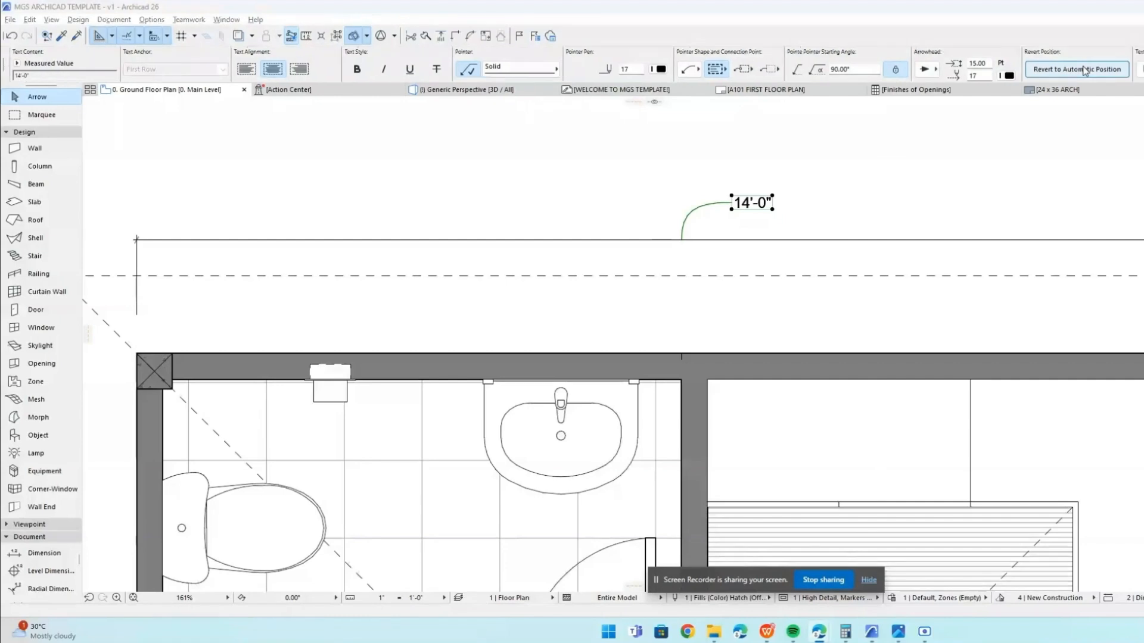
pyautogui.scroll(-9, 1085, 71)
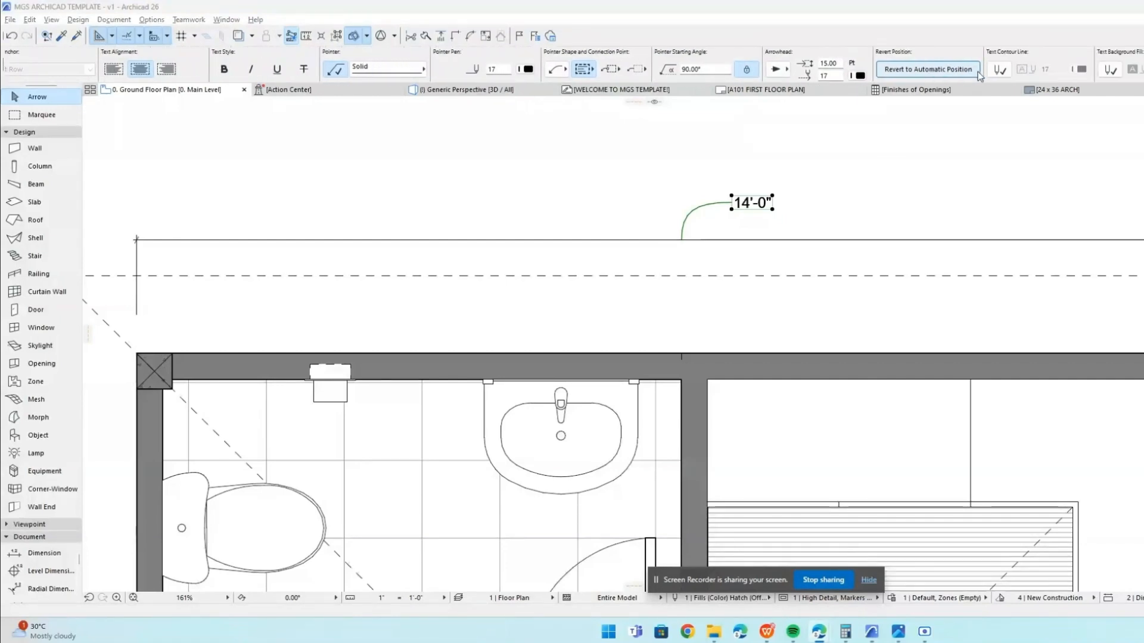
pyautogui.click(895, 180)
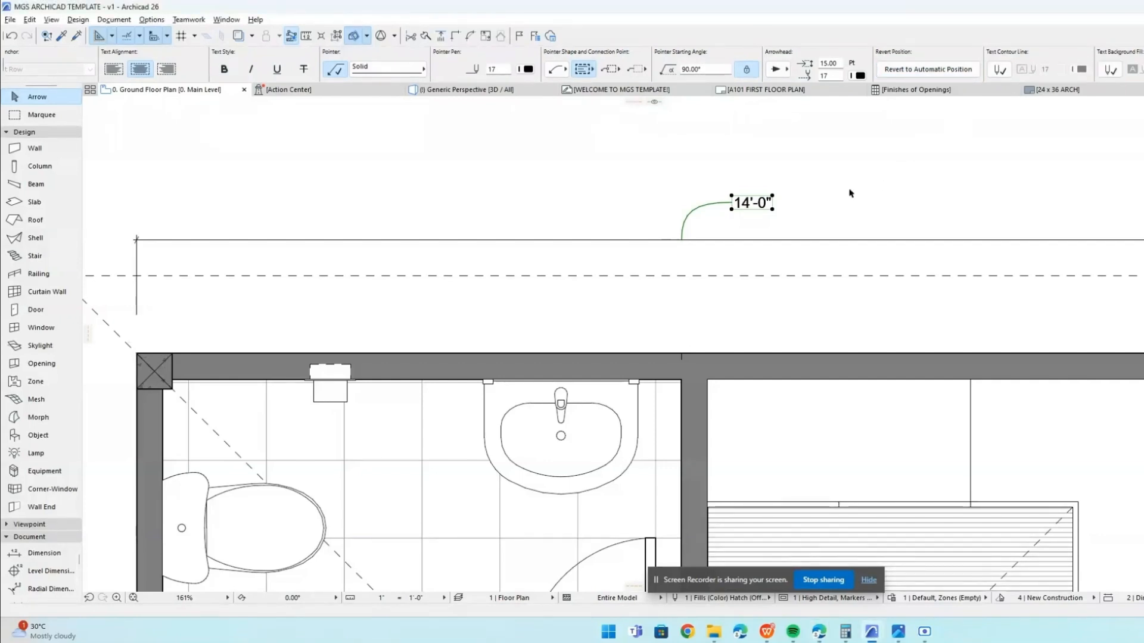
# Select the pointer with its text and shift the dimension text slightly down toward the dimension line.
pyautogui.click(726, 171)
pyautogui.click(709, 199)
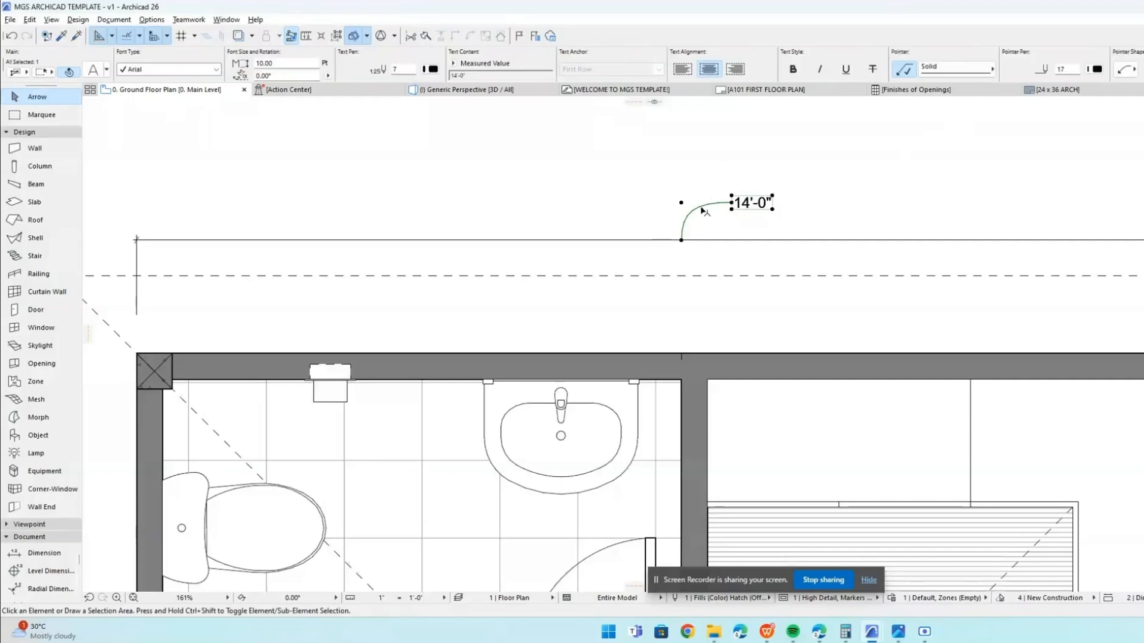
pyautogui.click(733, 203)
pyautogui.click(732, 226)
pyautogui.click(731, 227)
pyautogui.click(733, 205)
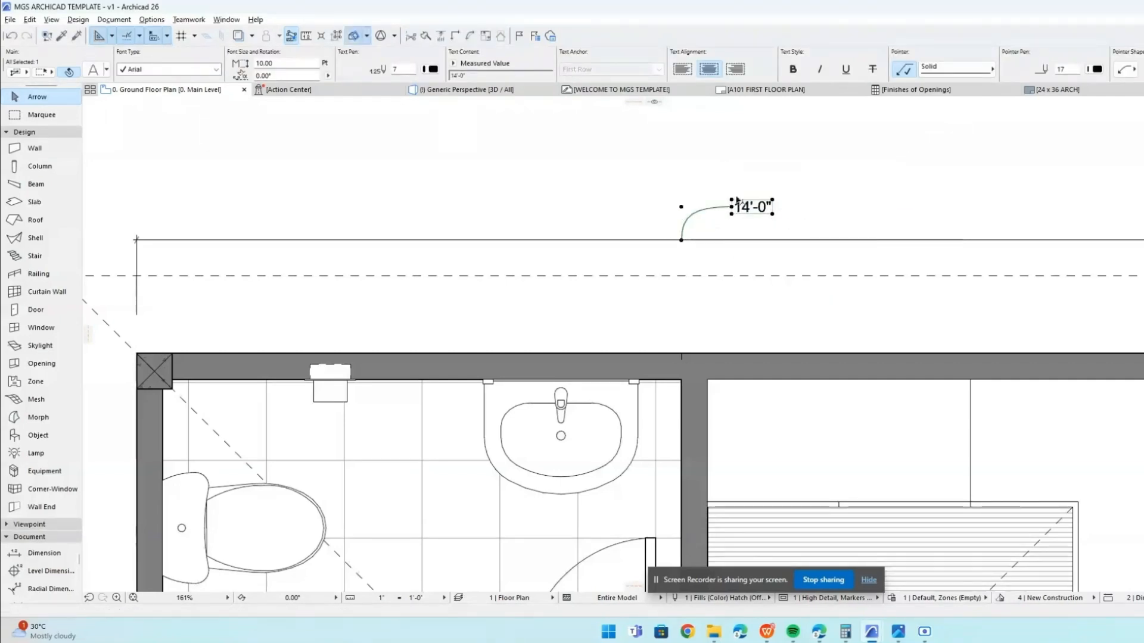
# Turn off the text pointer and delete the whole dimension above the upper exterior wall.
pyautogui.click(904, 70)
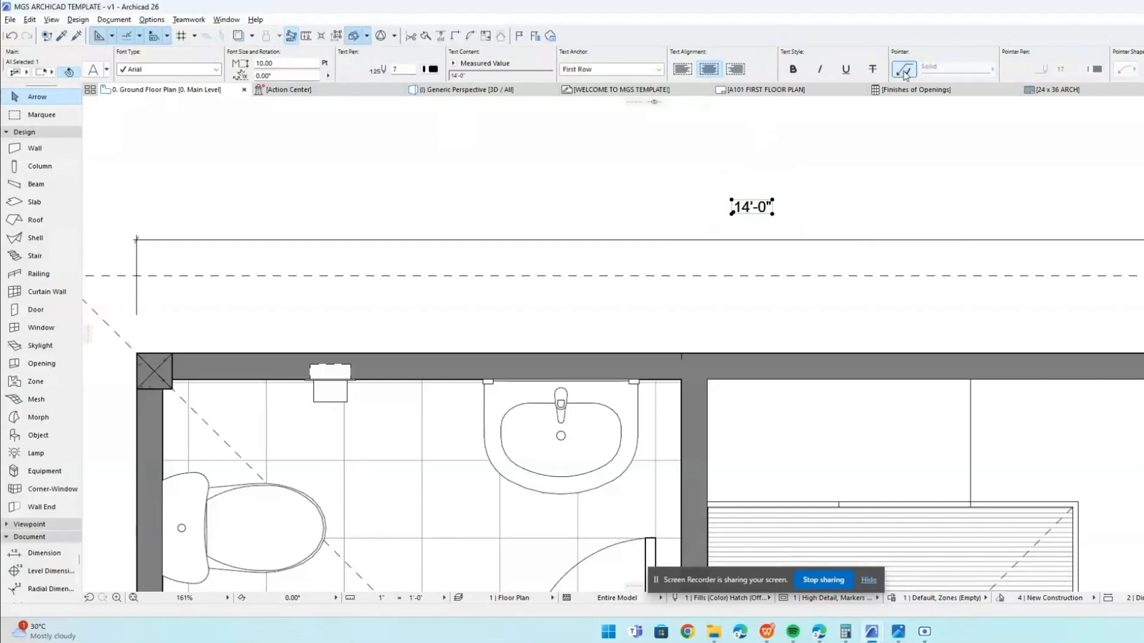
pyautogui.click(732, 213)
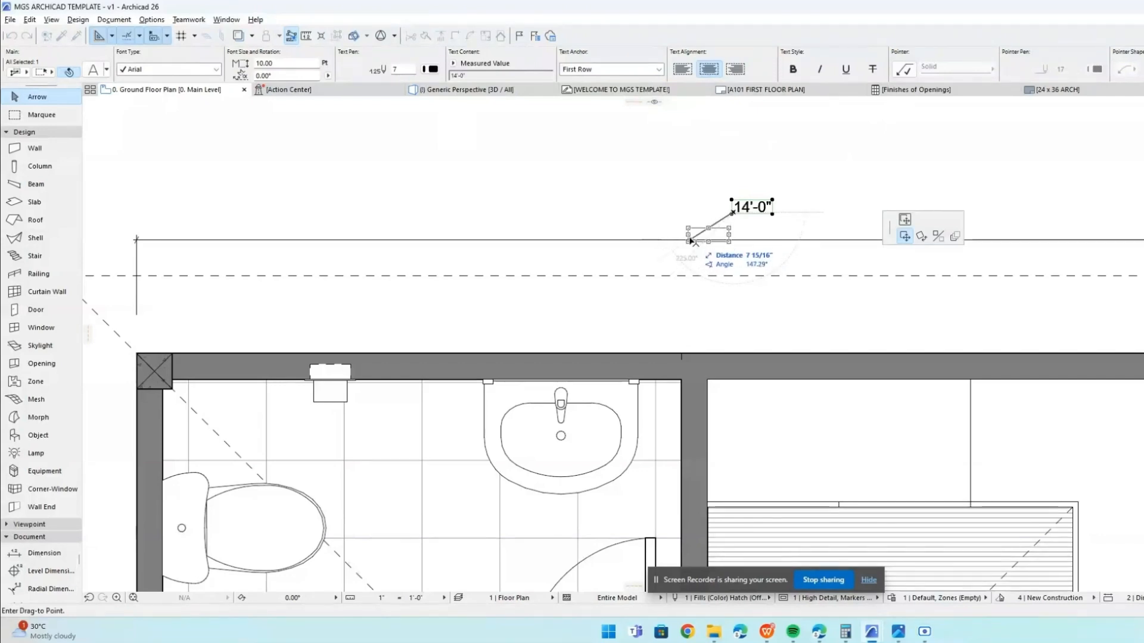
pyautogui.press('Escape')
pyautogui.click(779, 240)
pyautogui.press('Delete')
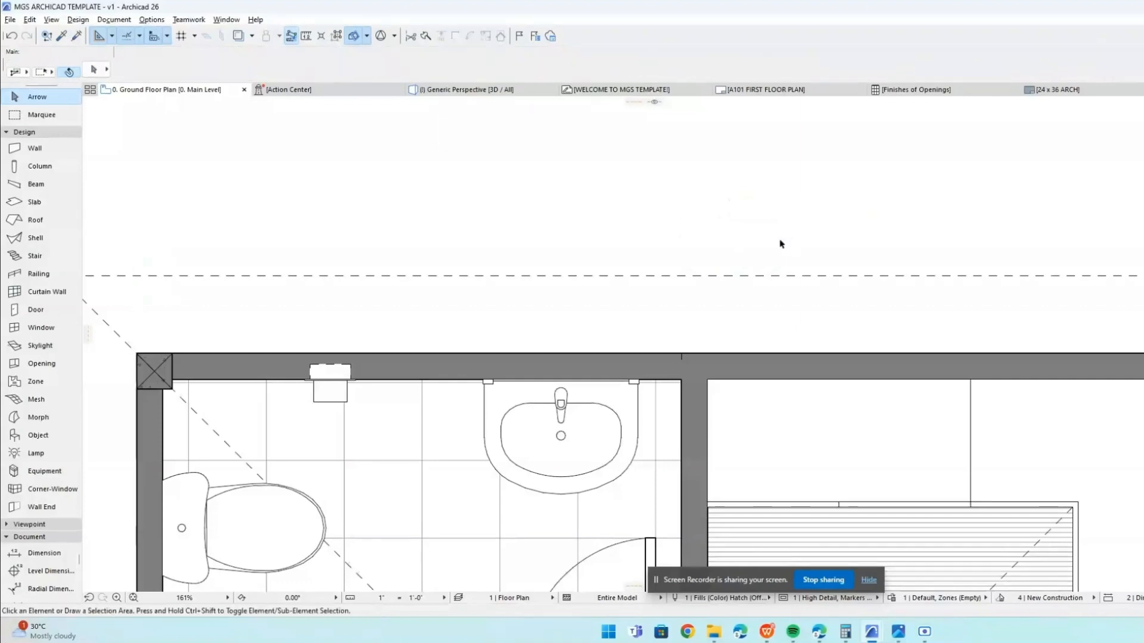
# Place a 14'-0" overall dimension above the plan between the outer corners of the upper exterior wall.
pyautogui.click(41, 552)
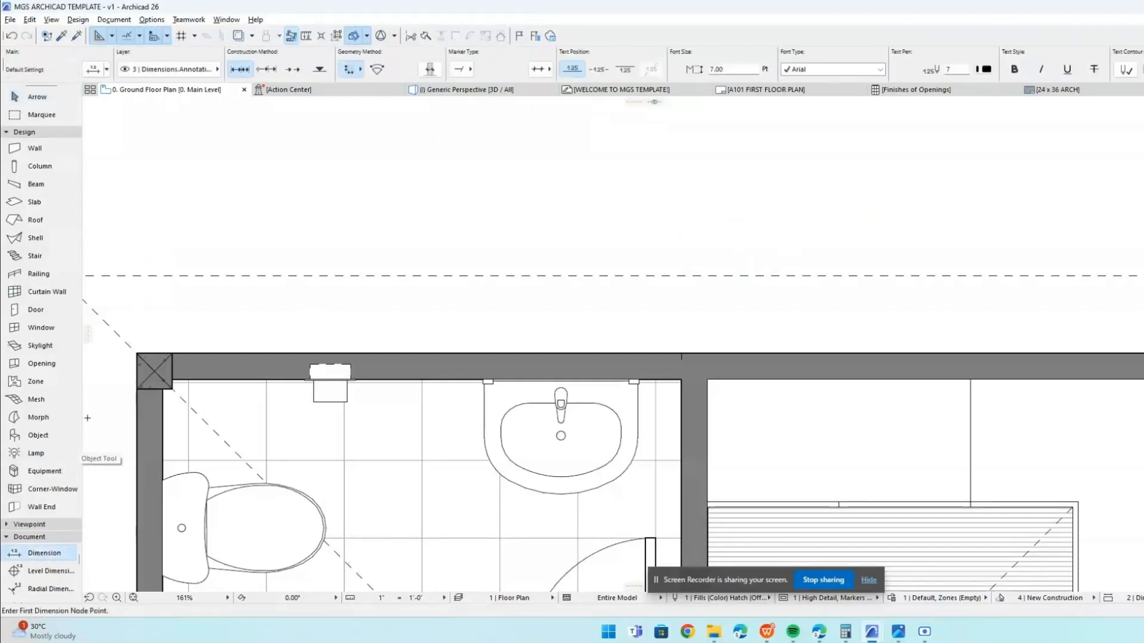
pyautogui.click(139, 351)
pyautogui.scroll(-3, 715, 369)
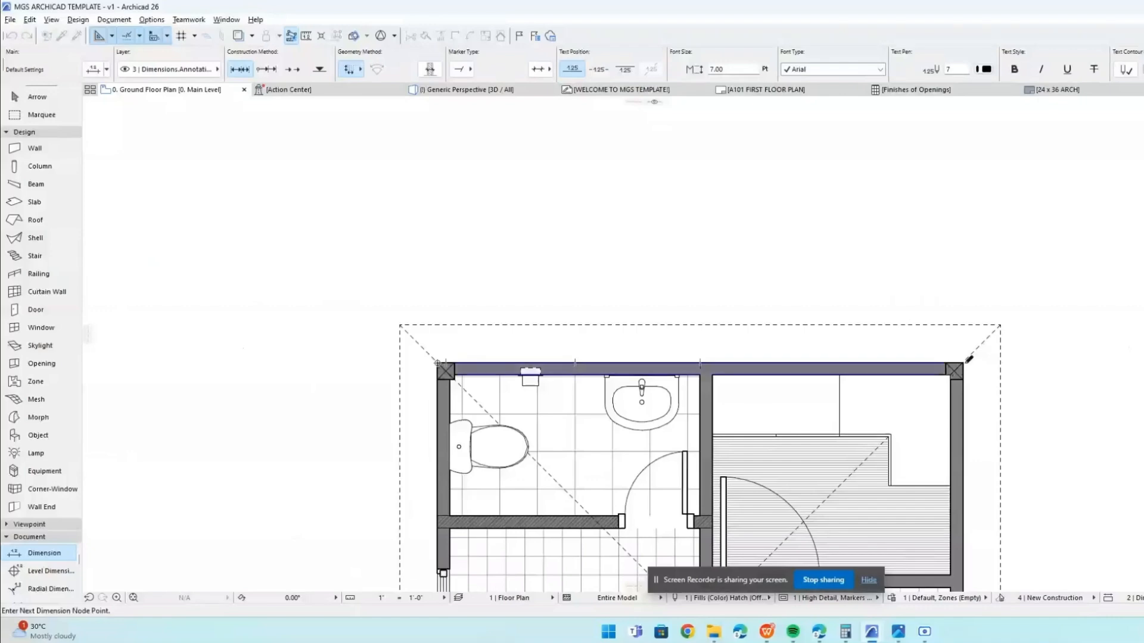
pyautogui.doubleClick(885, 303)
pyautogui.click(853, 309)
pyautogui.scroll(3, 667, 344)
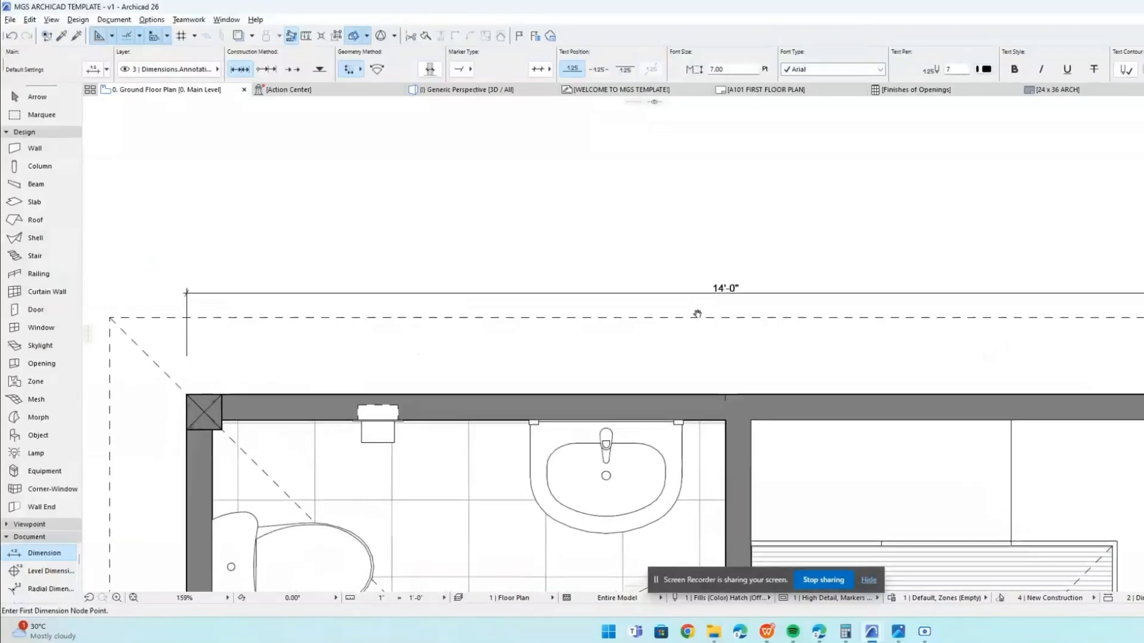
pyautogui.press('Escape')
# Add dimension points at both faces of the interior partition wall to split the overall dimension into three segments.
pyautogui.scroll(-2, 730, 319)
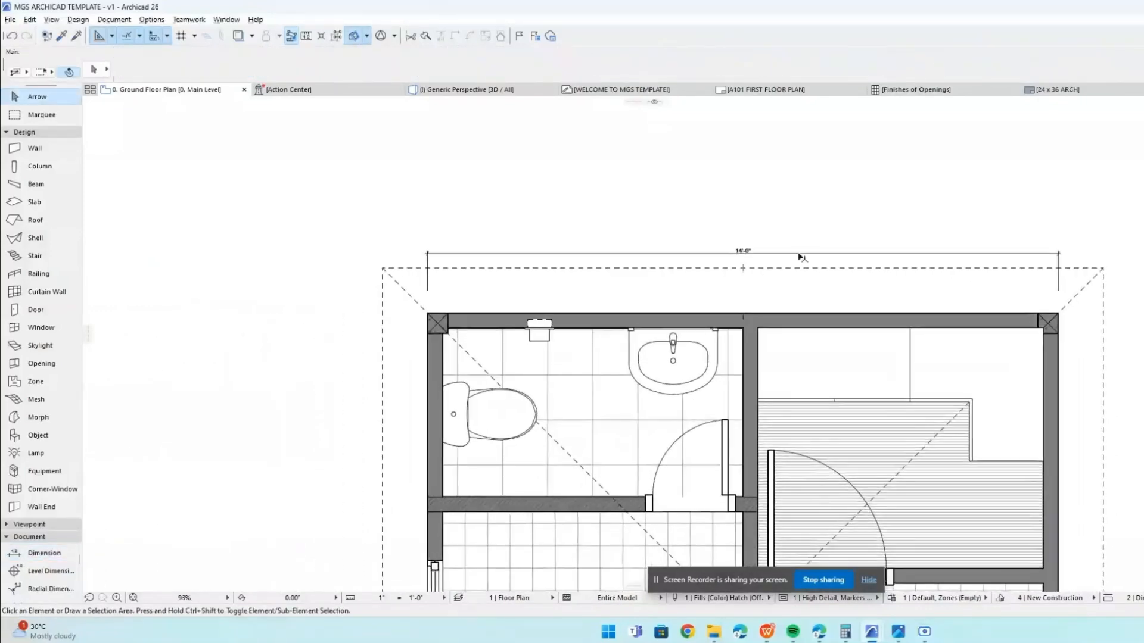
pyautogui.click(799, 254)
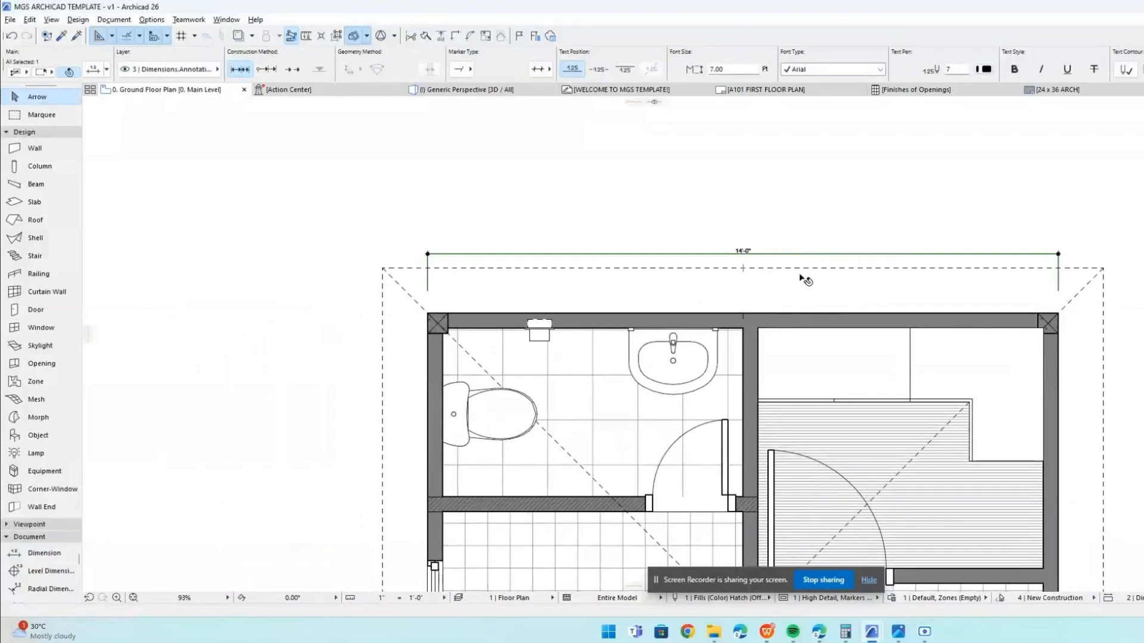
pyautogui.click(744, 330)
pyautogui.click(758, 329)
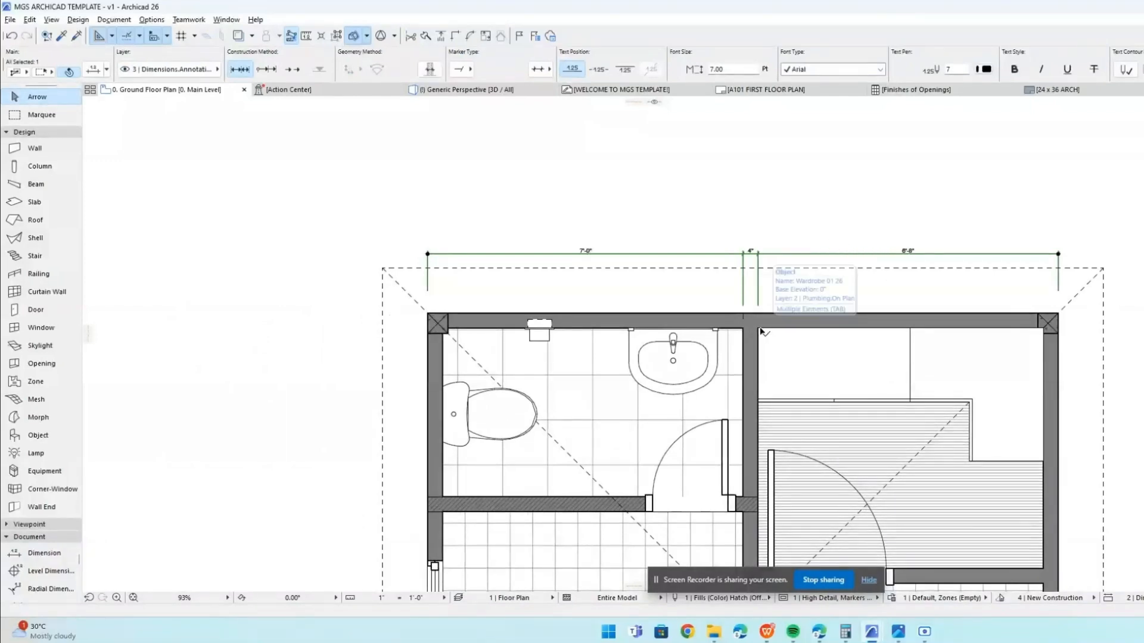
pyautogui.click(872, 229)
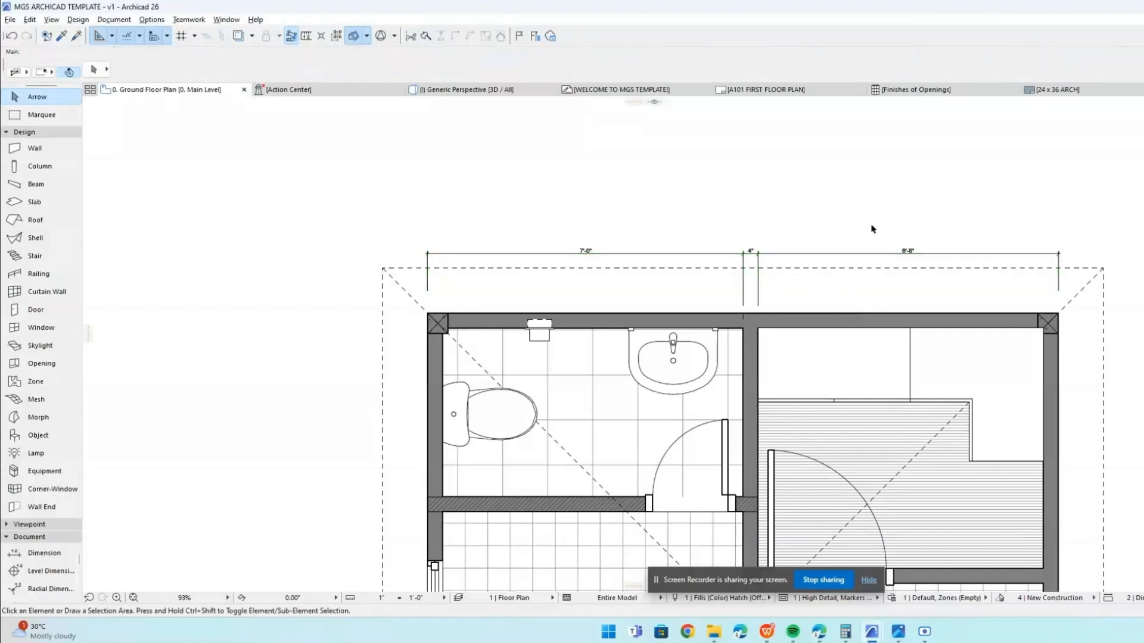
# Place an overall dimension above the segmented one, between the outer corners of the upper exterior wall, reusing the existing dimension's settings.
pyautogui.keyDown('alt'); pyautogui.click(847, 250); pyautogui.keyUp('alt')
pyautogui.click(427, 314)
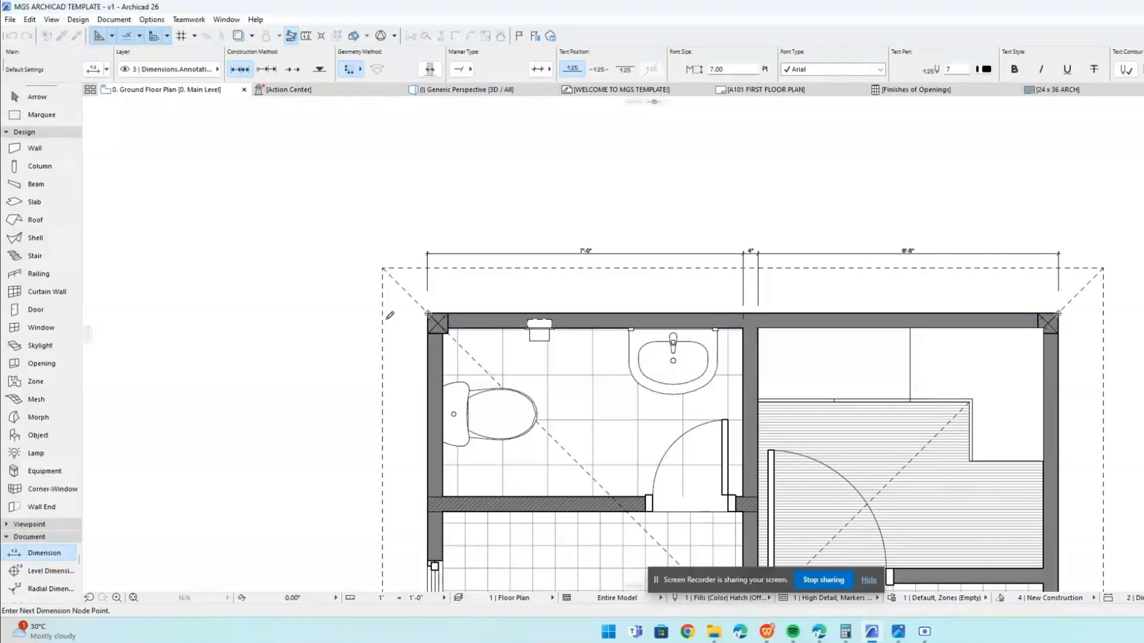
pyautogui.doubleClick(536, 221)
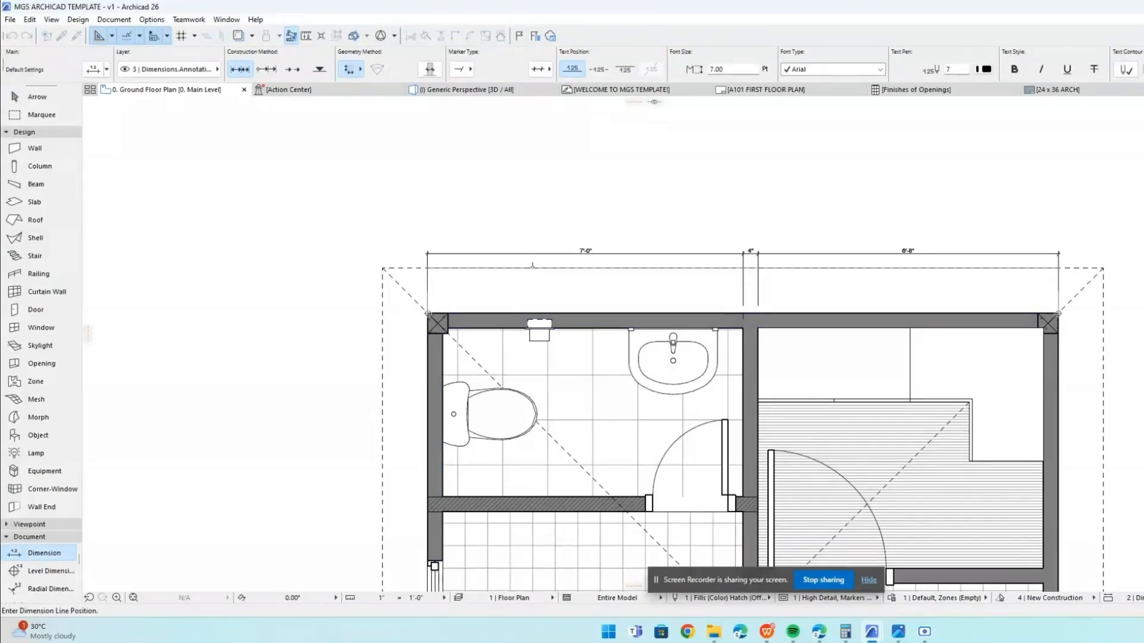
pyautogui.click(544, 238)
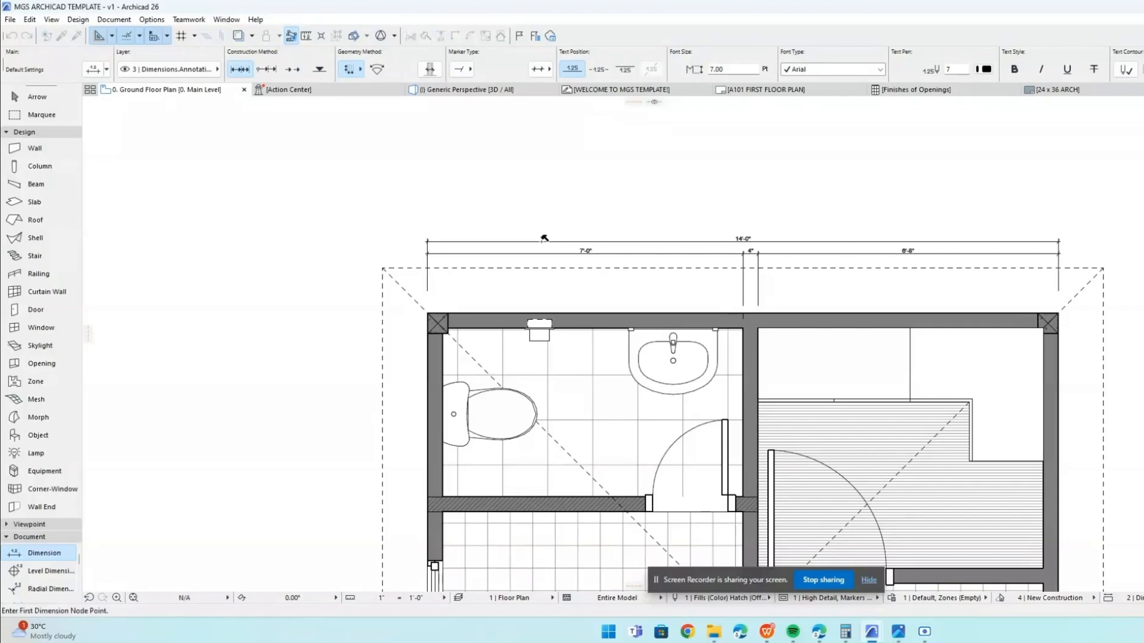
# Change the dimension geometry method and place a vertical dimension chain beside the plan from roof corner to lower wall corner, with a point at the toilet partition.
pyautogui.click(357, 70)
pyautogui.click(382, 59)
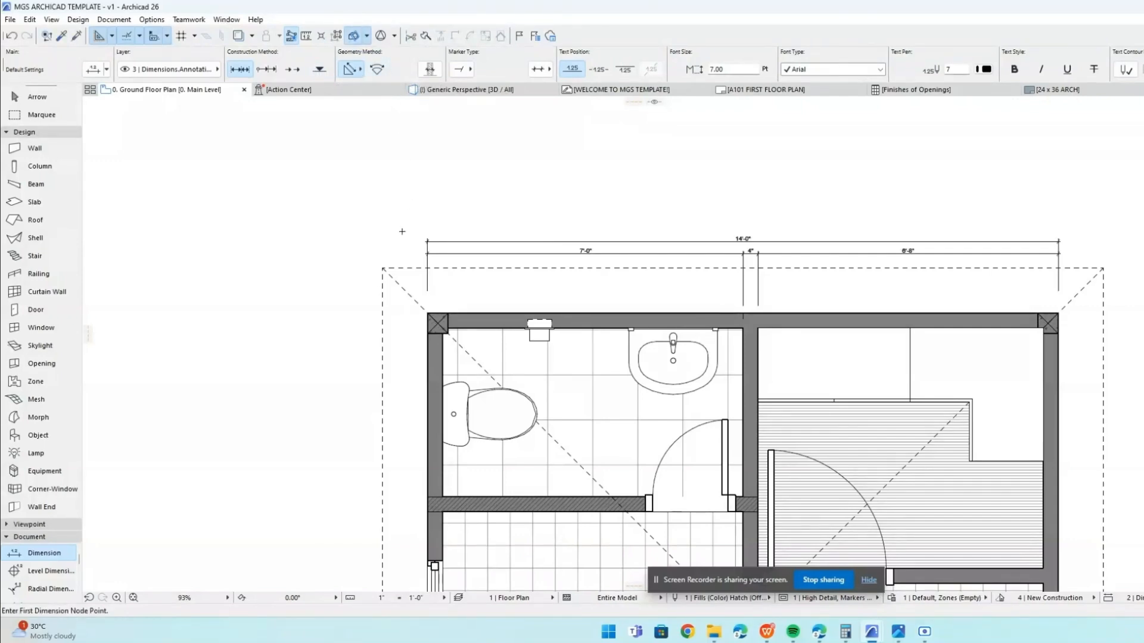
pyautogui.click(383, 267)
pyautogui.scroll(-1, 391, 297)
pyautogui.moveTo(391, 298); pyautogui.dragTo(459, 118, button='middle')
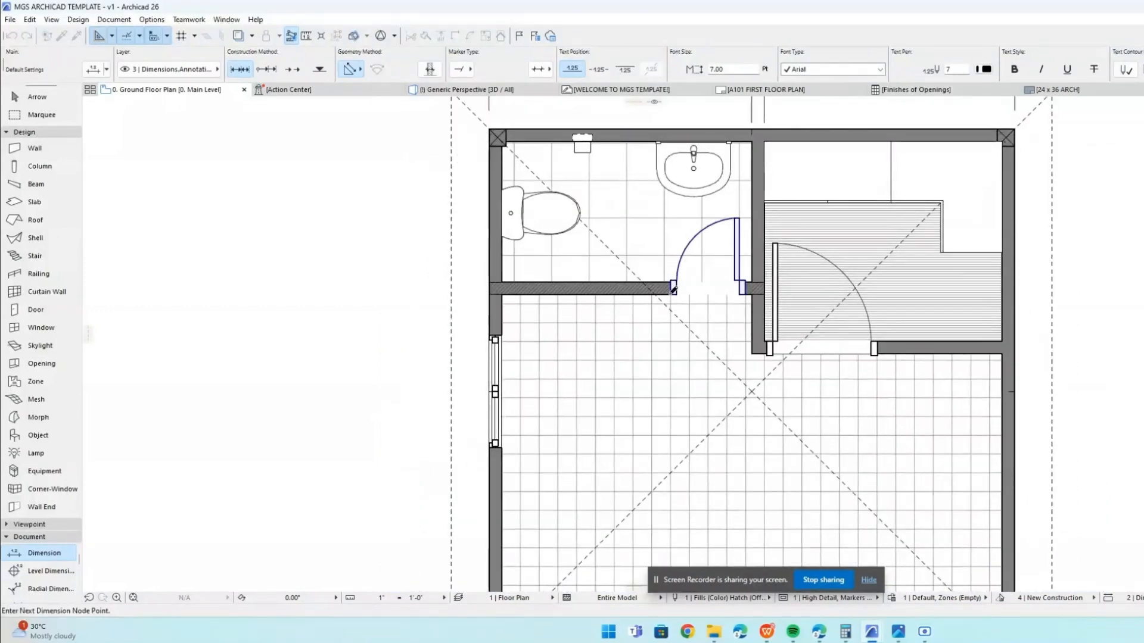
pyautogui.scroll(-1, 507, 443)
pyautogui.moveTo(505, 439); pyautogui.dragTo(519, 277, button='middle')
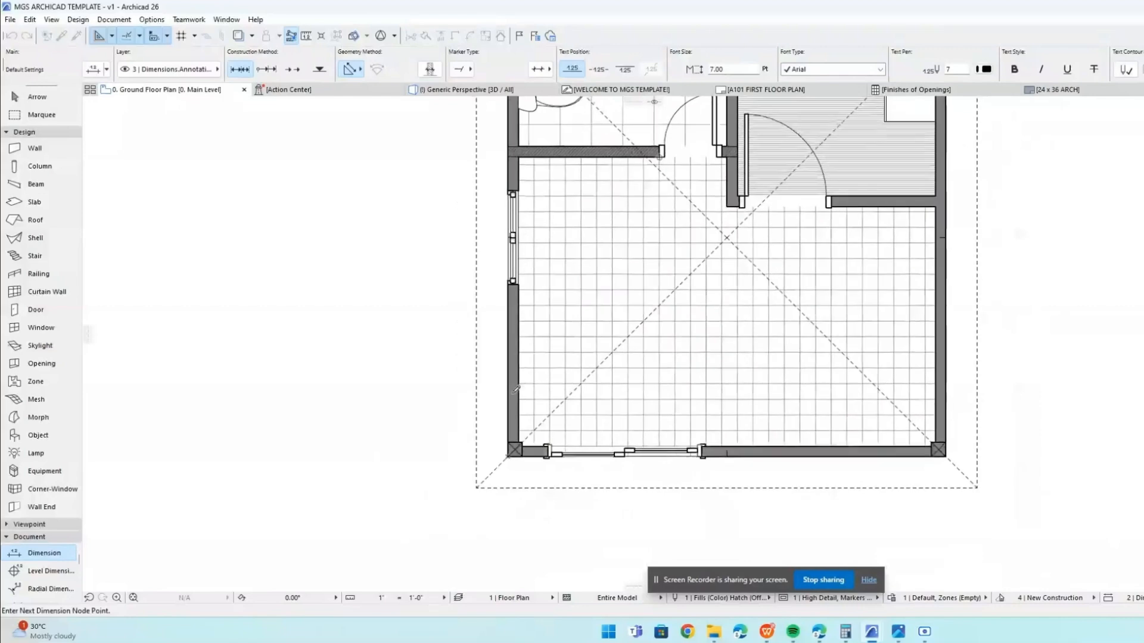
pyautogui.click(513, 452)
pyautogui.moveTo(429, 247); pyautogui.dragTo(455, 367, button='middle')
pyautogui.doubleClick(459, 324)
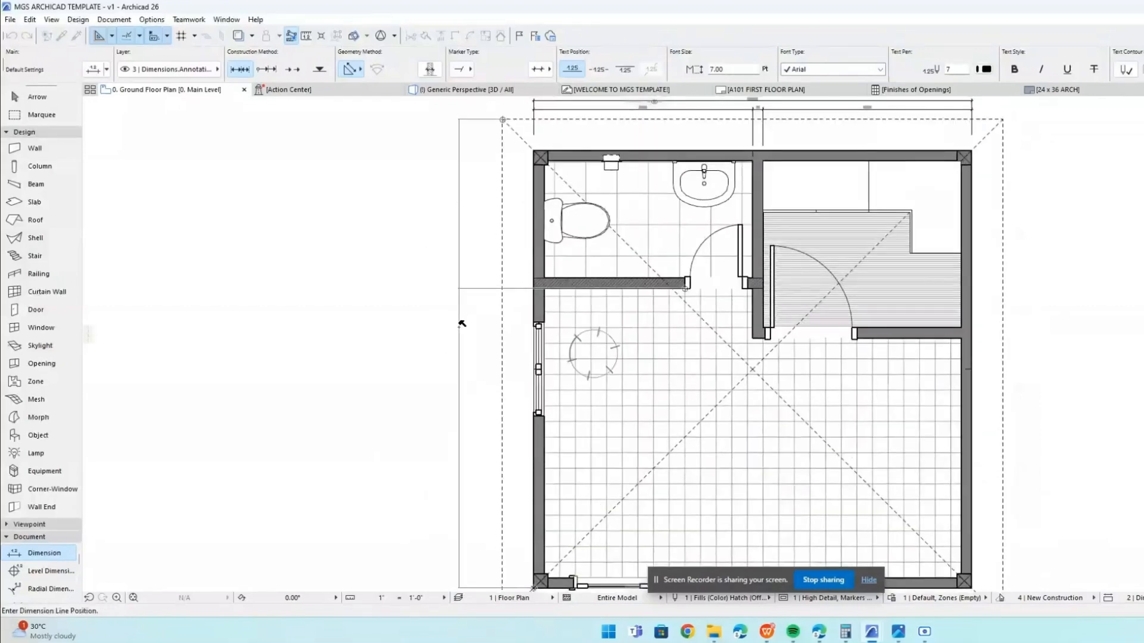
pyautogui.click(490, 269)
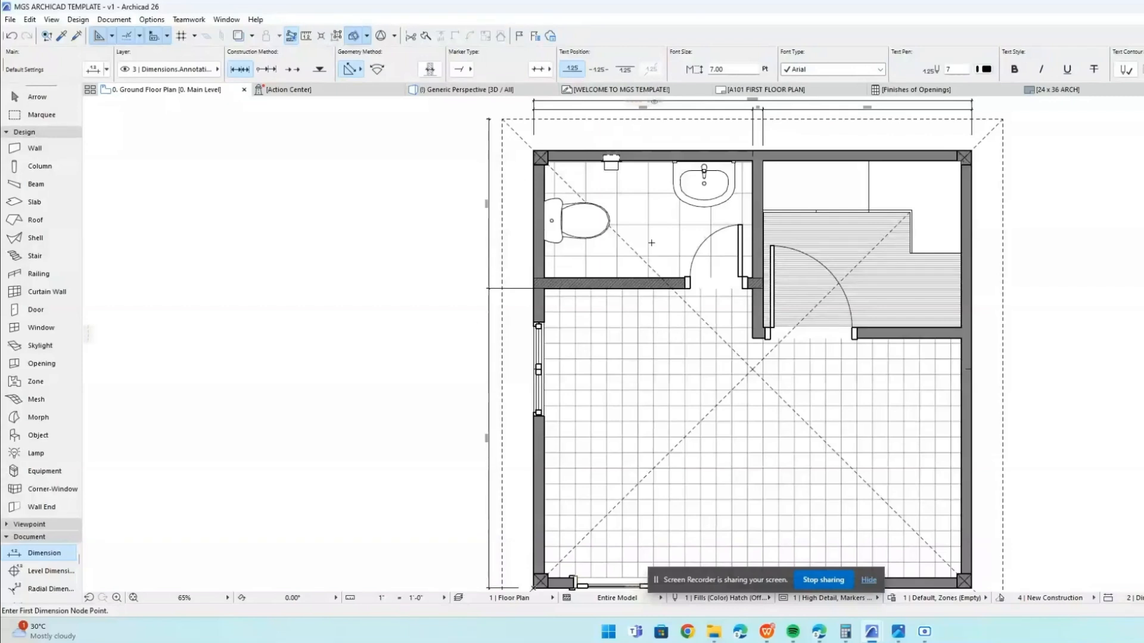
pyautogui.moveTo(661, 253); pyautogui.dragTo(664, 256, button='middle')
pyautogui.press('Escape')
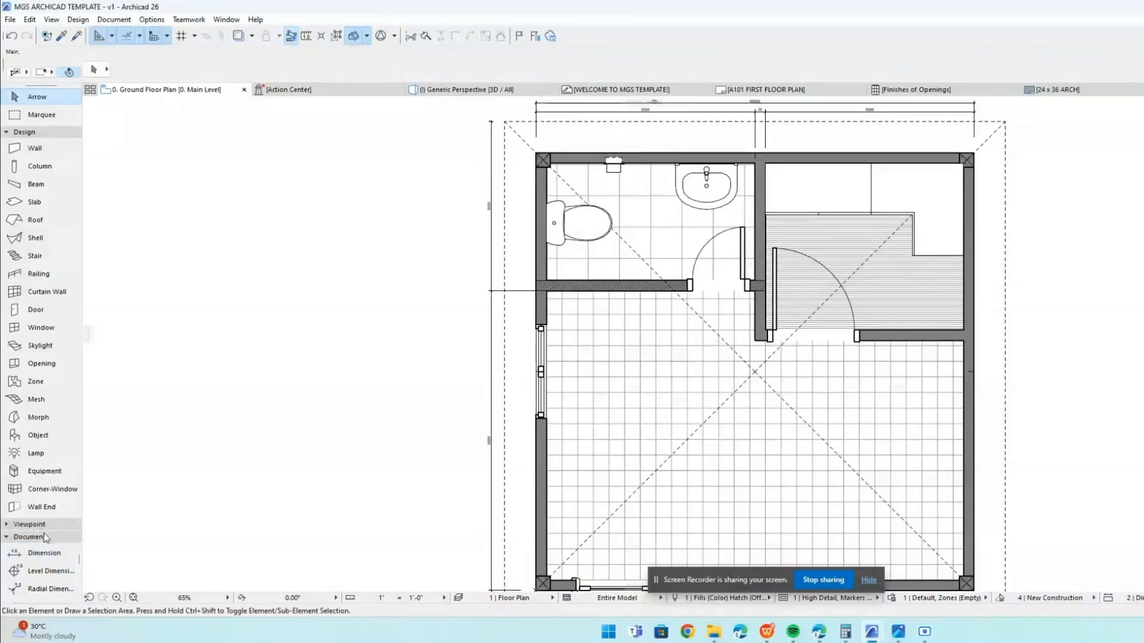
# Try to place a level dimension on the floor of the large tiled room.
pyautogui.click(41, 132)
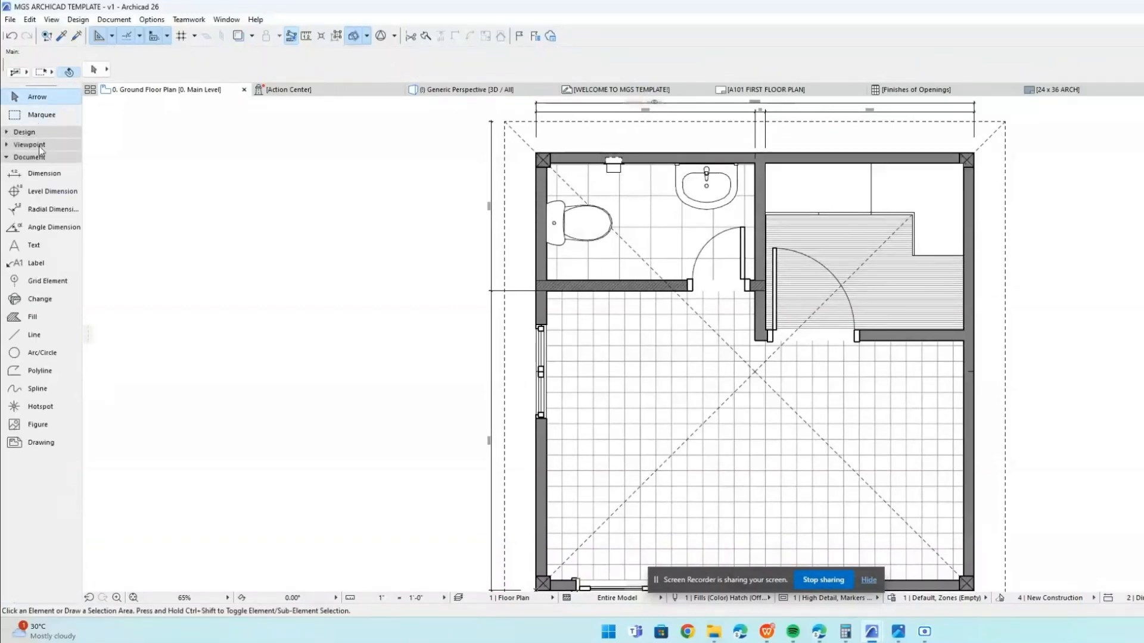
pyautogui.click(39, 193)
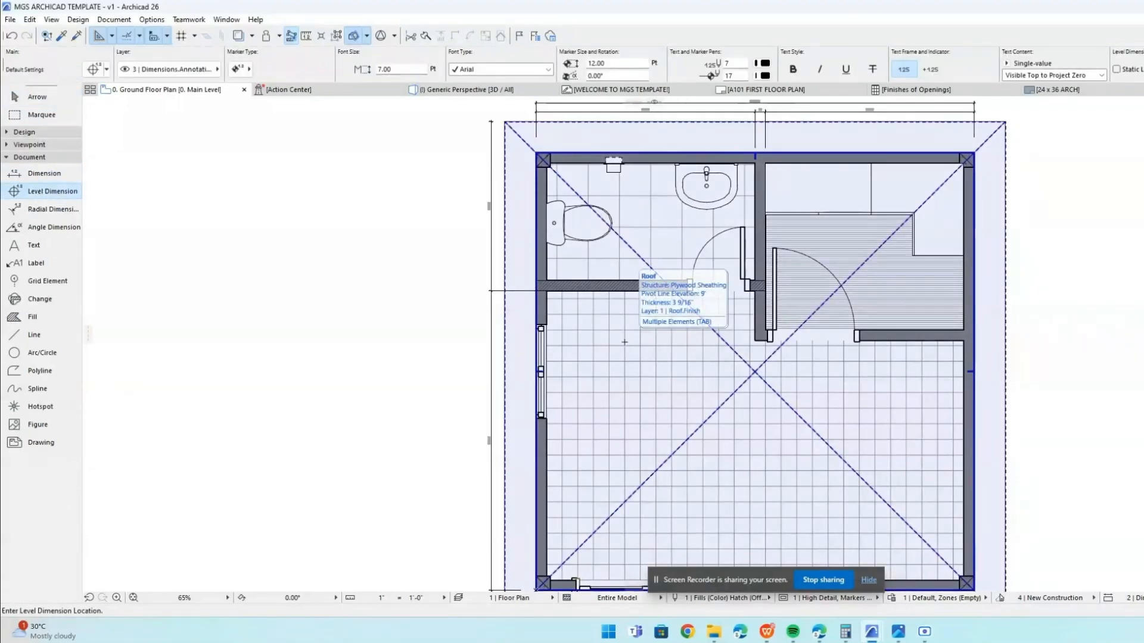
pyautogui.scroll(5, 622, 378)
pyautogui.press('Escape')
pyautogui.click(615, 381)
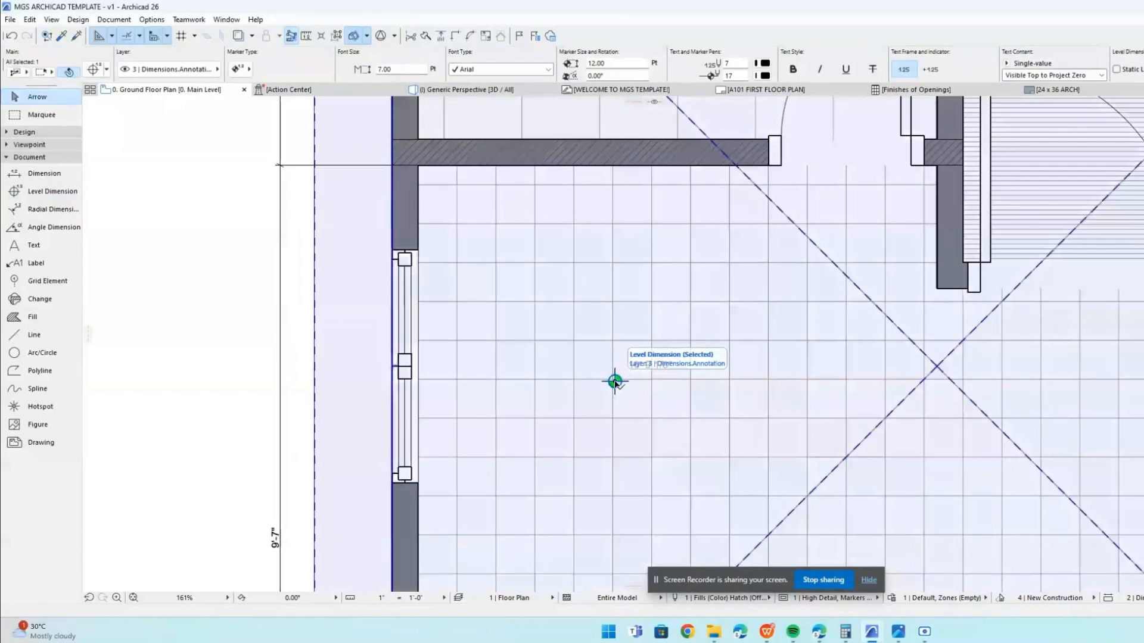
pyautogui.press('Escape')
# Send the roof to the back of the display order.
pyautogui.click(499, 379)
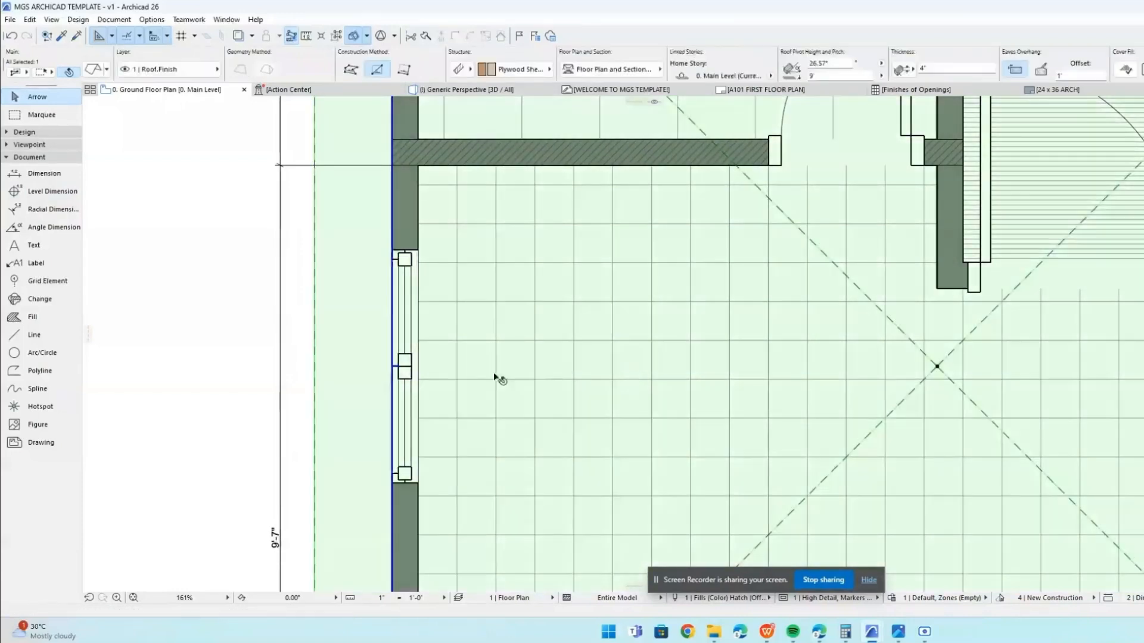
pyautogui.rightClick(211, 332)
pyautogui.moveTo(308, 155)
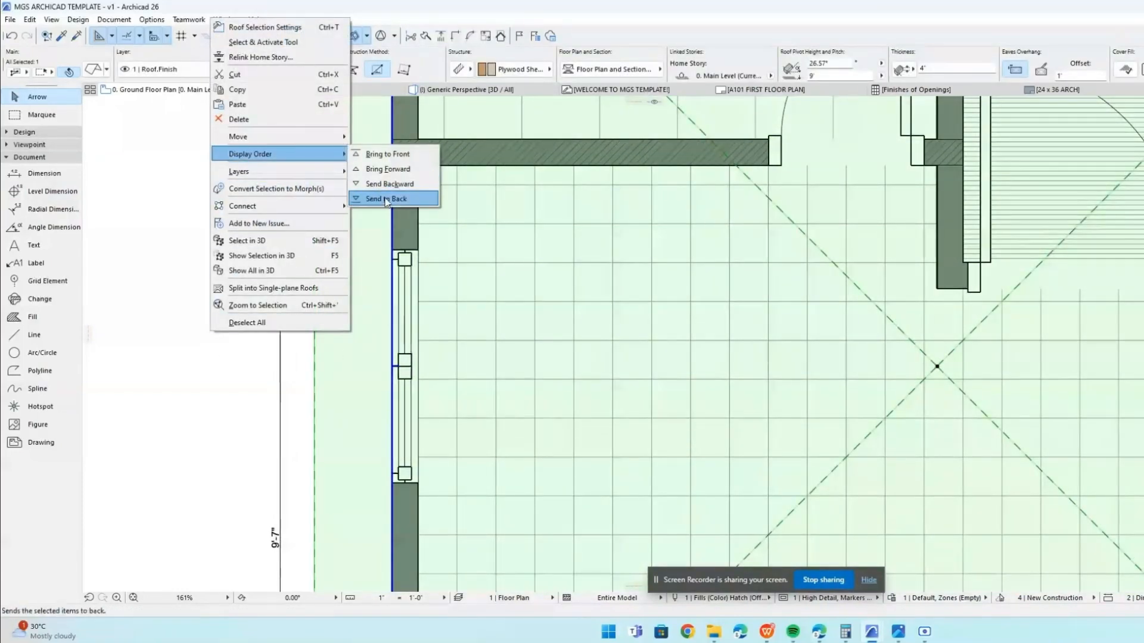
pyautogui.click(374, 182)
pyautogui.click(528, 266)
pyautogui.scroll(-4, 585, 255)
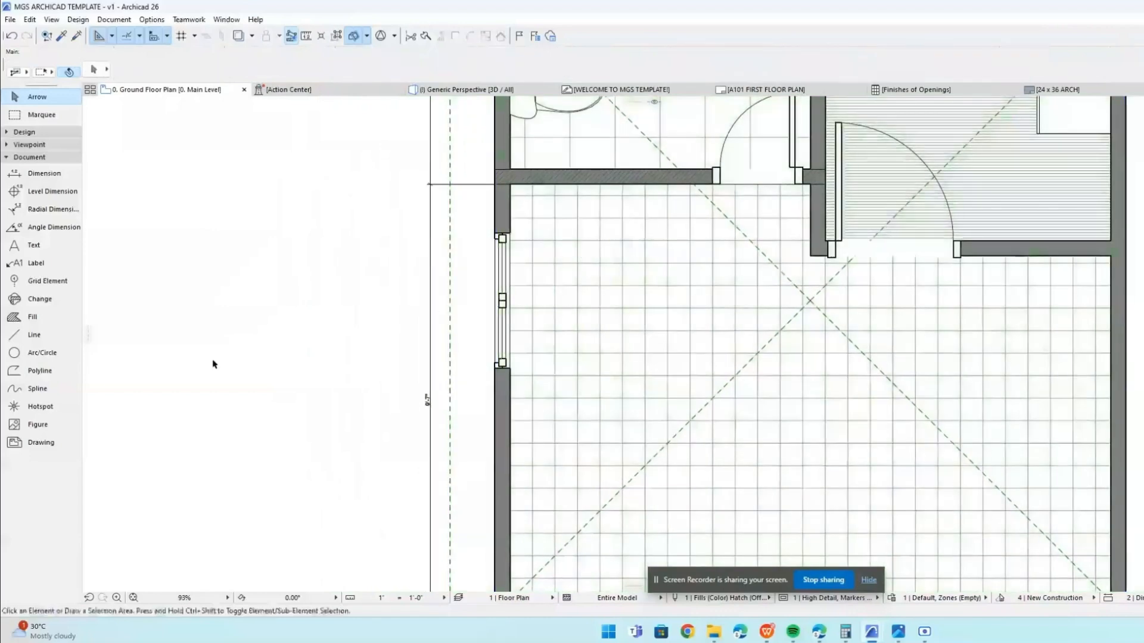
# Place level dimensions on the large room's floor beside the window and on the toilet floor just above the partition.
pyautogui.click(54, 191)
pyautogui.click(525, 304)
pyautogui.scroll(3, 543, 317)
pyautogui.scroll(-3, 543, 317)
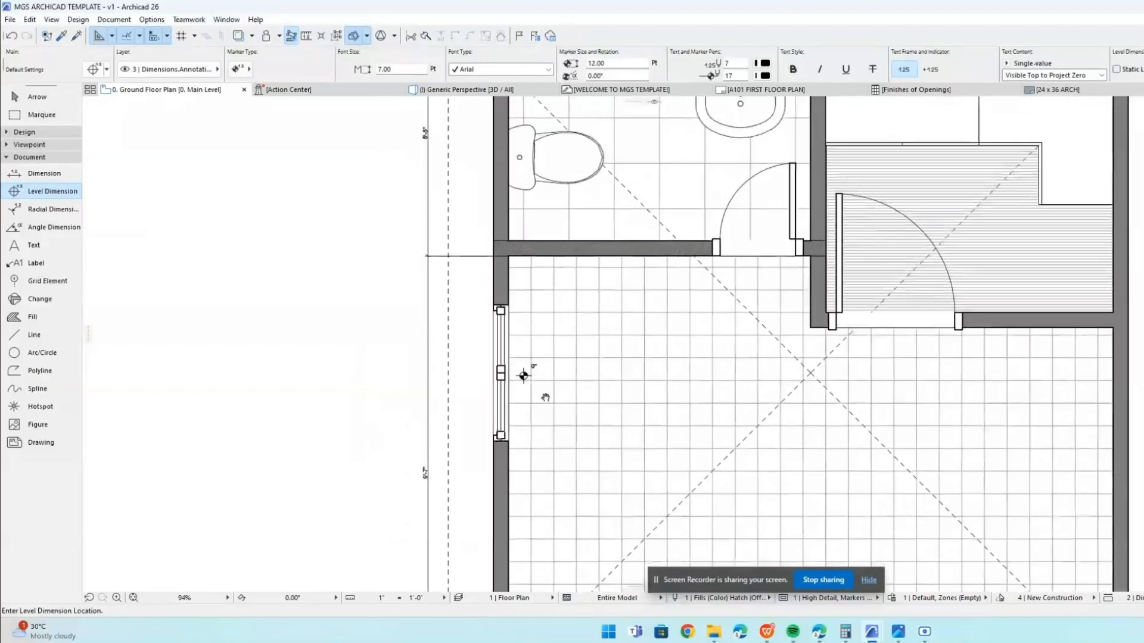
pyautogui.click(540, 222)
pyautogui.scroll(3, 539, 225)
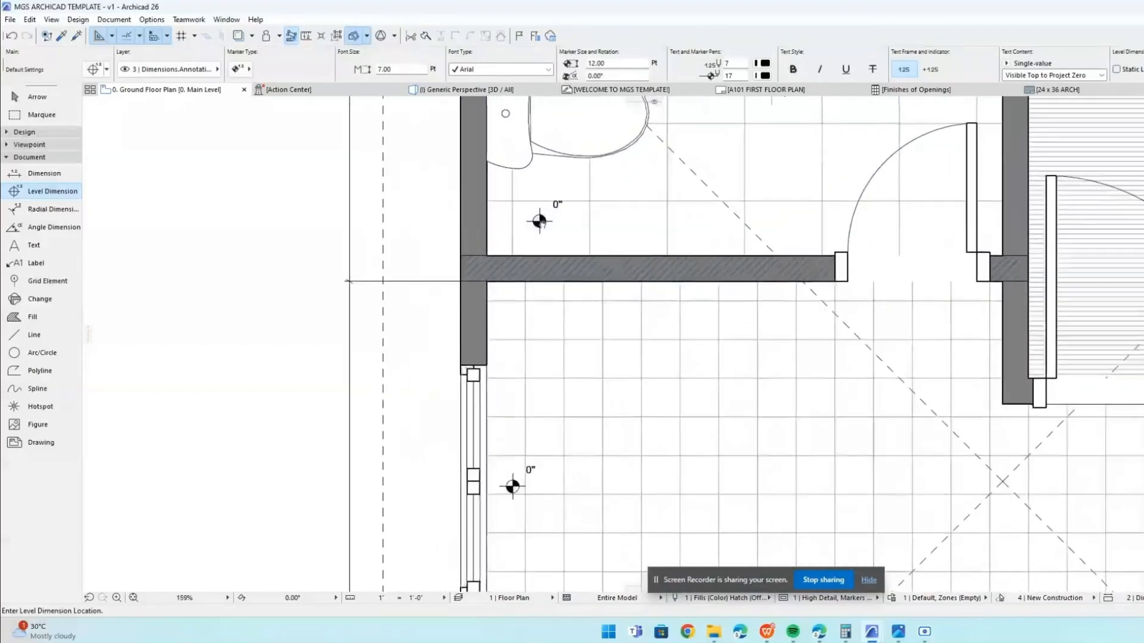
pyautogui.press('Escape')
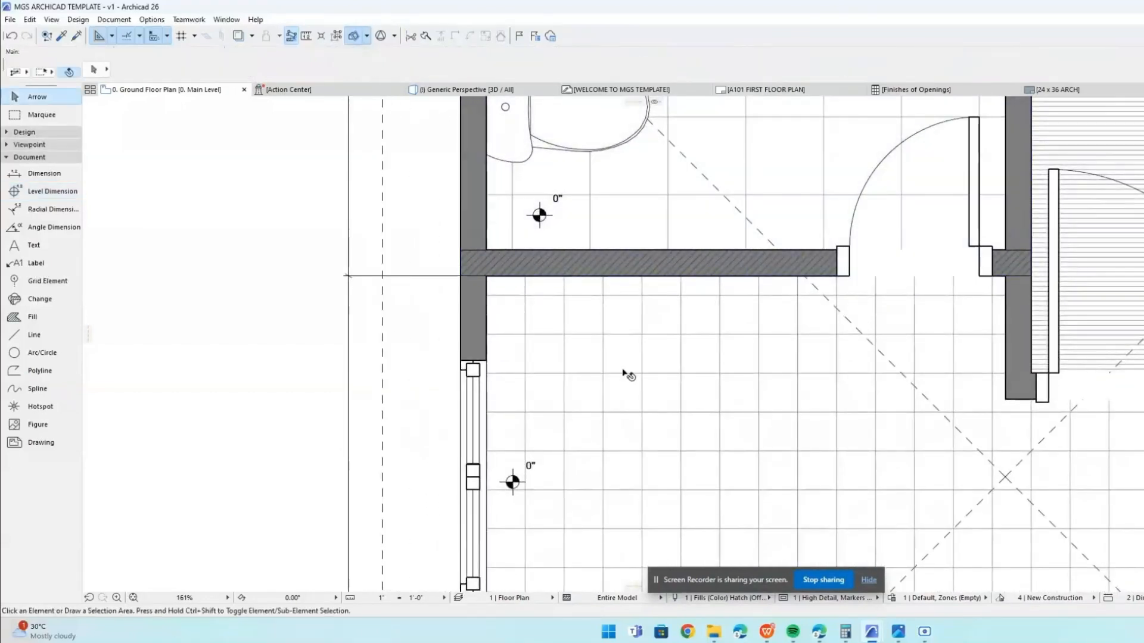
# Try the large room's floor slab with its reference plane at the bottom, and restore it to the top.
pyautogui.click(620, 374)
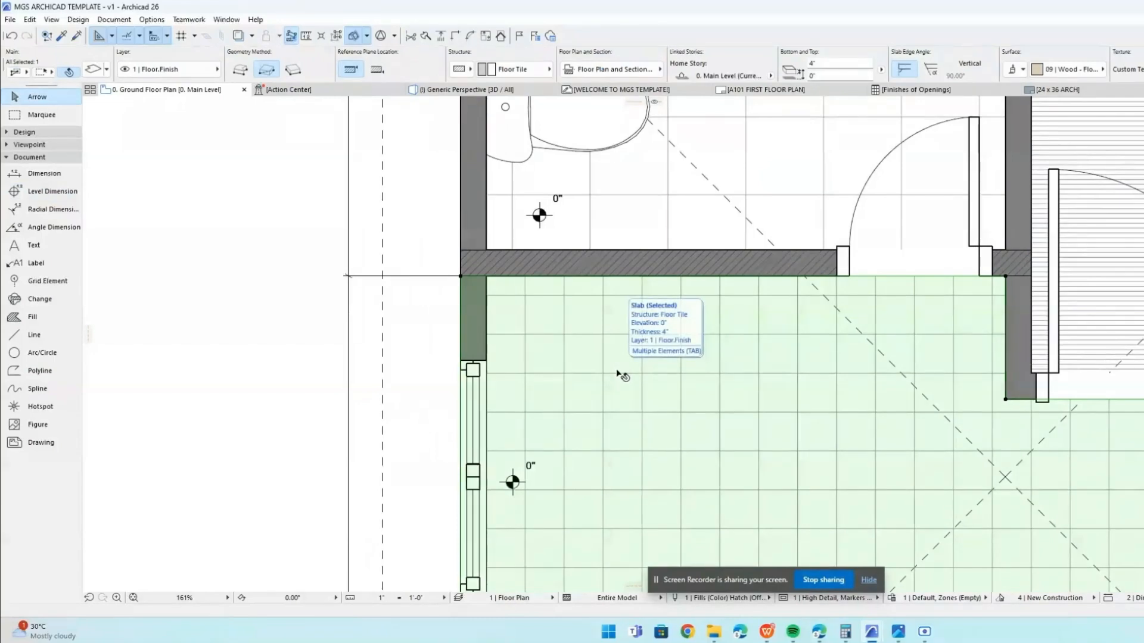
pyautogui.click(377, 71)
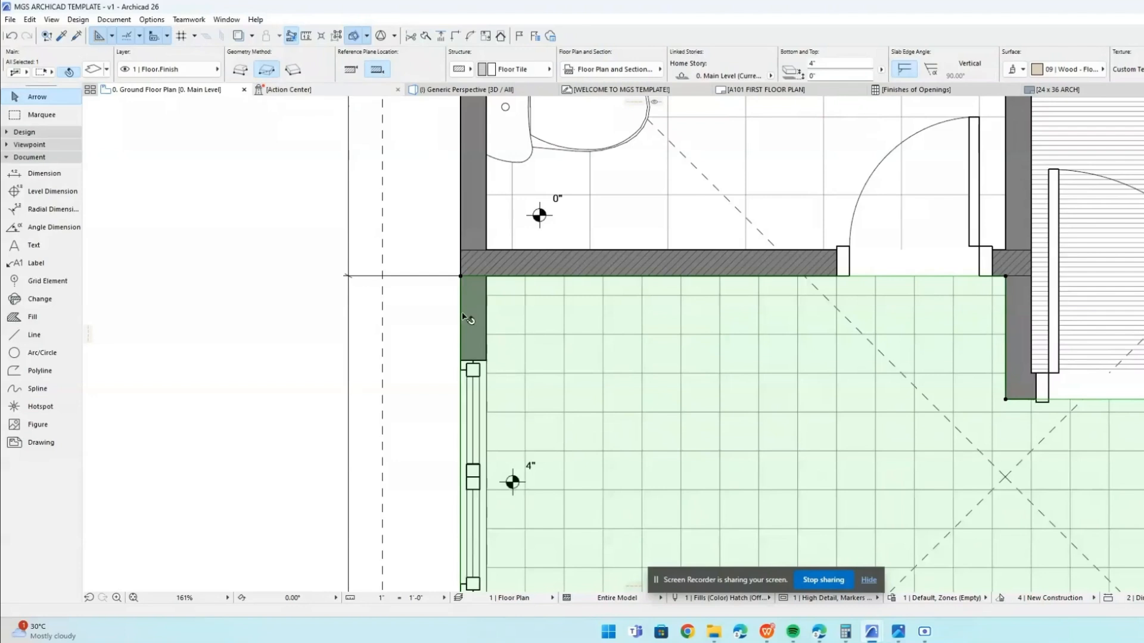
pyautogui.click(663, 238)
pyautogui.click(376, 71)
pyautogui.click(354, 71)
pyautogui.click(558, 486)
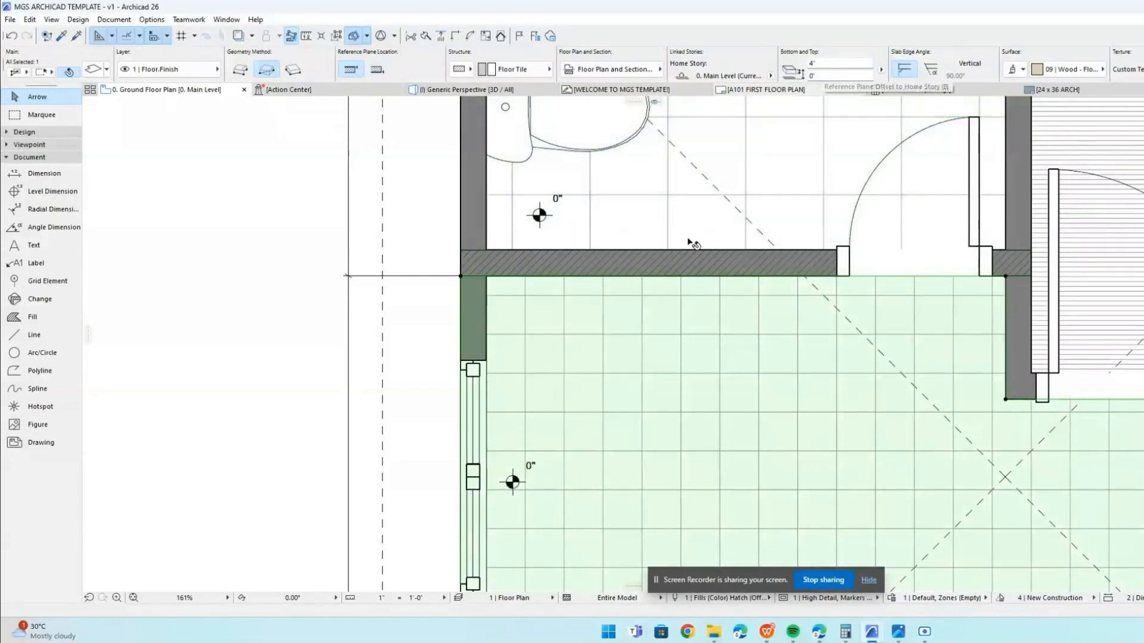
# Move the large room floor slab's reference plane to the bottom.
pyautogui.press('Escape')
pyautogui.scroll(-2, 676, 289)
pyautogui.click(579, 353)
pyautogui.click(377, 70)
# Move the toilet floor slab's reference plane to the bottom and set its thickness to 6".
pyautogui.click(599, 261)
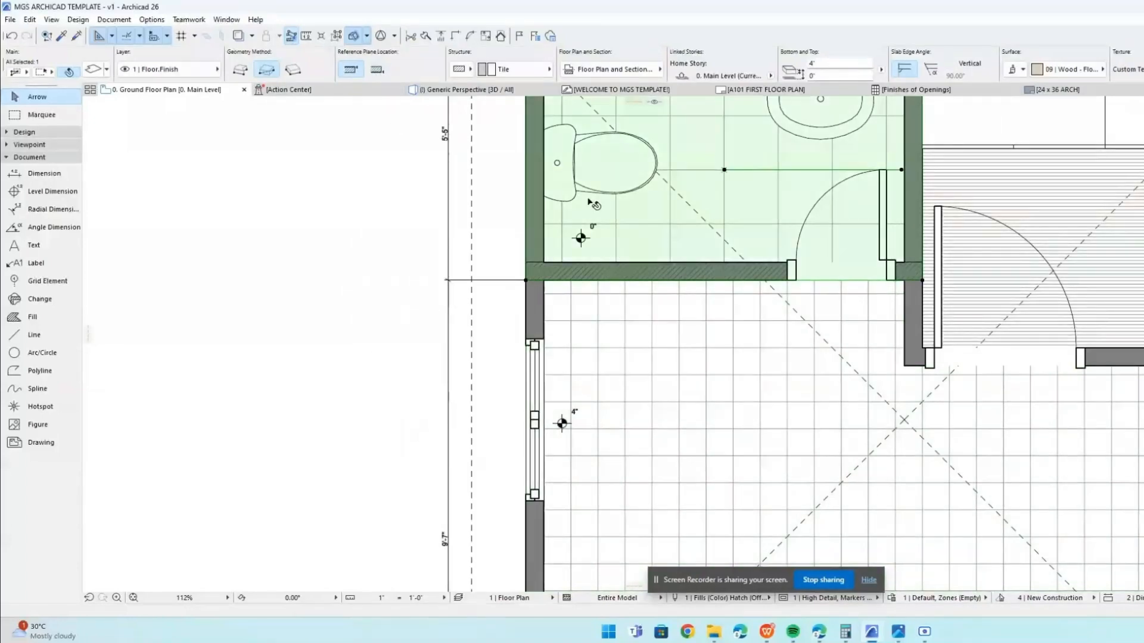
pyautogui.click(849, 64)
pyautogui.write('6')
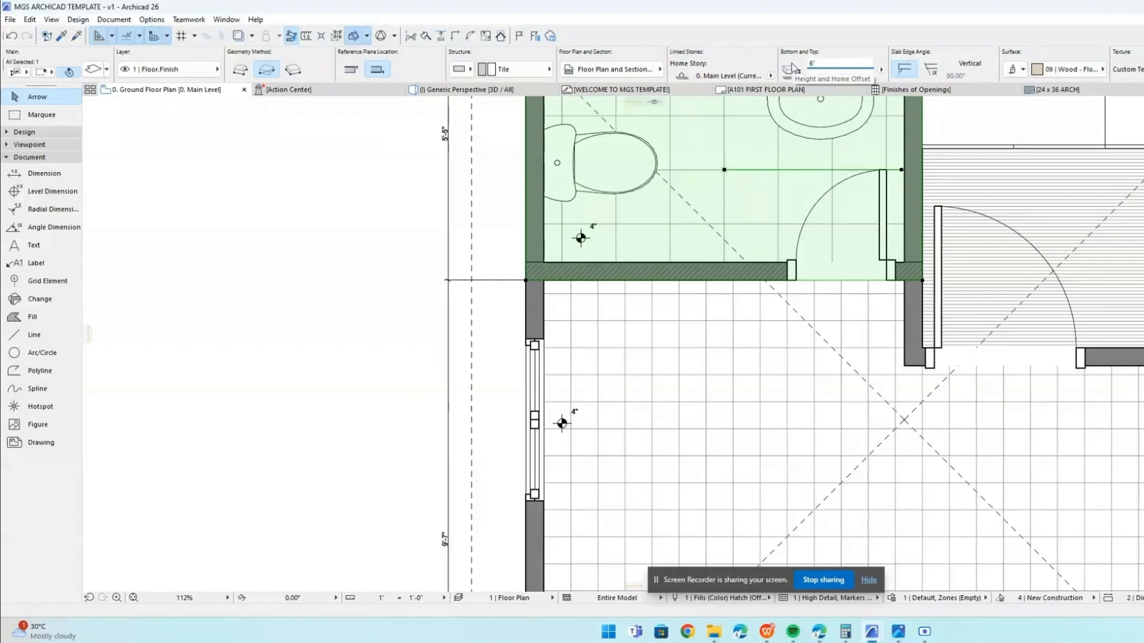
pyautogui.click(395, 355)
pyautogui.moveTo(750, 385); pyautogui.dragTo(673, 354, button='middle')
pyautogui.scroll(-3, 733, 363)
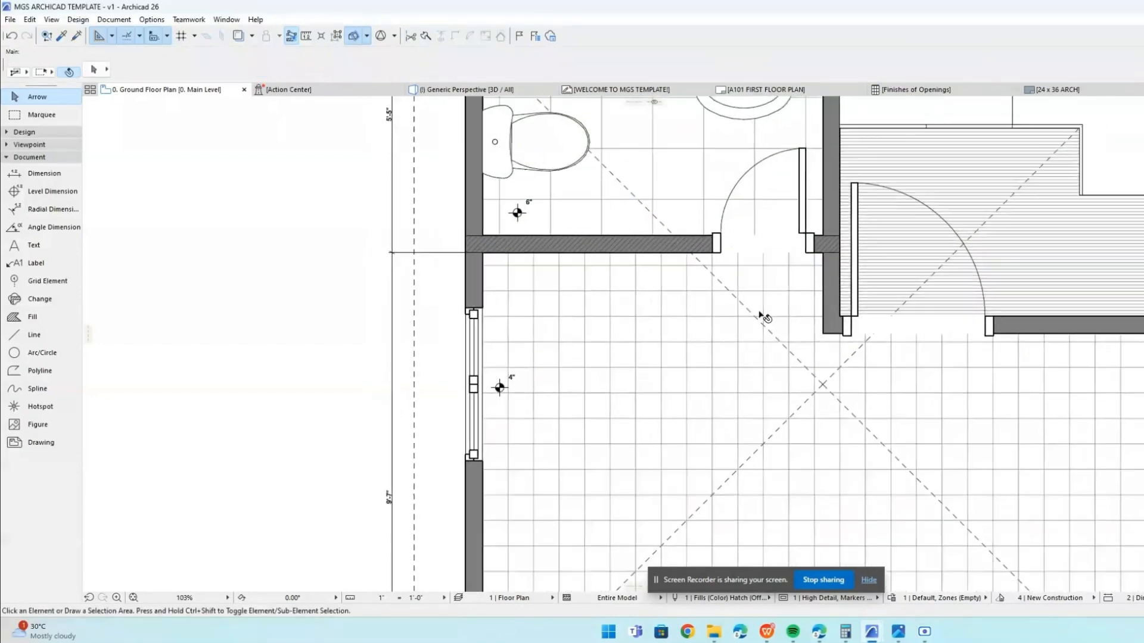
# Look at the settings of the Radial Dimension and Angle Dimension tools.
pyautogui.click(45, 214)
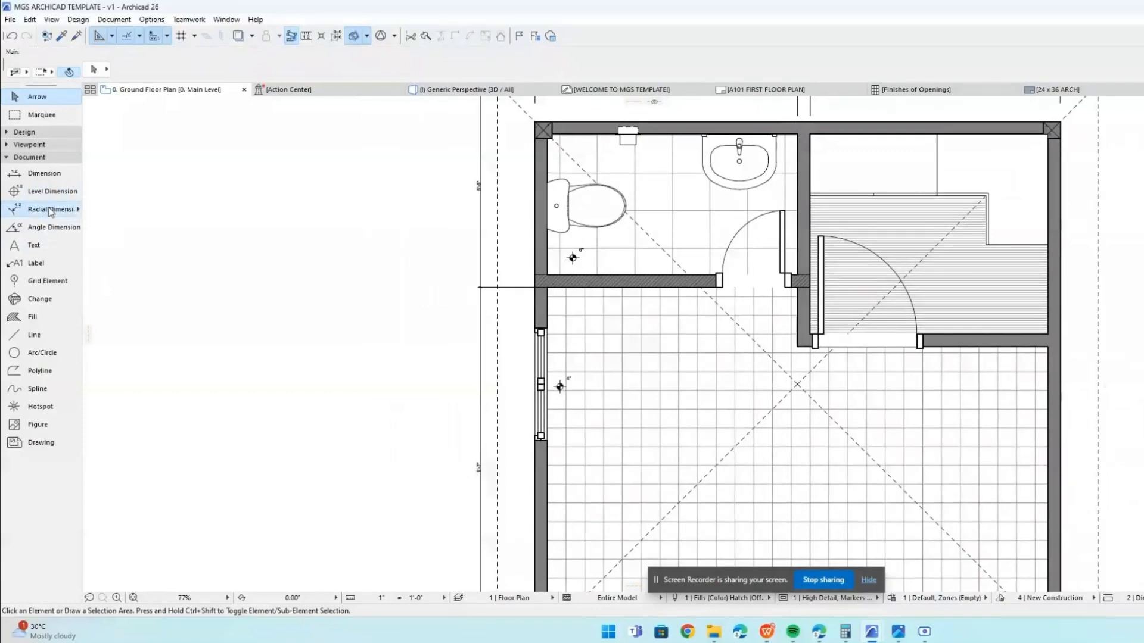
pyautogui.scroll(-2, 891, 338)
pyautogui.moveTo(891, 338); pyautogui.dragTo(865, 357, button='middle')
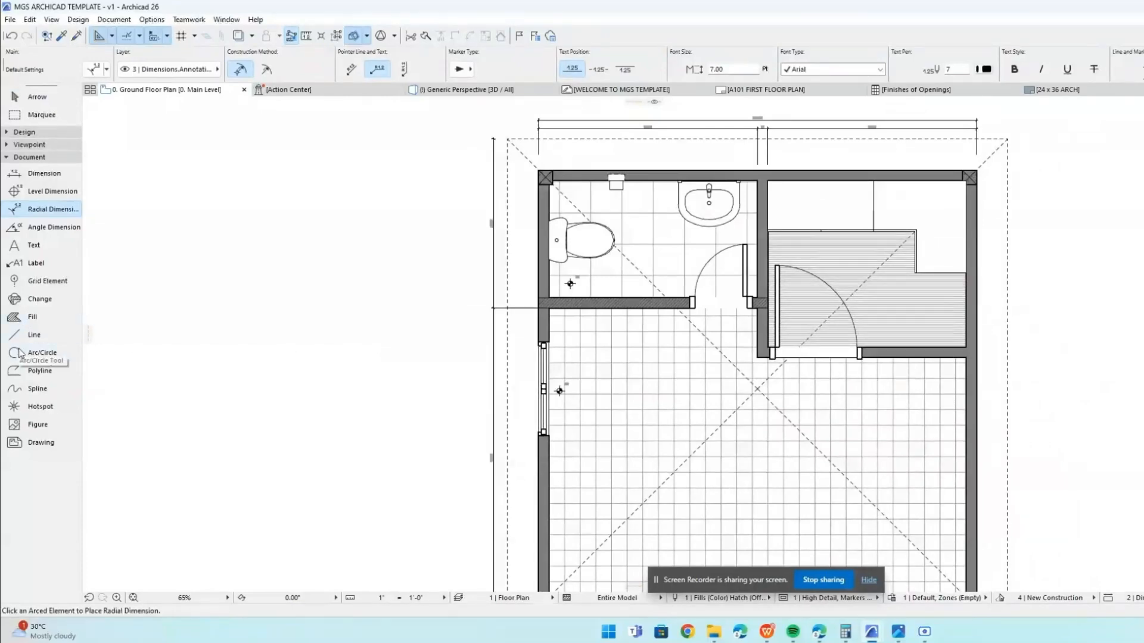
pyautogui.click(64, 230)
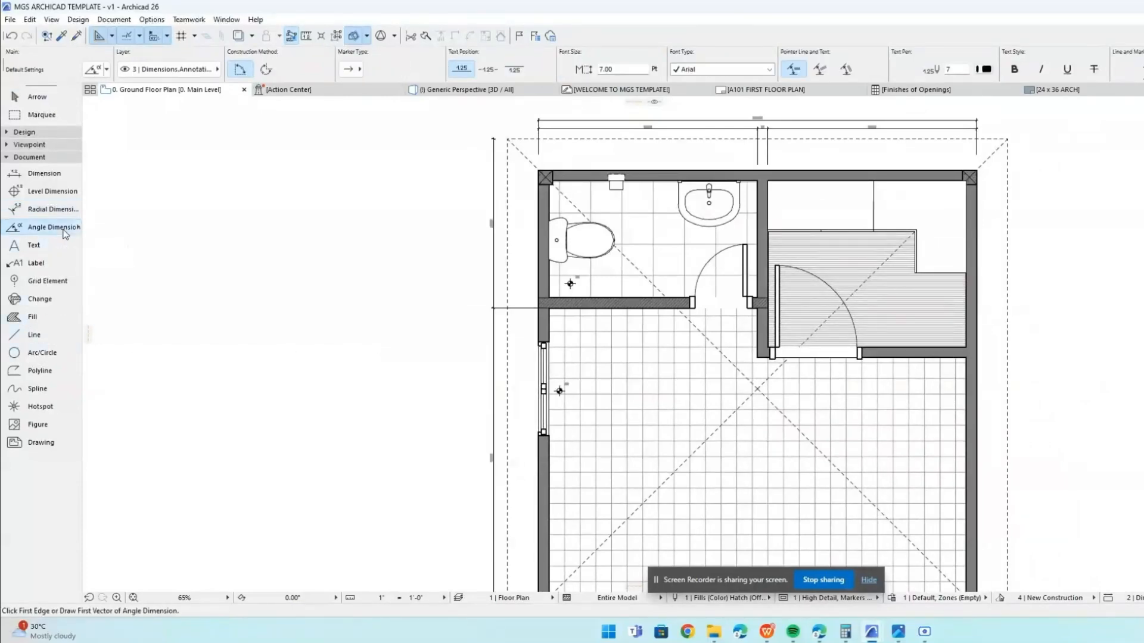
# Add a text block reading "TOILET" in the empty area beside the plan's window wall.
pyautogui.click(63, 251)
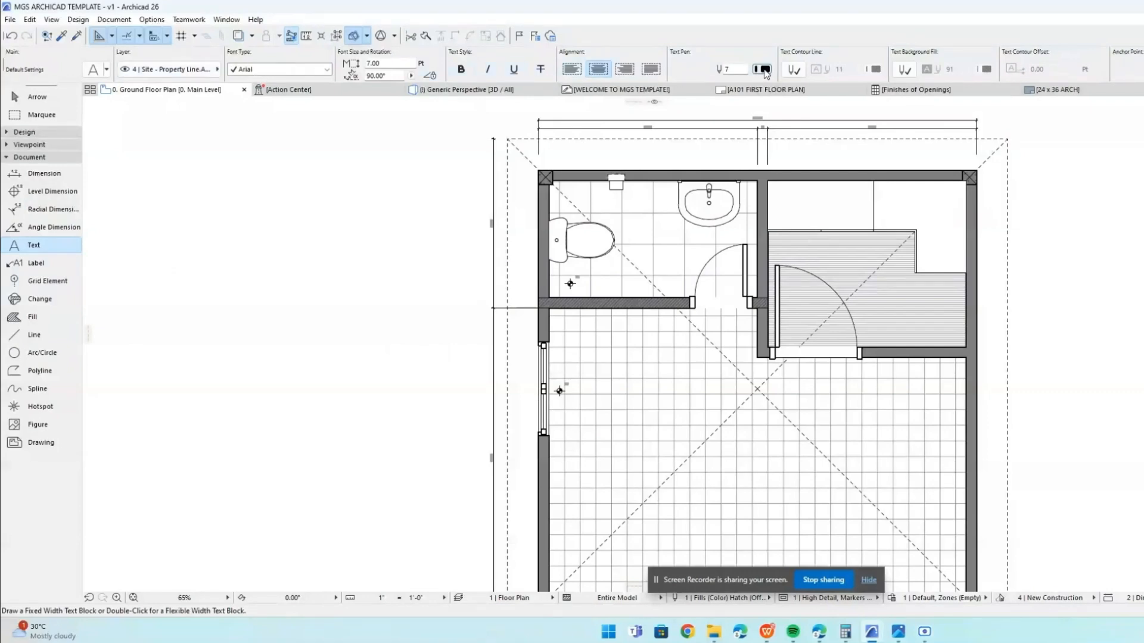
pyautogui.doubleClick(385, 377)
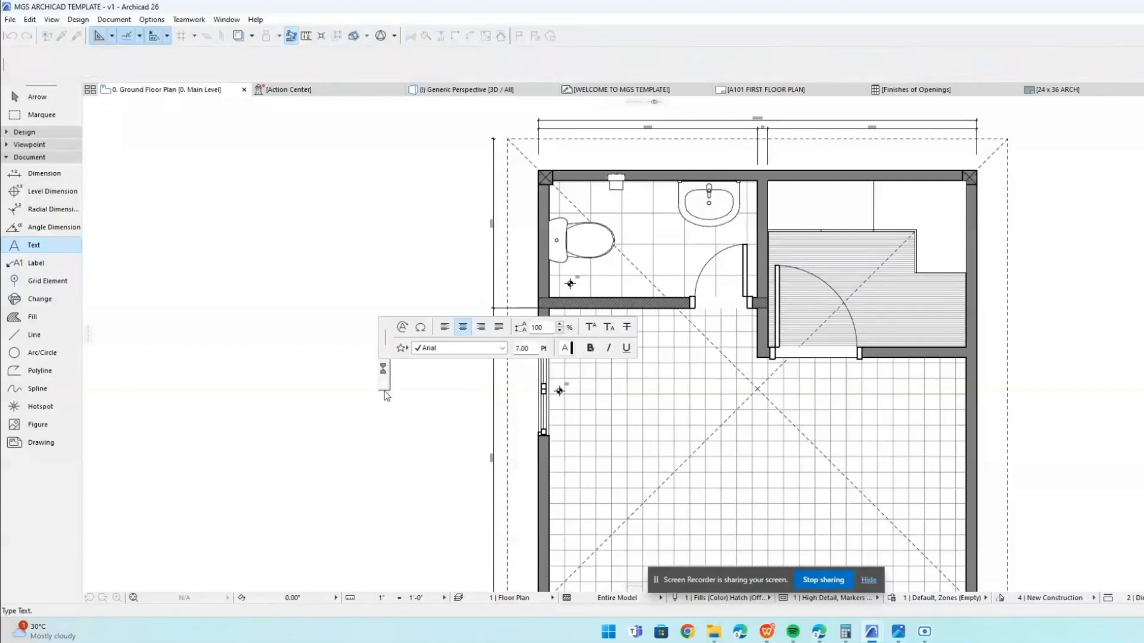
pyautogui.write('T')
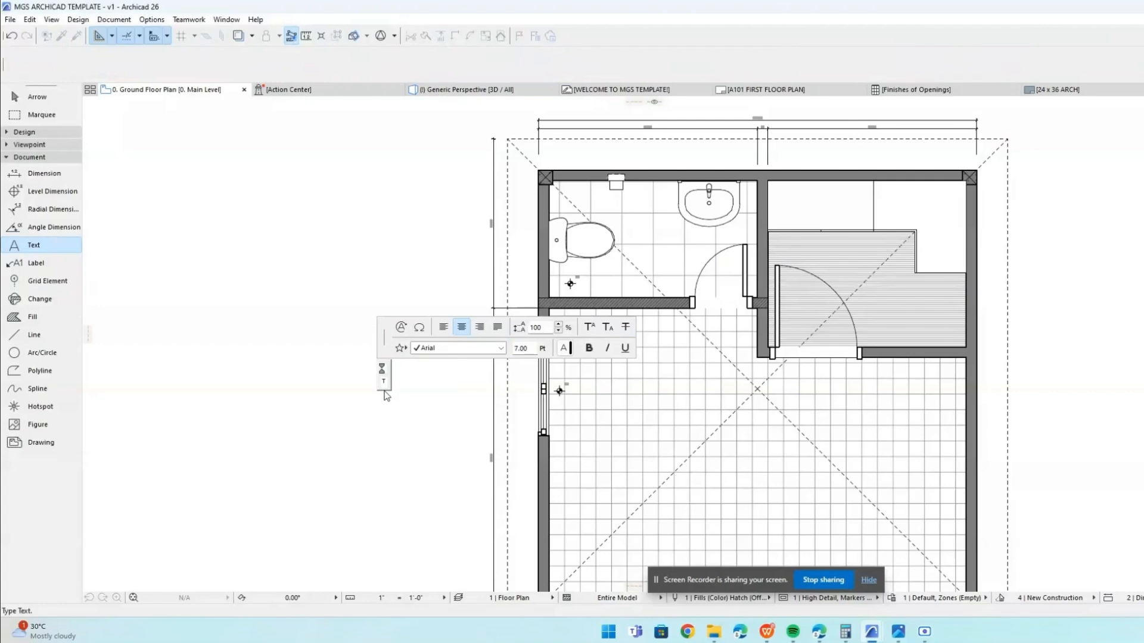
pyautogui.write('OILET')
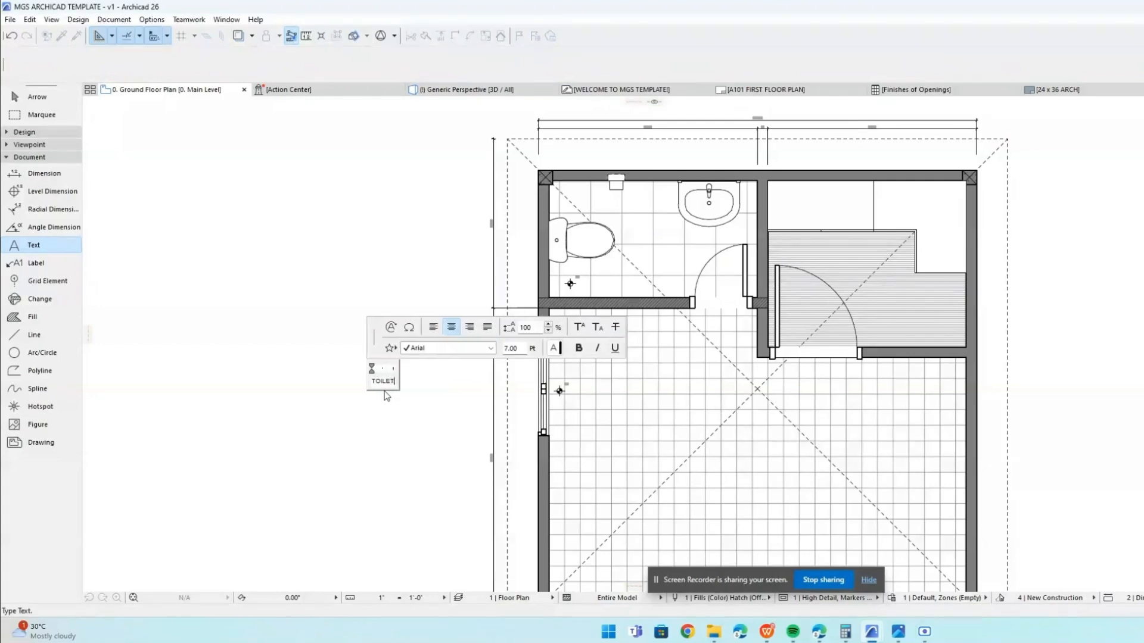
pyautogui.click(388, 428)
pyautogui.press('Escape')
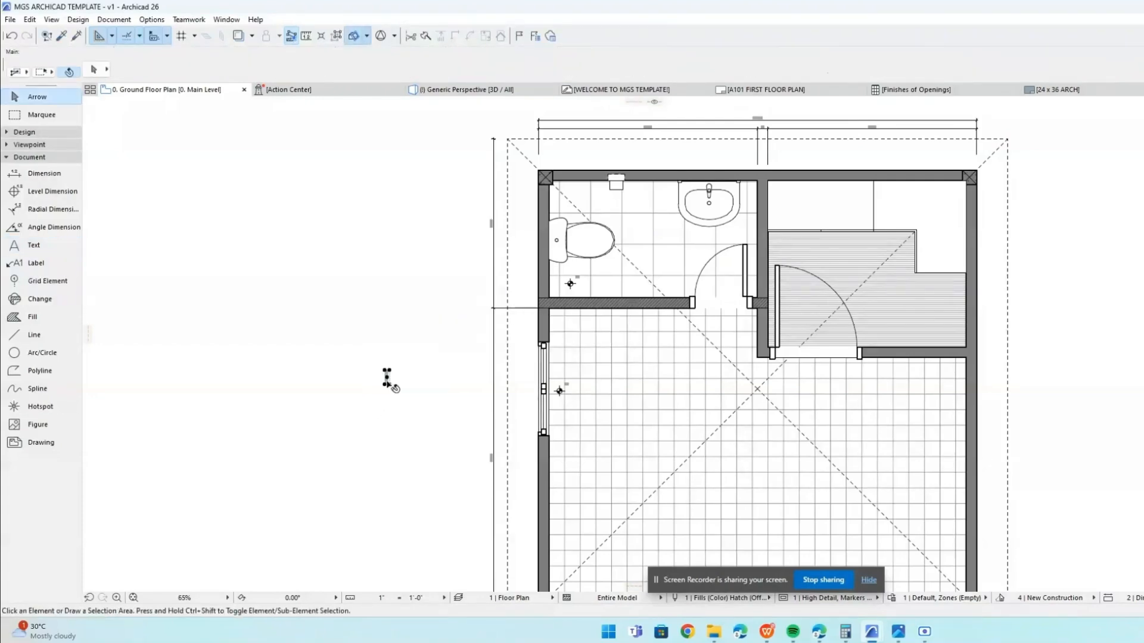
# Rotate the TOILET text to 0° so it reads horizontally.
pyautogui.click(387, 379)
pyautogui.scroll(8, 369, 389)
pyautogui.hotkey('ctrl', 'e')
pyautogui.click(442, 380)
pyautogui.click(450, 244)
pyautogui.click(685, 381)
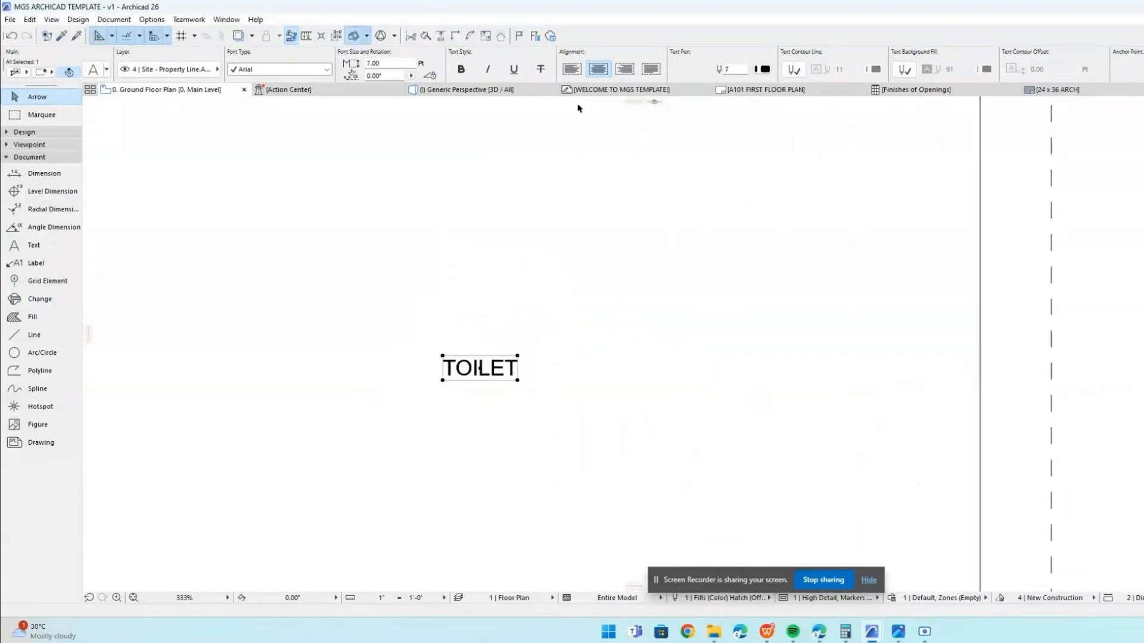
# Set the TOILET text's font size to 15 pt and make it bold.
pyautogui.click(384, 61)
pyautogui.write('8')
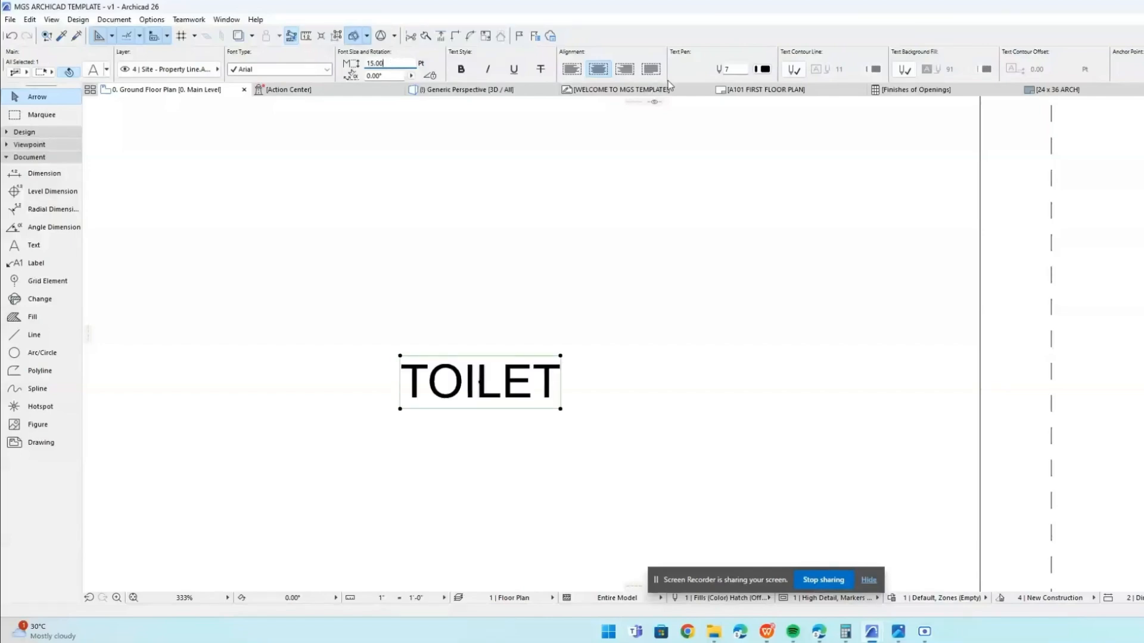
pyautogui.click(456, 71)
pyautogui.scroll(-5, 605, 232)
pyautogui.moveTo(601, 241); pyautogui.dragTo(519, 358, button='middle')
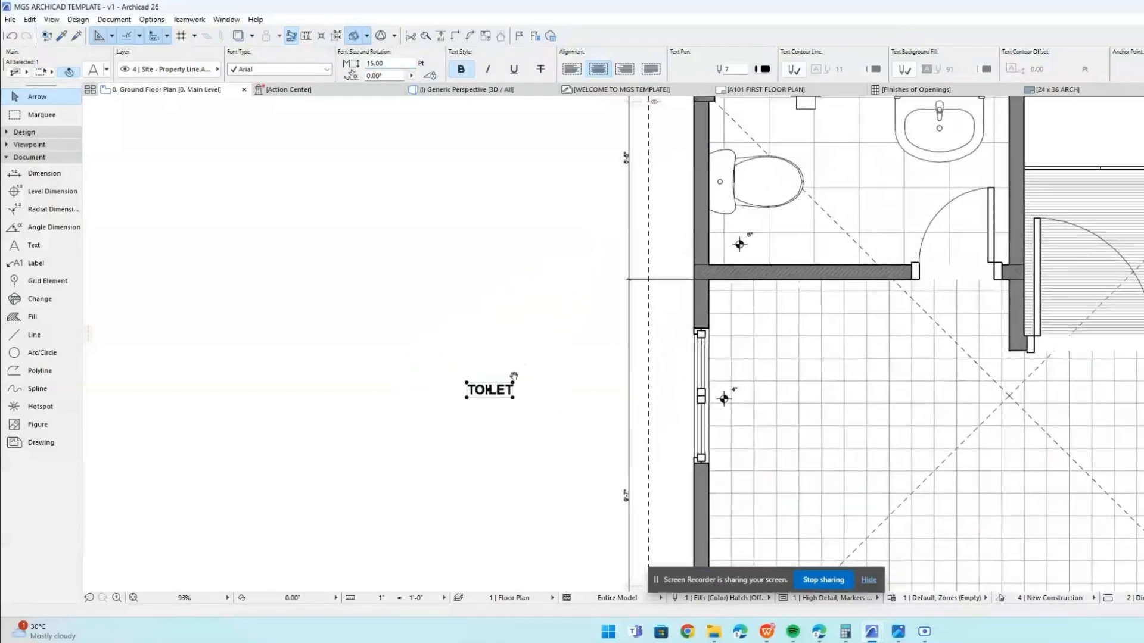
# Move the TOILET text into the toilet room beside the washbasin and set its font size to 20 pt.
pyautogui.moveTo(489, 390); pyautogui.dragTo(910, 186)
pyautogui.scroll(-1, 912, 188)
pyautogui.scroll(-1, 906, 185)
pyautogui.moveTo(906, 184); pyautogui.dragTo(733, 226, button='middle')
pyautogui.moveTo(390, 63); pyautogui.dragTo(288, 58)
pyautogui.write('20')
pyautogui.press('Return')
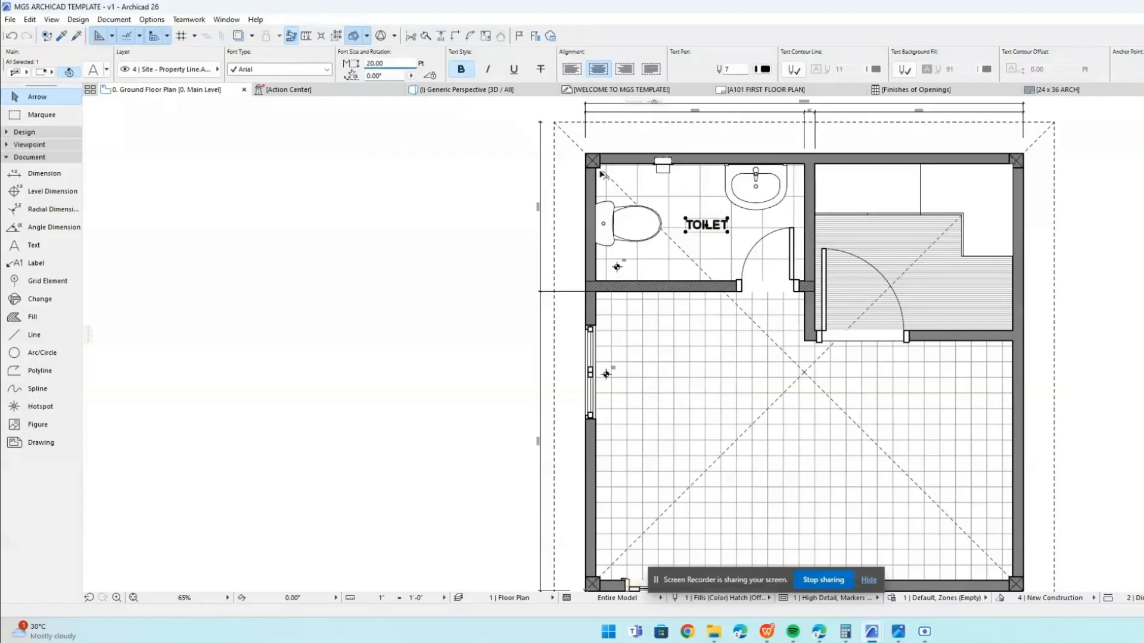
pyautogui.moveTo(843, 243); pyautogui.dragTo(817, 264, button='middle')
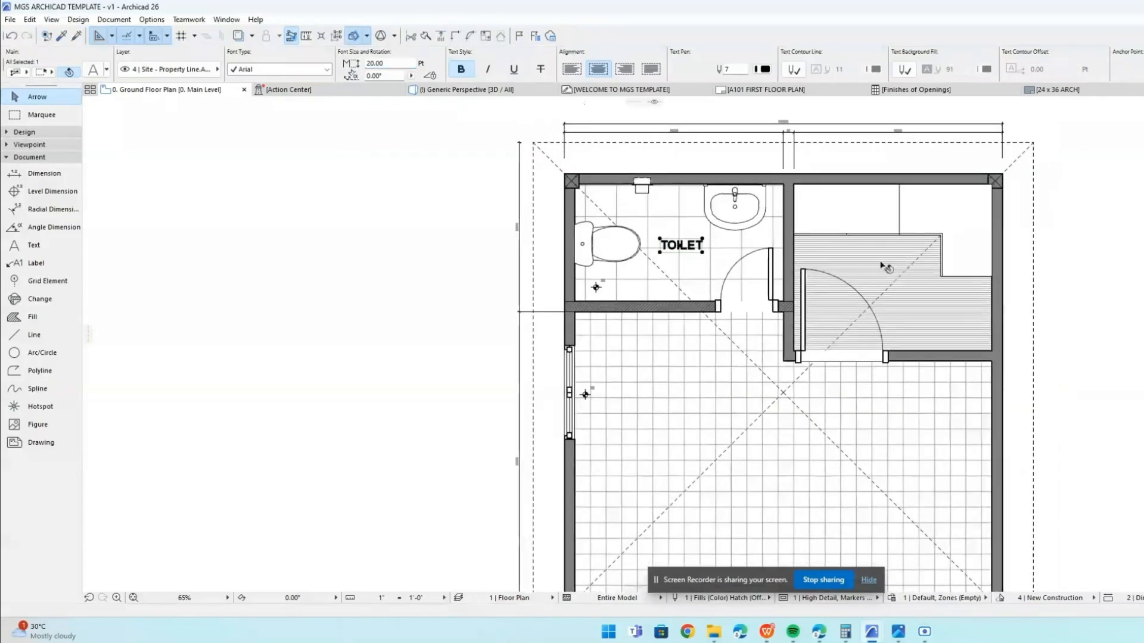
pyautogui.press('Escape')
# Set the font size of the two dimension chains above the plan and the one beside its window wall to 15 pt.
pyautogui.moveTo(916, 112); pyautogui.dragTo(721, 149)
pyautogui.keyDown('shift'); pyautogui.click(519, 250); pyautogui.keyUp('shift')
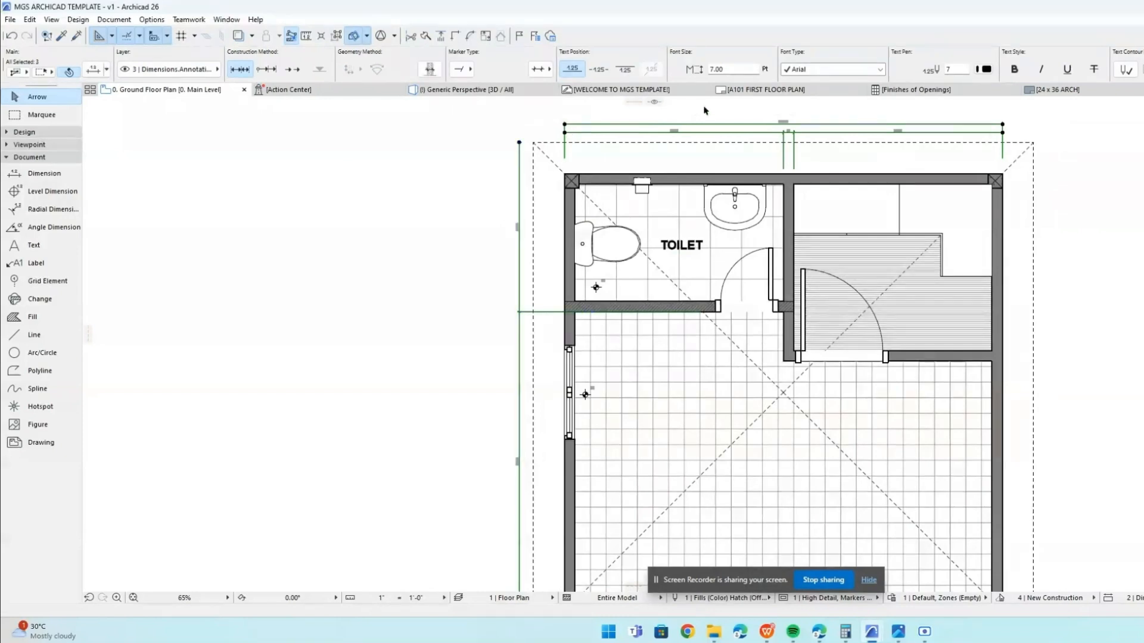
pyautogui.click(735, 68)
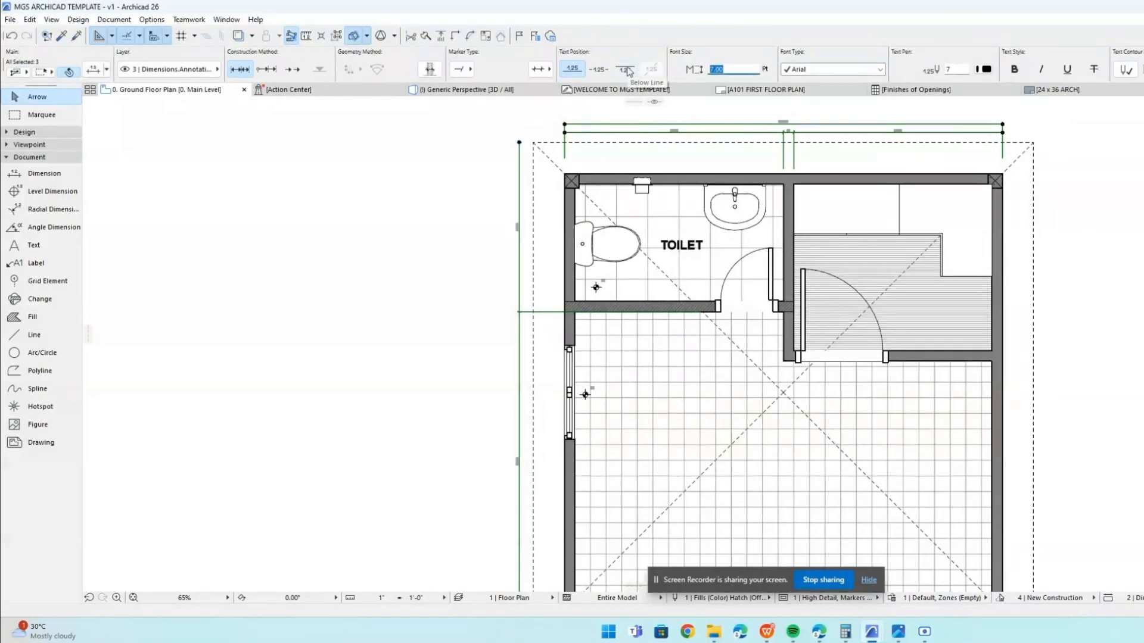
pyautogui.write('15')
pyautogui.press('Return')
pyautogui.press('Escape')
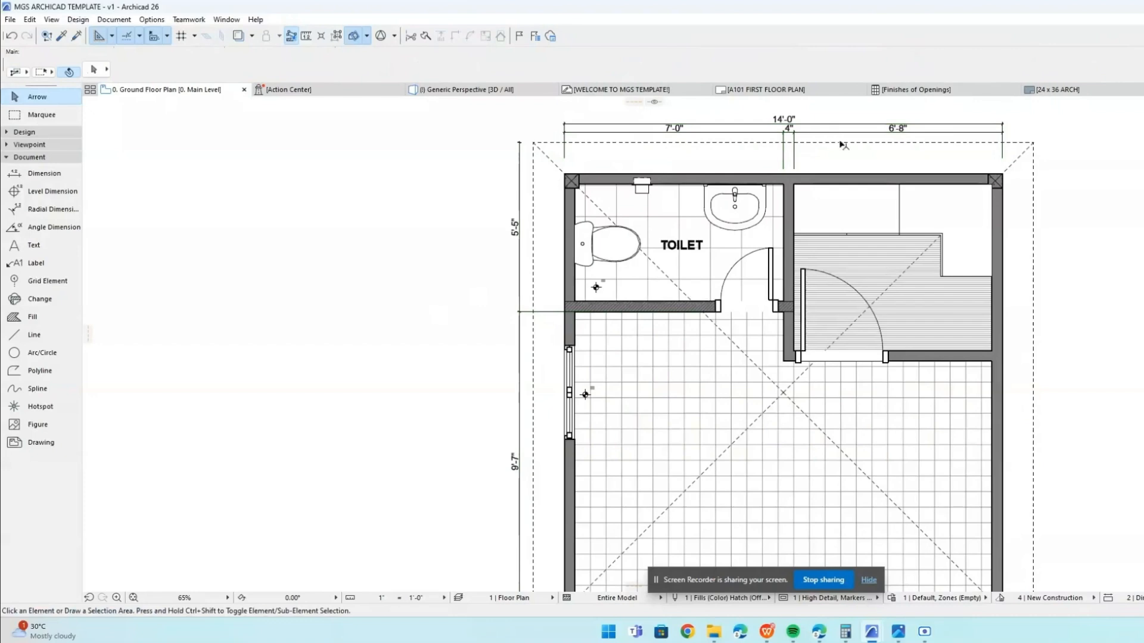
# Move the overall dimension line above the plan slightly farther from the partial dimension chain.
pyautogui.click(855, 127)
pyautogui.click(840, 124)
pyautogui.hotkey('ctrl', 'd')
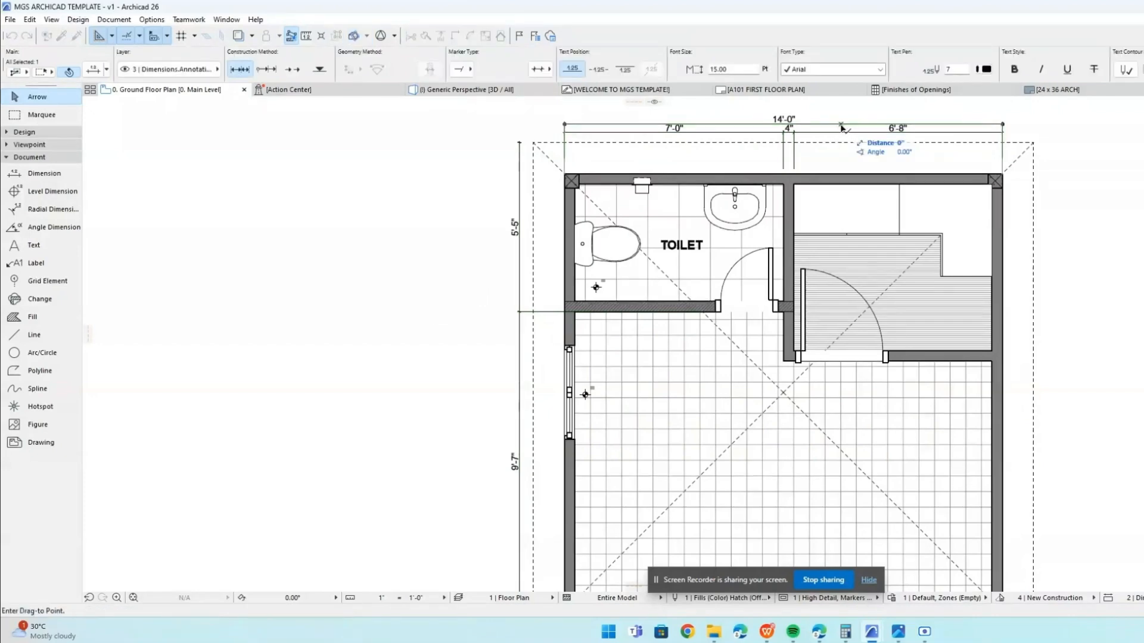
pyautogui.click(841, 124)
pyautogui.click(841, 120)
pyautogui.click(473, 240)
# Attach a label to the washbasin in the toilet and move its text box outside, above the exterior wall.
pyautogui.scroll(-1, 706, 278)
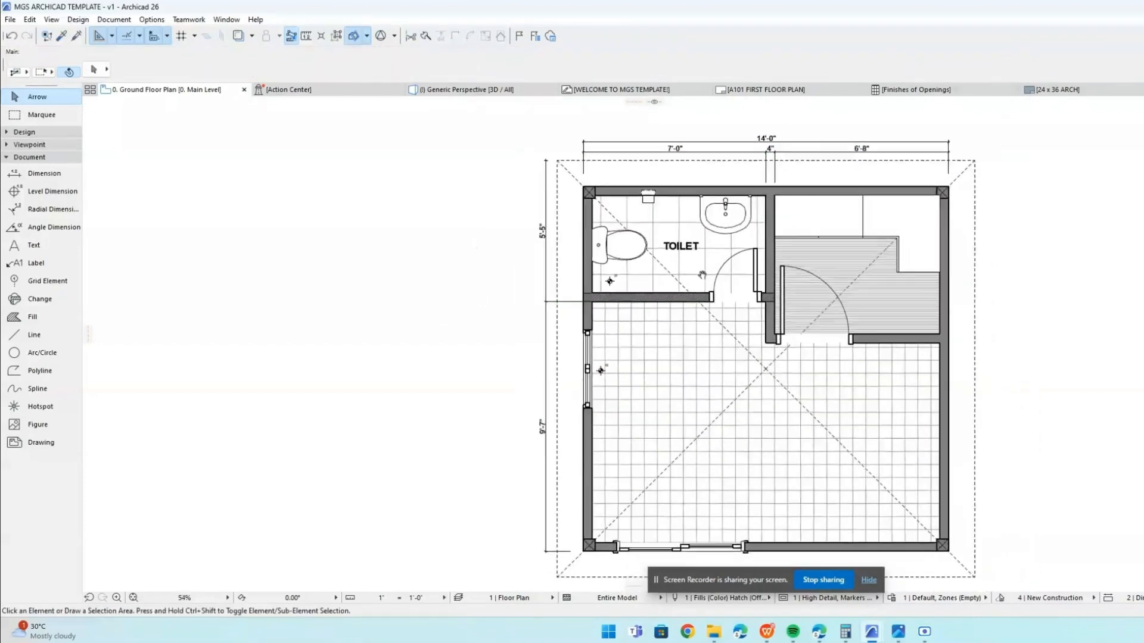
pyautogui.click(56, 269)
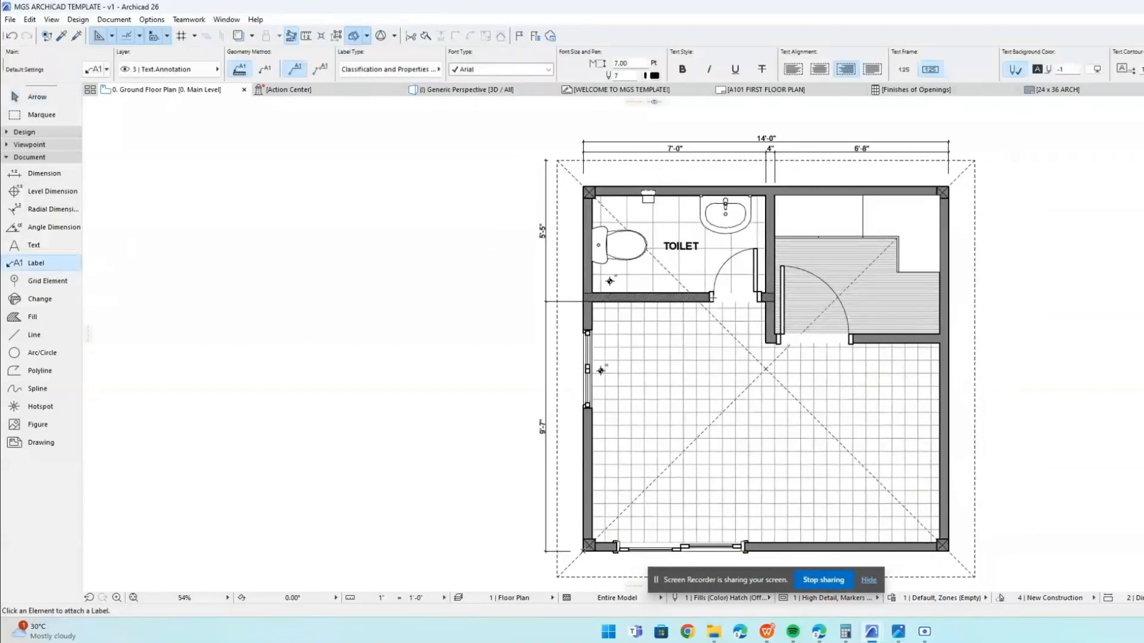
pyautogui.scroll(7, 766, 193)
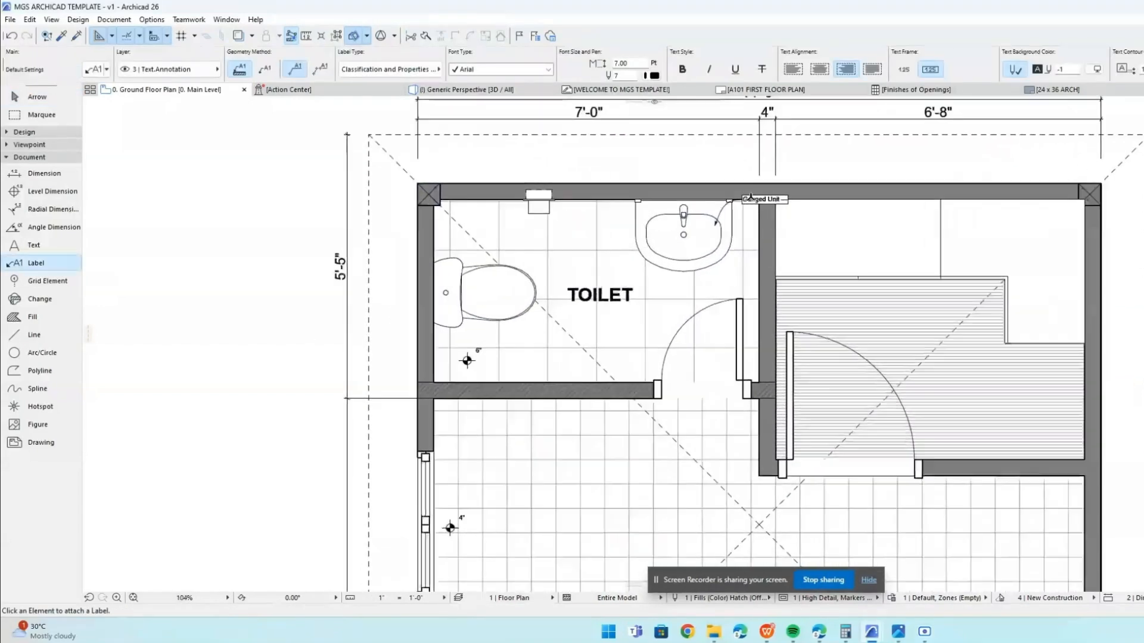
pyautogui.press('Escape')
pyautogui.click(747, 199)
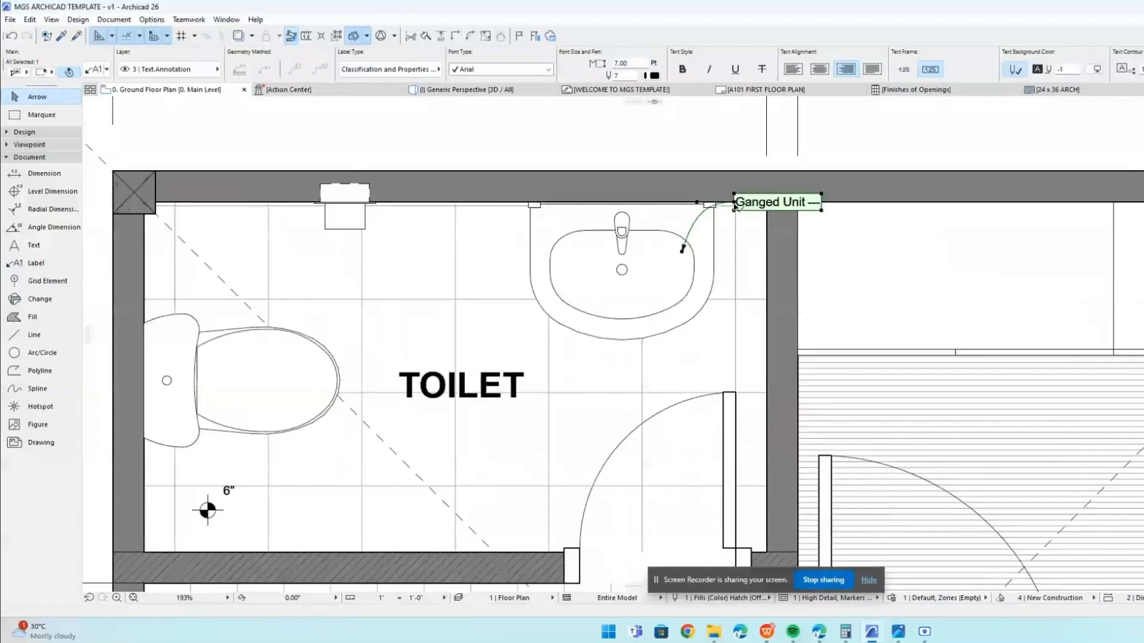
pyautogui.click(748, 199)
pyautogui.click(753, 131)
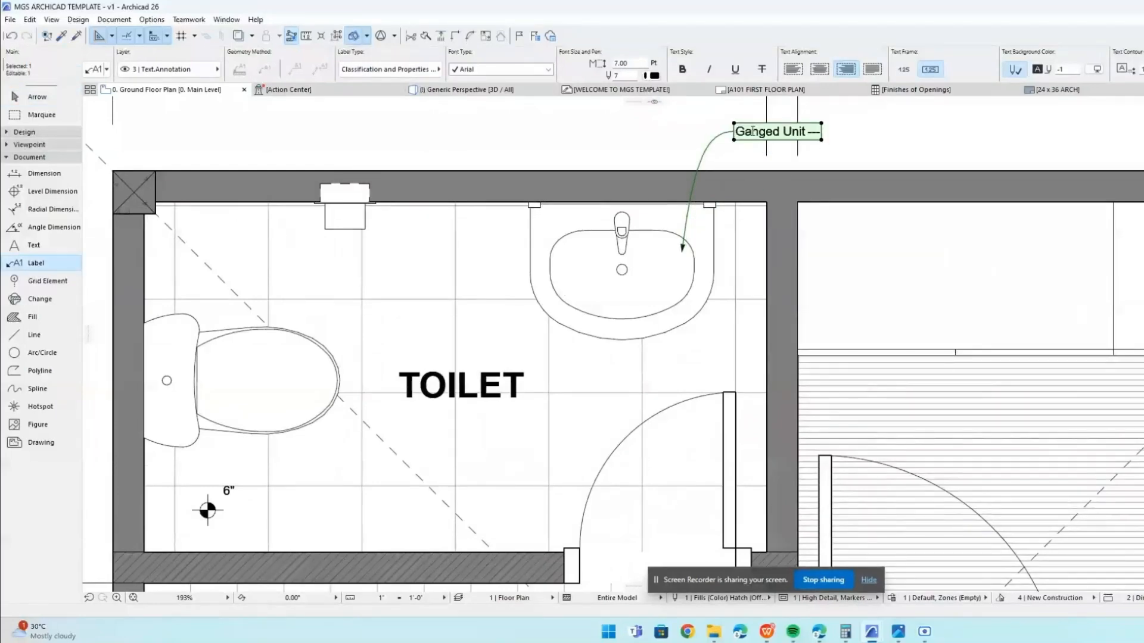
pyautogui.press('Escape')
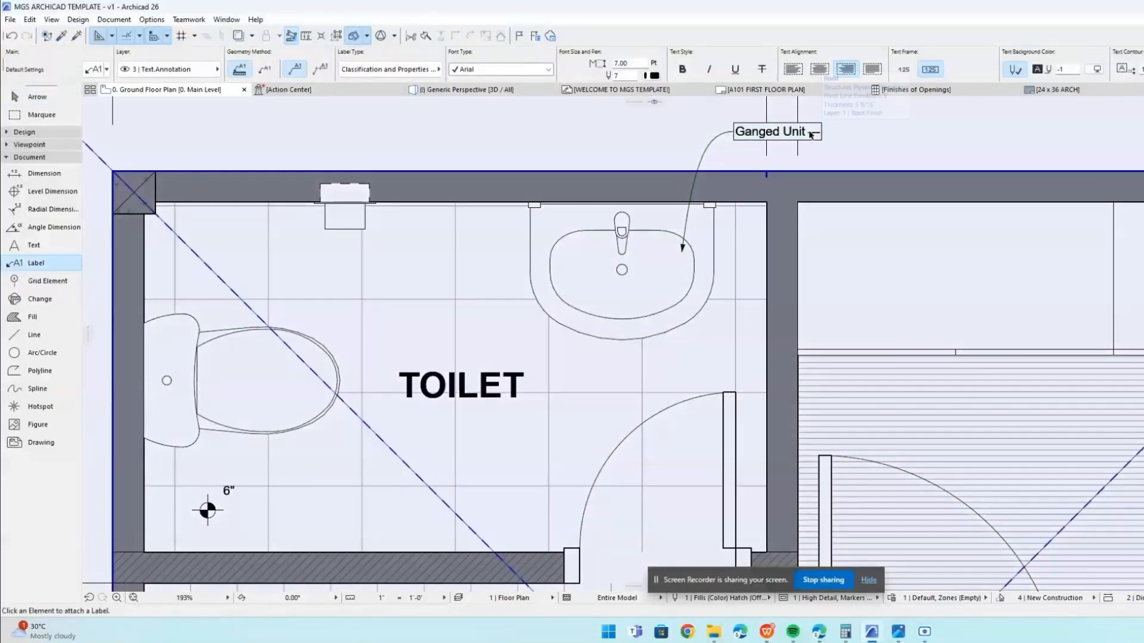
pyautogui.press('Escape')
# Change the washbasin label's type to Text / Autotext and set its font size to 15 pt.
pyautogui.click(735, 132)
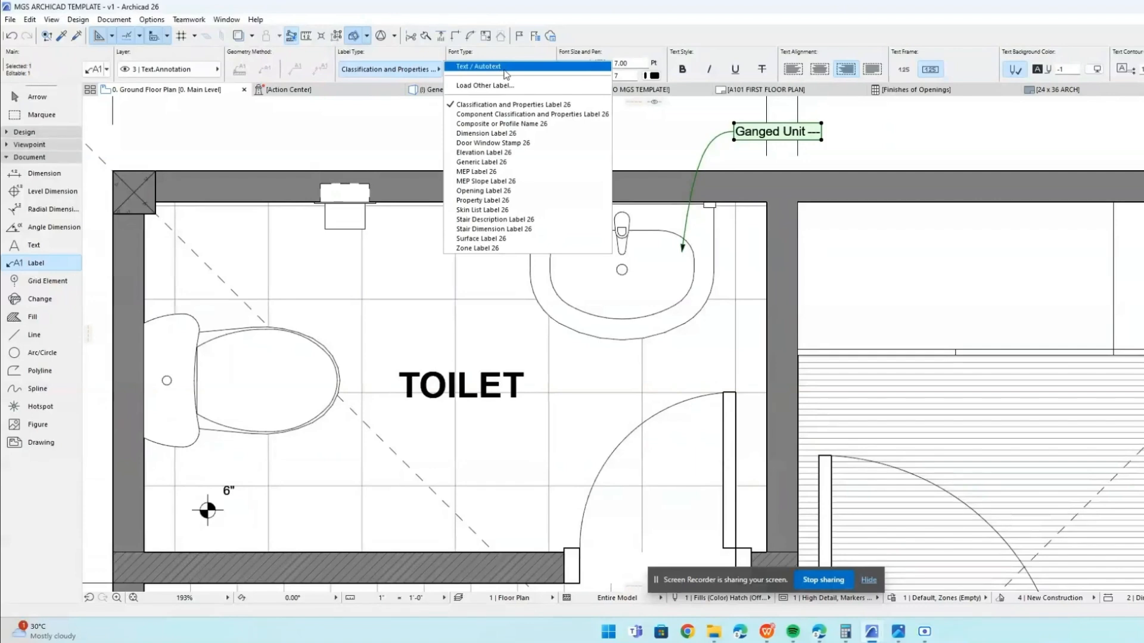
pyautogui.click(483, 66)
pyautogui.scroll(-2, 875, 193)
pyautogui.click(623, 62)
pyautogui.write('16')
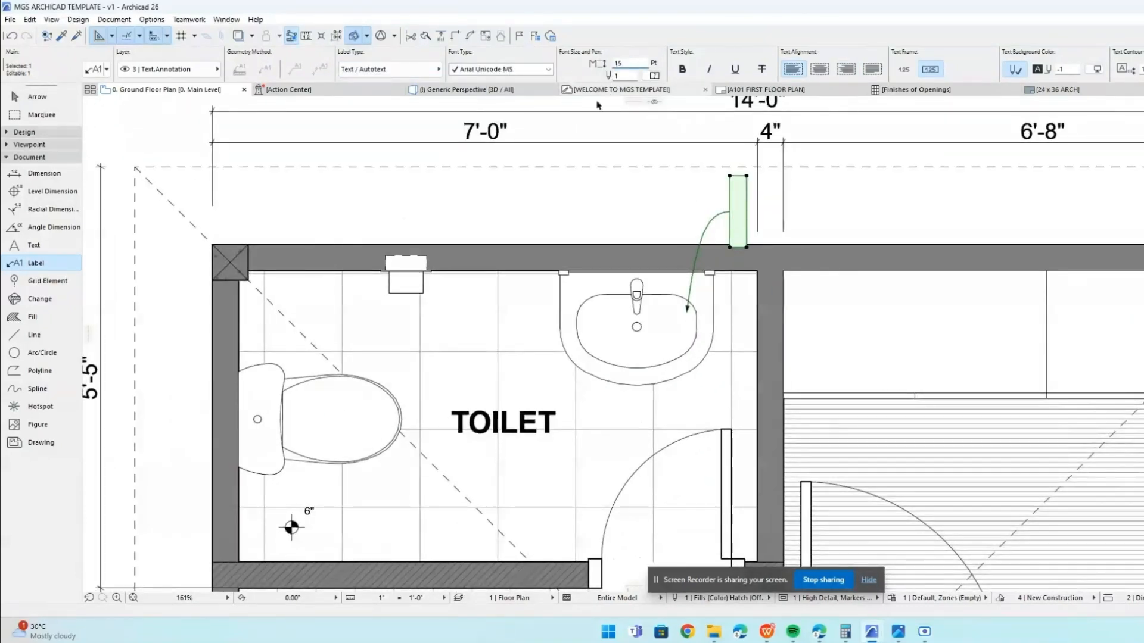
pyautogui.click(632, 129)
pyautogui.click(735, 220)
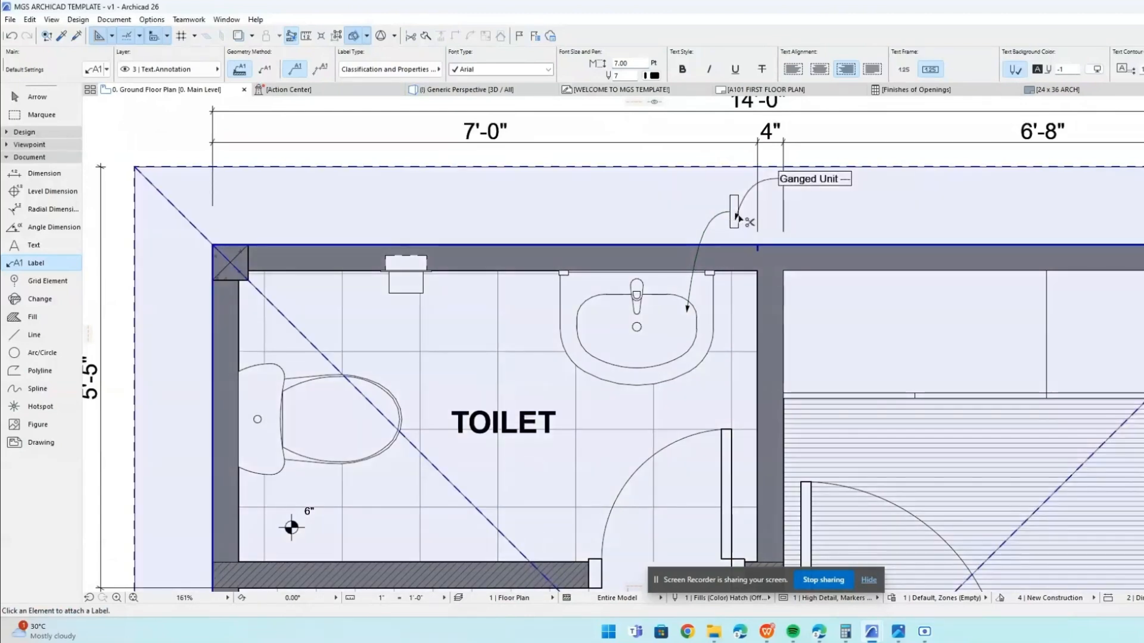
pyautogui.hotkey('ctrl', 'z')
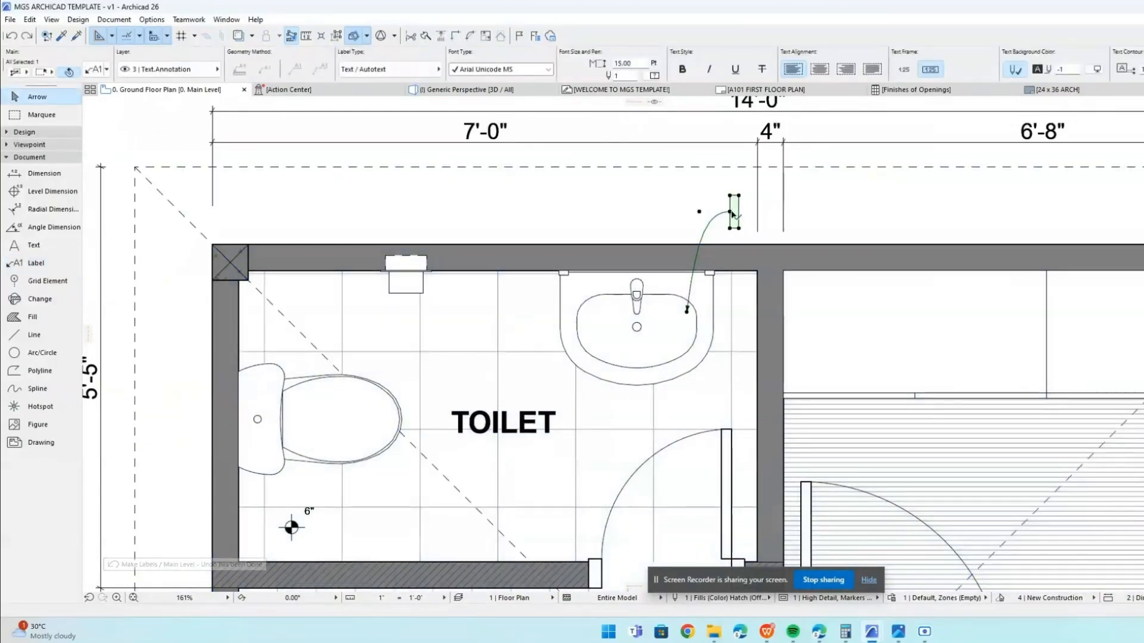
# Search the washbasin label's autotext fields for "DESC" and browse the Object/Lamp, Classifications and Properties groups.
pyautogui.doubleClick(733, 213)
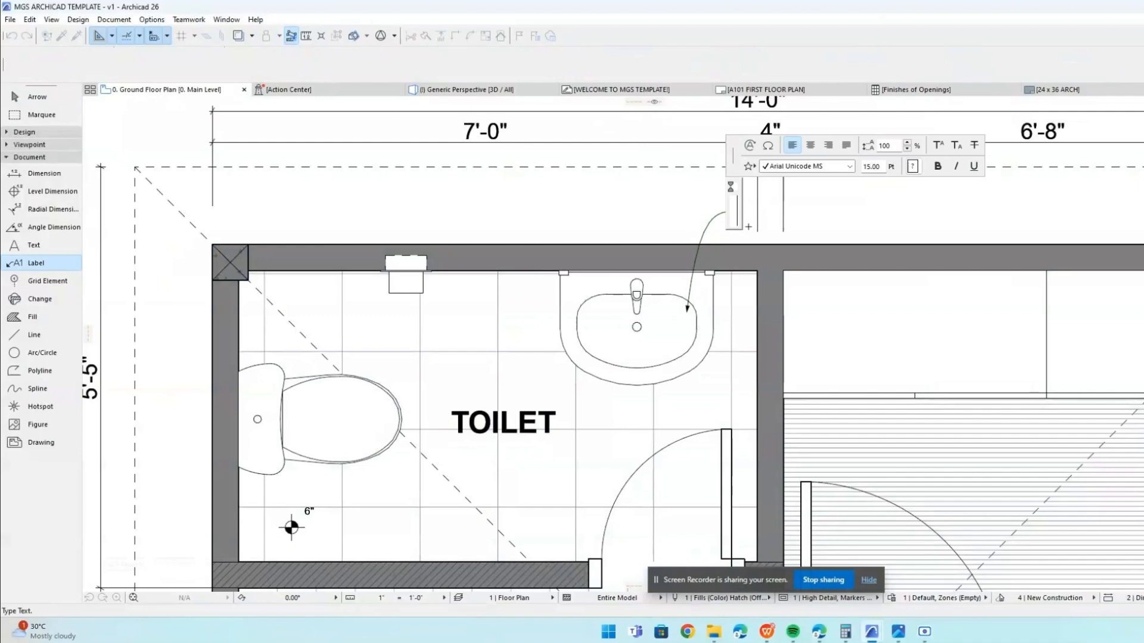
pyautogui.press('BackSpace')
pyautogui.click(750, 140)
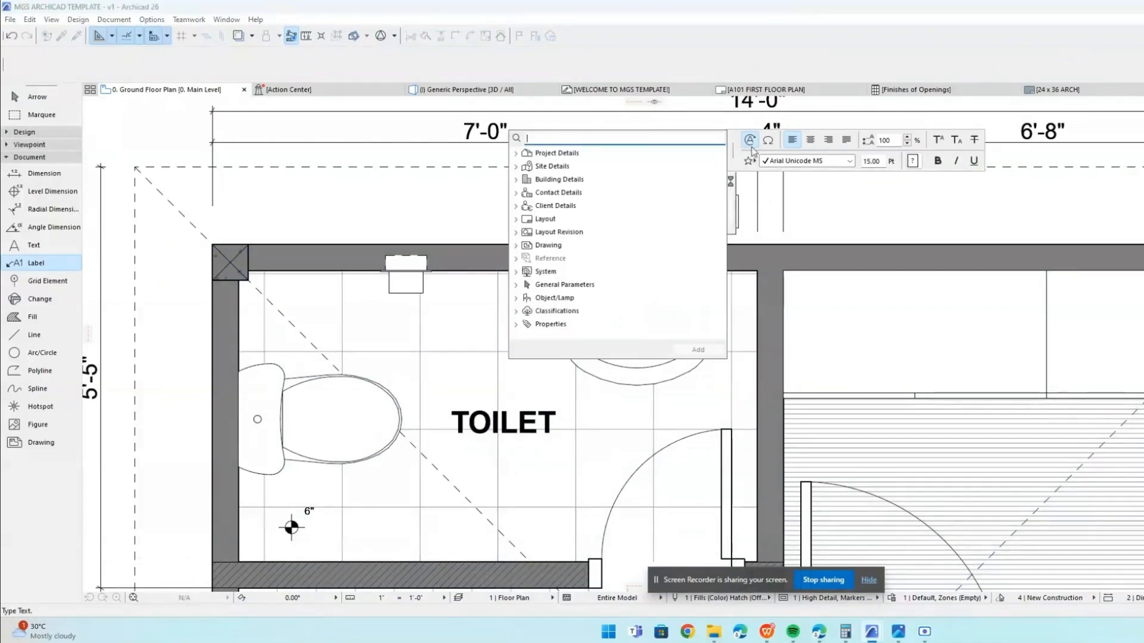
pyautogui.write('DESC')
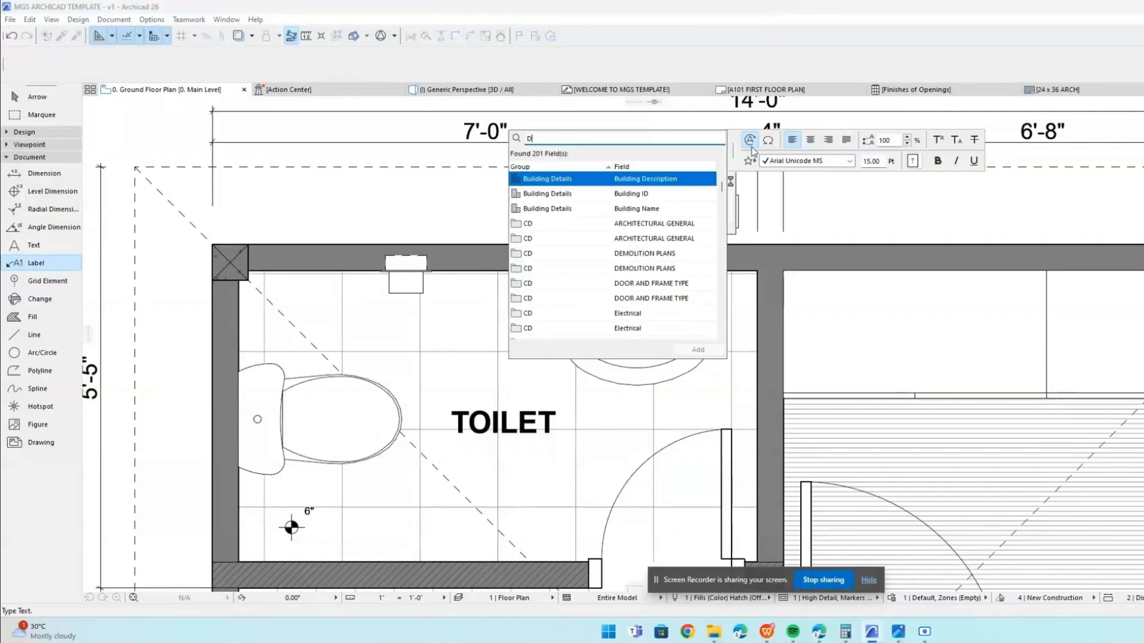
pyautogui.press('BackSpace')
pyautogui.press('BackSpace')
pyautogui.press('BackSpace')
pyautogui.press('BackSpace')
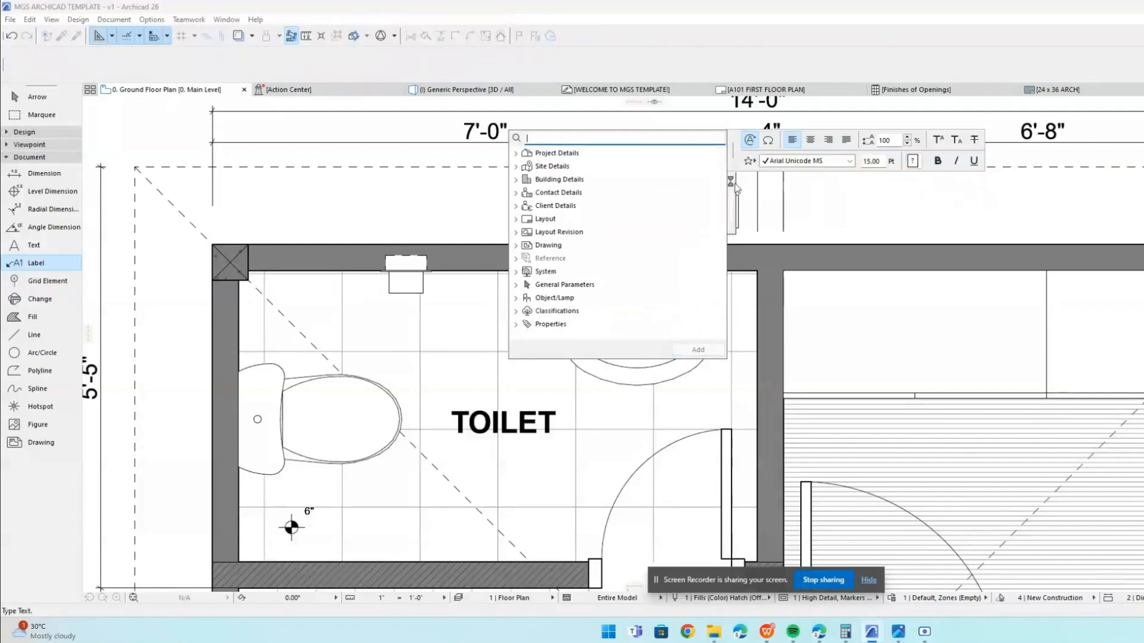
pyautogui.click(554, 299)
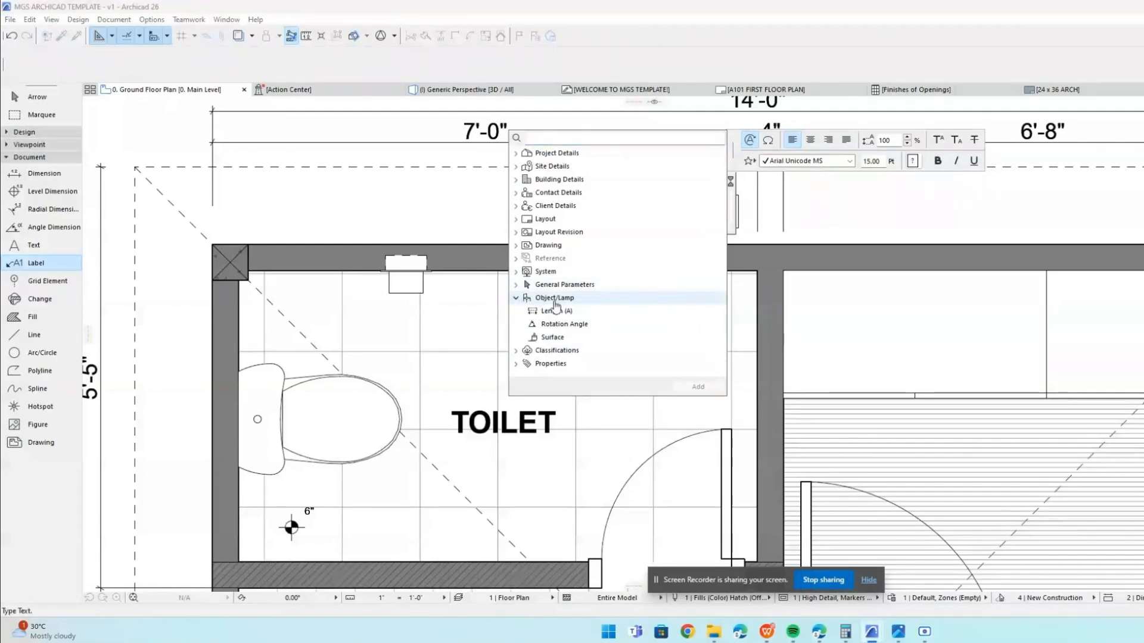
pyautogui.click(577, 351)
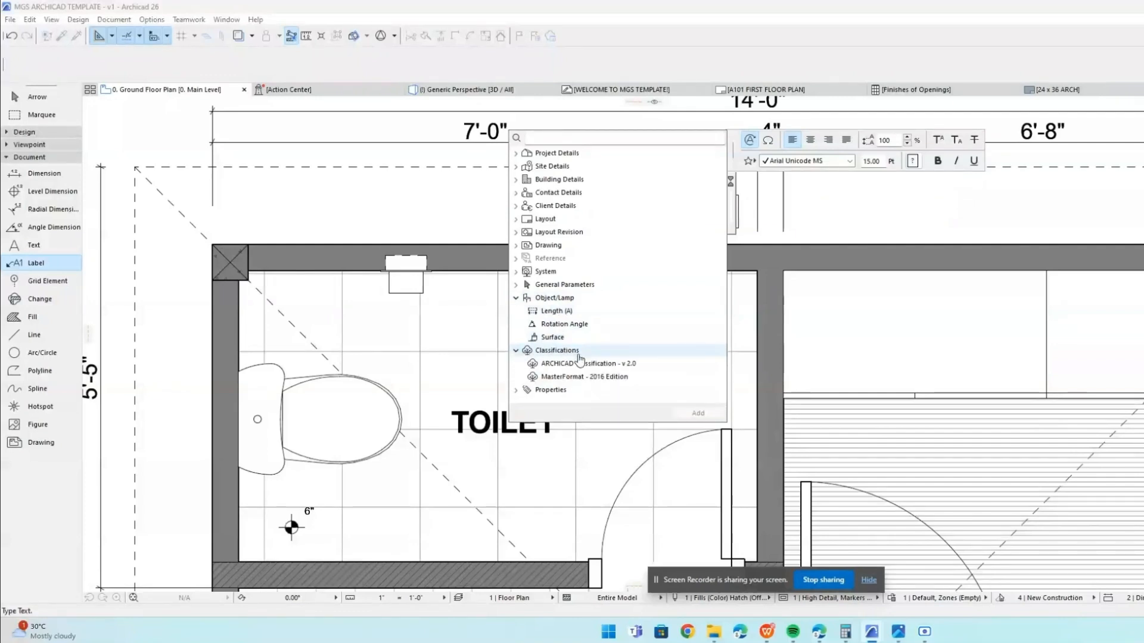
pyautogui.click(552, 390)
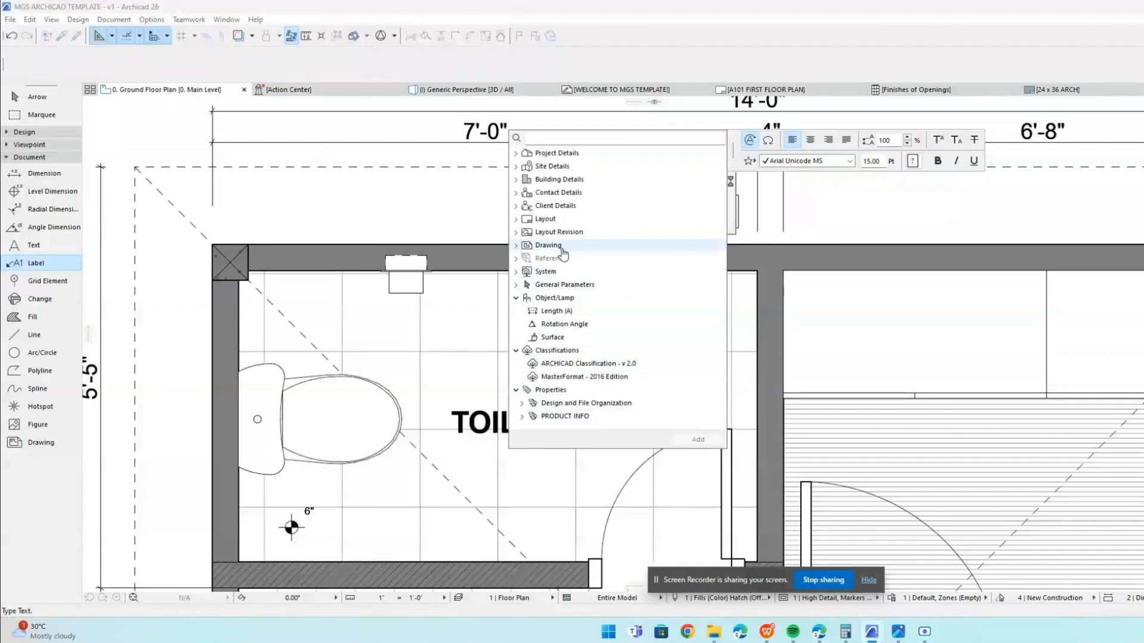
pyautogui.click(732, 210)
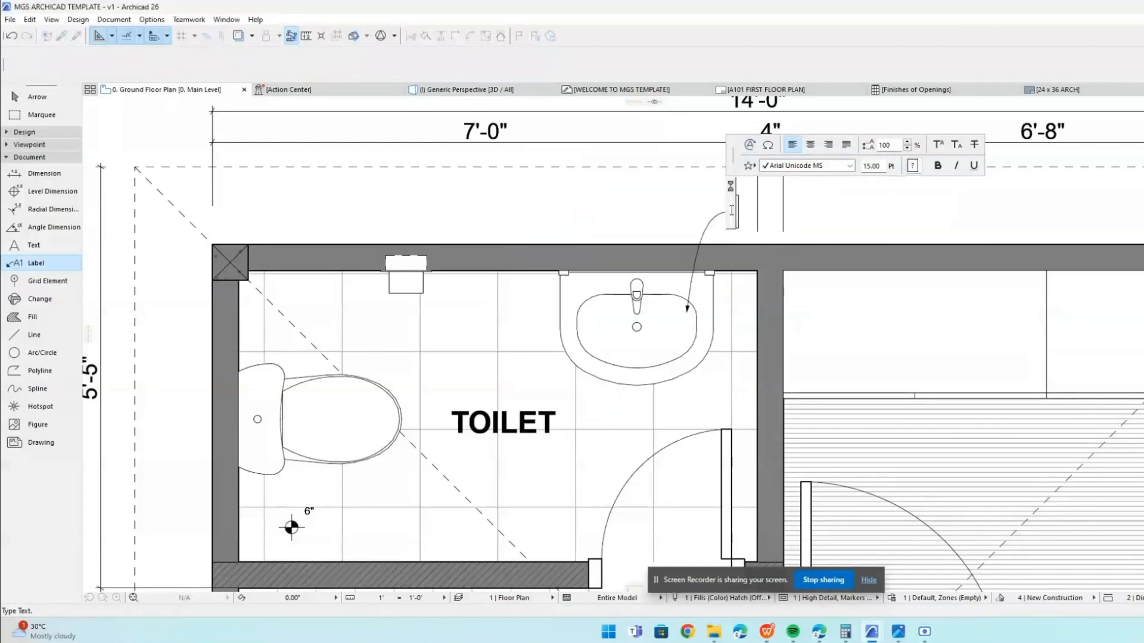
# Enter "BASIN" as the washbasin label's text.
pyautogui.write('T')
pyautogui.press('BackSpace')
pyautogui.write('WA')
pyautogui.press('BackSpace')
pyautogui.press('BackSpace')
pyautogui.write('A')
pyautogui.press('BackSpace')
pyautogui.write('BASIN')
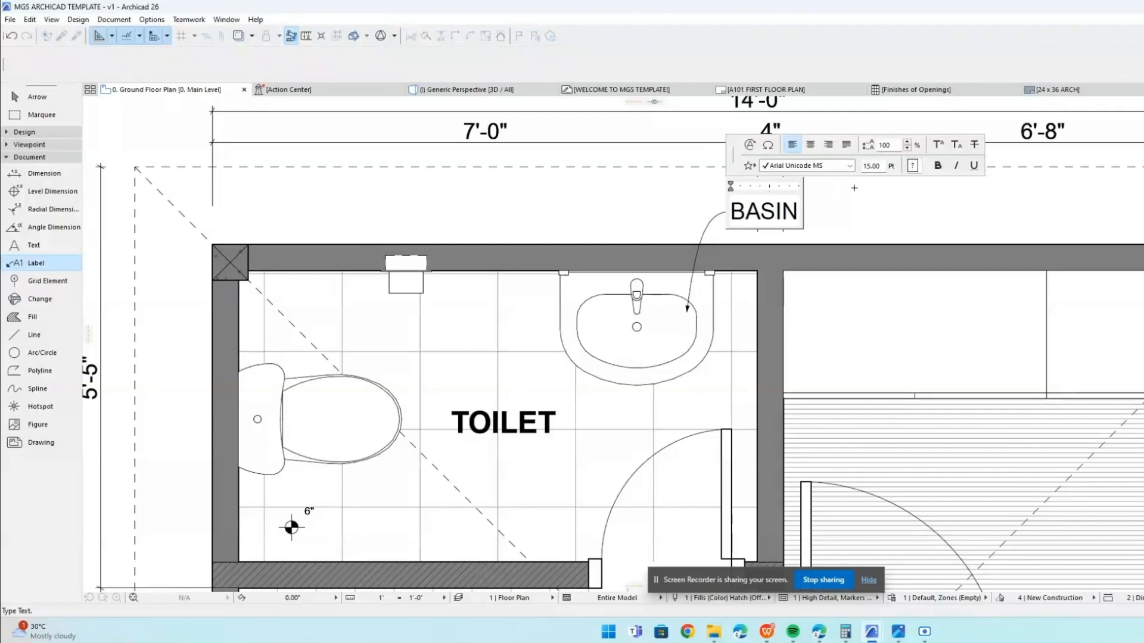
pyautogui.click(643, 212)
pyautogui.press('Escape')
pyautogui.click(693, 345)
pyautogui.scroll(-1, 1063, 68)
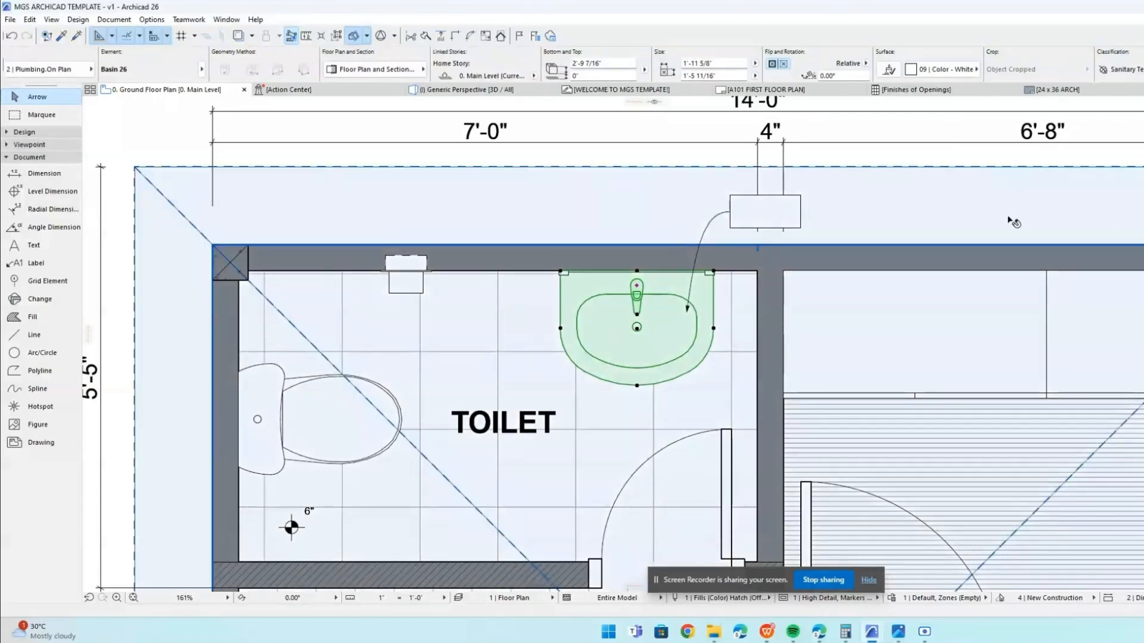
pyautogui.click(736, 157)
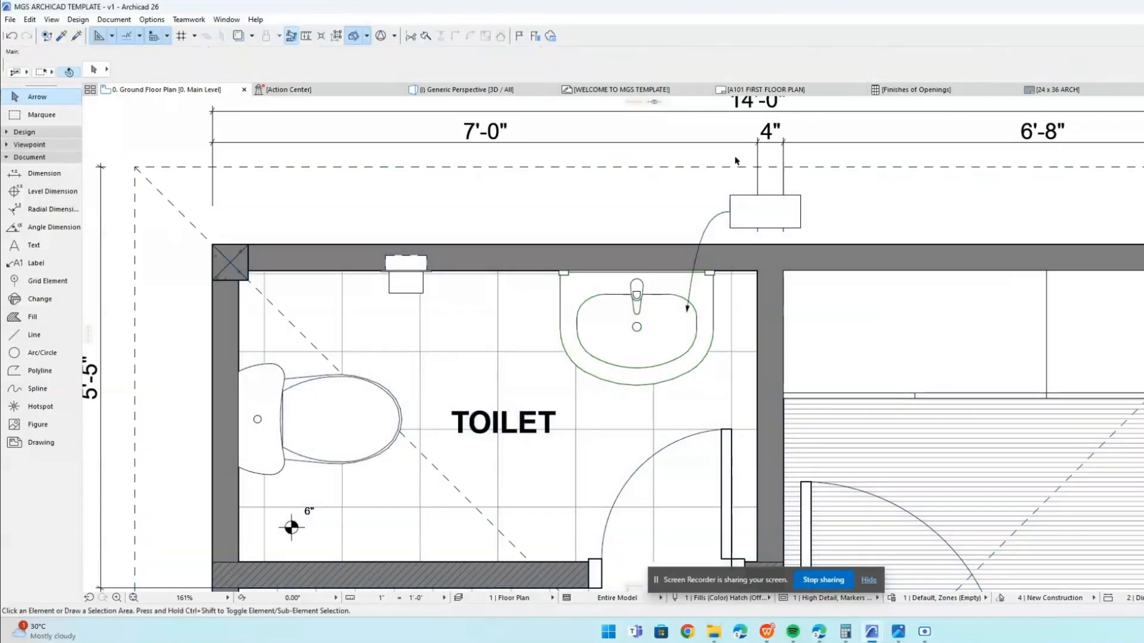
# Set the washbasin label's text pen colour to black.
pyautogui.click(726, 221)
pyautogui.click(729, 212)
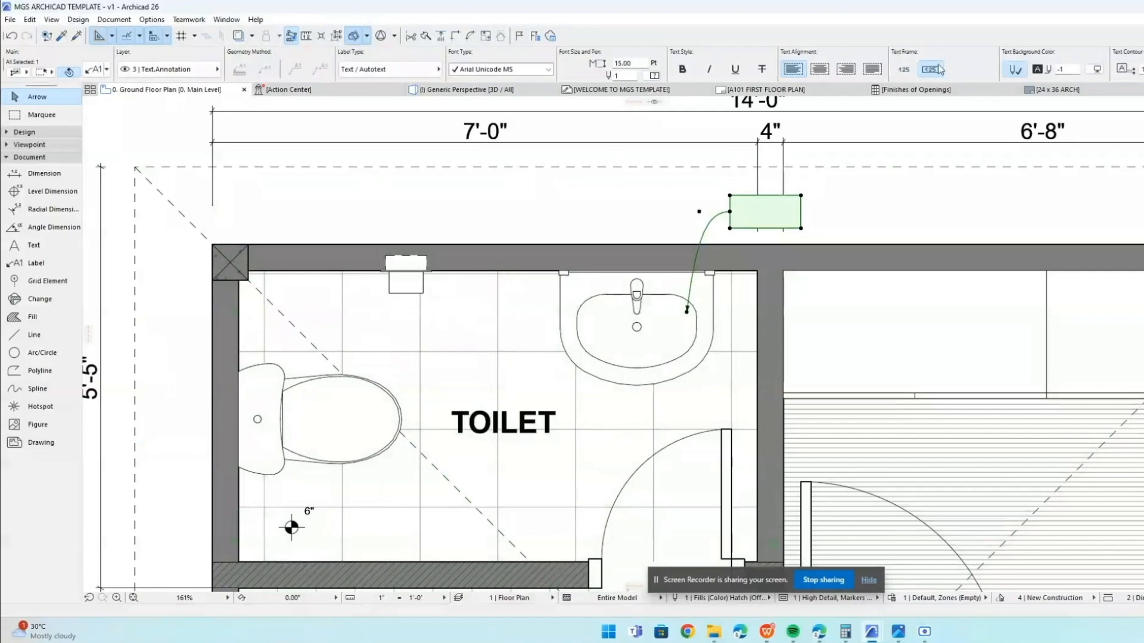
pyautogui.click(1094, 70)
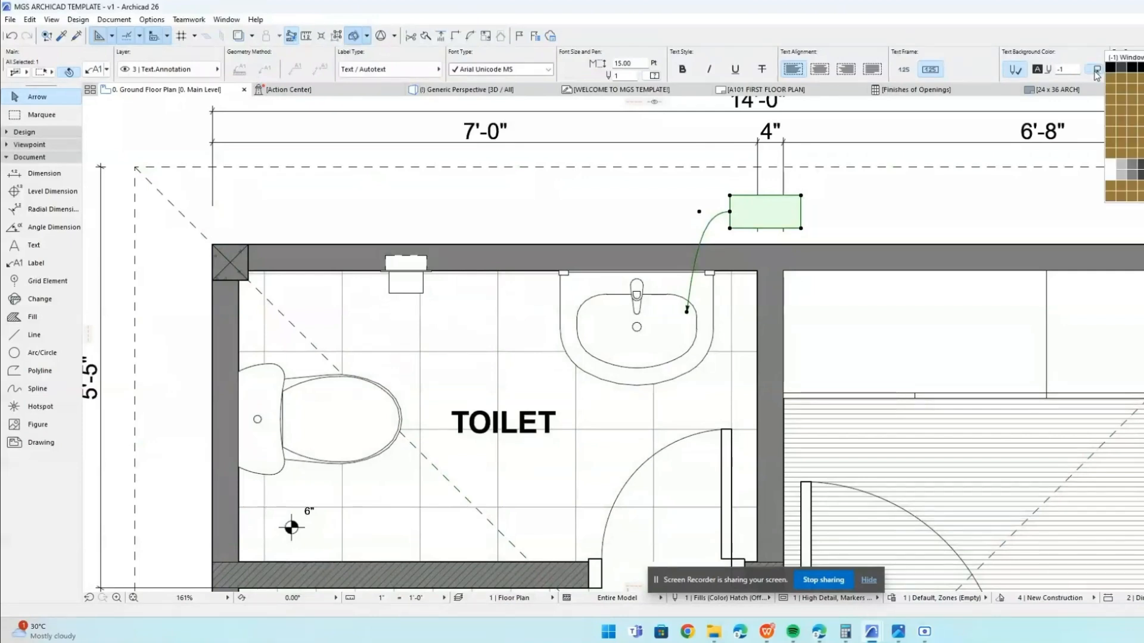
pyautogui.click(1095, 72)
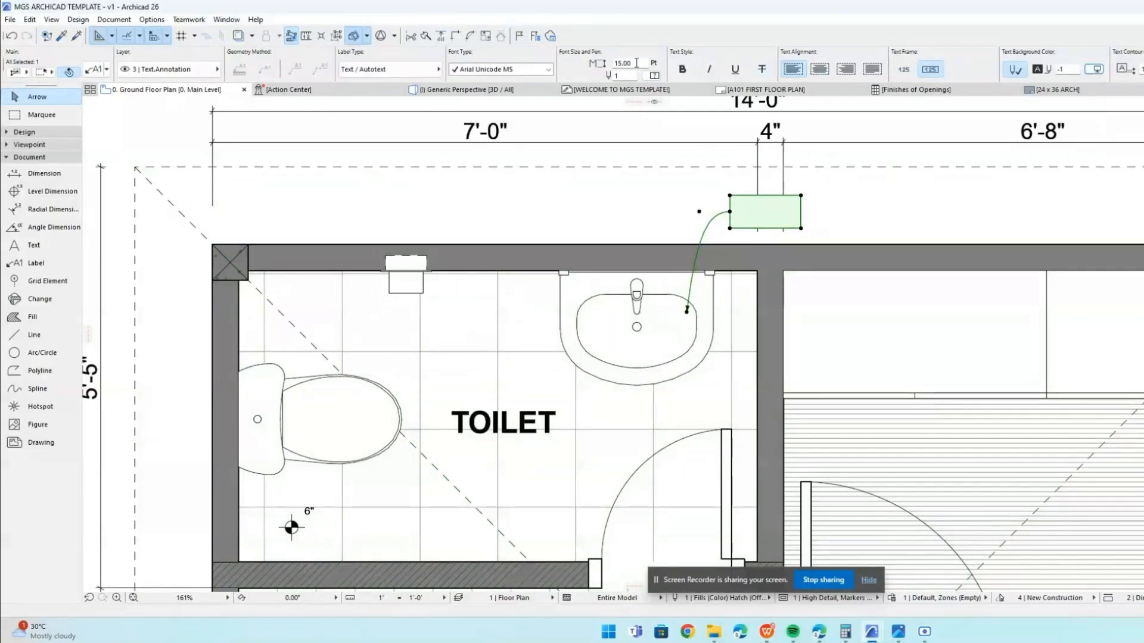
pyautogui.click(649, 75)
pyautogui.click(666, 78)
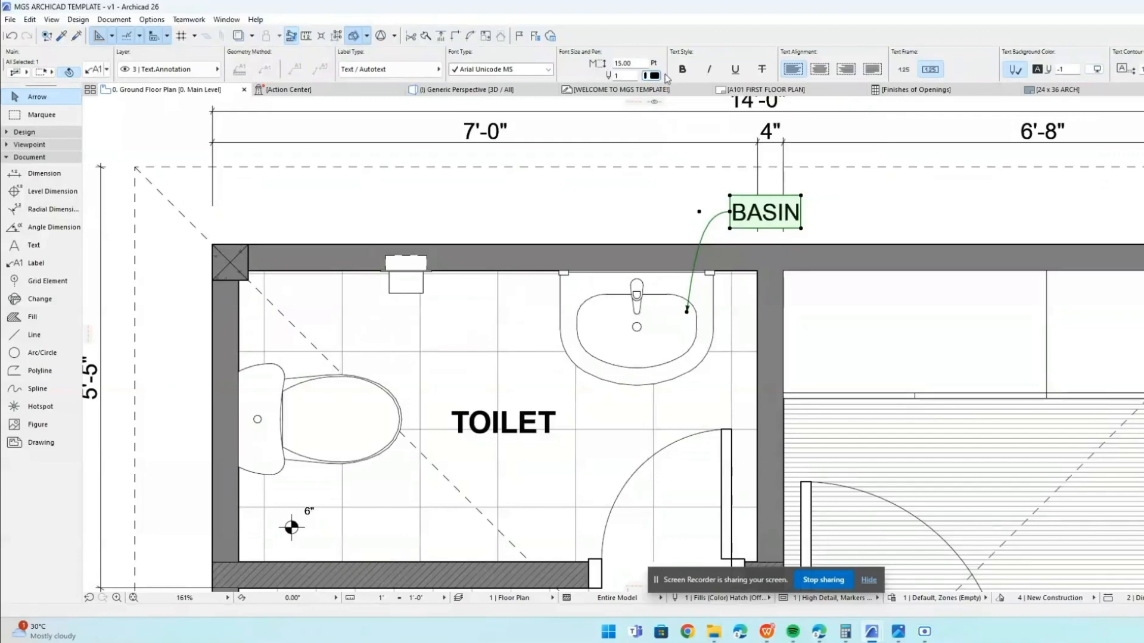
pyautogui.click(846, 158)
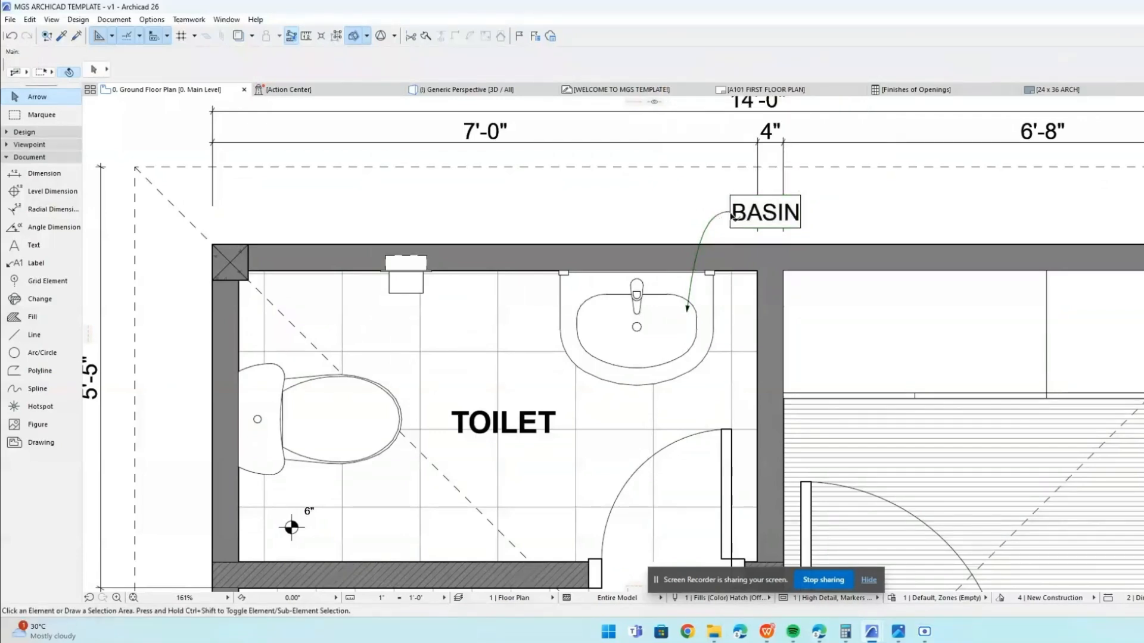
# Select the washbasin label's text for replacement and search the available autotext fields for "ID".
pyautogui.click(739, 218)
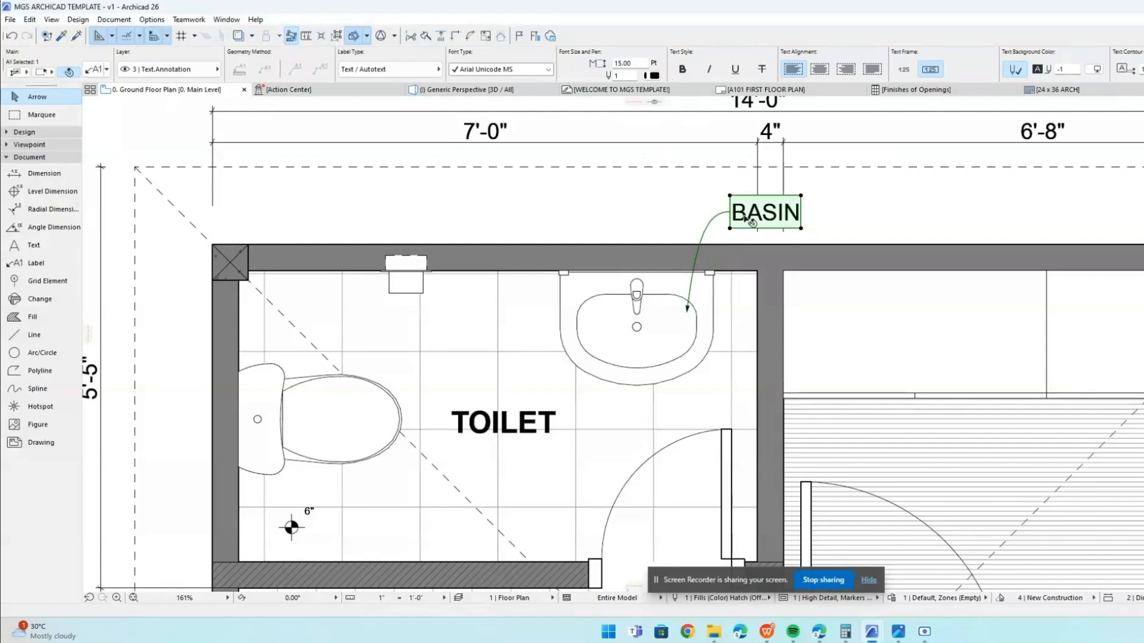
pyautogui.doubleClick(749, 219)
pyautogui.doubleClick(745, 215)
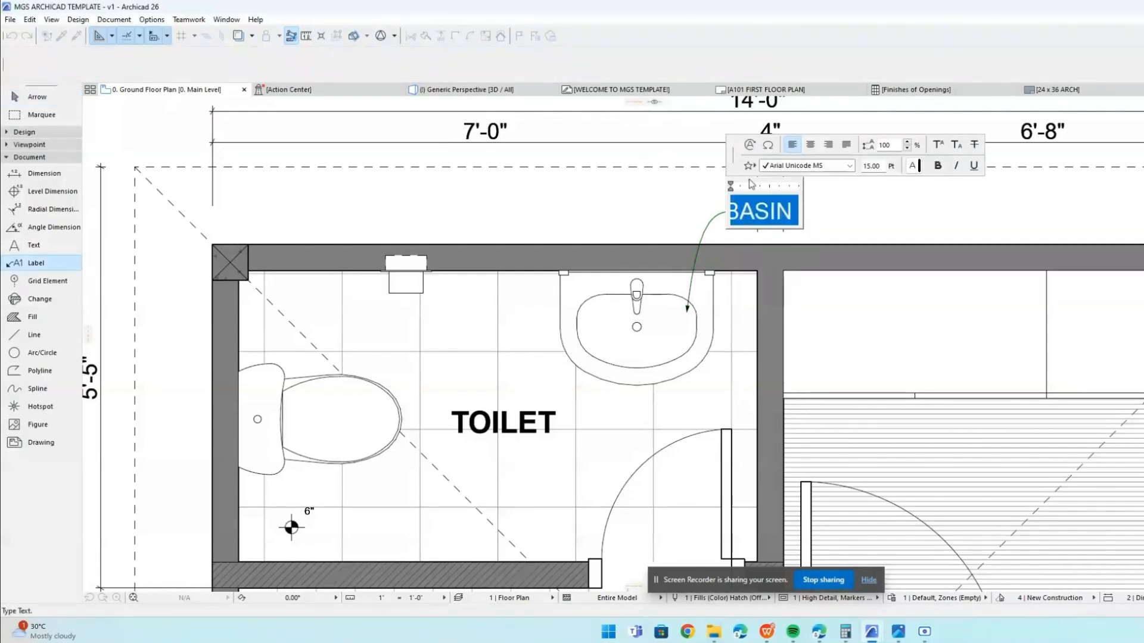
pyautogui.press('BackSpace')
pyautogui.click(752, 145)
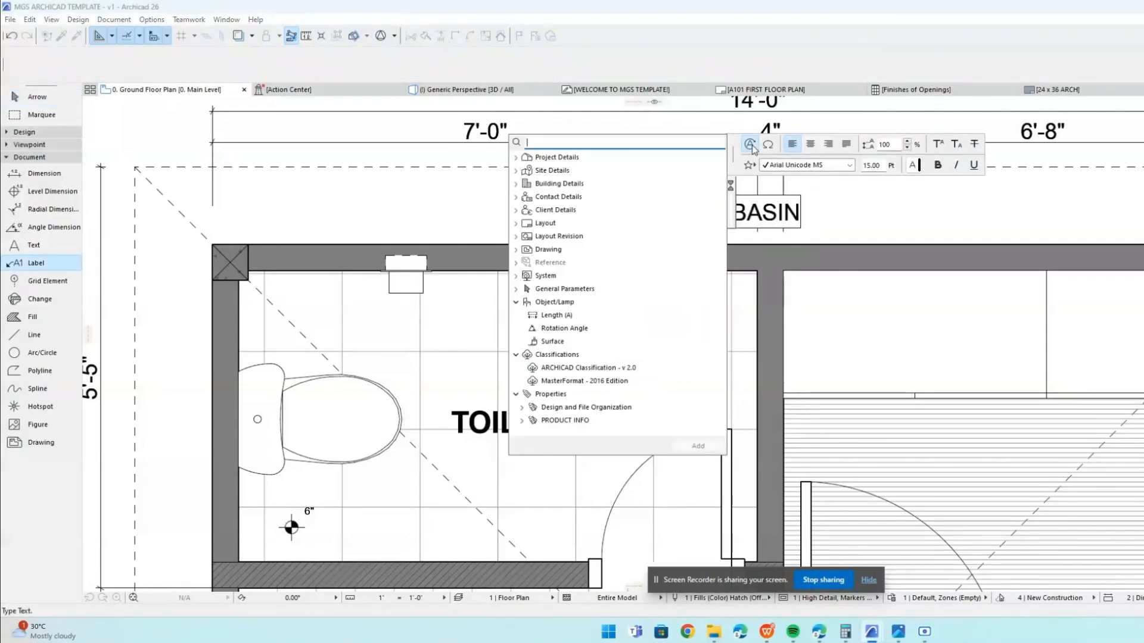
pyautogui.write('ID')
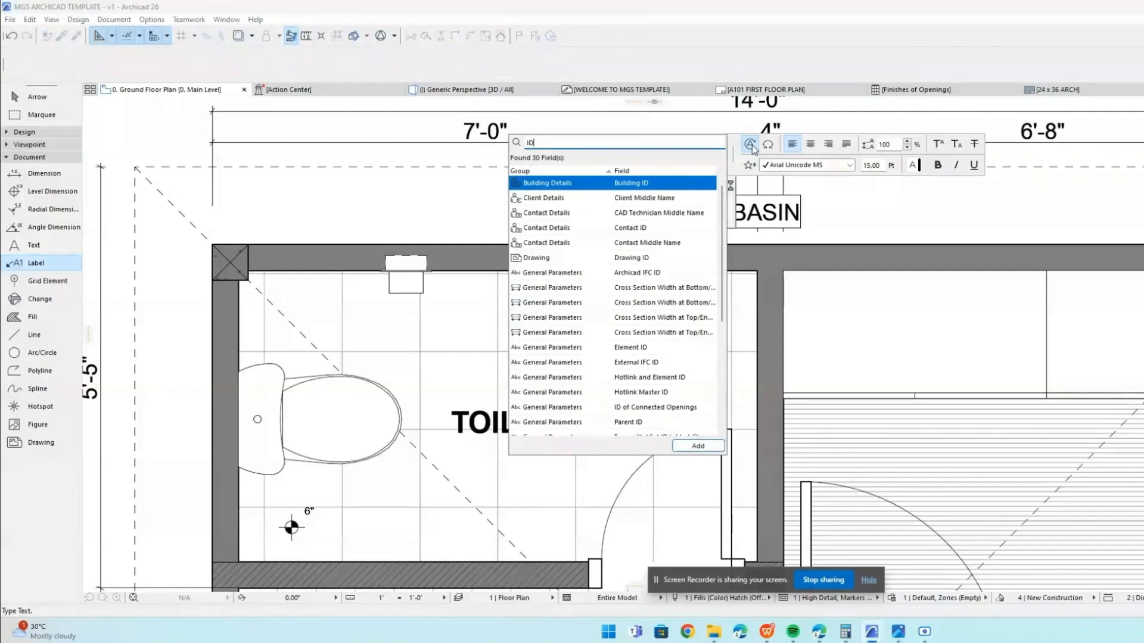
# Search the washbasin label's autotext fields for "PROPER" and clear the search.
pyautogui.press('BackSpace')
pyautogui.press('BackSpace')
pyautogui.write('PR')
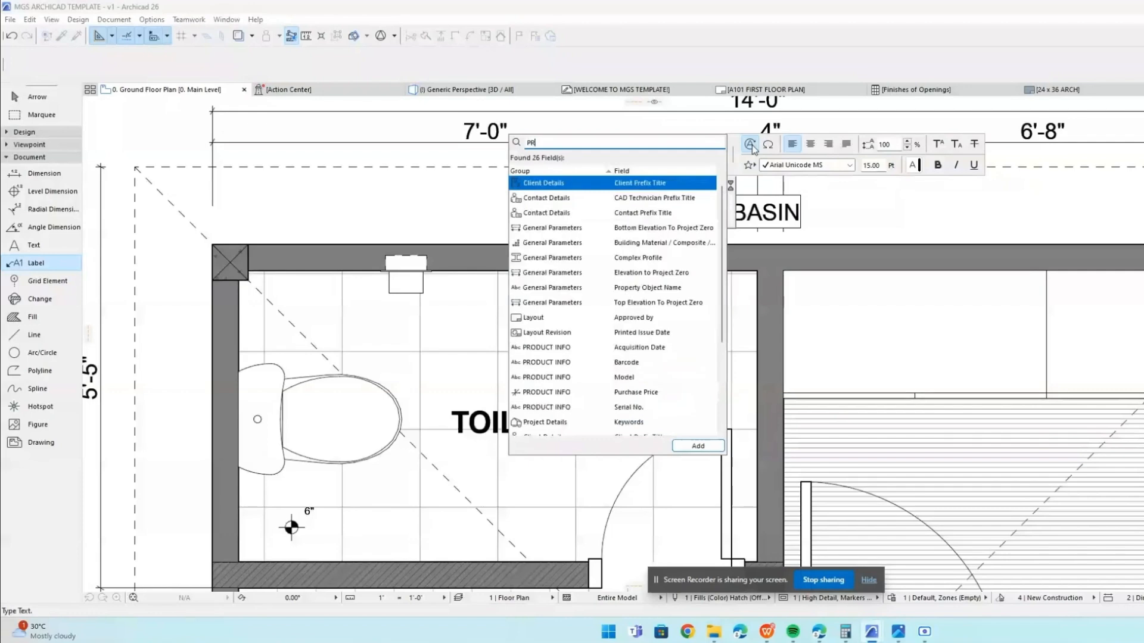
pyautogui.write('OPER')
pyautogui.press('BackSpace')
pyautogui.press('BackSpace')
pyautogui.press('BackSpace')
pyautogui.press('BackSpace')
pyautogui.press('BackSpace')
pyautogui.press('BackSpace')
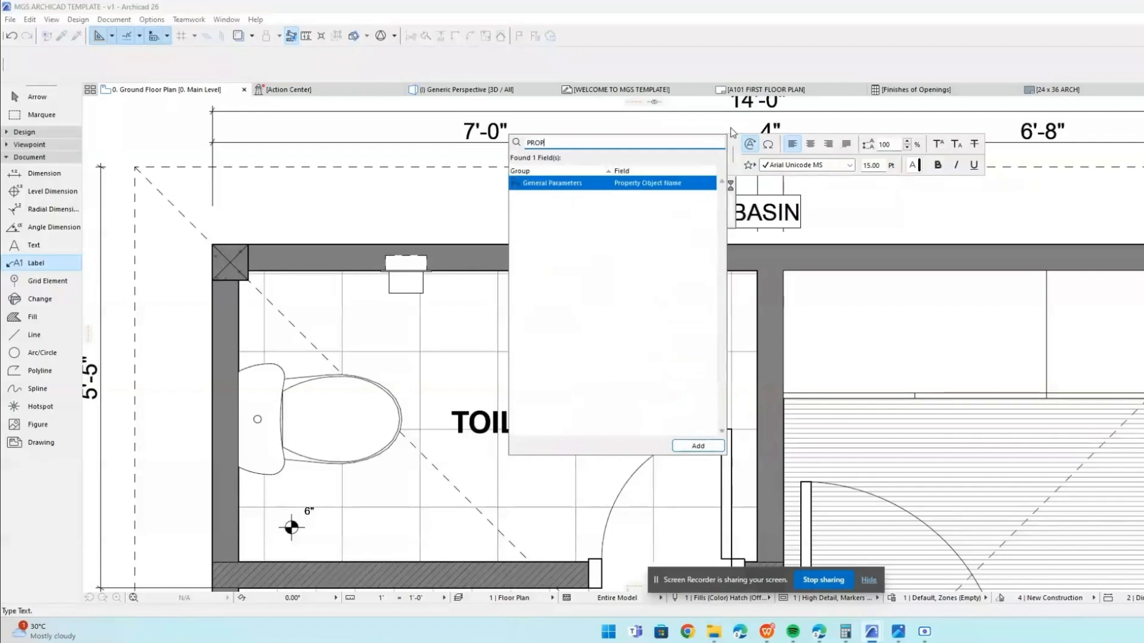
# Search the autotext fields for "ID" and insert Element ID from General Parameters as the washbasin label's text.
pyautogui.write('ID')
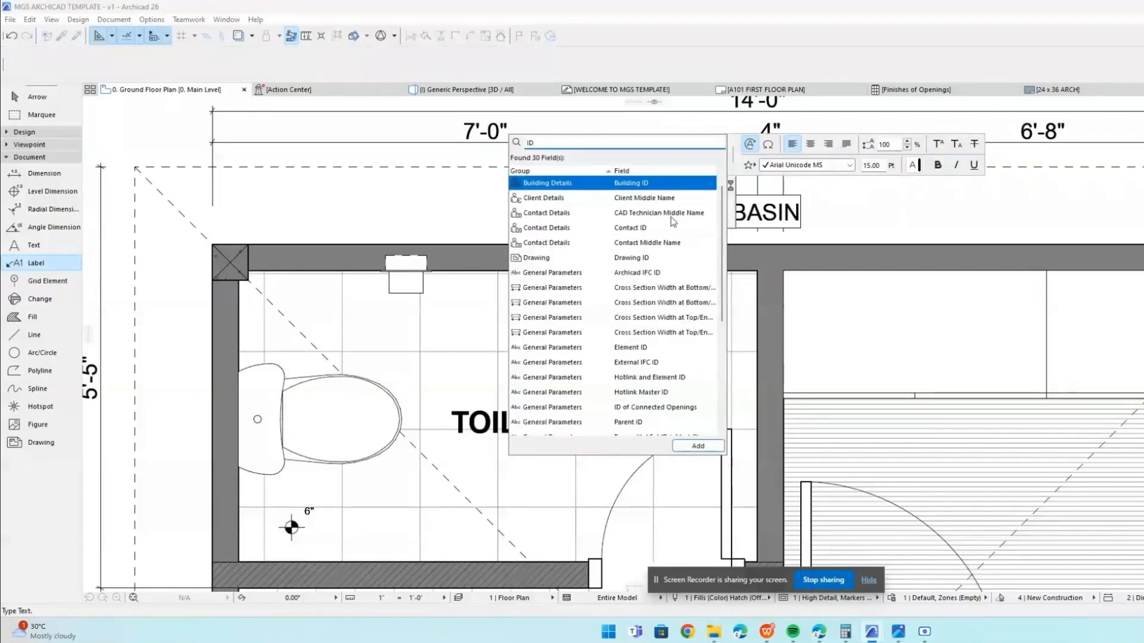
pyautogui.scroll(-2, 673, 232)
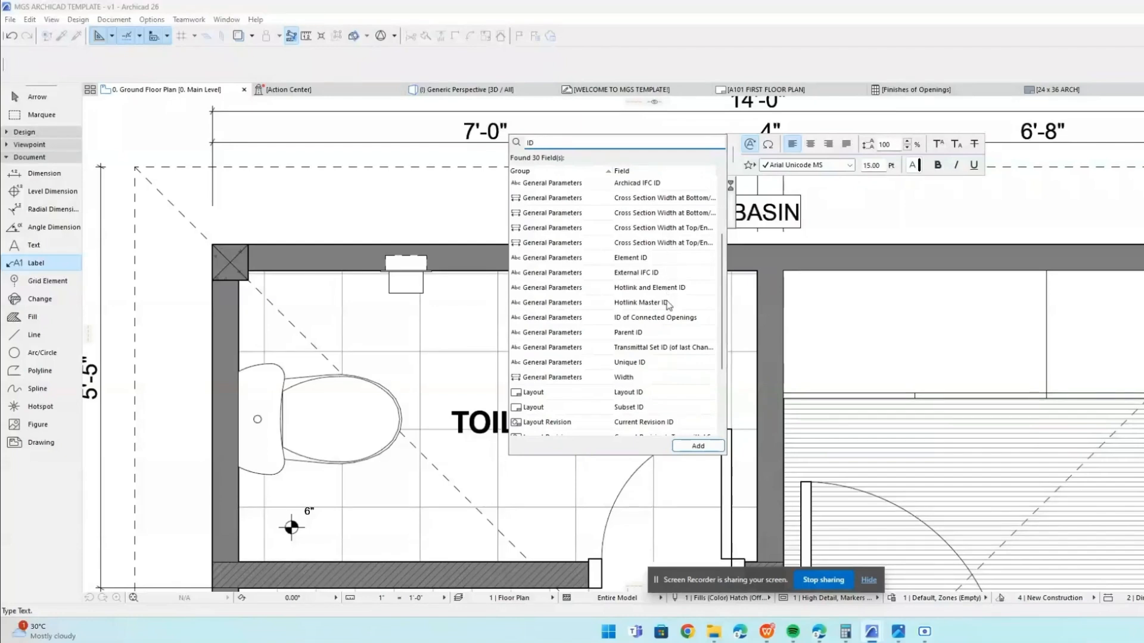
pyautogui.scroll(-3, 673, 309)
pyautogui.scroll(2, 679, 327)
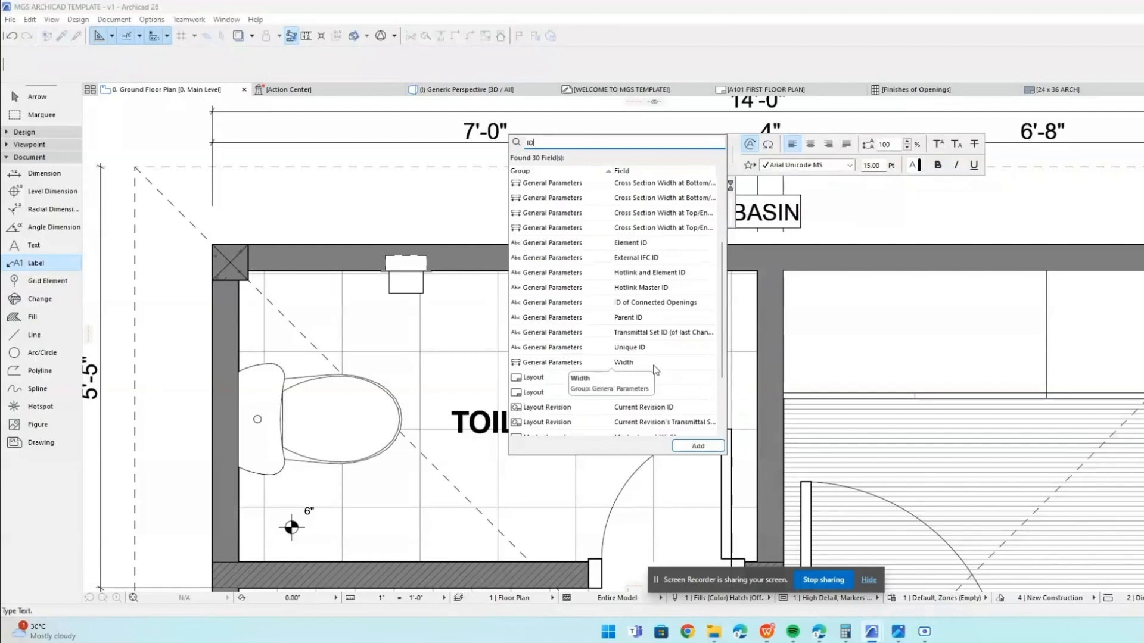
pyautogui.click(666, 246)
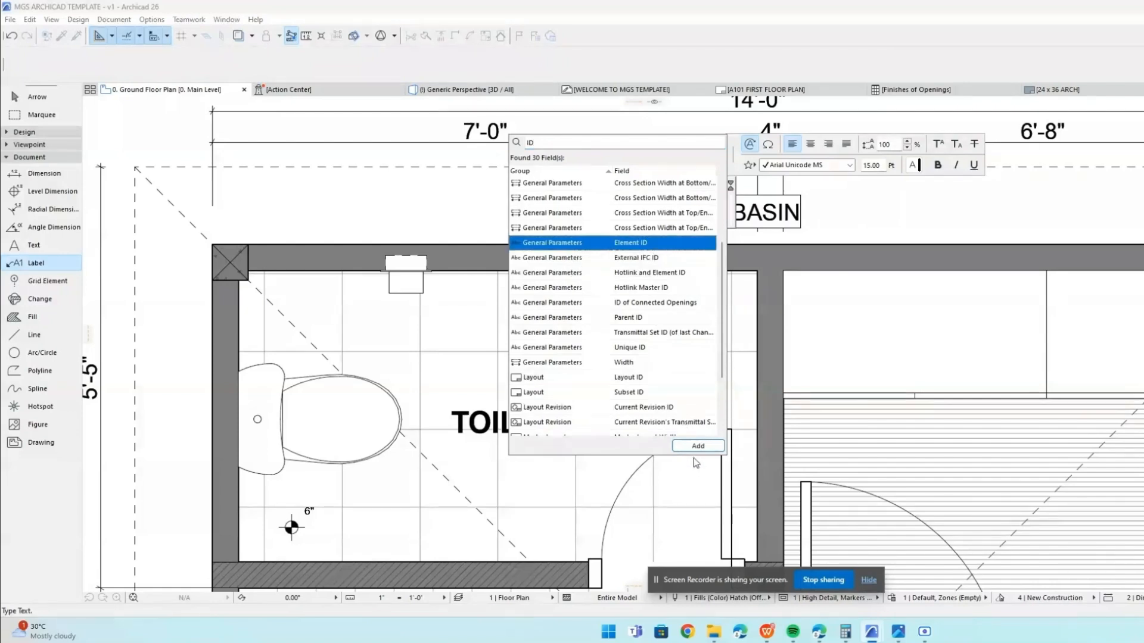
pyautogui.scroll(1, 598, 303)
pyautogui.scroll(2, 598, 304)
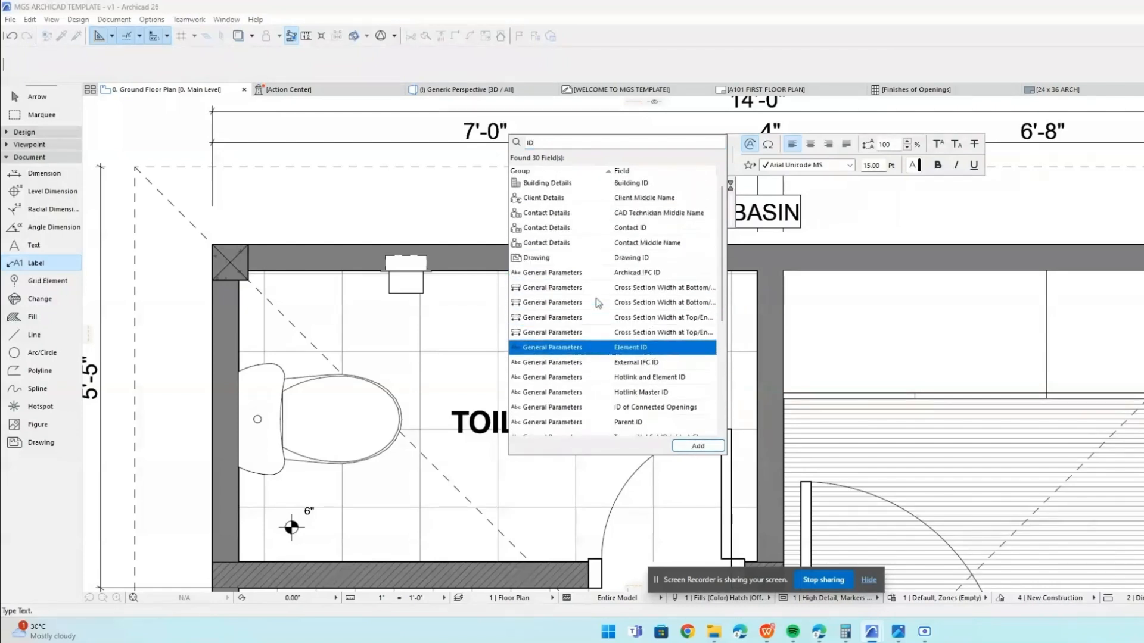
pyautogui.click(702, 446)
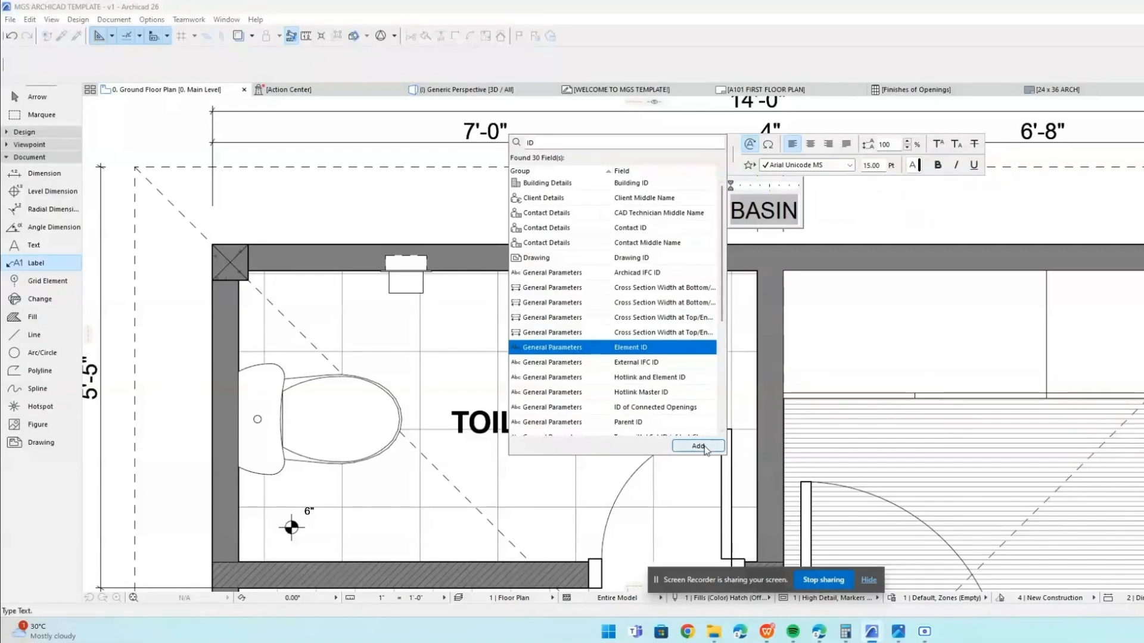
pyautogui.click(855, 235)
pyautogui.click(867, 221)
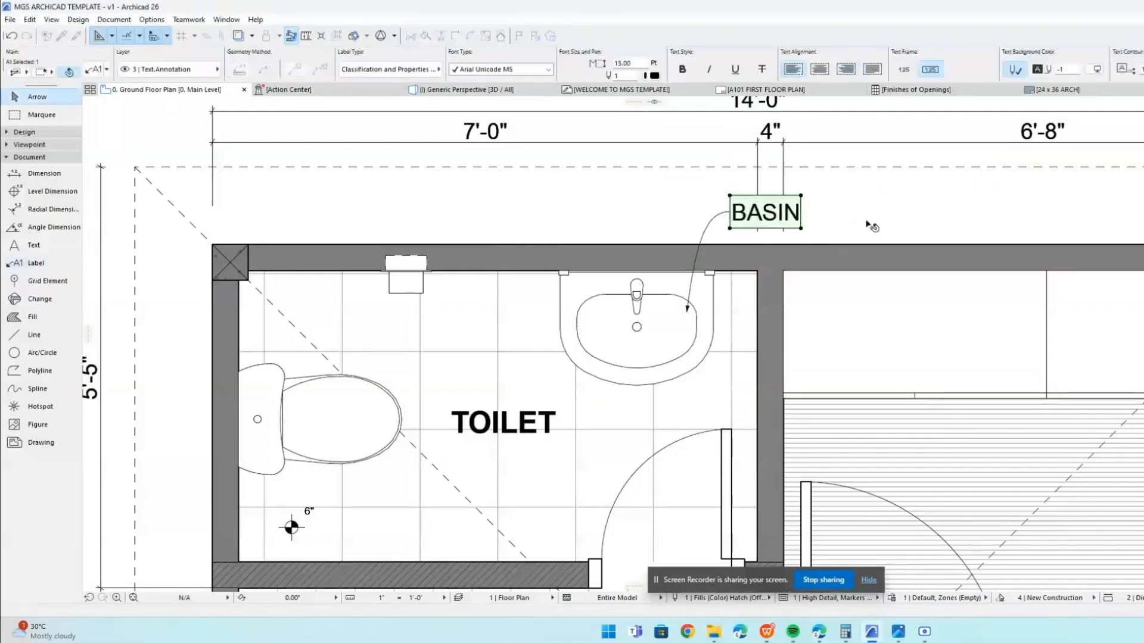
# Pick up the BASIN label's settings and attach a matching label to the toilet fixture.
pyautogui.scroll(-3, 795, 244)
pyautogui.press('Escape')
pyautogui.keyDown('alt'); pyautogui.click(757, 225); pyautogui.keyUp('alt')
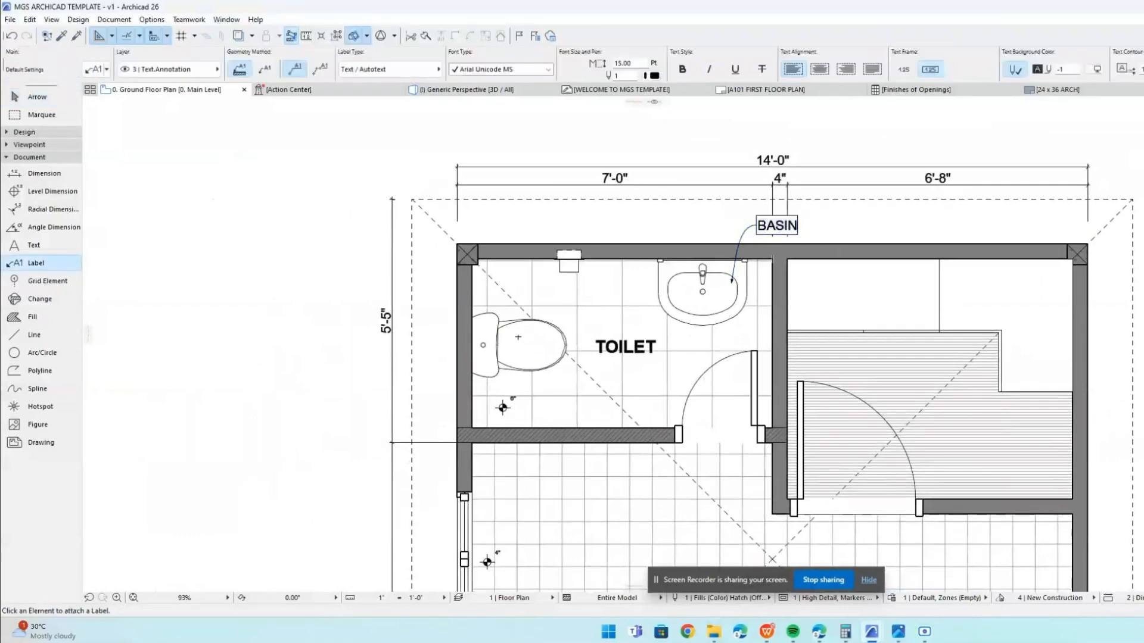
pyautogui.click(513, 338)
pyautogui.moveTo(514, 337); pyautogui.dragTo(575, 318, button='middle')
pyautogui.press('Escape')
# Set the toilet fixture's element ID to TOILET and move its label farther above the fixture.
pyautogui.click(599, 336)
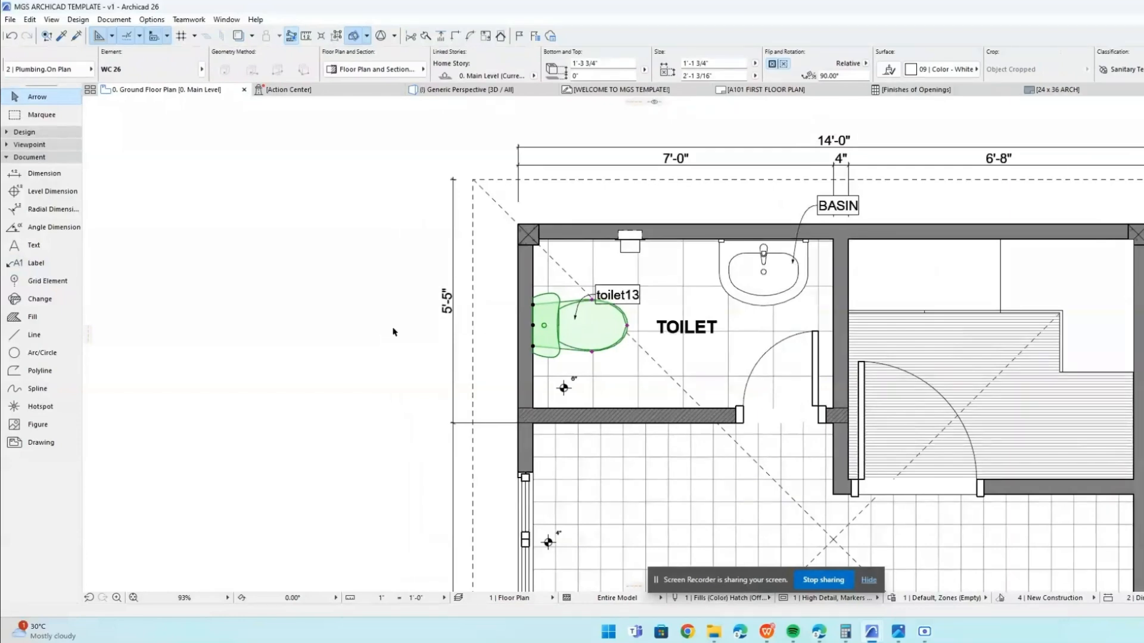
pyautogui.click(378, 335)
pyautogui.click(613, 295)
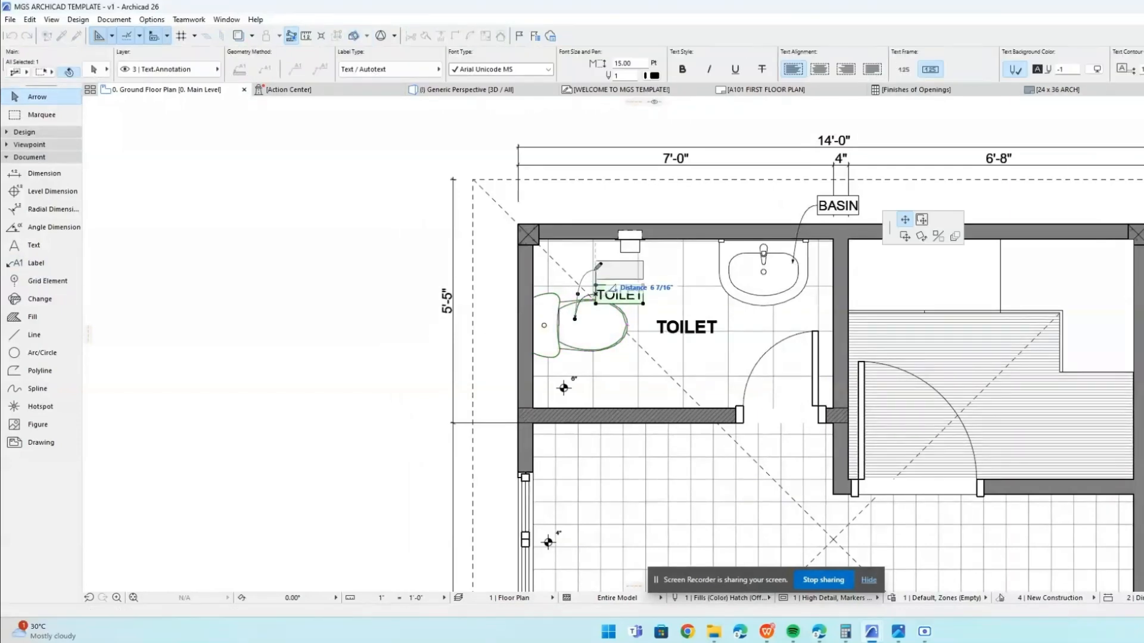
pyautogui.scroll(3, 596, 304)
pyautogui.press('Escape')
pyautogui.scroll(-1, 666, 314)
pyautogui.moveTo(666, 314); pyautogui.dragTo(626, 290, button='middle')
pyautogui.scroll(-2, 626, 290)
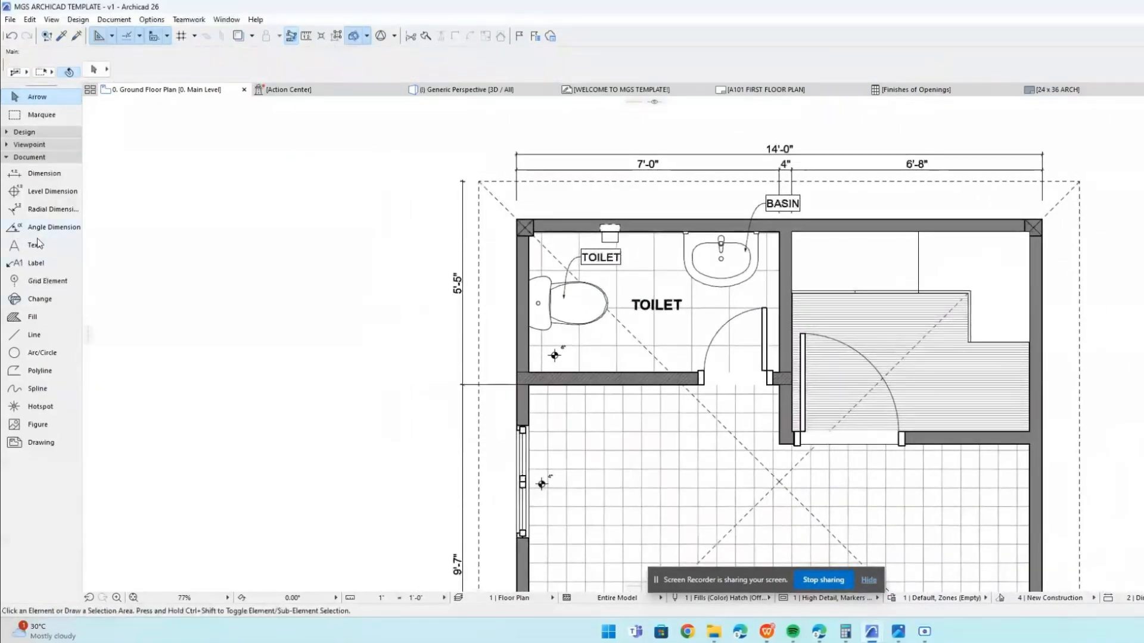
# Draw a vertical grid element from the plan's upper-left column down past the dashed outline below the lower-left column.
pyautogui.click(42, 282)
pyautogui.scroll(-2, 526, 208)
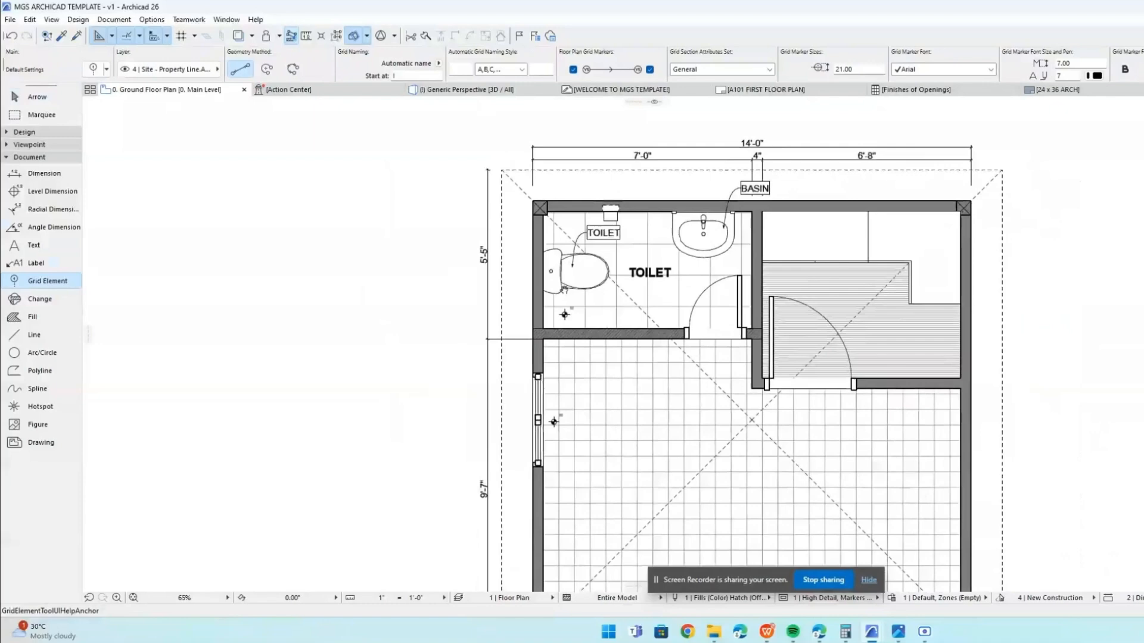
pyautogui.click(539, 201)
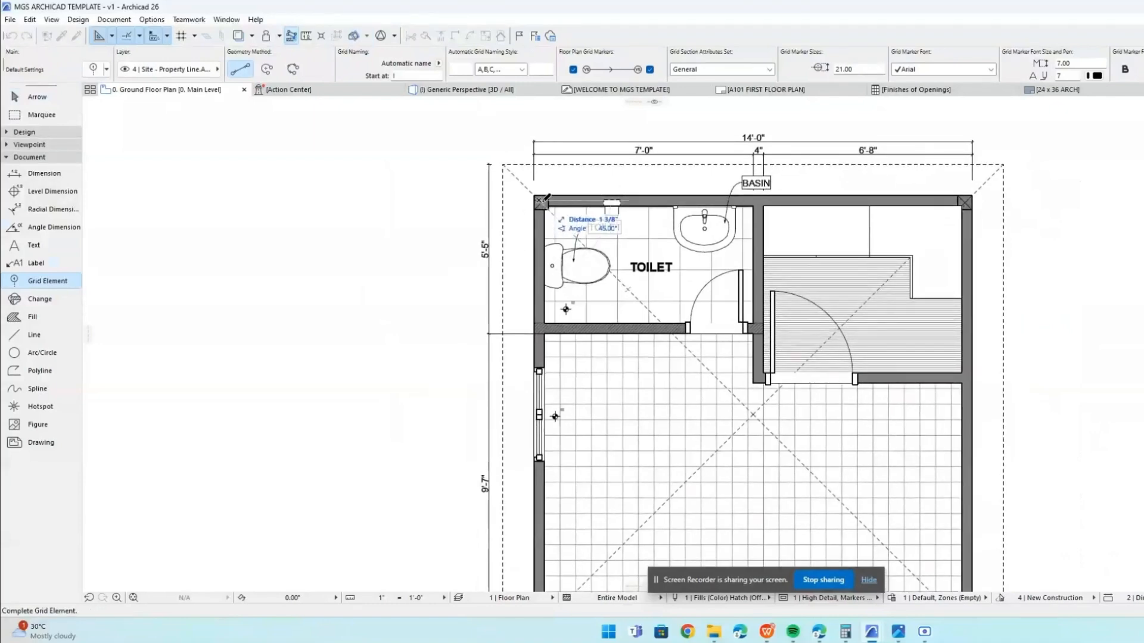
pyautogui.moveTo(545, 389); pyautogui.dragTo(557, 239, button='middle')
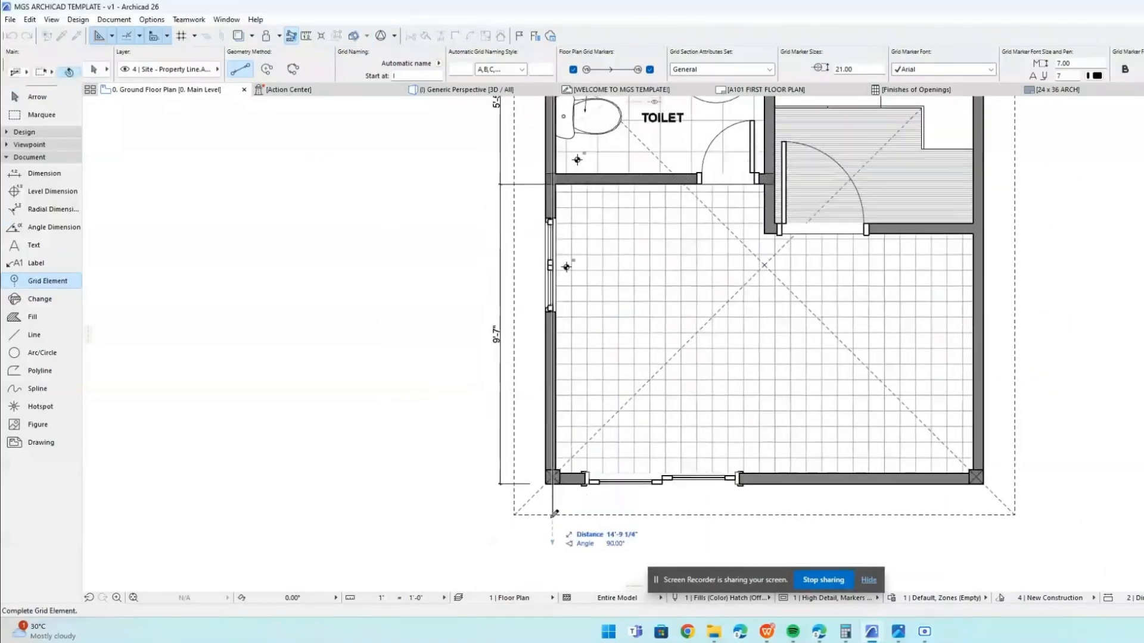
pyautogui.click(553, 538)
pyautogui.press('Escape')
# Stretch the upper end of the vertical grid line so its marker sits above the overall 14'-0" dimension.
pyautogui.click(553, 539)
pyautogui.moveTo(551, 125); pyautogui.dragTo(560, 283, button='middle')
pyautogui.click(561, 208)
pyautogui.click(560, 125)
pyautogui.scroll(1, 560, 124)
pyautogui.moveTo(570, 123); pyautogui.dragTo(544, 177, button='middle')
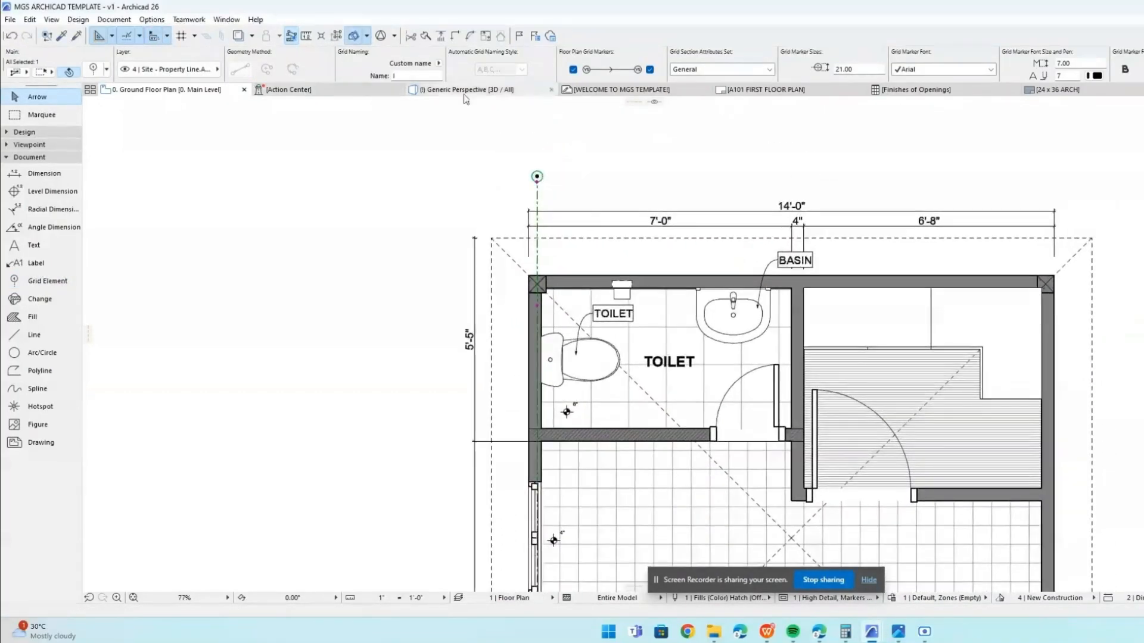
# Give the grid line the custom name A and set its marker size to 40 pt.
pyautogui.rightClick(538, 177)
pyautogui.click(560, 187)
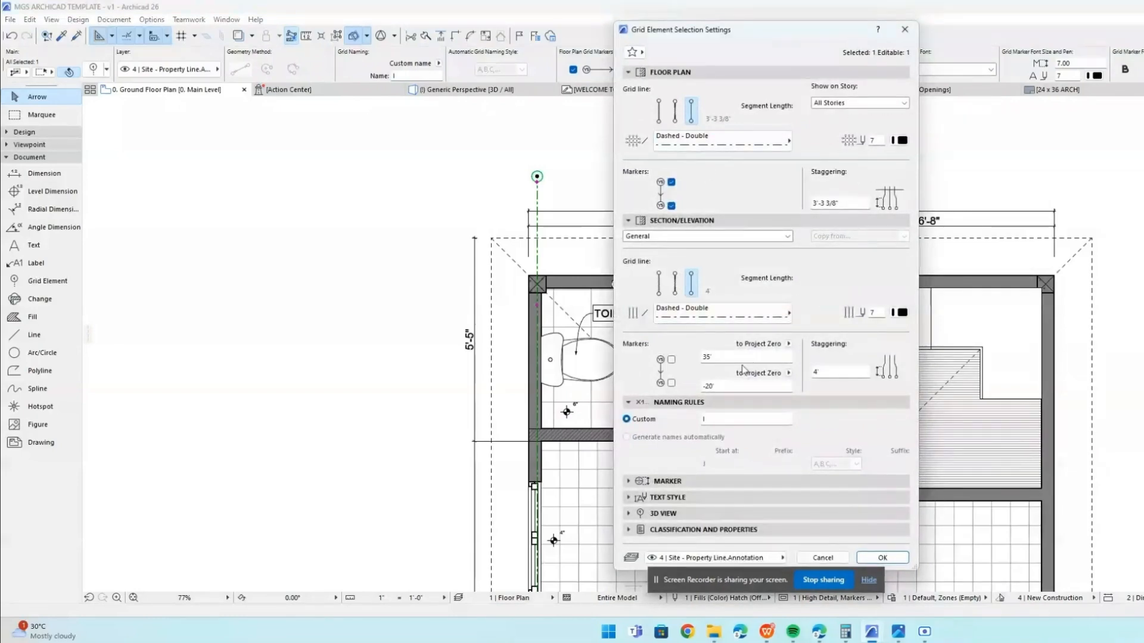
pyautogui.doubleClick(706, 419)
pyautogui.write('A')
pyautogui.click(640, 483)
pyautogui.doubleClick(701, 437)
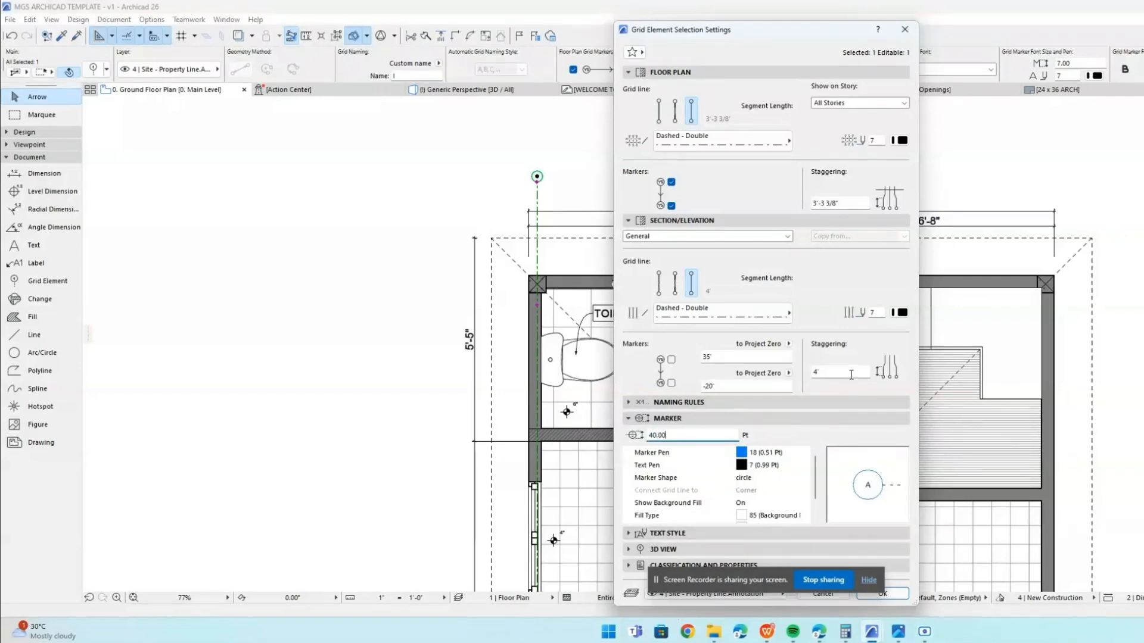
# Review the grid line's naming and marker settings, set its text size to 12 pt and apply the settings.
pyautogui.click(688, 404)
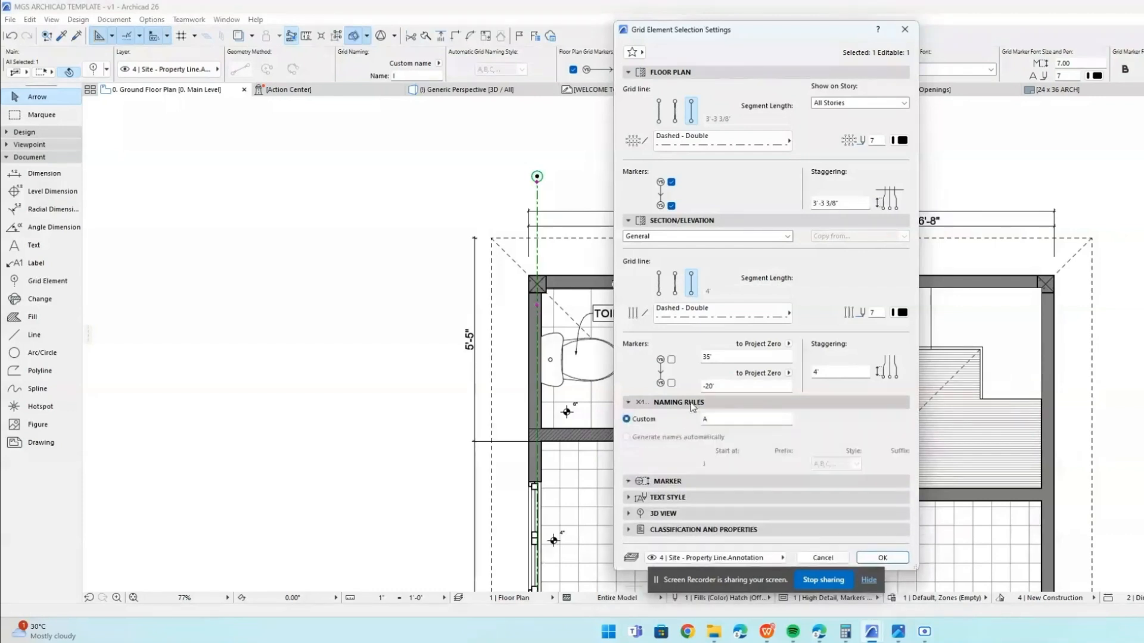
pyautogui.click(678, 483)
pyautogui.click(684, 533)
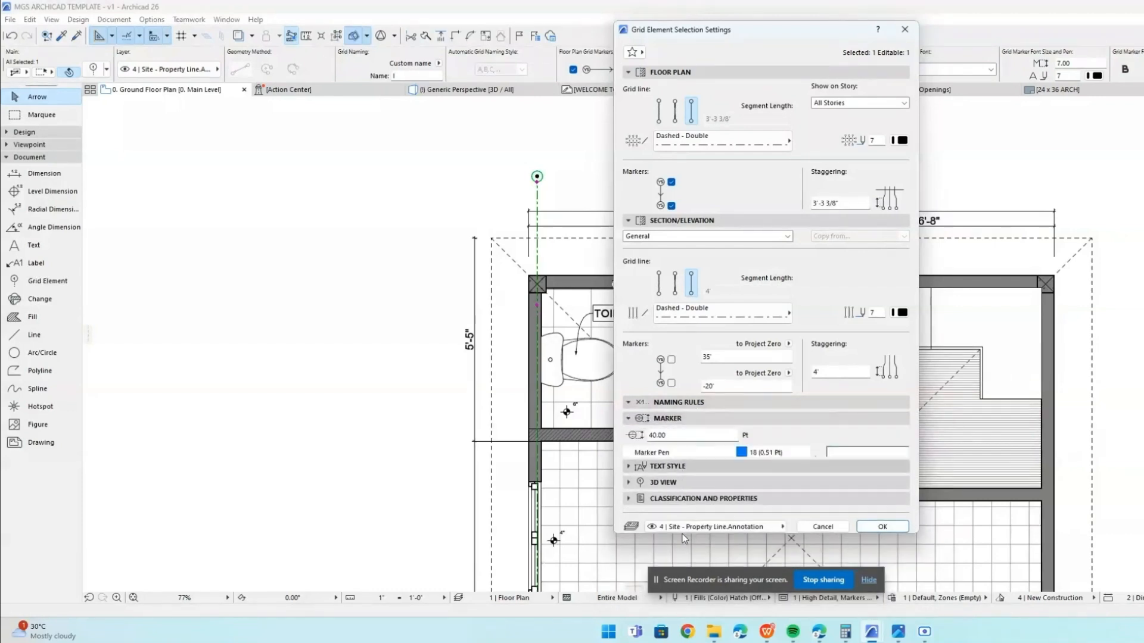
pyautogui.moveTo(679, 487); pyautogui.dragTo(628, 481)
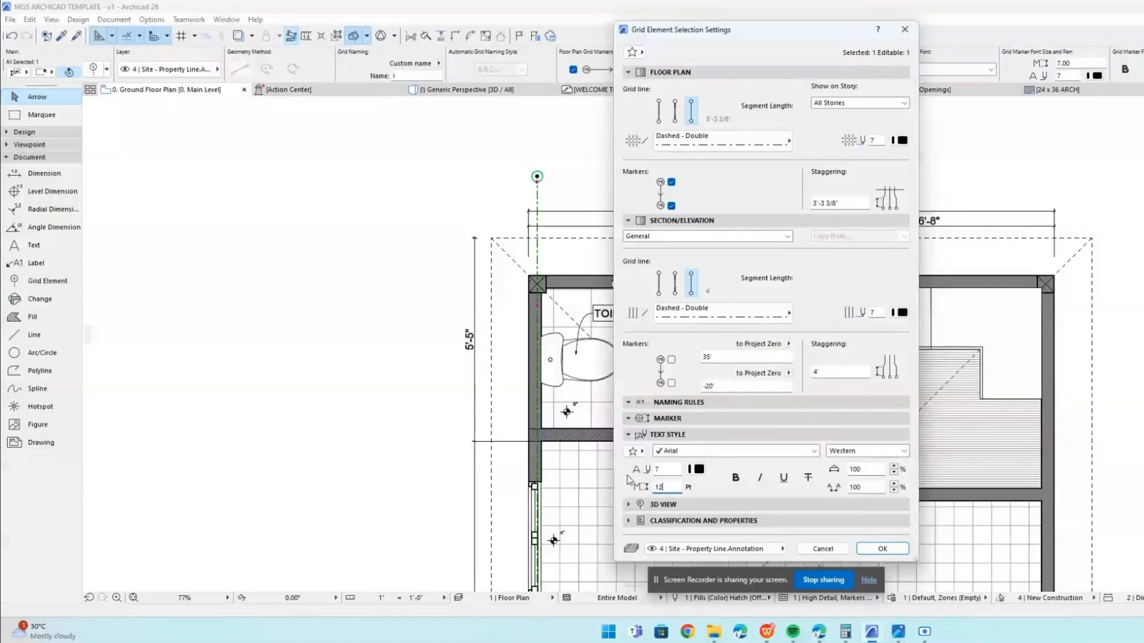
pyautogui.write('12')
pyautogui.click(882, 548)
# Copy grid line A 13'-6 1/2" across to the upper-right column and rename the copy B.
pyautogui.scroll(4, 560, 173)
pyautogui.click(527, 183)
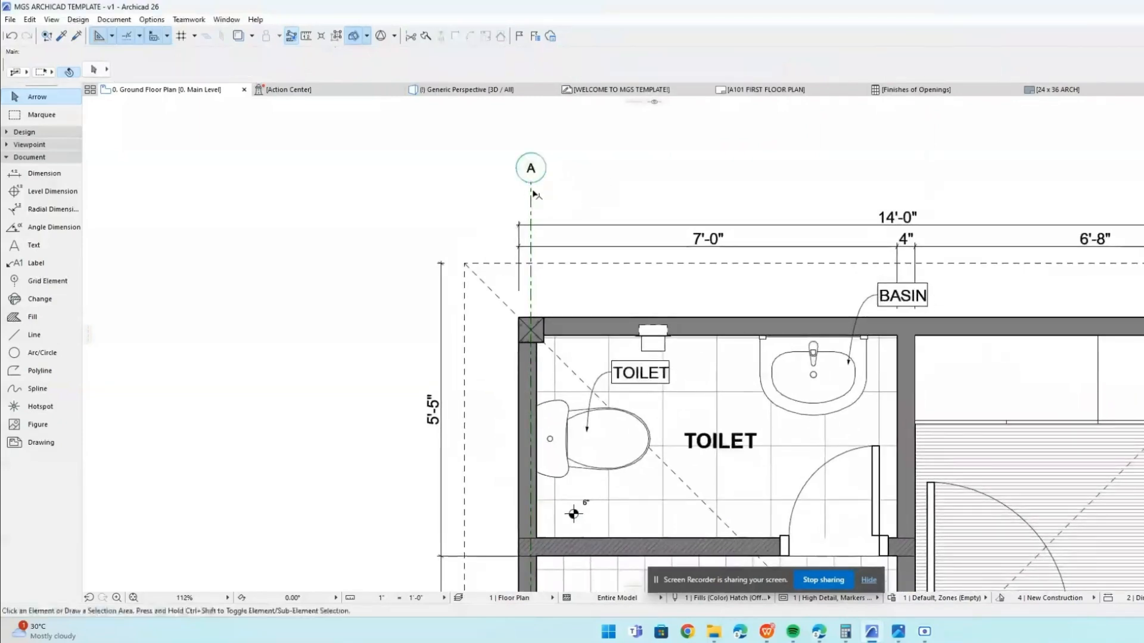
pyautogui.click(535, 189)
pyautogui.hotkey('ctrl', 'd')
pyautogui.click(531, 183)
pyautogui.scroll(-2, 683, 201)
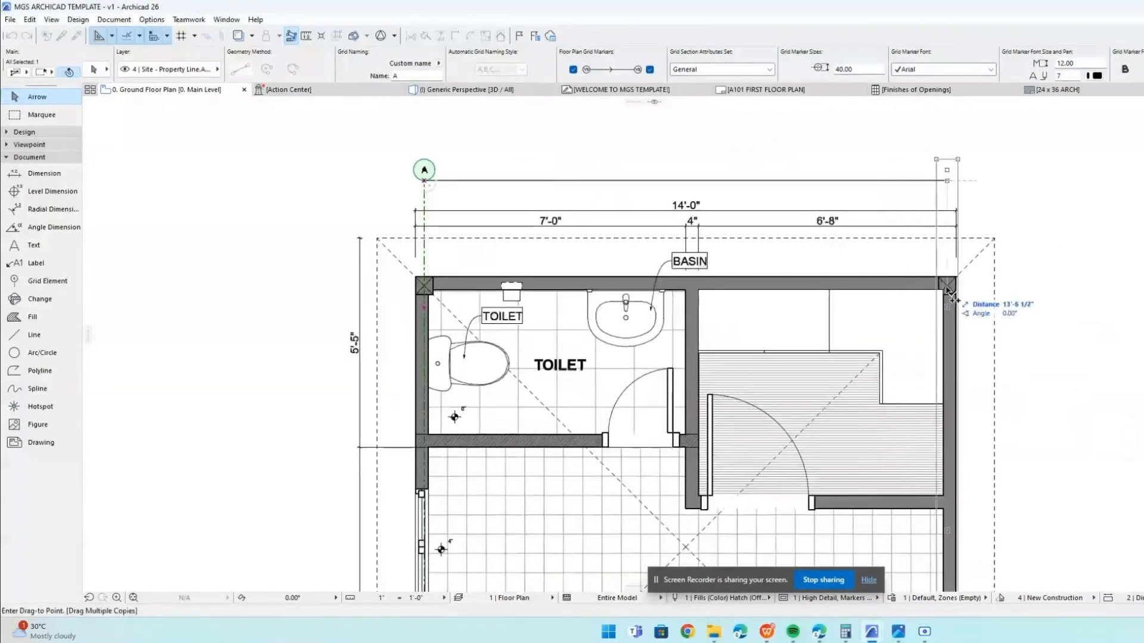
pyautogui.click(949, 292)
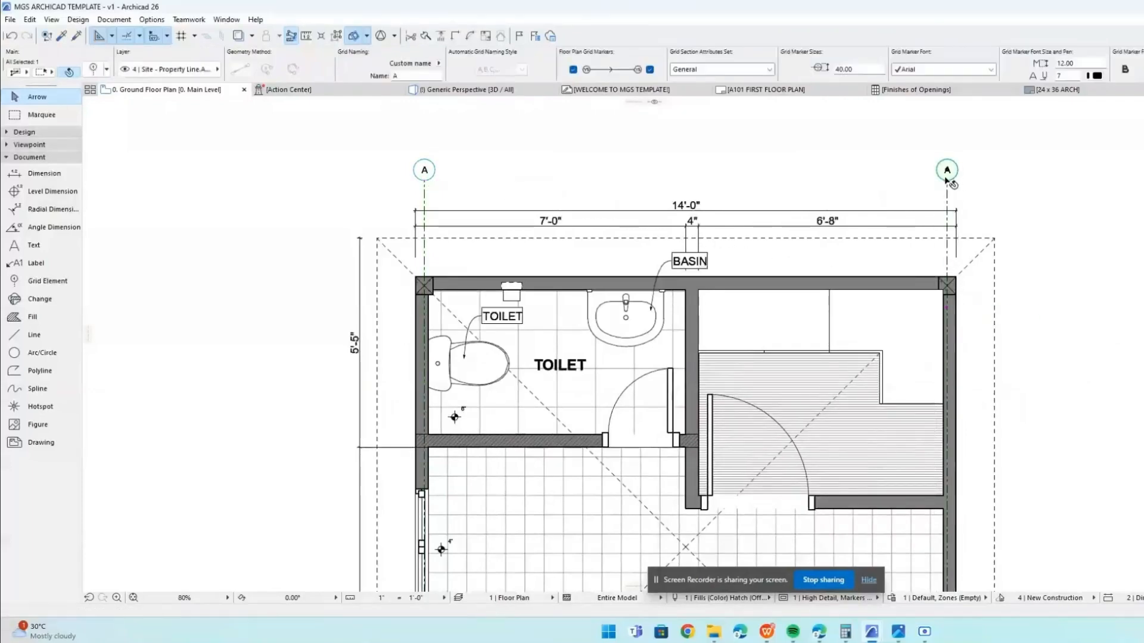
pyautogui.moveTo(431, 76); pyautogui.dragTo(365, 76)
pyautogui.click(635, 172)
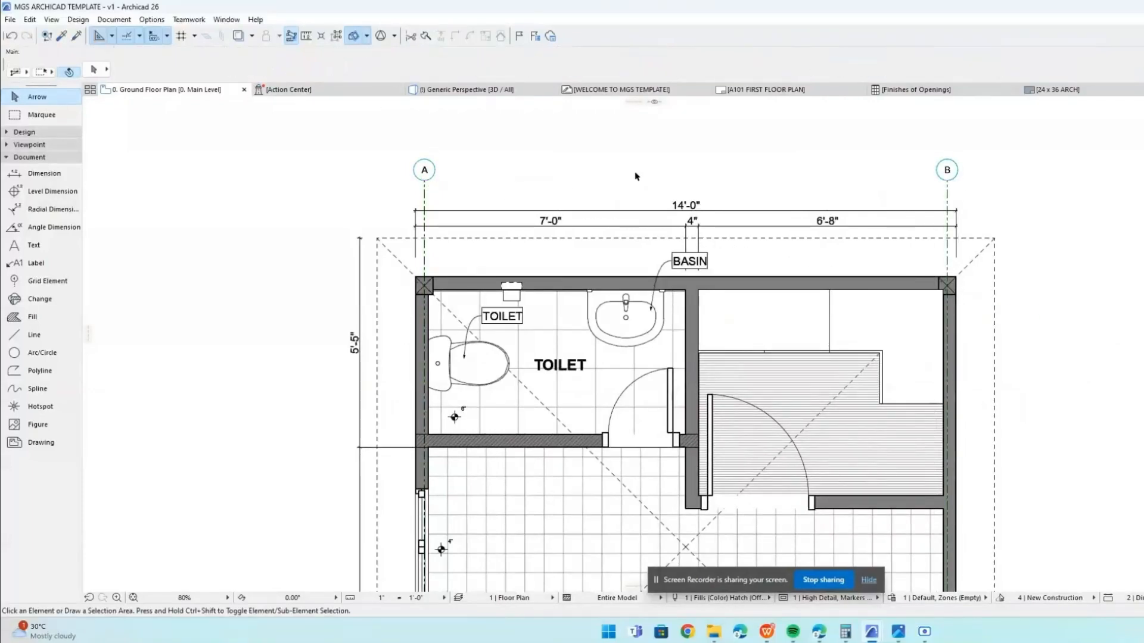
# Activate the Fill tool and set its layer to Archicad Layer.
pyautogui.click(57, 303)
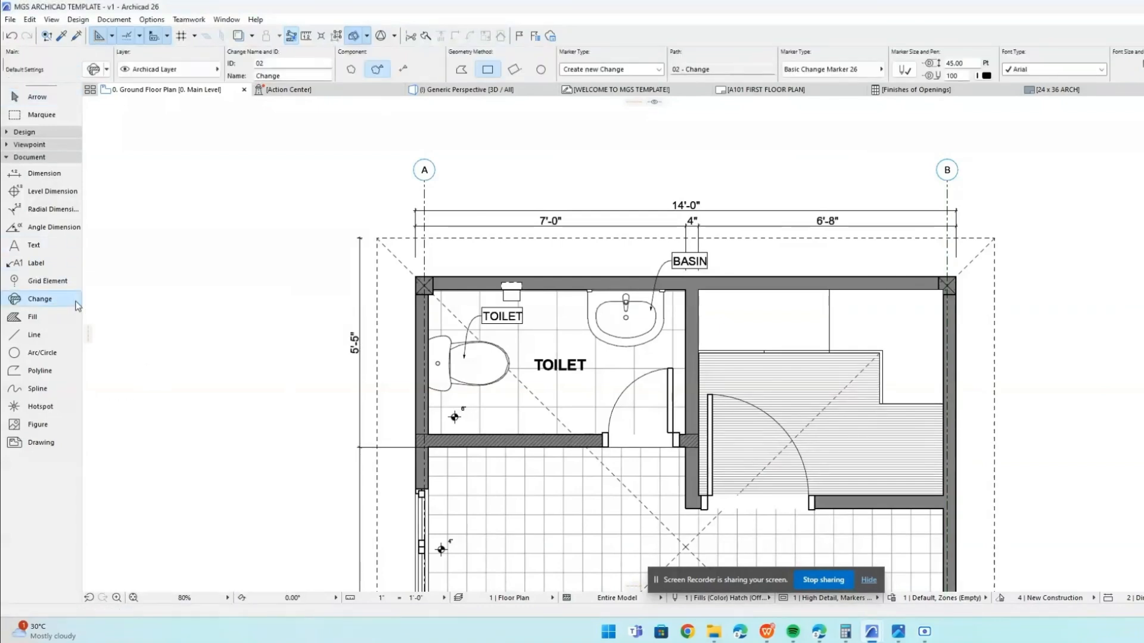
pyautogui.click(63, 317)
pyautogui.scroll(-3, 773, 324)
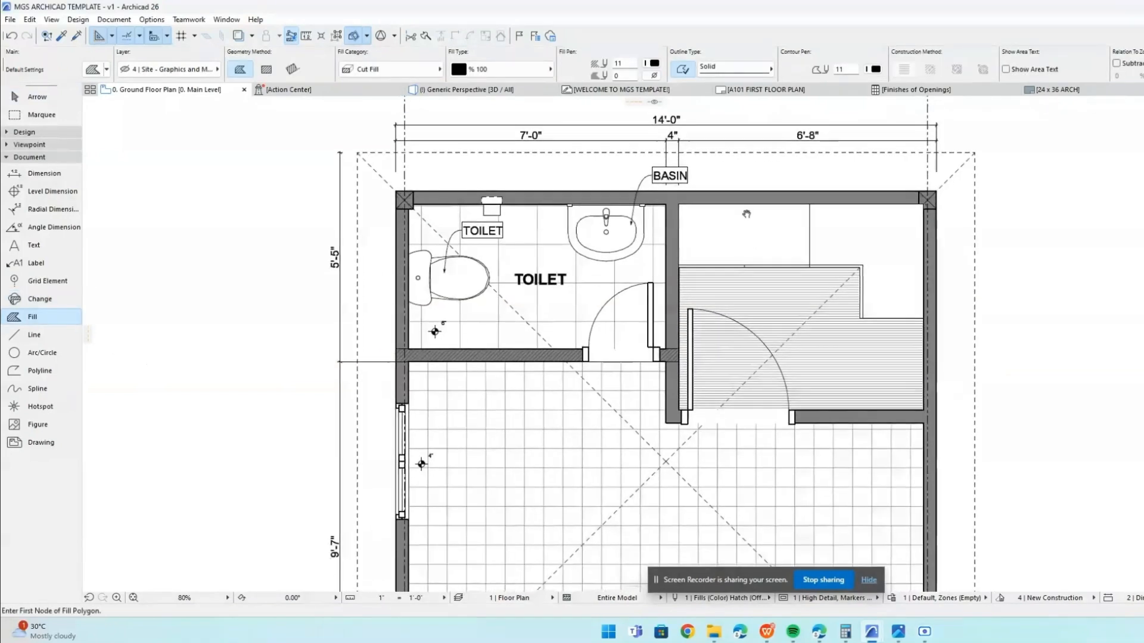
pyautogui.scroll(4, 713, 237)
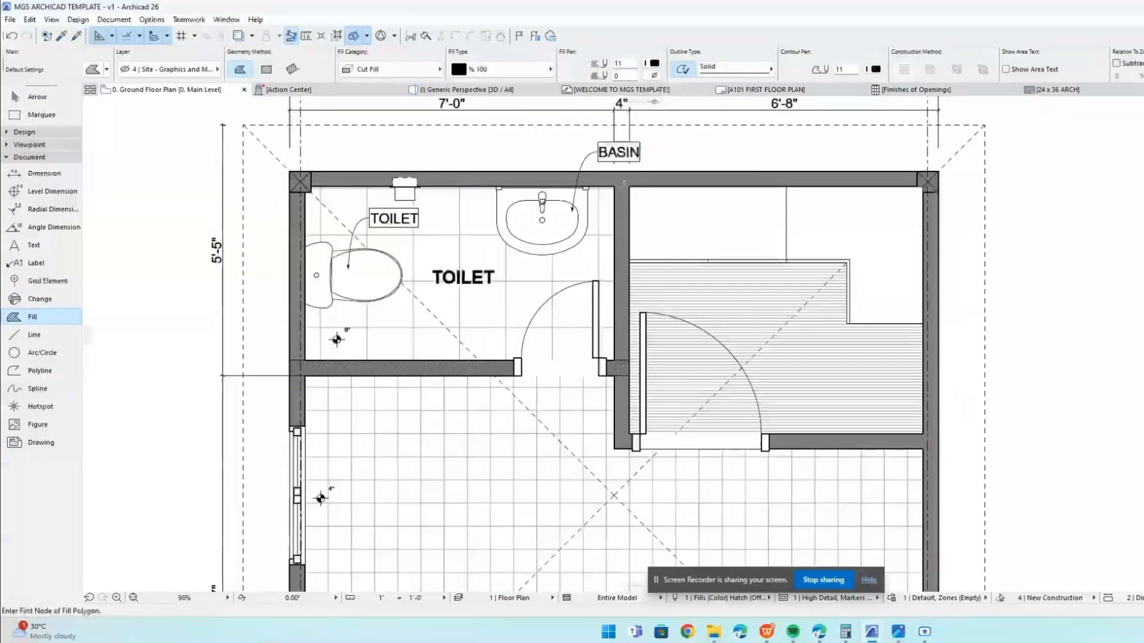
pyautogui.click(713, 237)
pyautogui.click(848, 243)
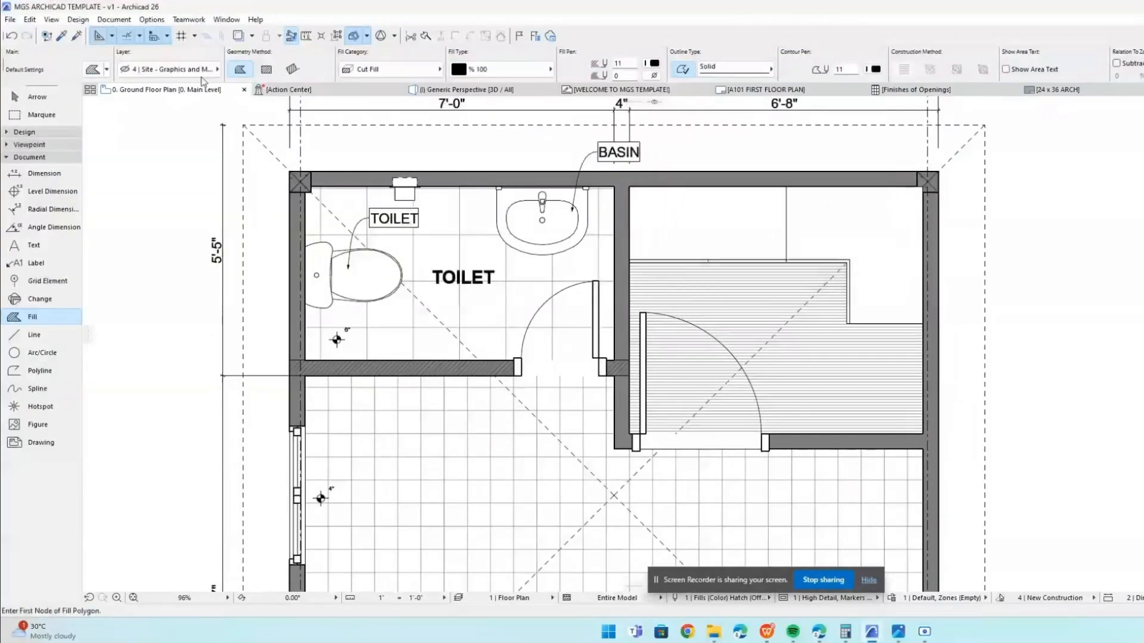
pyautogui.click(194, 70)
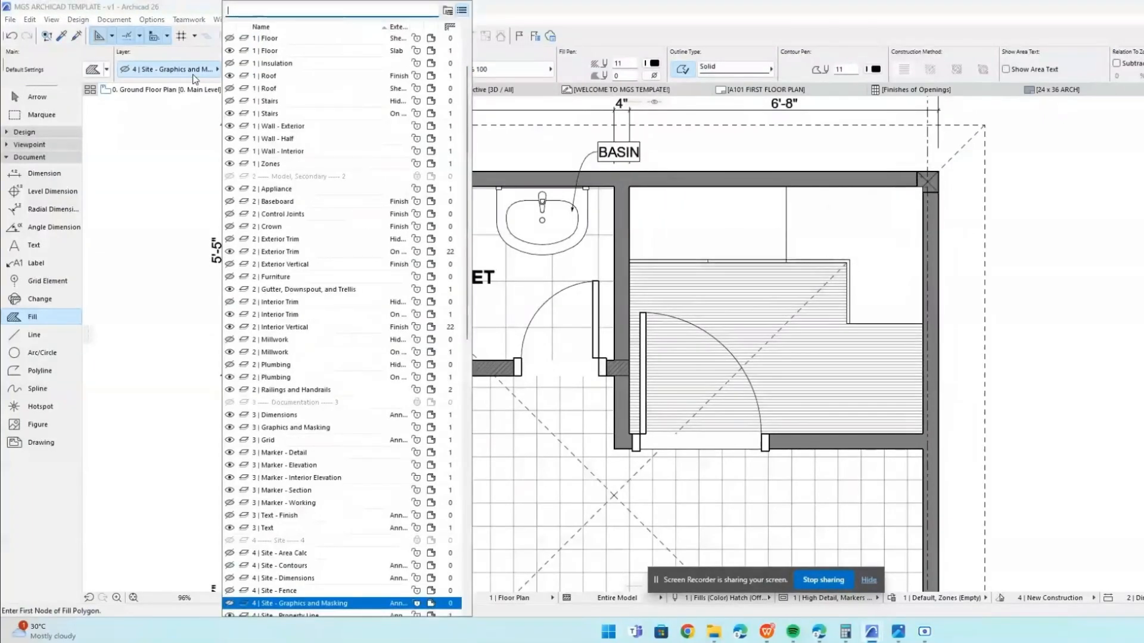
pyautogui.write('TEX')
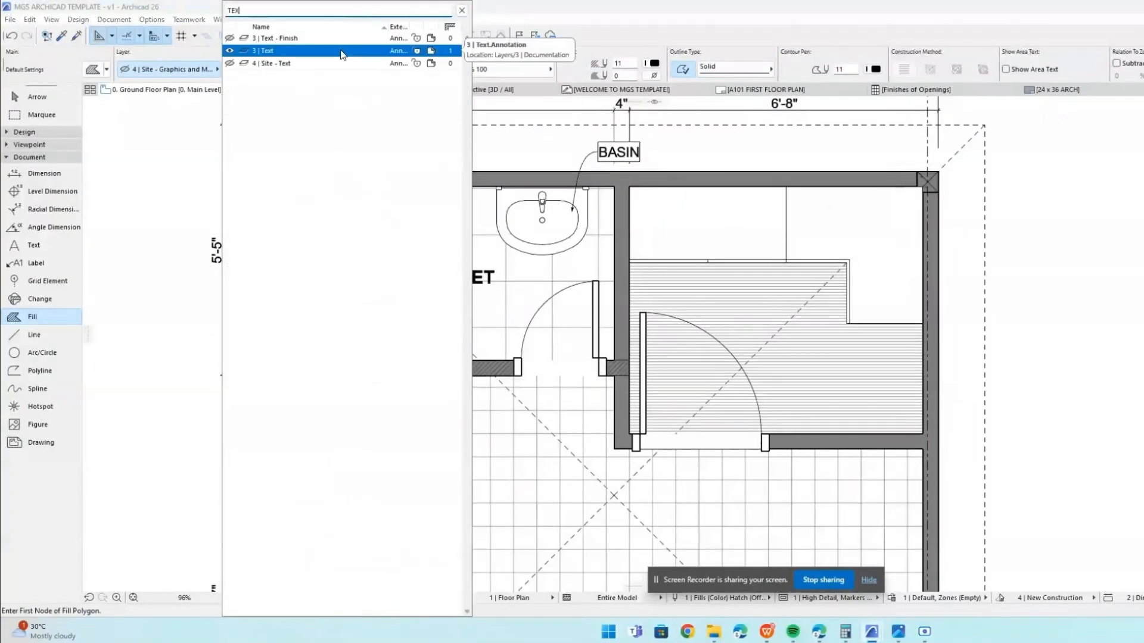
pyautogui.moveTo(349, 13); pyautogui.dragTo(153, 6)
pyautogui.press('BackSpace')
pyautogui.write('ARC')
pyautogui.click(290, 40)
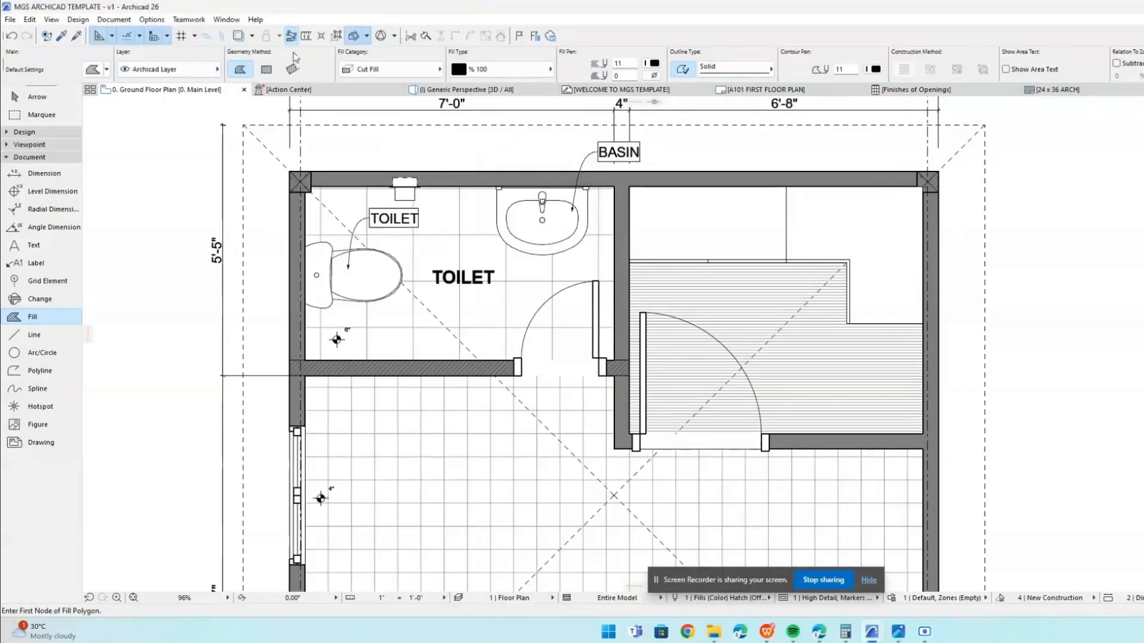
# Draw a polygonal fill about 3'-5" wide over the upper-left rectangle of the room beside the toilet.
pyautogui.click(630, 186)
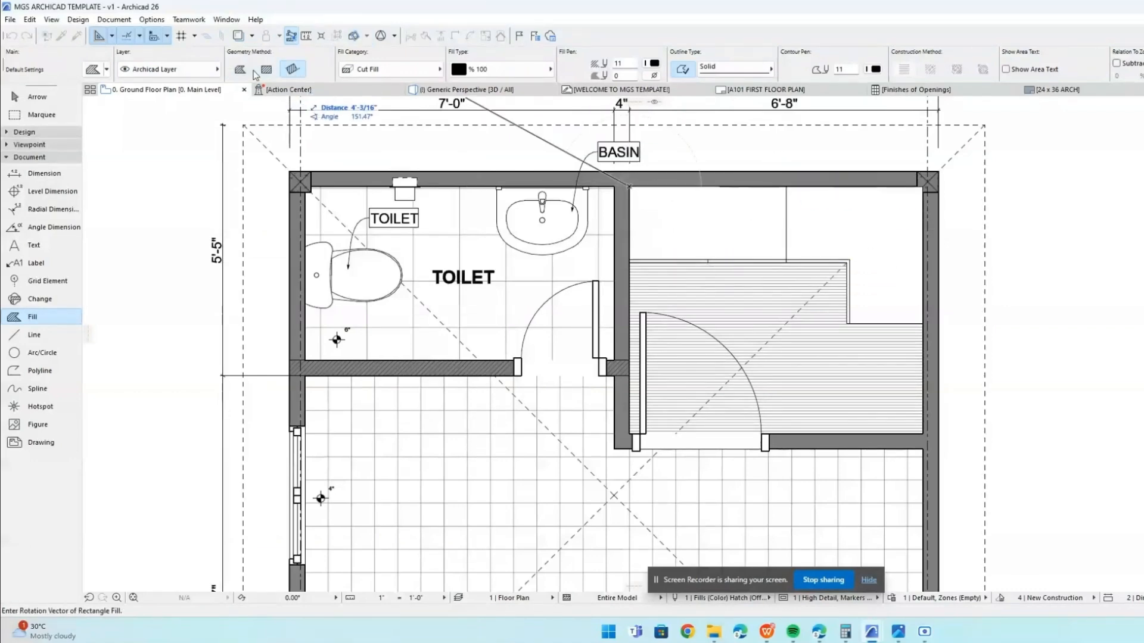
pyautogui.click(786, 187)
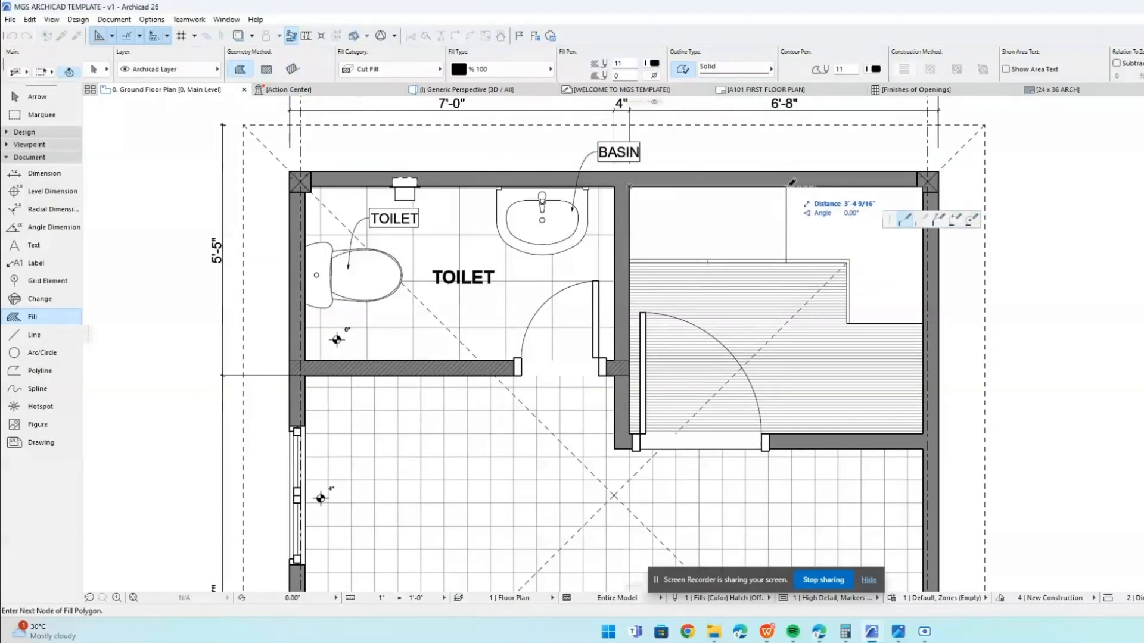
pyautogui.click(785, 260)
pyautogui.click(630, 262)
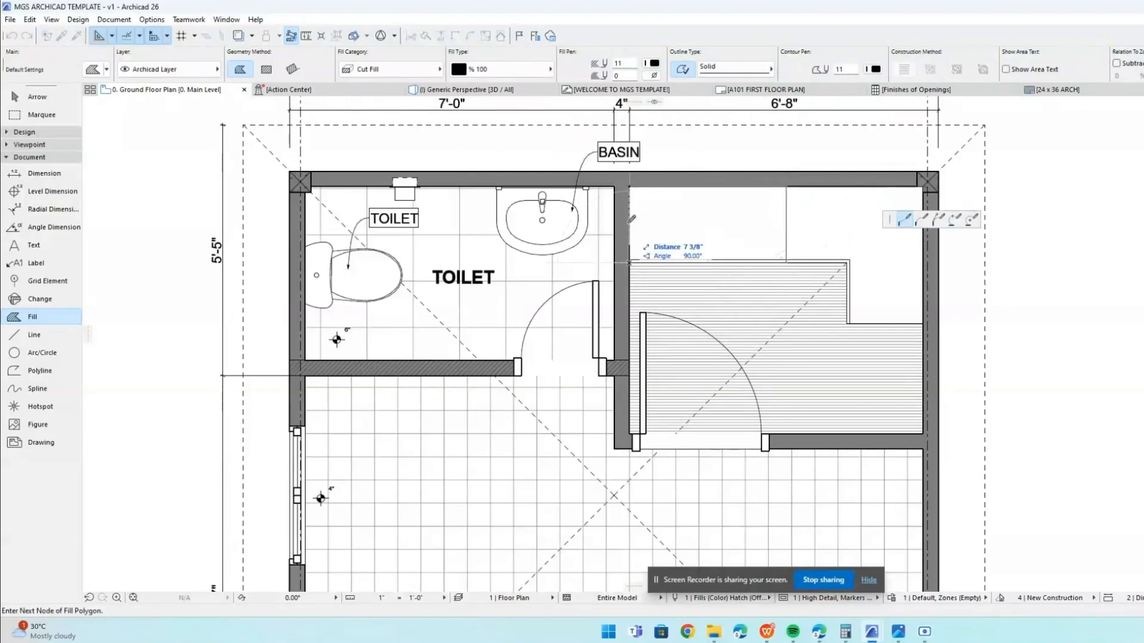
pyautogui.click(632, 187)
pyautogui.press('Escape')
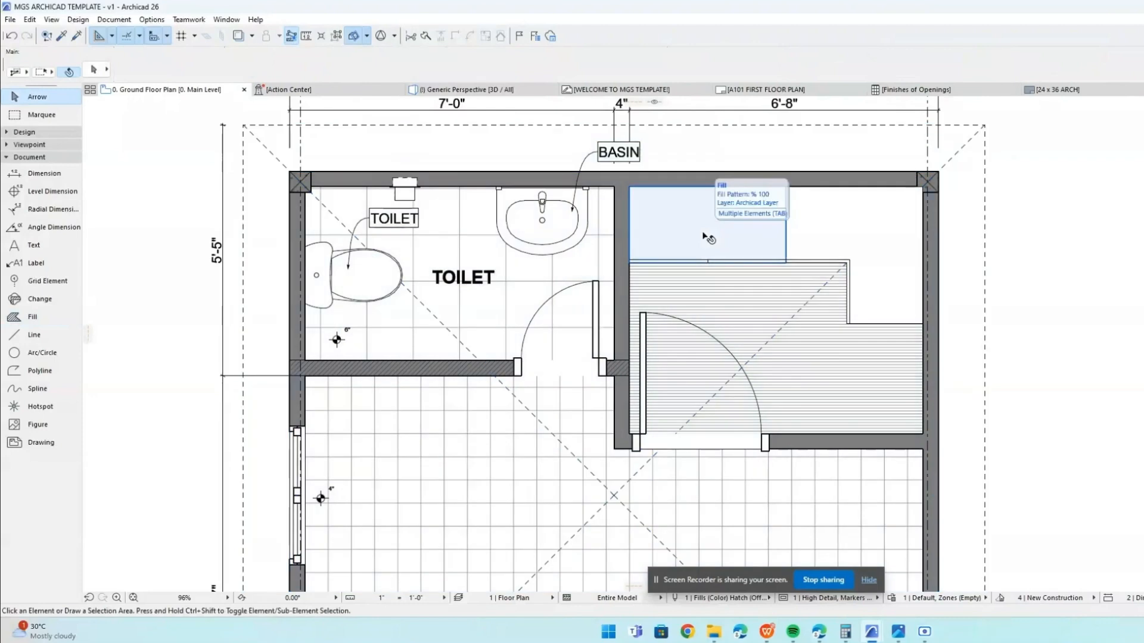
# Try Cement Backer Board and Wood - Underlayment as the new fill's type, ending on Wood - Siding - Cut Fill.
pyautogui.click(708, 238)
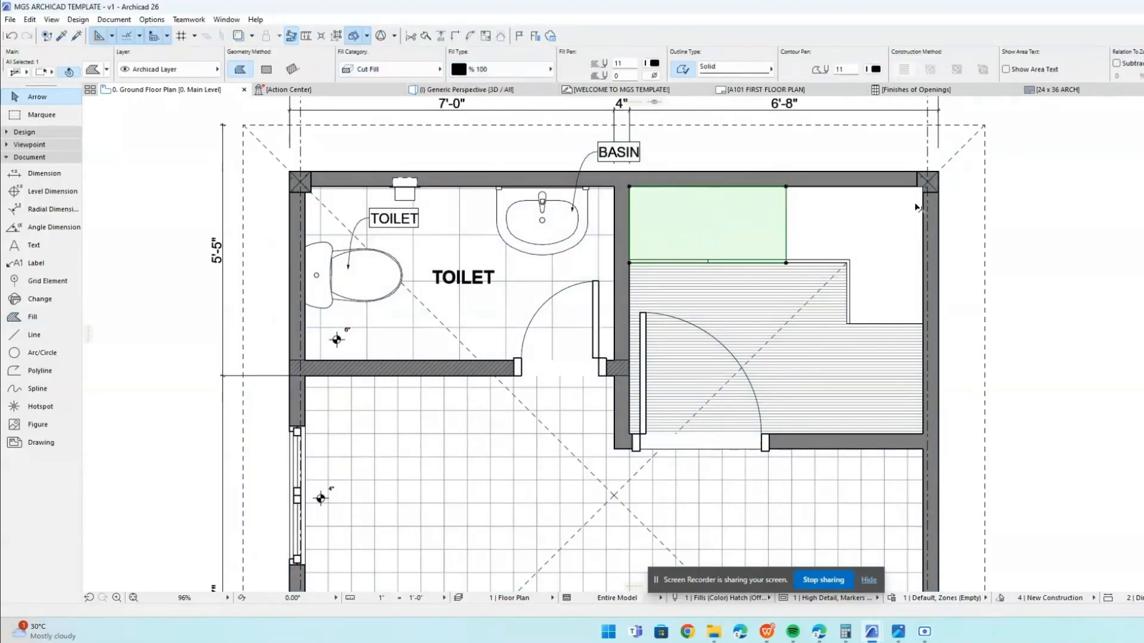
pyautogui.rightClick(1071, 231)
pyautogui.click(1131, 350)
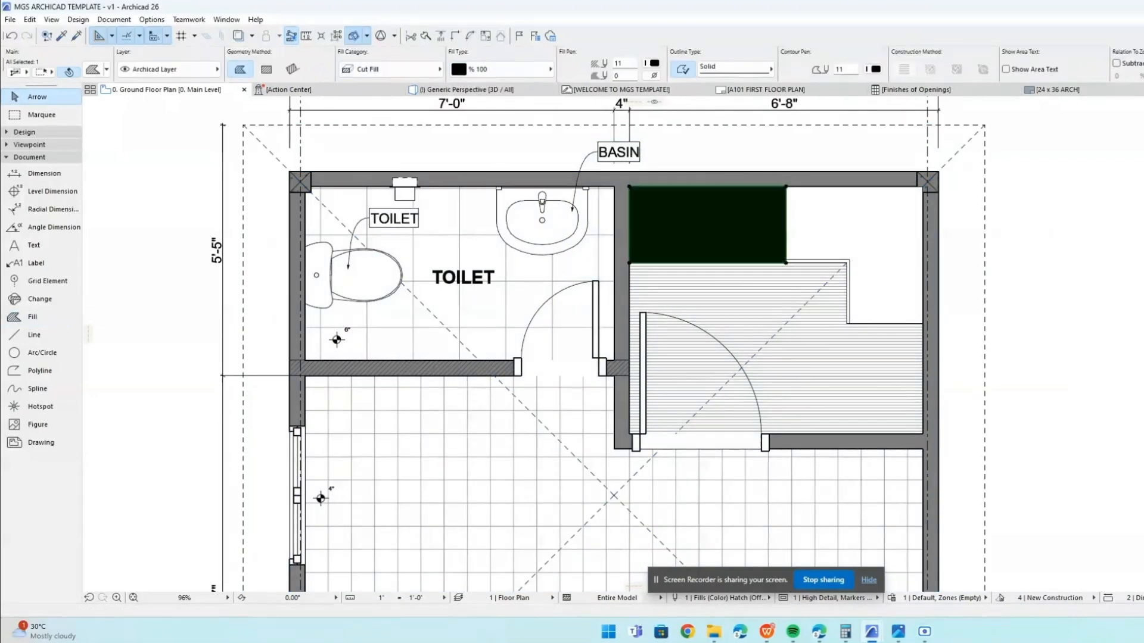
pyautogui.click(536, 70)
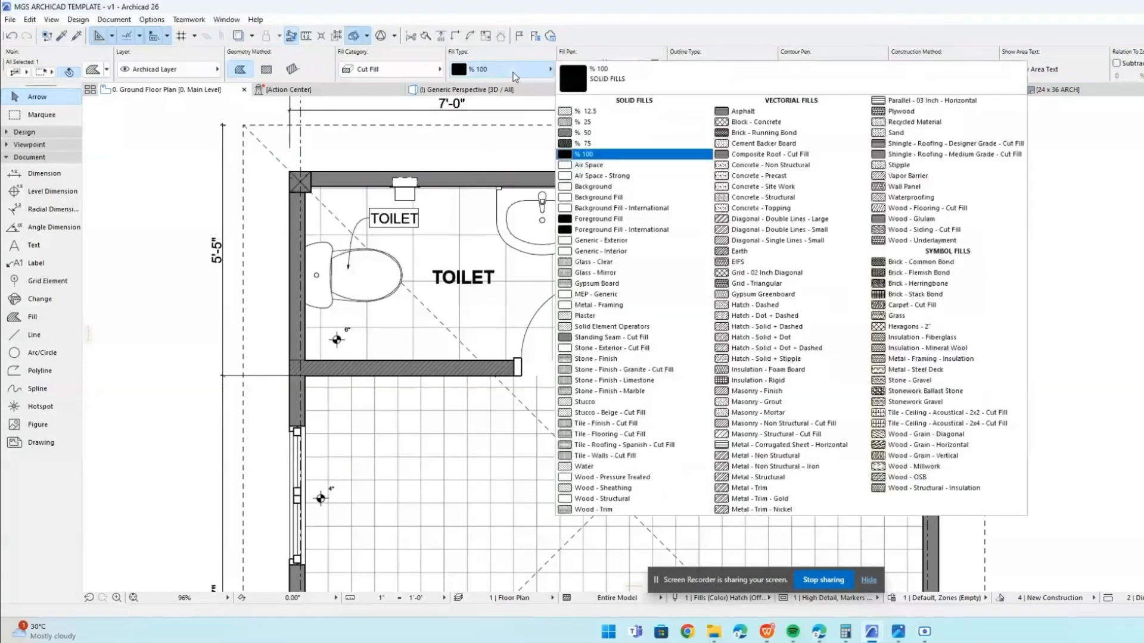
pyautogui.click(803, 144)
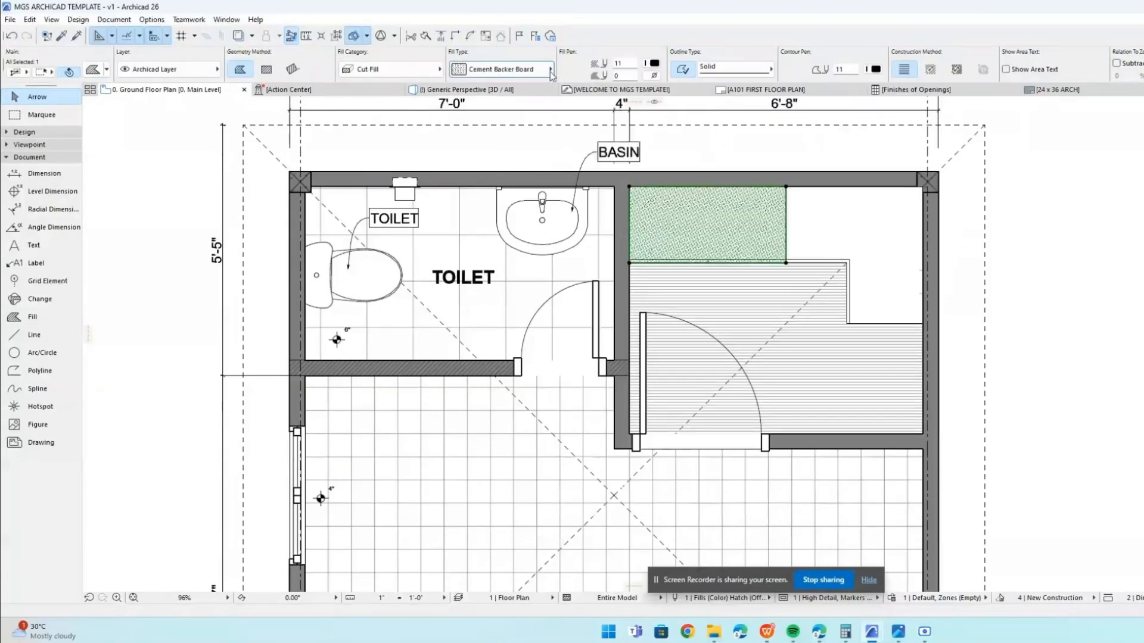
pyautogui.click(500, 69)
pyautogui.click(933, 244)
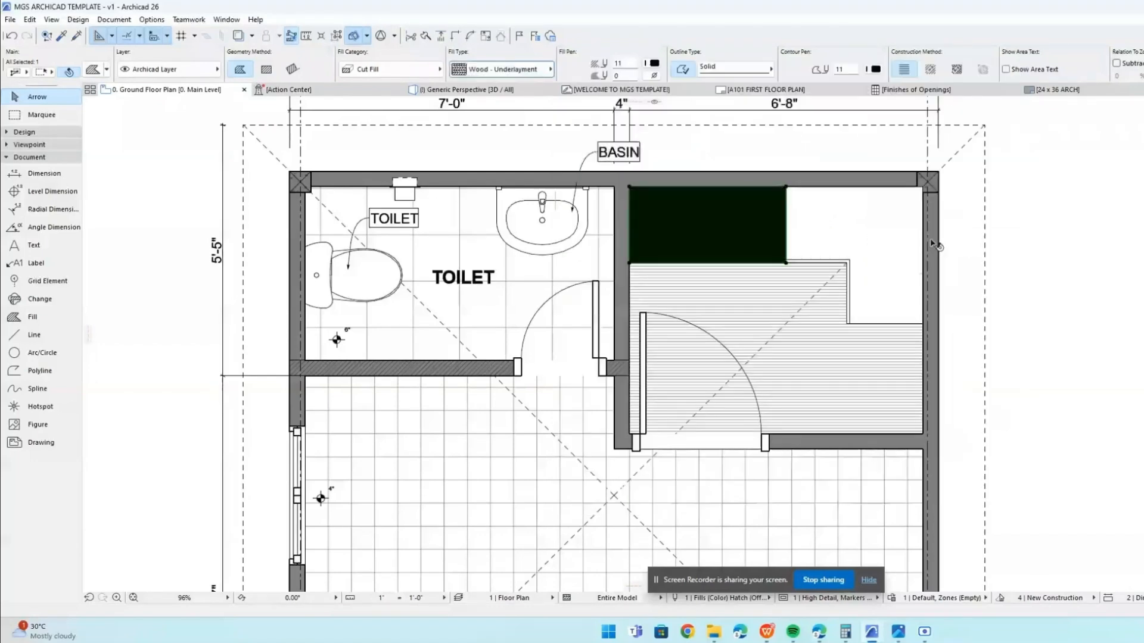
pyautogui.click(500, 69)
pyautogui.click(925, 235)
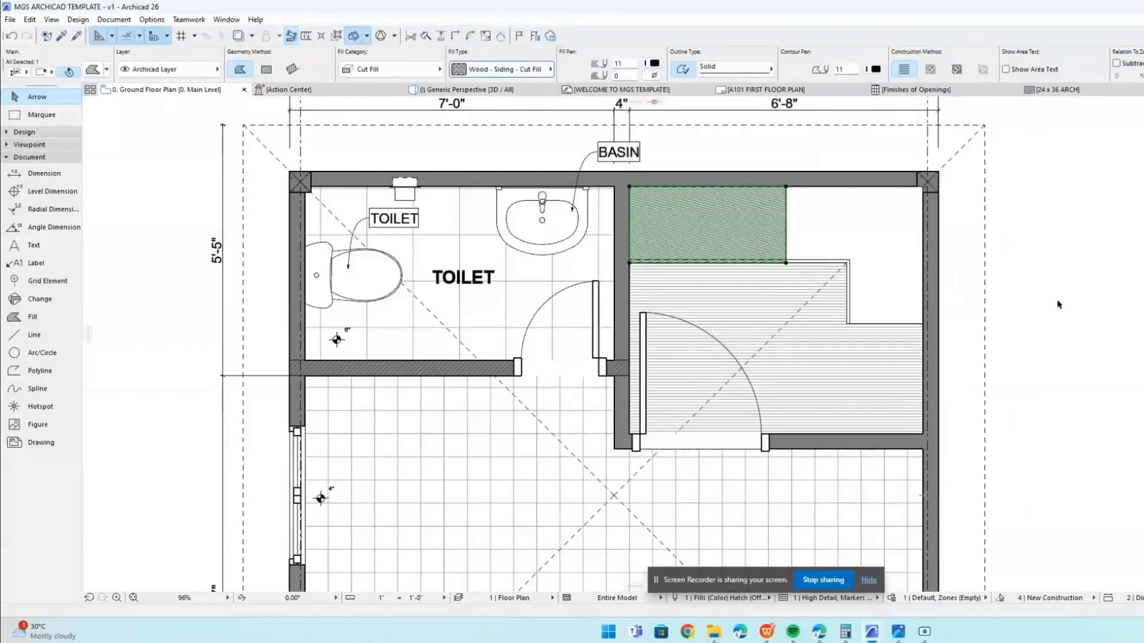
# Try to offset the fill's right edge toward the wall on grid line B, and delete the fill.
pyautogui.click(787, 211)
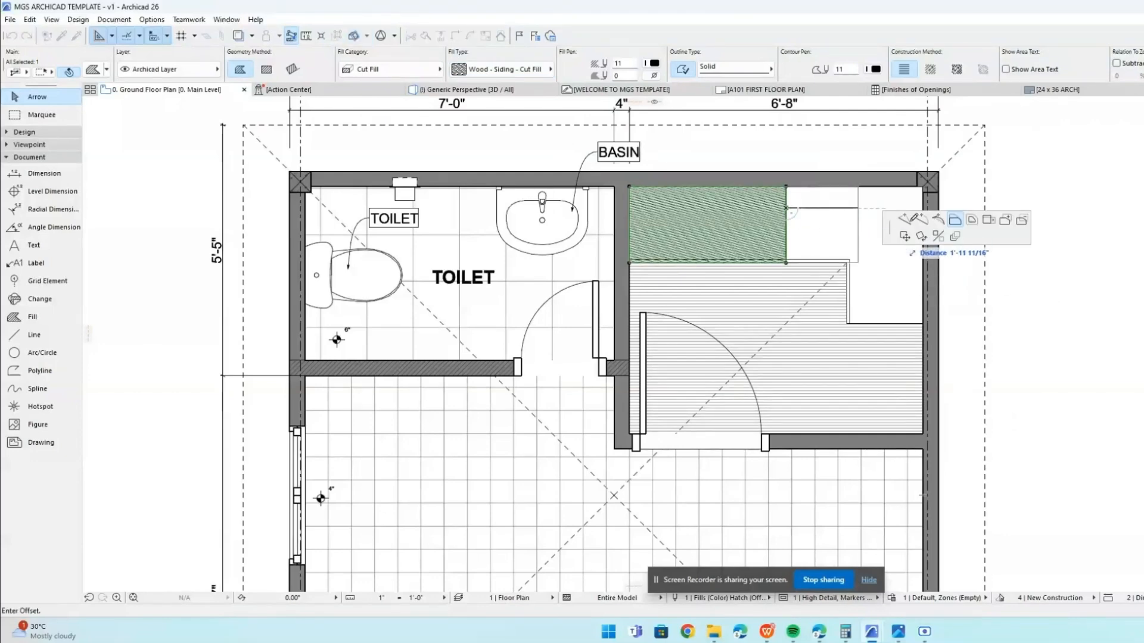
pyautogui.click(971, 220)
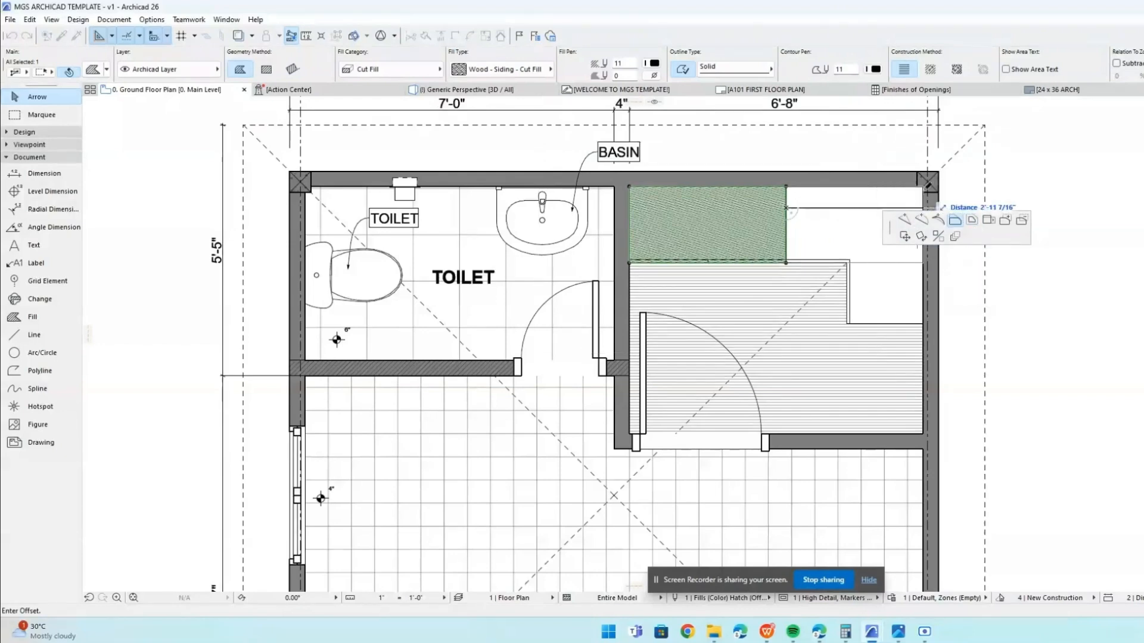
pyautogui.press('Escape')
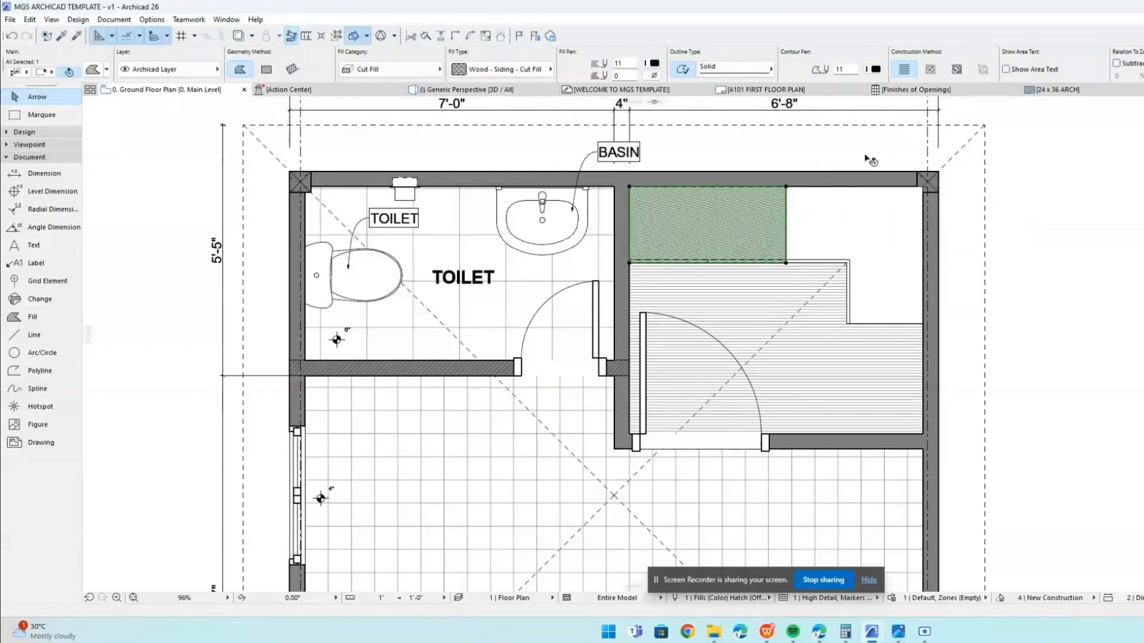
pyautogui.press('Delete')
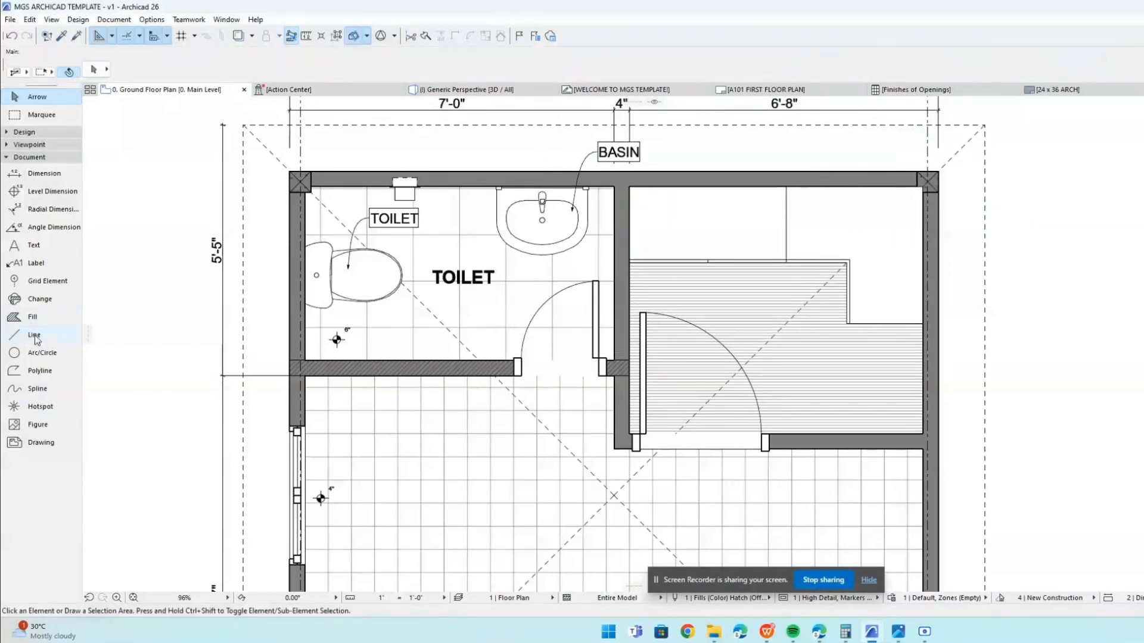
# Draw chained lines in the empty area beyond grid line B: a vertical segment about 2'-6" long leading into a closed rectangle.
pyautogui.click(34, 336)
pyautogui.click(1045, 198)
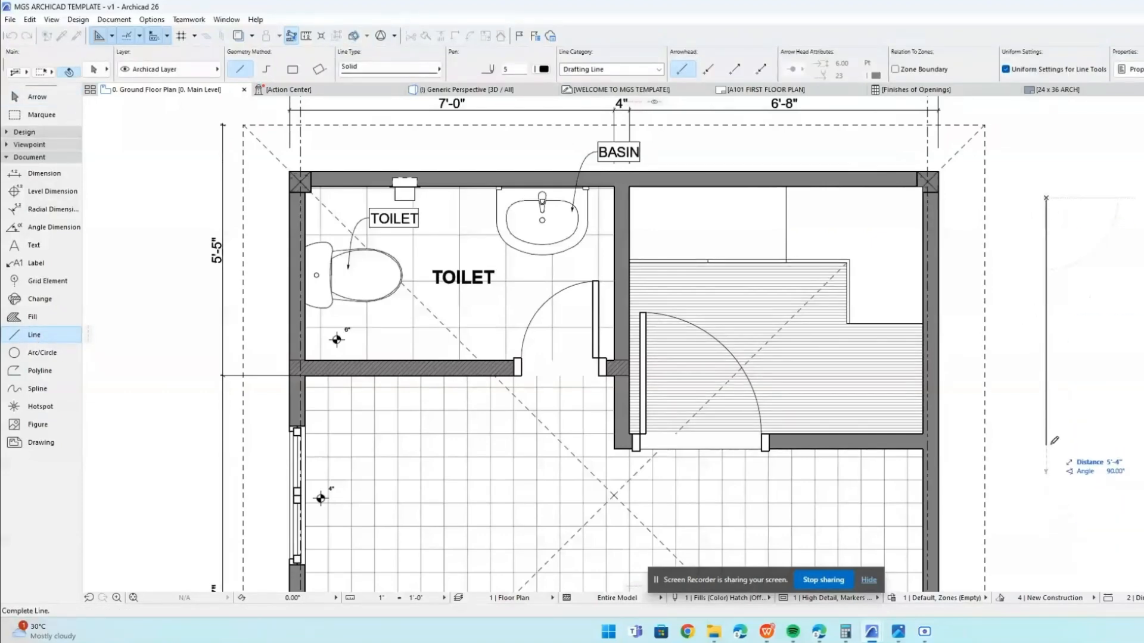
pyautogui.click(266, 69)
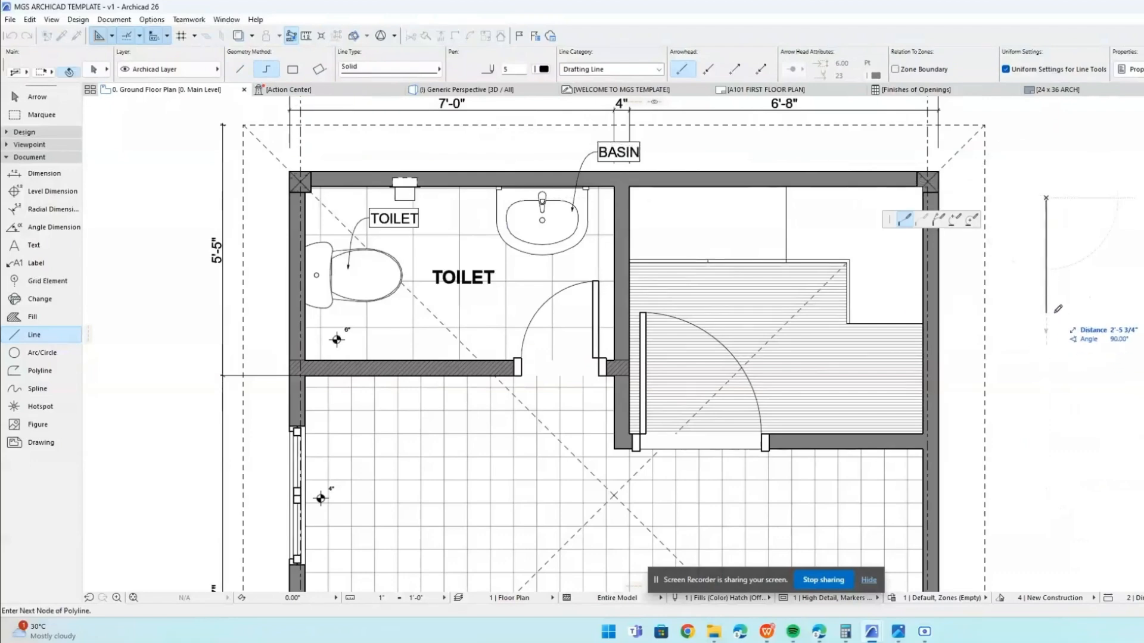
pyautogui.click(1046, 310)
pyautogui.click(1112, 312)
pyautogui.click(1112, 412)
pyautogui.click(1032, 412)
pyautogui.click(1033, 313)
pyautogui.doubleClick(1046, 311)
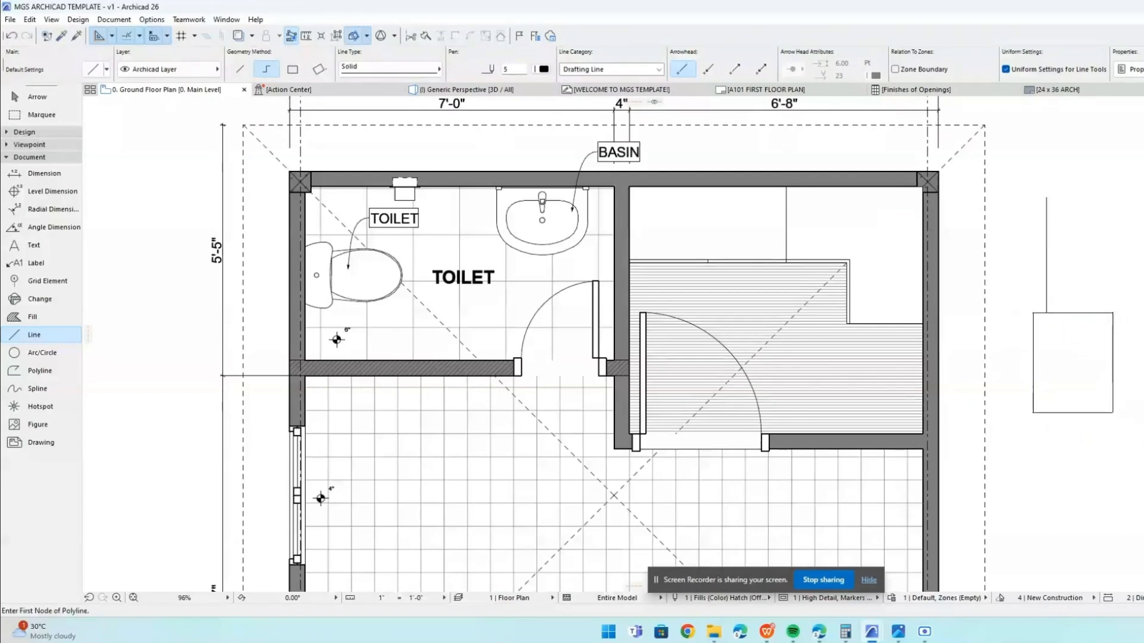
# Draw one rectangle and one rotated-method rectangle with the Line tool beside the chained lines.
pyautogui.click(296, 73)
pyautogui.click(1077, 218)
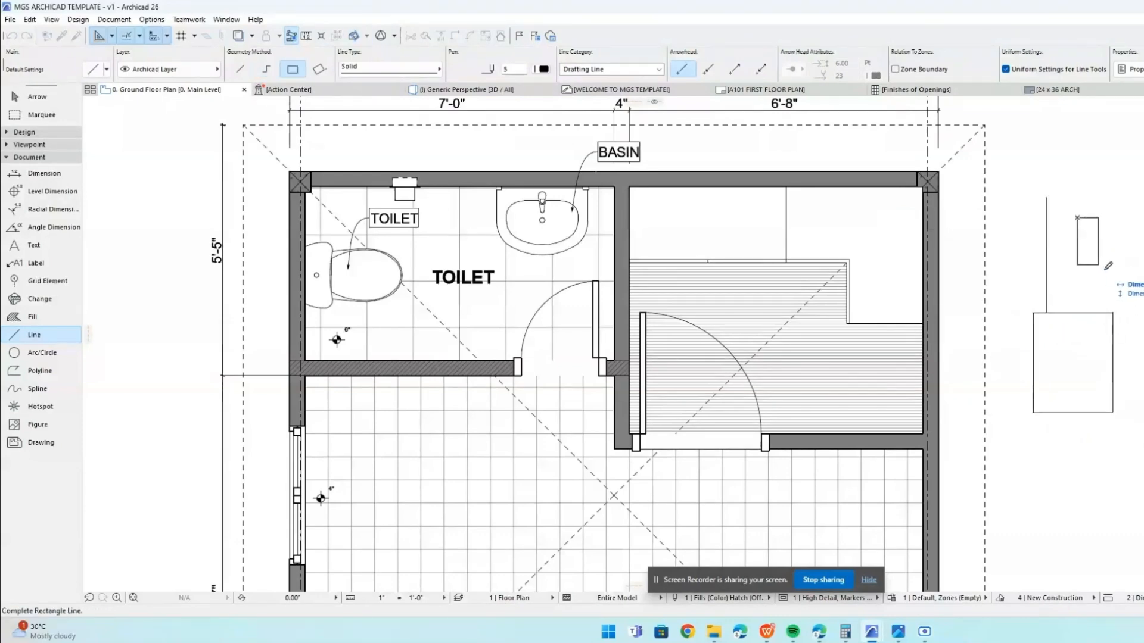
pyautogui.click(1143, 281)
pyautogui.click(318, 69)
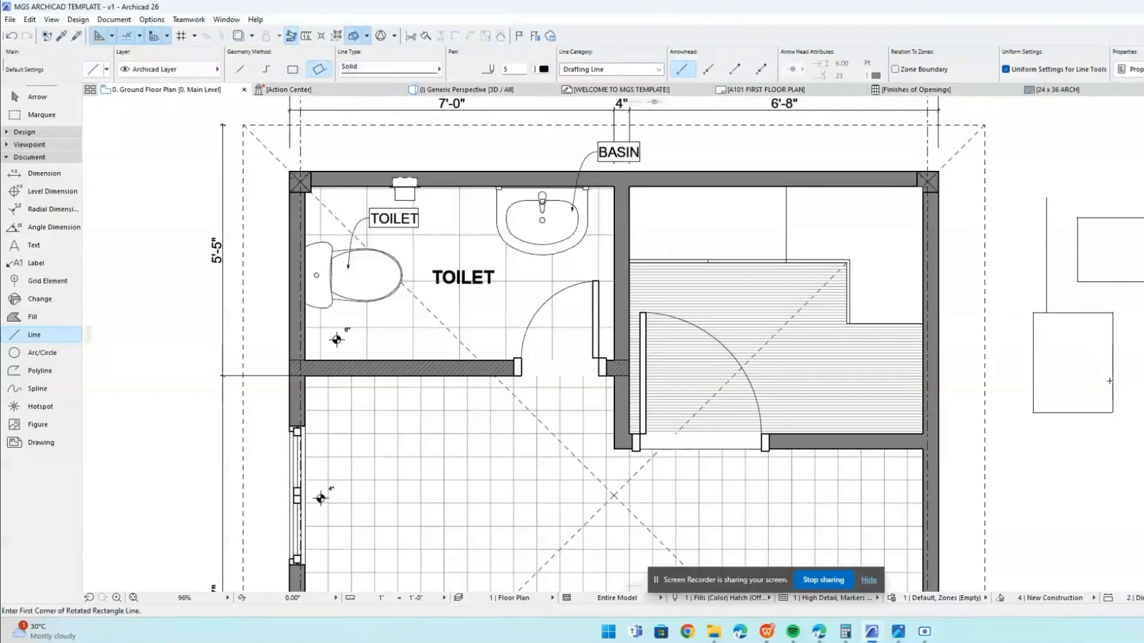
pyautogui.click(1065, 357)
pyautogui.click(1143, 357)
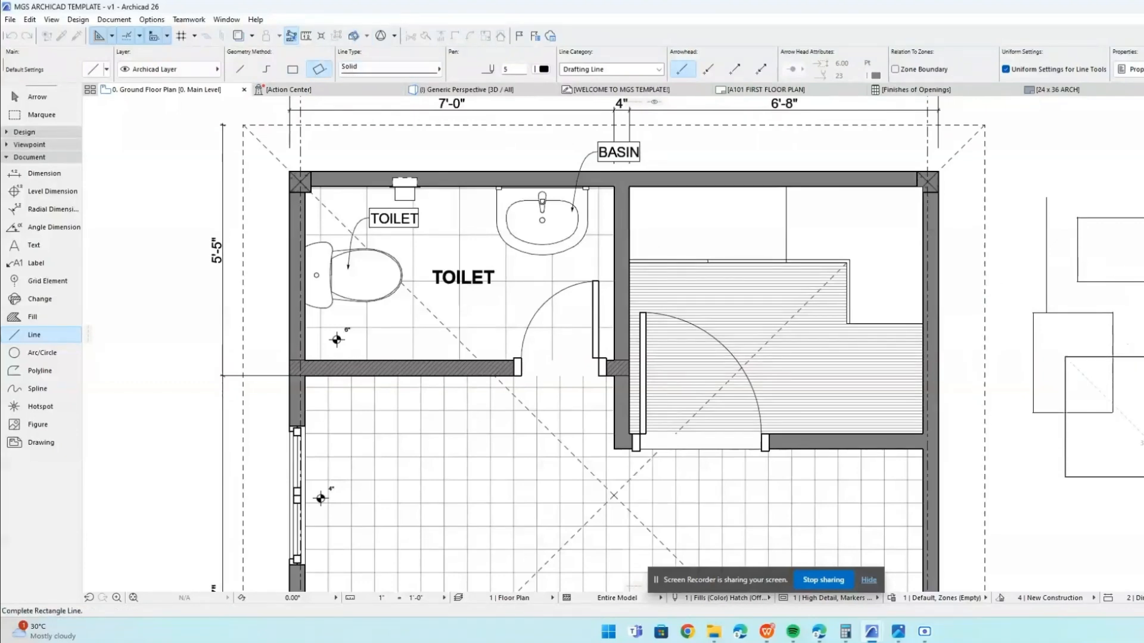
pyautogui.click(1143, 476)
# Delete all the sample lines and rectangles drawn outside the building.
pyautogui.press('Escape')
pyautogui.moveTo(1143, 202); pyautogui.dragTo(1037, 494)
pyautogui.press('Delete')
# Review the line type and pen options in the Arc/Circle default settings and close them without applying.
pyautogui.doubleClick(41, 353)
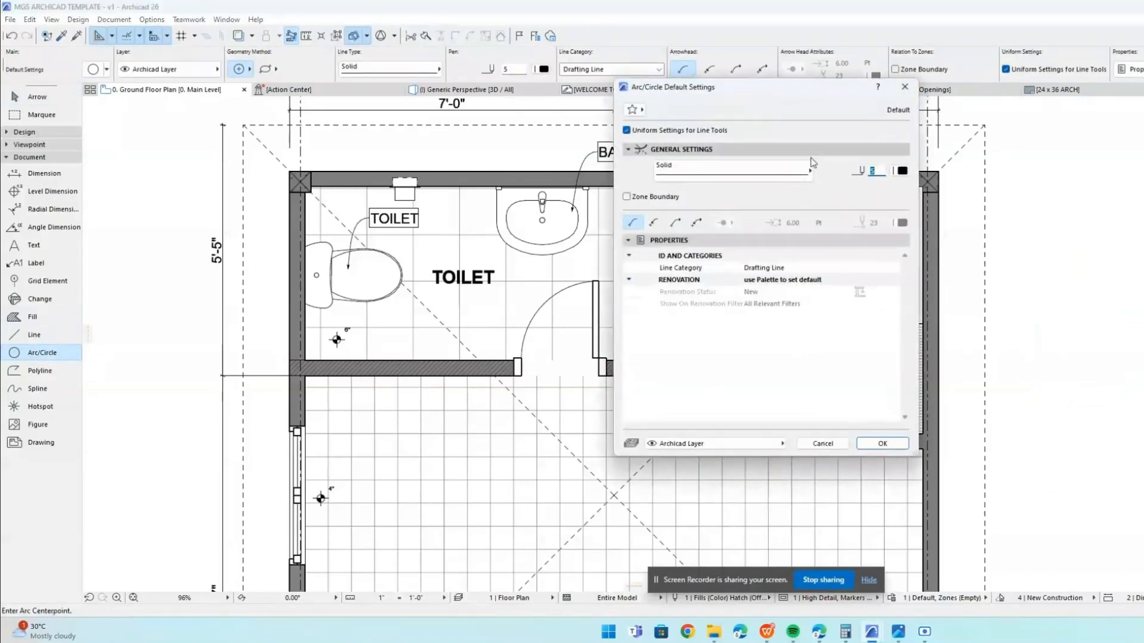
pyautogui.click(799, 178)
pyautogui.click(799, 179)
pyautogui.click(896, 175)
pyautogui.click(896, 175)
pyautogui.click(904, 86)
# Draw a sample circle from its centre in the empty area beyond grid line B and delete it.
pyautogui.click(1093, 299)
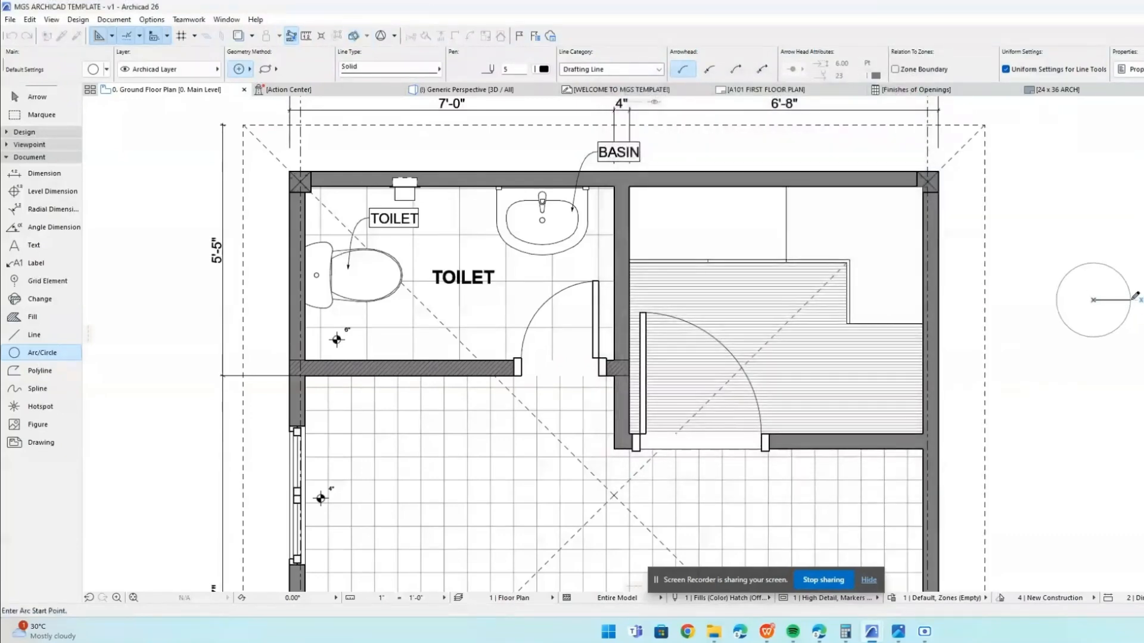
pyautogui.click(1135, 296)
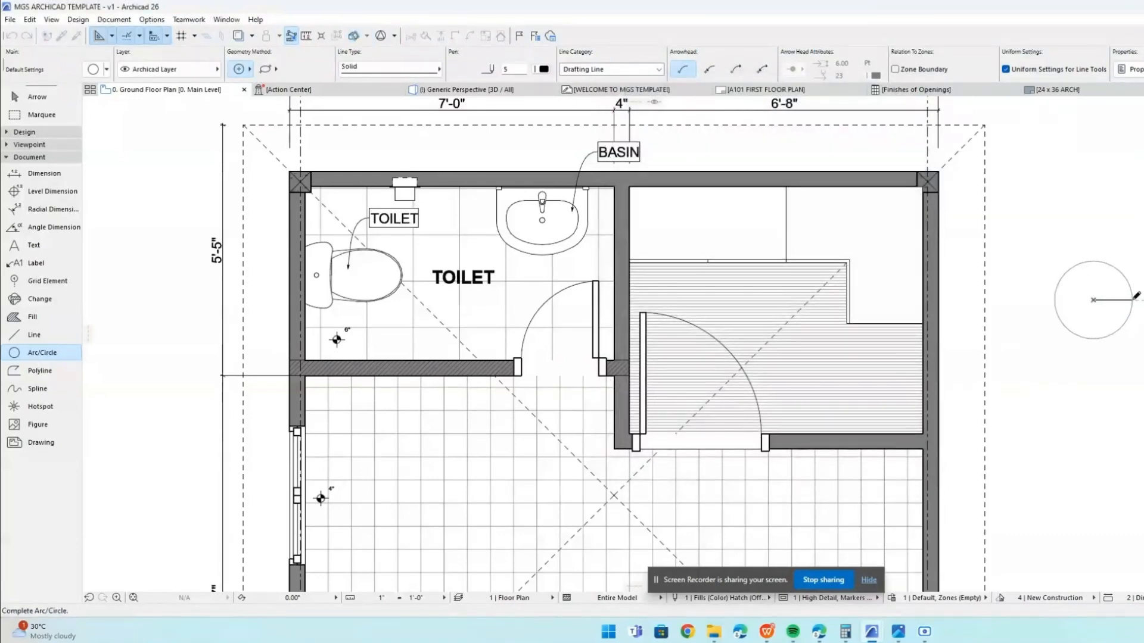
pyautogui.click(250, 69)
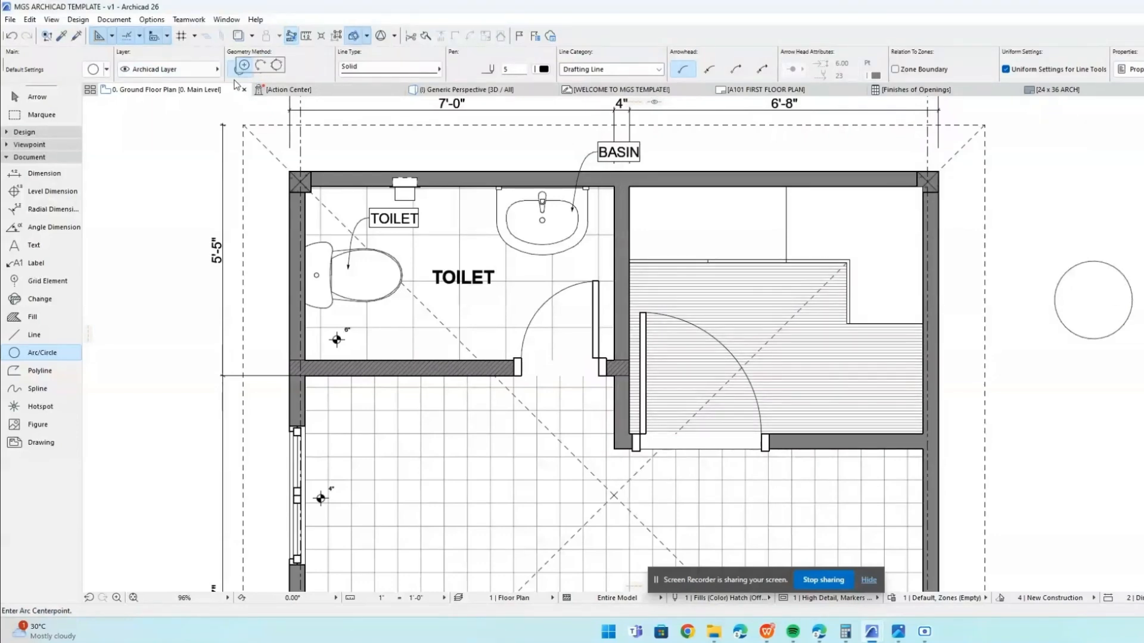
pyautogui.press('Escape')
pyautogui.moveTo(1140, 246); pyautogui.dragTo(1112, 300)
pyautogui.click(1112, 300)
pyautogui.press('Delete')
# Draw a closed rectangular sample polyline with the continuous geometry method in the empty area beyond grid line B.
pyautogui.click(40, 371)
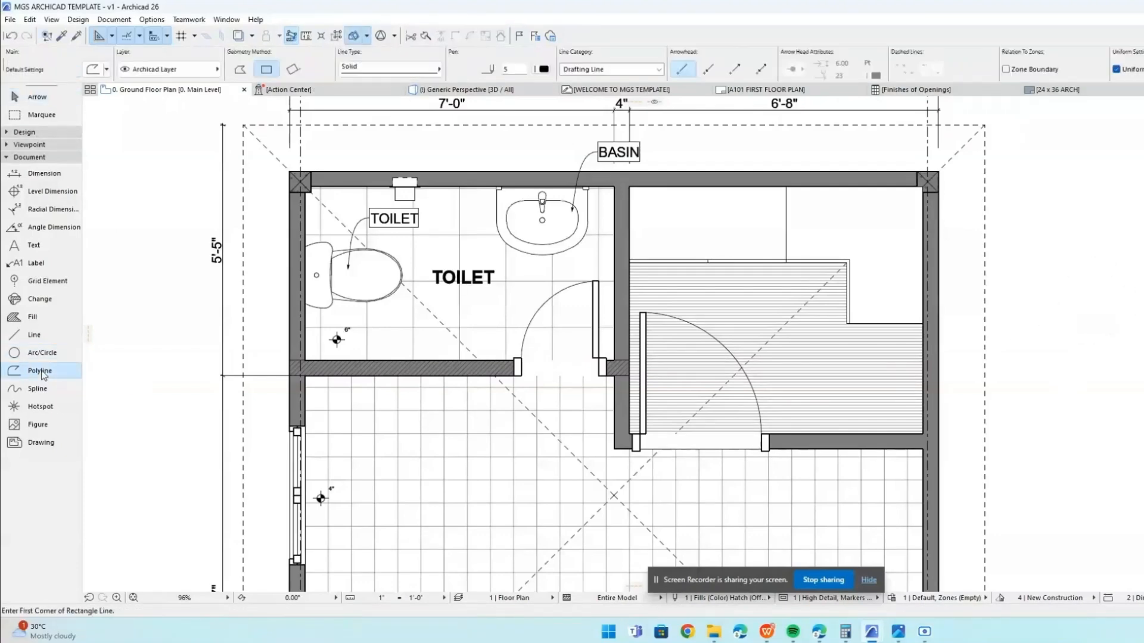
pyautogui.click(240, 70)
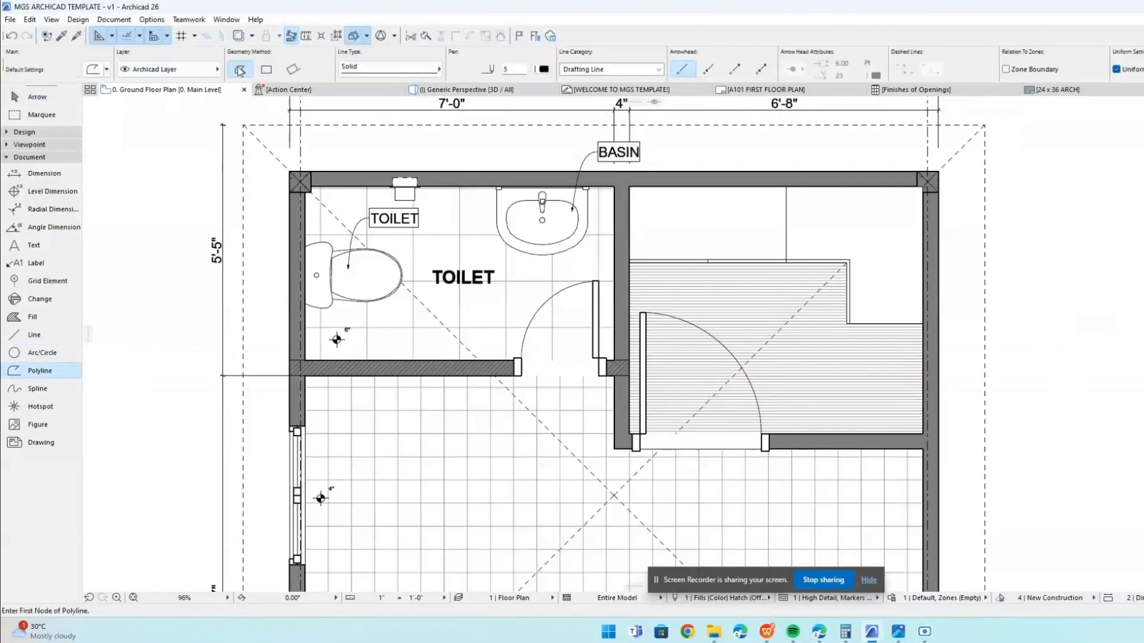
pyautogui.click(1043, 381)
pyautogui.click(1044, 234)
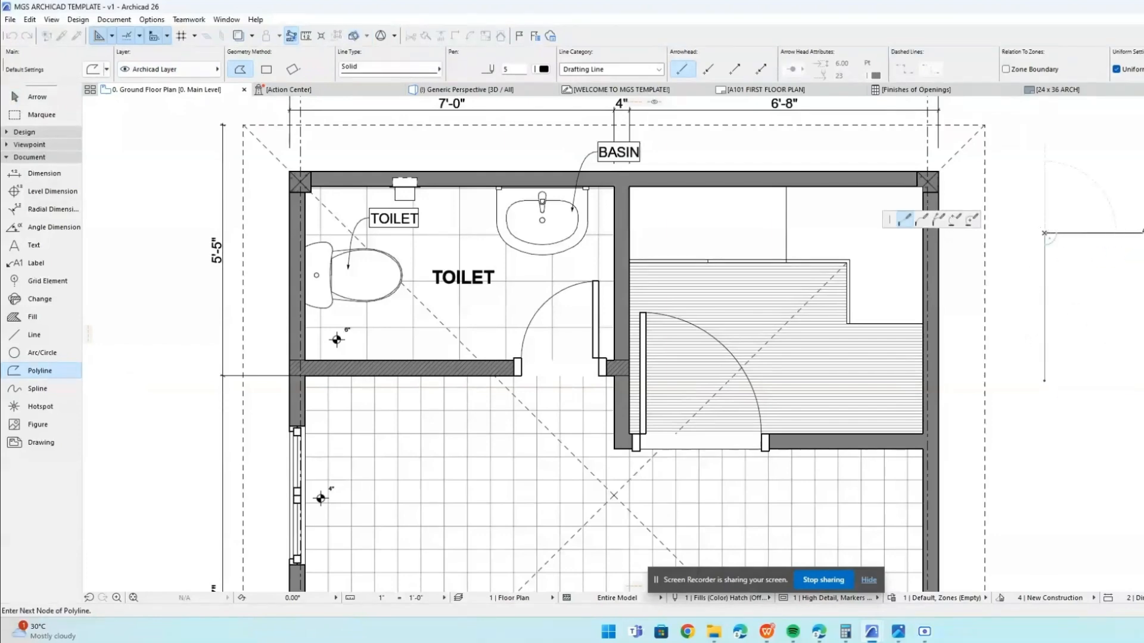
pyautogui.click(1142, 234)
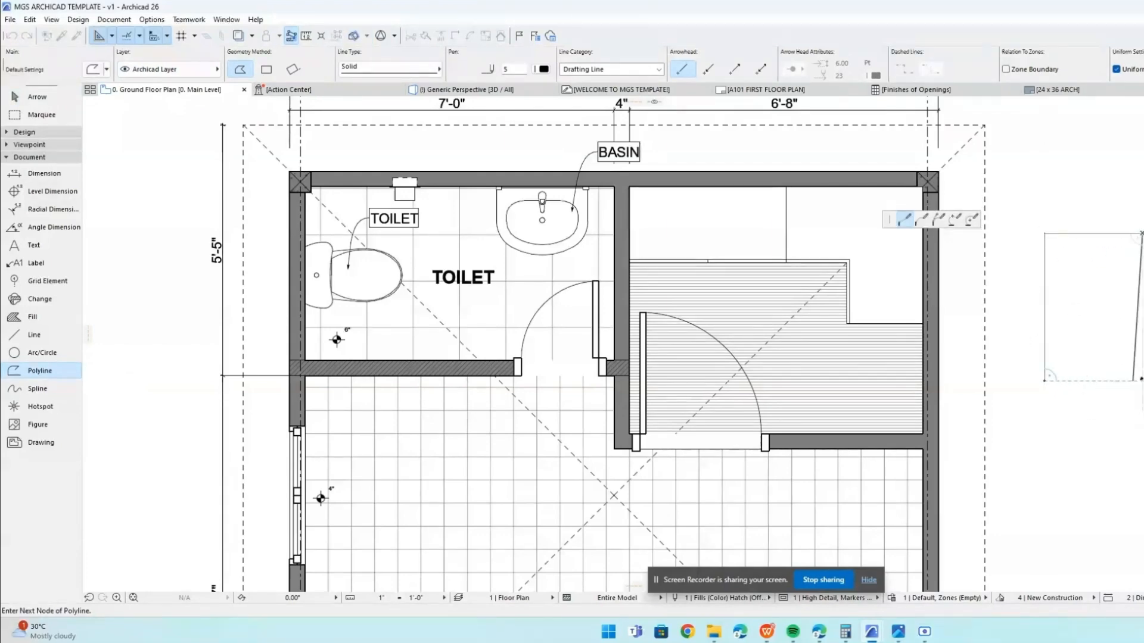
pyautogui.click(1142, 380)
pyautogui.click(1044, 381)
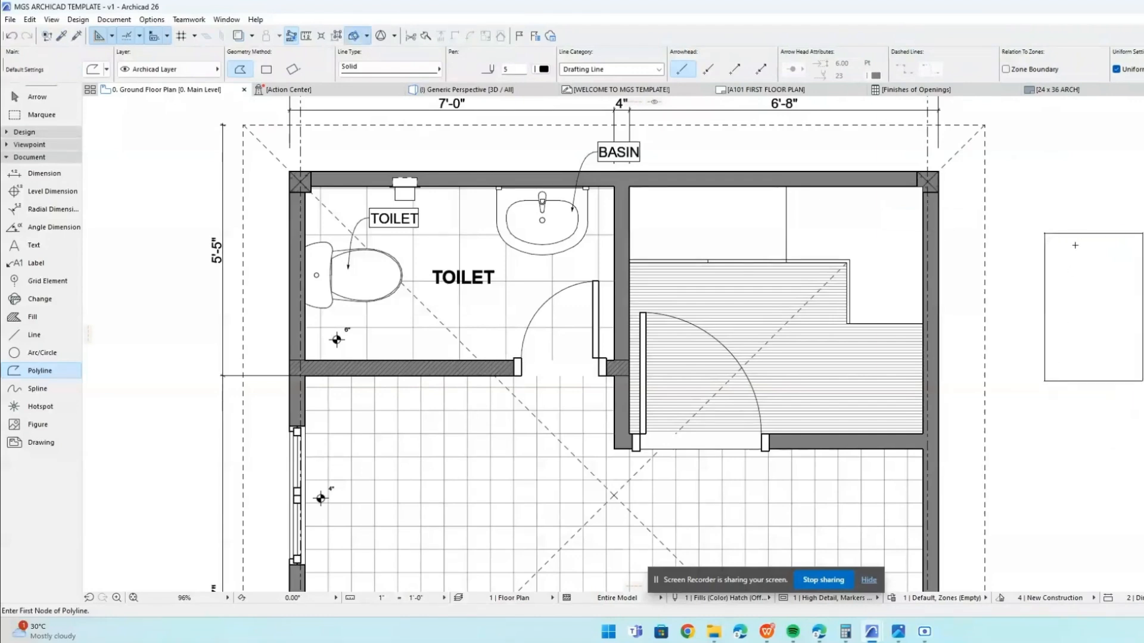
pyautogui.press('Escape')
# Offset the upper, left and lower edges of the sample polyline individually and delete the polyline.
pyautogui.click(1089, 235)
pyautogui.click(1090, 234)
pyautogui.click(1090, 188)
pyautogui.click(1090, 188)
pyautogui.click(1091, 250)
pyautogui.click(1045, 310)
pyautogui.click(1009, 312)
pyautogui.click(1009, 313)
pyautogui.click(1041, 319)
pyautogui.click(1101, 381)
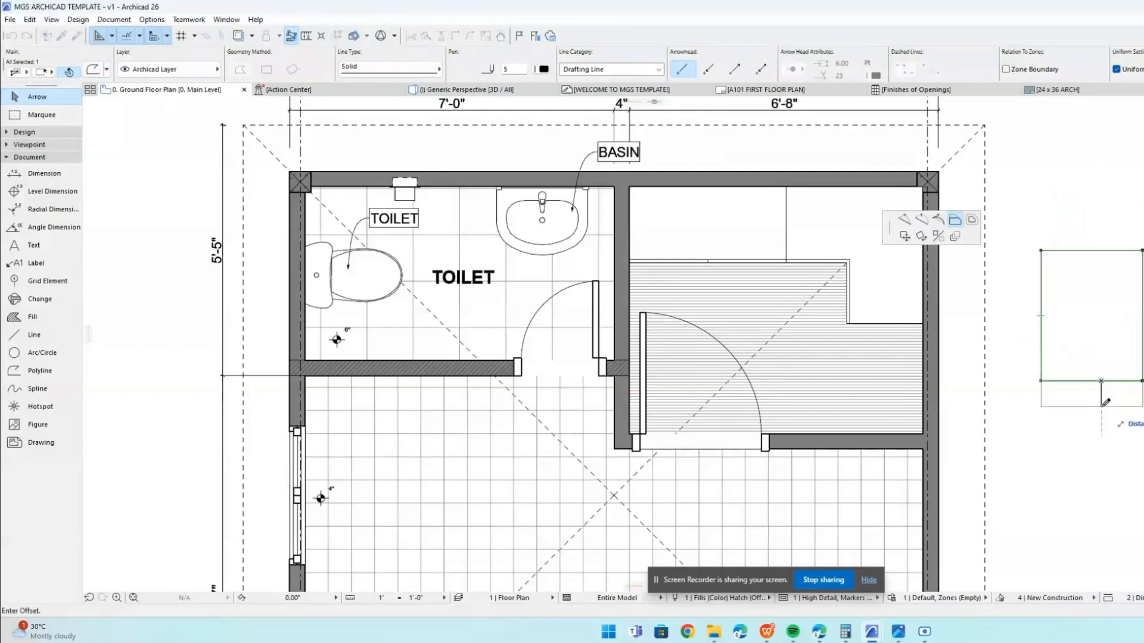
pyautogui.click(1101, 567)
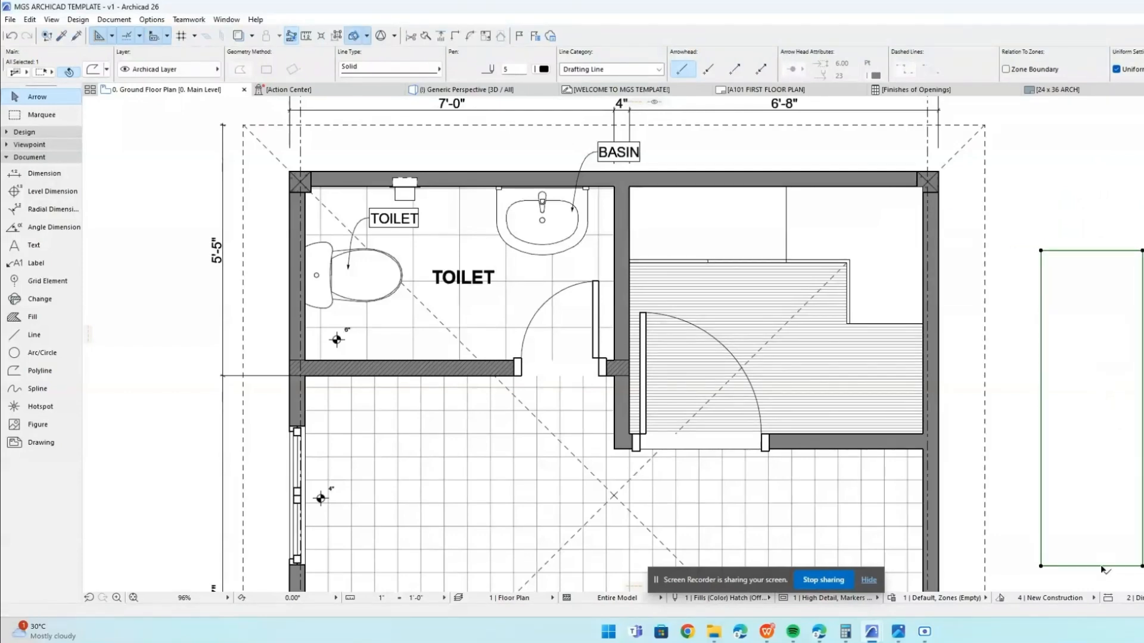
pyautogui.press('Delete')
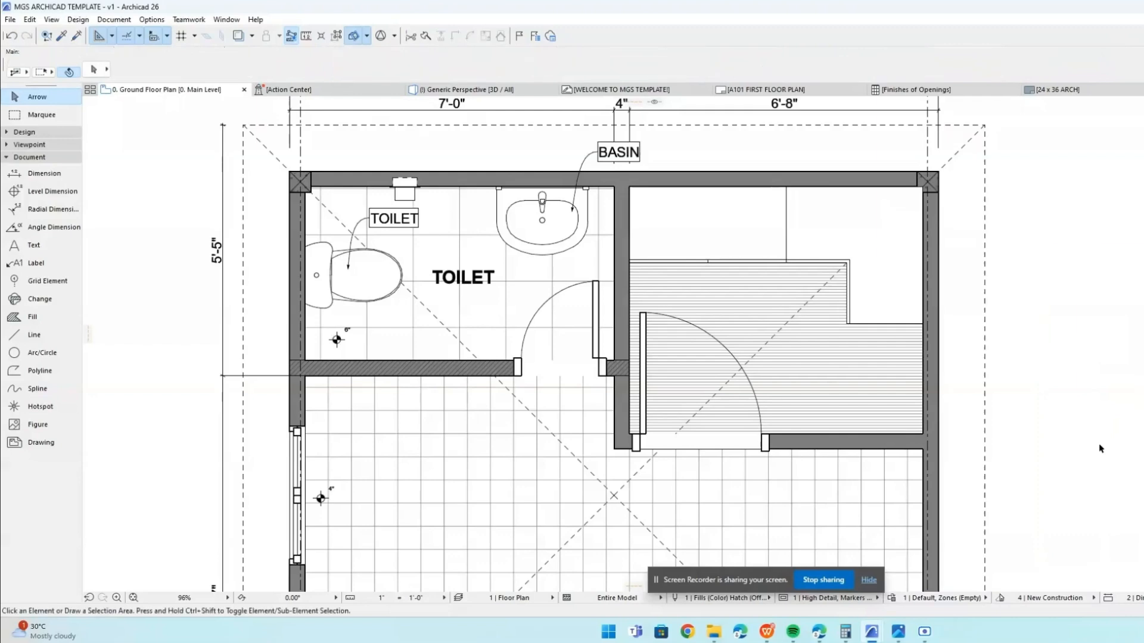
# Draw a sample spline with a wavy shape in the empty area beyond grid line B and delete it.
pyautogui.click(36, 390)
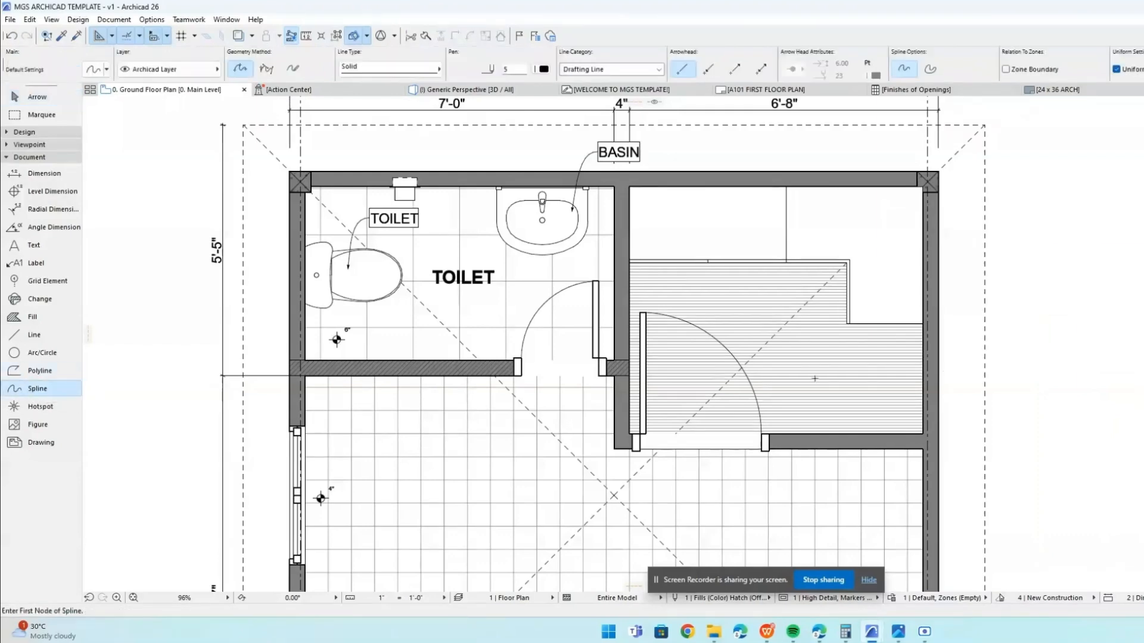
pyautogui.click(1022, 347)
pyautogui.click(1096, 271)
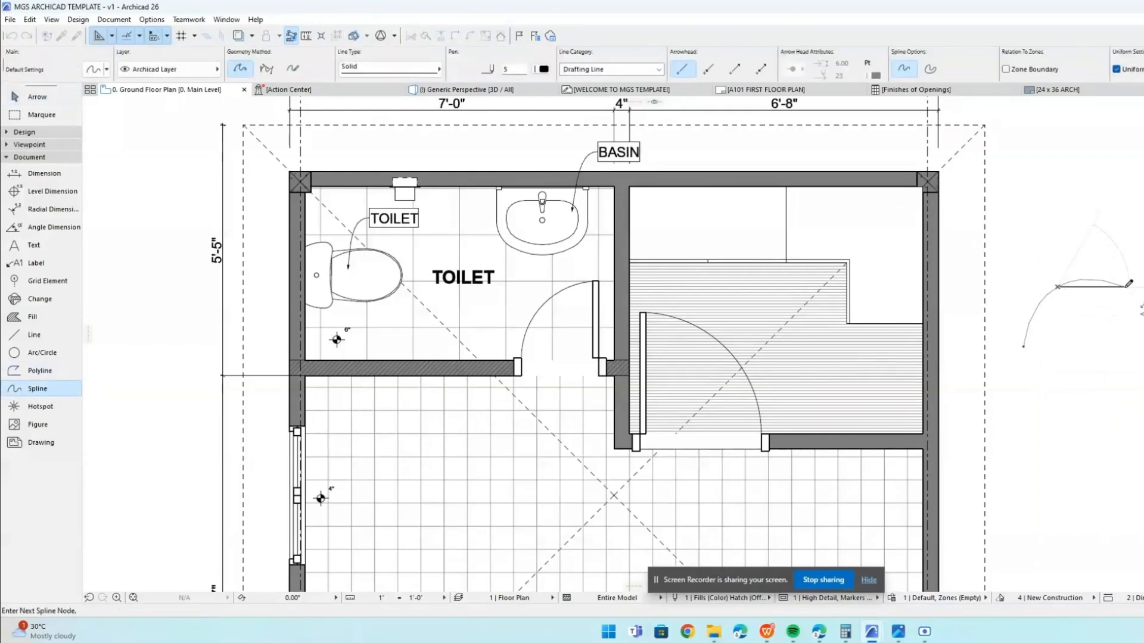
pyautogui.click(1123, 360)
pyautogui.doubleClick(1143, 376)
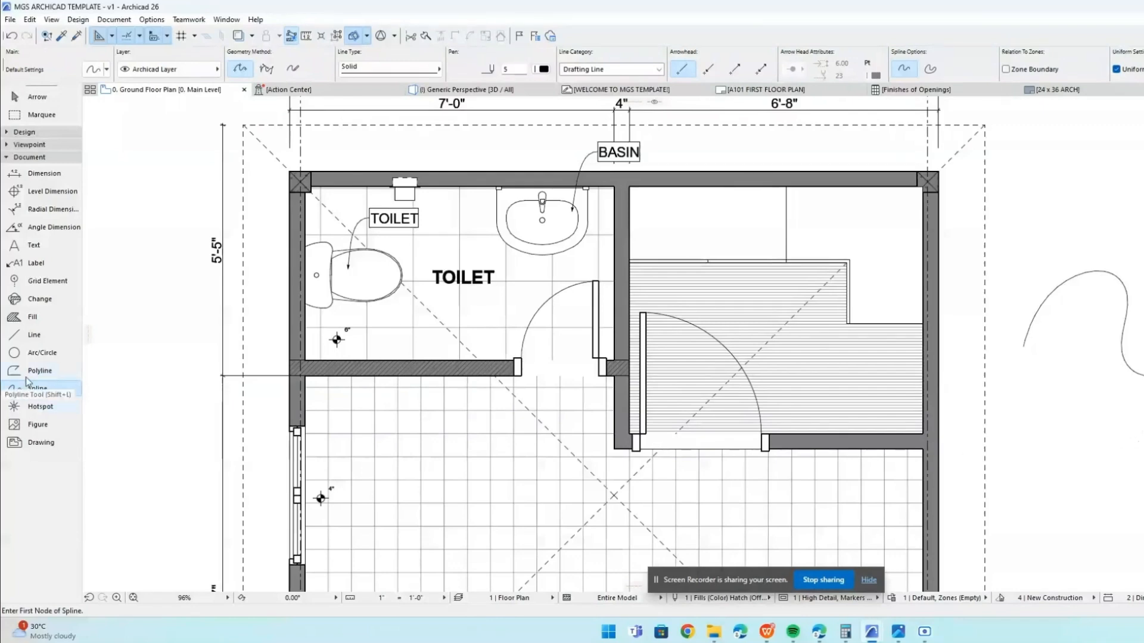
pyautogui.press('Escape')
pyautogui.click(1124, 289)
pyautogui.press('Delete')
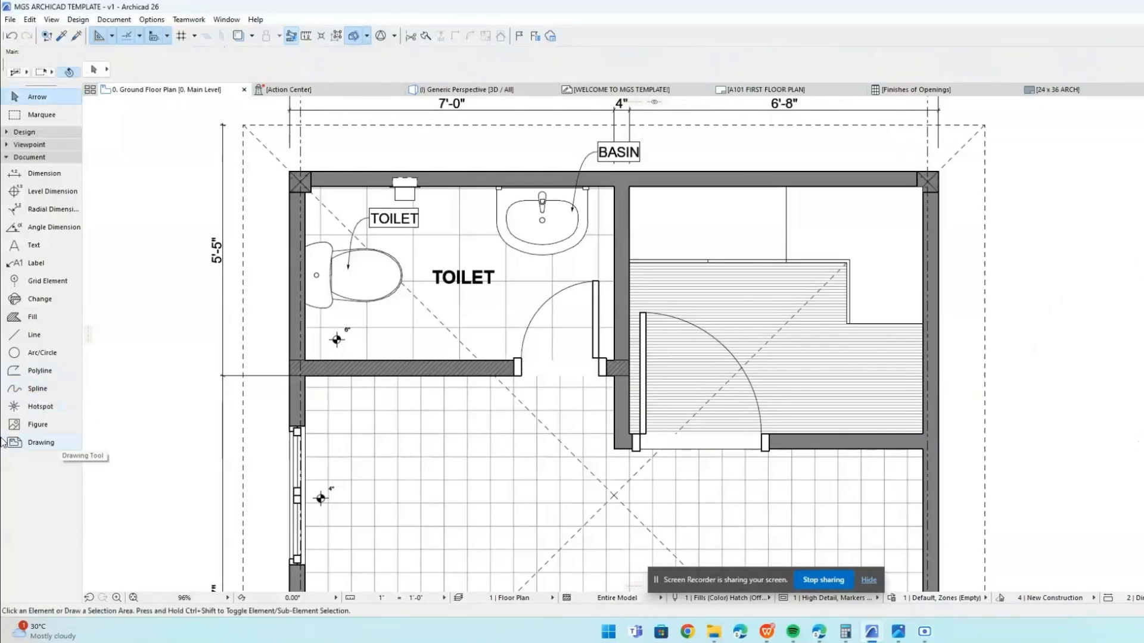
# Place a hotspot outside the building beyond grid line B and draw a closed triangular polyline starting and ending at it.
pyautogui.click(40, 406)
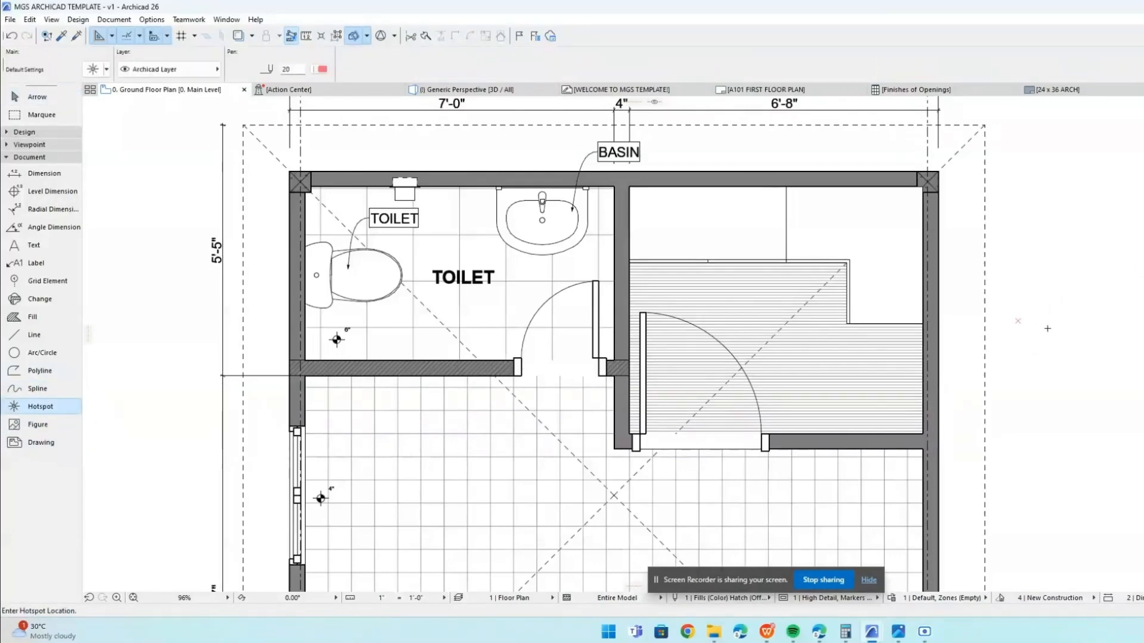
pyautogui.click(36, 336)
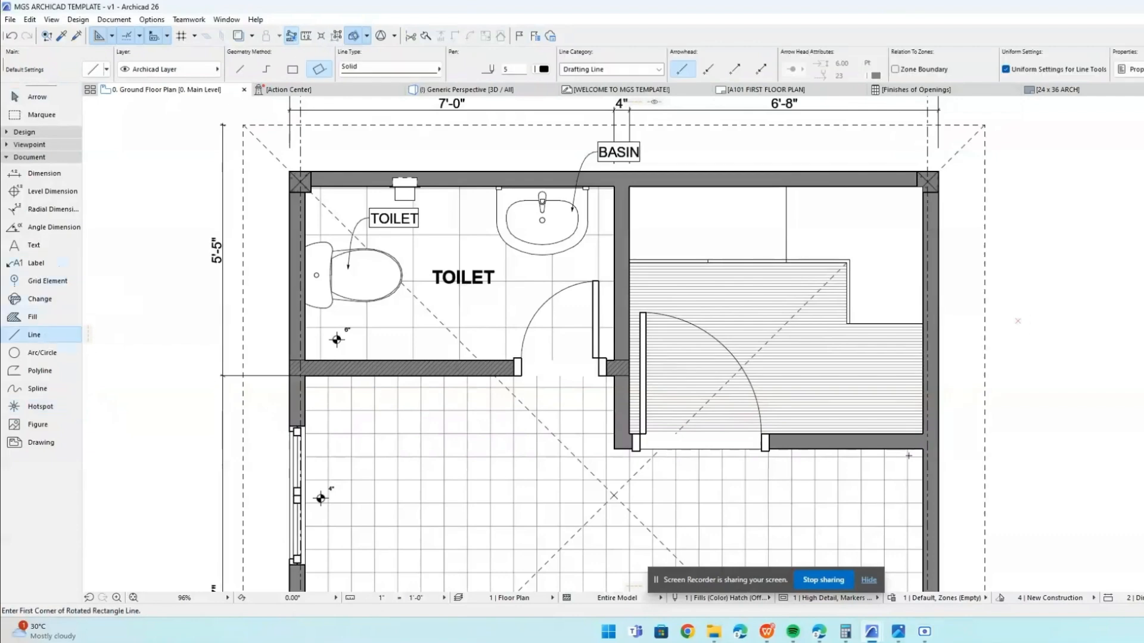
pyautogui.click(40, 406)
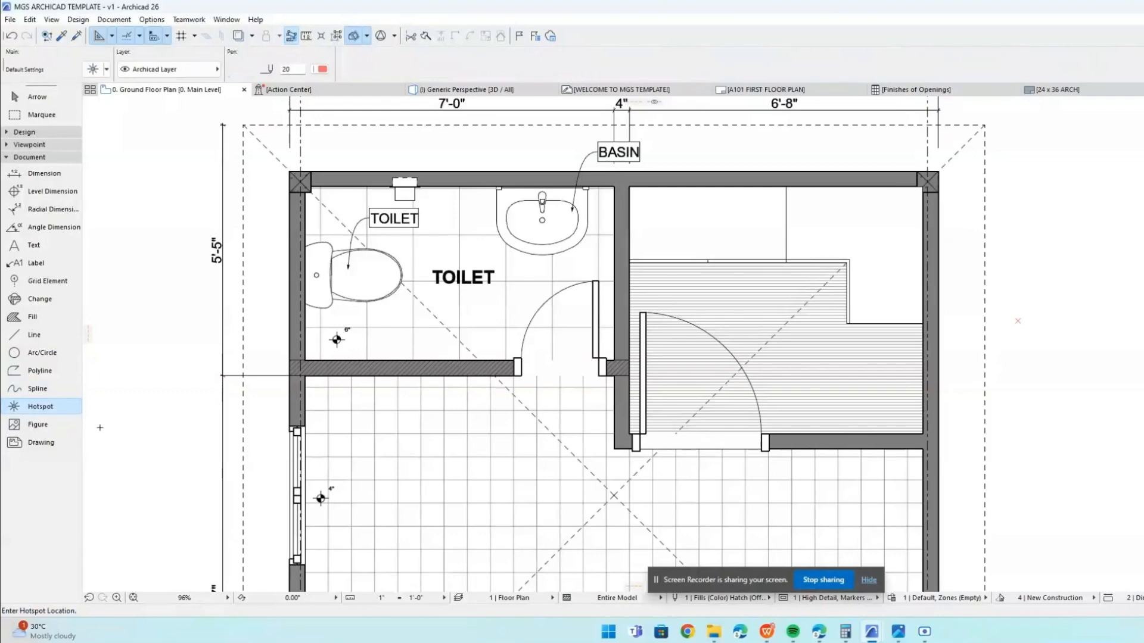
pyautogui.click(34, 335)
pyautogui.click(39, 374)
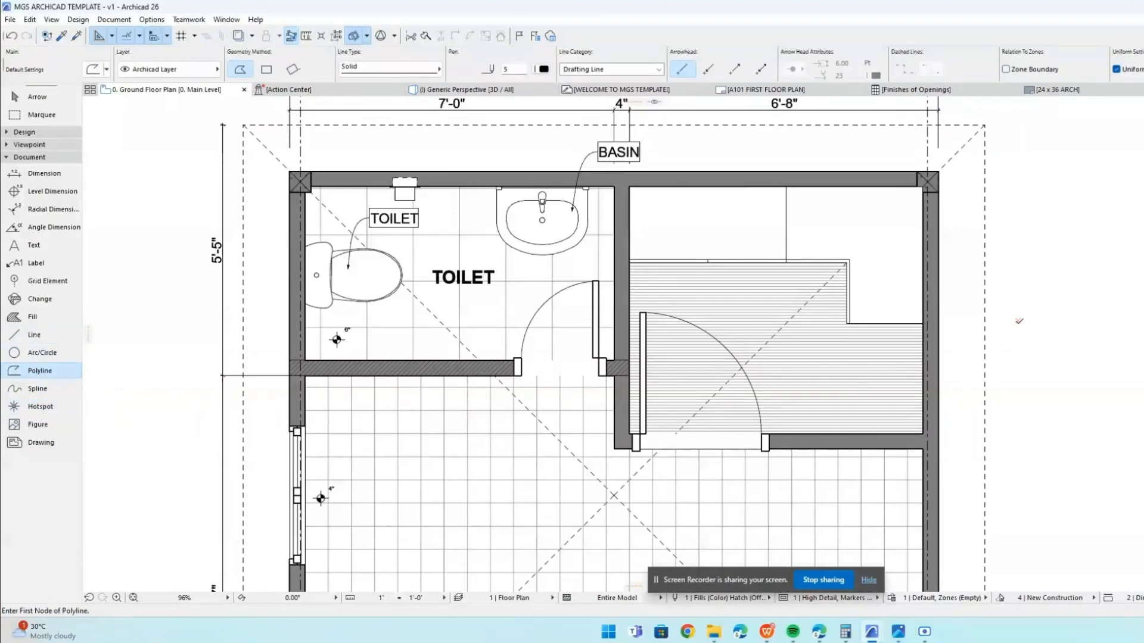
pyautogui.click(1018, 320)
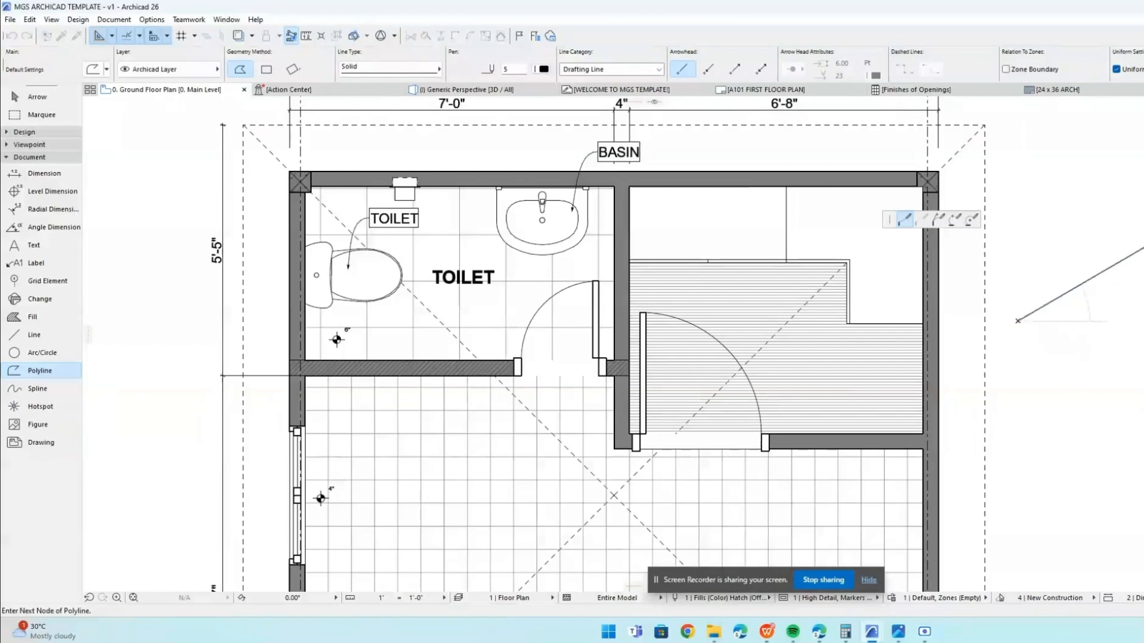
pyautogui.click(1017, 321)
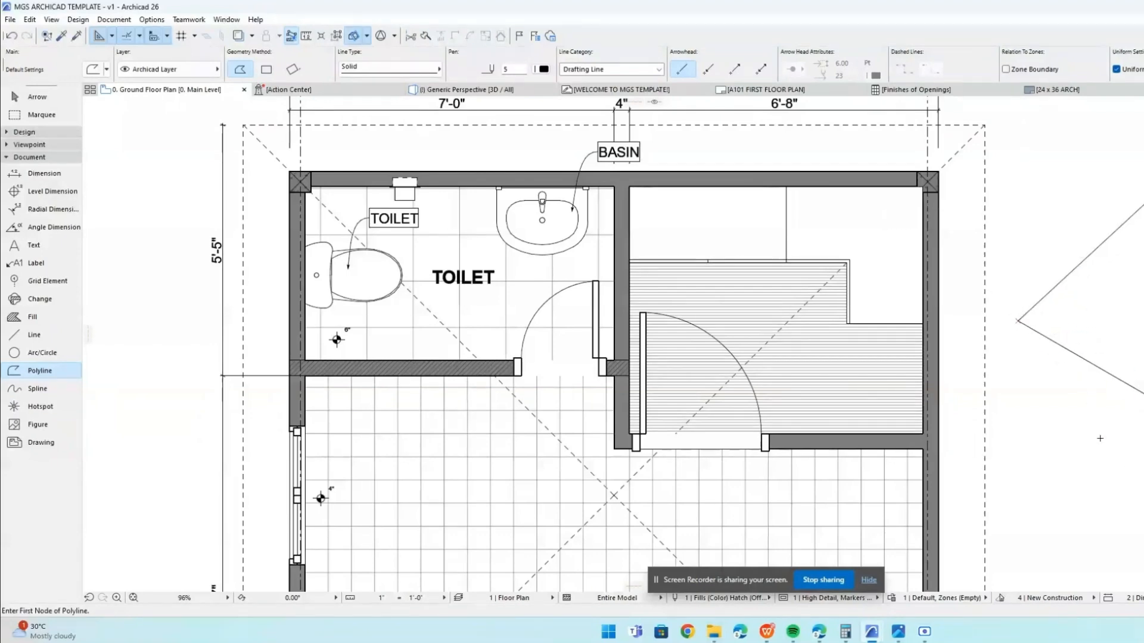
# Place a sample figure with the Figure tool beside the triangle and delete the sample elements outside the building.
pyautogui.click(31, 425)
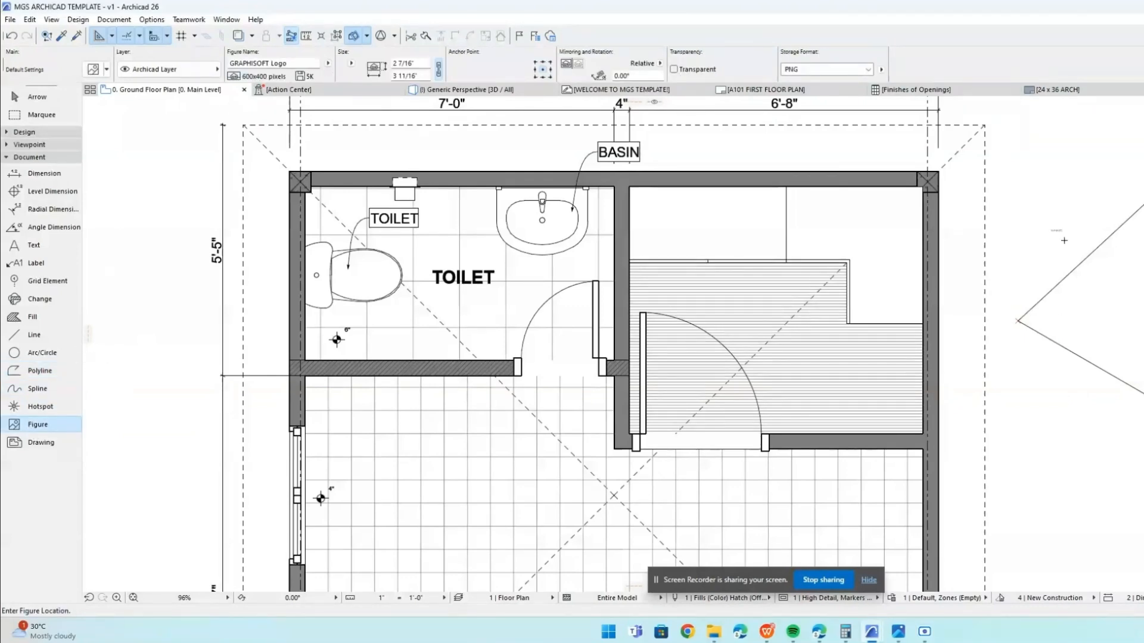
pyautogui.scroll(10, 1064, 228)
pyautogui.scroll(-6, 1061, 241)
pyautogui.press('Escape')
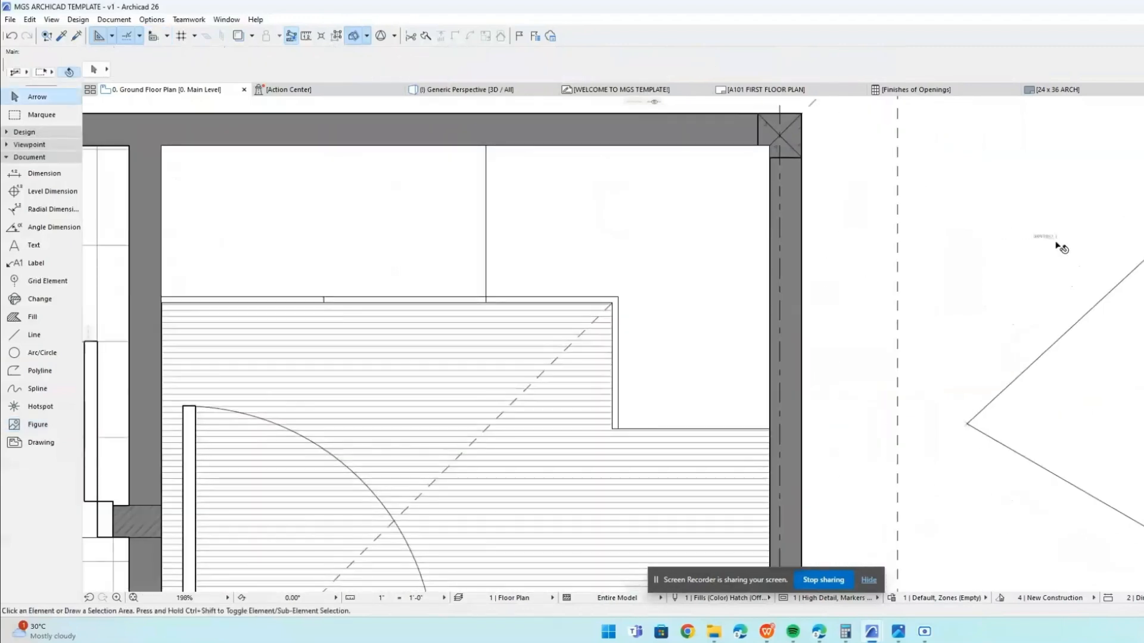
pyautogui.scroll(-6, 1050, 247)
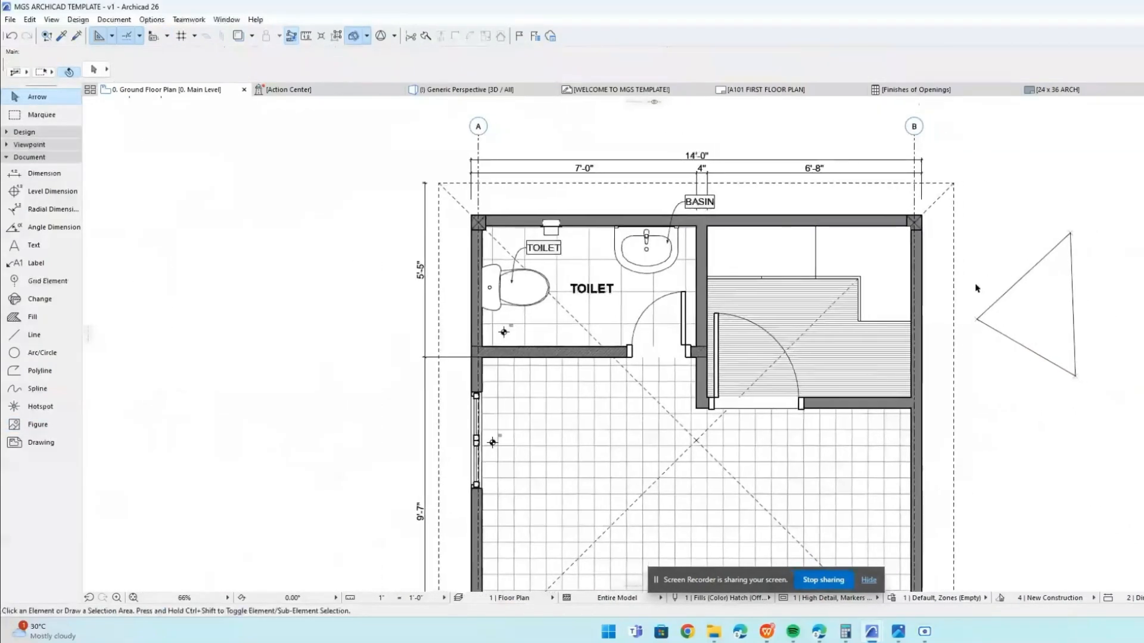
pyautogui.click(988, 401)
pyautogui.press('Delete')
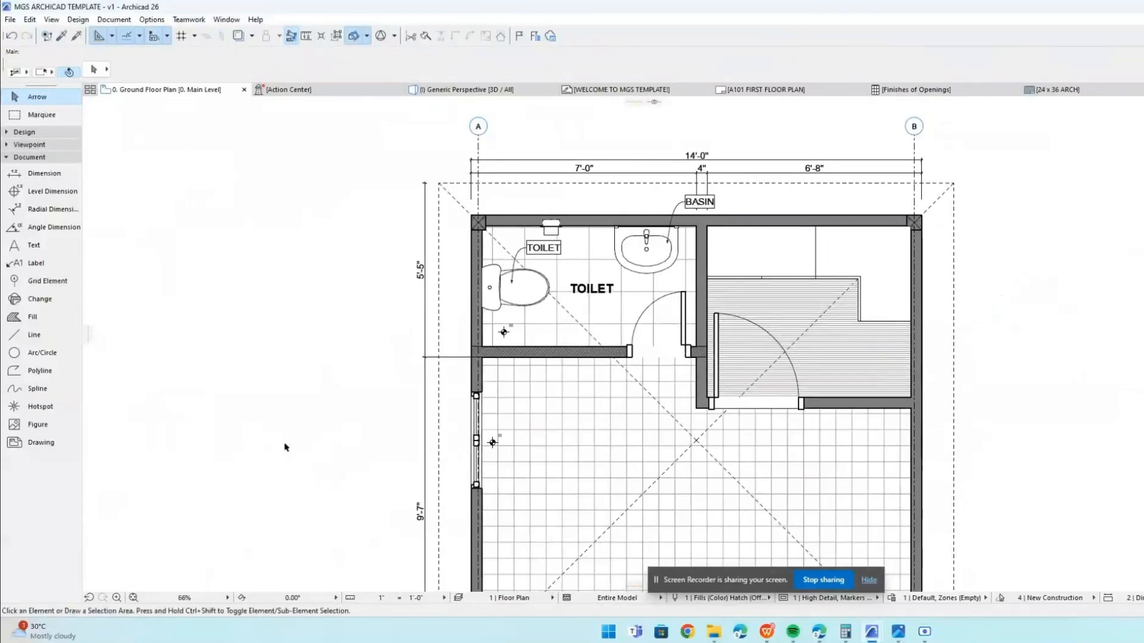
# Review the Drawing tool's favorites in the 3 | Documentation folder and close them without choosing one.
pyautogui.click(38, 448)
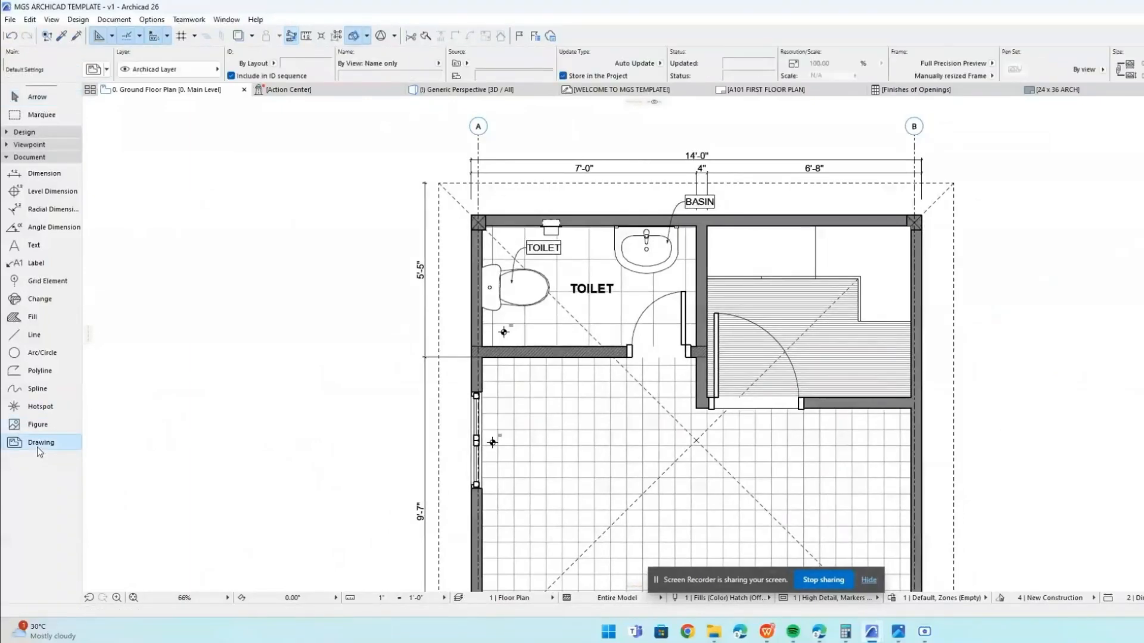
pyautogui.click(77, 444)
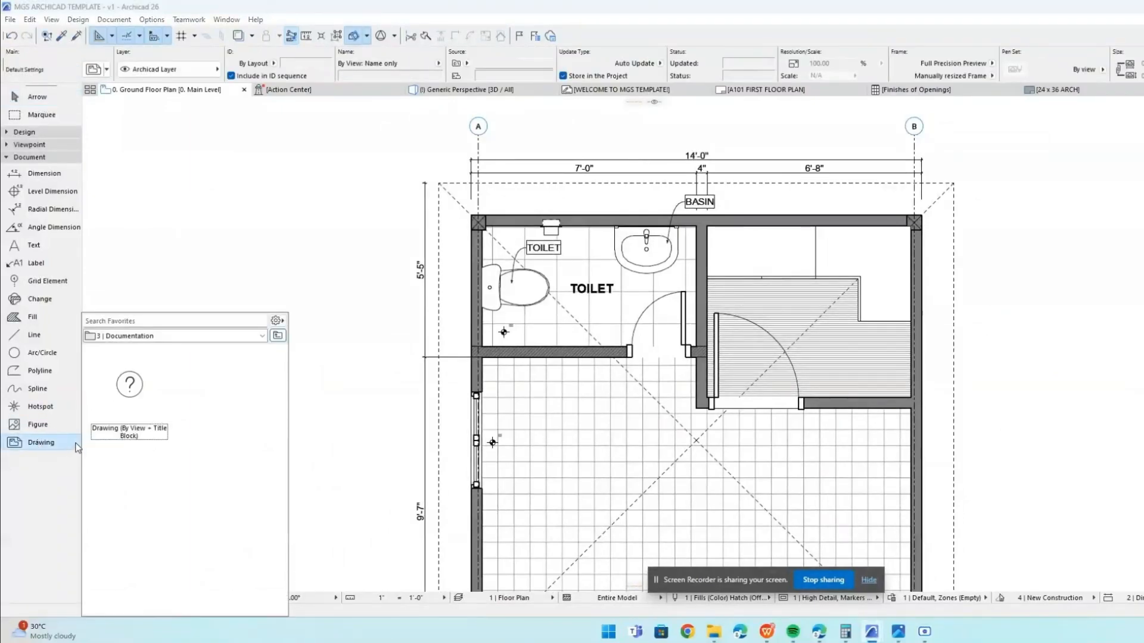
pyautogui.click(77, 445)
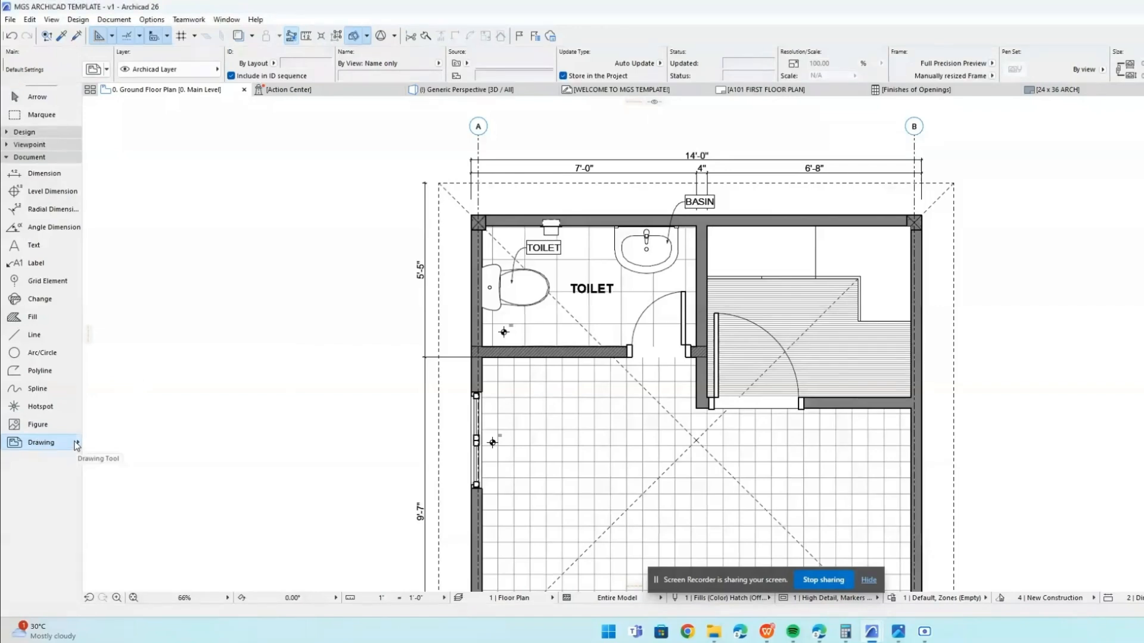
pyautogui.moveTo(967, 268)
pyautogui.mouseDown(button='middle')
pyautogui.moveTo(982, 228)
pyautogui.moveTo(981, 266)
pyautogui.mouseUp(button='middle')
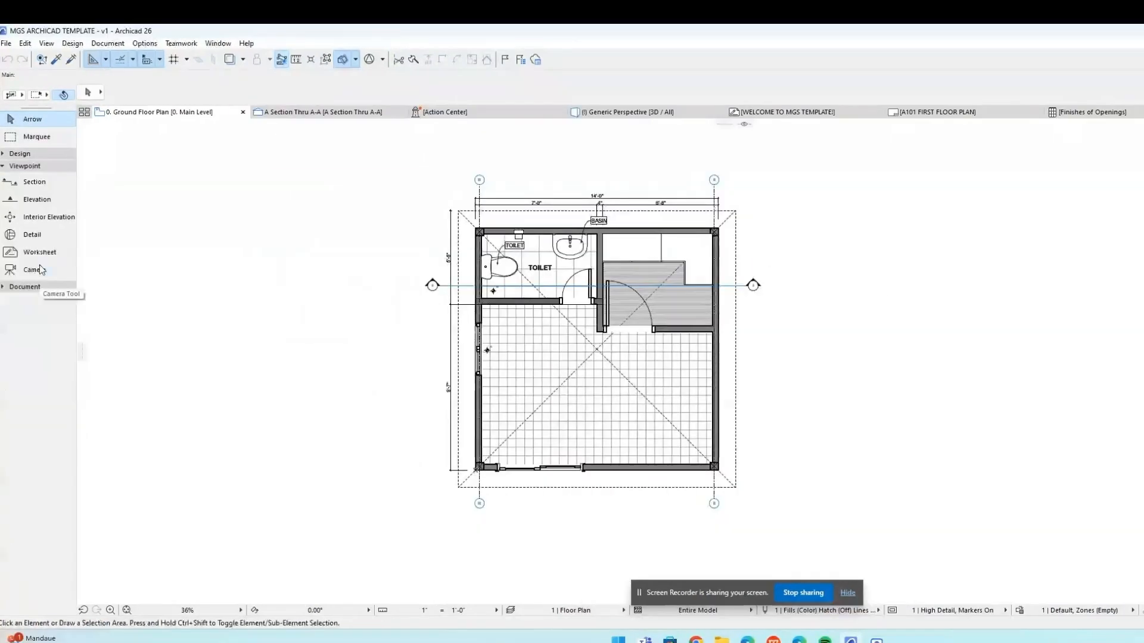
# Draw a horizontal FRONT ELEVATION line with ID 2 below the ground floor plan, facing the building.
pyautogui.click(37, 200)
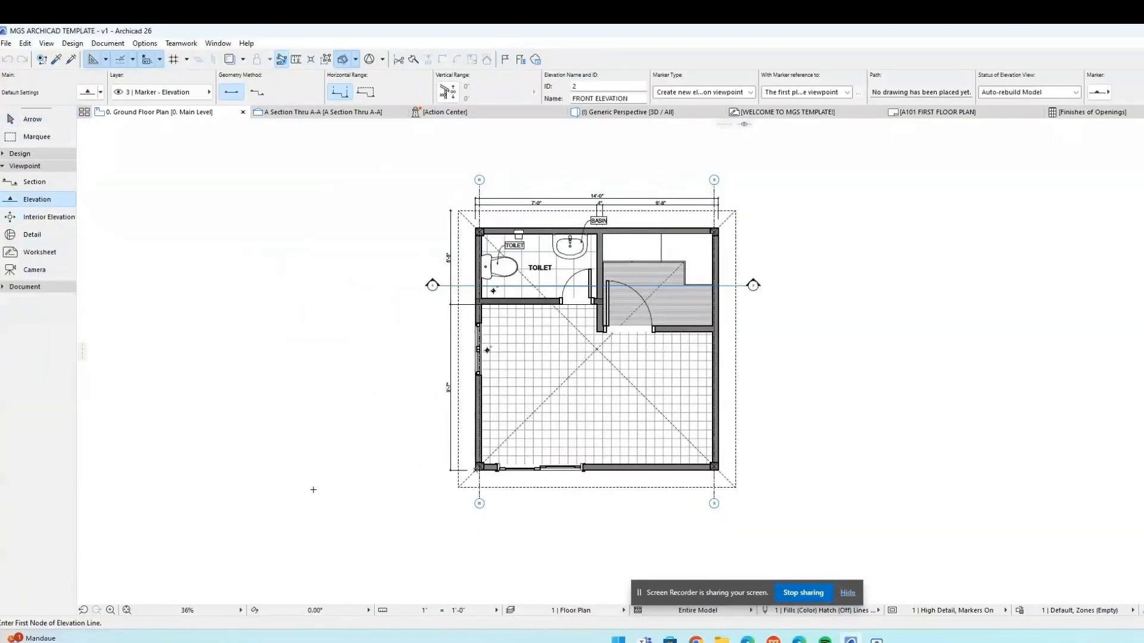
pyautogui.click(434, 534)
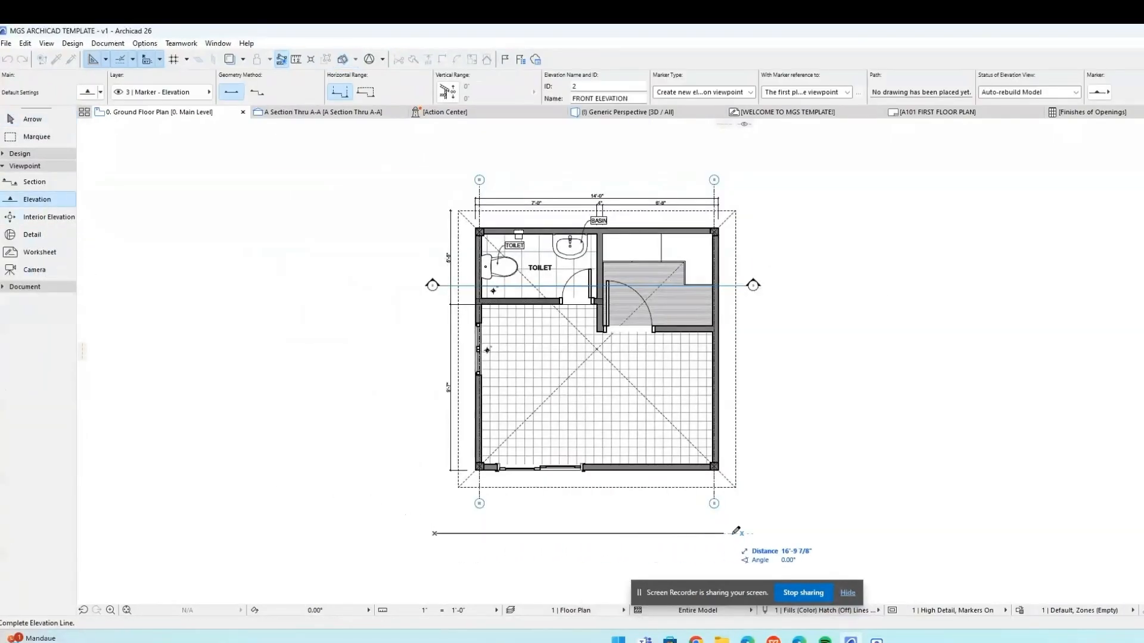
pyautogui.click(766, 531)
pyautogui.click(763, 503)
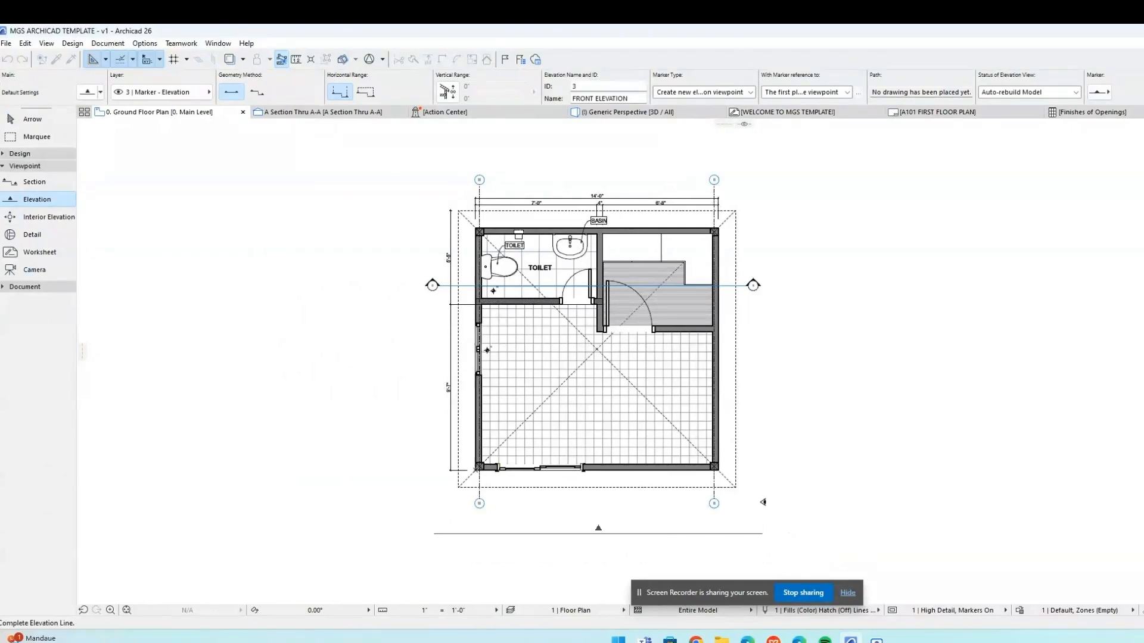
pyautogui.press('Escape')
# Open the front elevation view from its elevation line on the ground floor plan.
pyautogui.click(602, 534)
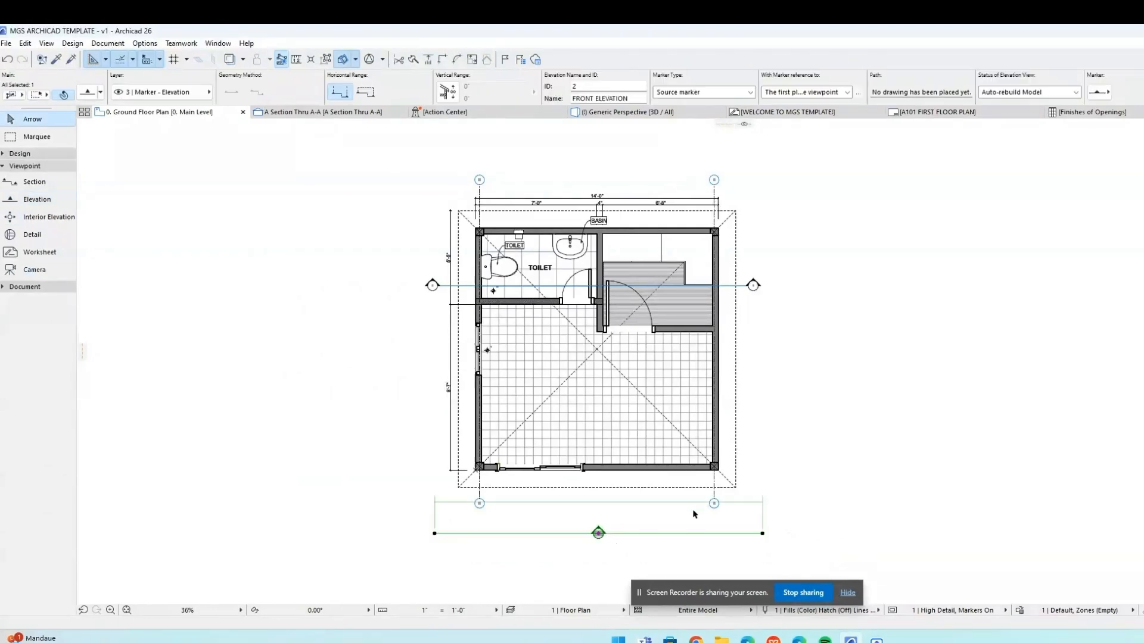
pyautogui.click(755, 505)
pyautogui.click(760, 154)
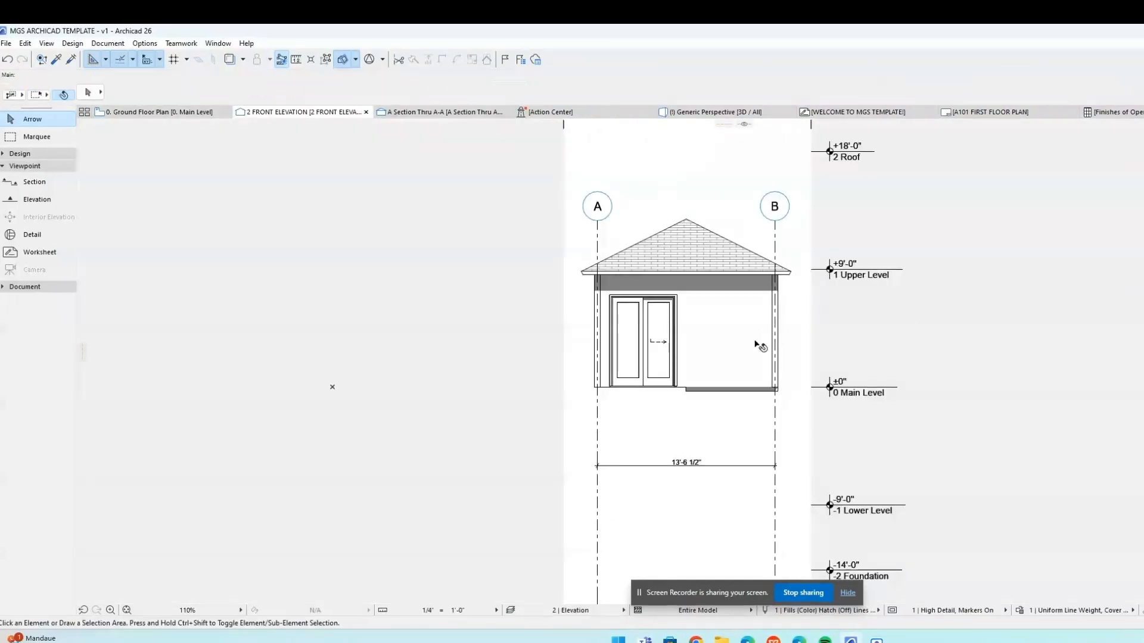
# Stretch grid line A upward above the roof in the front elevation and align the upper end of grid line B with it.
pyautogui.scroll(3, 739, 262)
pyautogui.click(539, 230)
pyautogui.moveTo(539, 230); pyautogui.dragTo(539, 170)
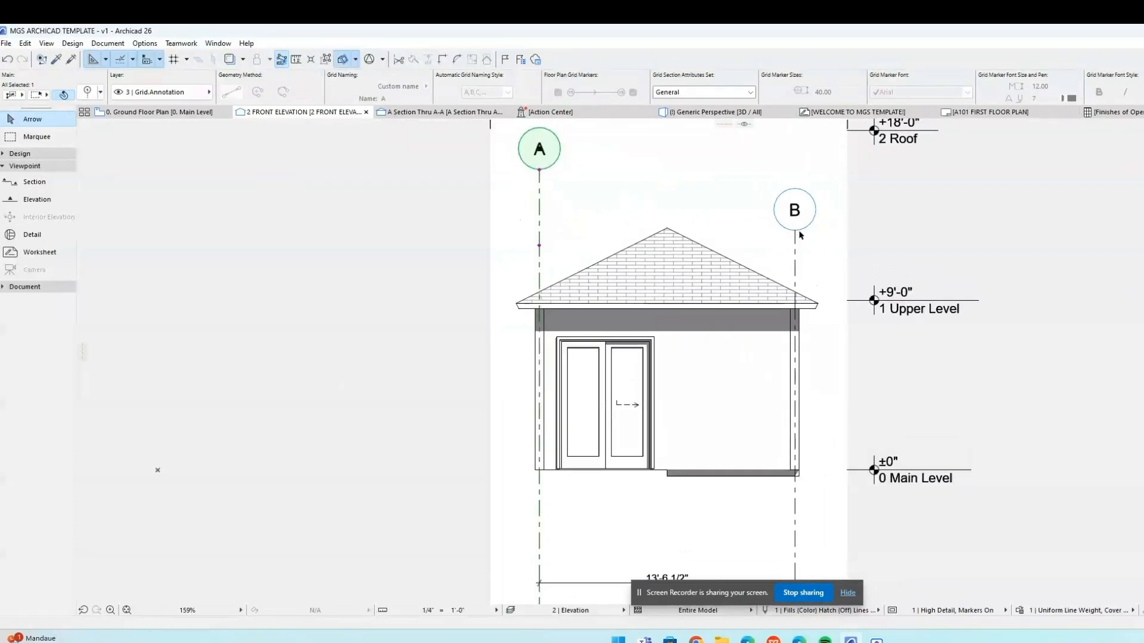
pyautogui.click(795, 235)
pyautogui.click(794, 231)
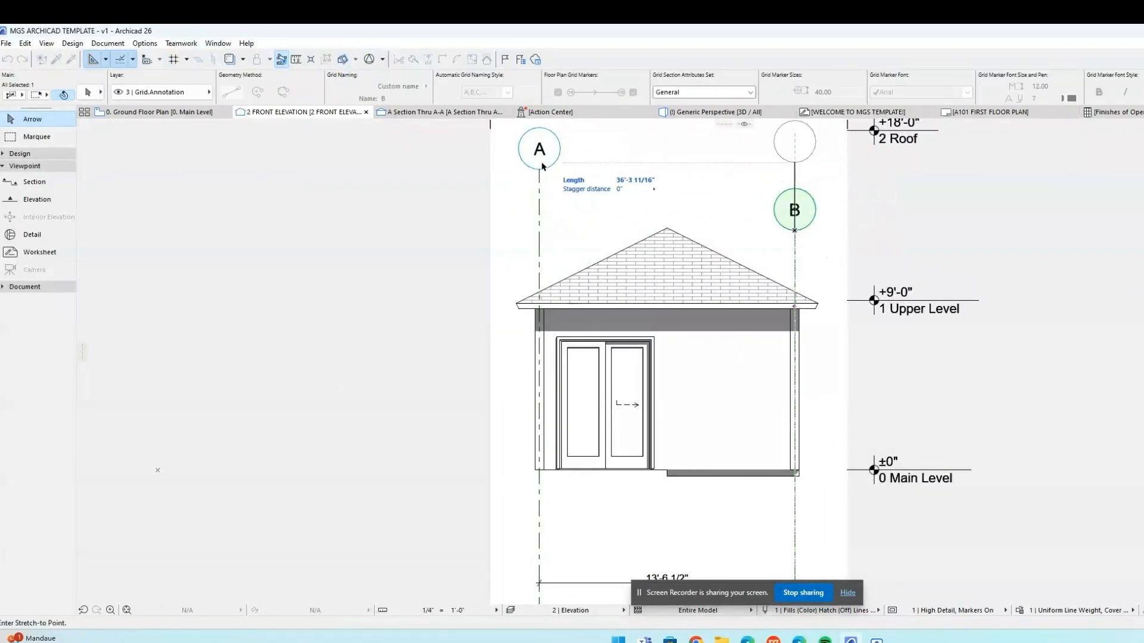
pyautogui.click(560, 166)
pyautogui.click(291, 348)
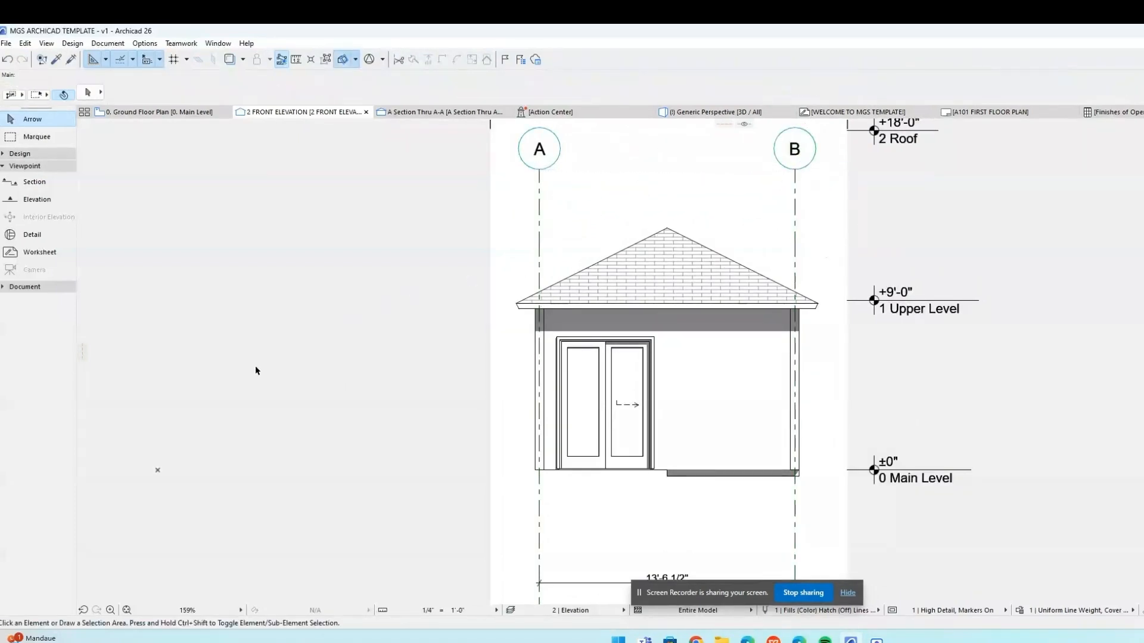
# Attach a leader label to the roof slope beside grid line B in the front elevation.
pyautogui.click(35, 287)
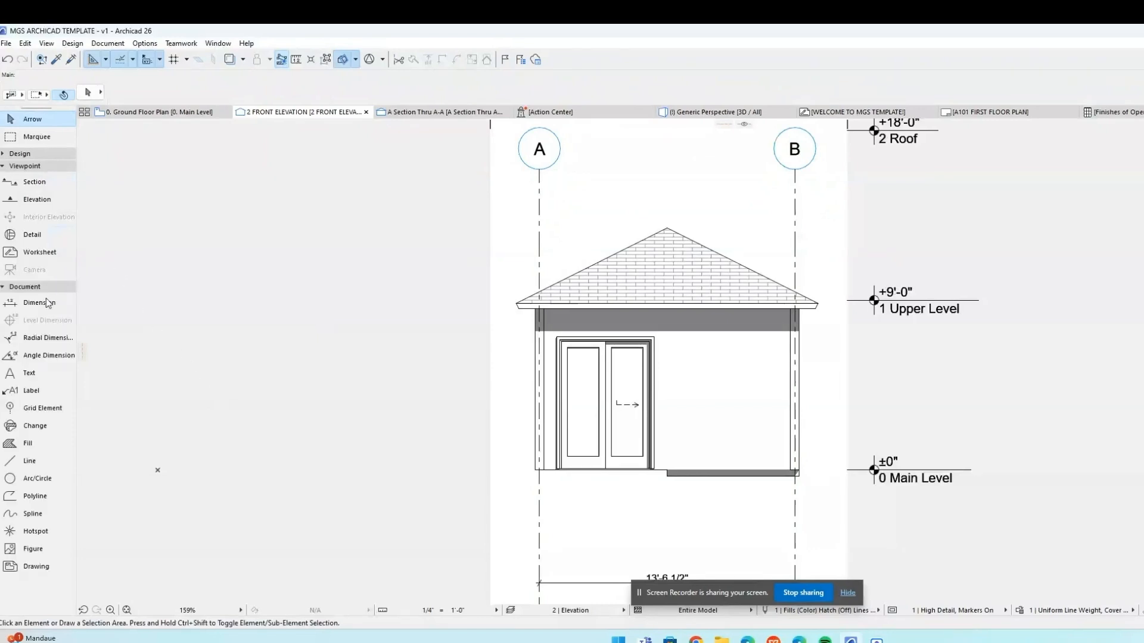
pyautogui.click(30, 390)
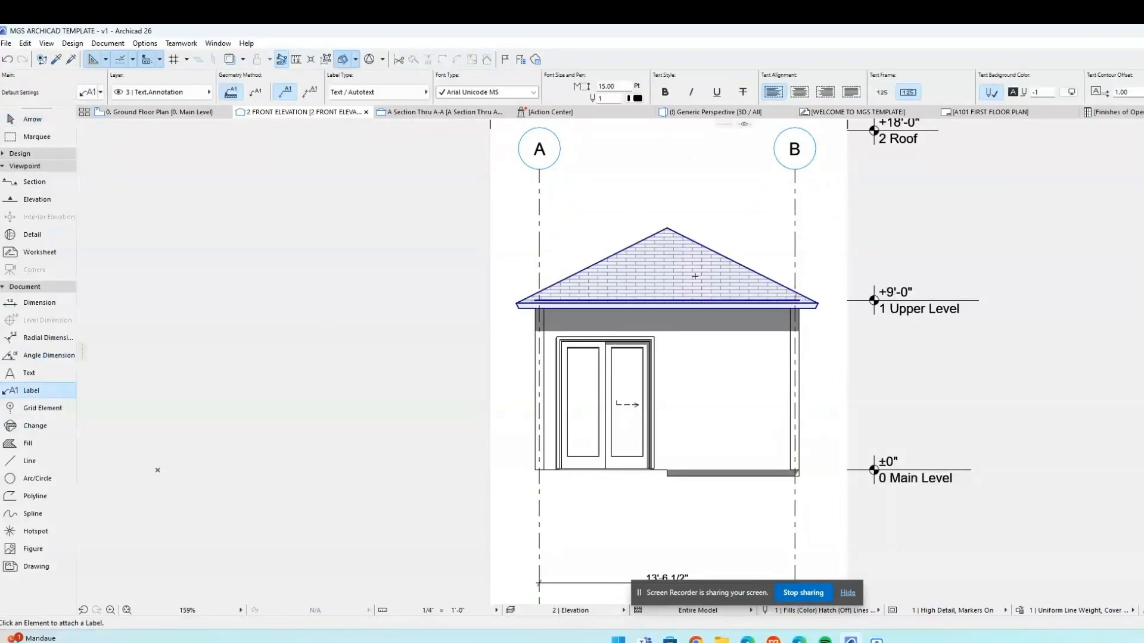
pyautogui.click(728, 266)
pyautogui.scroll(1, 792, 240)
pyautogui.moveTo(793, 240); pyautogui.dragTo(788, 281, button='middle')
pyautogui.press('Escape')
# Change the text shown in the roof's label to "roof shingles".
pyautogui.click(680, 307)
pyautogui.scroll(-5, 572, 89)
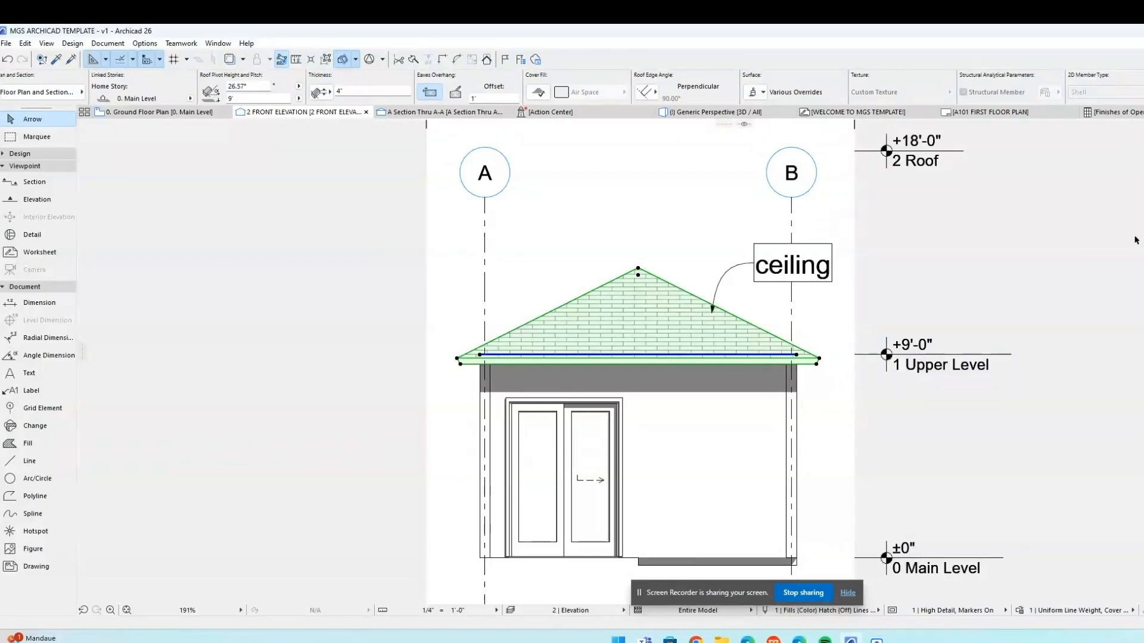
pyautogui.click(1054, 282)
# Set the font size of the roof shingles label to 7 pt.
pyautogui.click(773, 251)
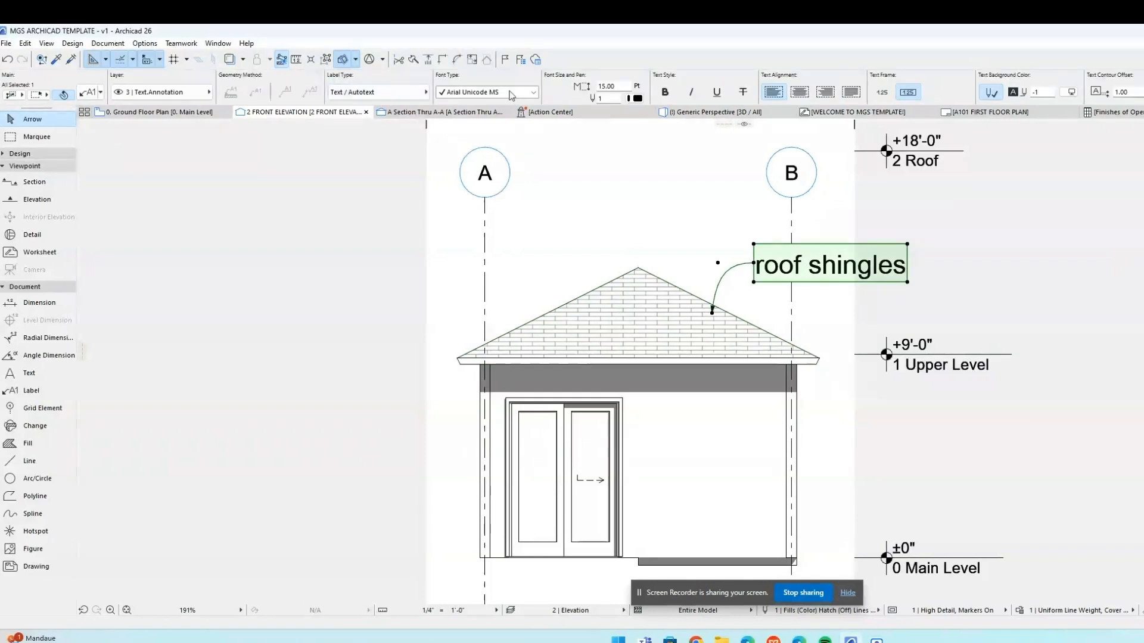
pyautogui.doubleClick(619, 87)
pyautogui.write('7')
pyautogui.press('Return')
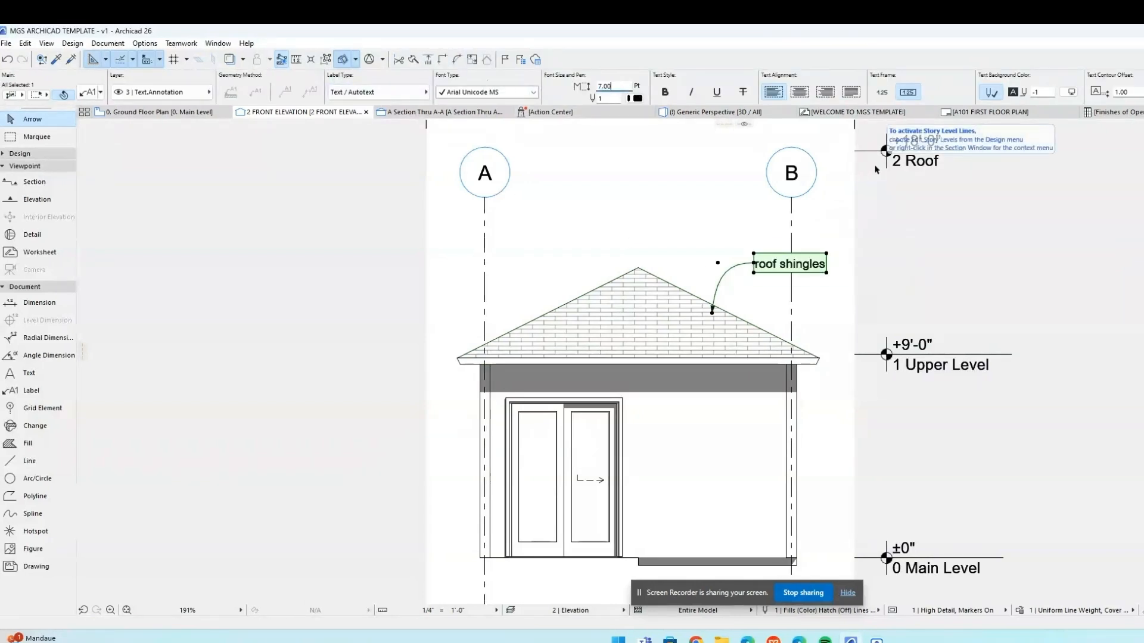
# Move the roof shingles label's text outside grid line B and shift its arrow point lower on the roof slope.
pyautogui.click(763, 269)
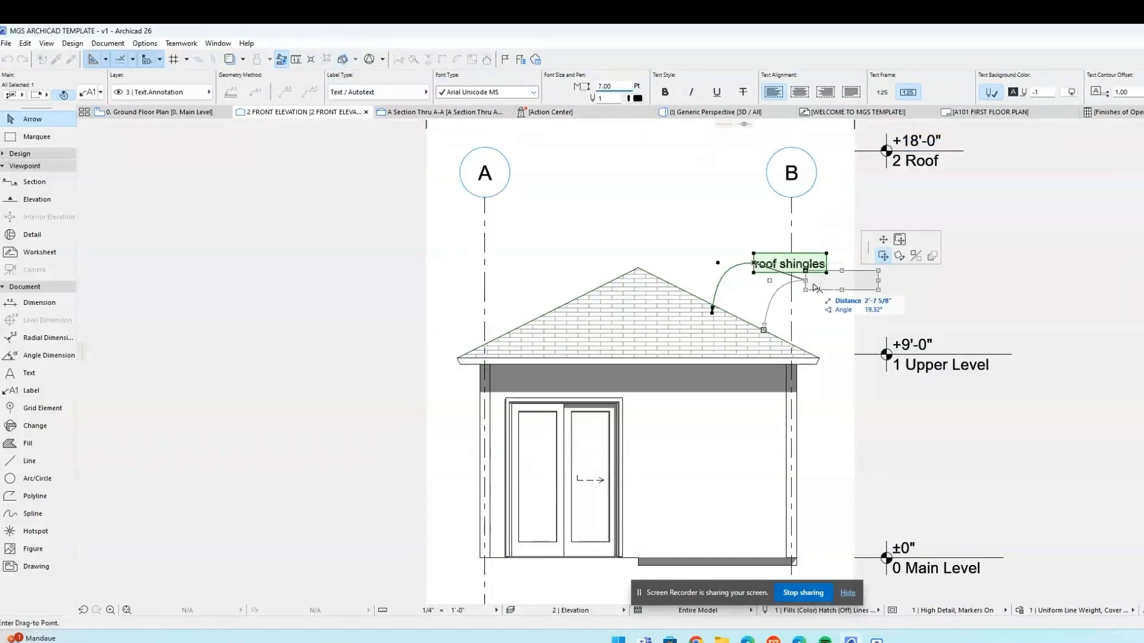
pyautogui.click(882, 240)
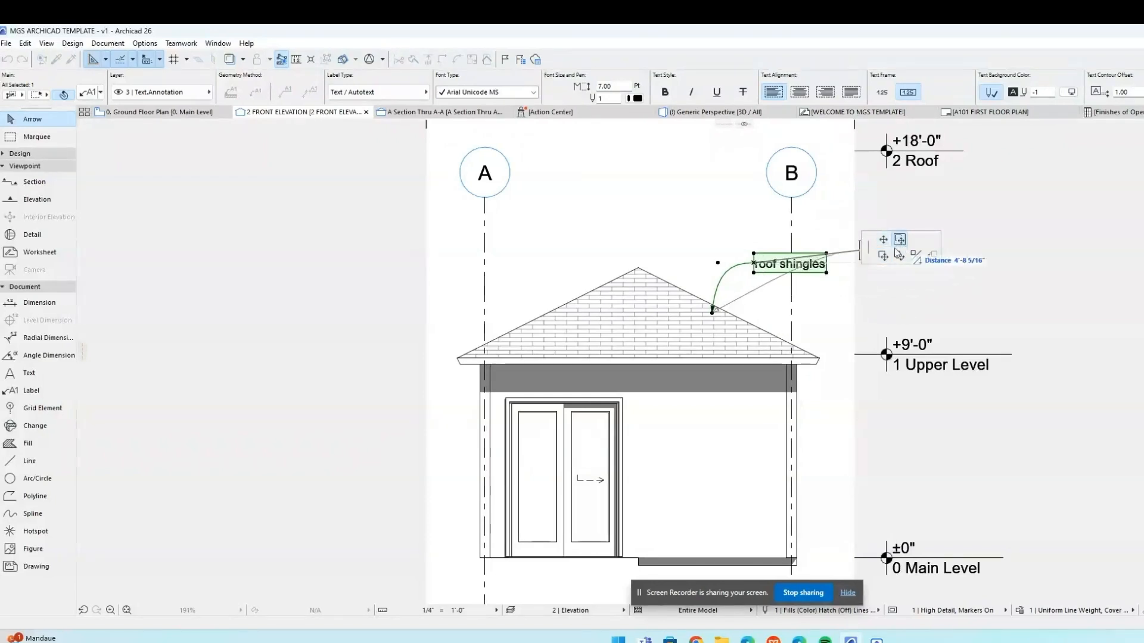
pyautogui.click(833, 263)
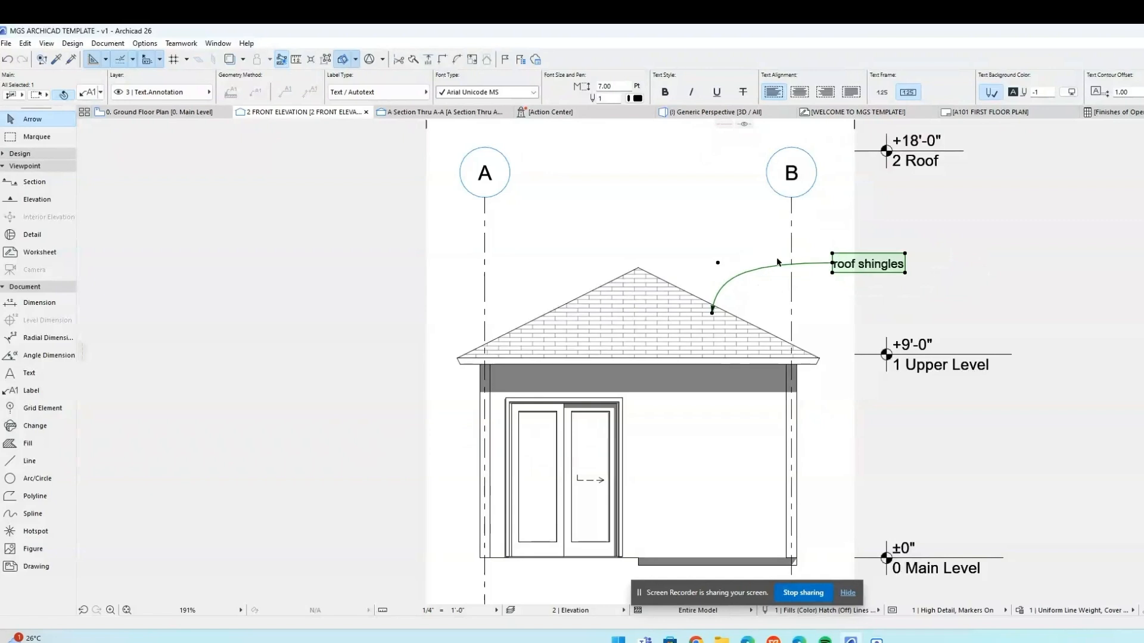
pyautogui.click(712, 313)
pyautogui.click(745, 334)
pyautogui.press('Escape')
pyautogui.scroll(-1, 726, 274)
pyautogui.scroll(-1, 726, 275)
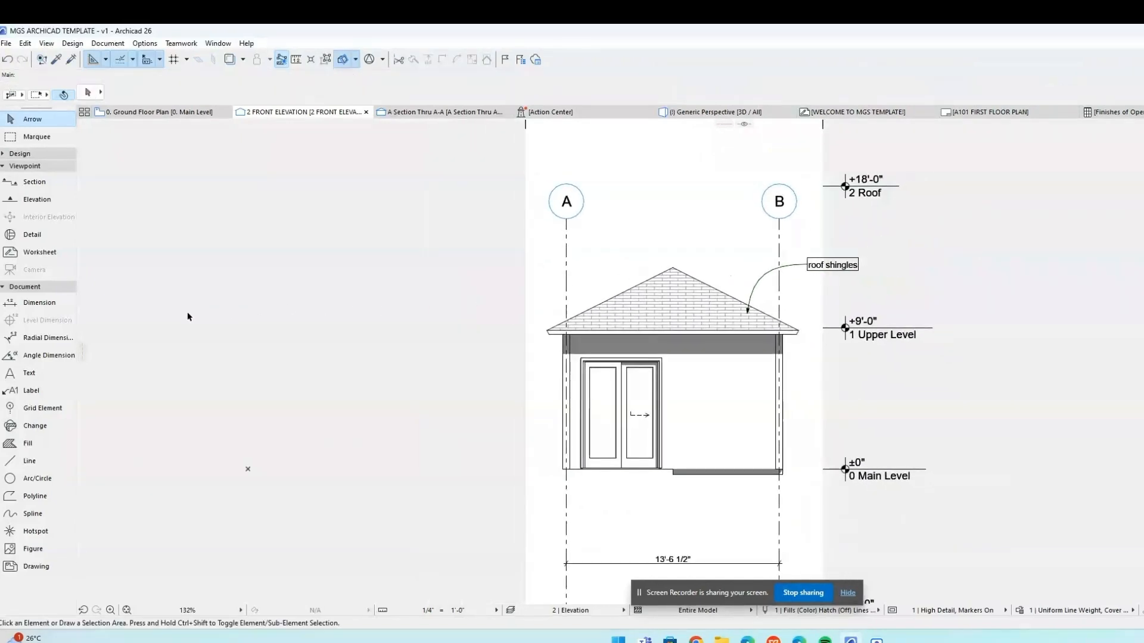
# Dimension the distance between grid lines A and B, placing the dimension line above the roof.
pyautogui.click(59, 307)
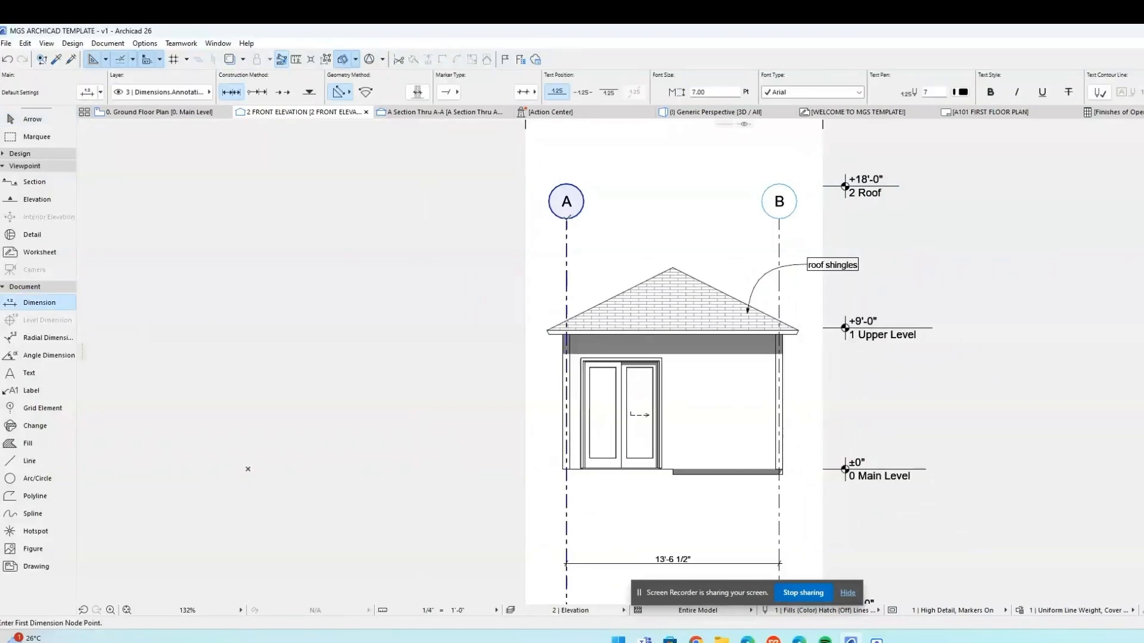
pyautogui.click(566, 218)
pyautogui.doubleClick(782, 217)
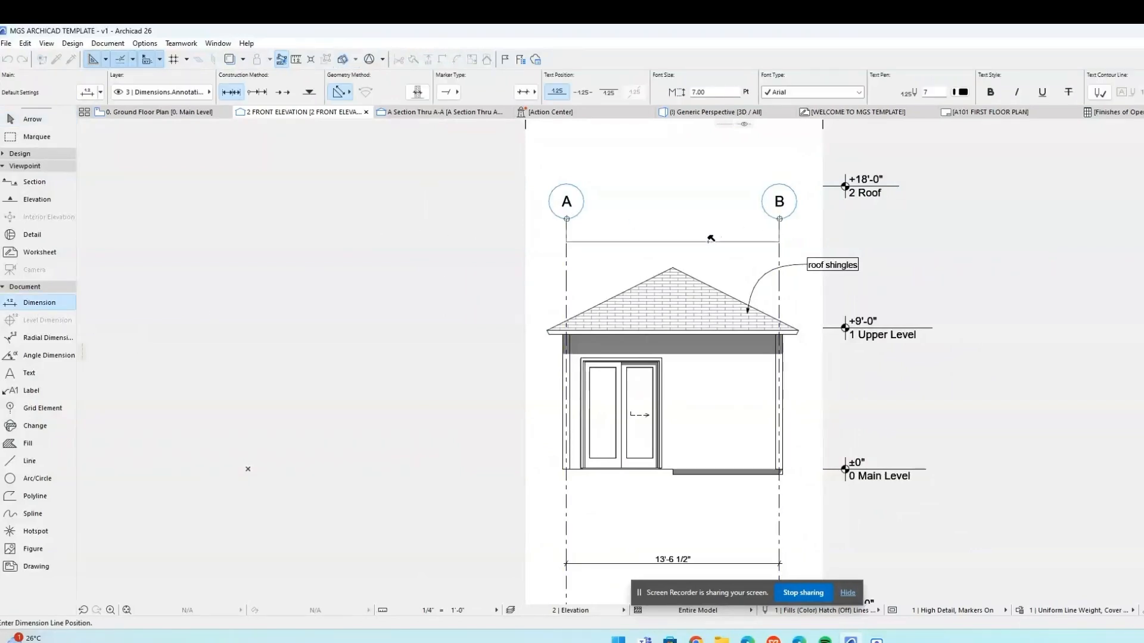
pyautogui.click(708, 241)
# Dimension the building height from the roof ridge to the wall base, placing the vertical dimension outside grid line A.
pyautogui.click(673, 268)
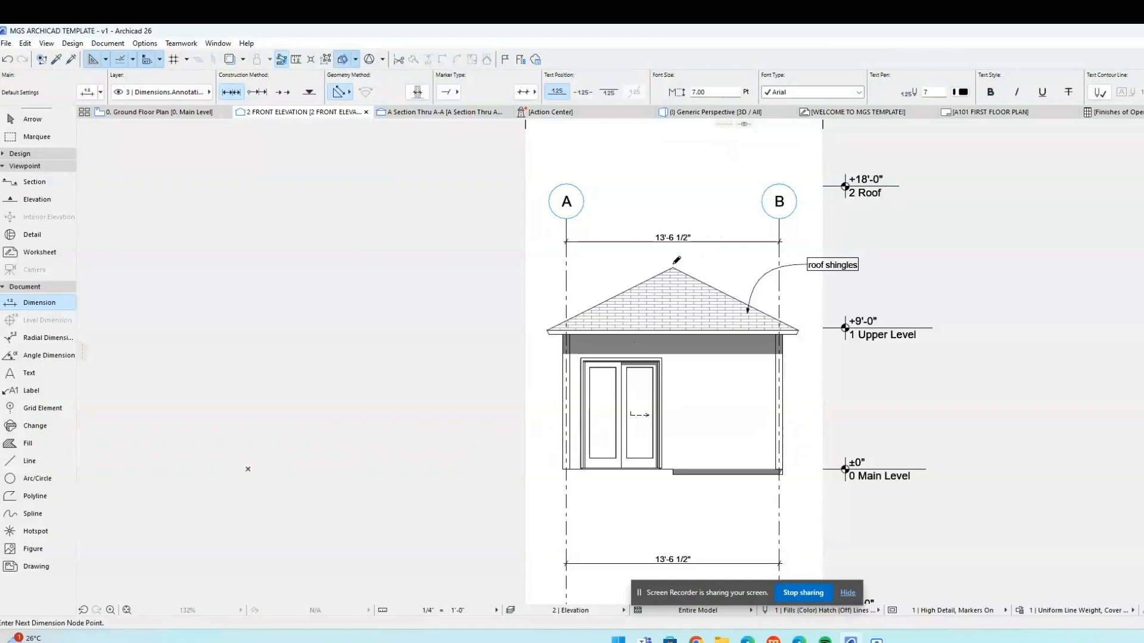
pyautogui.doubleClick(566, 469)
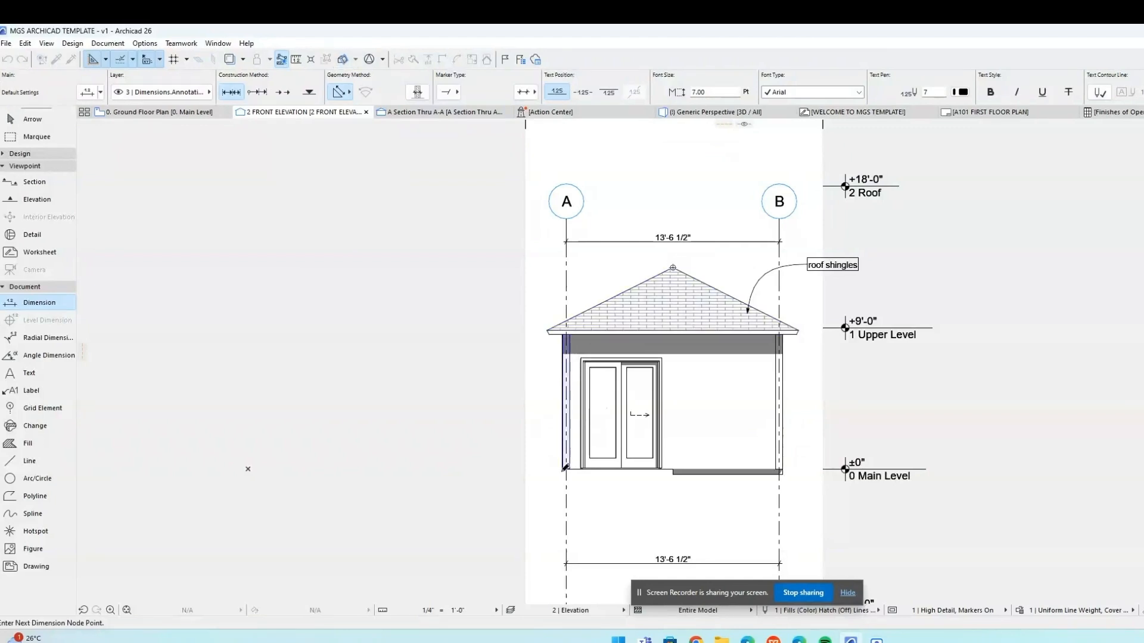
pyautogui.click(539, 409)
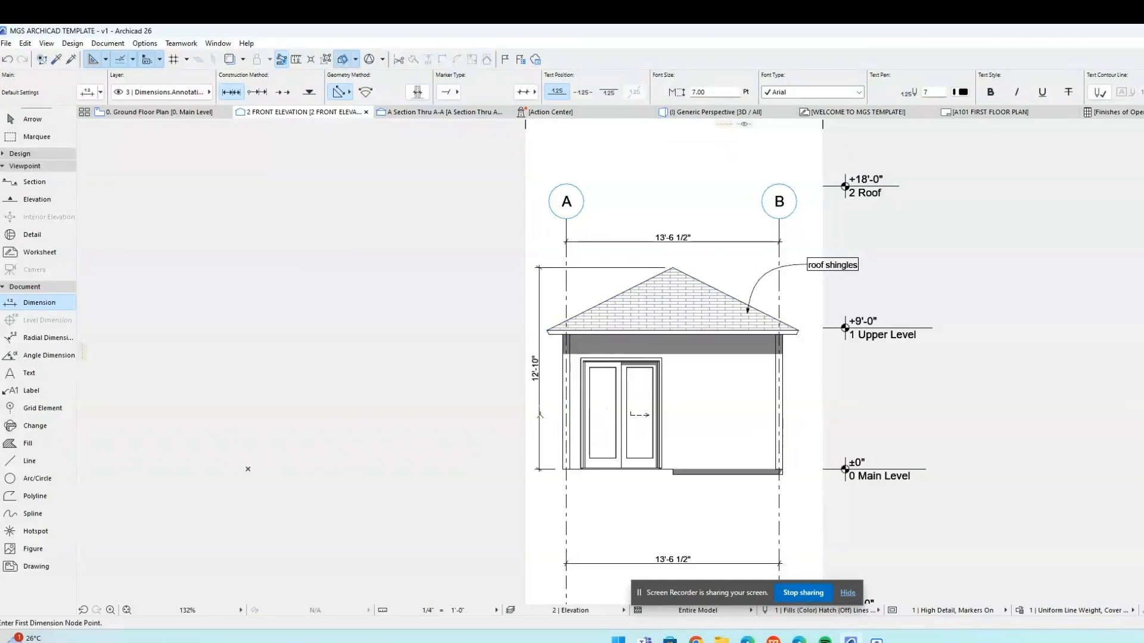
pyautogui.press('Escape')
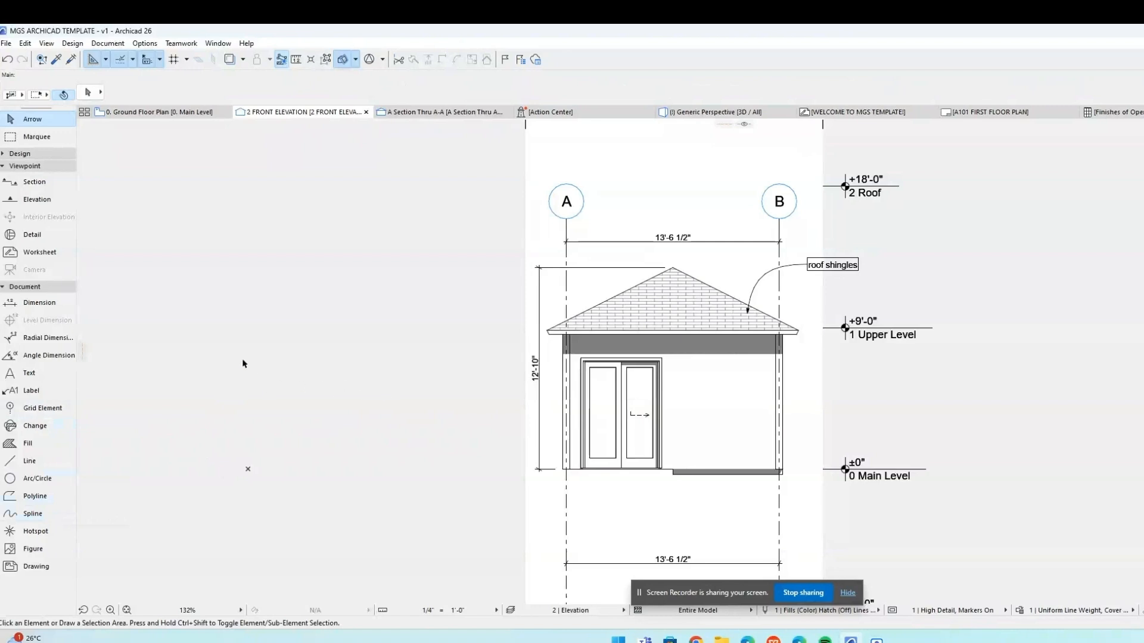
# Return to the ground floor plan and open the selection settings of the FRONT ELEVATION line below the building.
pyautogui.click(72, 200)
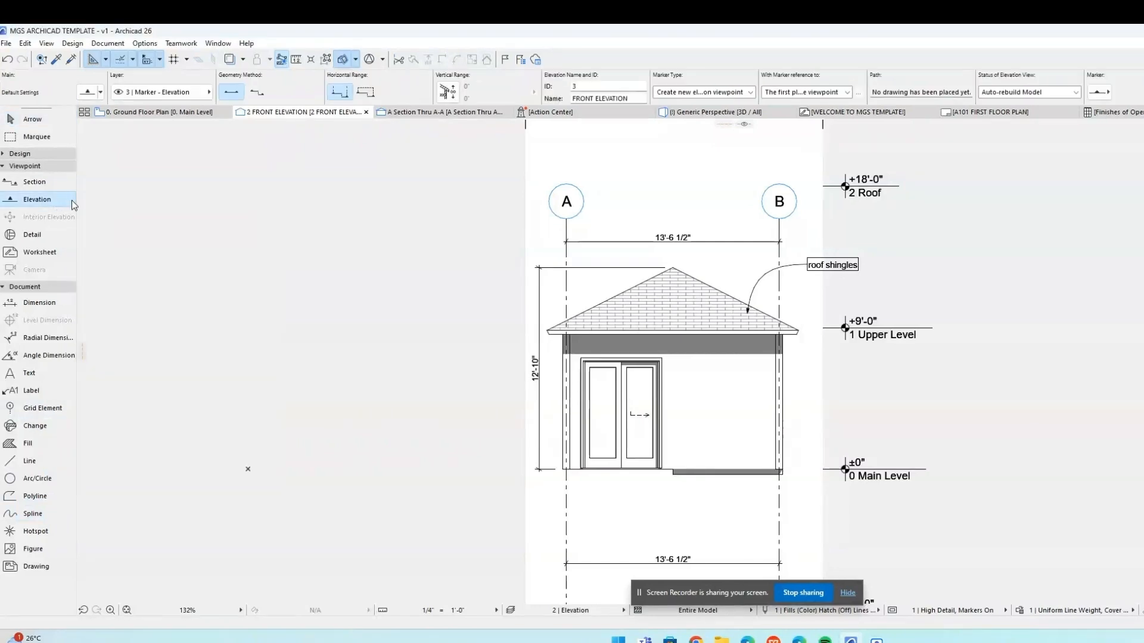
pyautogui.click(158, 112)
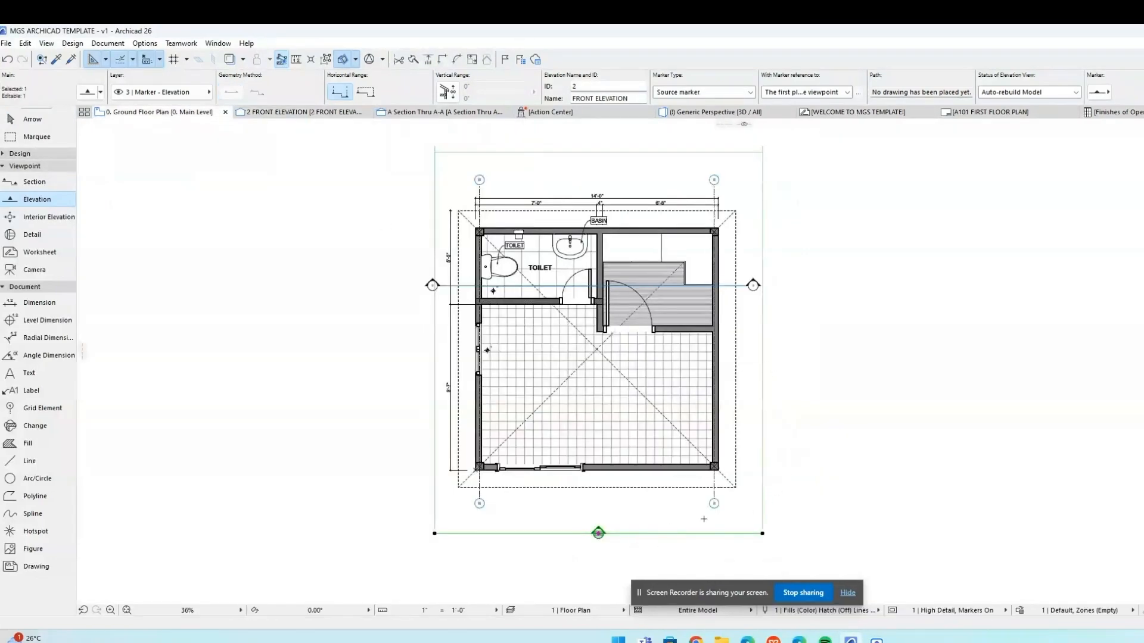
pyautogui.rightClick(595, 536)
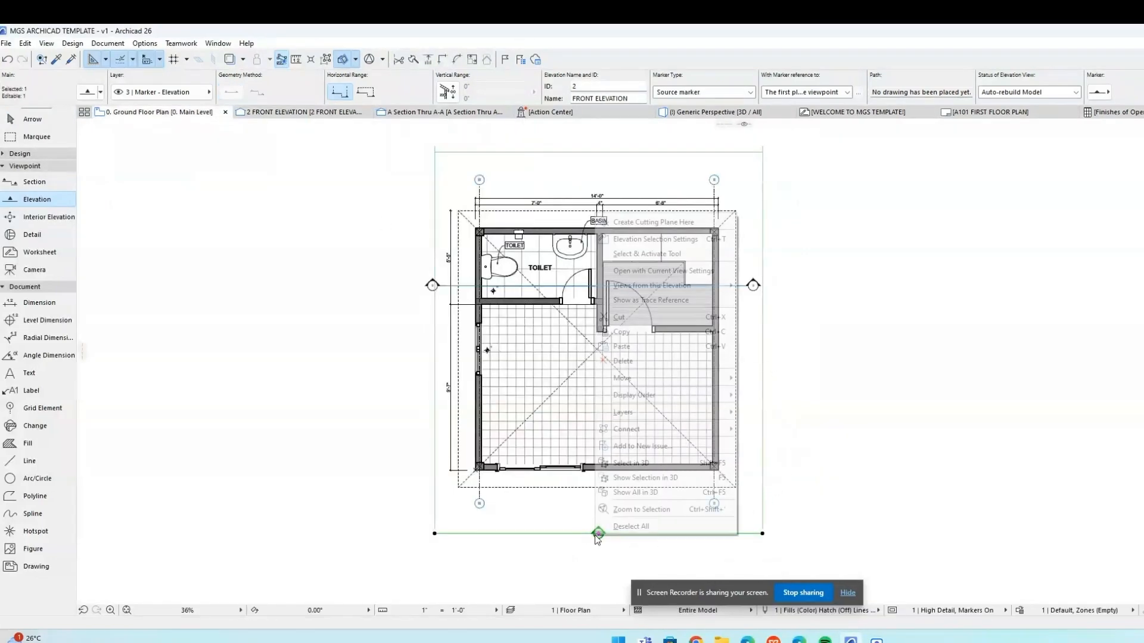
pyautogui.click(688, 240)
# Bring up the marker geometry and style settings of the front elevation together with the marker preview.
pyautogui.click(757, 386)
pyautogui.click(756, 387)
pyautogui.click(692, 470)
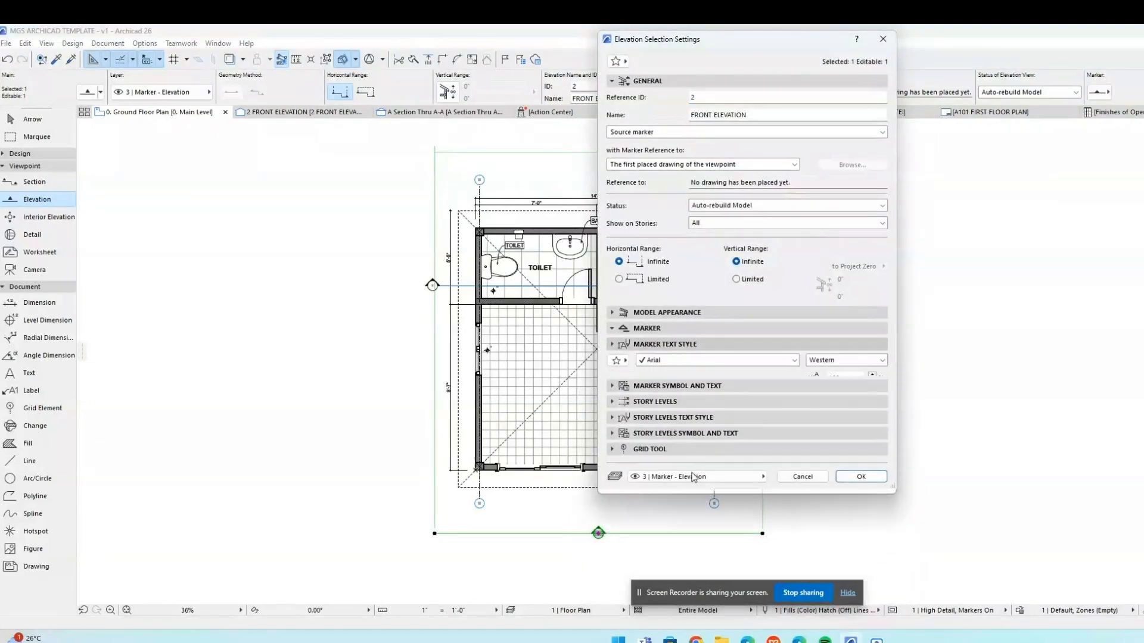
pyautogui.click(756, 433)
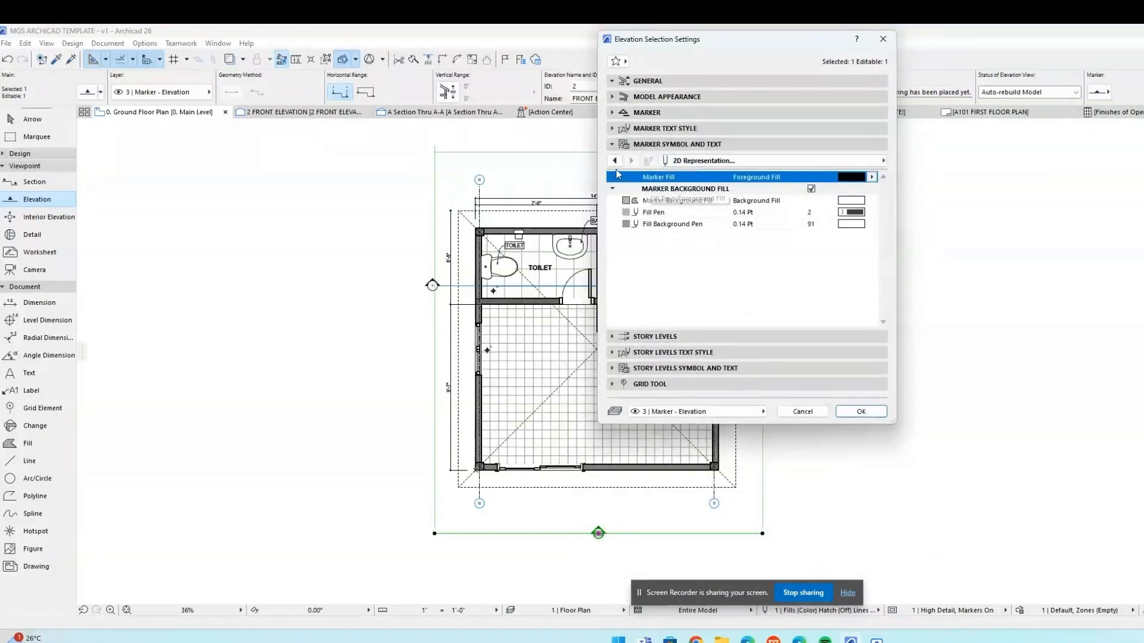
pyautogui.click(614, 161)
pyautogui.click(615, 161)
pyautogui.click(614, 161)
pyautogui.click(709, 196)
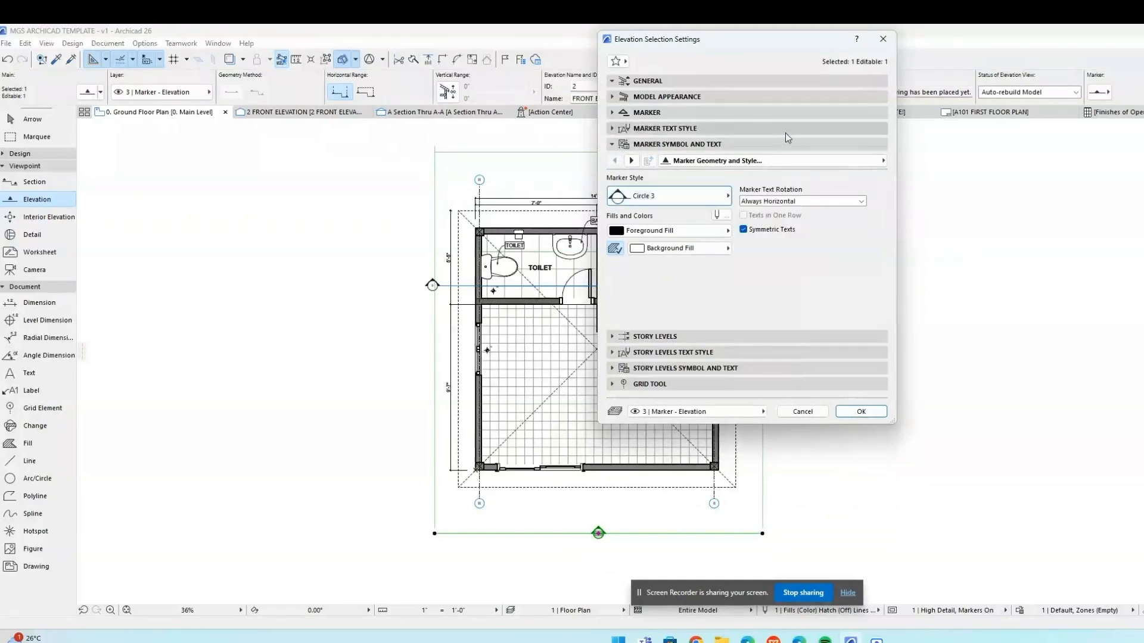
pyautogui.click(788, 113)
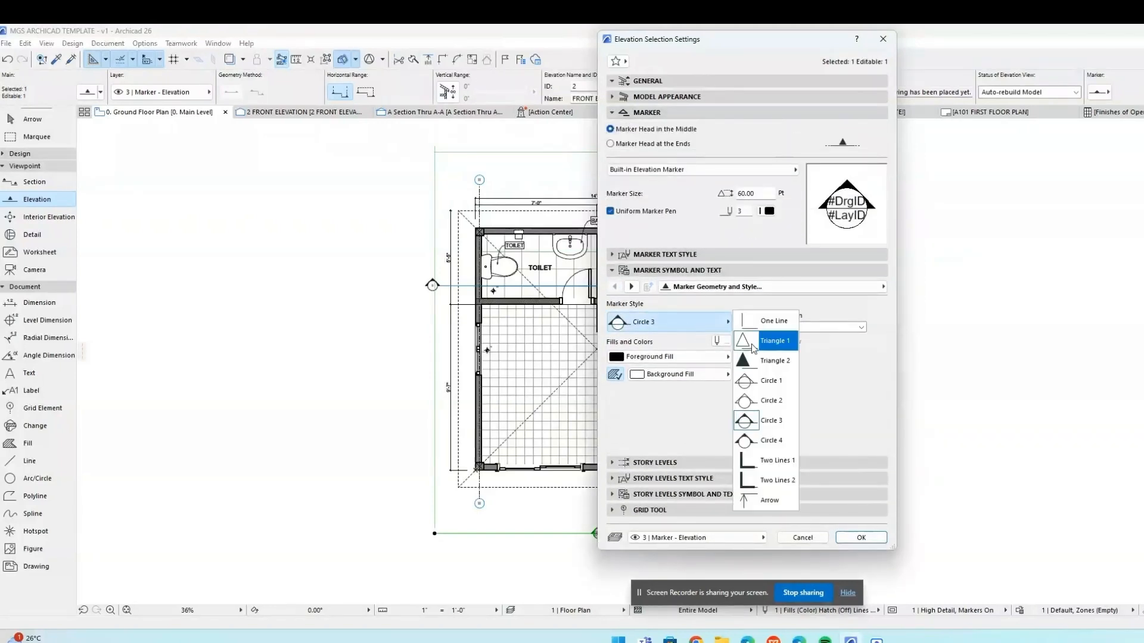
# Try the Triangle 1, Triangle 2 and Circle 2 marker styles on the front elevation marker.
pyautogui.click(769, 342)
pyautogui.click(720, 327)
pyautogui.click(764, 364)
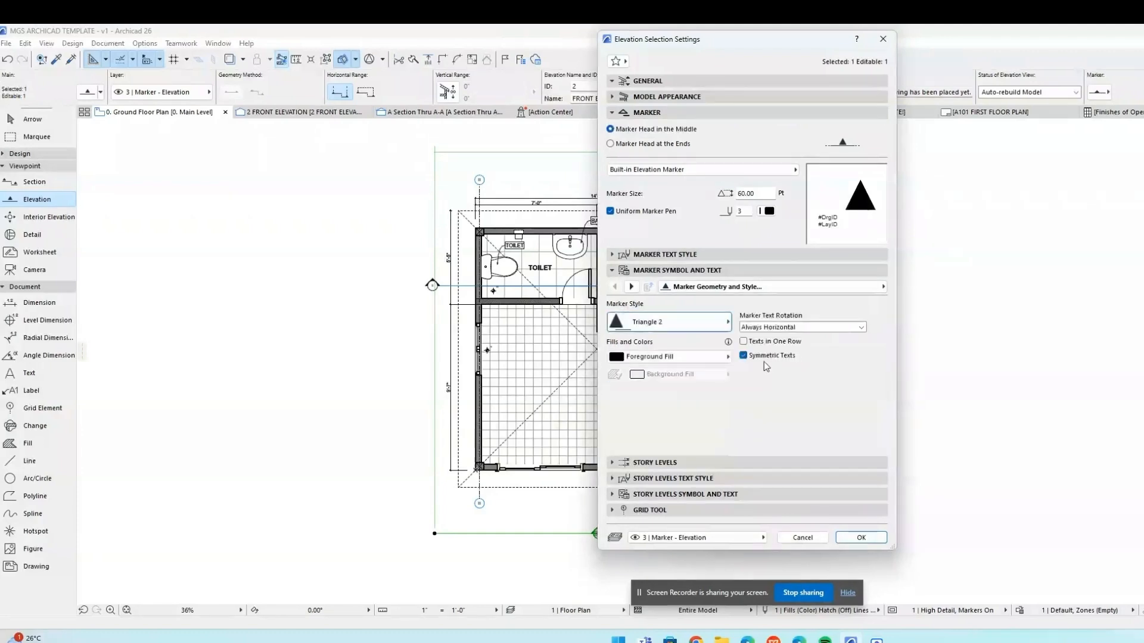
pyautogui.click(719, 328)
pyautogui.click(761, 384)
pyautogui.click(719, 322)
pyautogui.click(762, 382)
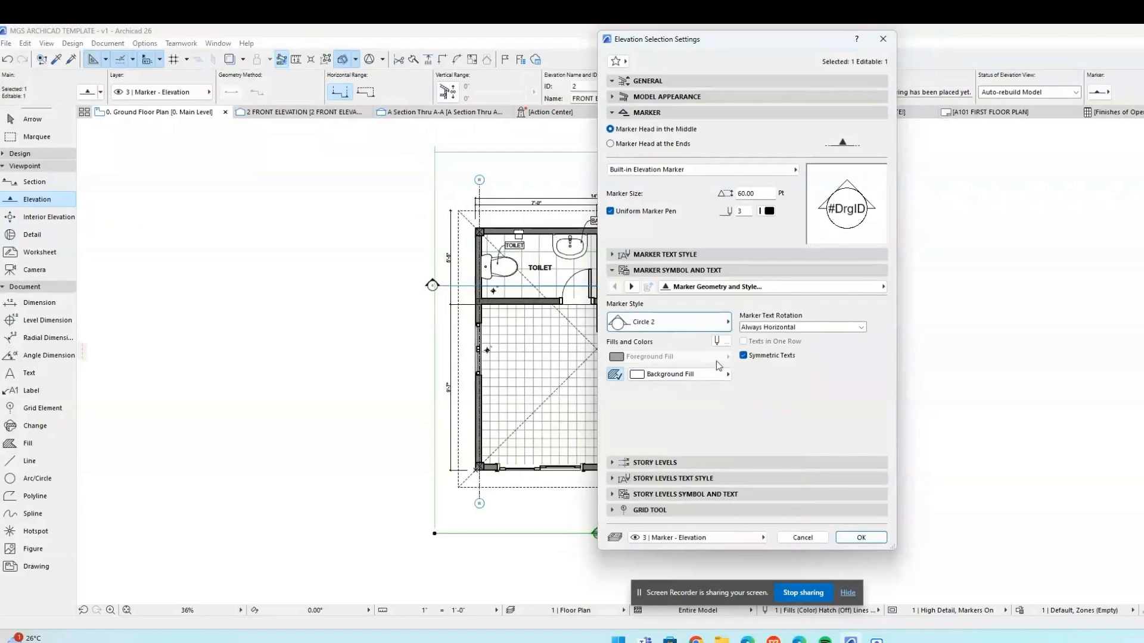
# Set the front elevation's marker style to Circle 4 and apply the elevation settings.
pyautogui.click(719, 322)
pyautogui.click(770, 432)
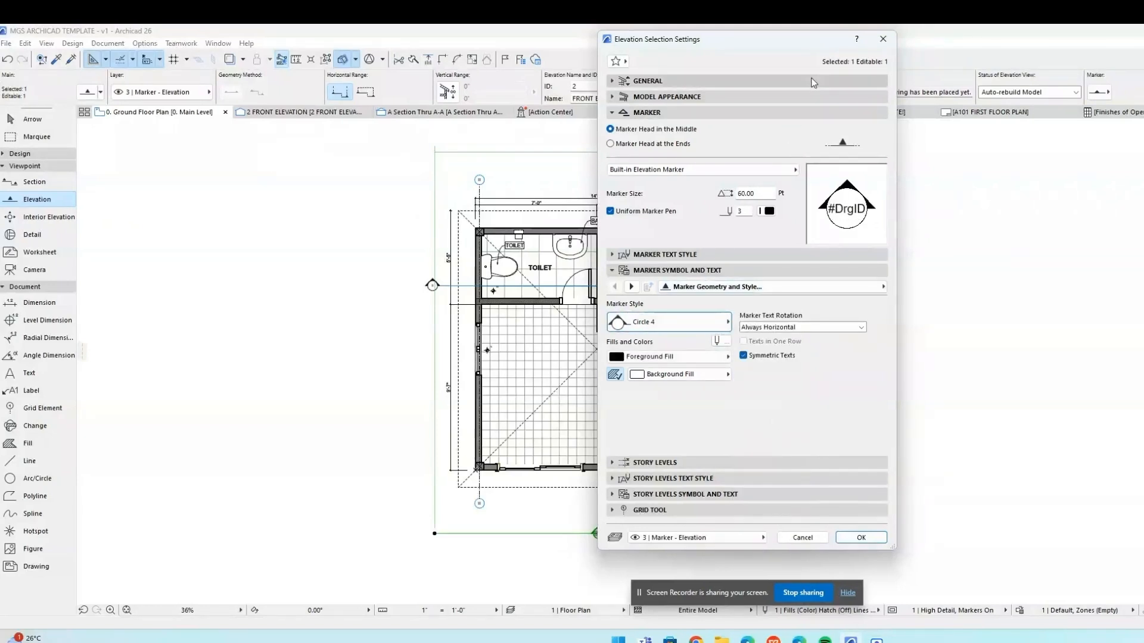
pyautogui.click(812, 81)
pyautogui.click(812, 81)
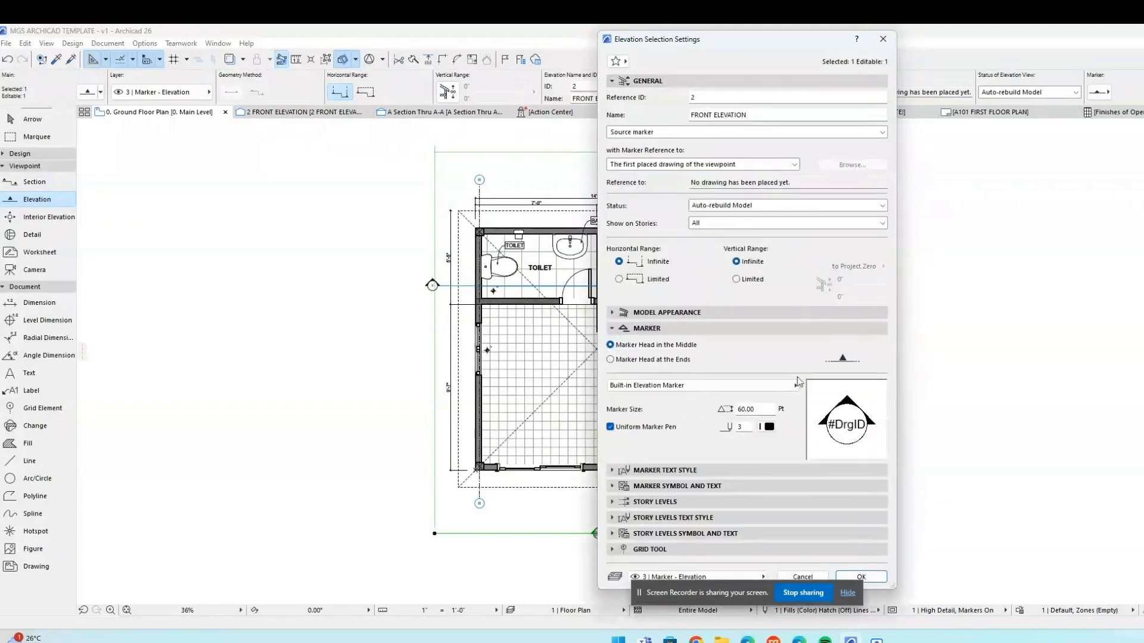
pyautogui.click(861, 577)
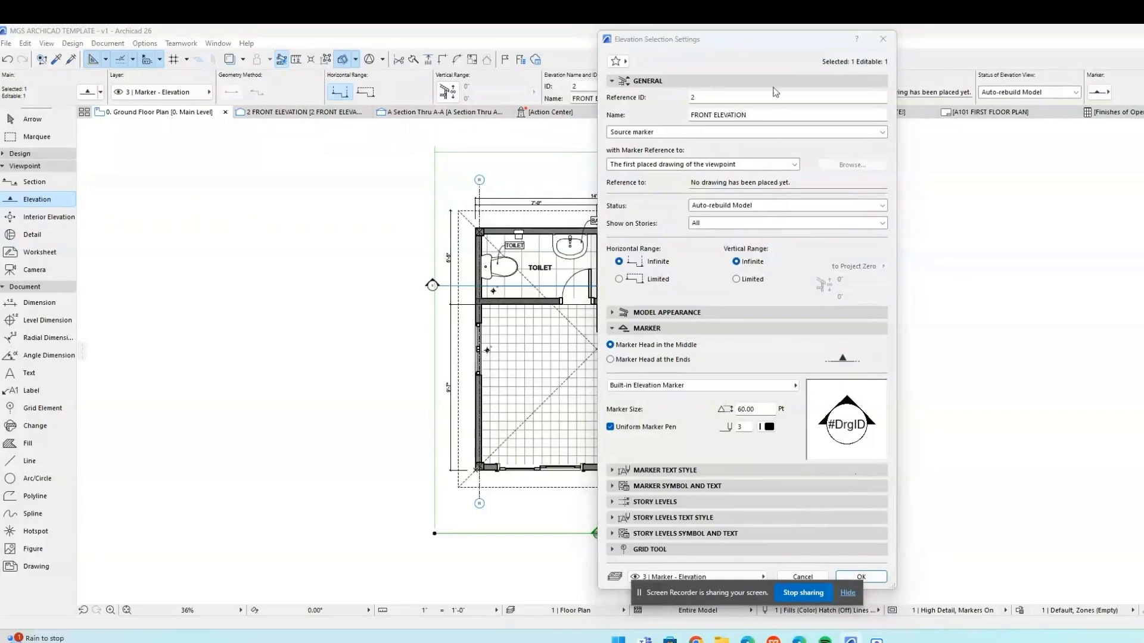
pyautogui.moveTo(782, 47); pyautogui.dragTo(955, 47)
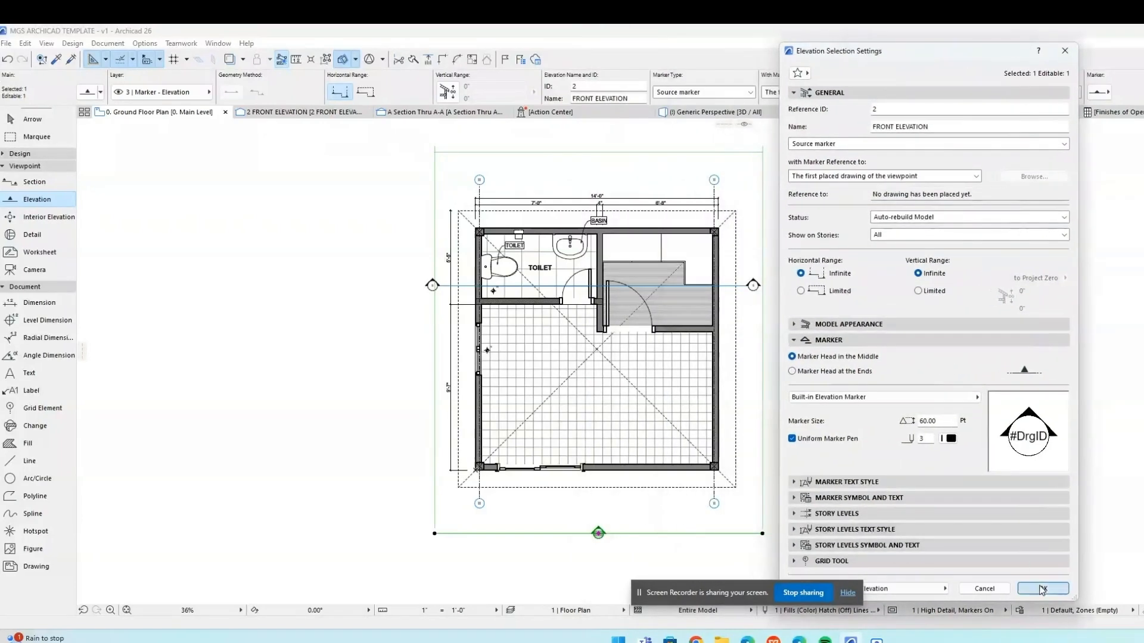
pyautogui.click(1034, 577)
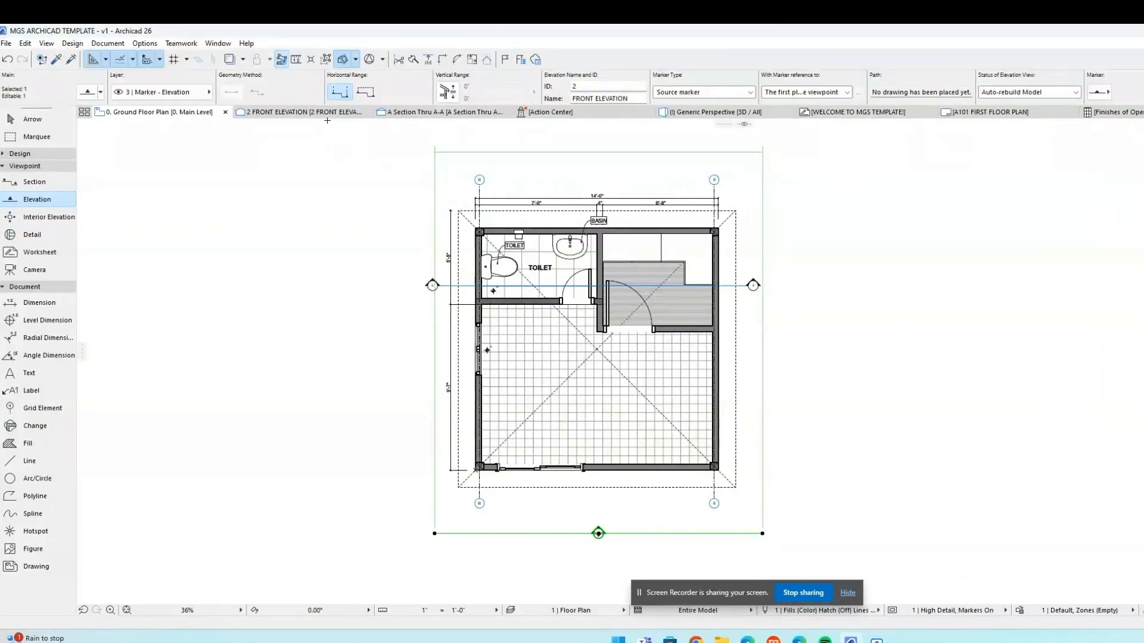
# Return to the front elevation view and set its graphic override combination to 4 | Check - Zone Boundary.
pyautogui.click(303, 112)
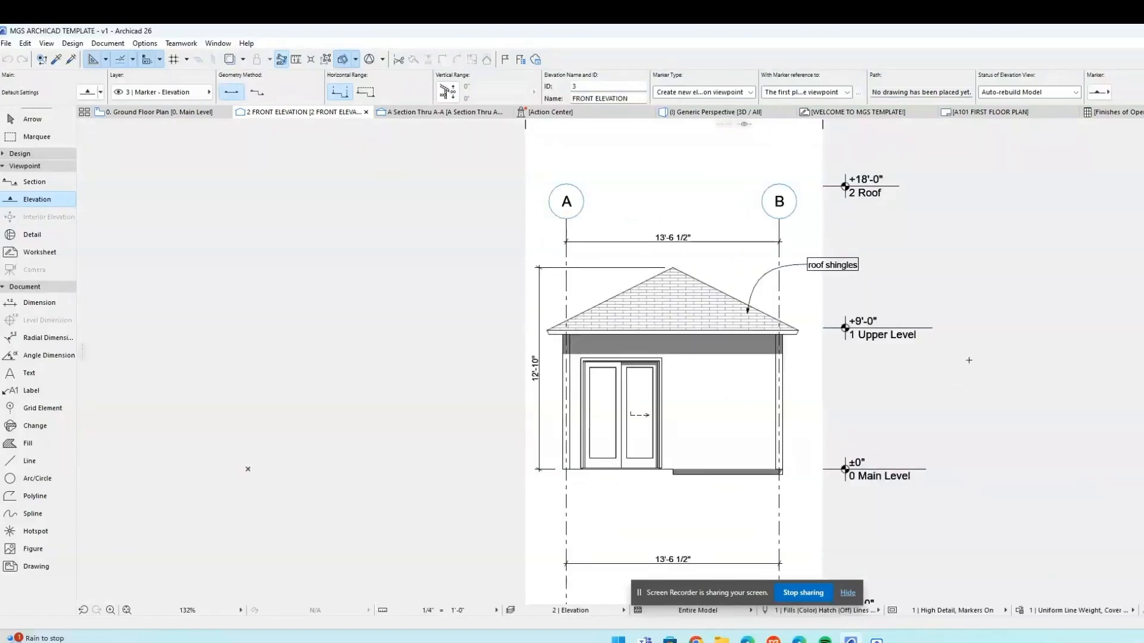
pyautogui.press('Escape')
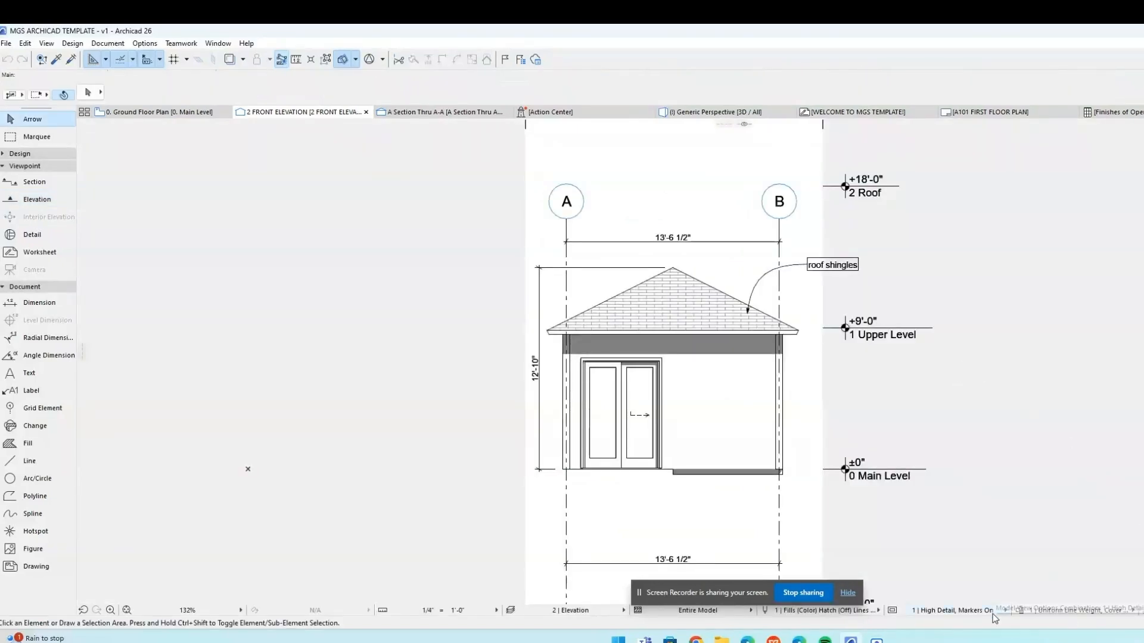
pyautogui.click(1073, 612)
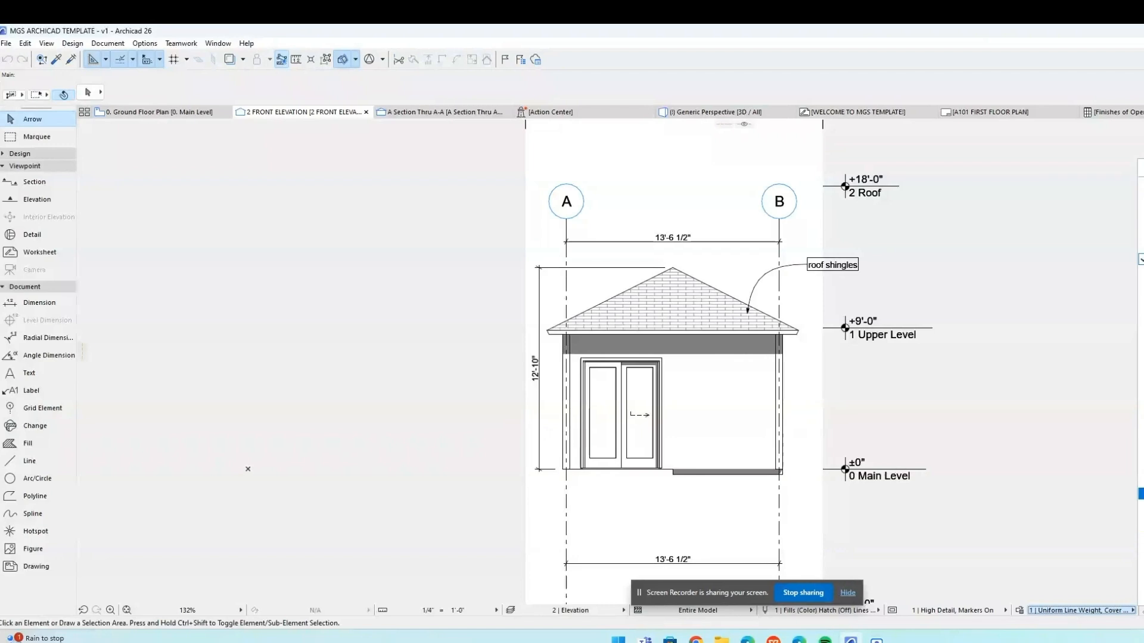
pyautogui.click(1140, 459)
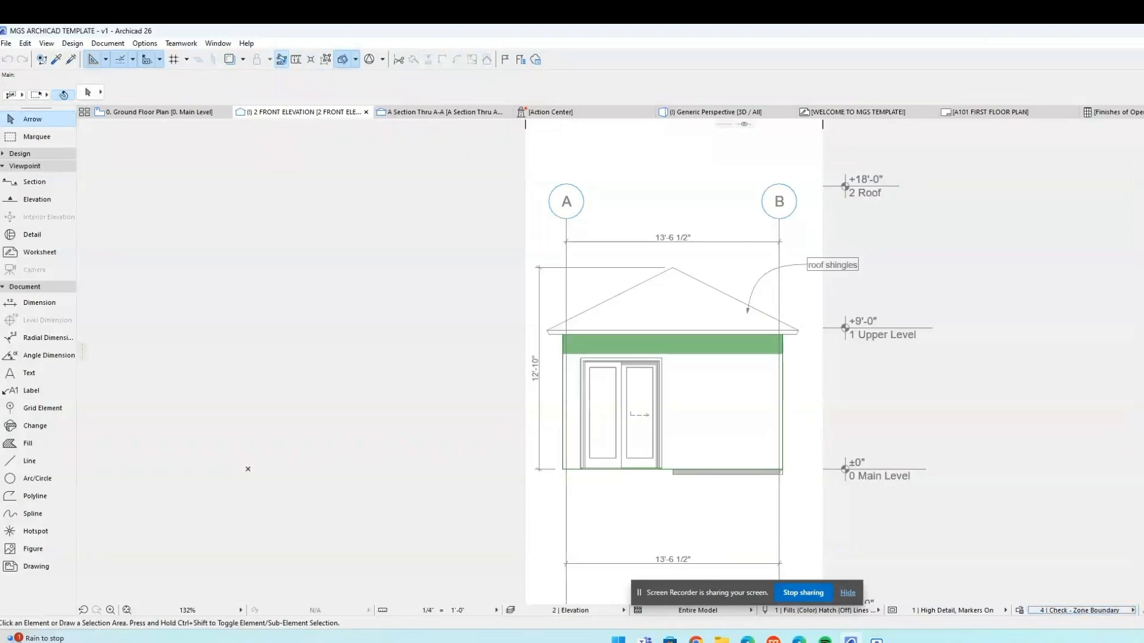
# Set the front elevation's graphic overrides to No Overrides and open the ground floor plan.
pyautogui.click(1124, 613)
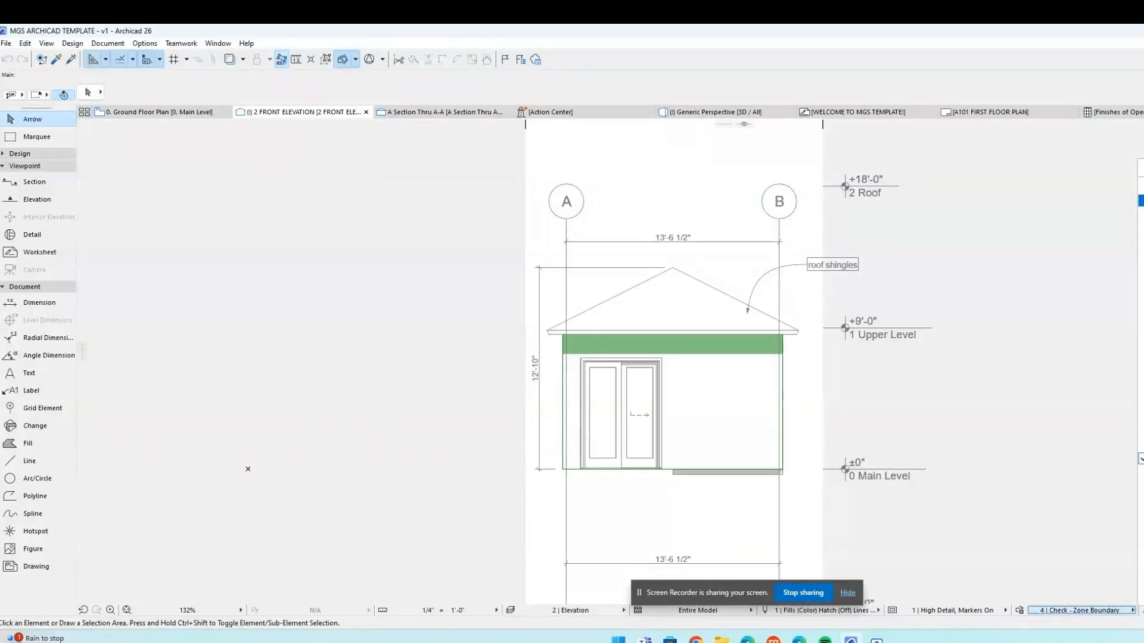
pyautogui.click(1140, 201)
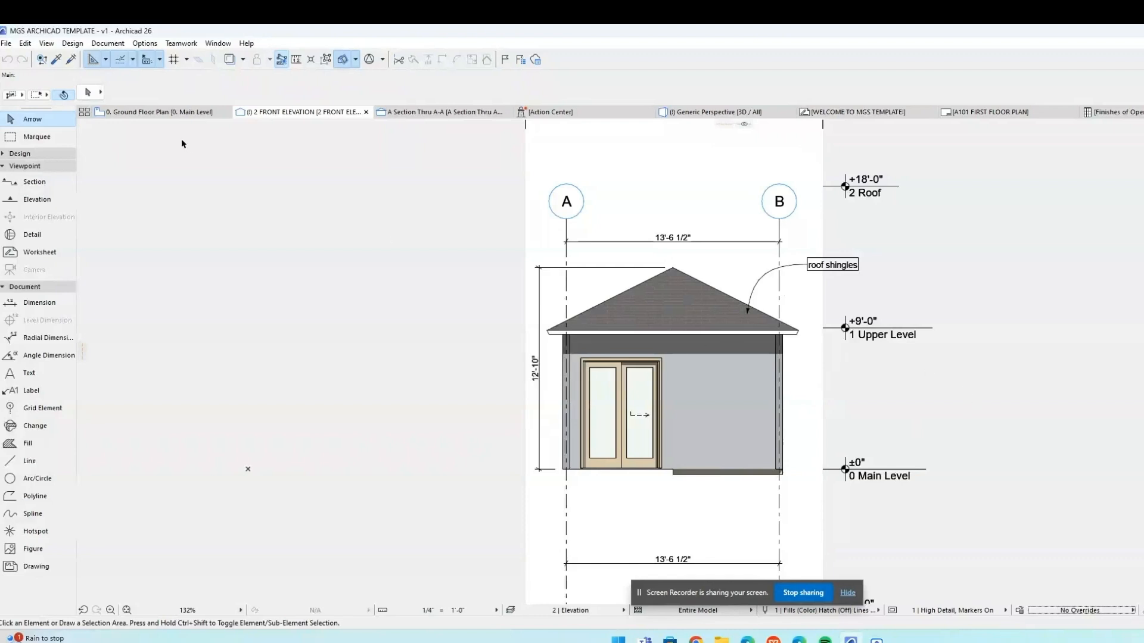
pyautogui.click(173, 112)
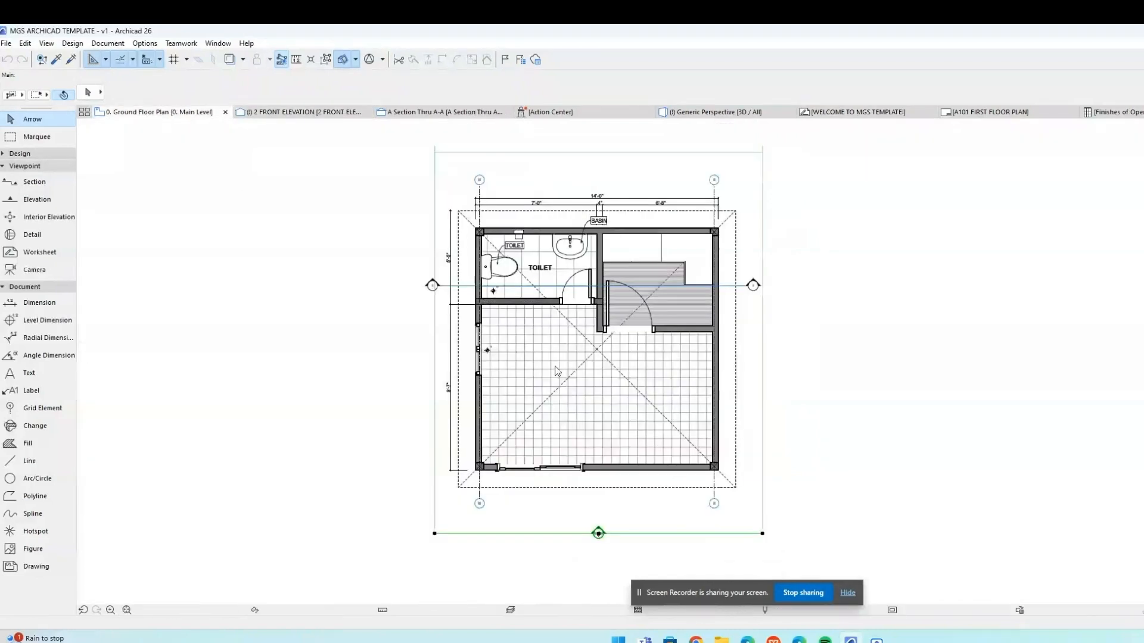
# Select the two hinged doors and the sliding door and set their dimension marker to D Marker 26.
pyautogui.click(591, 272)
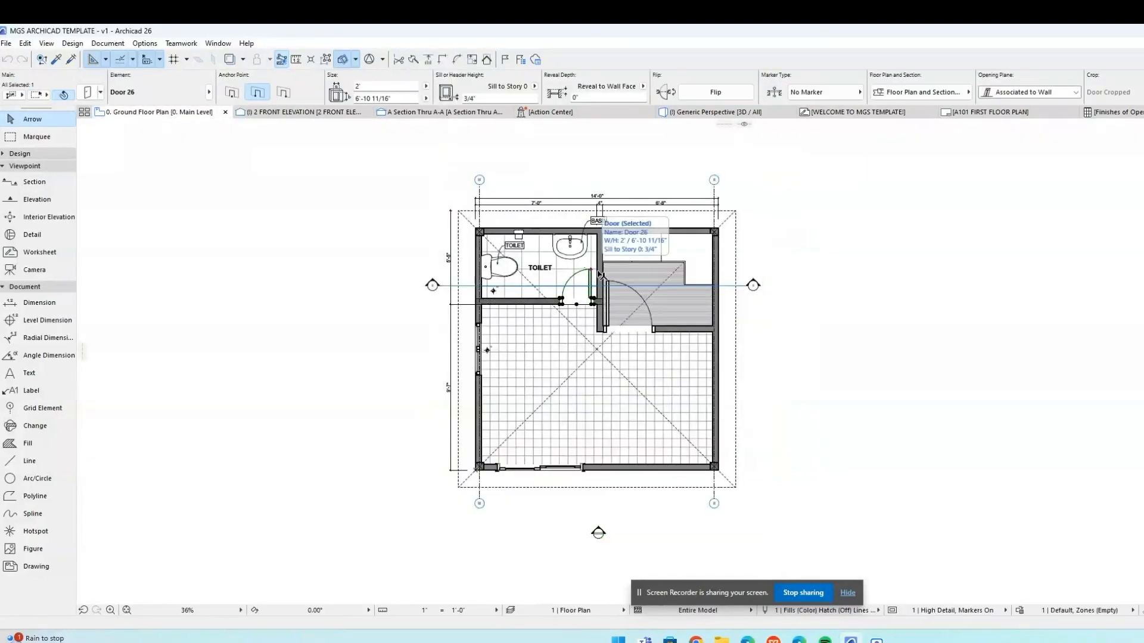
pyautogui.keyDown('shift'); pyautogui.click(616, 286); pyautogui.keyUp('shift')
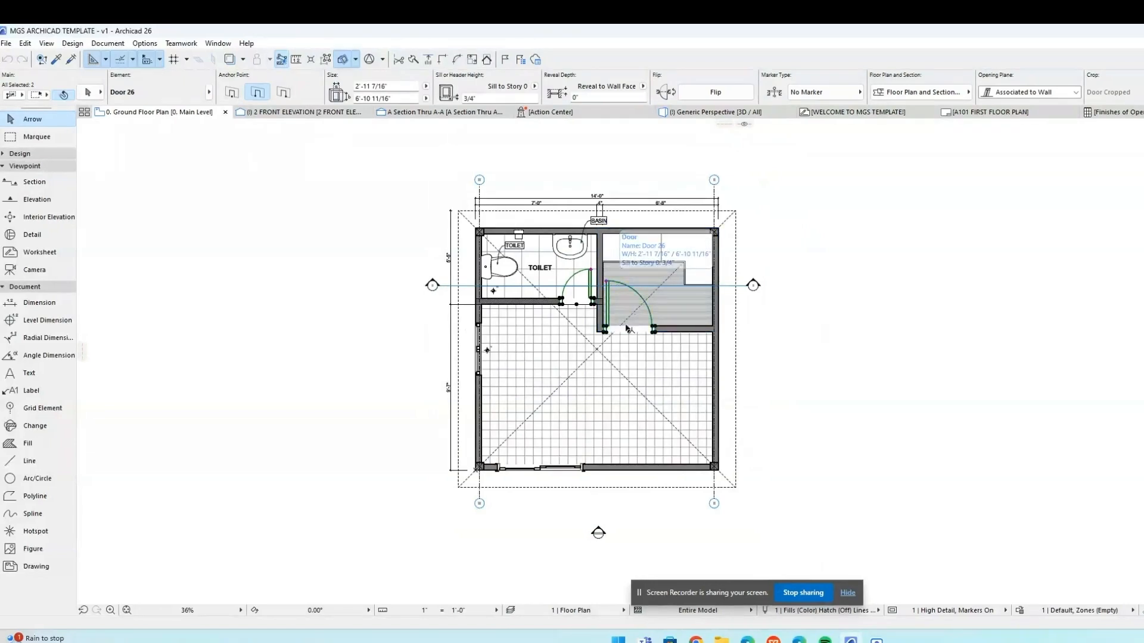
pyautogui.keyDown('shift'); pyautogui.click(586, 466); pyautogui.keyUp('shift')
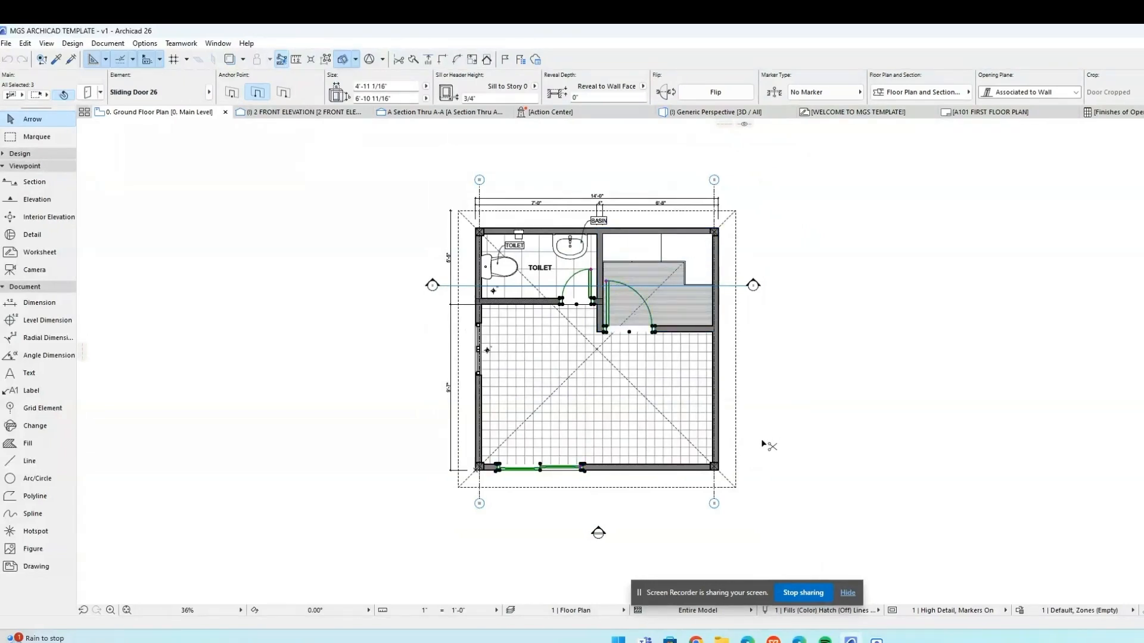
pyautogui.rightClick(566, 504)
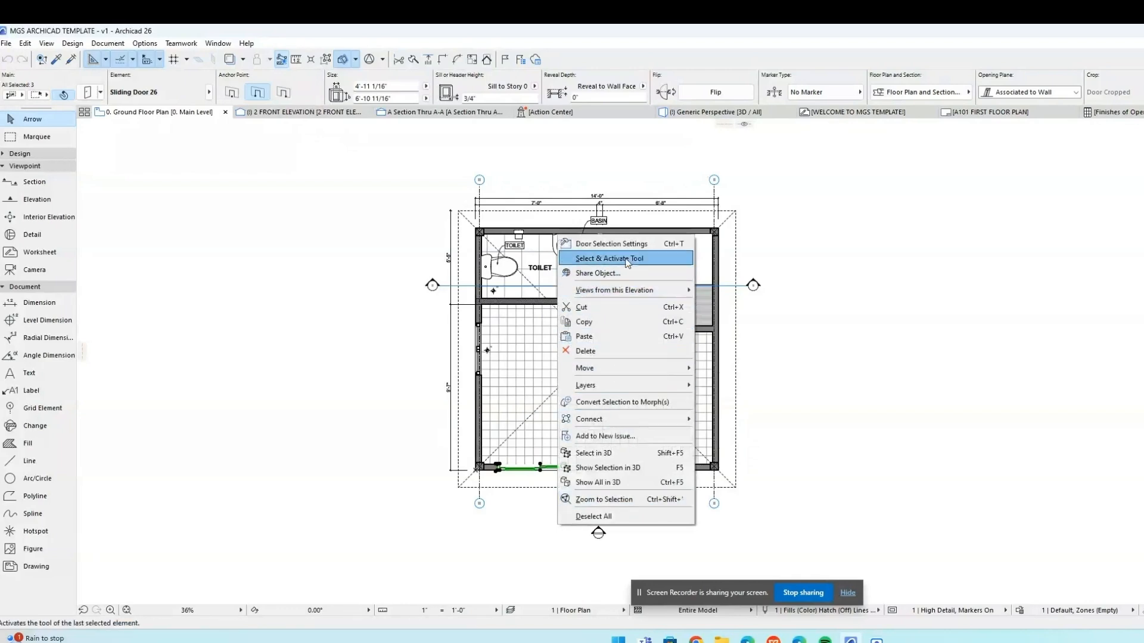
pyautogui.click(614, 243)
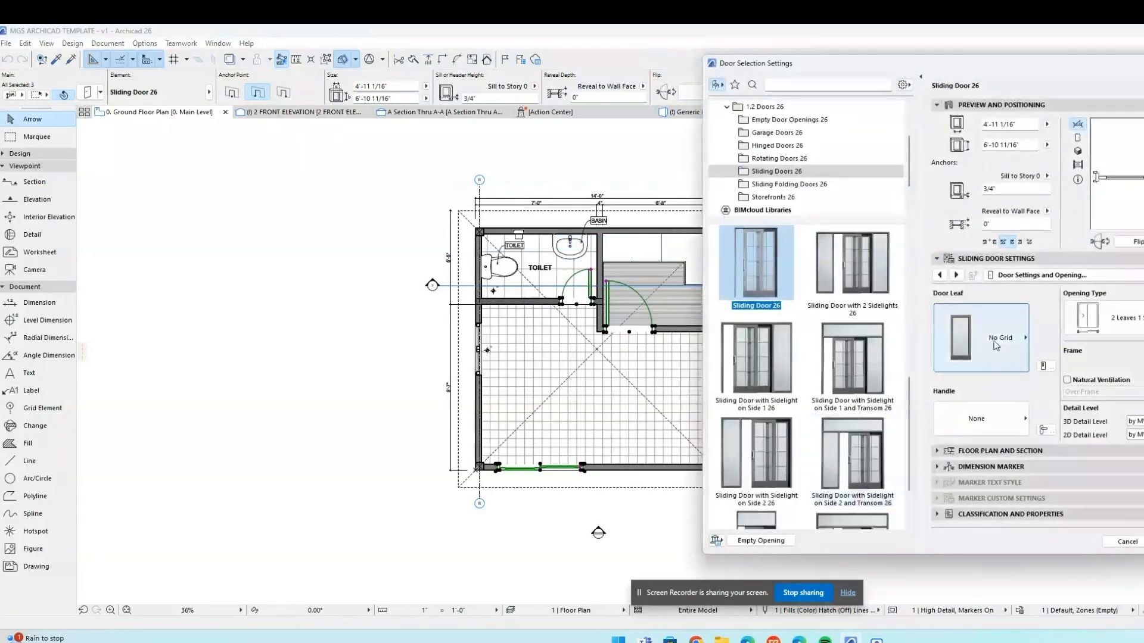
pyautogui.click(995, 467)
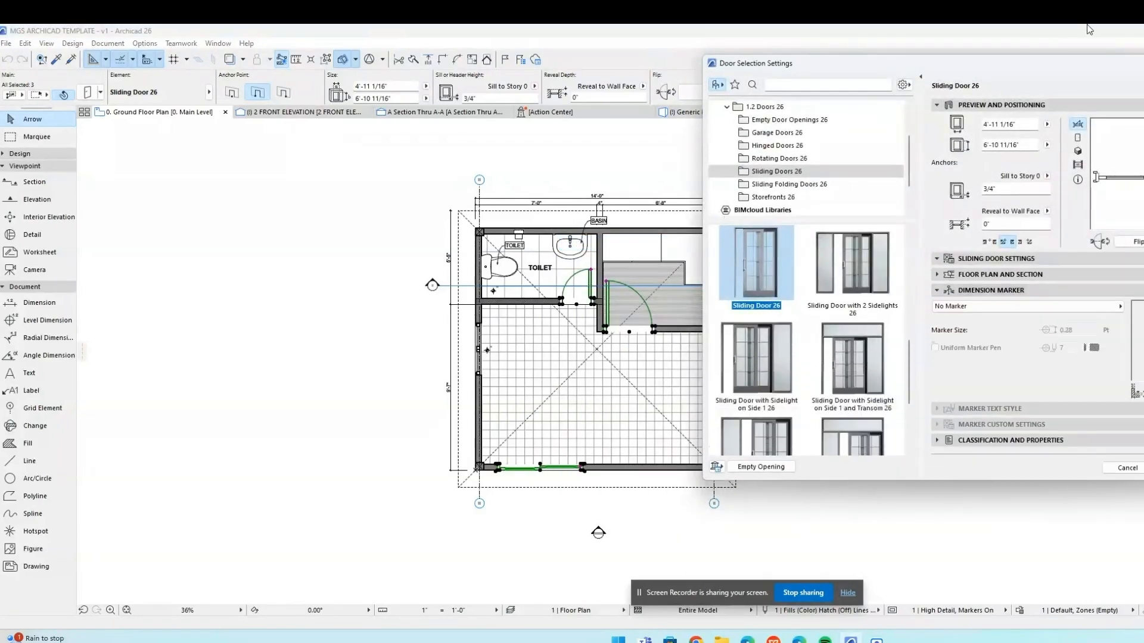
pyautogui.click(1072, 306)
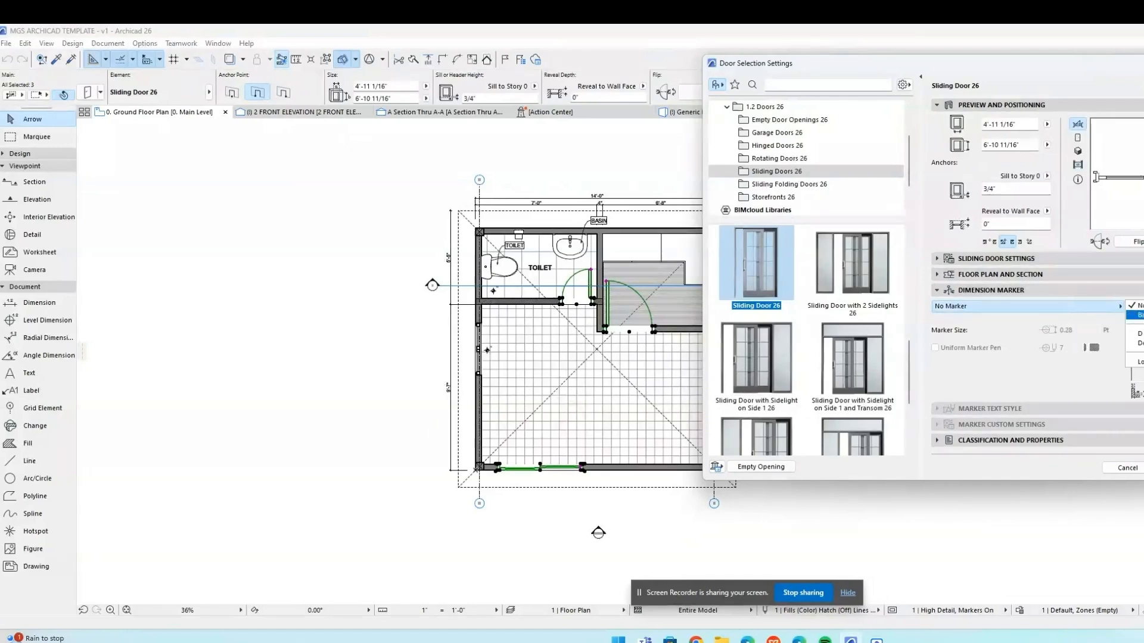
pyautogui.click(1141, 335)
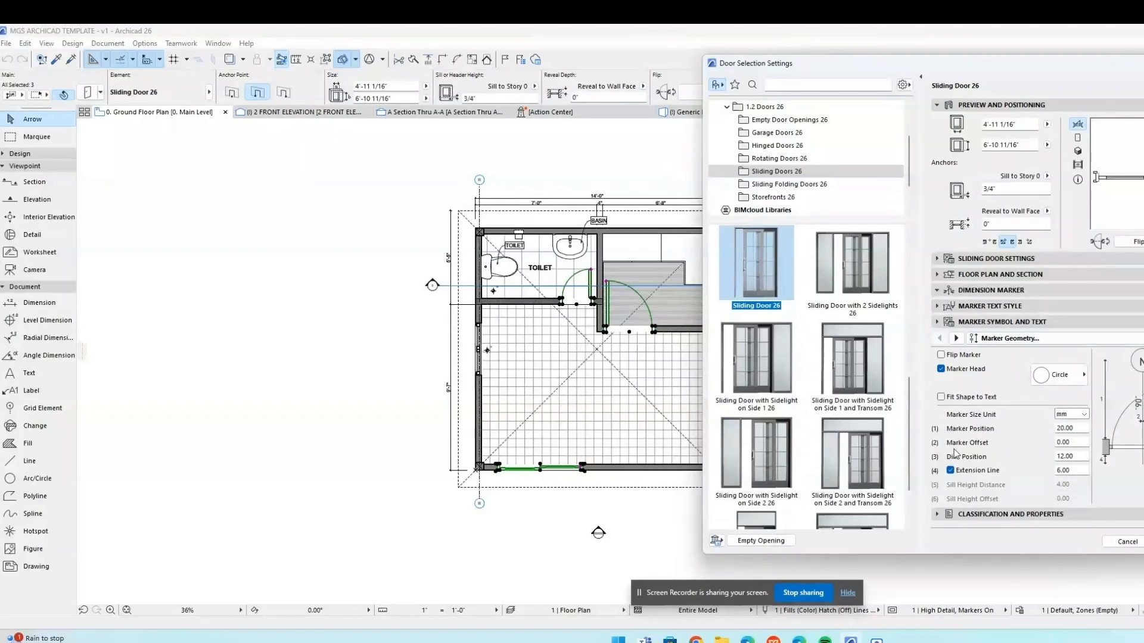
# Try Door Stamp 26 as the doors' dimension marker and switch back to D Marker 26.
pyautogui.click(1068, 295)
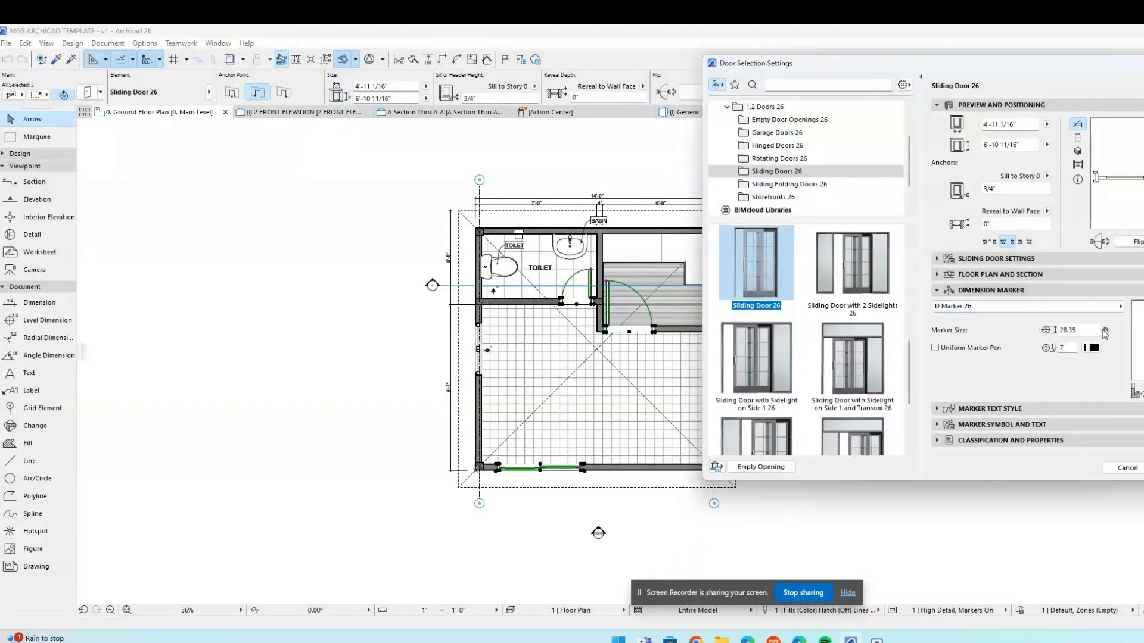
pyautogui.click(1112, 314)
pyautogui.click(1134, 339)
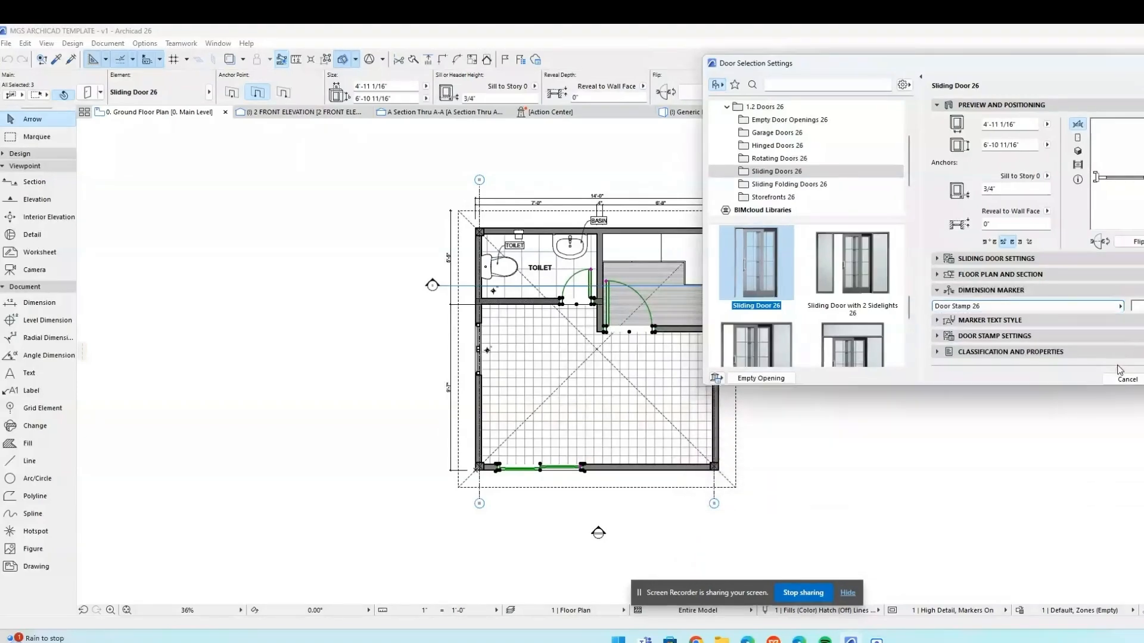
pyautogui.click(1110, 290)
pyautogui.click(1120, 306)
pyautogui.click(1134, 333)
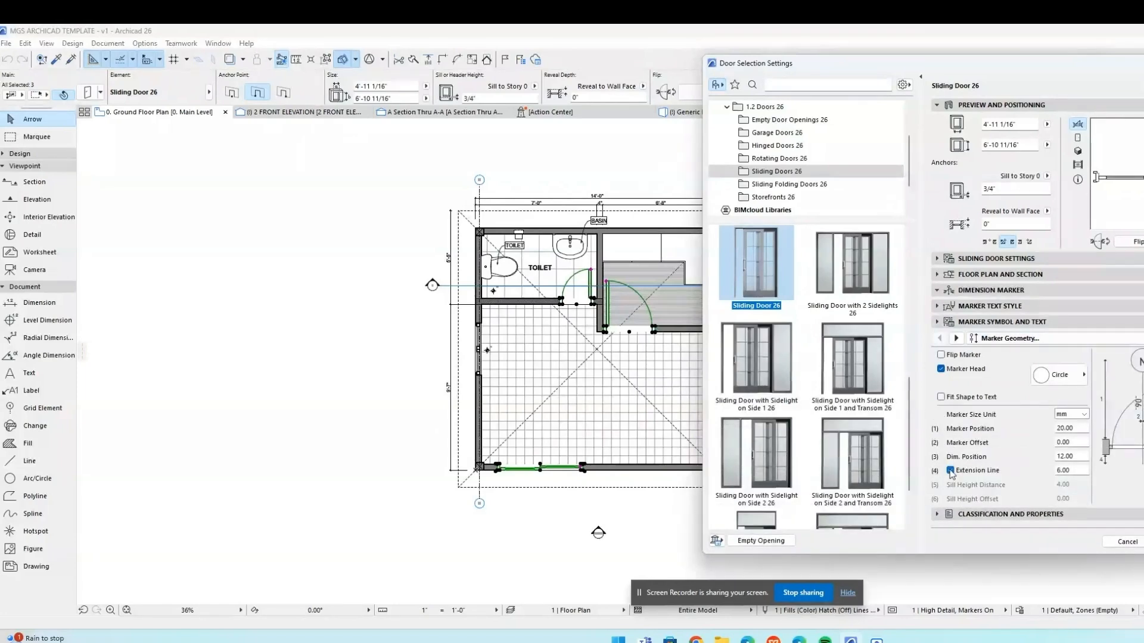
# Turn off the extension line and the Show Dimensions option for the door markers.
pyautogui.click(956, 338)
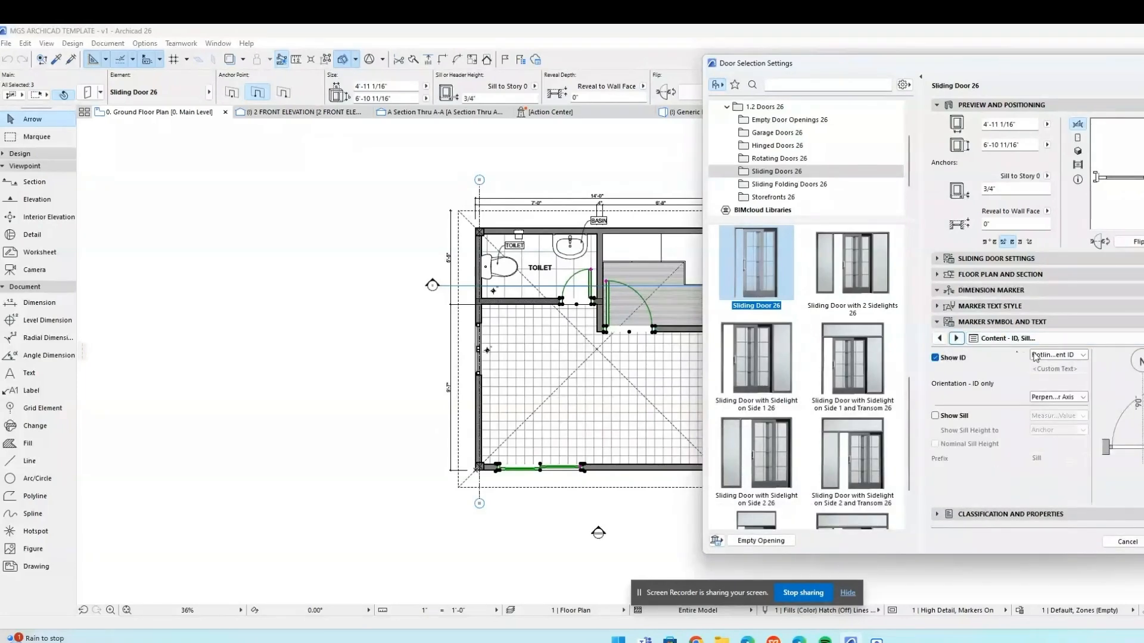
pyautogui.click(956, 337)
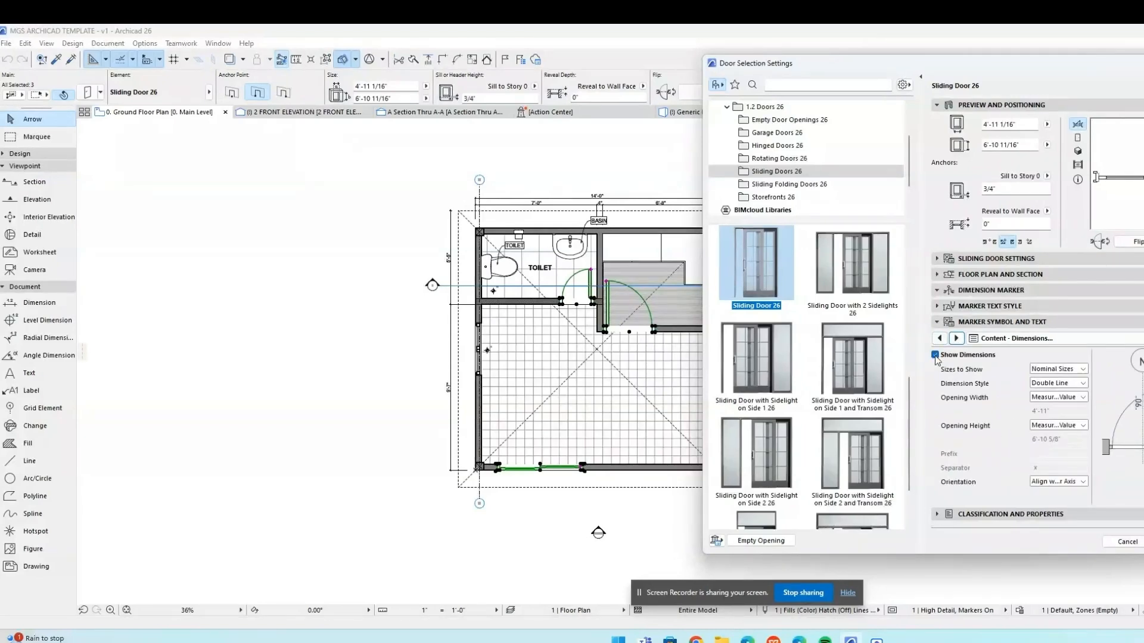
pyautogui.click(935, 355)
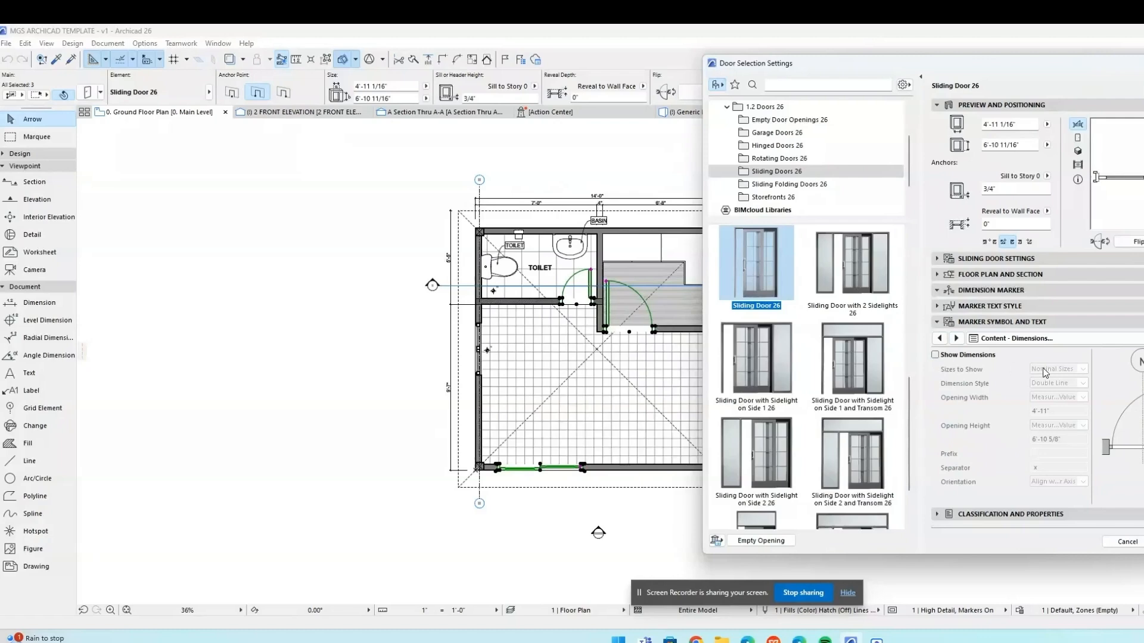
# Go through the markers' fire and acoustic rating, U-value, location and 2D representation settings and apply the marker to the three doors.
pyautogui.click(956, 338)
pyautogui.click(937, 355)
pyautogui.click(937, 356)
pyautogui.click(937, 418)
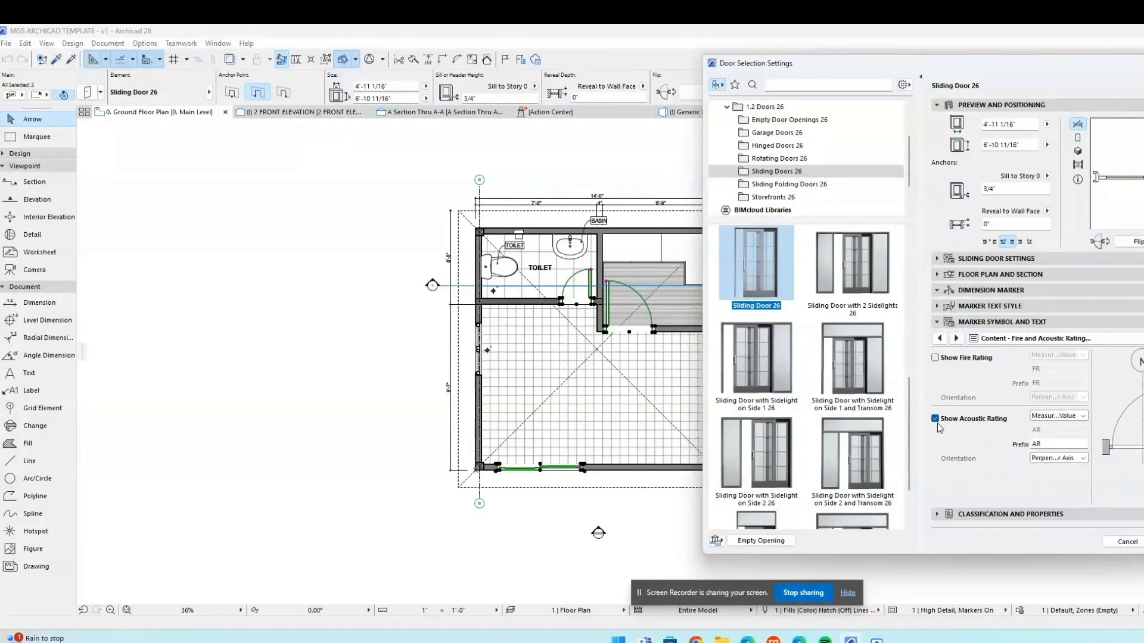
pyautogui.click(956, 338)
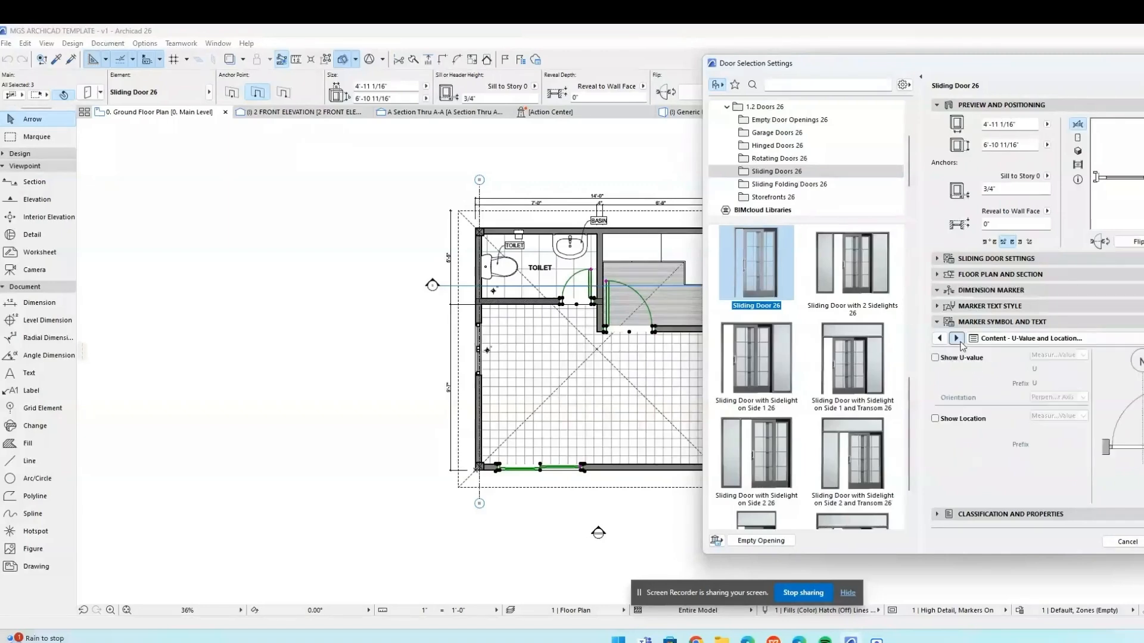
pyautogui.click(956, 338)
pyautogui.click(956, 338)
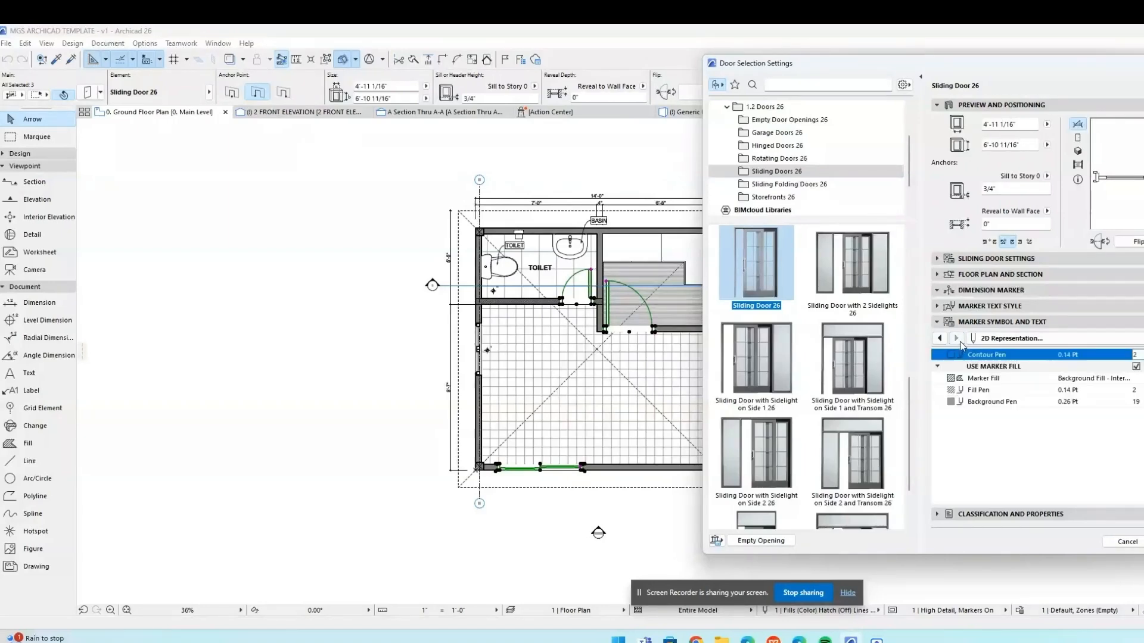
pyautogui.click(1143, 541)
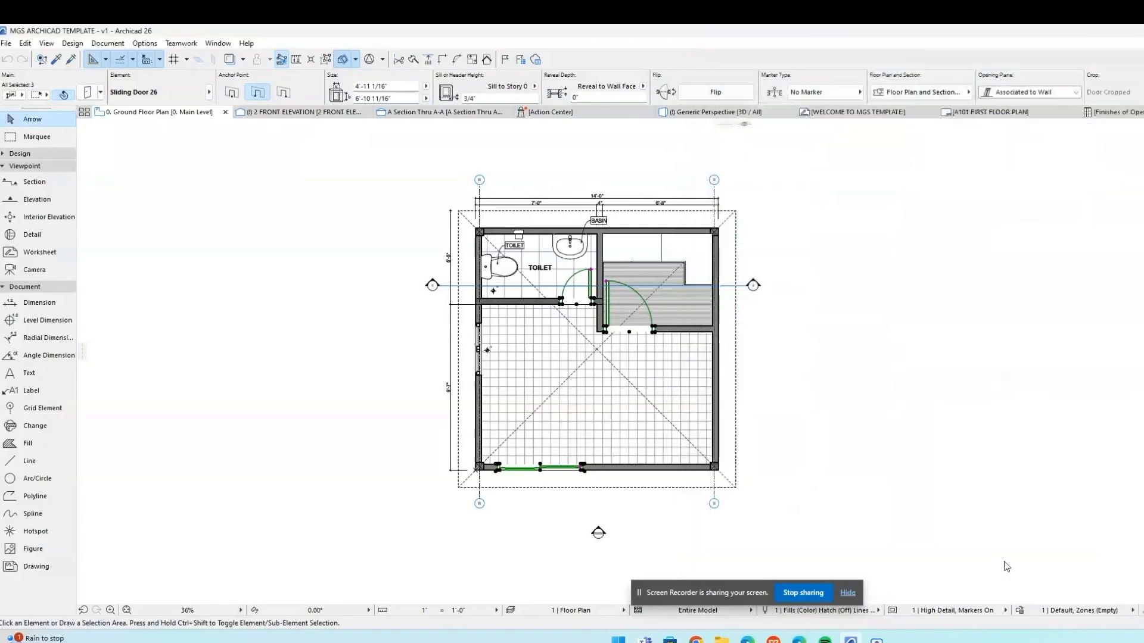
# Examine the markers placed at the sliding door and the two hinged doors on the floor plan.
pyautogui.scroll(5, 581, 488)
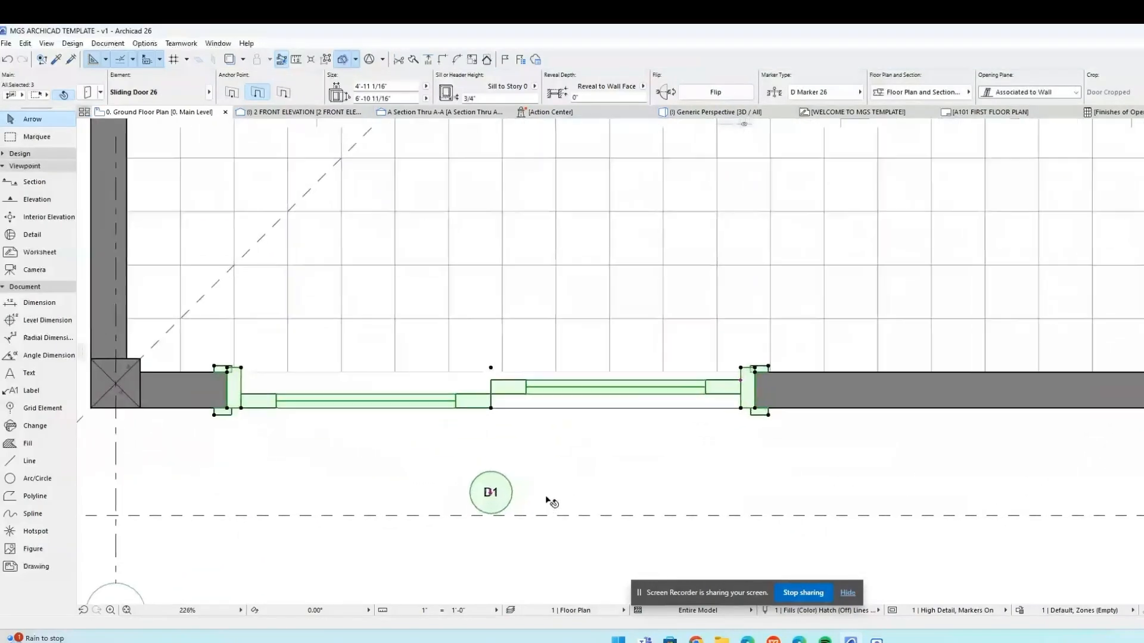
pyautogui.scroll(-3, 621, 442)
pyautogui.scroll(3, 703, 262)
pyautogui.scroll(5, 764, 161)
pyautogui.scroll(-4, 758, 176)
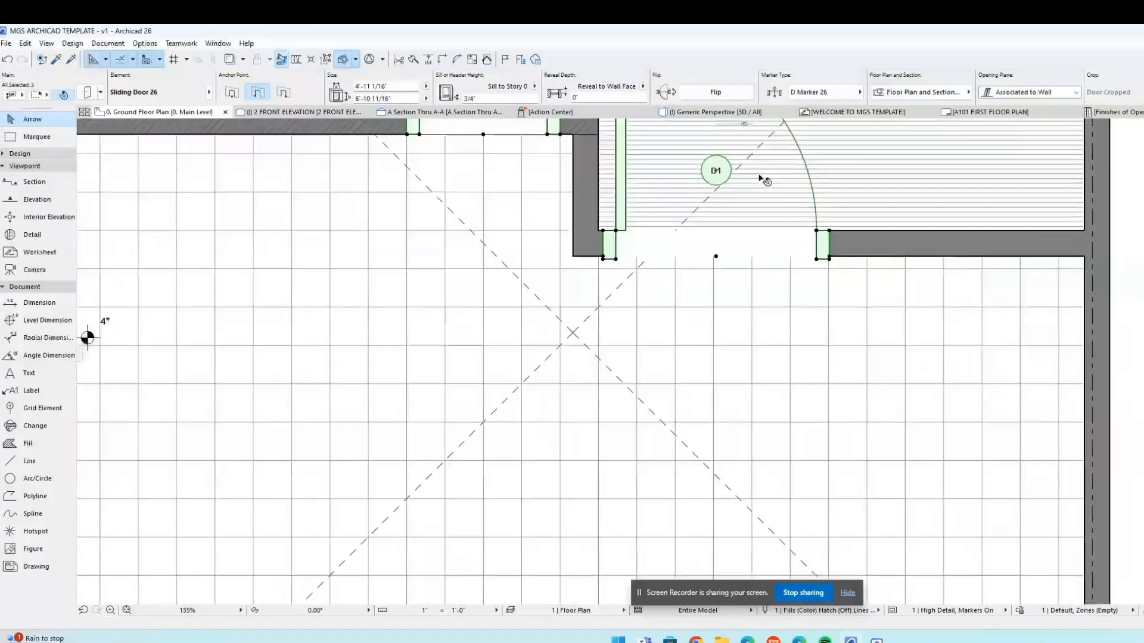
pyautogui.moveTo(631, 143); pyautogui.dragTo(618, 324, button='middle')
pyautogui.scroll(3, 617, 324)
pyautogui.scroll(-5, 655, 358)
pyautogui.scroll(2, 694, 398)
pyautogui.scroll(-2, 691, 394)
pyautogui.moveTo(691, 393); pyautogui.dragTo(695, 302, button='middle')
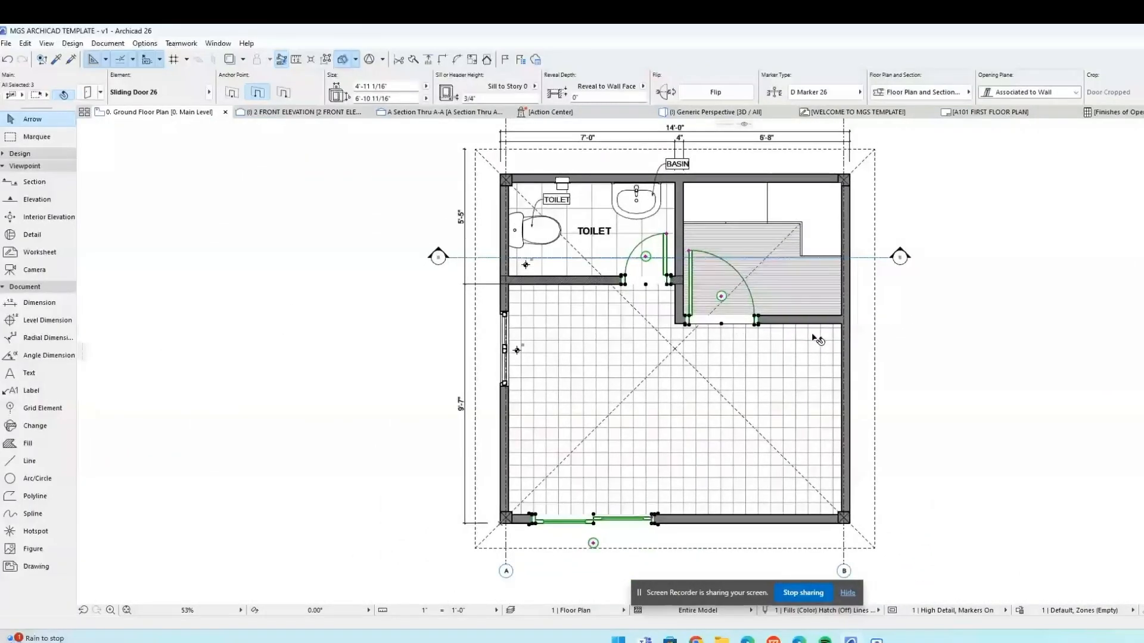
# Set the marker text size of the three selected doors to 10 pt.
pyautogui.hotkey('ctrl', 't')
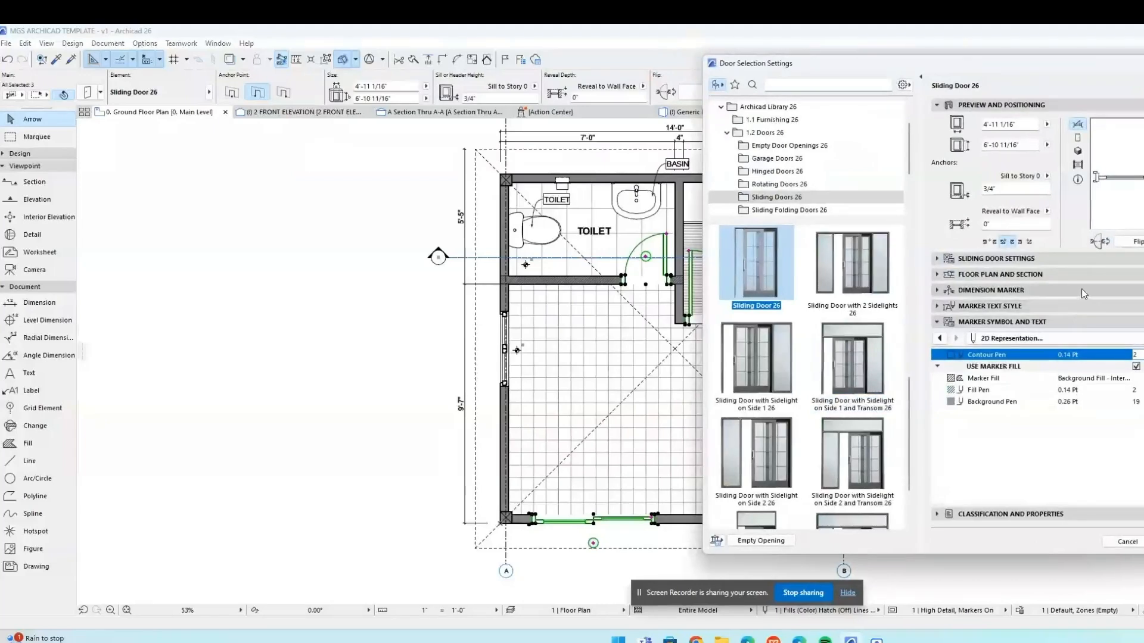
pyautogui.click(1078, 304)
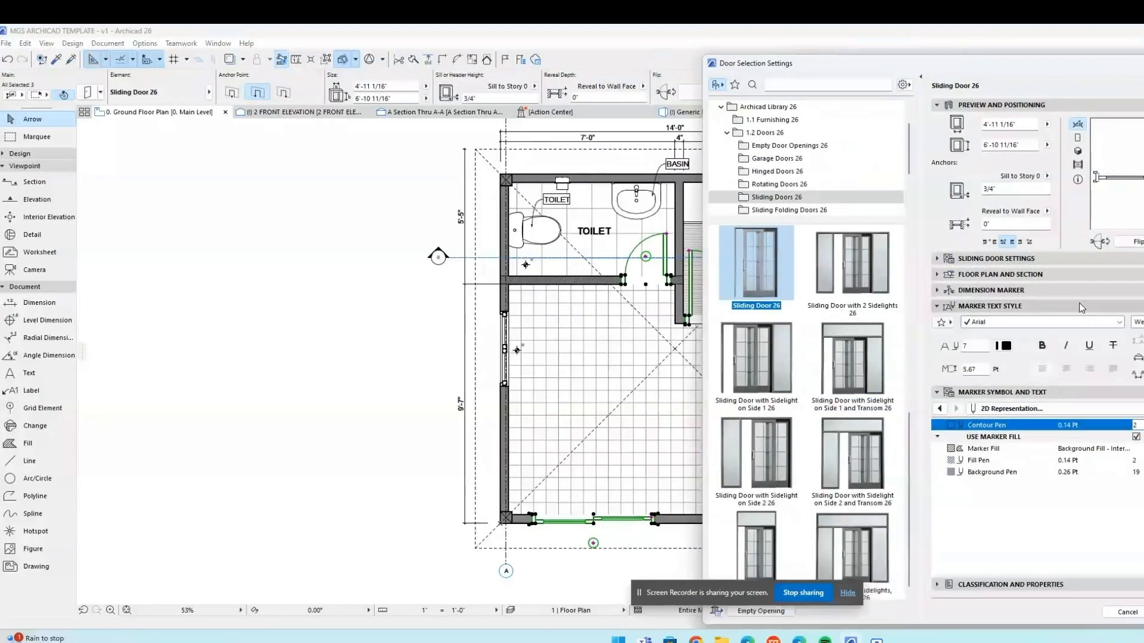
pyautogui.click(982, 369)
pyautogui.write('10.00')
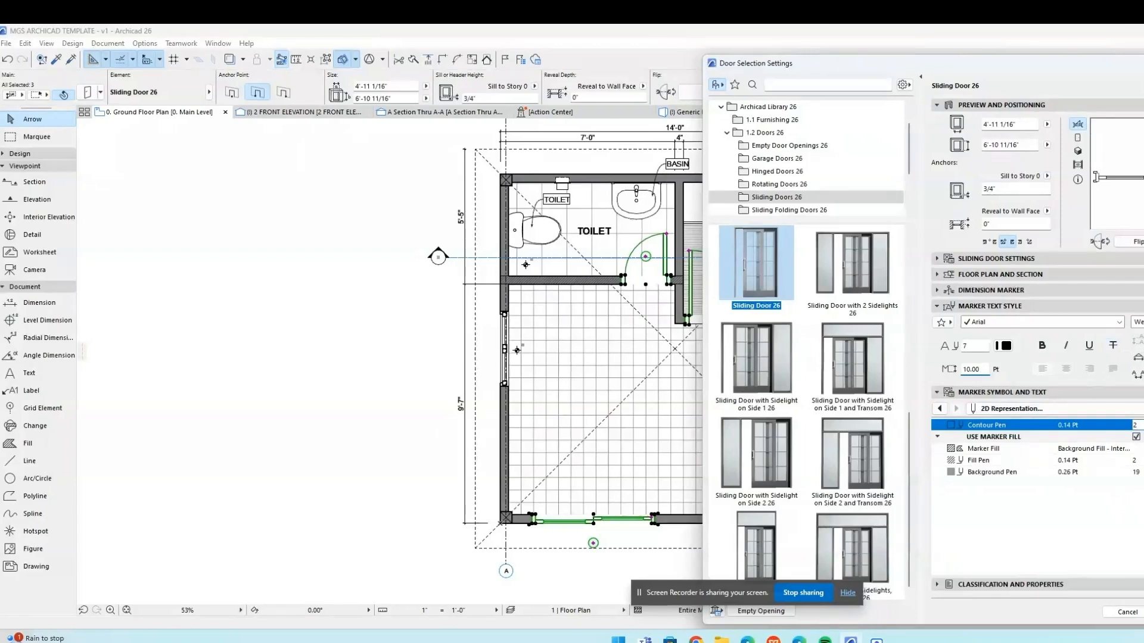
# Enable Fit Shape to Text in the marker geometry, apply the settings to the three doors and deselect them.
pyautogui.click(945, 411)
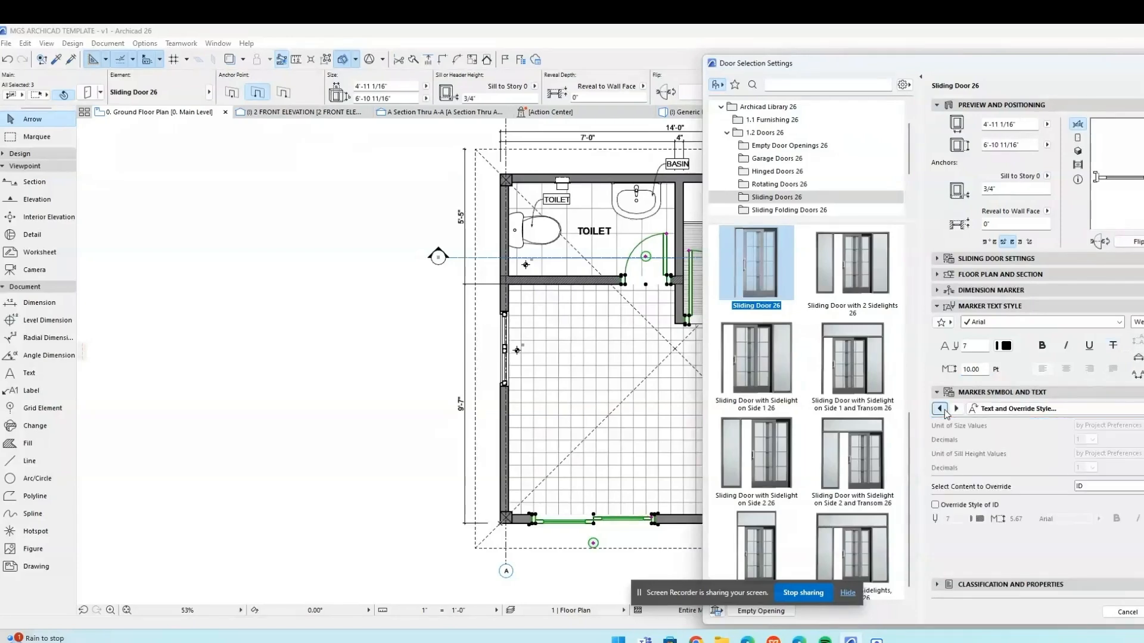
pyautogui.click(945, 411)
pyautogui.click(945, 411)
pyautogui.click(944, 410)
pyautogui.click(942, 409)
pyautogui.click(943, 409)
pyautogui.click(941, 468)
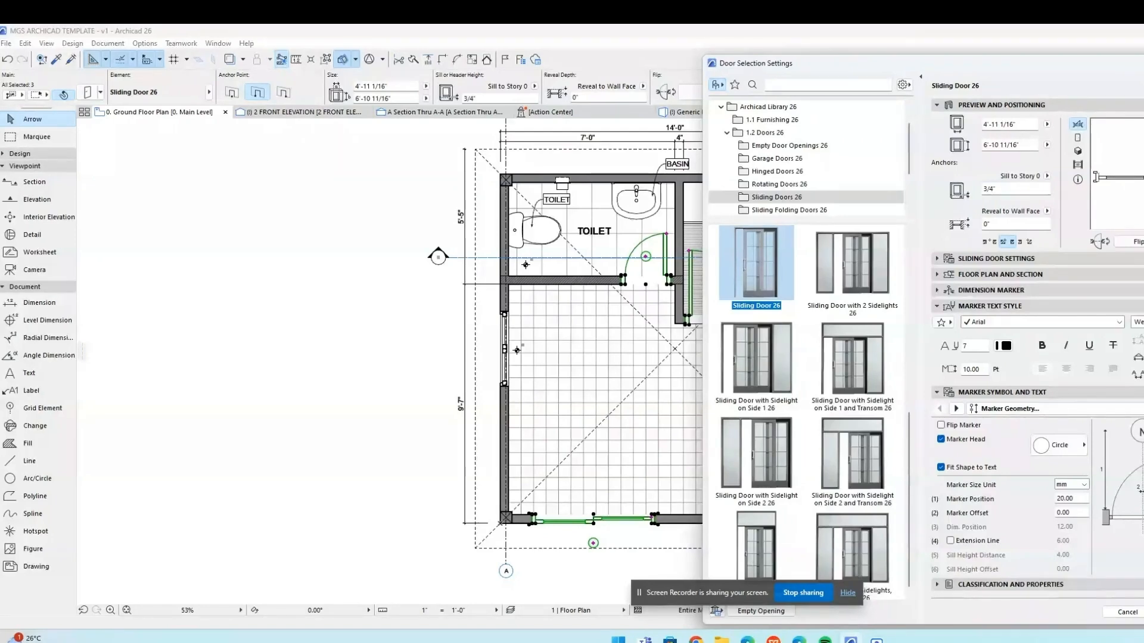
pyautogui.press('Return')
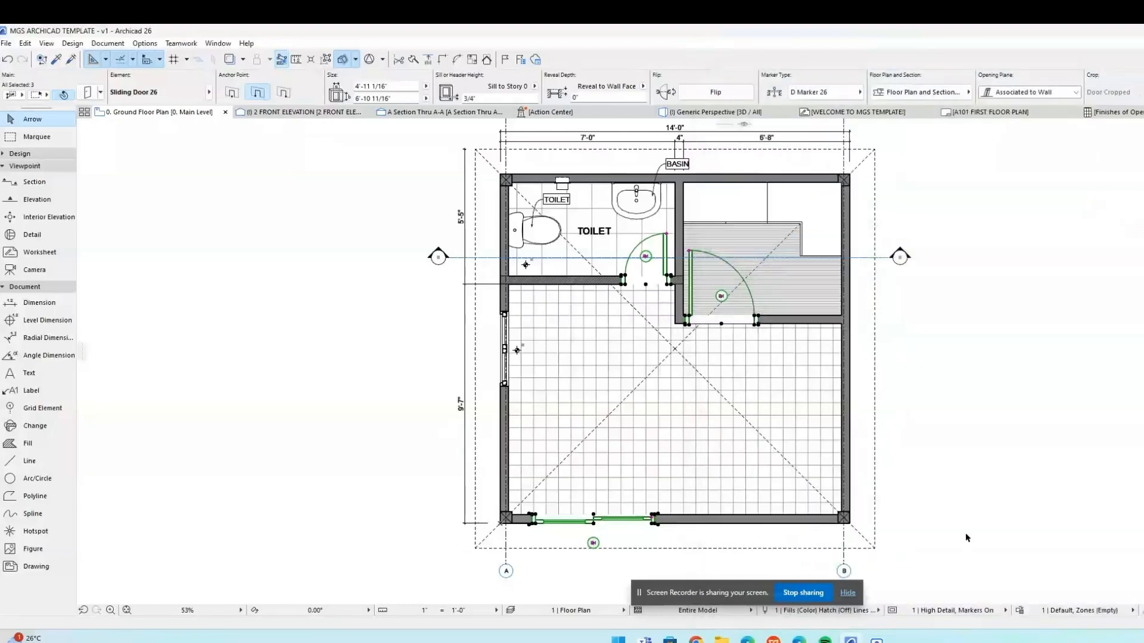
pyautogui.click(966, 535)
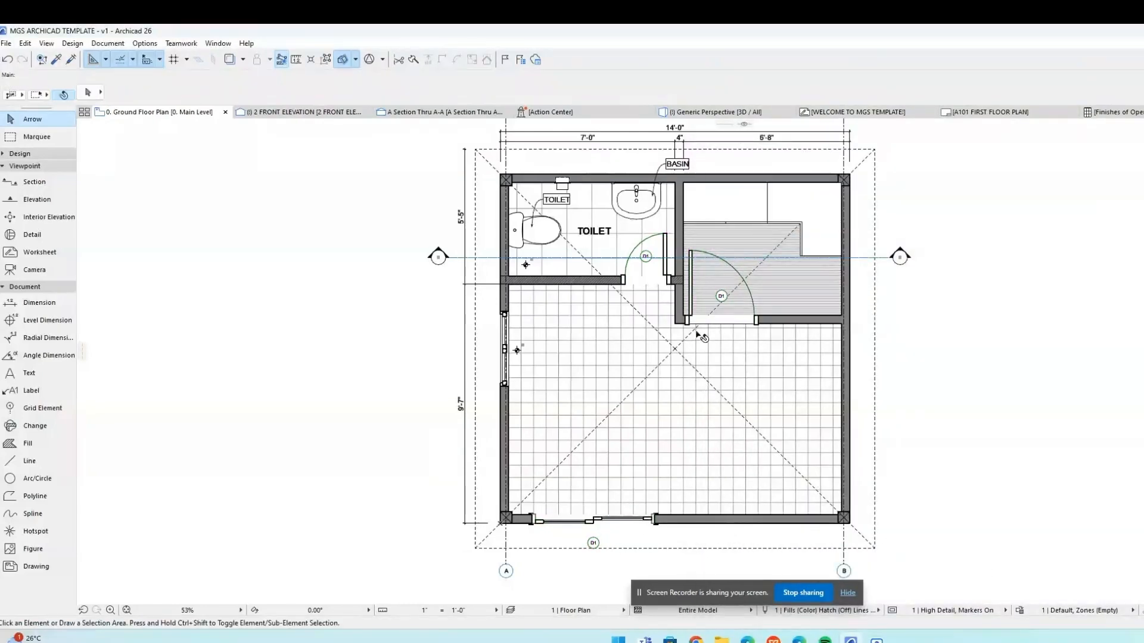
# Change the ID of the larger hinged door to D2 and the toilet door to D3.
pyautogui.click(690, 258)
pyautogui.click(665, 238)
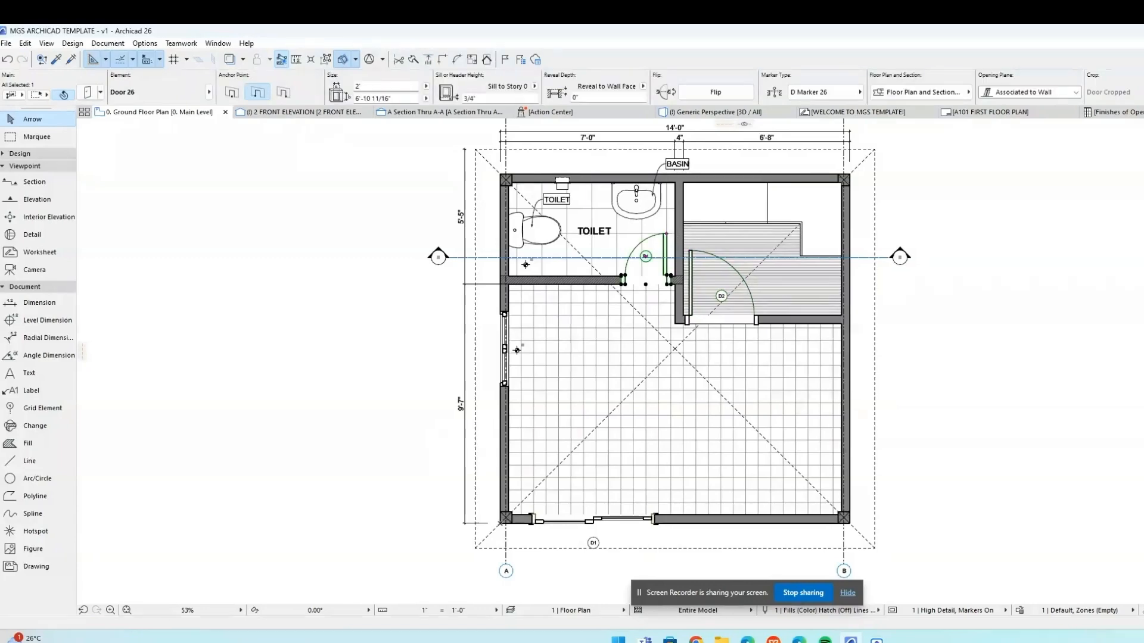
pyautogui.click(1083, 264)
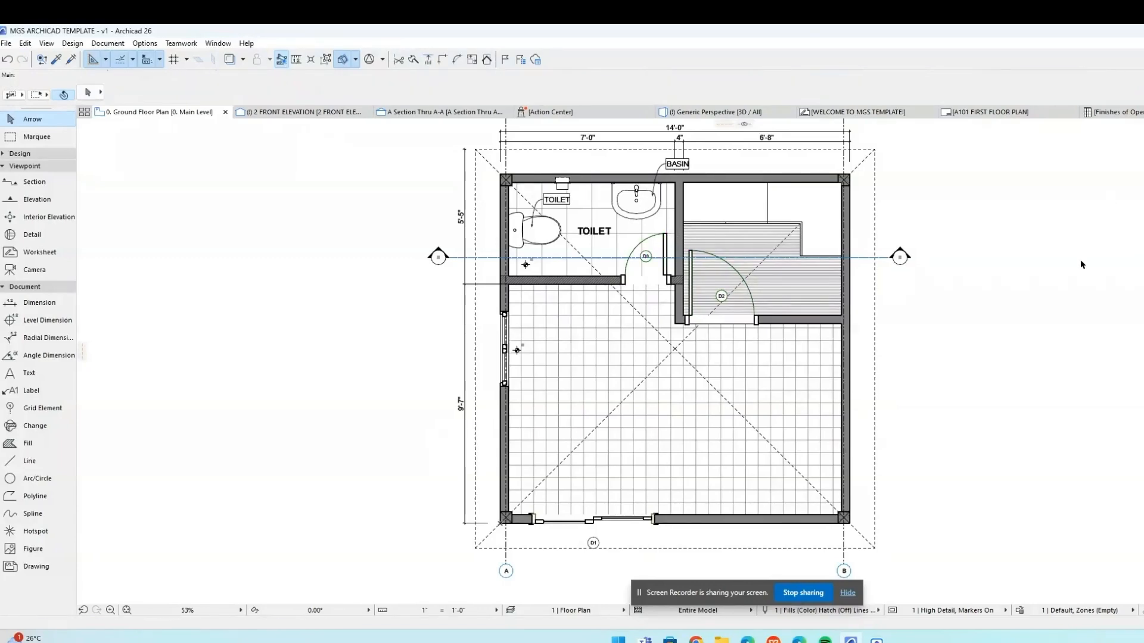
# Assign the W Marker 26 dimension marker to the double sash window in the main room's outer wall.
pyautogui.scroll(3, 664, 427)
pyautogui.moveTo(665, 427); pyautogui.dragTo(723, 461, button='middle')
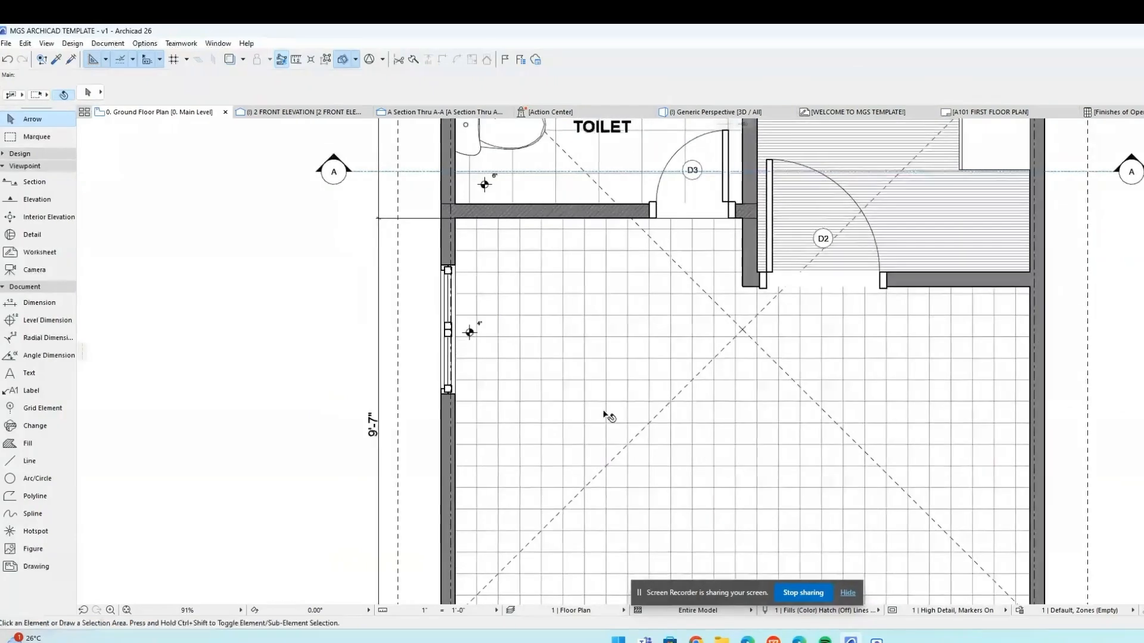
pyautogui.click(455, 269)
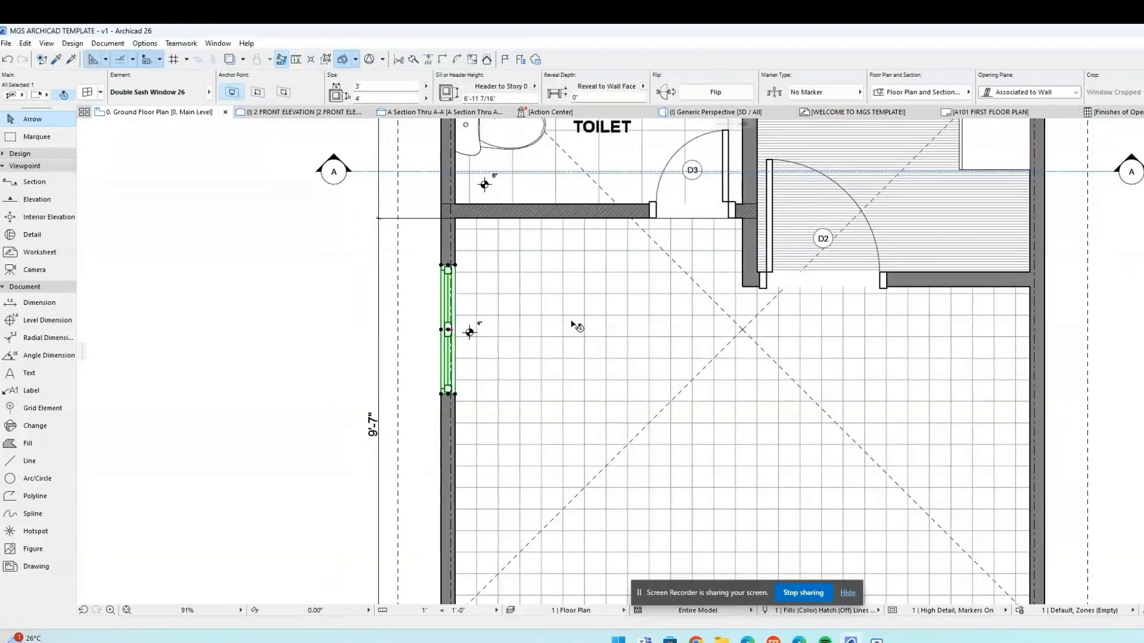
pyautogui.rightClick(421, 311)
pyautogui.press('Escape')
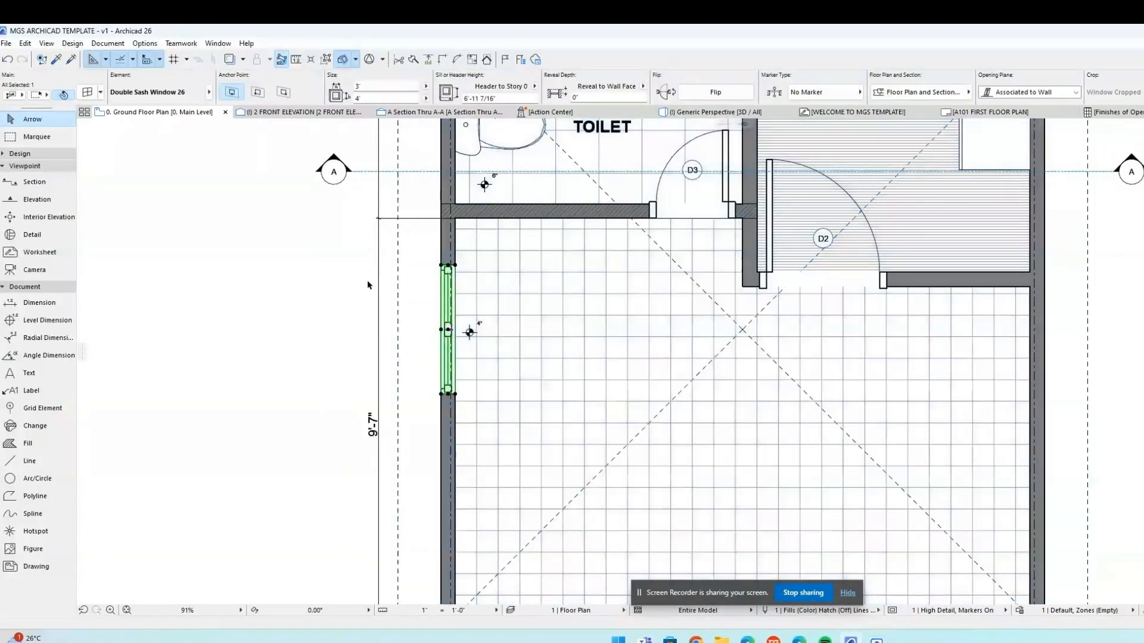
pyautogui.rightClick(361, 276)
pyautogui.click(418, 284)
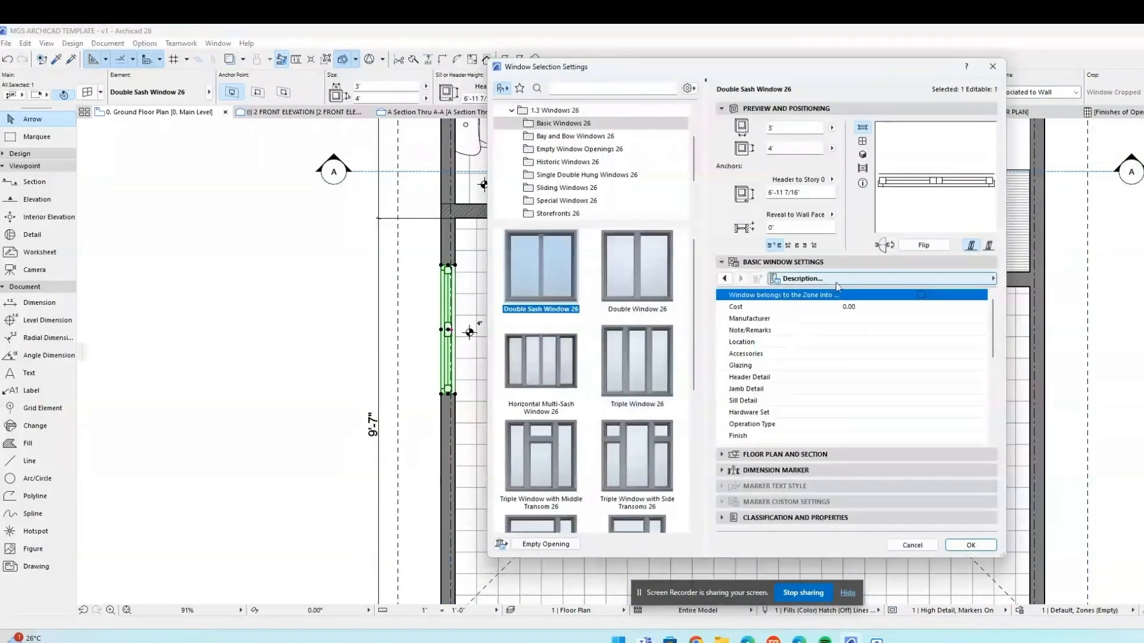
pyautogui.click(835, 280)
pyautogui.click(968, 310)
pyautogui.click(907, 470)
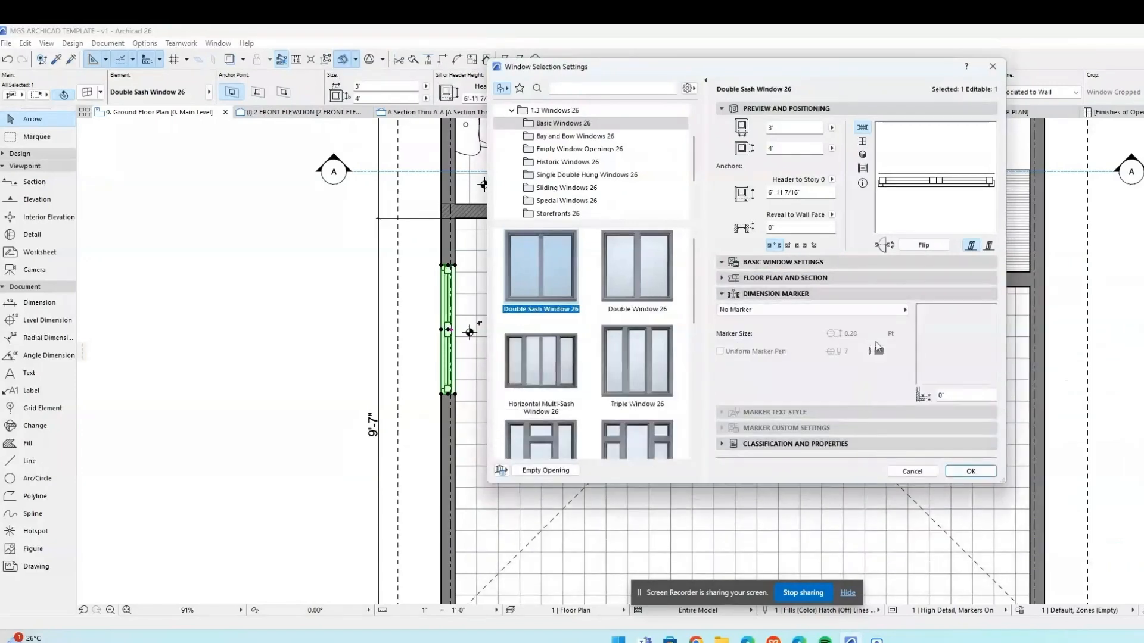
pyautogui.click(895, 311)
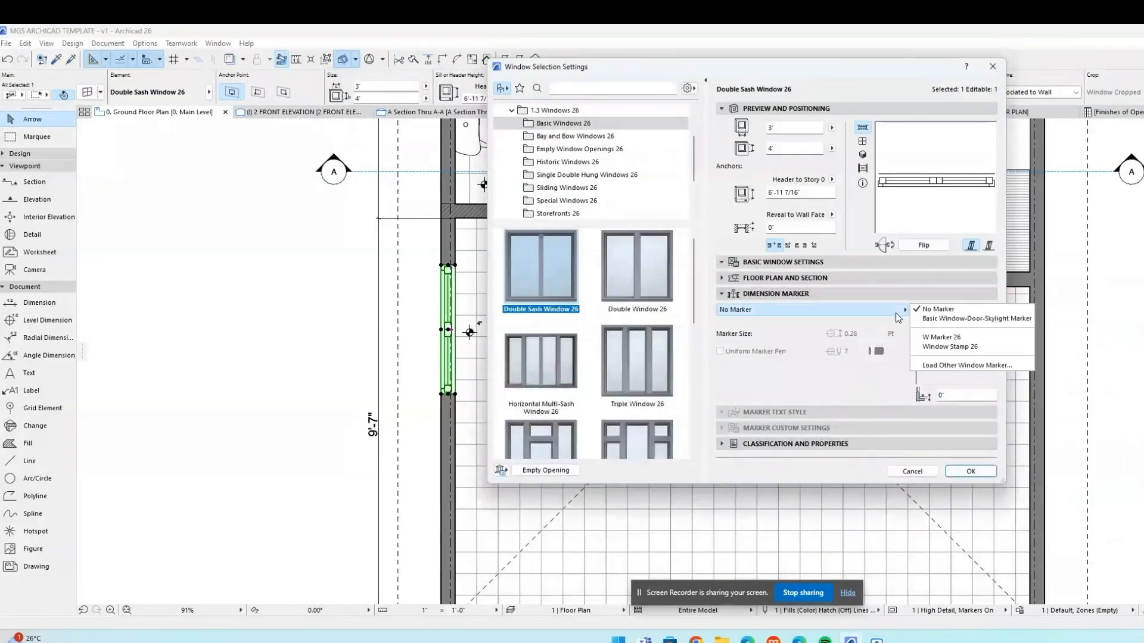
pyautogui.click(937, 338)
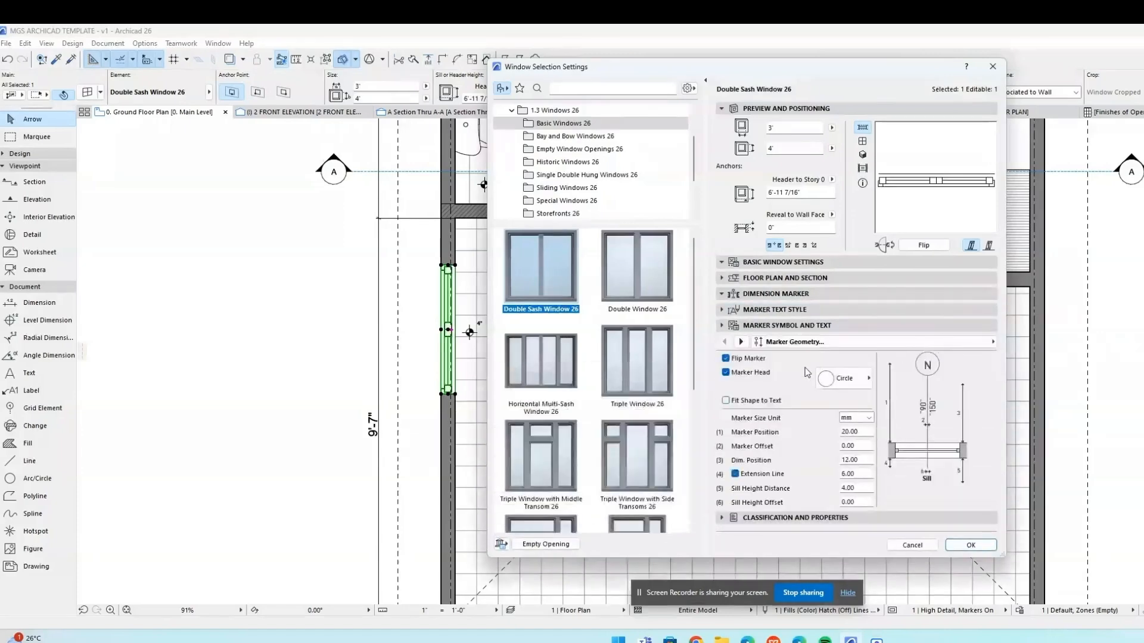
# Give the window marker a hexagon head, turn off its extension line and enable Fit Shape to Text.
pyautogui.click(846, 383)
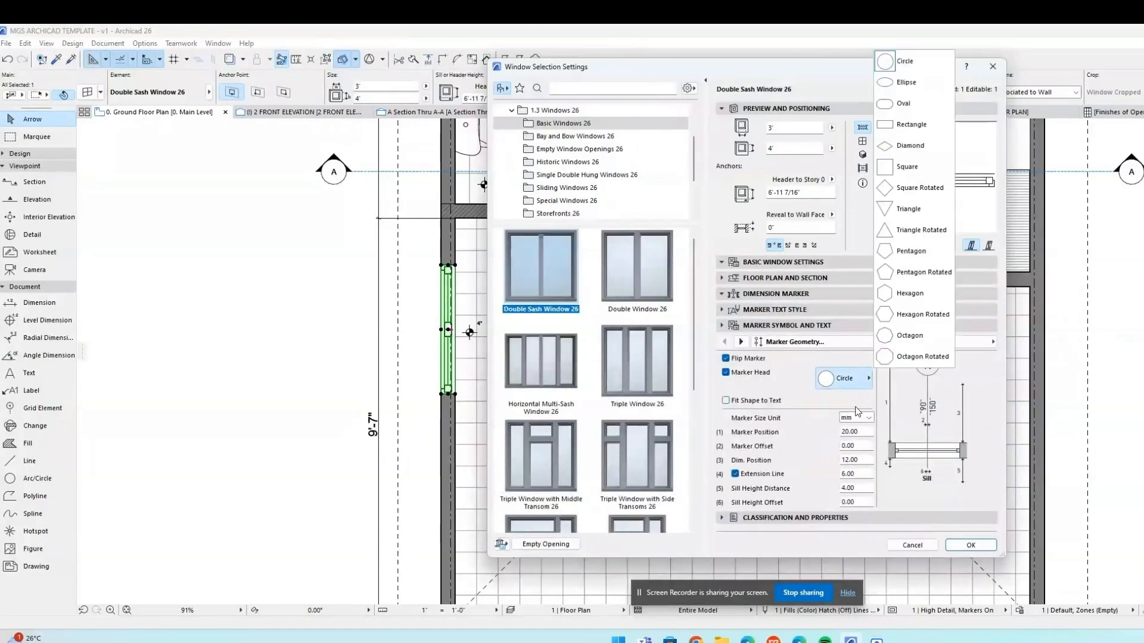
pyautogui.click(928, 291)
pyautogui.click(736, 474)
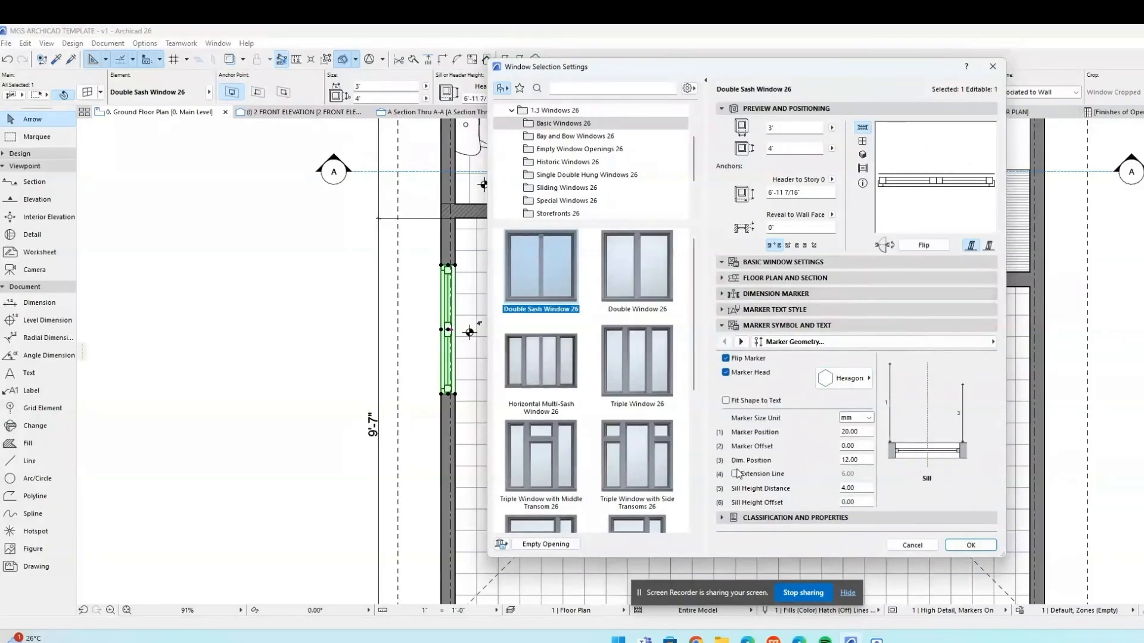
pyautogui.click(725, 401)
# Turn off Show Sill in the window marker's content and go through its remaining text and 2D representation settings.
pyautogui.click(741, 342)
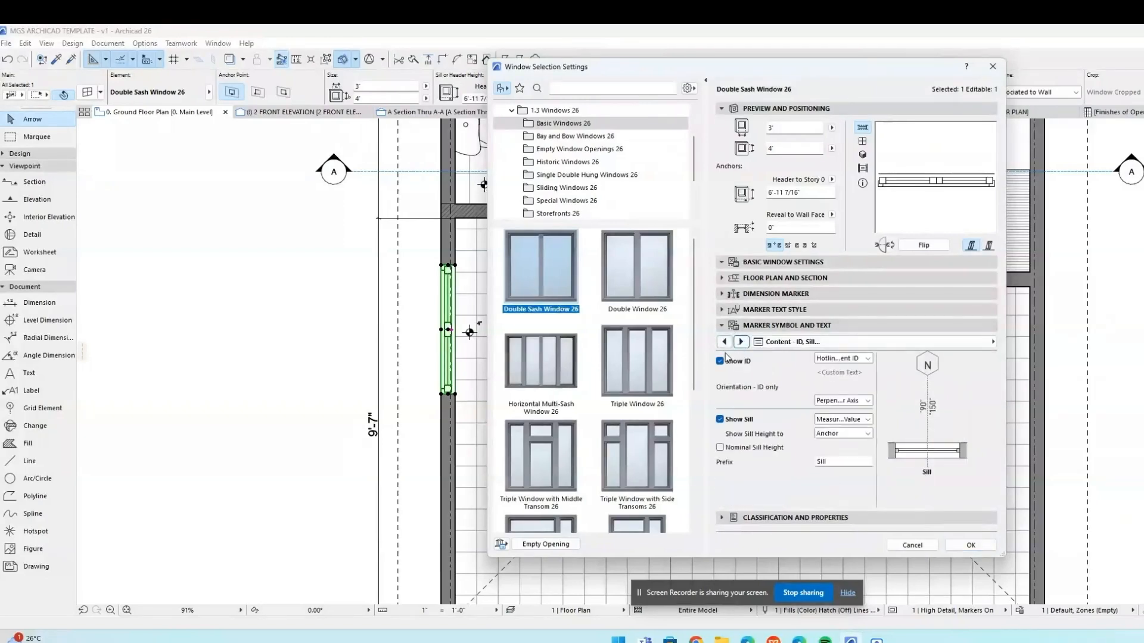
pyautogui.click(720, 420)
pyautogui.click(742, 343)
pyautogui.click(742, 343)
pyautogui.click(742, 343)
pyautogui.click(743, 342)
pyautogui.click(743, 342)
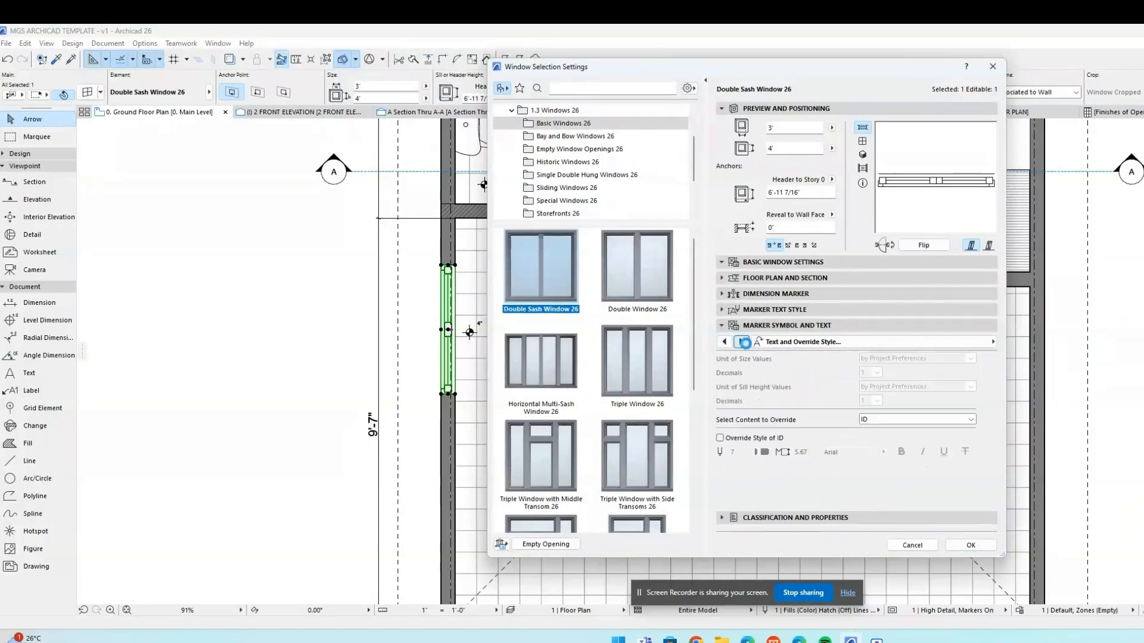
pyautogui.click(743, 343)
# Set the window marker's text size to 10 pt and apply the settings to the window.
pyautogui.click(774, 309)
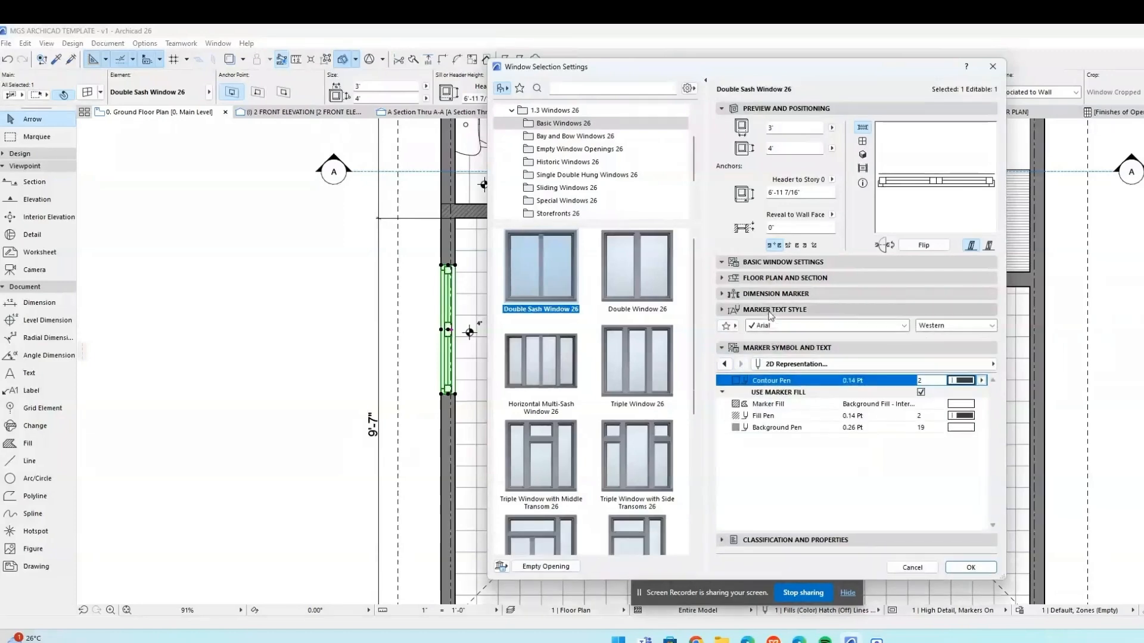
pyautogui.write('10')
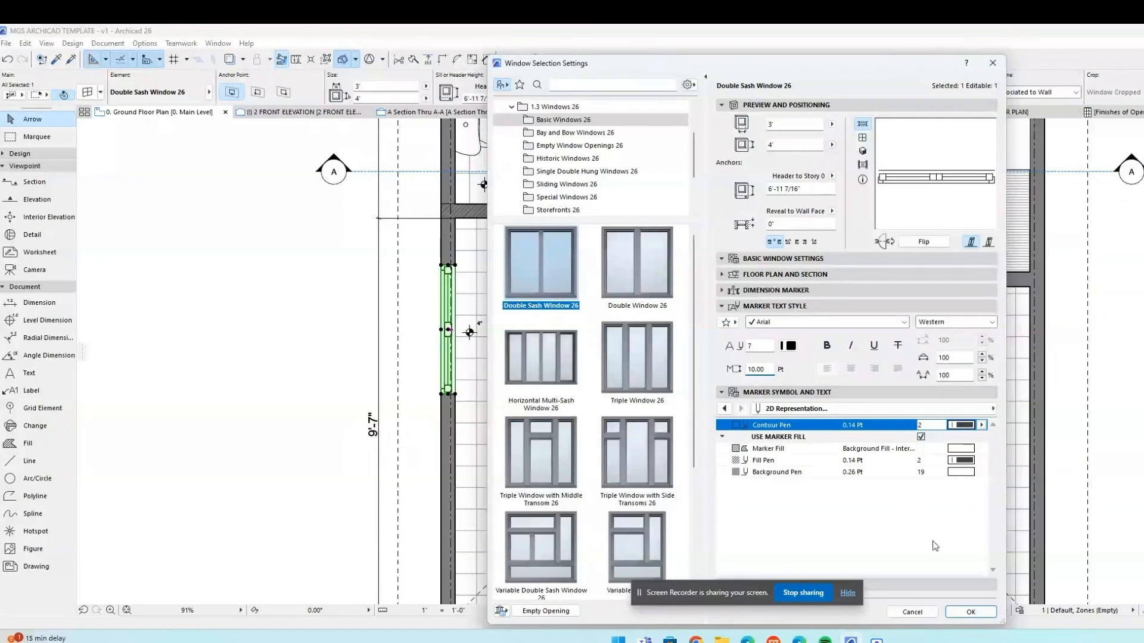
pyautogui.click(968, 612)
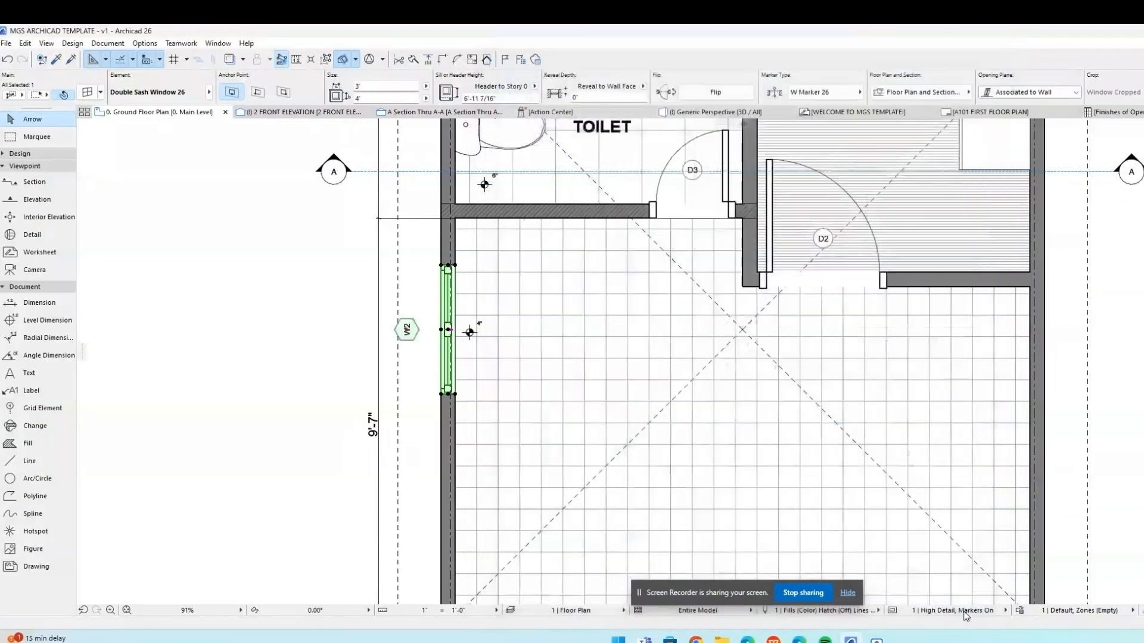
# Move the hexagonal window marker closer to the outer face of the wall.
pyautogui.click(408, 330)
pyautogui.click(425, 328)
pyautogui.click(423, 320)
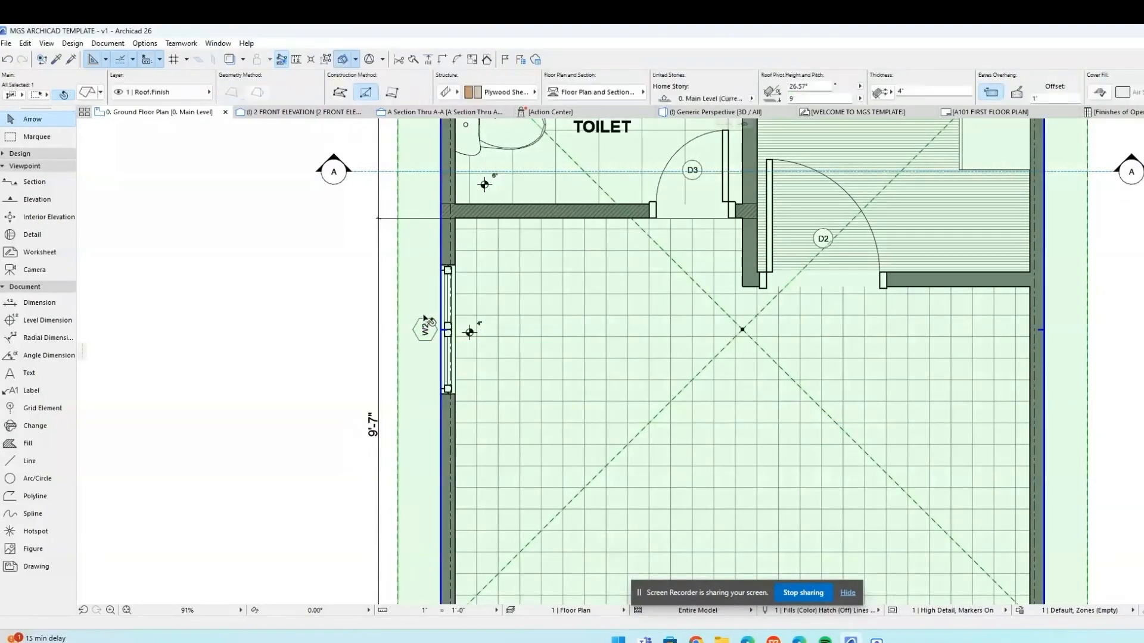
pyautogui.click(327, 321)
# Change the window's ID to W1 and deselect it.
pyautogui.scroll(-1, 429, 312)
pyautogui.moveTo(430, 313); pyautogui.dragTo(435, 432, button='middle')
pyautogui.click(451, 411)
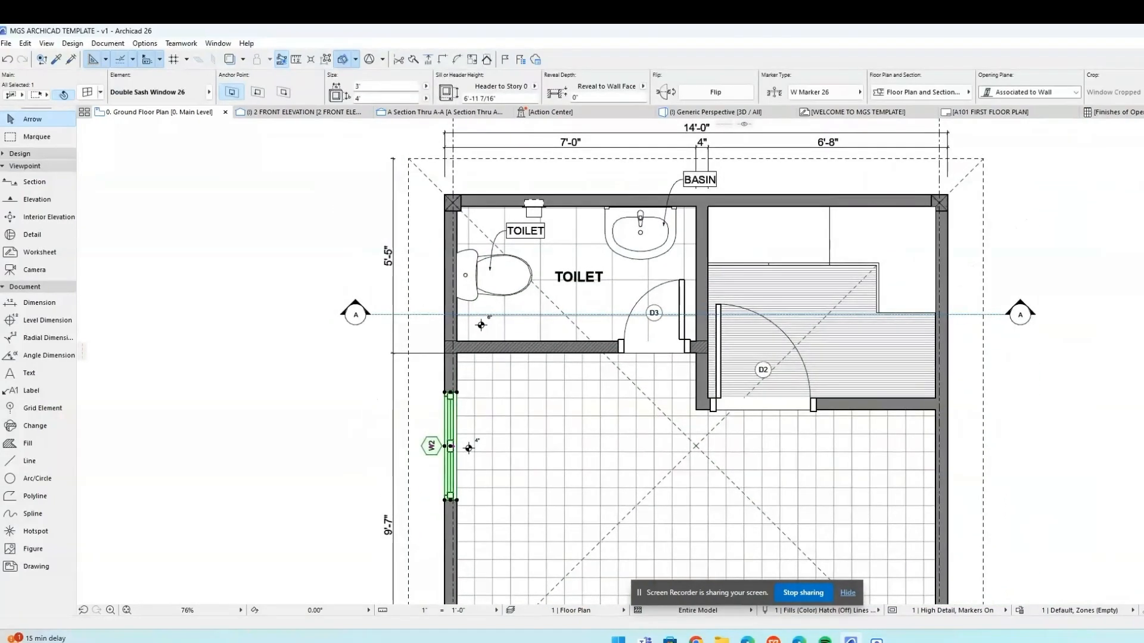
pyautogui.click(361, 391)
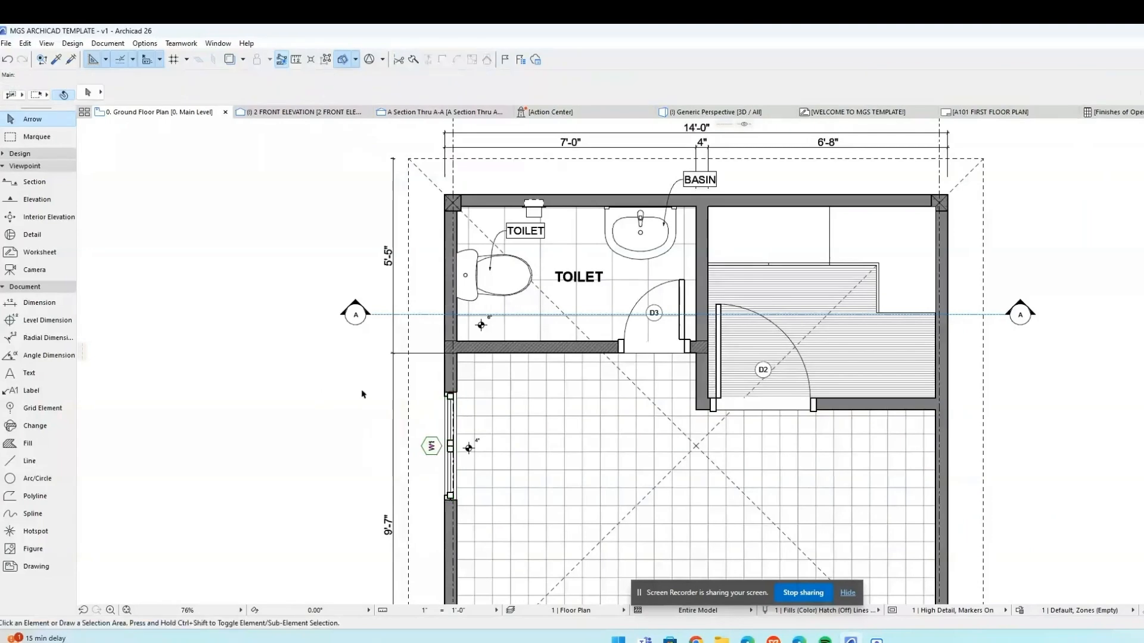
# Place a limited-depth section line horizontally across the plan through the toilet and shower area, looking towards the basin wall.
pyautogui.scroll(-1, 680, 413)
pyautogui.moveTo(685, 410); pyautogui.dragTo(667, 335, button='middle')
pyautogui.scroll(-1, 660, 316)
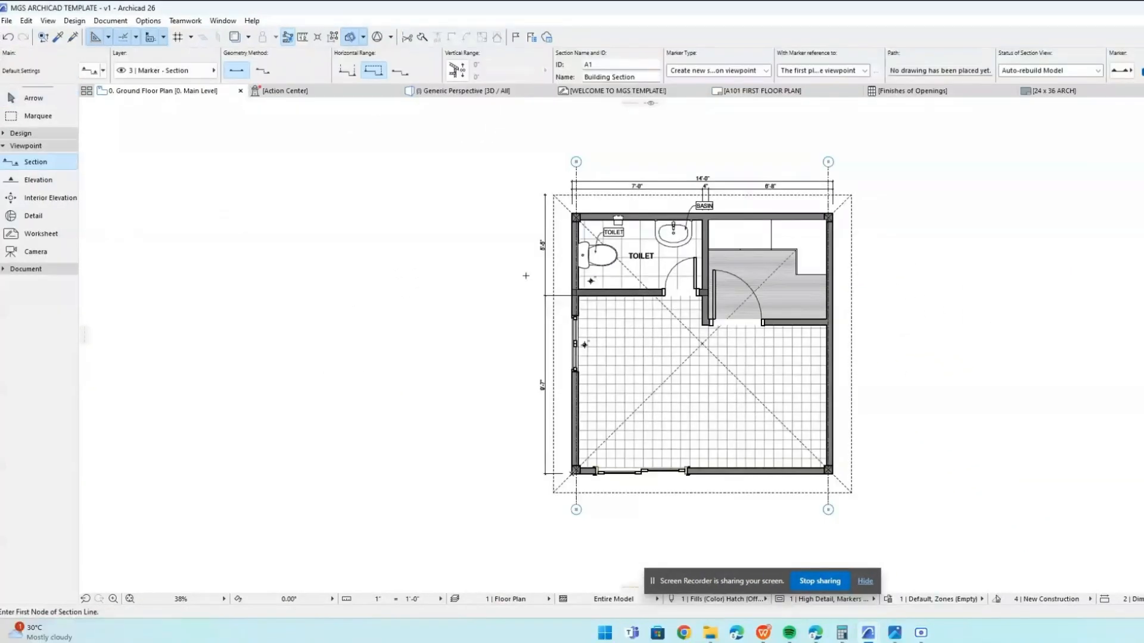
pyautogui.click(525, 275)
pyautogui.click(869, 276)
pyautogui.click(879, 178)
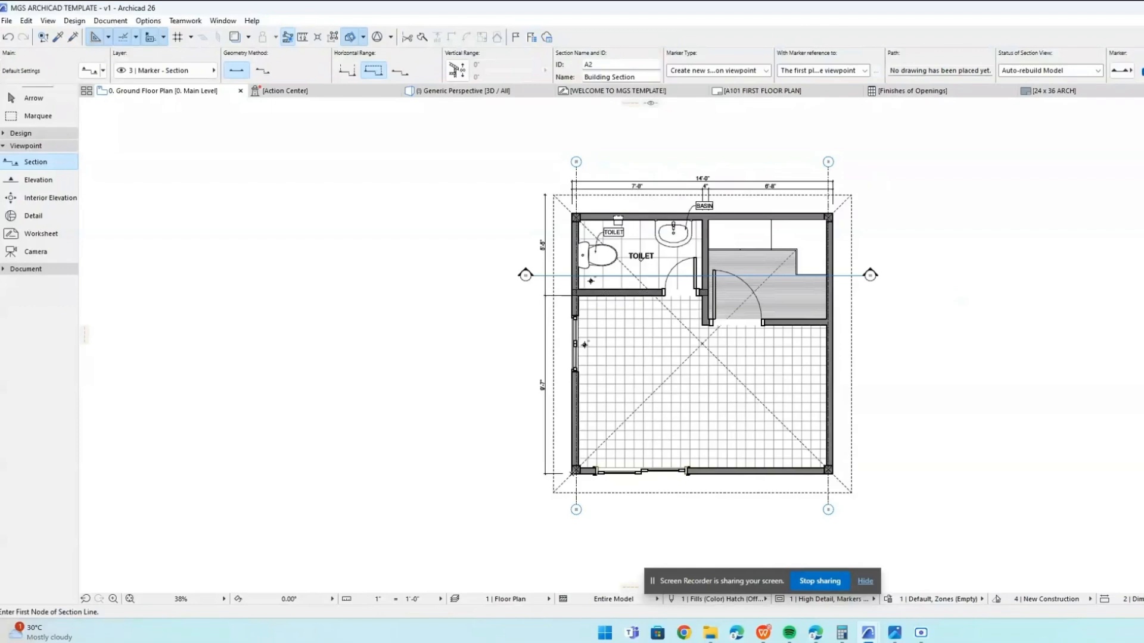
# Select the new section line and examine its range and the markers at its ends.
pyautogui.press('Escape')
pyautogui.click(541, 277)
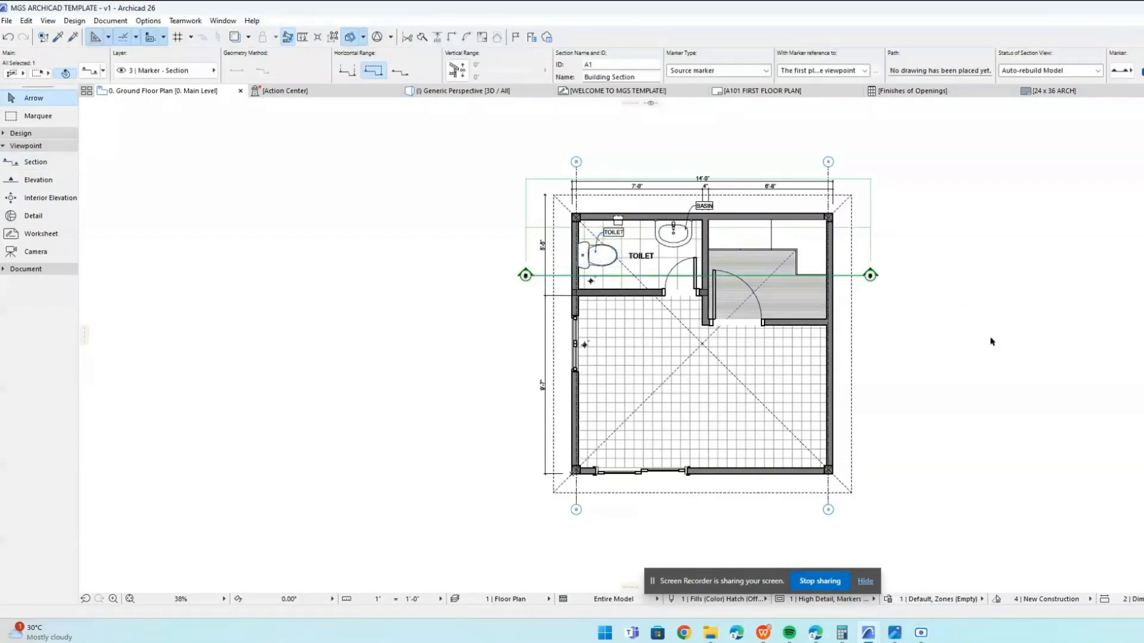
pyautogui.click(858, 233)
pyautogui.click(872, 279)
pyautogui.scroll(6, 875, 282)
pyautogui.scroll(-4, 876, 285)
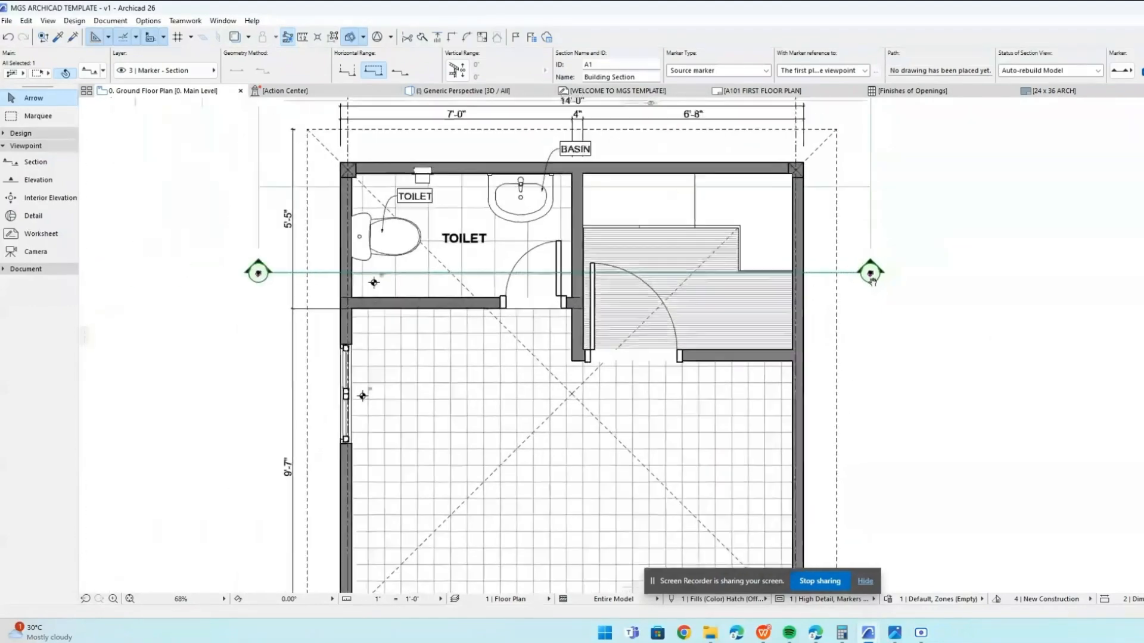
pyautogui.click(934, 344)
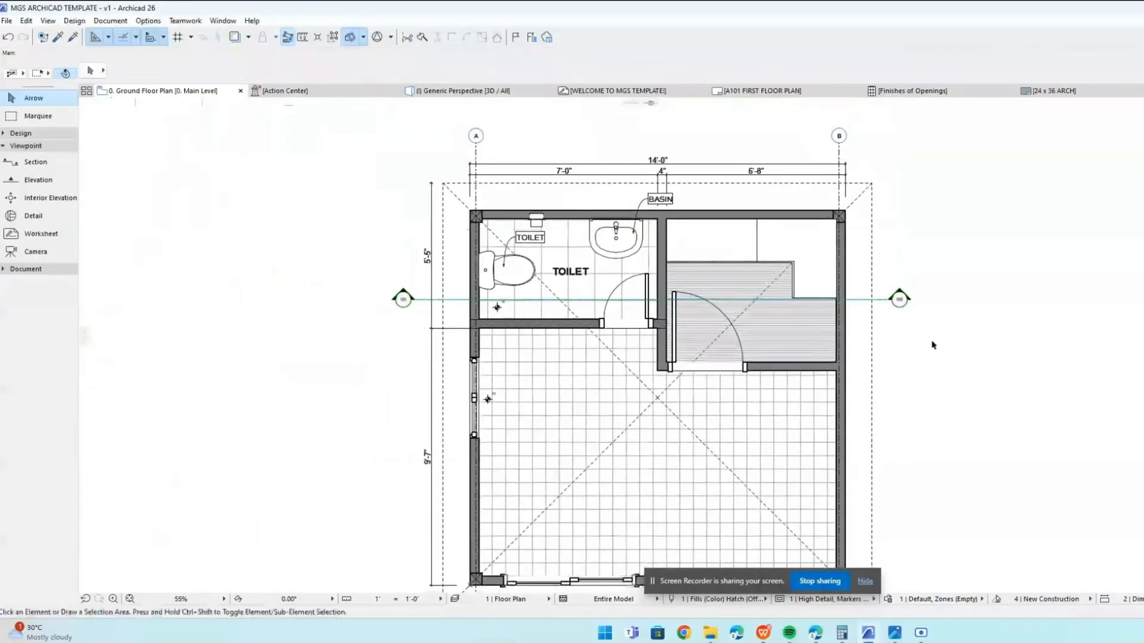
pyautogui.scroll(2, 933, 344)
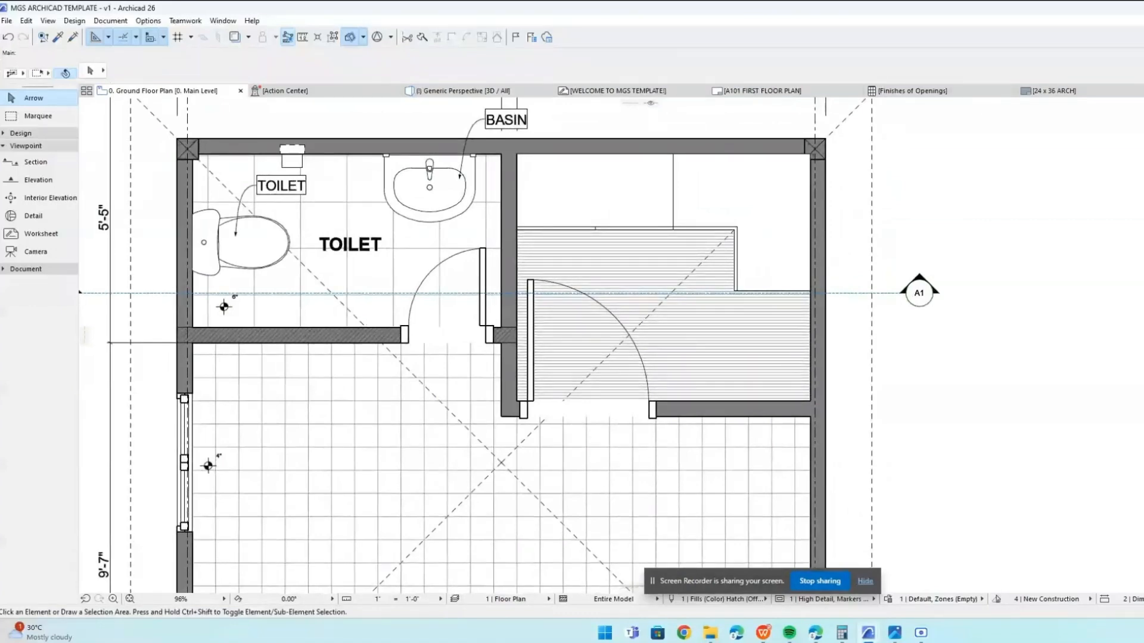
# Open the A1 building section and examine the cut through the toilet, shower and roof.
pyautogui.doubleClick(1138, 255)
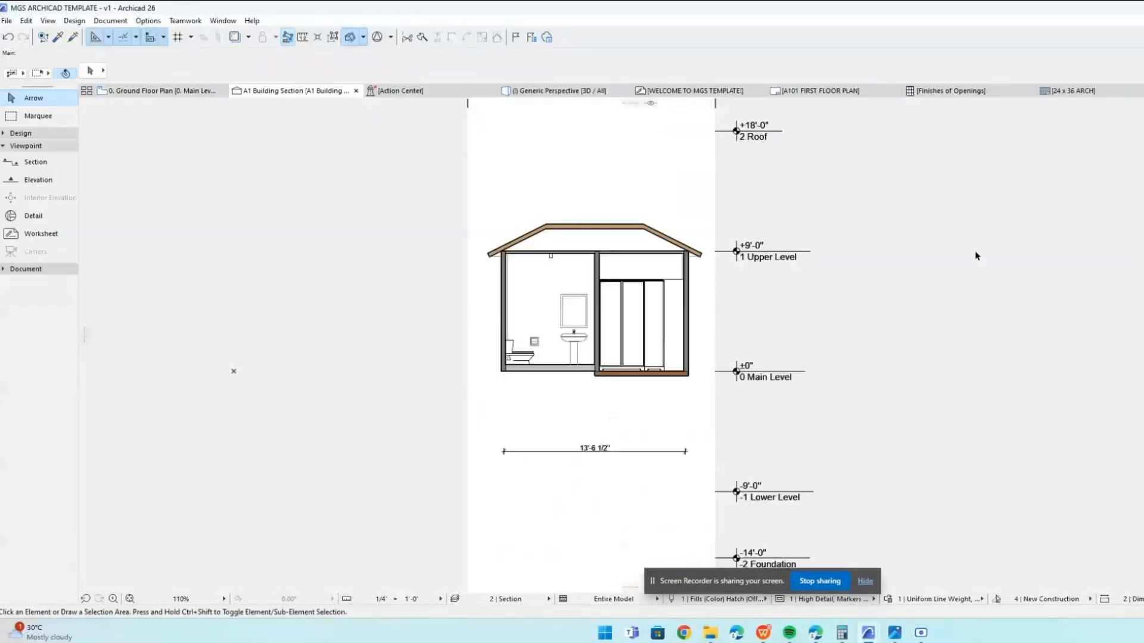
pyautogui.scroll(3, 578, 350)
pyautogui.scroll(-2, 609, 350)
pyautogui.moveTo(611, 350); pyautogui.dragTo(633, 392, button='middle')
pyautogui.moveTo(921, 331); pyautogui.dragTo(915, 365, button='middle')
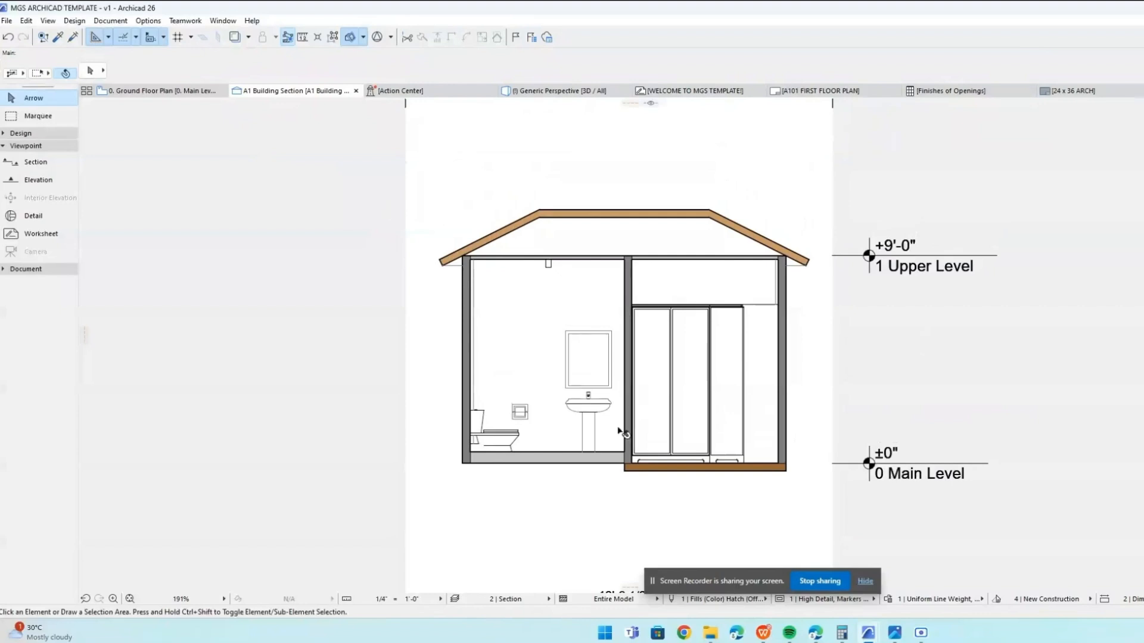
# Dimension the toilet's clear height from the floor slab to the ceiling, placing the dimension line outside the toilet's outer wall.
pyautogui.scroll(2, 619, 432)
pyautogui.click(26, 269)
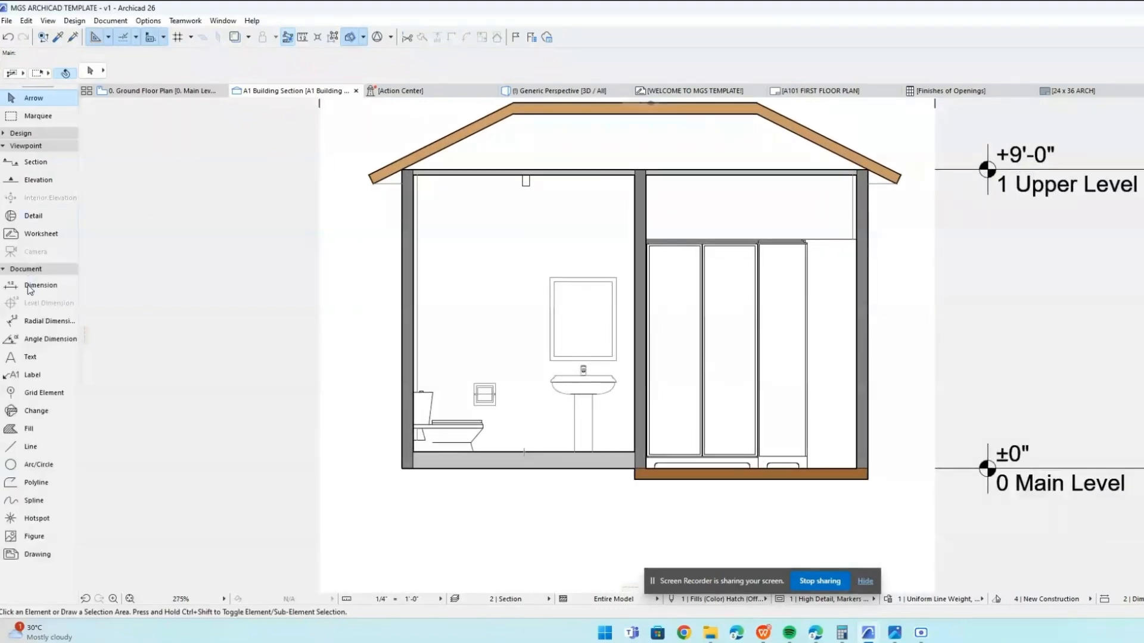
pyautogui.click(33, 287)
pyautogui.click(413, 175)
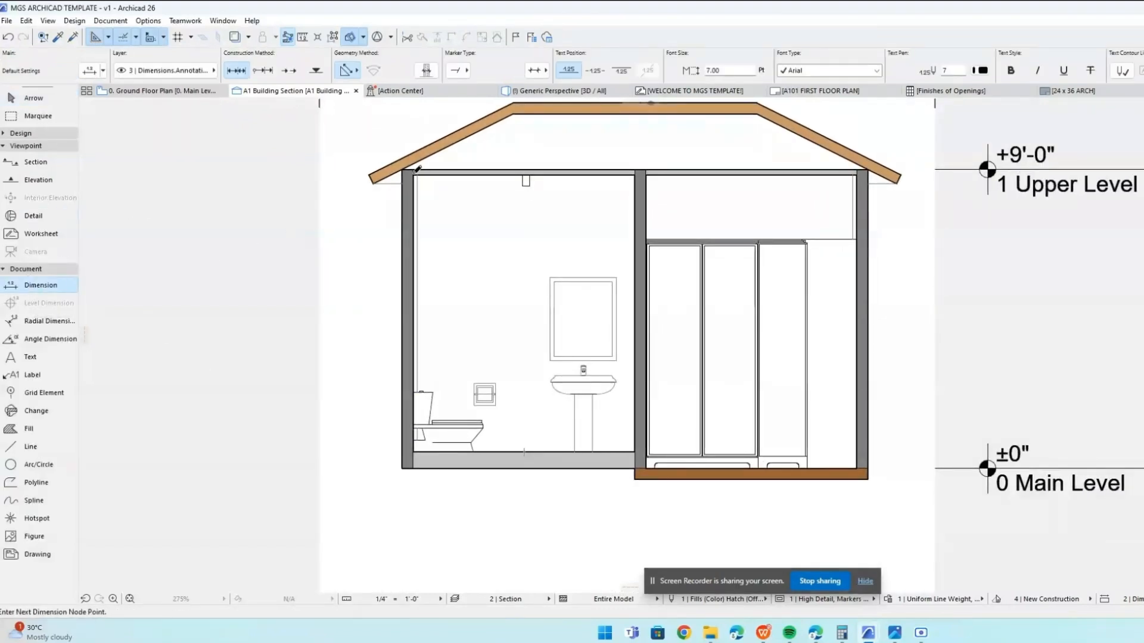
pyautogui.doubleClick(417, 450)
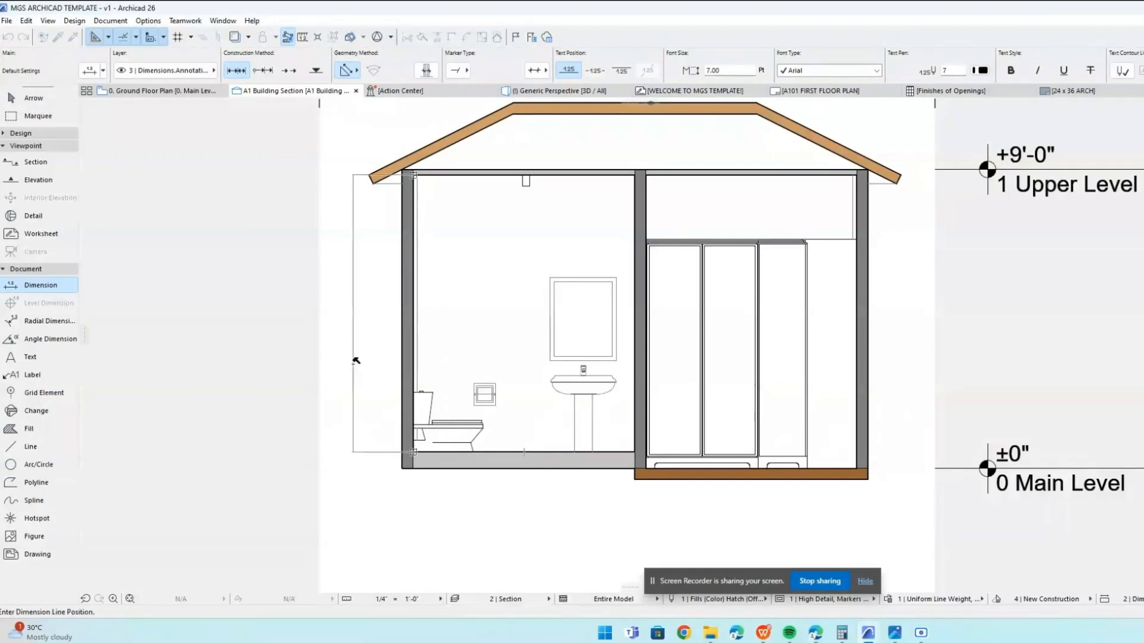
pyautogui.click(340, 357)
pyautogui.scroll(-1, 796, 379)
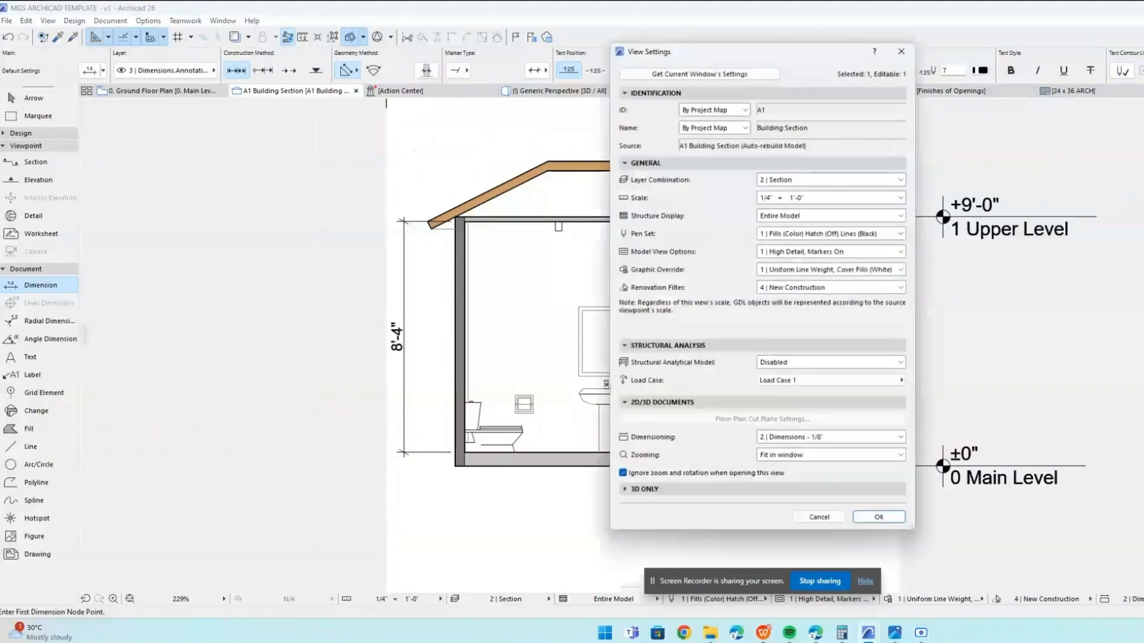
# Review the layer combination and scale options in the section's view settings and close them without changes.
pyautogui.click(810, 181)
pyautogui.click(810, 180)
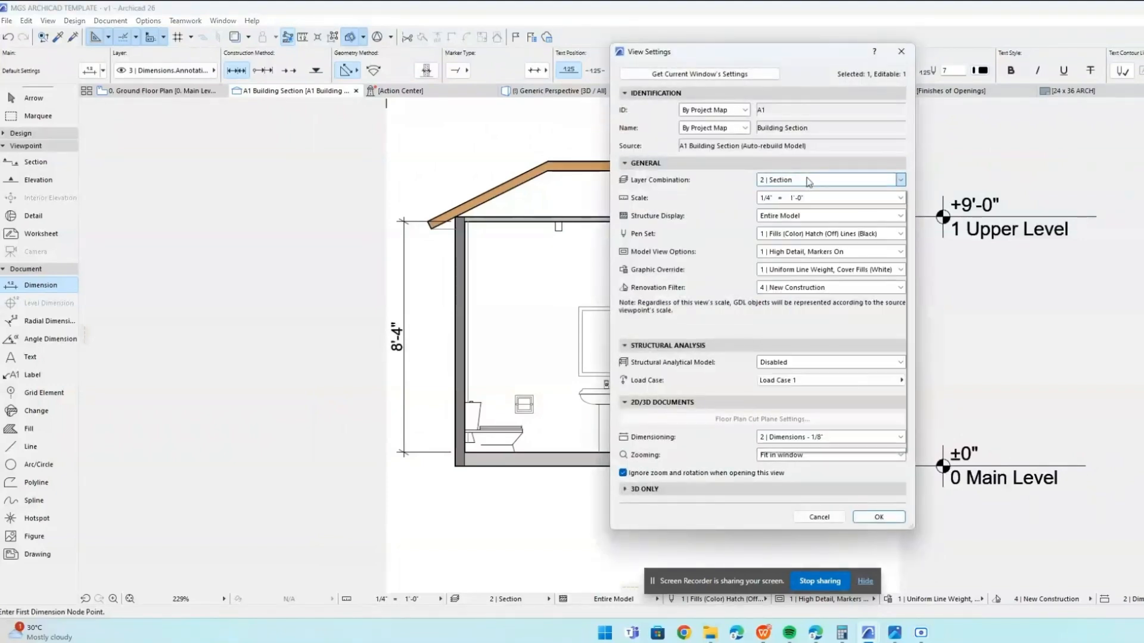
pyautogui.click(807, 197)
pyautogui.click(807, 199)
pyautogui.click(903, 52)
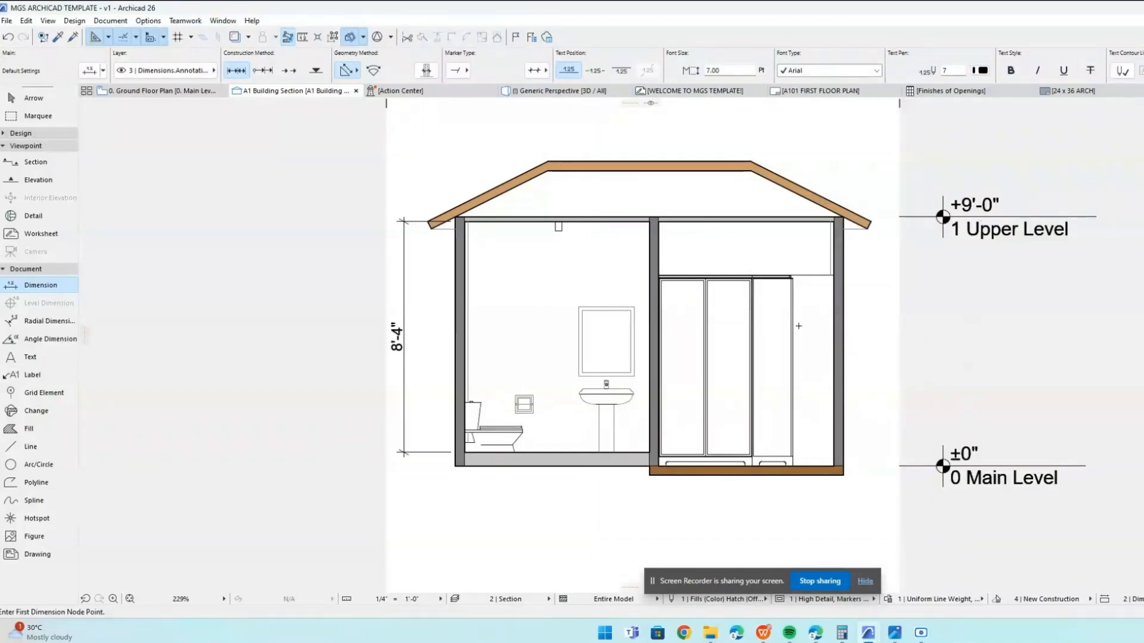
# Return to the ground floor plan and give the A1 section the reference ID A and the name Section Thru A-A.
pyautogui.click(195, 91)
pyautogui.press('Escape')
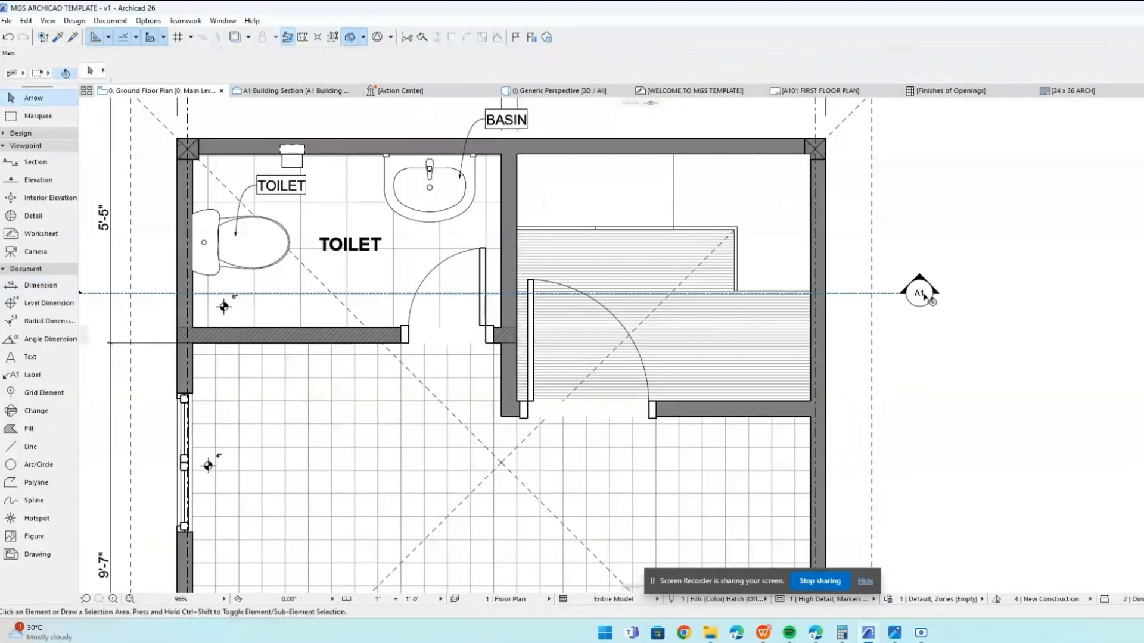
pyautogui.click(919, 294)
pyautogui.rightClick(919, 293)
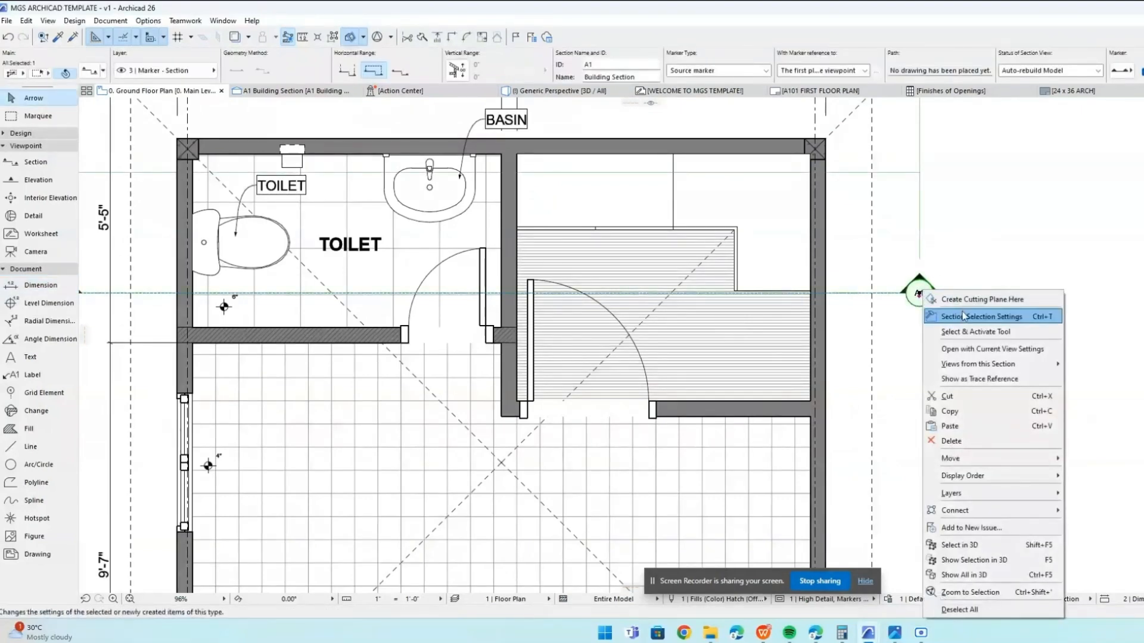
pyautogui.click(966, 319)
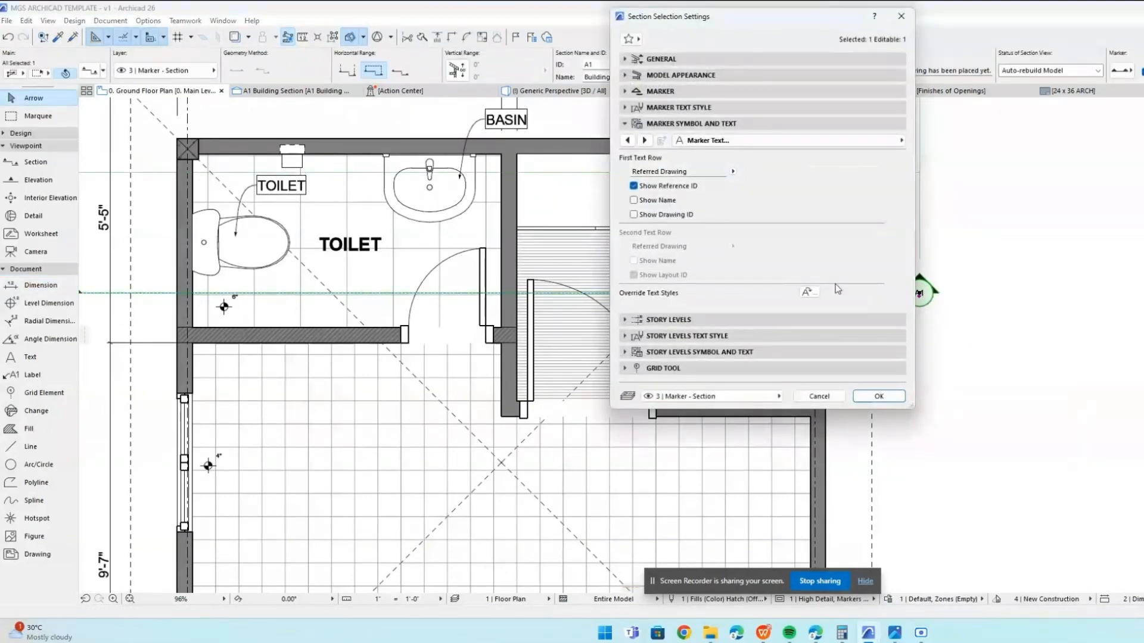
pyautogui.click(731, 58)
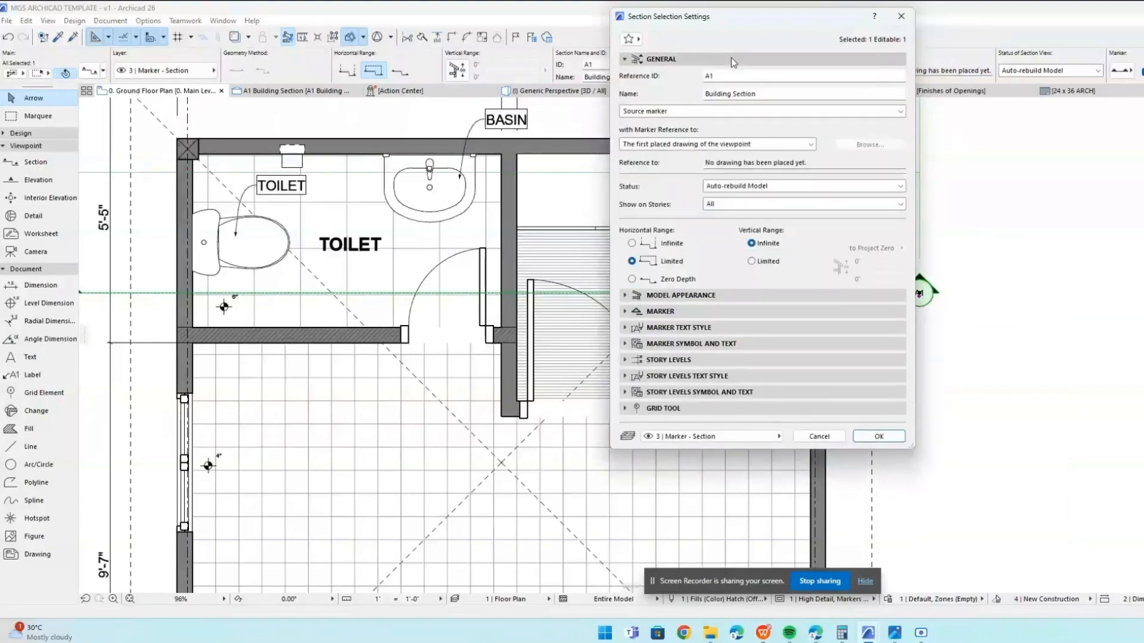
pyautogui.click(736, 77)
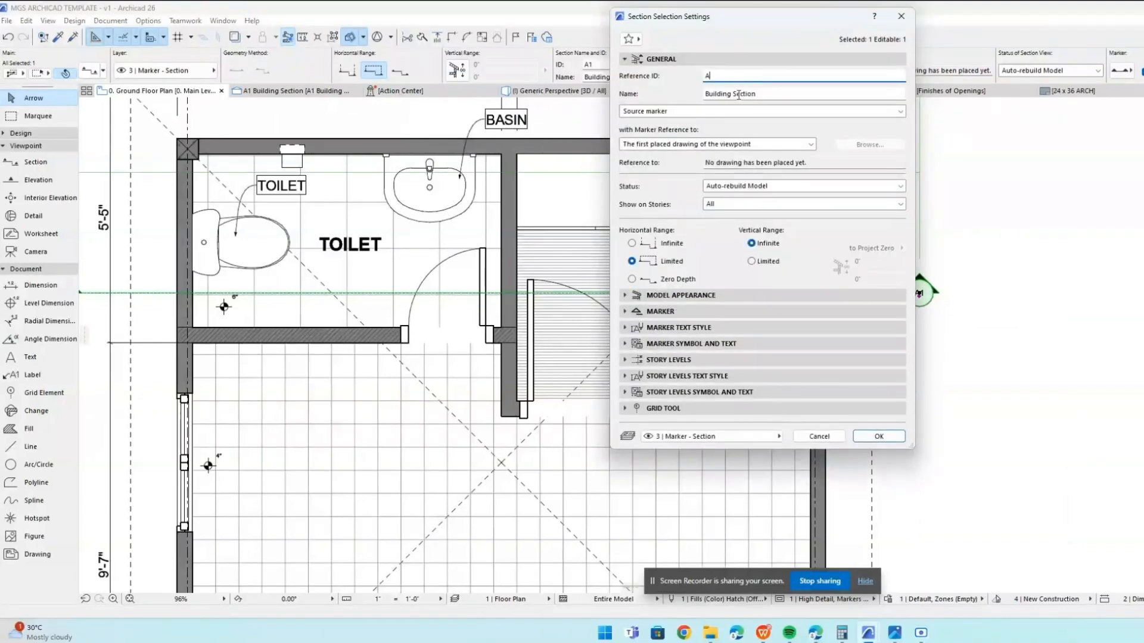
pyautogui.press('Tab')
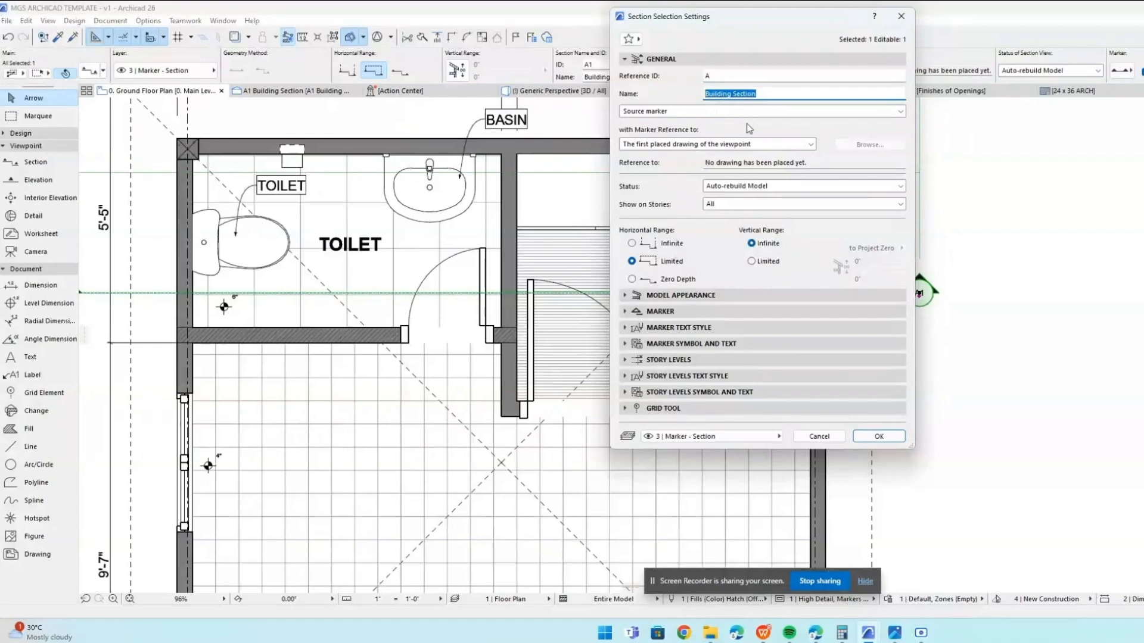
pyautogui.write('Section Thru A-A')
# Review the section's model appearance options and its marker type, size, pen and text settings without changing them.
pyautogui.click(749, 293)
pyautogui.scroll(-5, 823, 337)
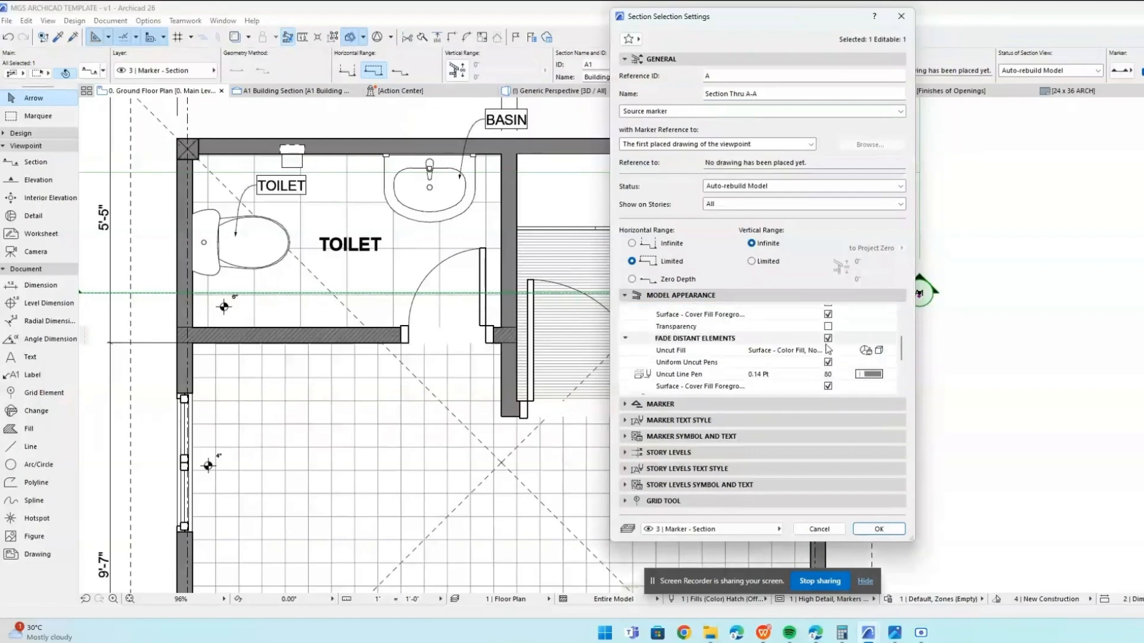
pyautogui.scroll(5, 842, 381)
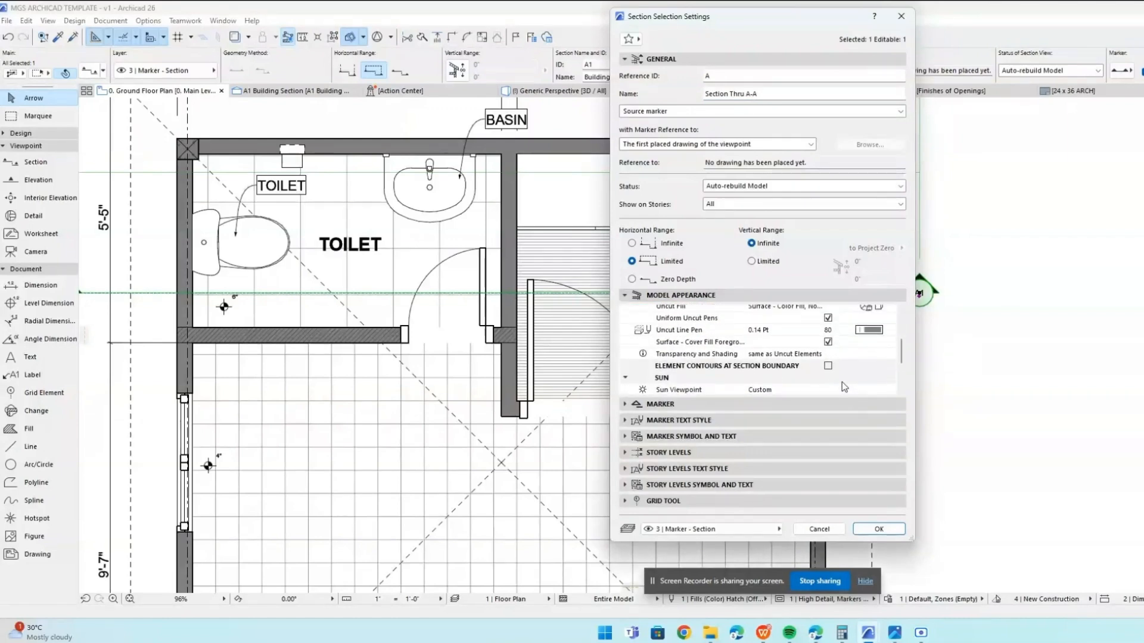
pyautogui.click(817, 407)
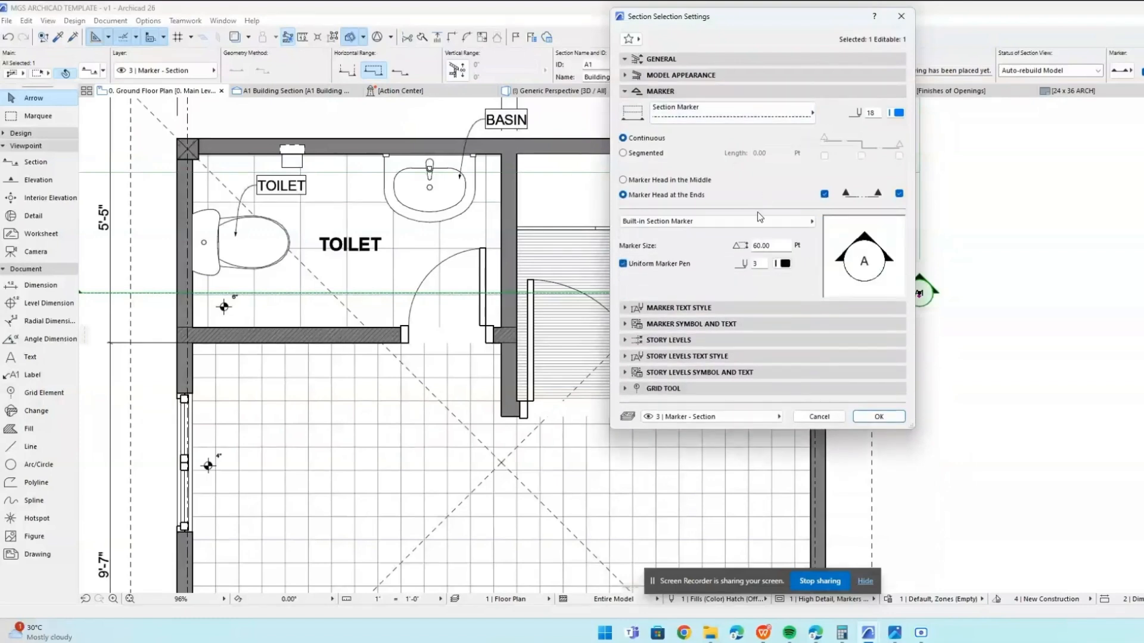
pyautogui.click(755, 227)
pyautogui.click(755, 227)
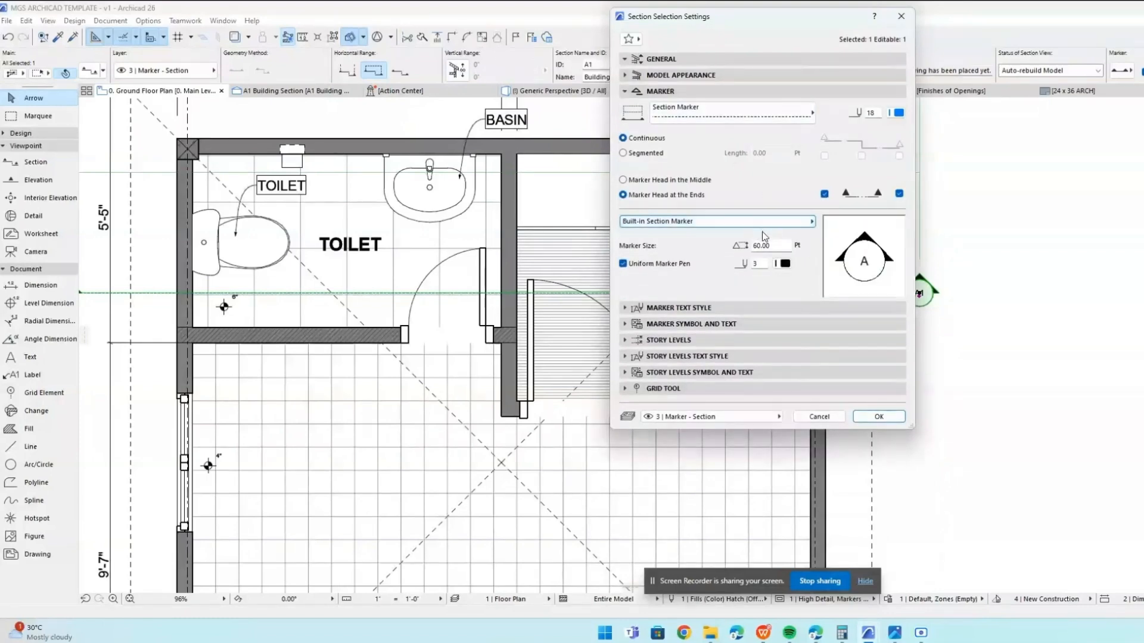
pyautogui.click(786, 266)
pyautogui.click(652, 278)
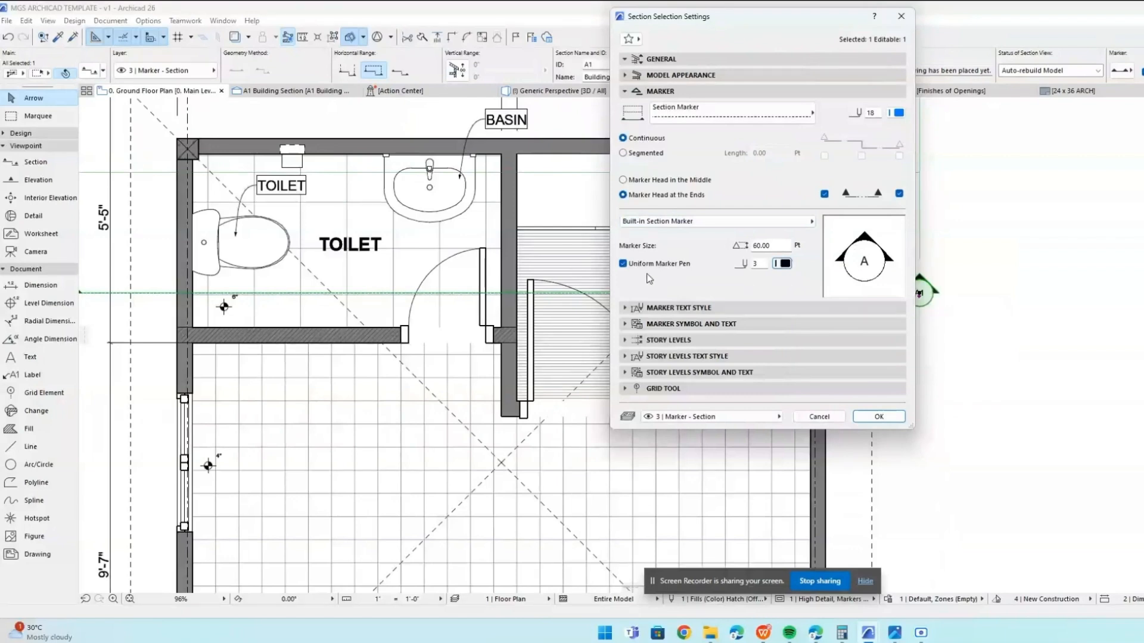
pyautogui.click(623, 264)
pyautogui.click(751, 308)
pyautogui.click(751, 310)
pyautogui.click(752, 321)
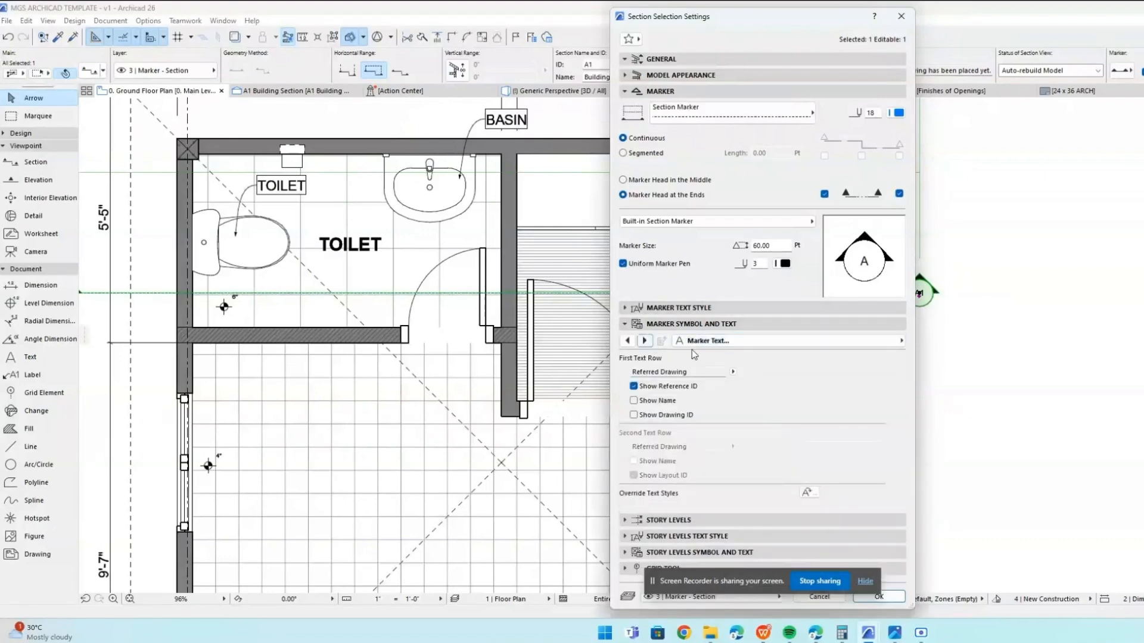
# Try the Triangle 1, Triangle 2 and Circle 1 marker styles, return to Circle 4, and review the marker's text and 2D representation settings.
pyautogui.click(627, 340)
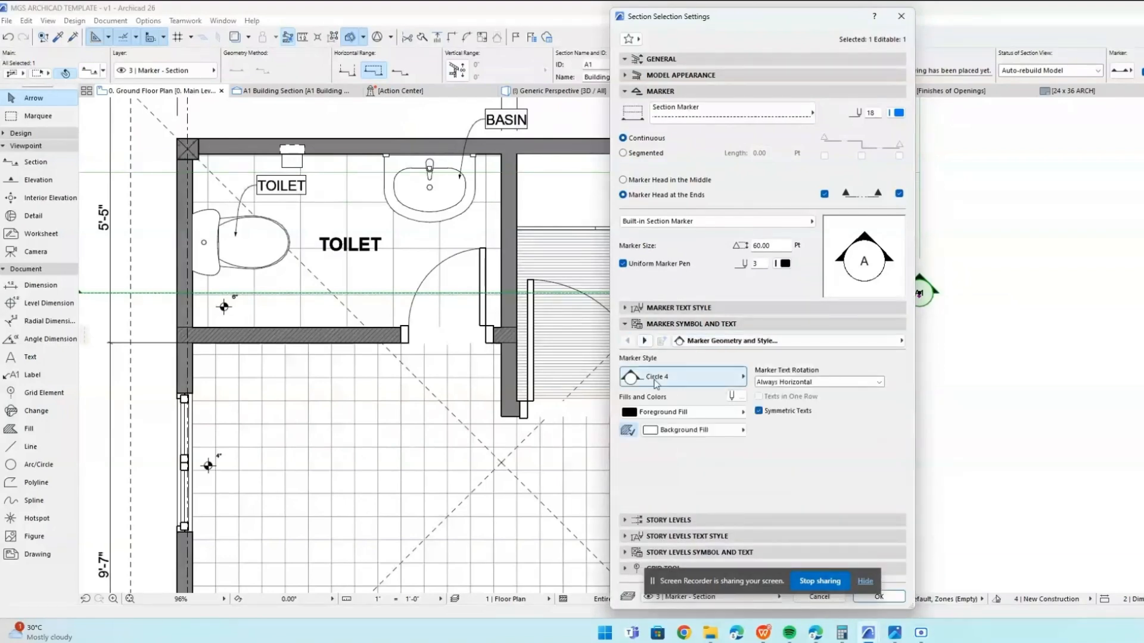
pyautogui.click(651, 379)
pyautogui.click(779, 398)
pyautogui.click(743, 379)
pyautogui.click(760, 416)
pyautogui.click(730, 385)
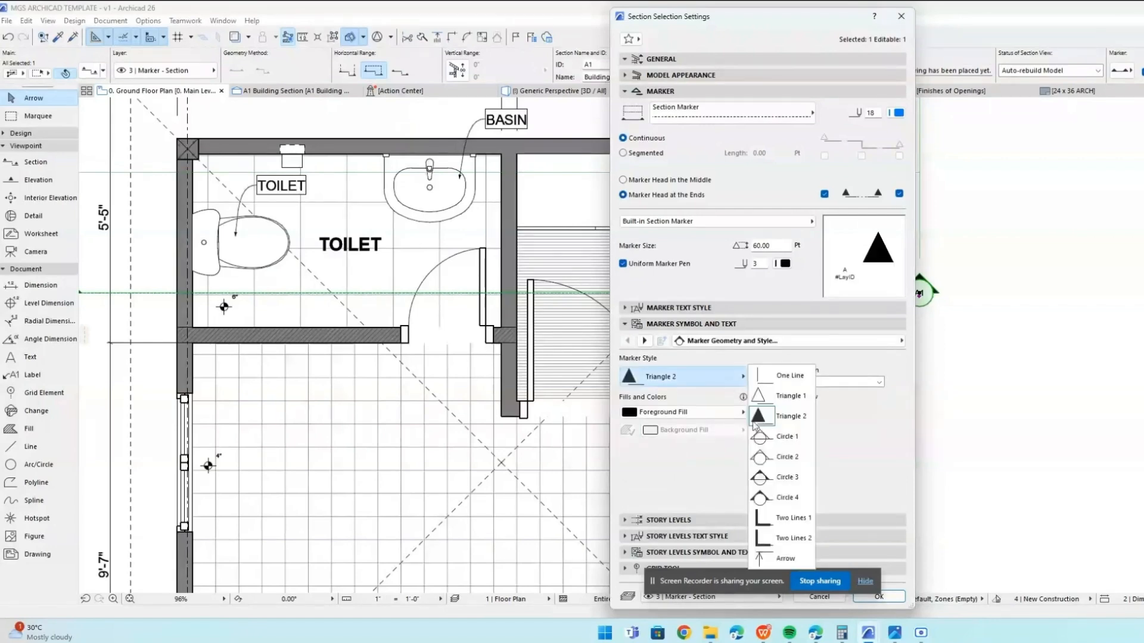
pyautogui.click(767, 436)
pyautogui.click(733, 381)
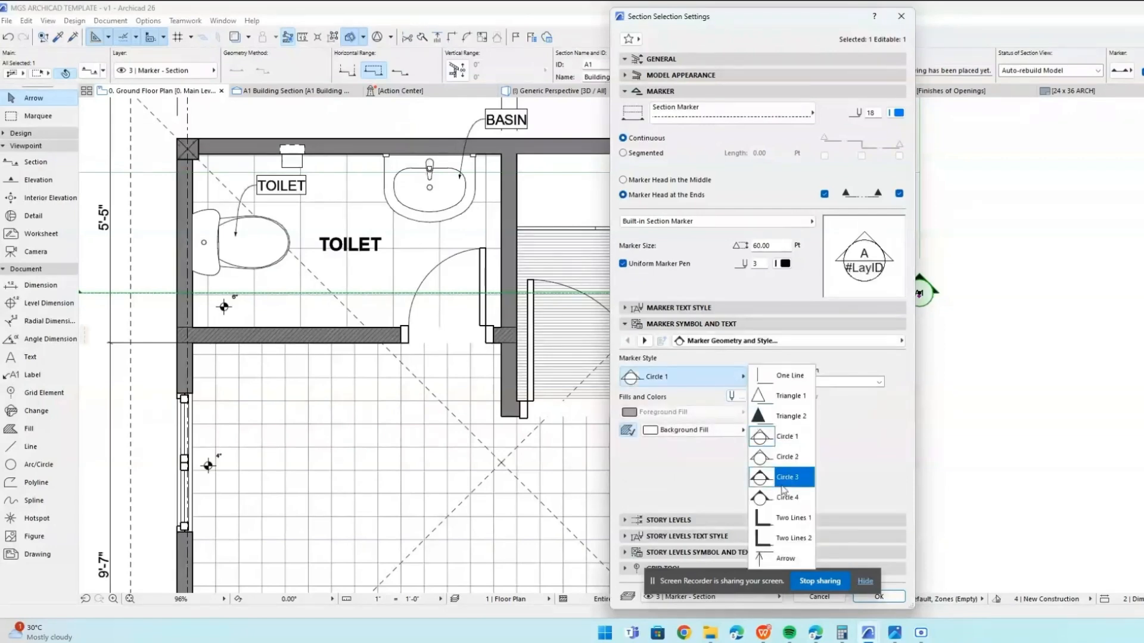
pyautogui.click(781, 487)
pyautogui.click(650, 341)
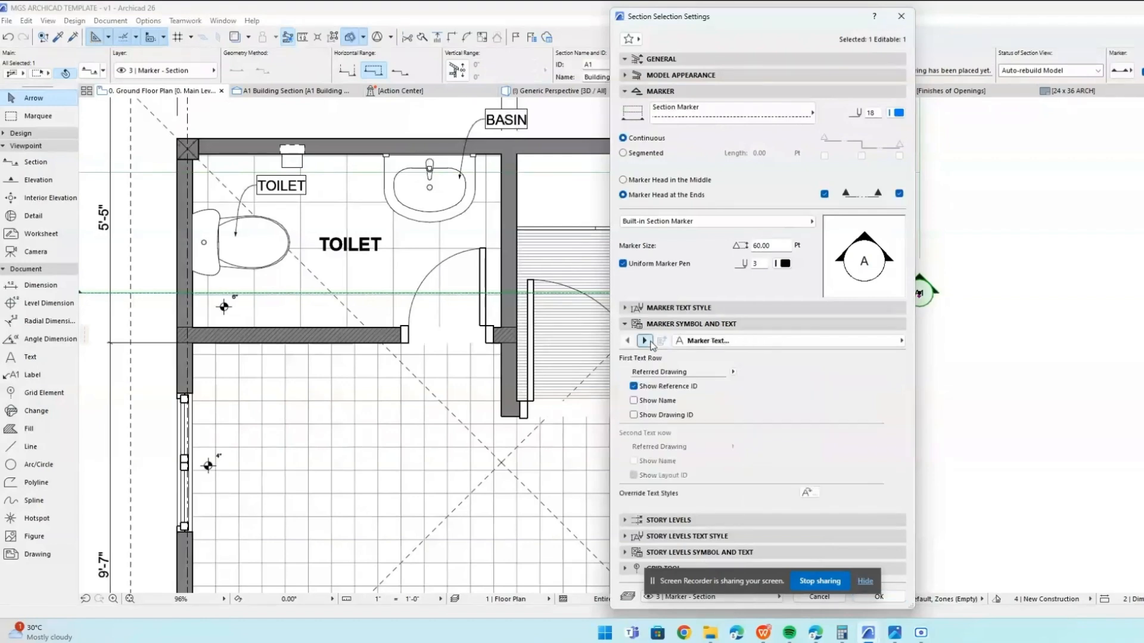
pyautogui.click(650, 348)
pyautogui.rightClick(649, 349)
pyautogui.click(644, 341)
pyautogui.click(644, 342)
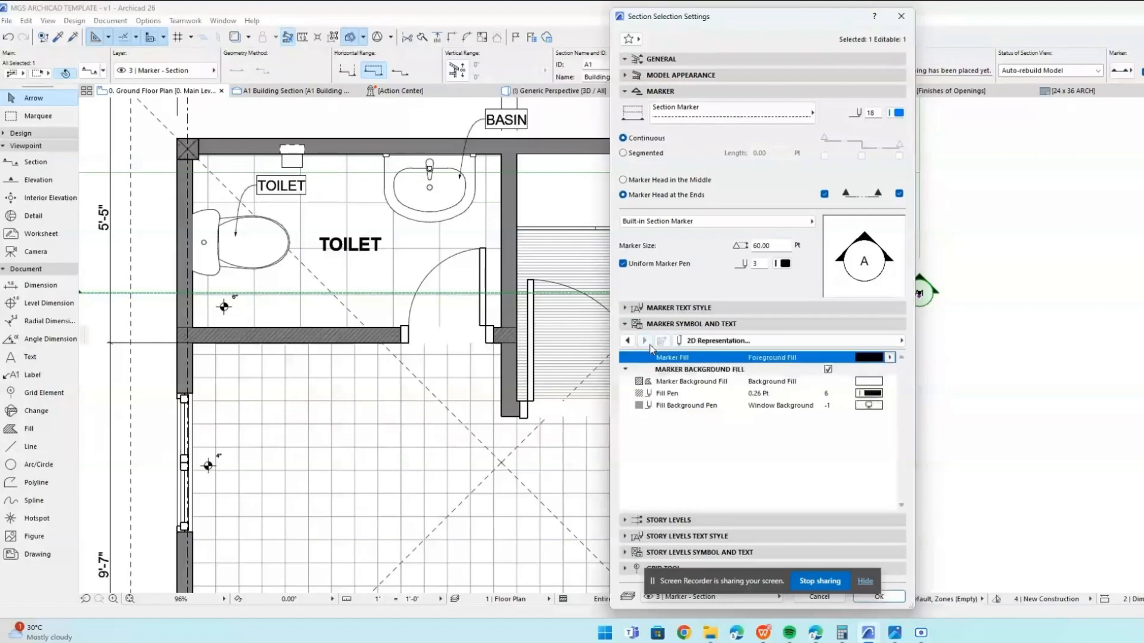
# Set the section's story levels to Display & Output and enable a uniform pen for the story markers.
pyautogui.click(800, 519)
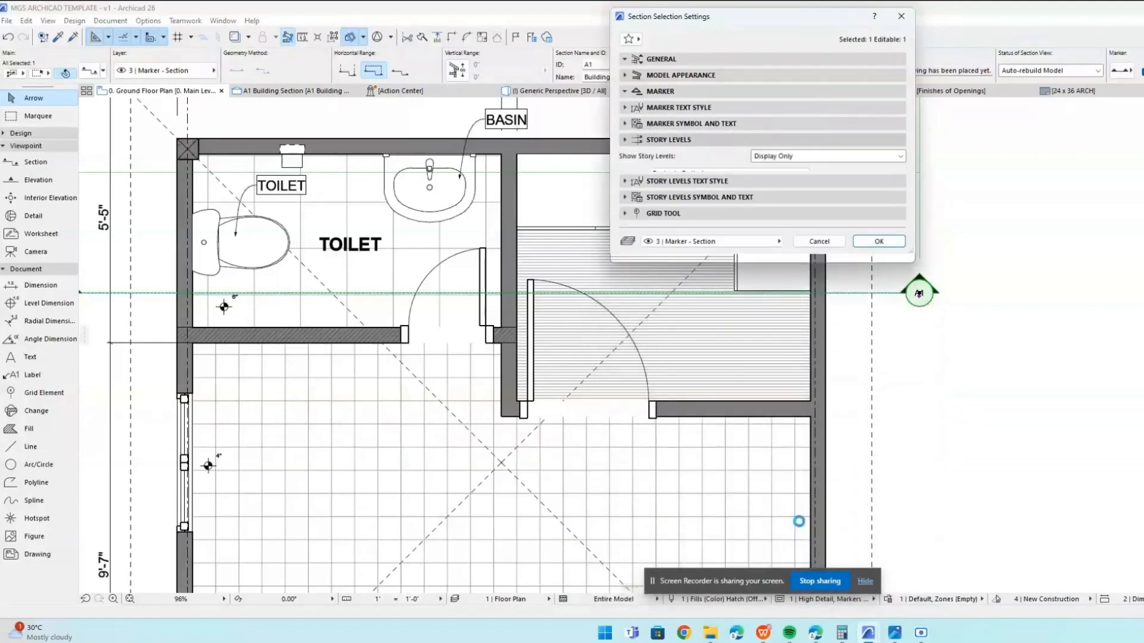
pyautogui.click(866, 158)
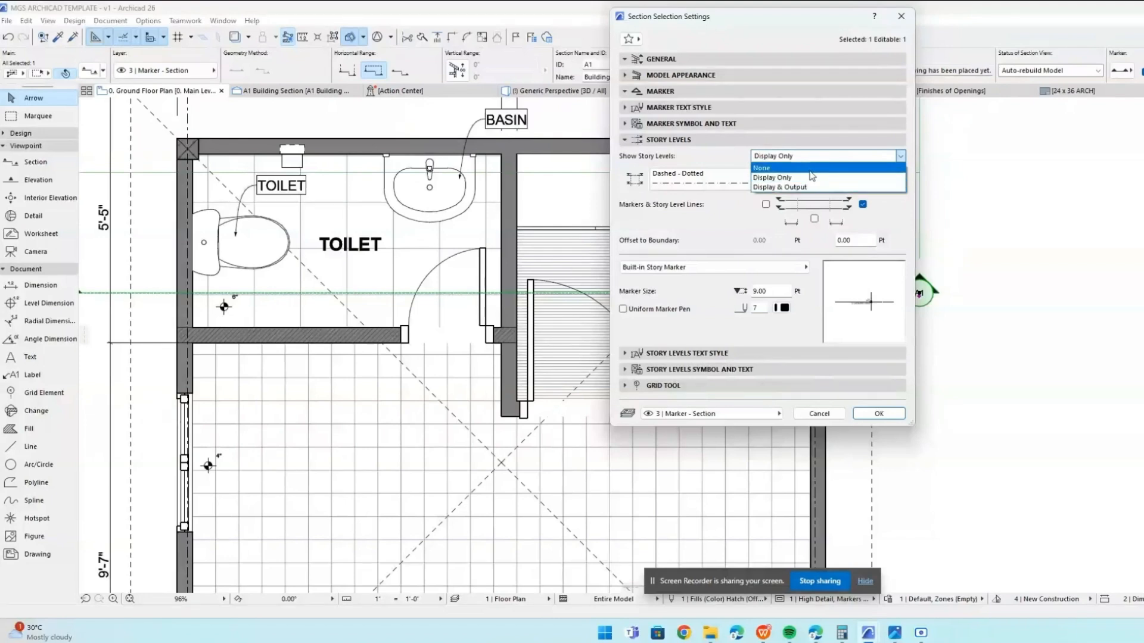
pyautogui.click(810, 187)
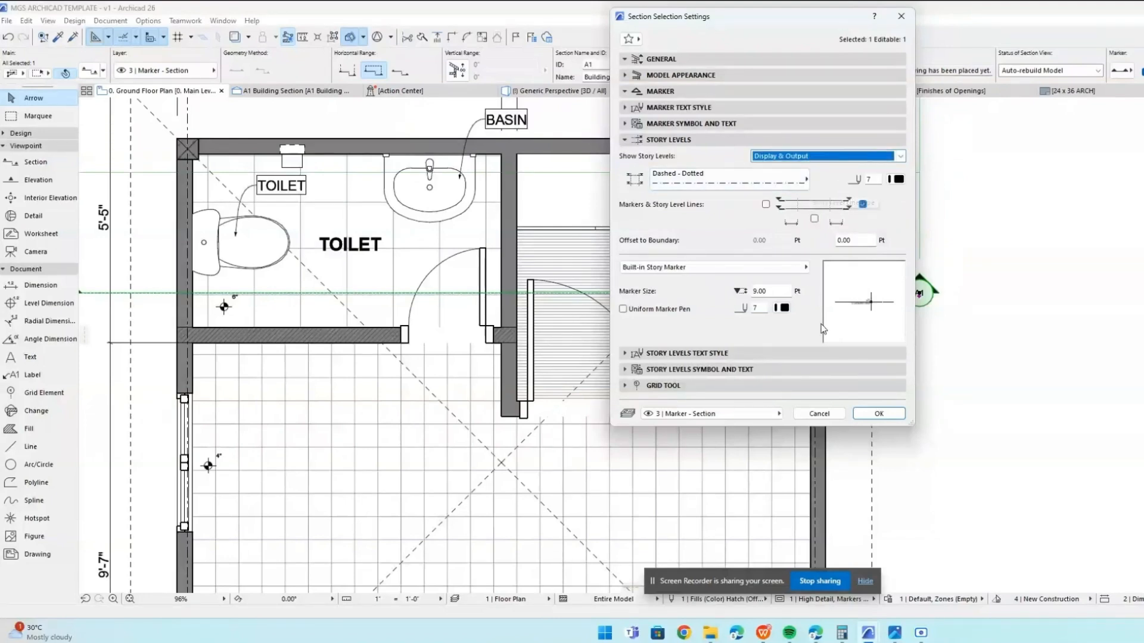
pyautogui.click(730, 350)
pyautogui.click(730, 351)
pyautogui.click(625, 308)
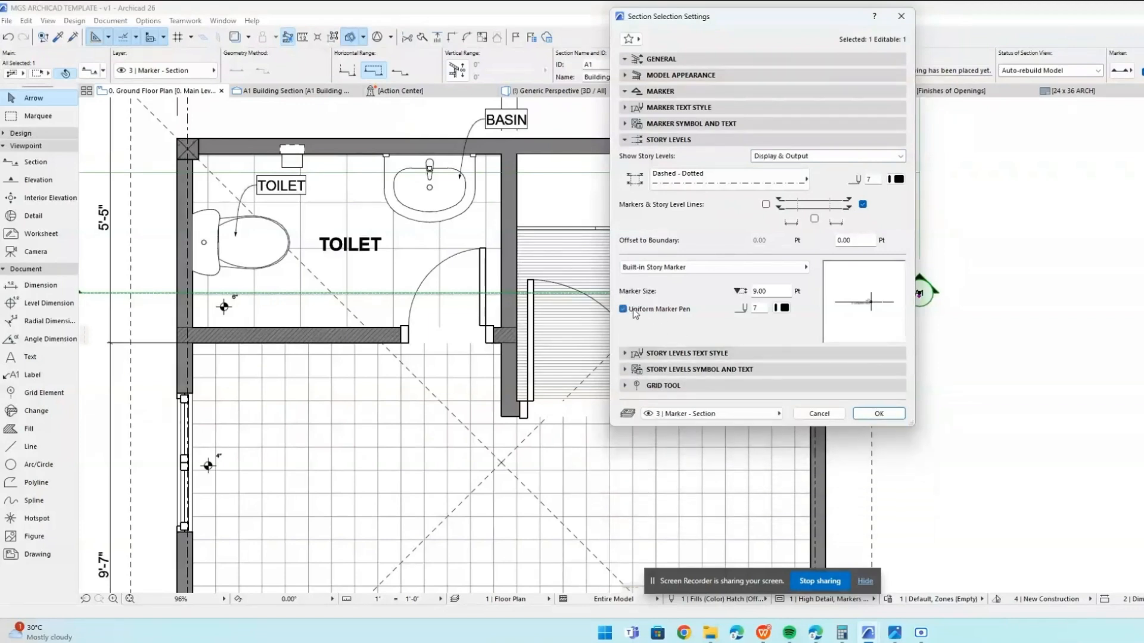
# Review the story marker's geometry, text style and 2D representation settings, and switch off its Story Index Text.
pyautogui.click(685, 370)
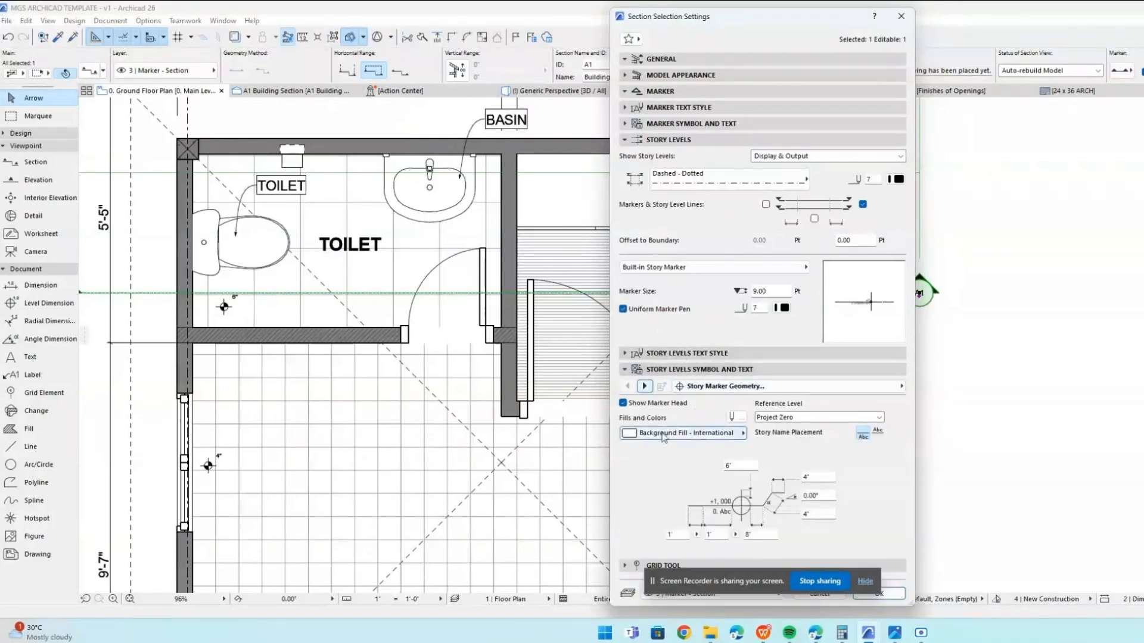
pyautogui.click(645, 387)
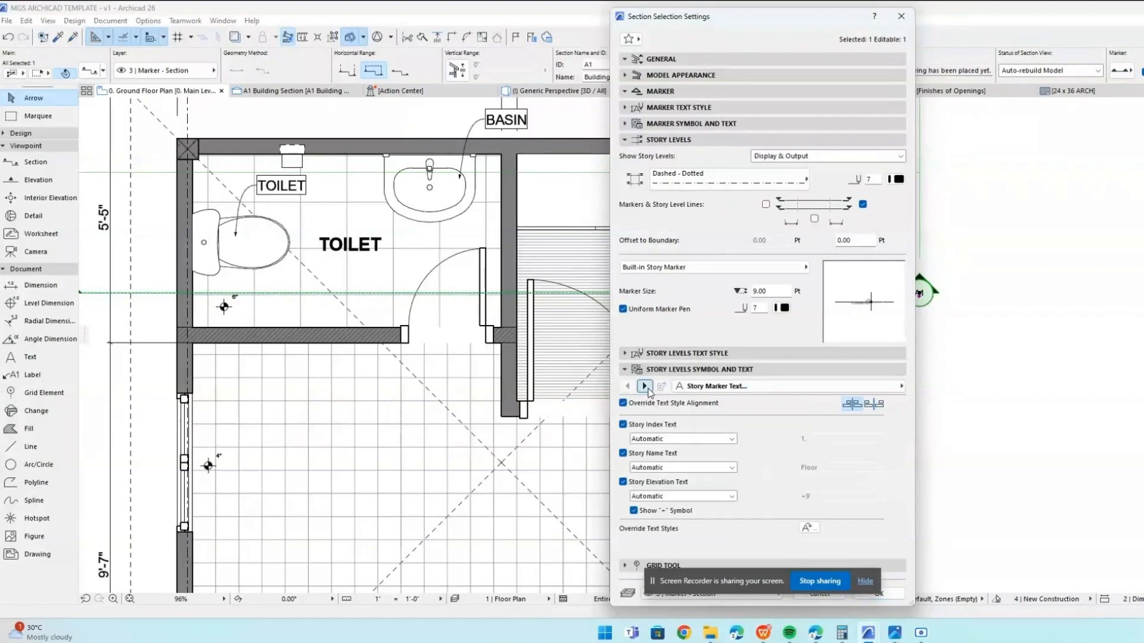
pyautogui.click(627, 386)
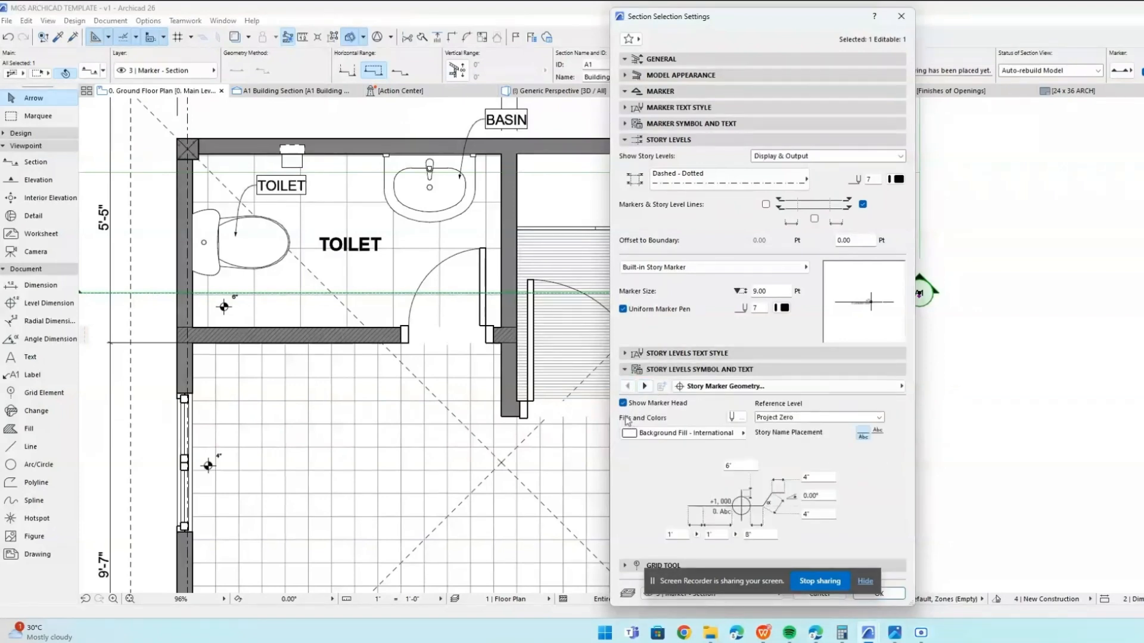
pyautogui.click(645, 387)
pyautogui.click(644, 387)
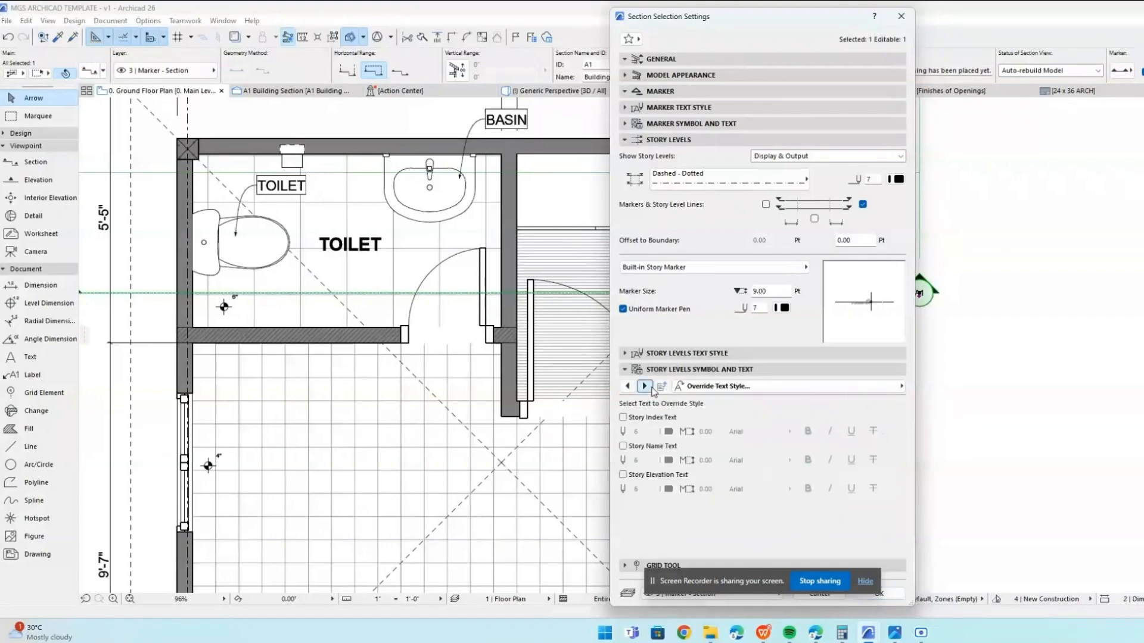
pyautogui.click(645, 387)
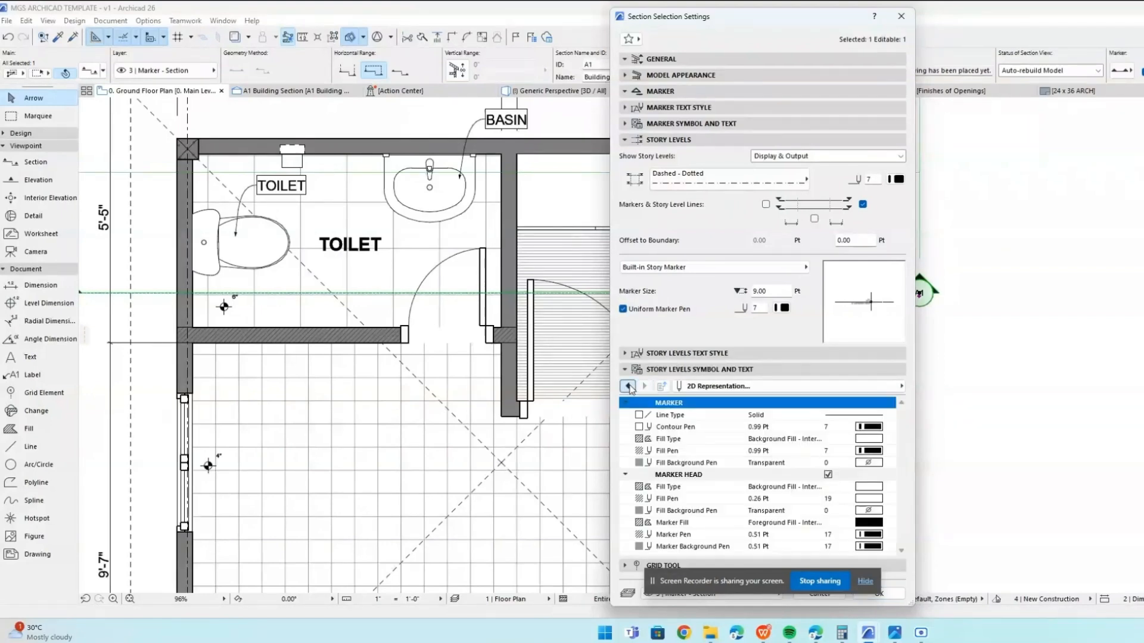
pyautogui.click(628, 386)
pyautogui.click(627, 386)
pyautogui.click(623, 424)
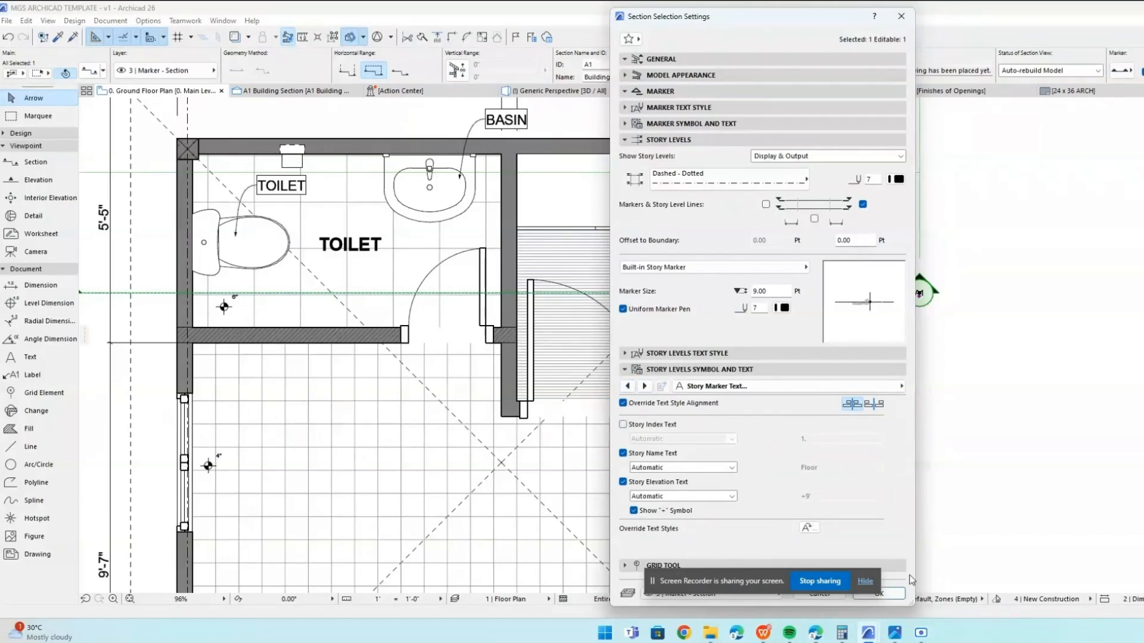
# Turn off the grid dimension lines in the section, apply the section settings and deselect the section line.
pyautogui.click(902, 570)
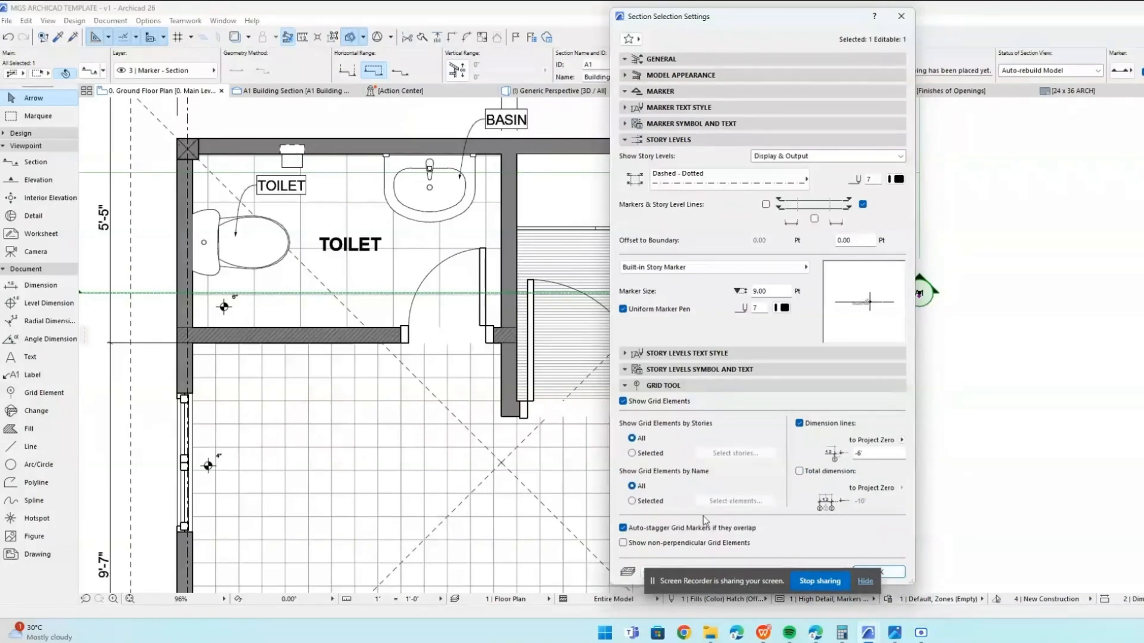
pyautogui.click(800, 424)
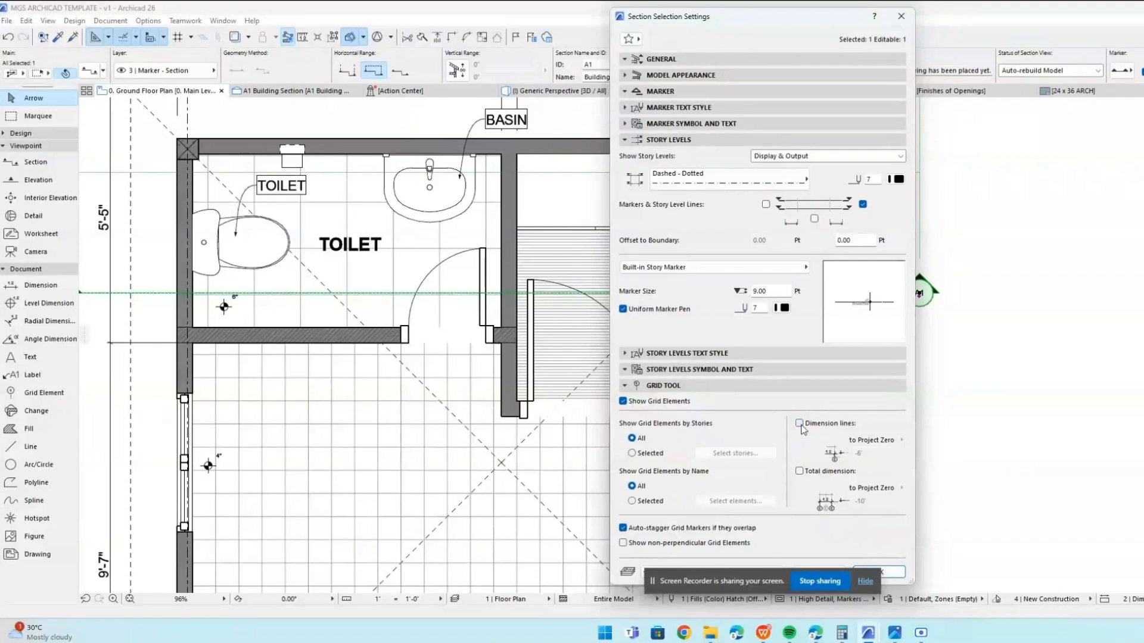
pyautogui.click(905, 578)
pyautogui.scroll(-4, 884, 350)
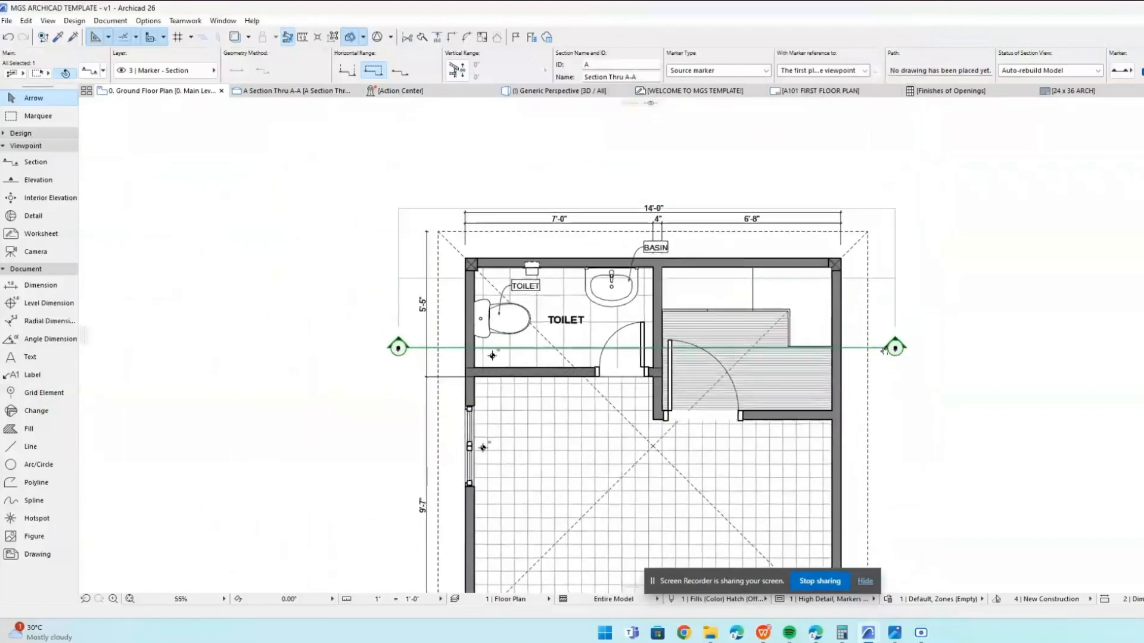
pyautogui.click(888, 278)
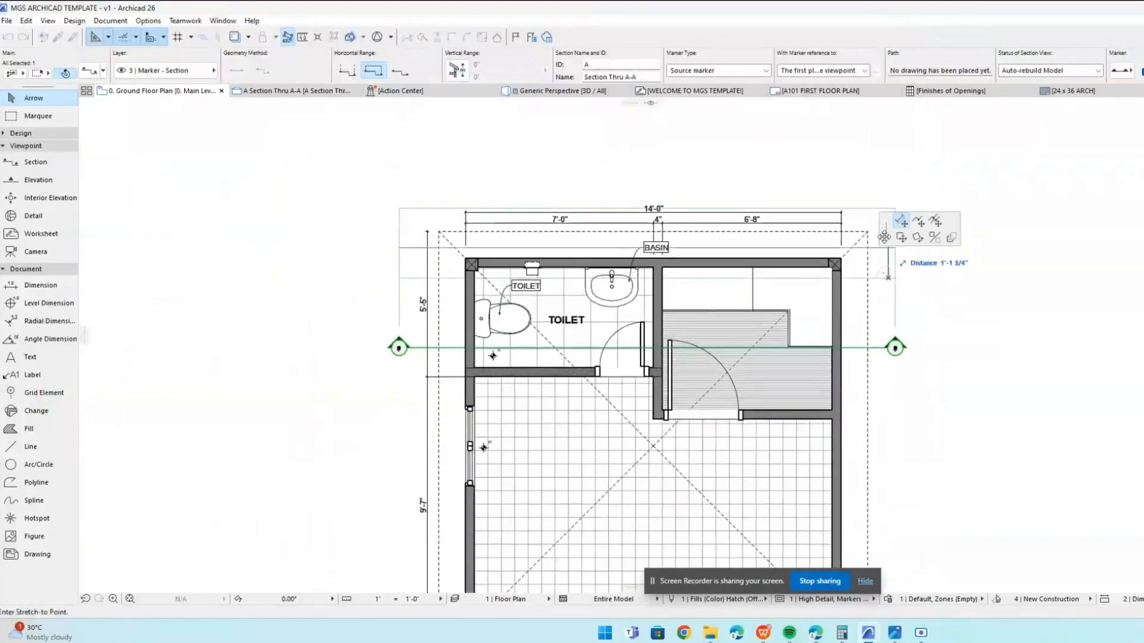
pyautogui.press('Escape')
pyautogui.scroll(-2, 953, 256)
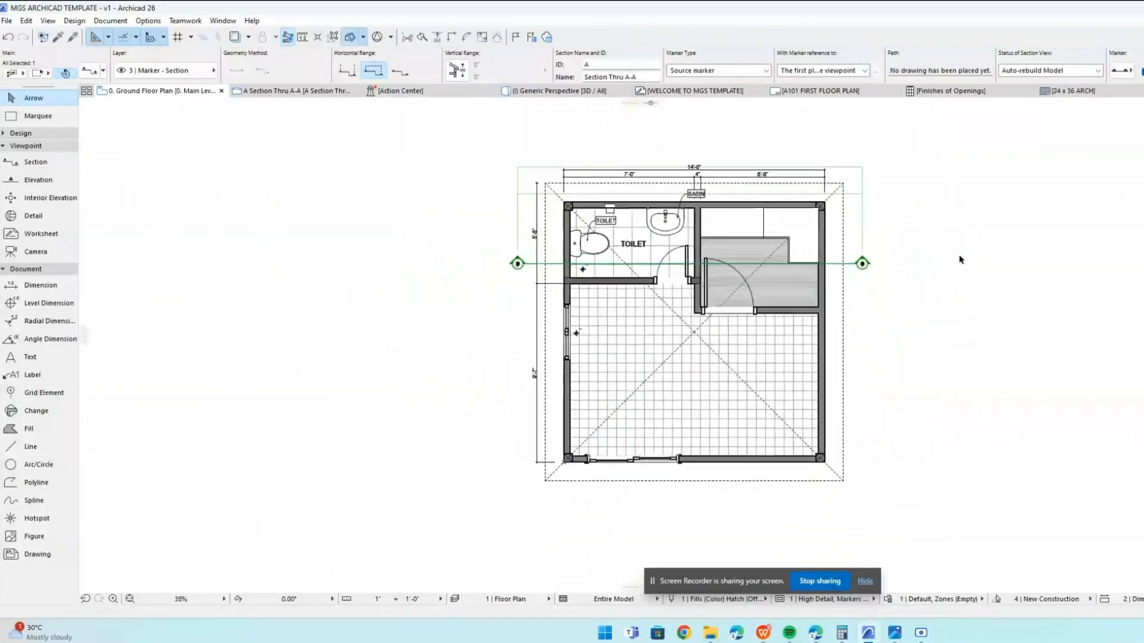
pyautogui.press('Escape')
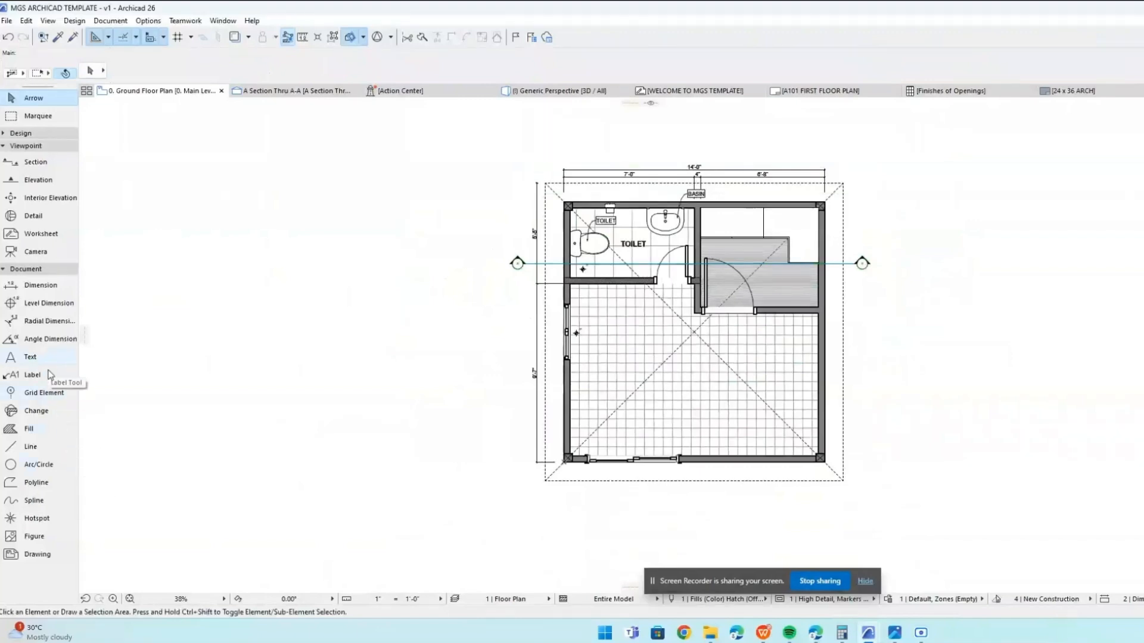
# Start the Grid Element tool on the floor plan and assign it to the visible 3 | Grid.Annotation layer instead of the hidden property line layer.
pyautogui.click(39, 392)
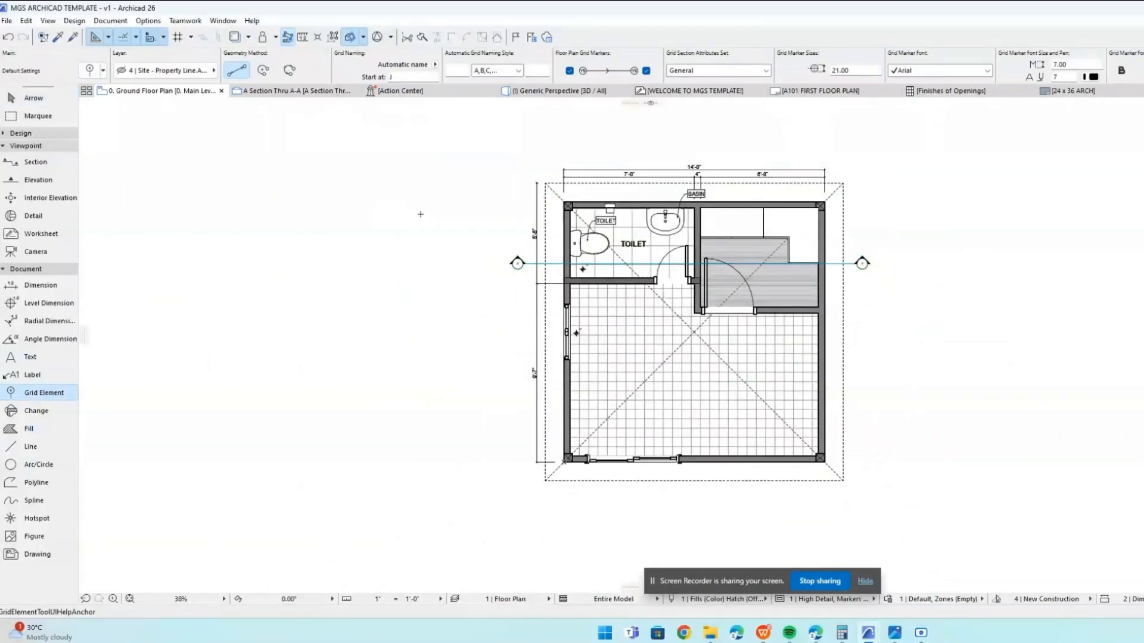
pyautogui.click(570, 314)
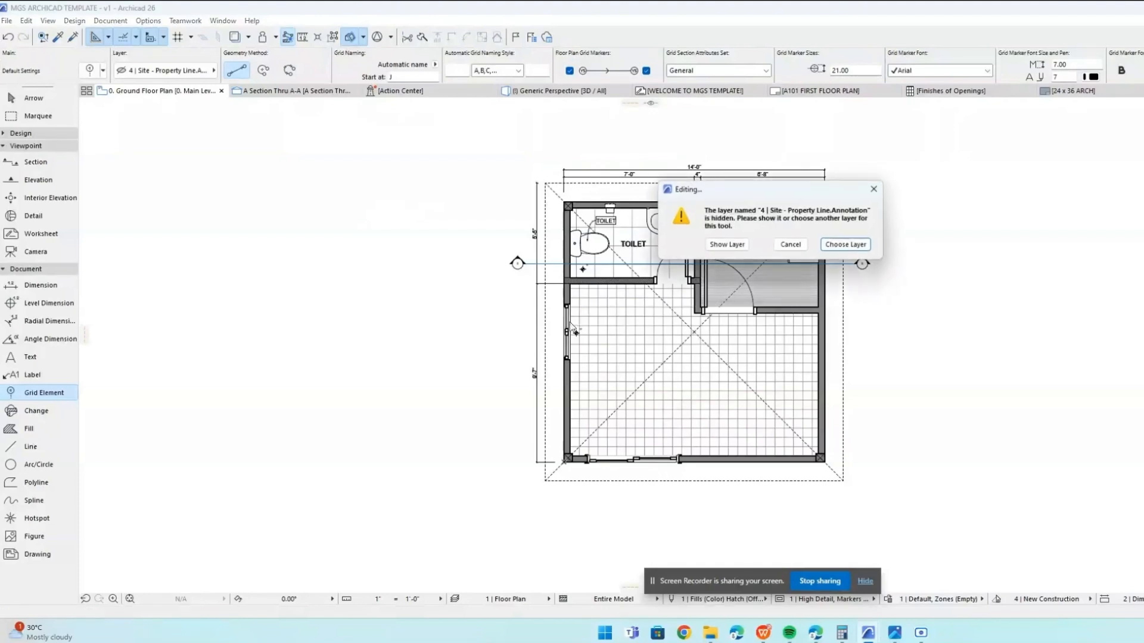
pyautogui.click(846, 244)
pyautogui.click(206, 71)
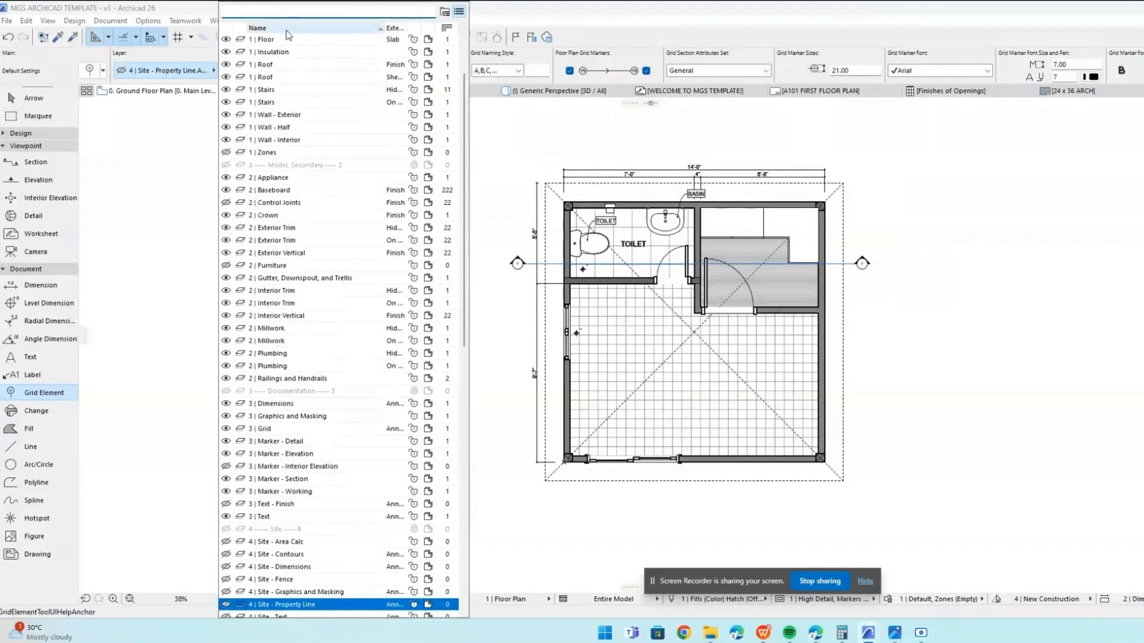
pyautogui.click(417, 429)
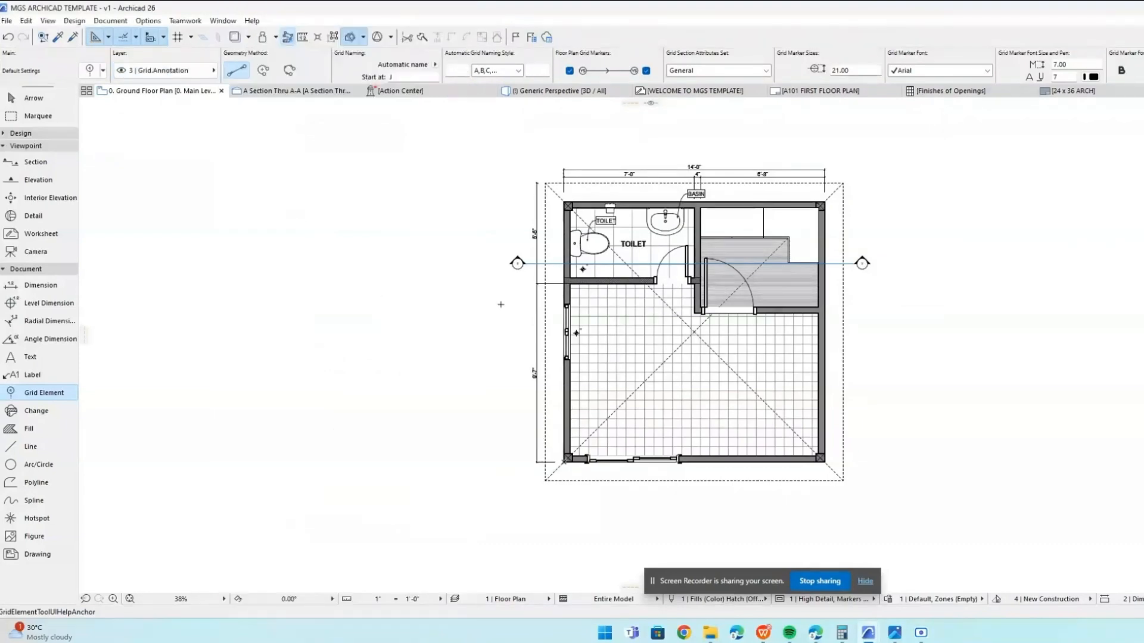
# Draw a vertical grid element from the top-left column to below the bottom wall, and extend its upper end above the dimension lines.
pyautogui.click(568, 204)
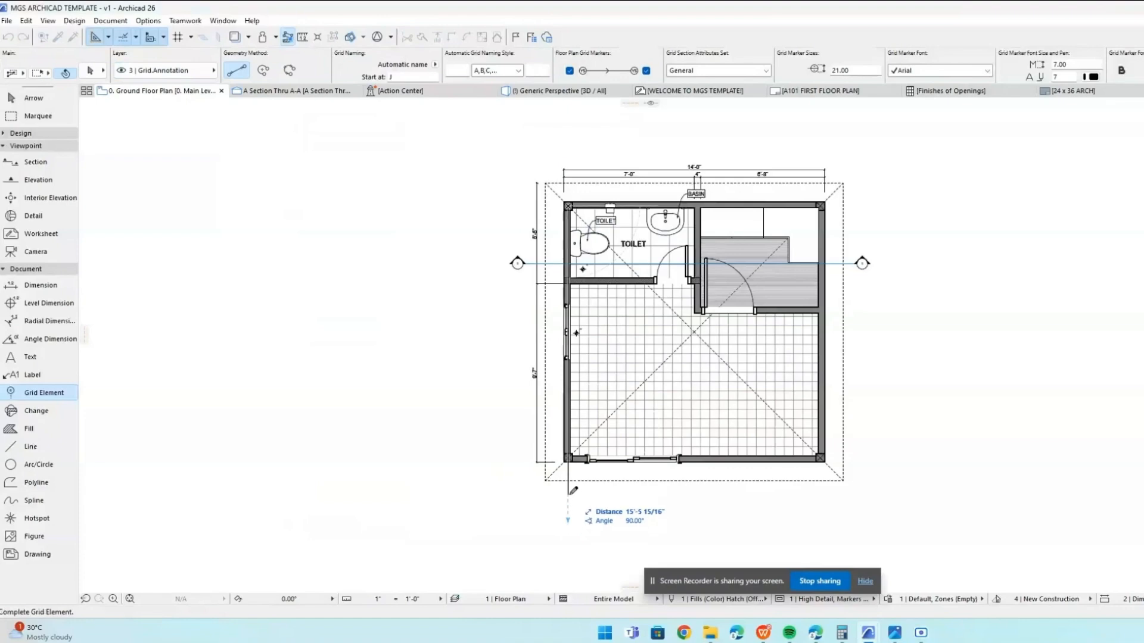
pyautogui.click(567, 502)
pyautogui.click(568, 205)
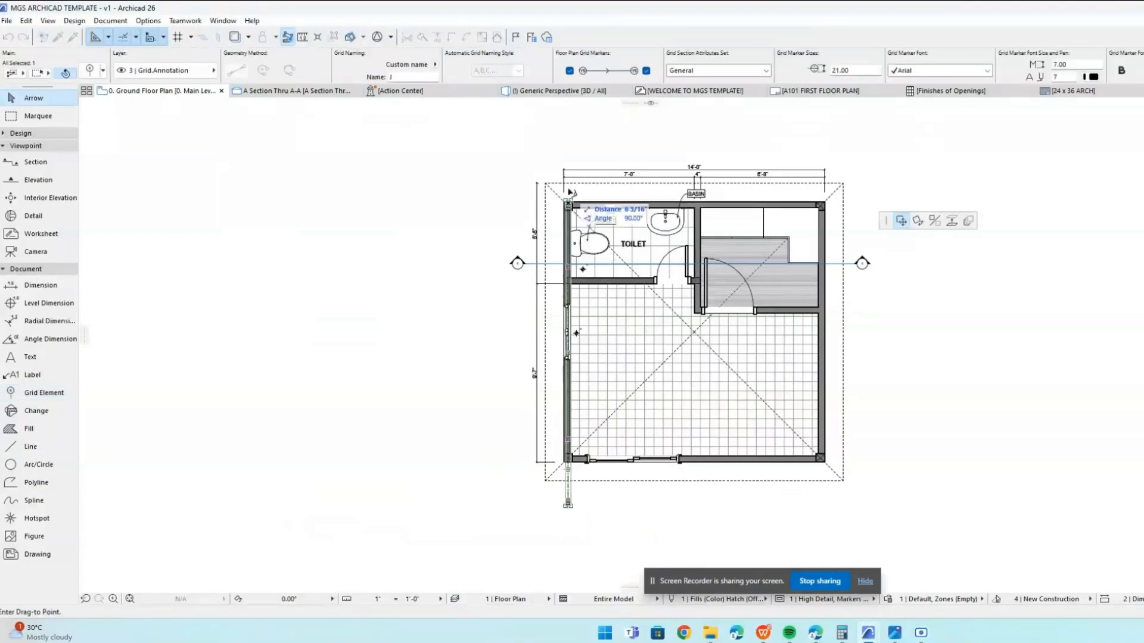
pyautogui.scroll(3, 566, 206)
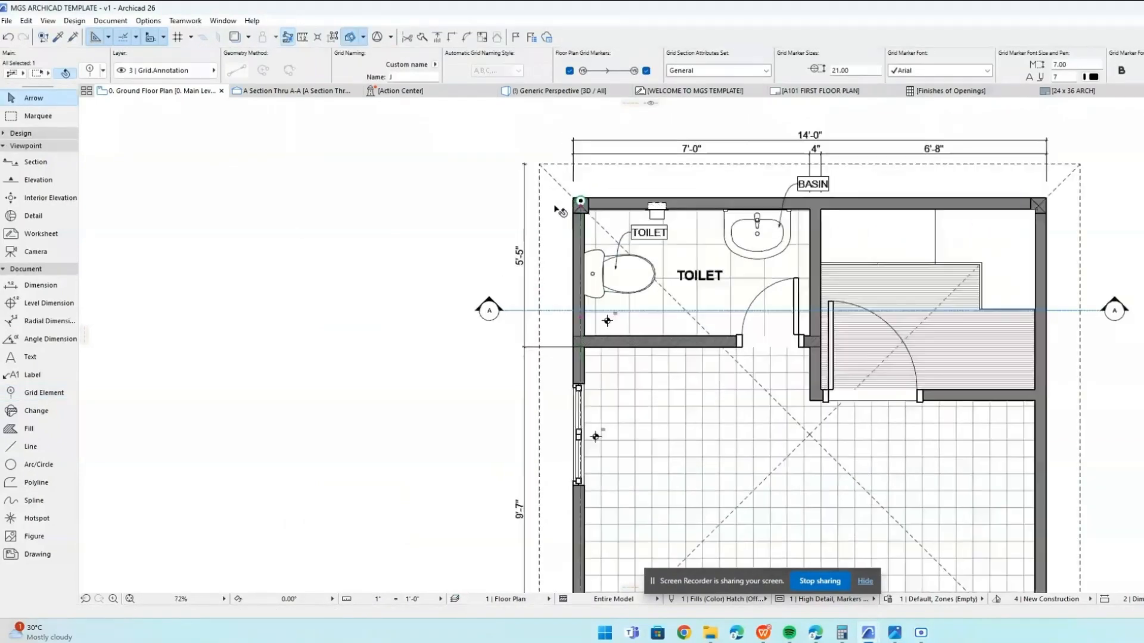
pyautogui.moveTo(578, 95); pyautogui.dragTo(487, 296, button='middle')
pyautogui.click(491, 296)
pyautogui.click(608, 299)
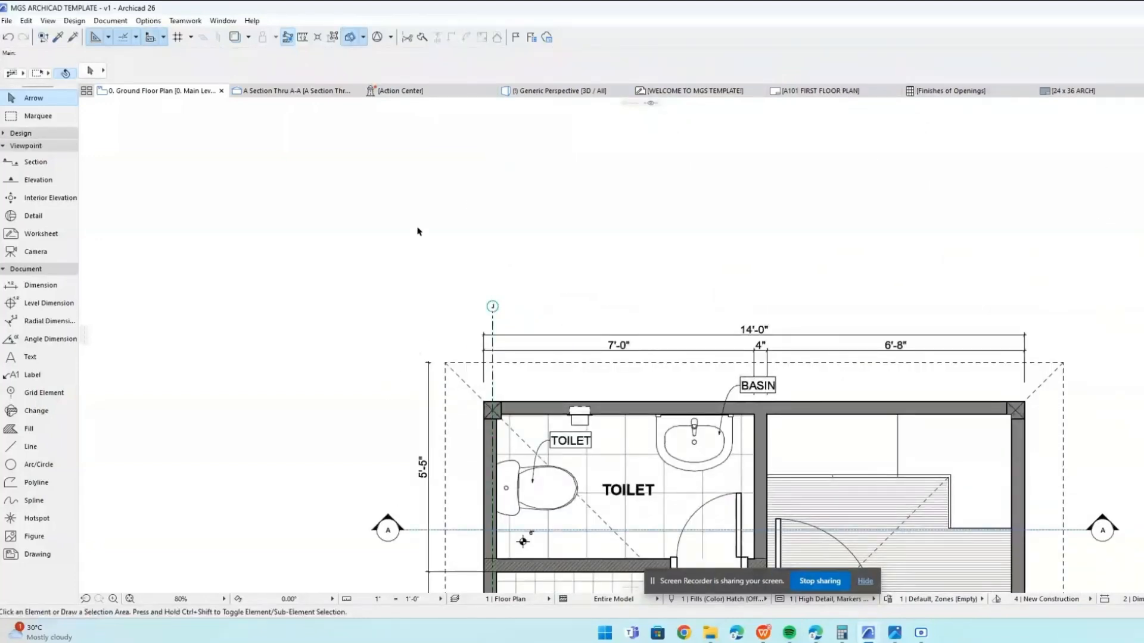
# Rename the grid element along the left wall to A.
pyautogui.click(493, 311)
pyautogui.moveTo(410, 77); pyautogui.dragTo(353, 81)
pyautogui.write('a')
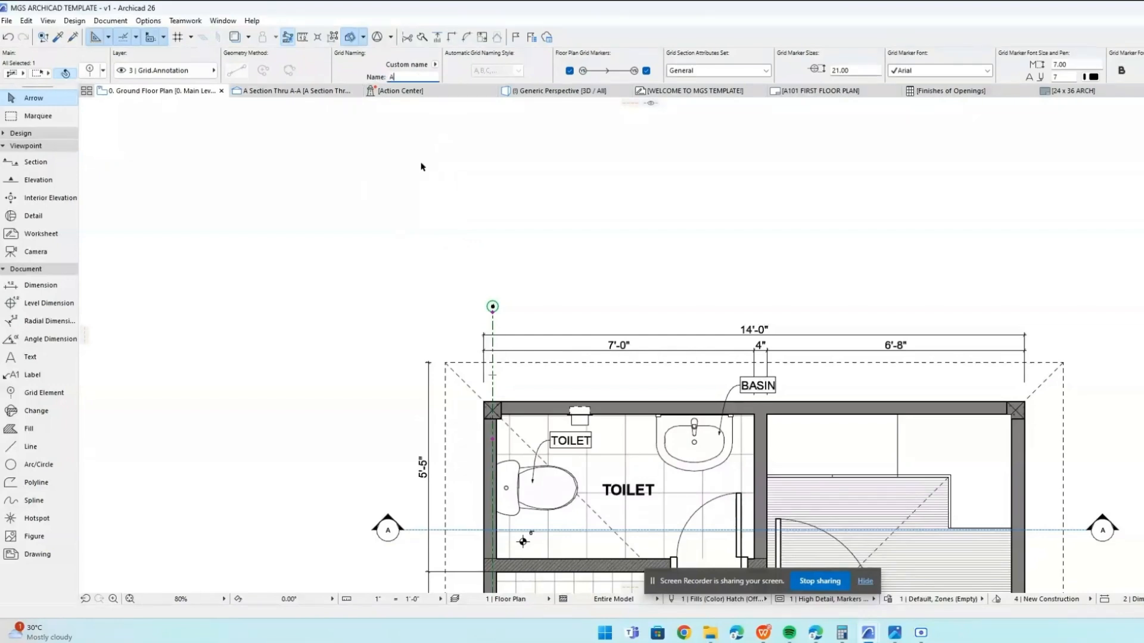
# In section A-A, pull the upper end of grid line A down to just above the roof.
pyautogui.click(310, 93)
pyautogui.click(444, 141)
pyautogui.scroll(-8, 523, 304)
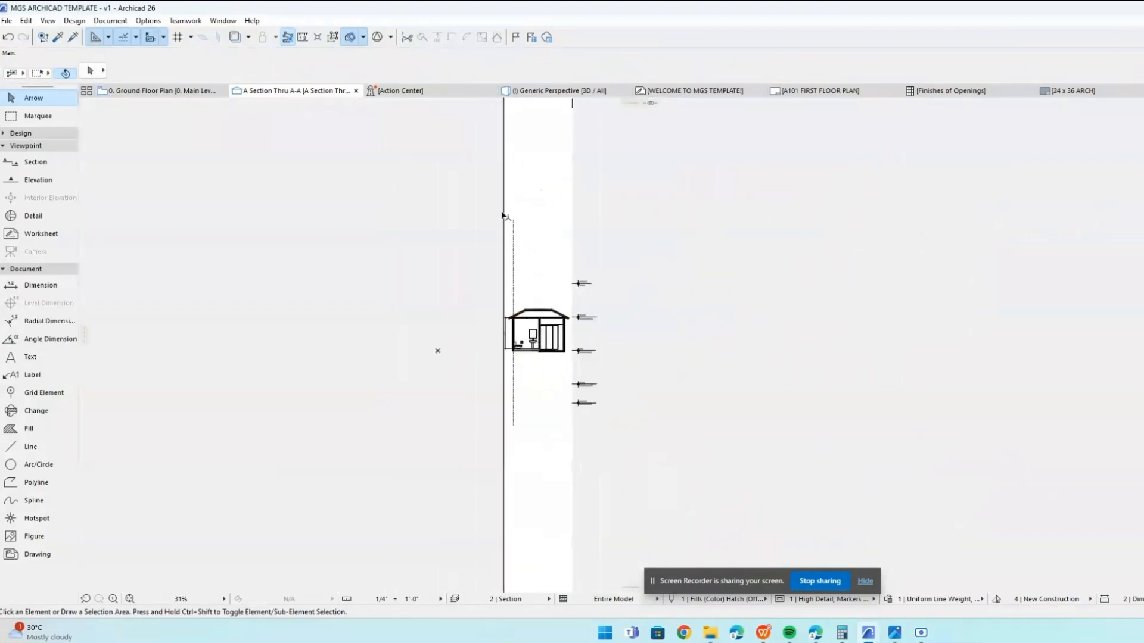
pyautogui.scroll(4, 519, 244)
pyautogui.click(507, 205)
pyautogui.moveTo(507, 205); pyautogui.dragTo(507, 348)
pyautogui.scroll(14, 513, 365)
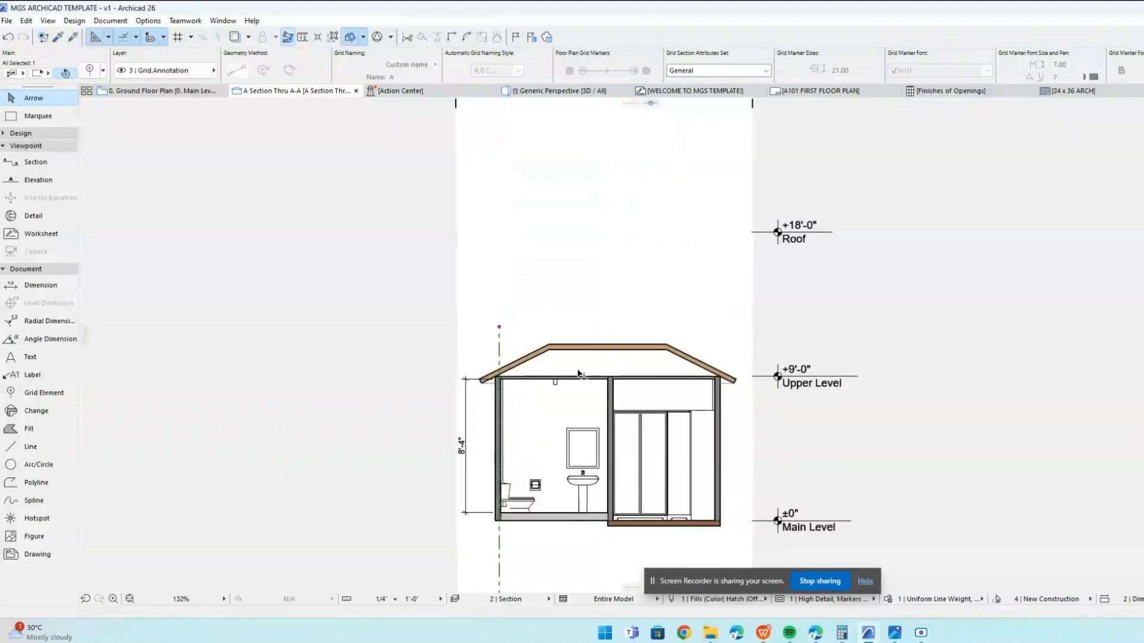
pyautogui.scroll(-5, 575, 365)
pyautogui.scroll(-1, 574, 365)
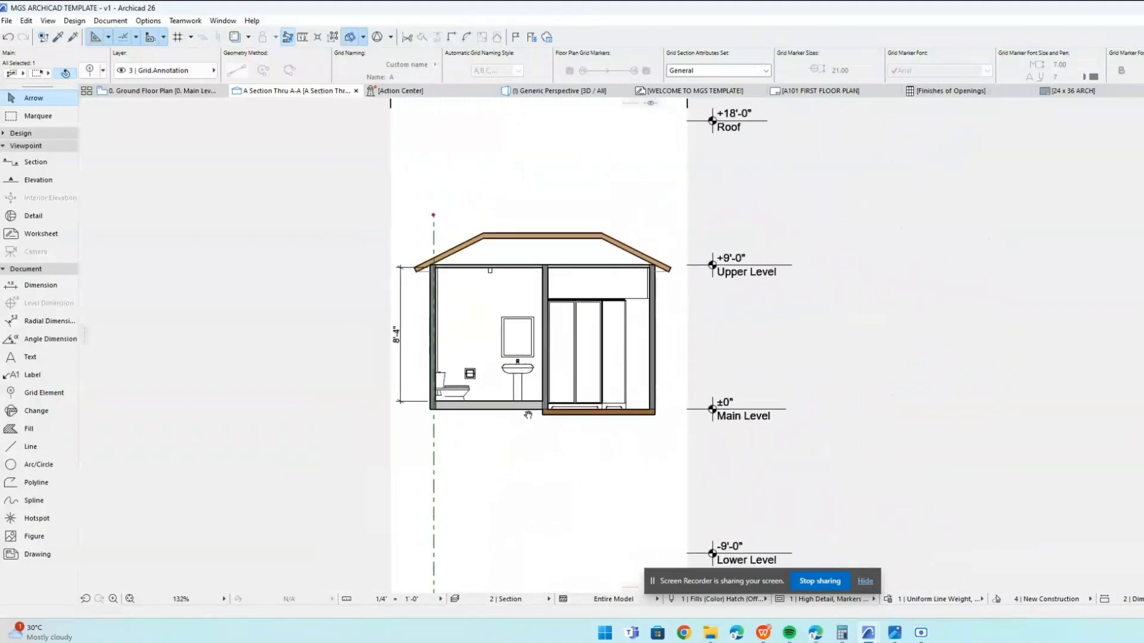
pyautogui.press('Escape')
# On the ground floor plan, extend section A-A's depth limit above the grid A marker and raise its distant-area line beyond the top wall.
pyautogui.click(172, 91)
pyautogui.click(494, 351)
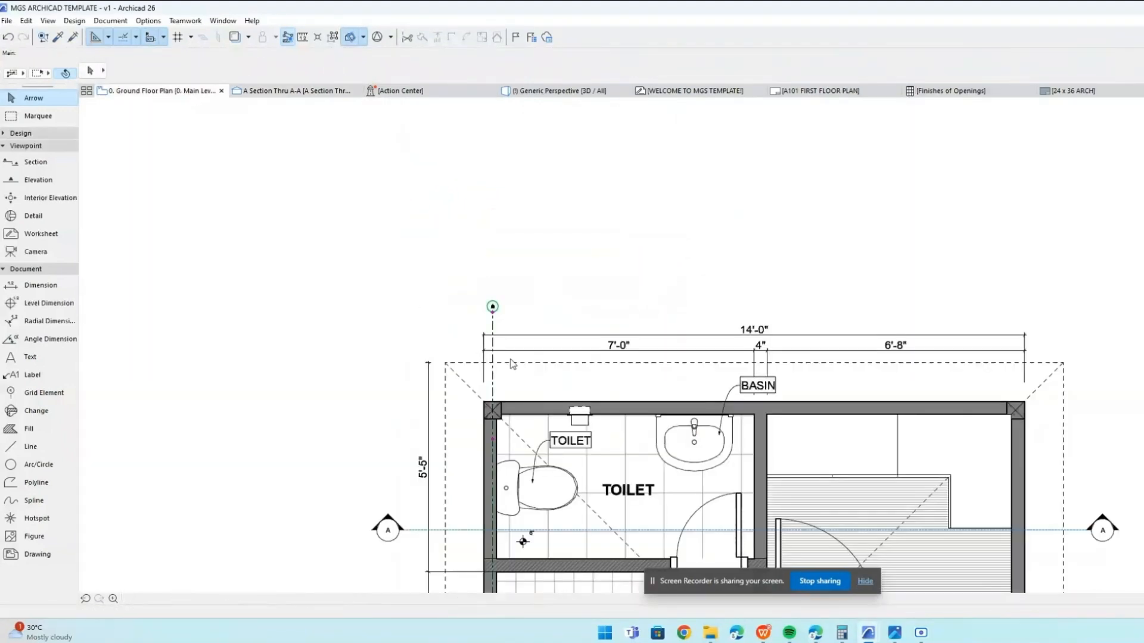
pyautogui.click(400, 530)
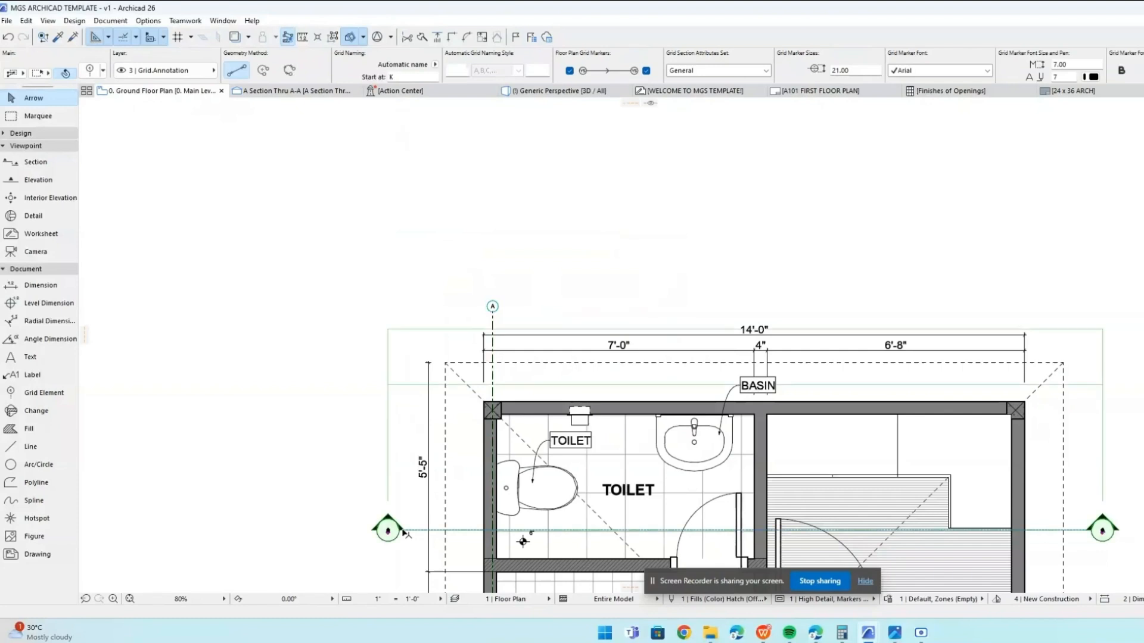
pyautogui.click(480, 328)
pyautogui.click(477, 271)
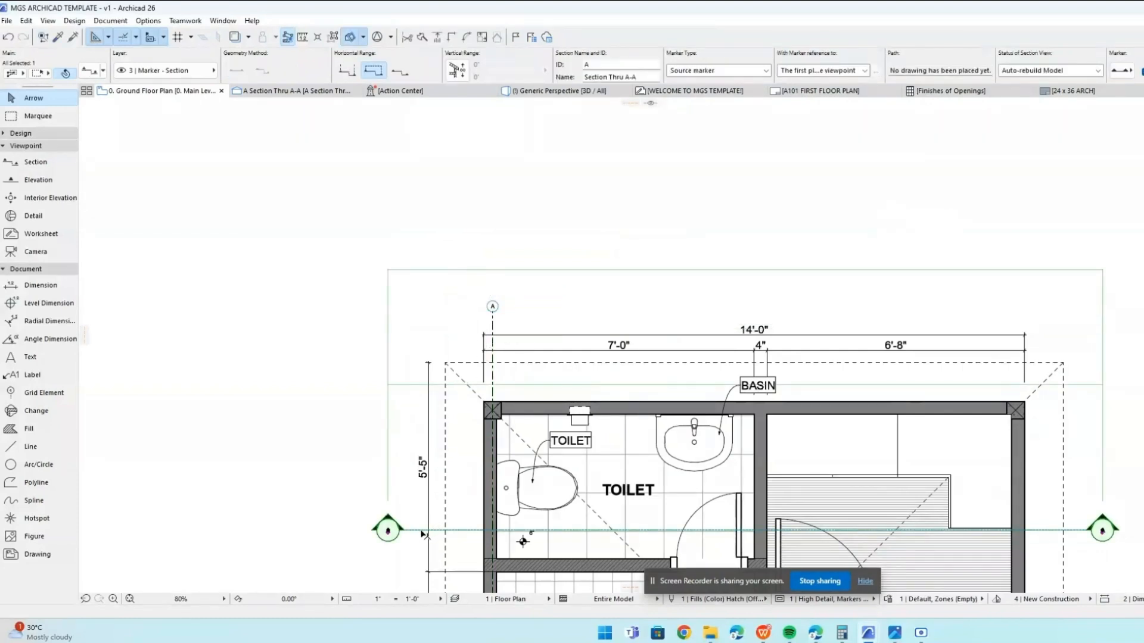
pyautogui.click(402, 385)
pyautogui.click(401, 342)
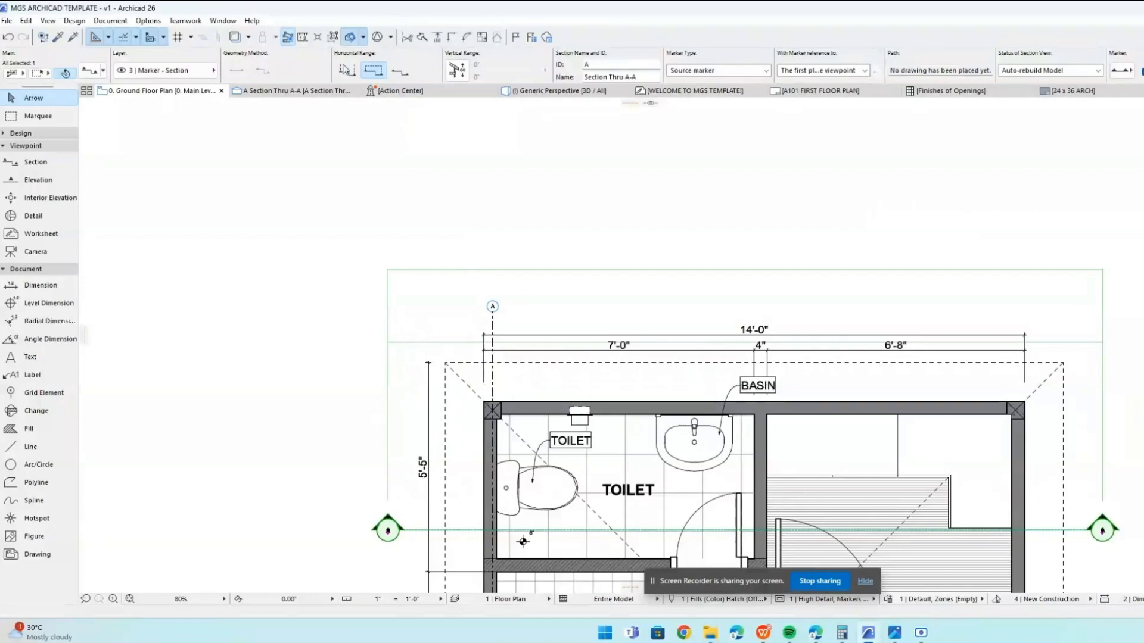
# Set section A-A's horizontal range to infinite and stretch its distant-area line further up, above the grid A marker.
pyautogui.click(351, 71)
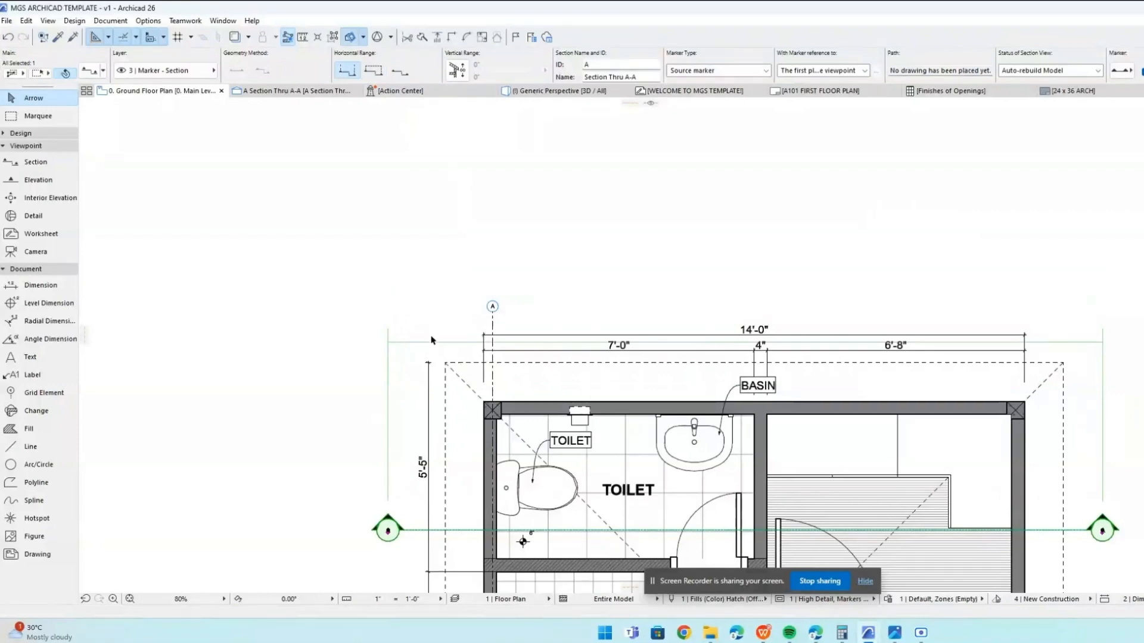
pyautogui.moveTo(431, 351); pyautogui.dragTo(358, 547)
pyautogui.click(371, 521)
pyautogui.click(383, 530)
pyautogui.click(399, 342)
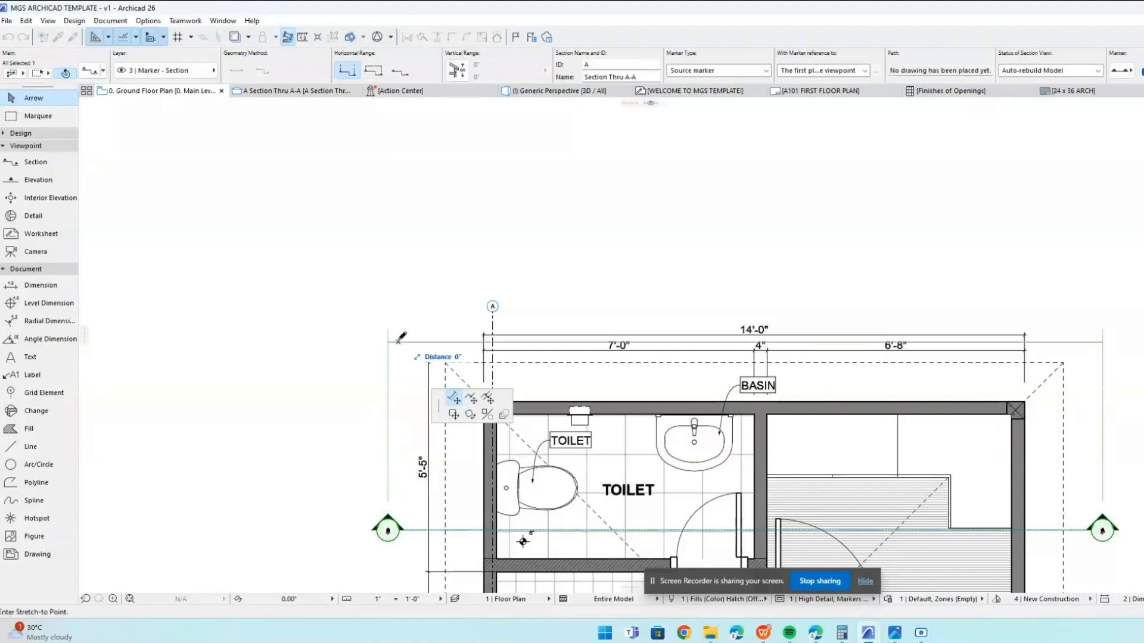
pyautogui.click(402, 271)
# Check how the grid line shows in section A-A, and review the grid markers on the ground floor plan.
pyautogui.click(306, 93)
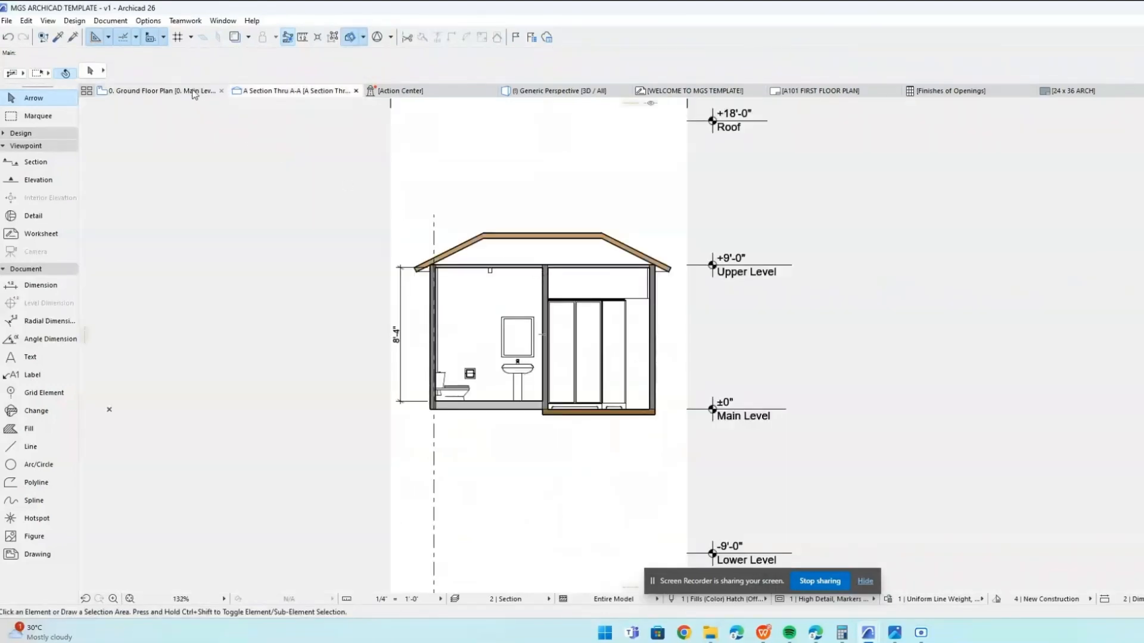
pyautogui.click(192, 91)
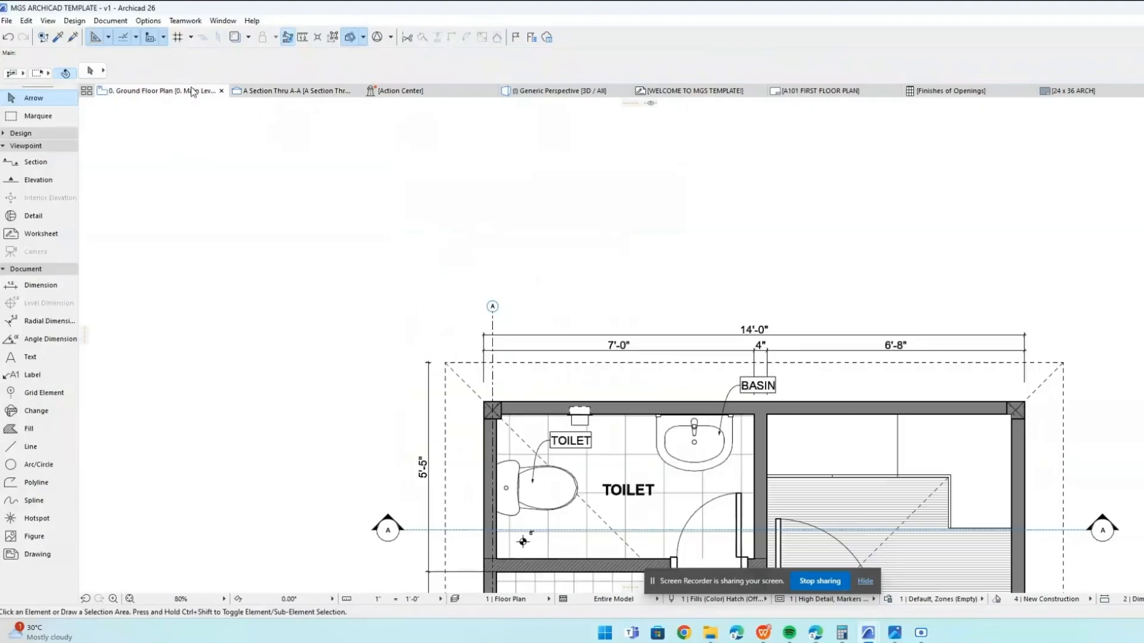
pyautogui.scroll(-3, 373, 183)
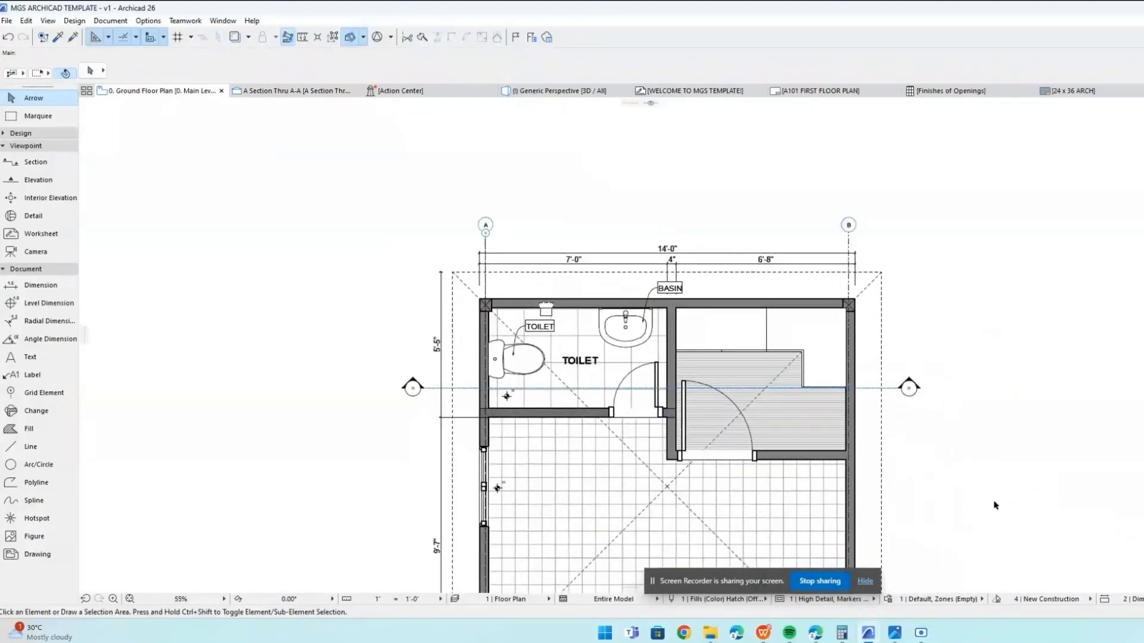
pyautogui.scroll(-2, 994, 505)
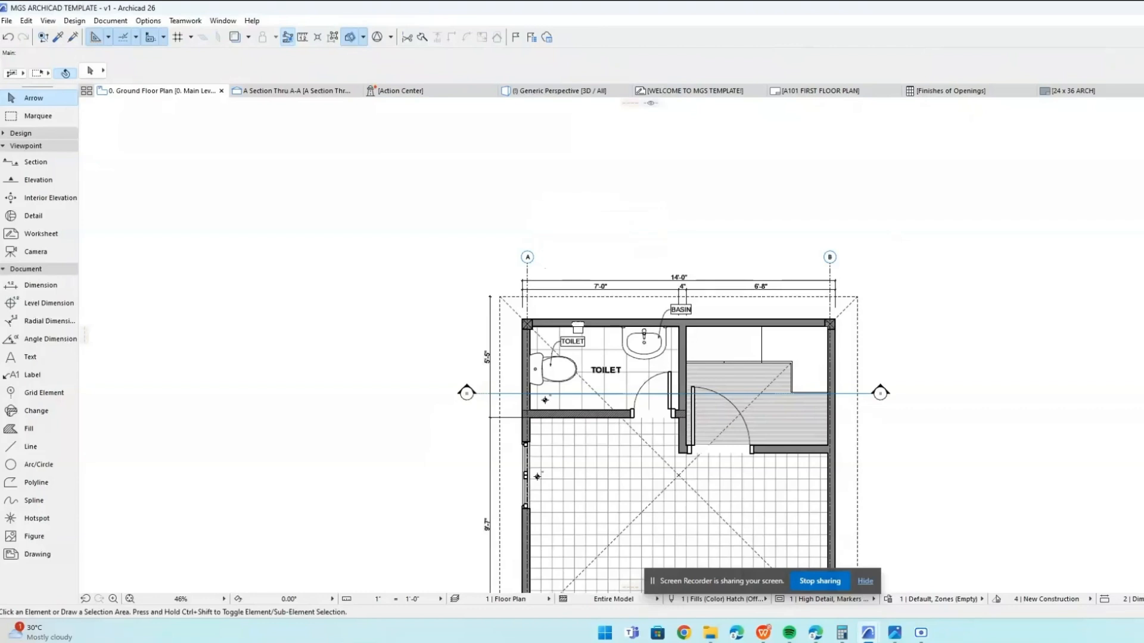
# Reopen section A-A, review its view settings and close them without changes.
pyautogui.click(298, 97)
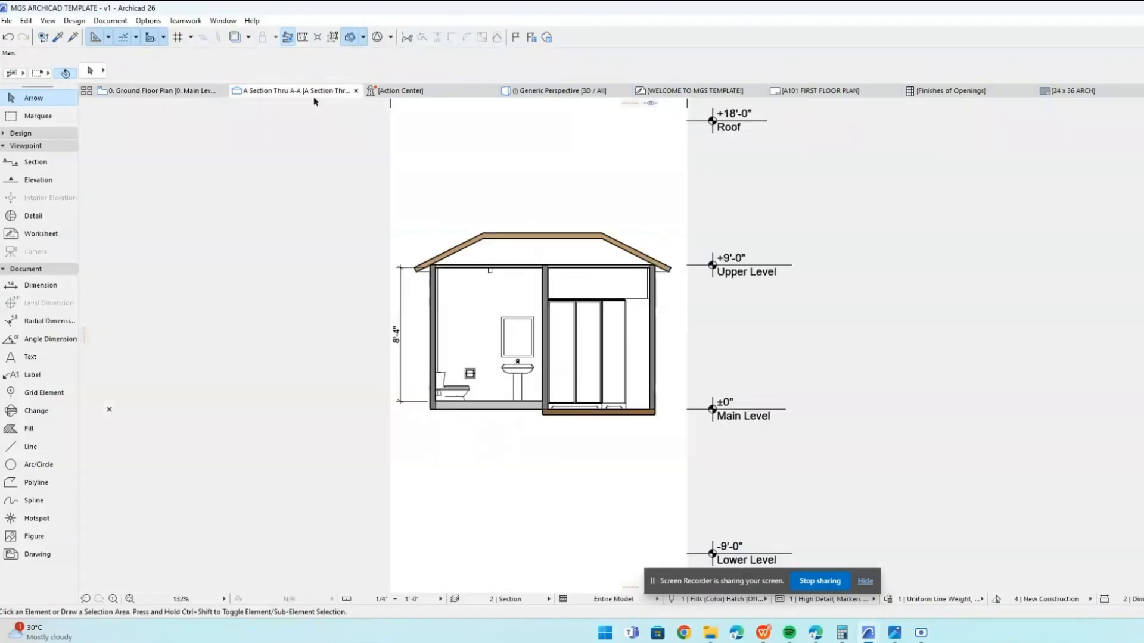
pyautogui.scroll(-2, 577, 215)
pyautogui.moveTo(577, 215); pyautogui.dragTo(577, 244, button='middle')
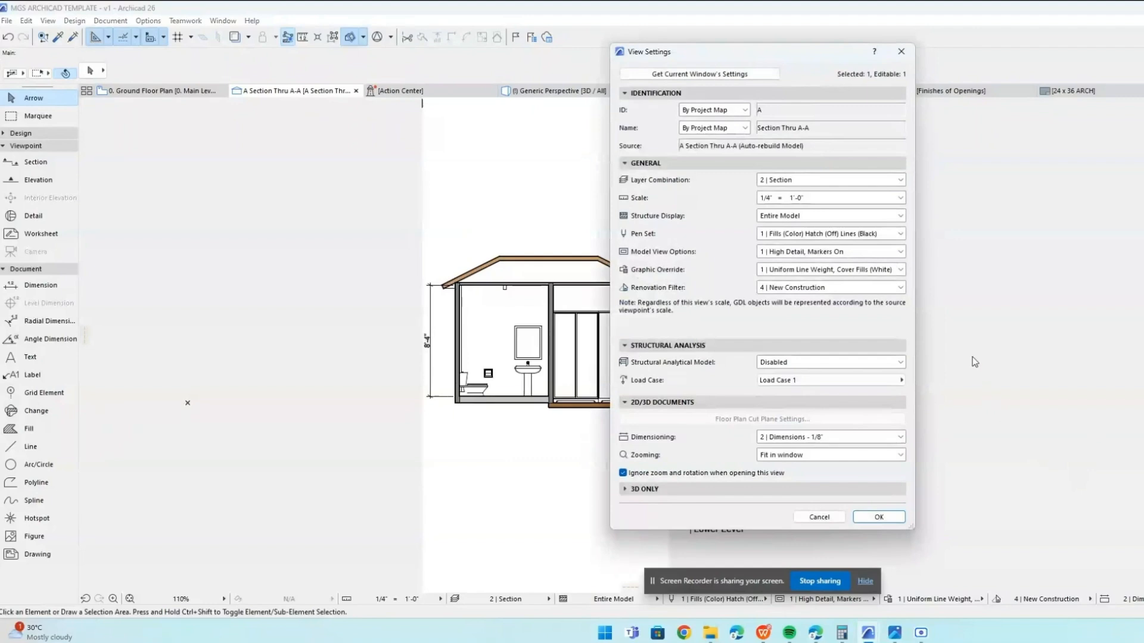
pyautogui.click(901, 51)
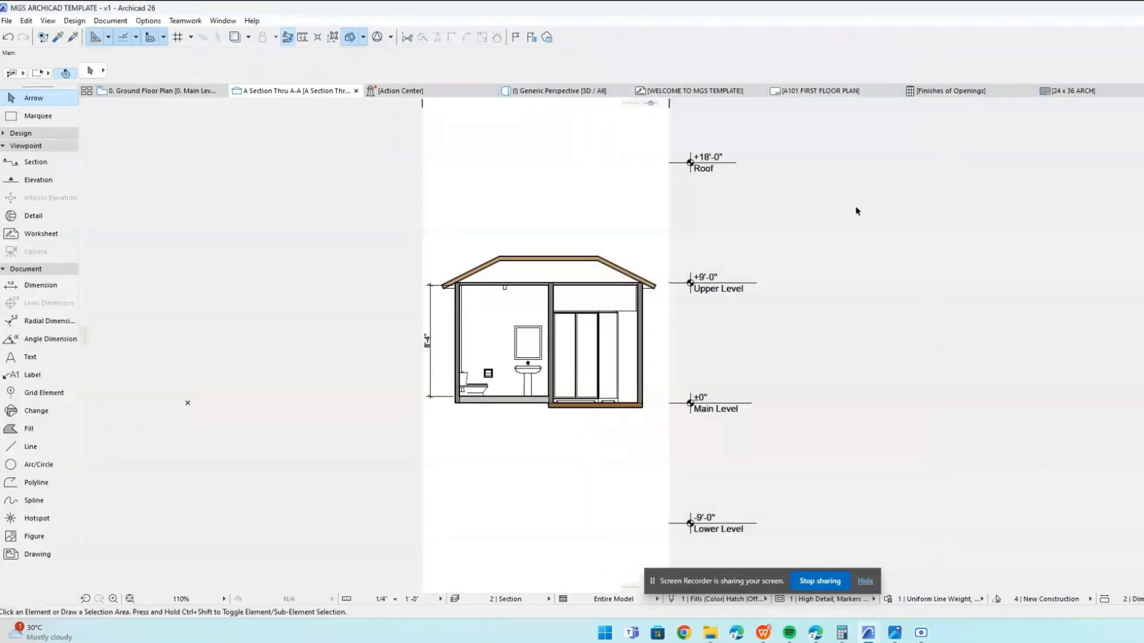
# Dimension the building's height in section A-A from the underside of the wooden floor slab to the upper level, outside the right wall.
pyautogui.scroll(2, 478, 381)
pyautogui.keyDown('alt'); pyautogui.click(405, 315); pyautogui.keyUp('alt')
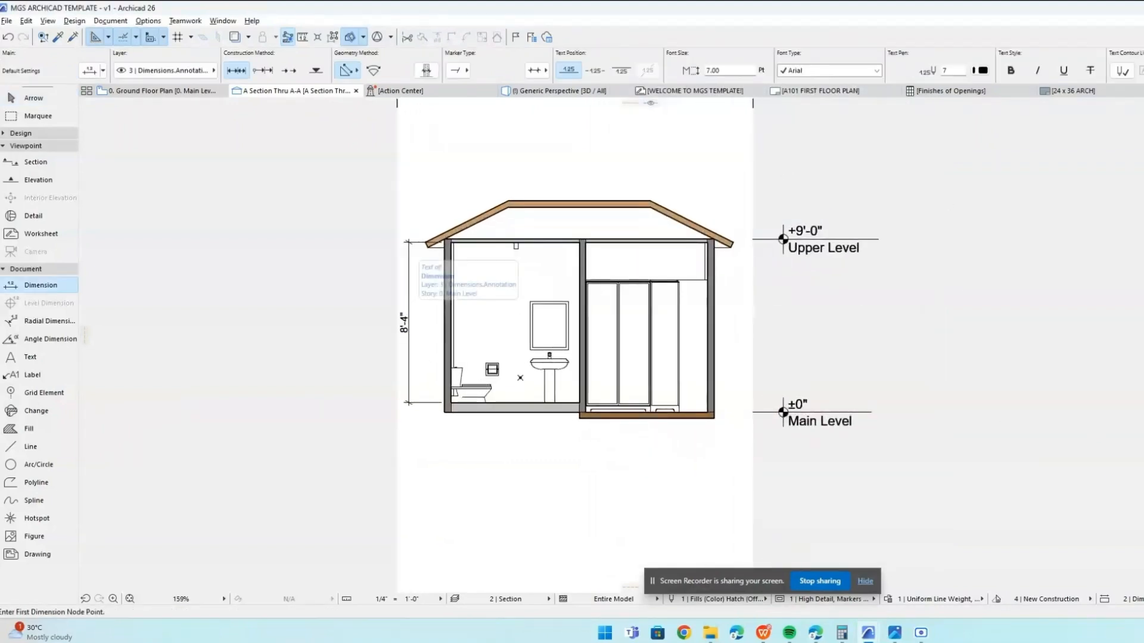
pyautogui.click(715, 418)
pyautogui.doubleClick(718, 238)
pyautogui.click(746, 294)
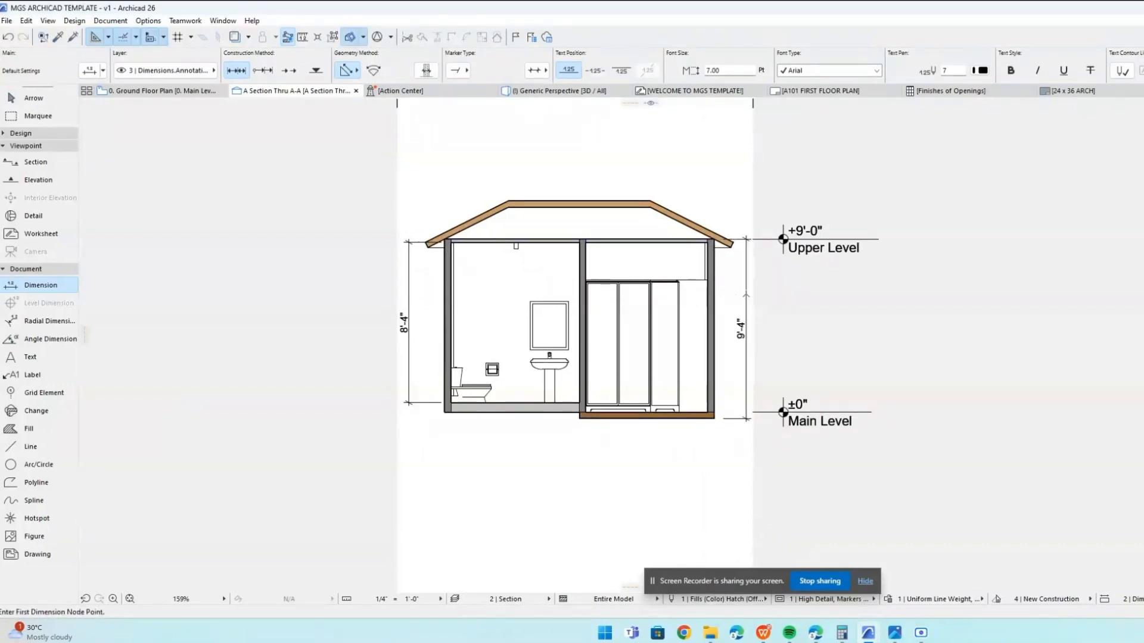
# Try to place an angle dimension on the right roof slope in section A-A.
pyautogui.click(48, 339)
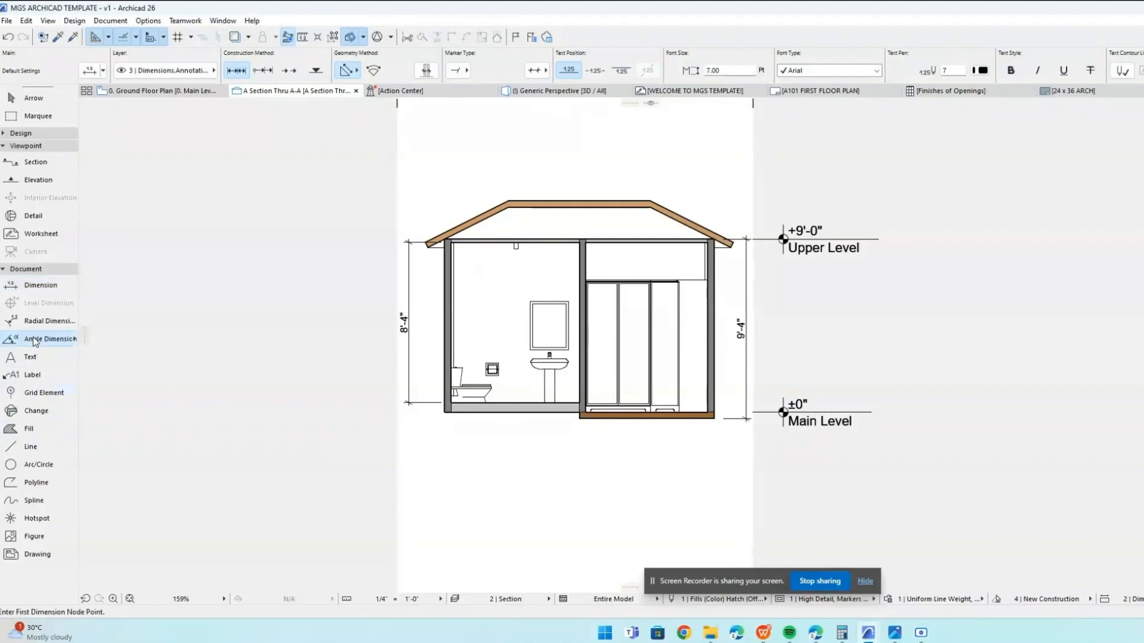
pyautogui.click(703, 227)
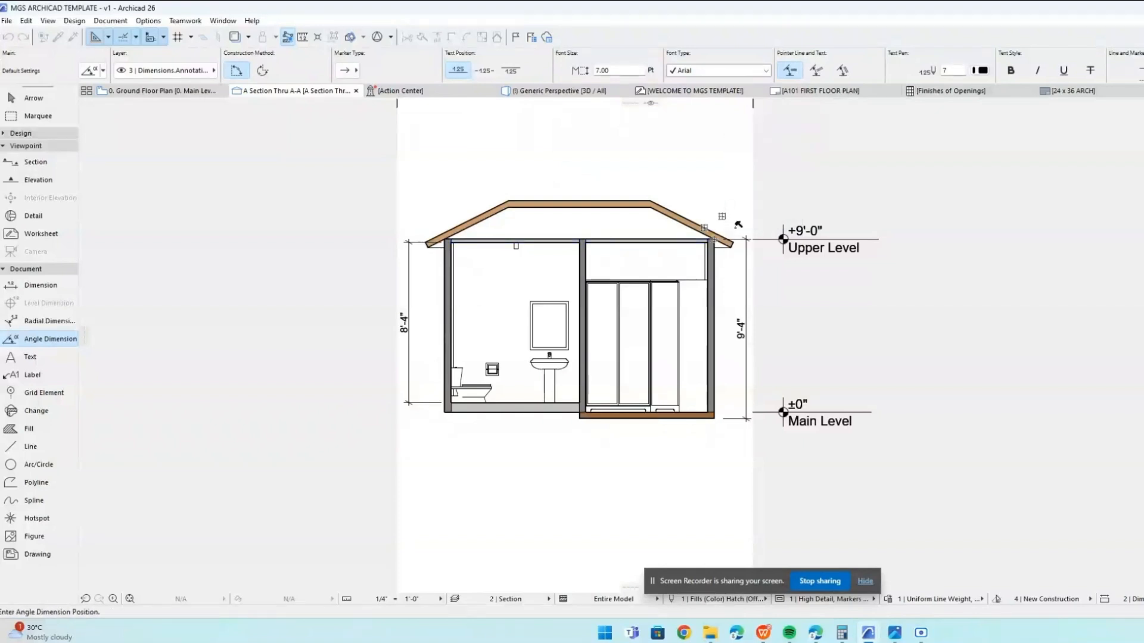
pyautogui.press('Escape')
pyautogui.scroll(2, 734, 232)
pyautogui.scroll(2, 734, 232)
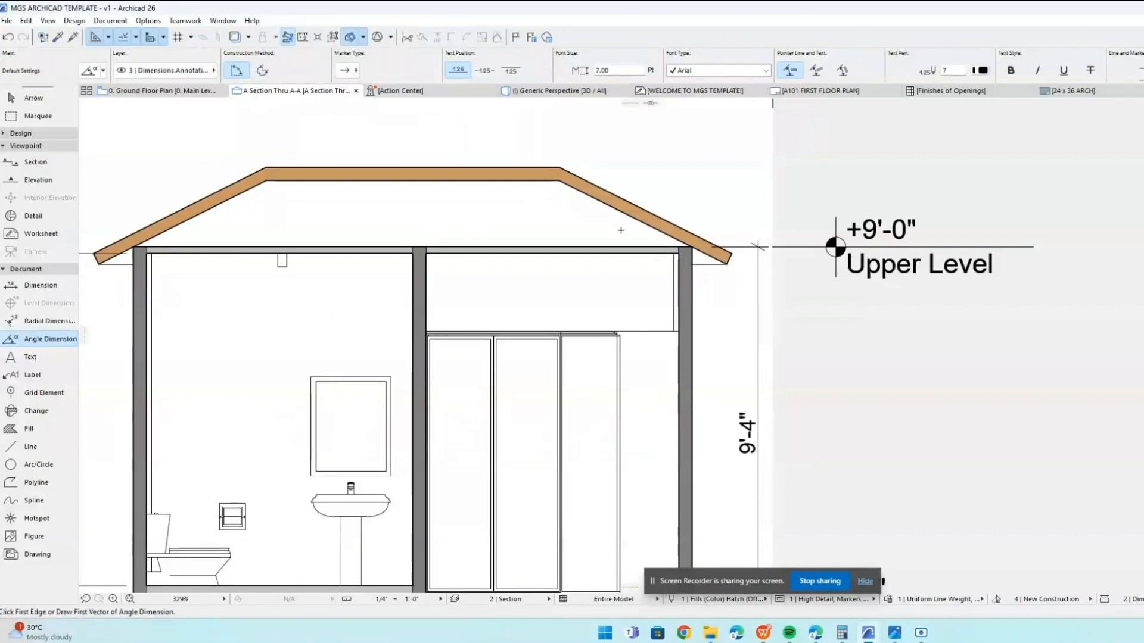
pyautogui.click(641, 206)
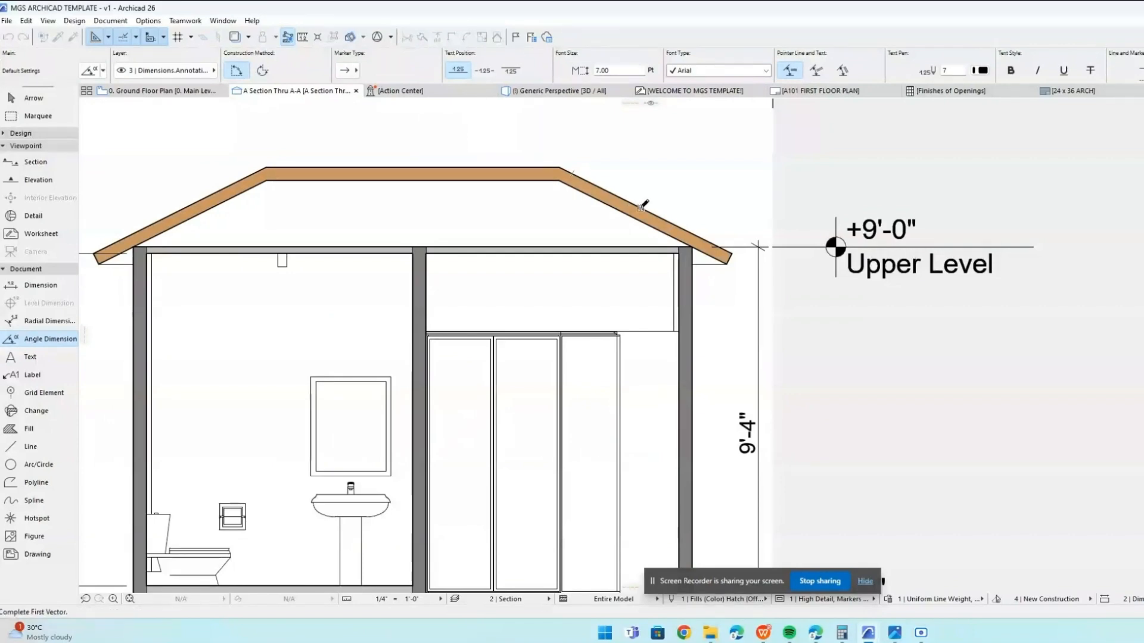
pyautogui.click(649, 202)
pyautogui.press('Escape')
pyautogui.moveTo(673, 201); pyautogui.dragTo(672, 210, button='middle')
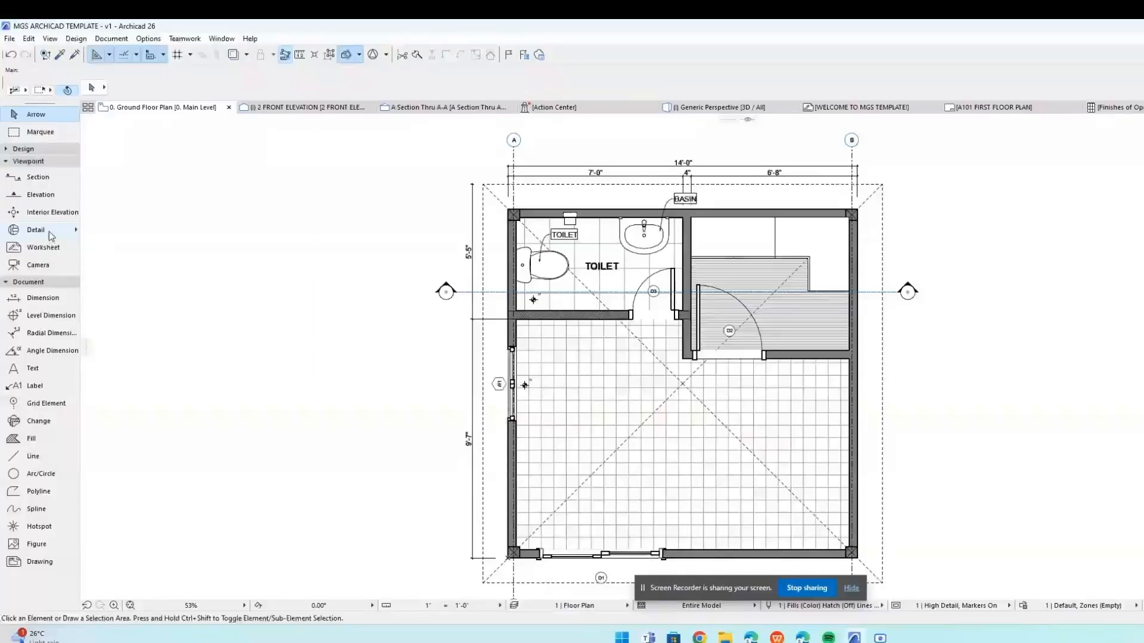
# Draw a rectangular detail boundary with ID D-02 around the toilet on the ground floor plan, and place its marker outside the left wall.
pyautogui.click(36, 229)
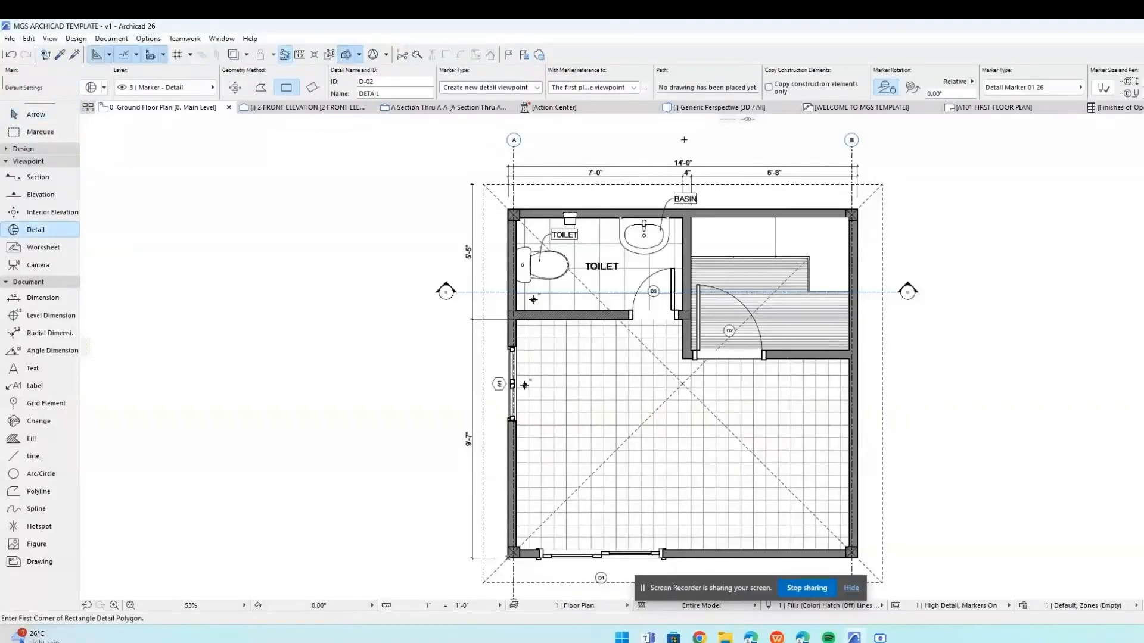
pyautogui.click(691, 126)
pyautogui.click(440, 355)
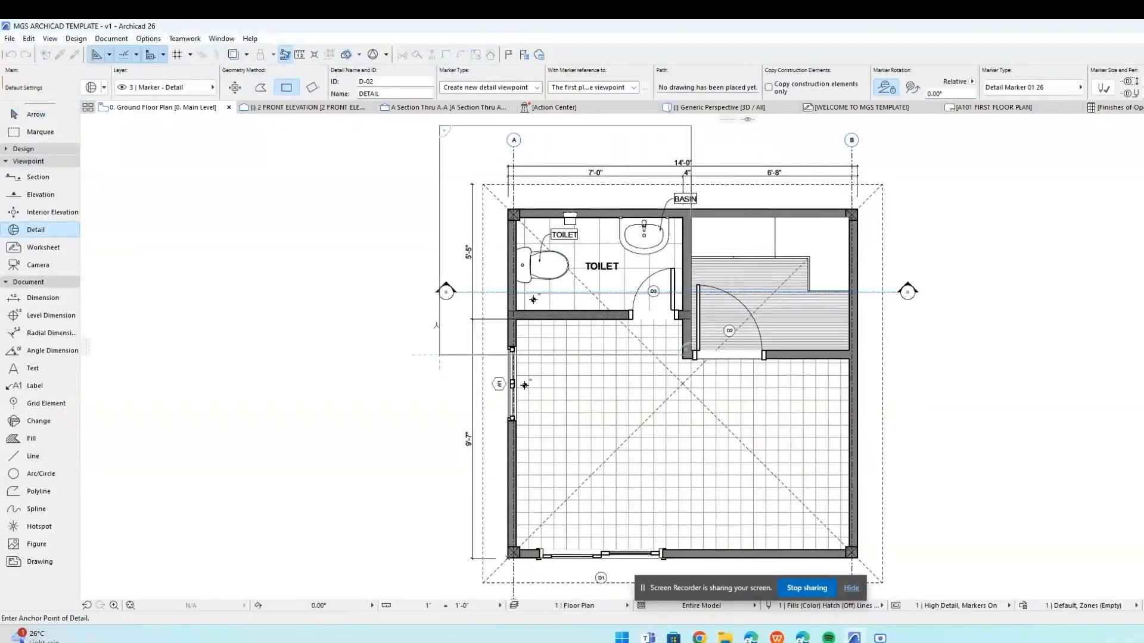
pyautogui.click(399, 369)
pyautogui.scroll(3, 394, 368)
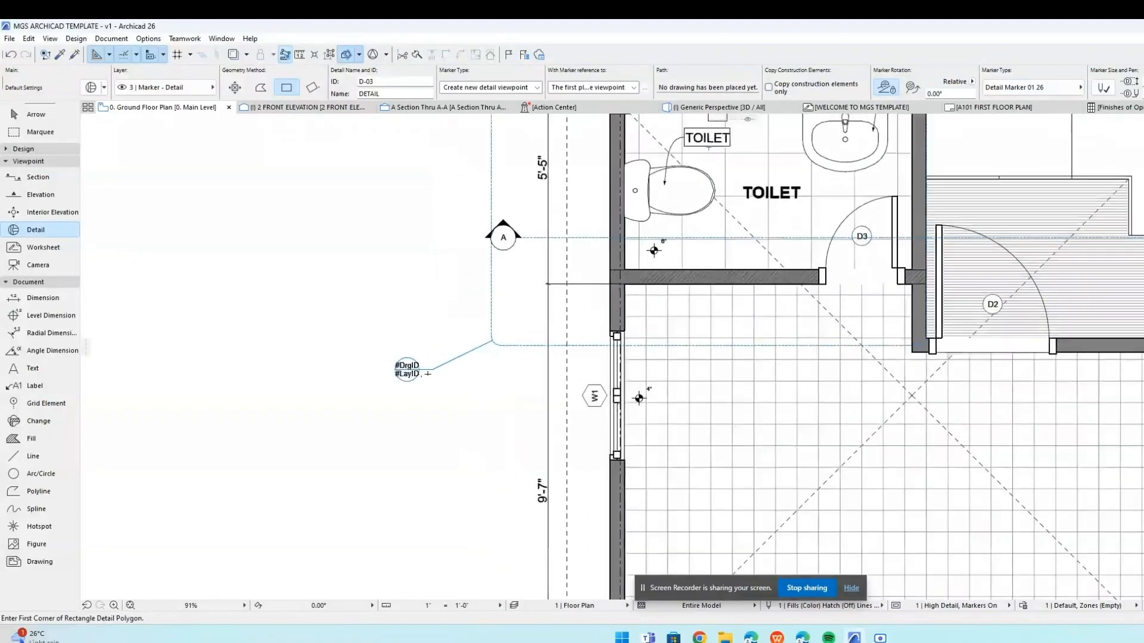
# Give the toilet's D-02 detail marker a uniform black marker pen number 3 and a text size of 10 pt.
pyautogui.press('Escape')
pyautogui.click(493, 345)
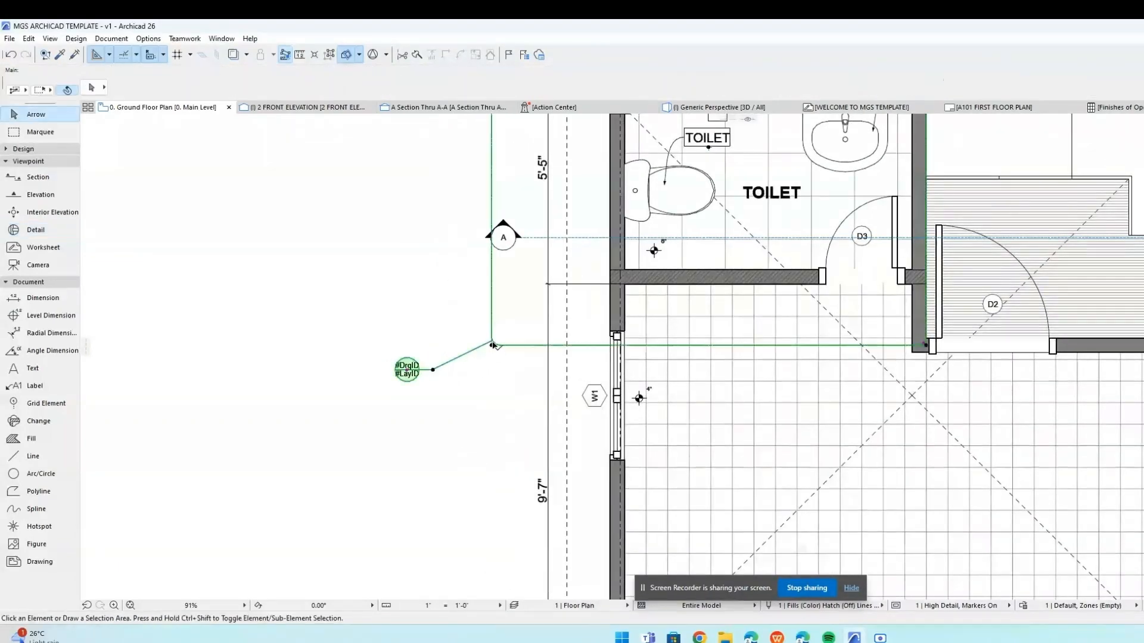
pyautogui.rightClick(487, 391)
pyautogui.click(551, 51)
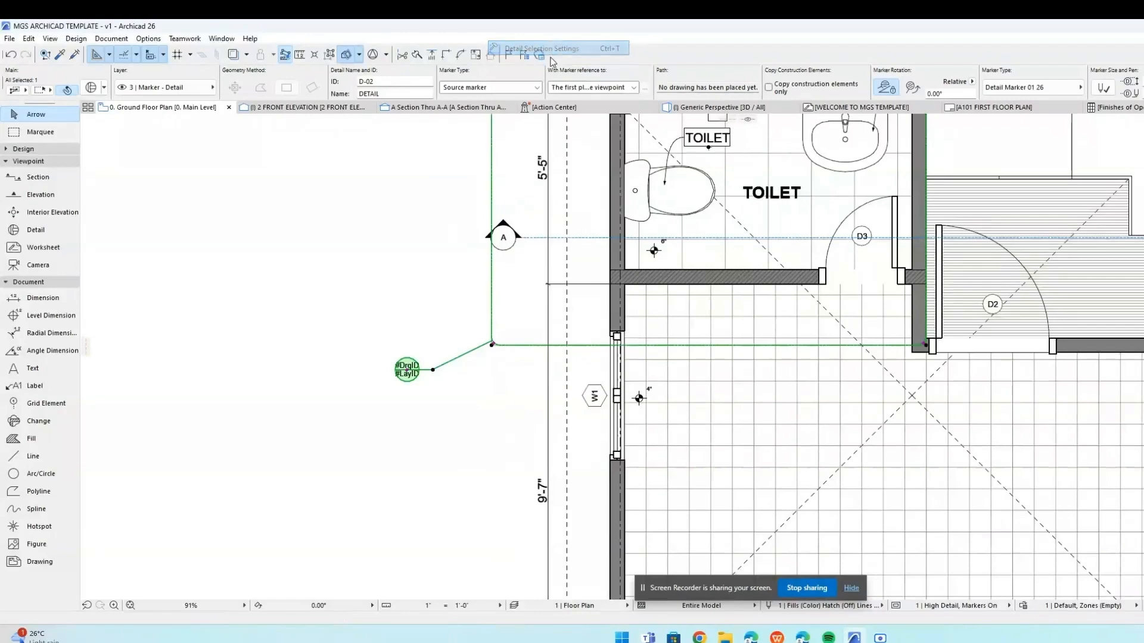
pyautogui.click(797, 226)
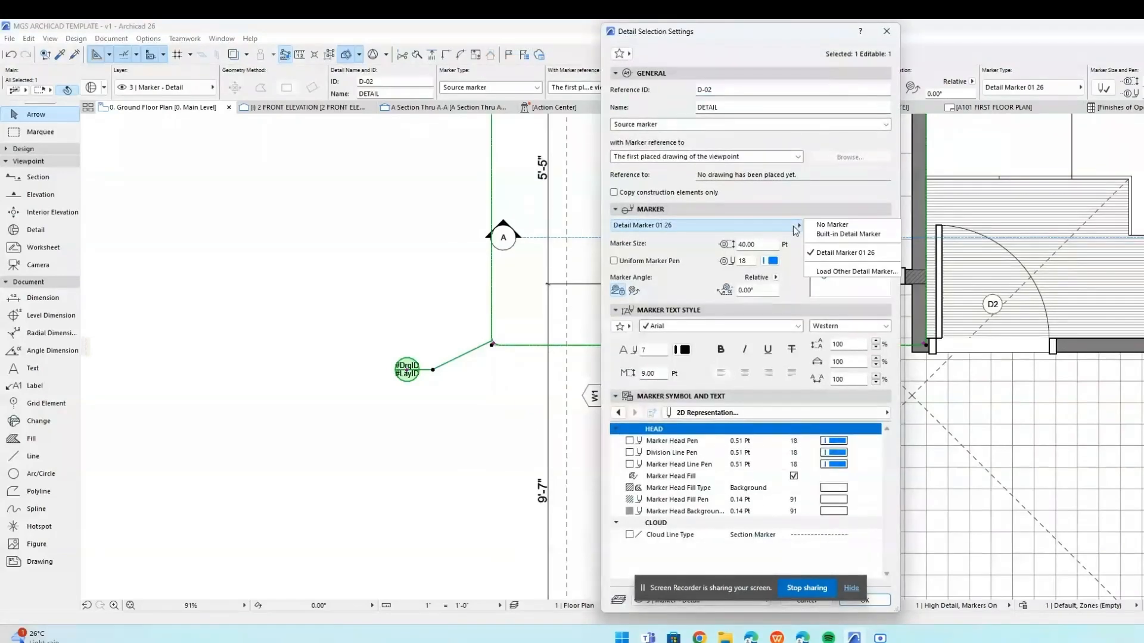
pyautogui.click(794, 230)
pyautogui.click(614, 261)
pyautogui.click(771, 261)
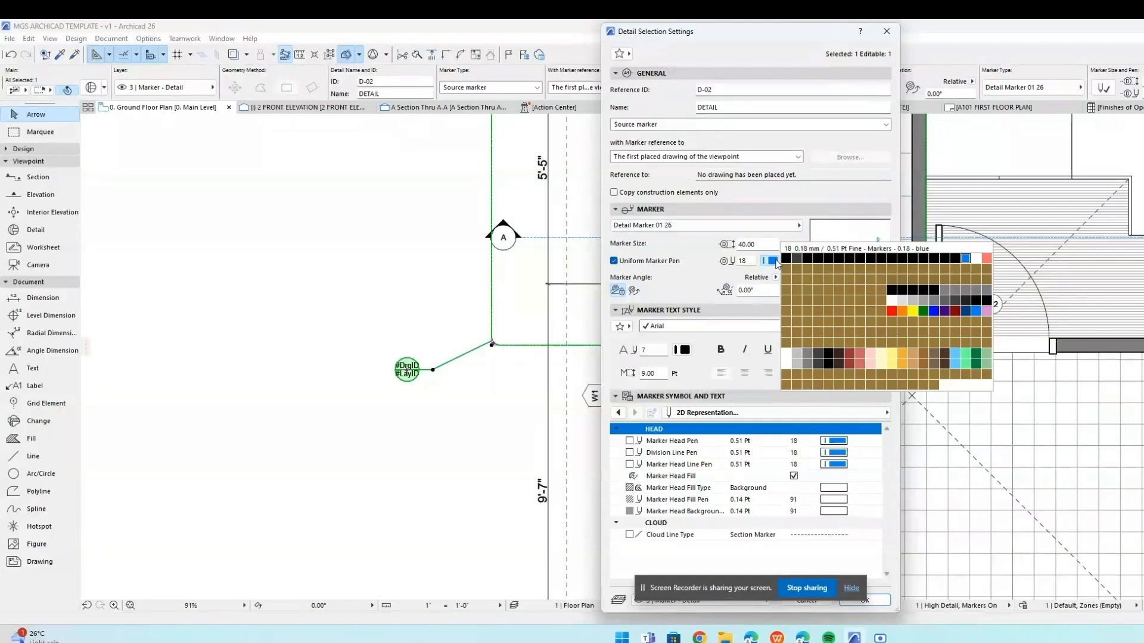
pyautogui.click(808, 260)
pyautogui.doubleClick(648, 373)
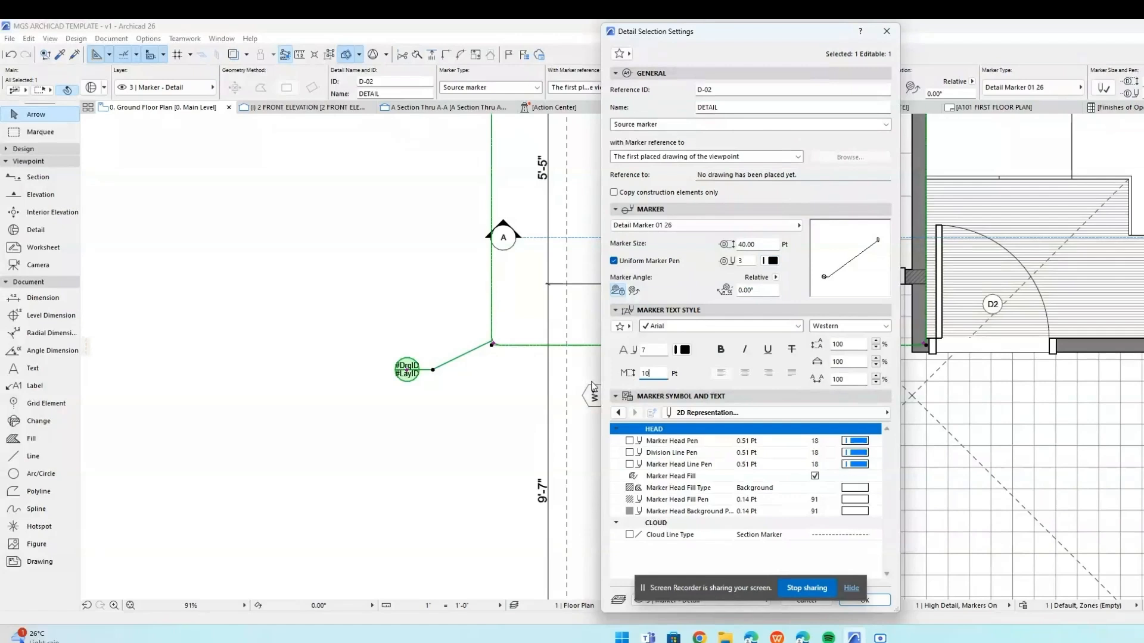
# Review the D-02 marker's head, cloud and text options, and apply the detail settings.
pyautogui.click(619, 412)
pyautogui.click(620, 412)
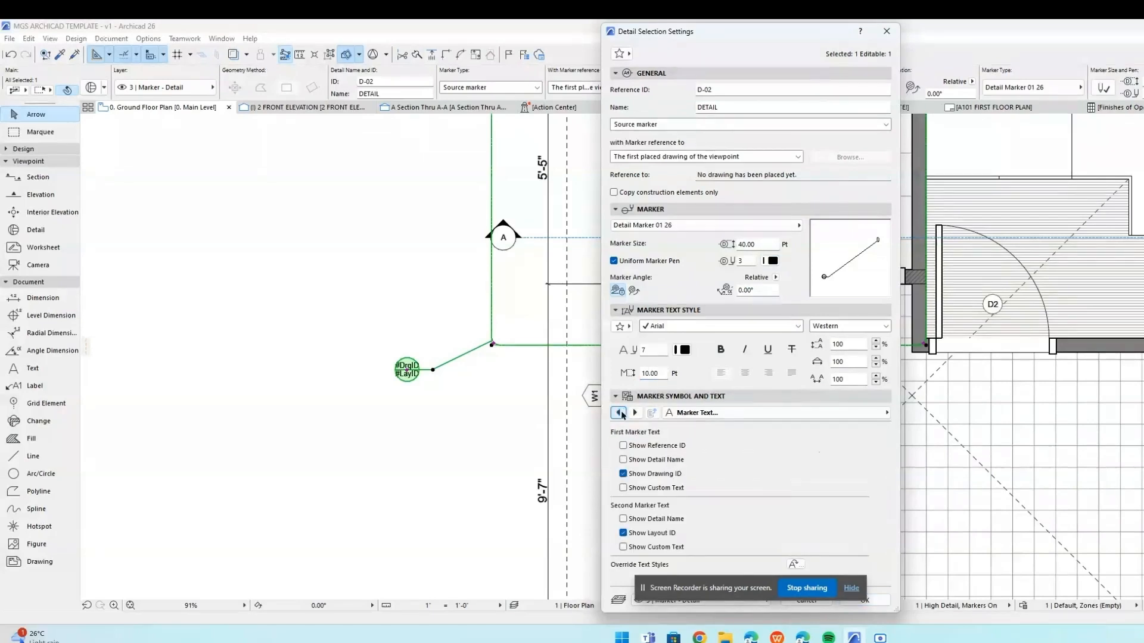
pyautogui.click(618, 413)
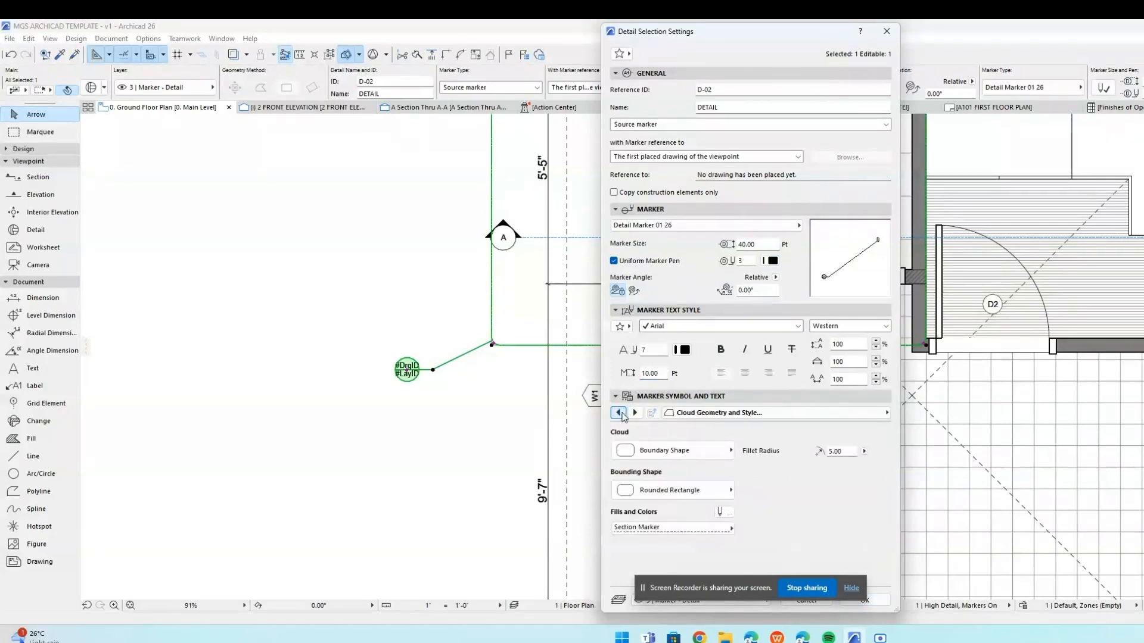
pyautogui.click(619, 413)
pyautogui.click(650, 451)
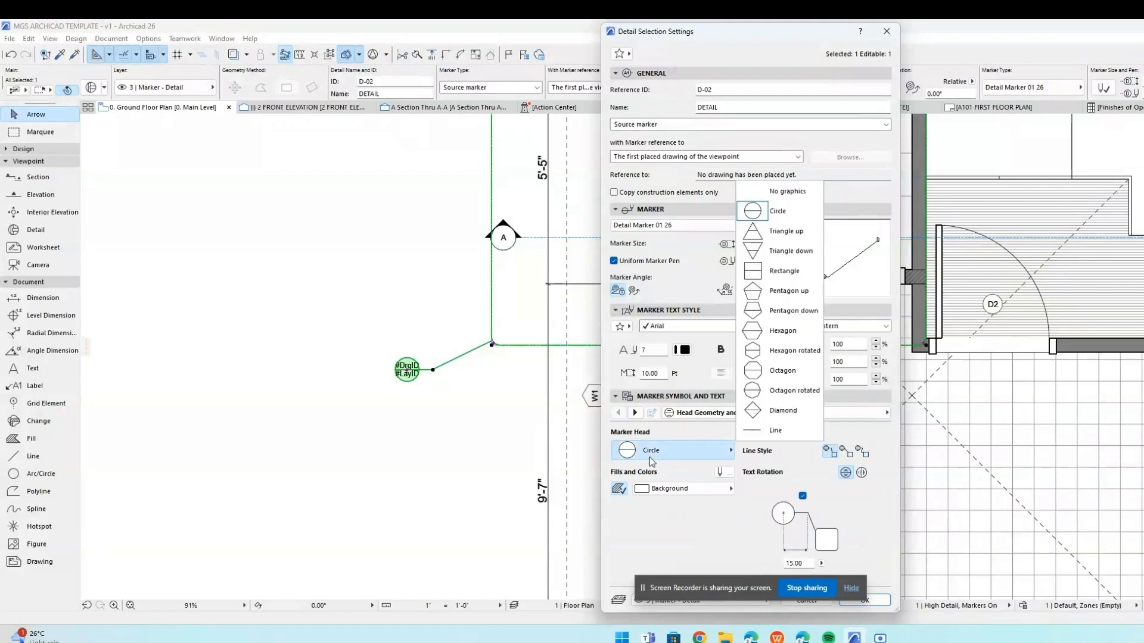
pyautogui.click(650, 457)
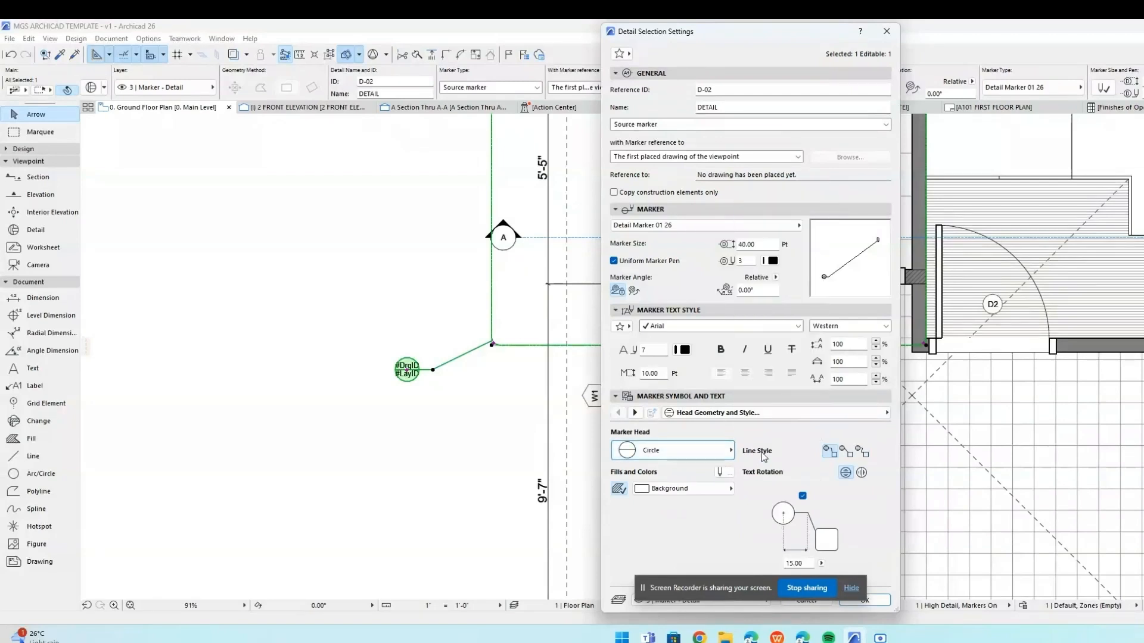
pyautogui.click(635, 413)
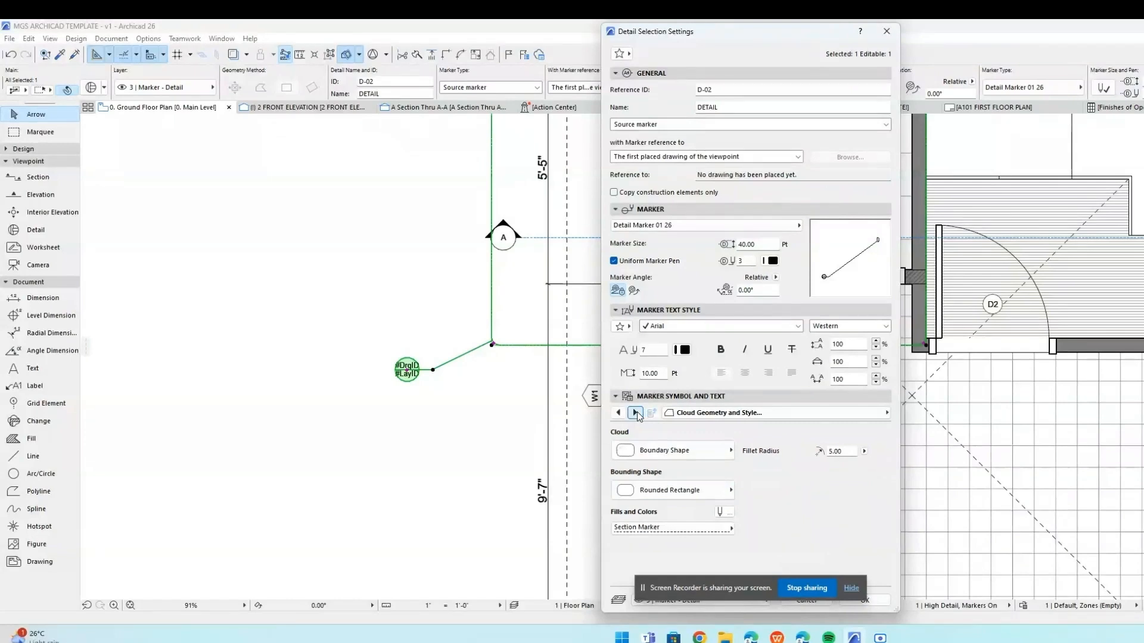
pyautogui.click(635, 413)
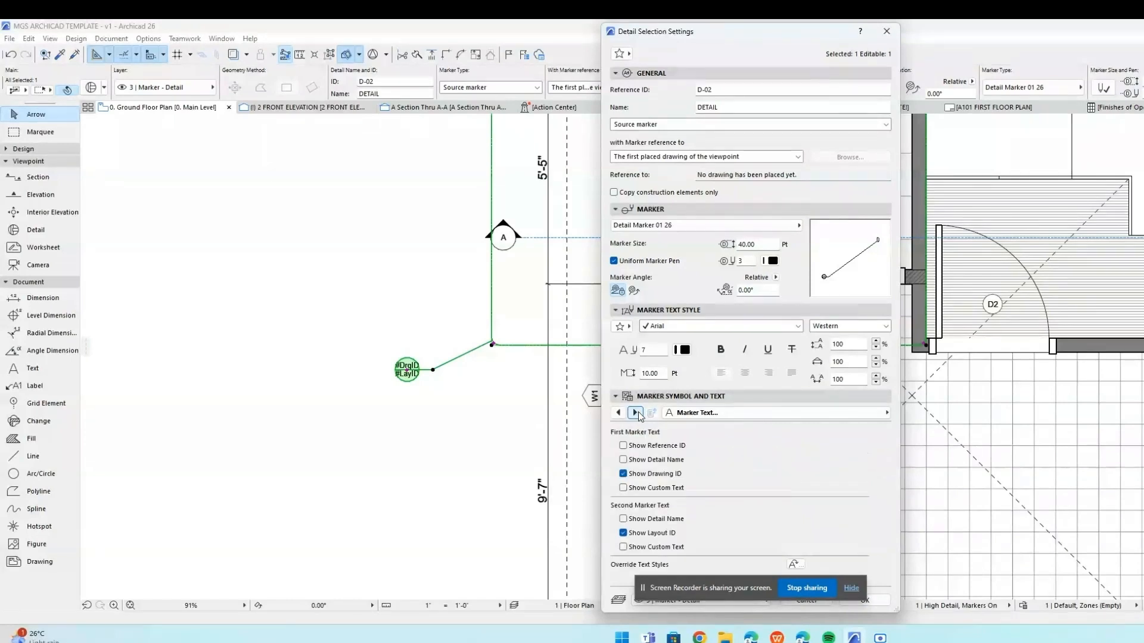
pyautogui.click(634, 413)
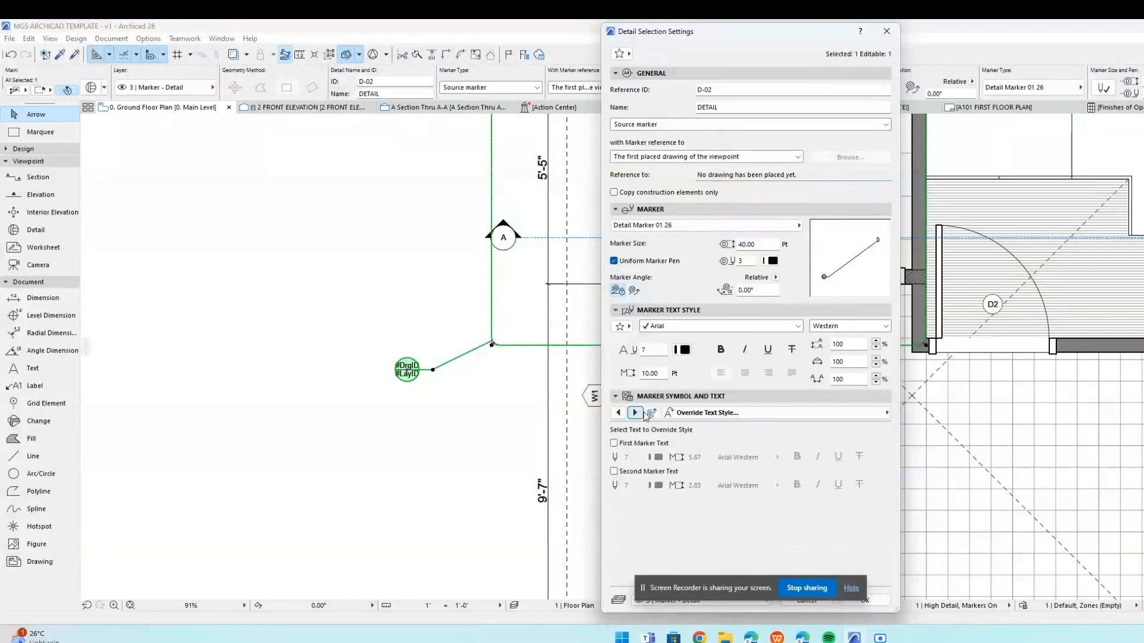
pyautogui.click(635, 413)
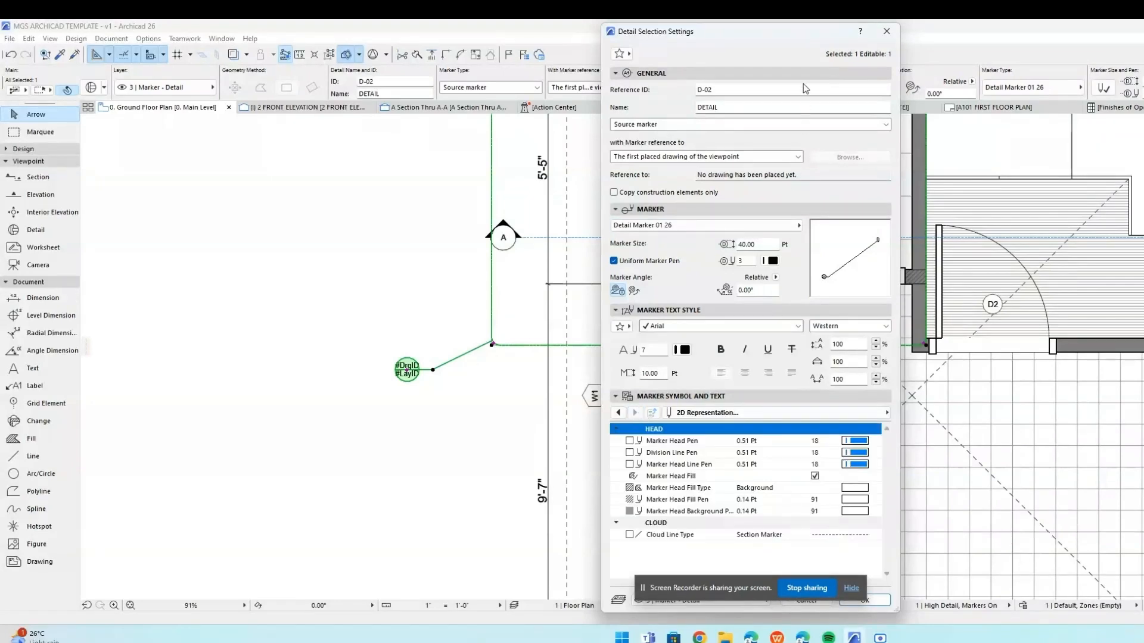
pyautogui.moveTo(804, 36); pyautogui.dragTo(1143, 59)
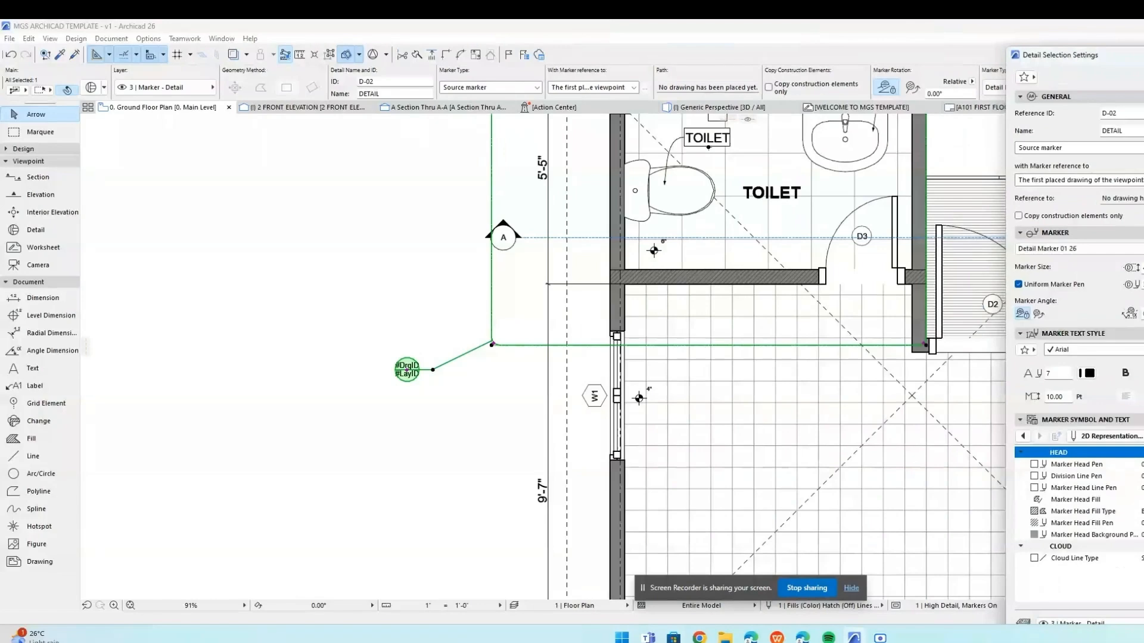
pyautogui.press('Return')
pyautogui.click(748, 440)
# Open the D-02 detail viewpoint of the toilet from the ground floor plan.
pyautogui.scroll(-3, 469, 511)
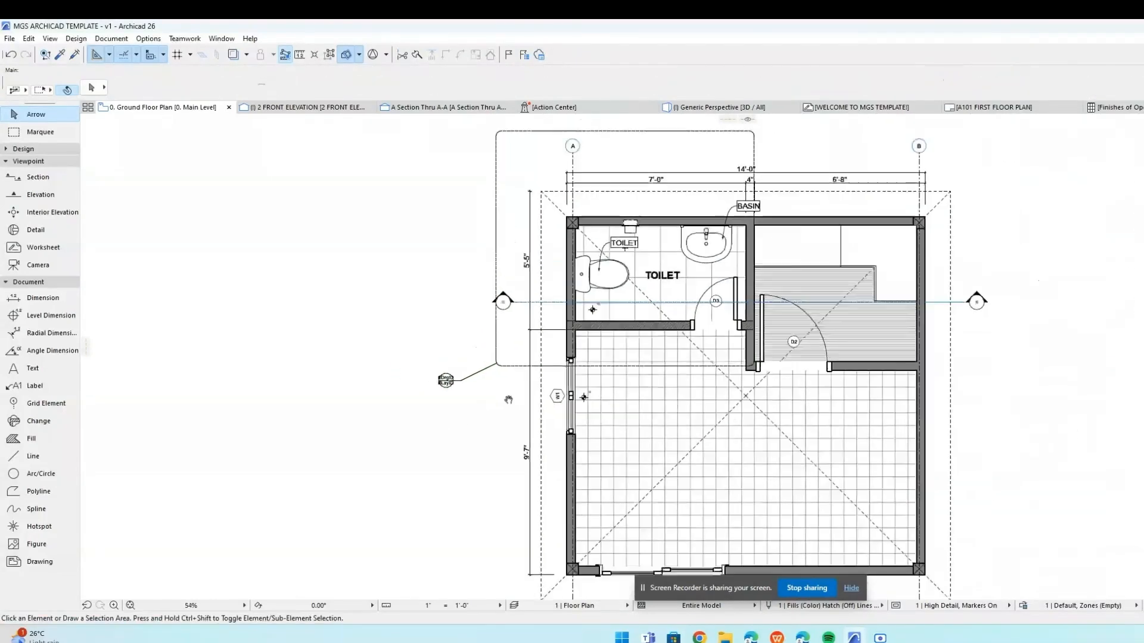
pyautogui.moveTo(504, 412); pyautogui.dragTo(486, 448, button='middle')
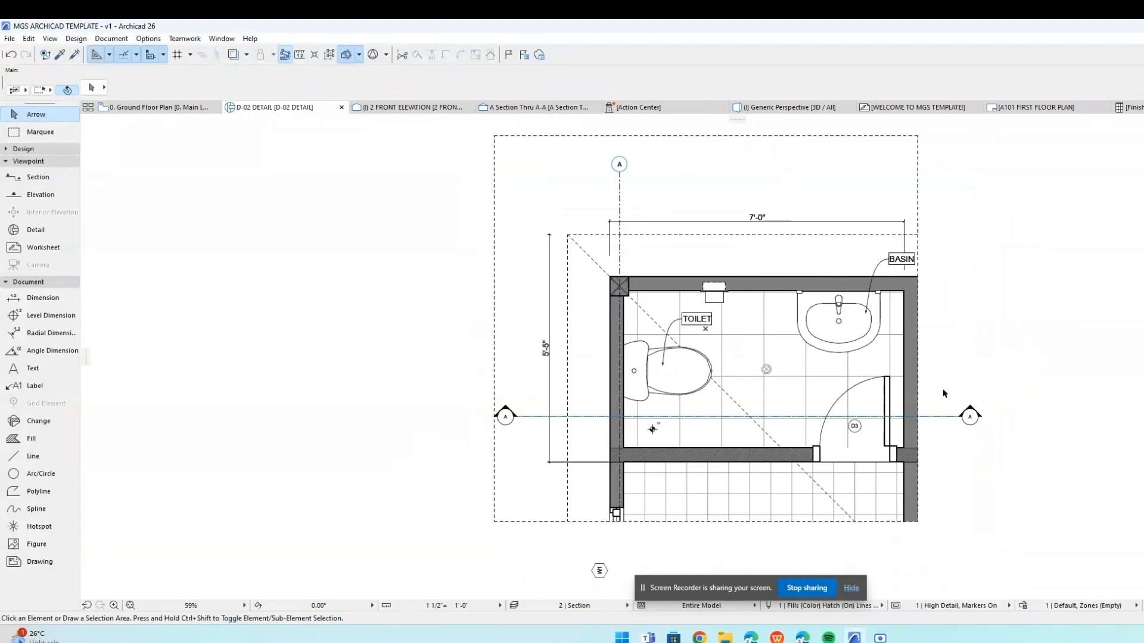
pyautogui.scroll(-3, 1045, 365)
pyautogui.scroll(3, 947, 391)
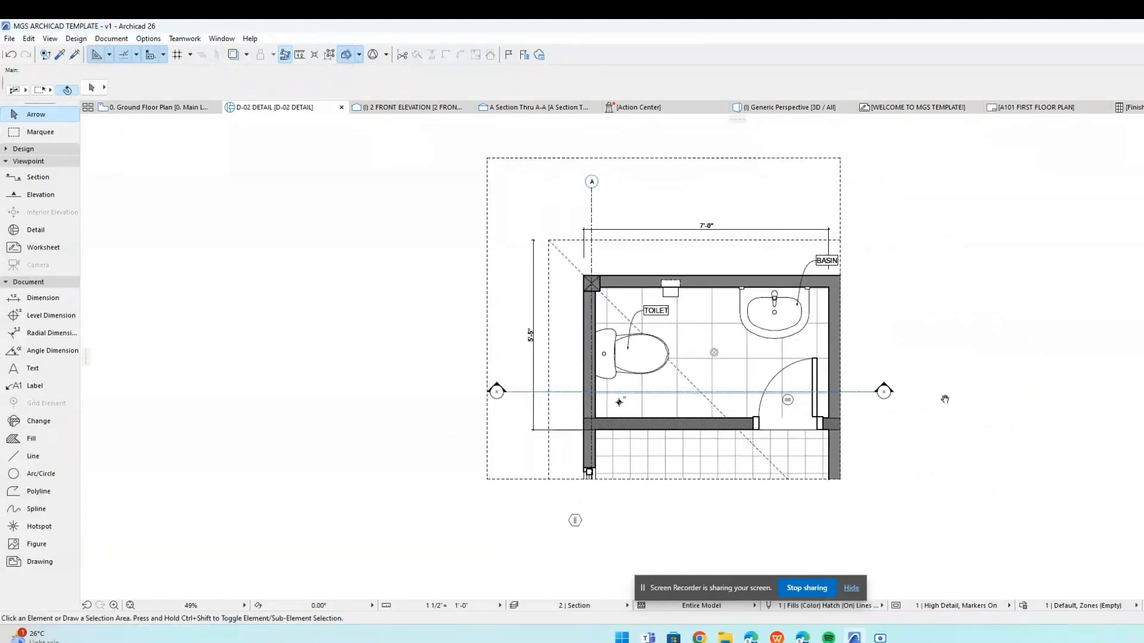
# Select the whole D-02 detail drawing and place a copy of it to the right of the original.
pyautogui.moveTo(947, 140); pyautogui.dragTo(479, 518)
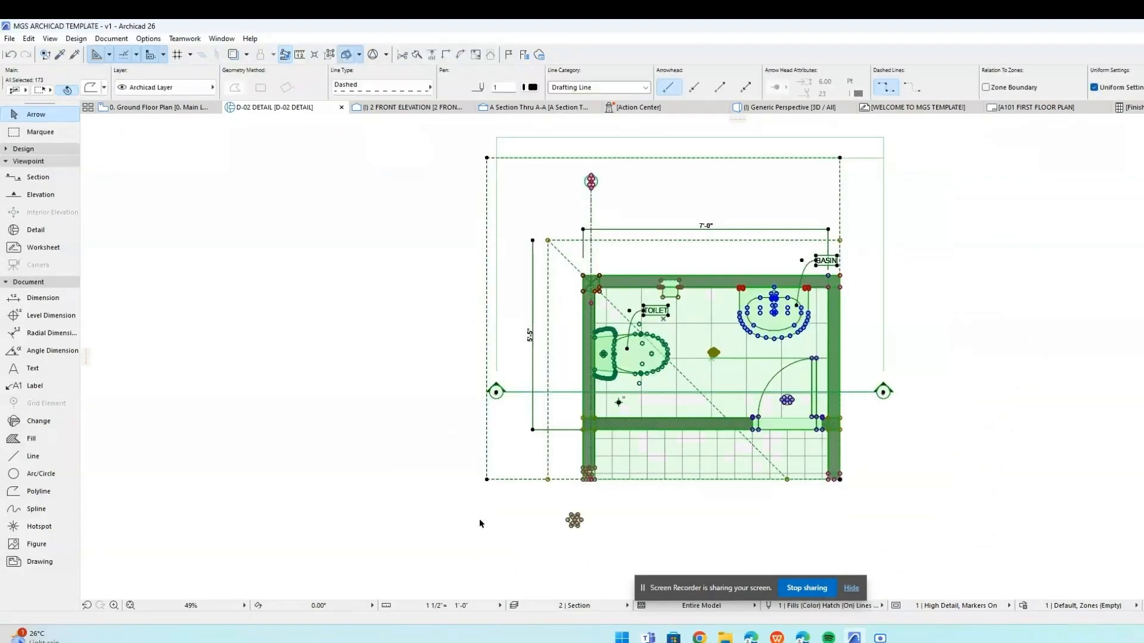
pyautogui.keyDown('ctrl'); pyautogui.moveTo(487, 479); pyautogui.dragTo(1024, 479); pyautogui.keyUp('ctrl')
pyautogui.click(939, 379)
pyautogui.scroll(-3, 1141, 399)
pyautogui.moveTo(1141, 402); pyautogui.dragTo(781, 421, button='middle')
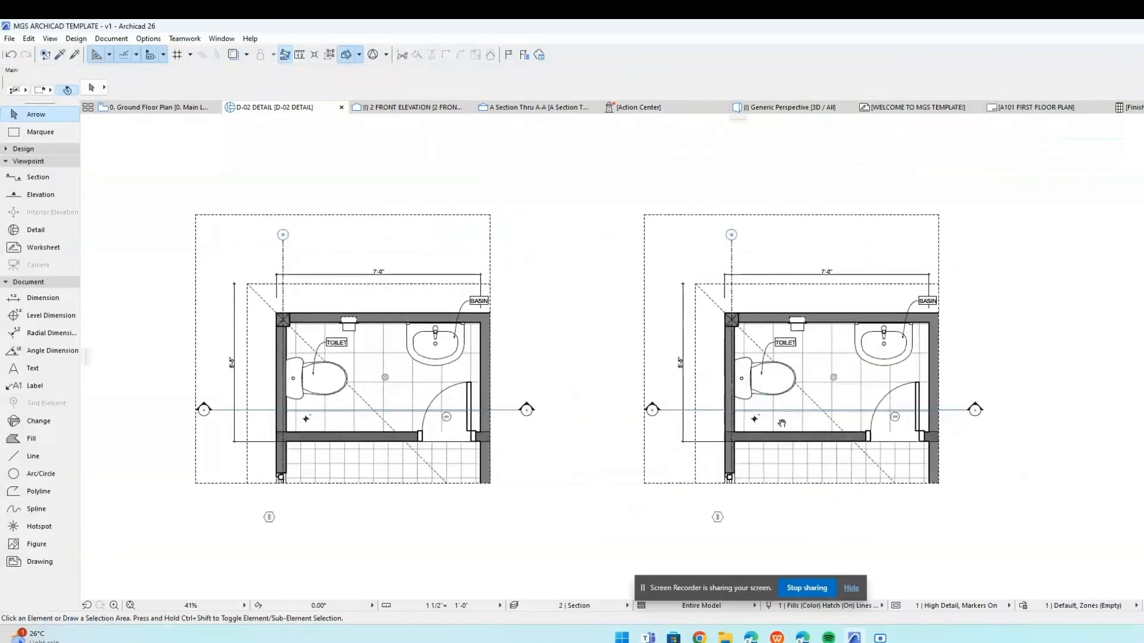
# Delete the outer dimensions, grid line, section line, BASIN label, W1 marker and dashed outlines from the copied toilet detail.
pyautogui.scroll(4, 906, 411)
pyautogui.scroll(1, 907, 410)
pyautogui.moveTo(1019, 165); pyautogui.dragTo(518, 277)
pyautogui.press('Delete')
pyautogui.click(533, 411)
pyautogui.press('Delete')
pyautogui.moveTo(611, 514); pyautogui.dragTo(603, 414, button='middle')
pyautogui.moveTo(597, 485)
pyautogui.mouseDown()
pyautogui.moveTo(659, 463)
pyautogui.moveTo(706, 400)
pyautogui.mouseUp()
pyautogui.press('Delete')
# Undo the deletion of the exterior walls in the copied detail and clear the selection.
pyautogui.scroll(2, 628, 415)
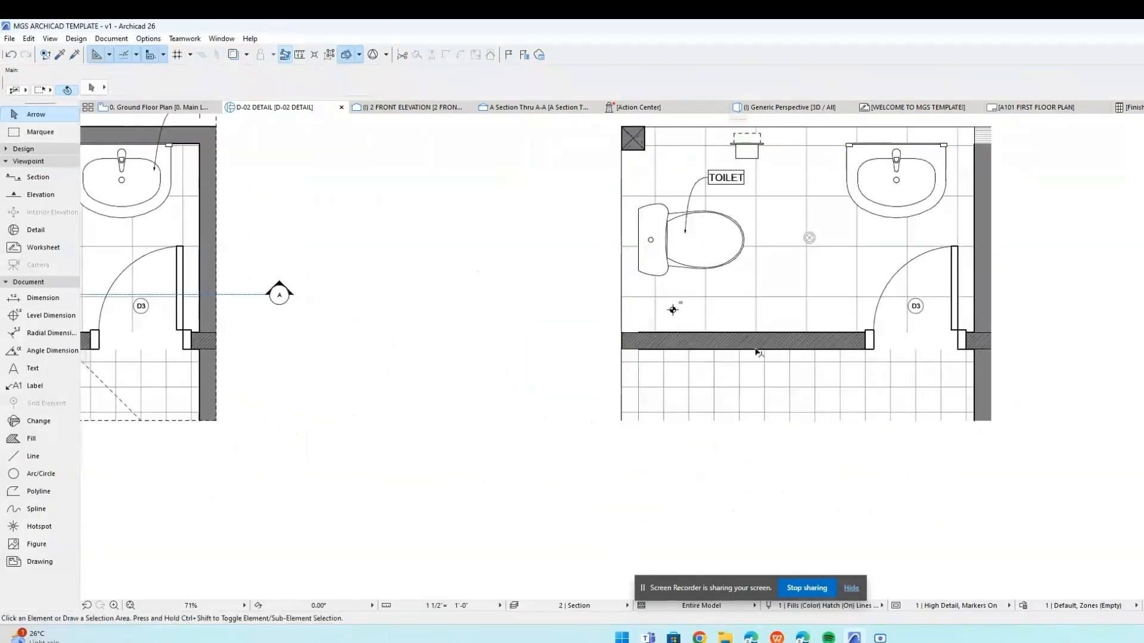
pyautogui.hotkey('ctrl', 'z')
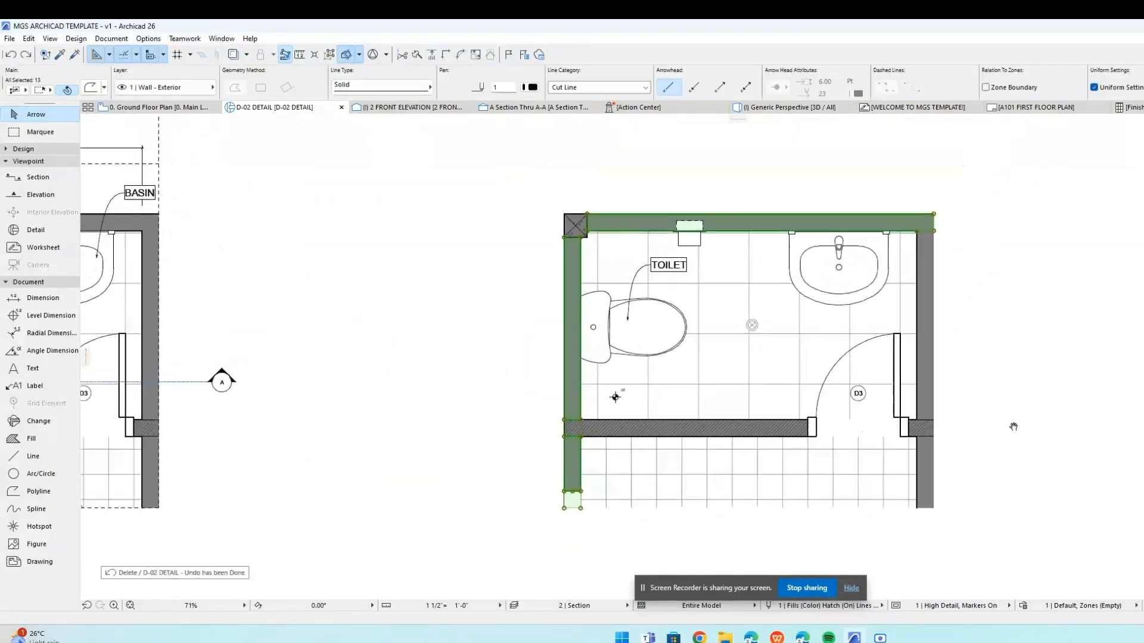
pyautogui.press('Escape')
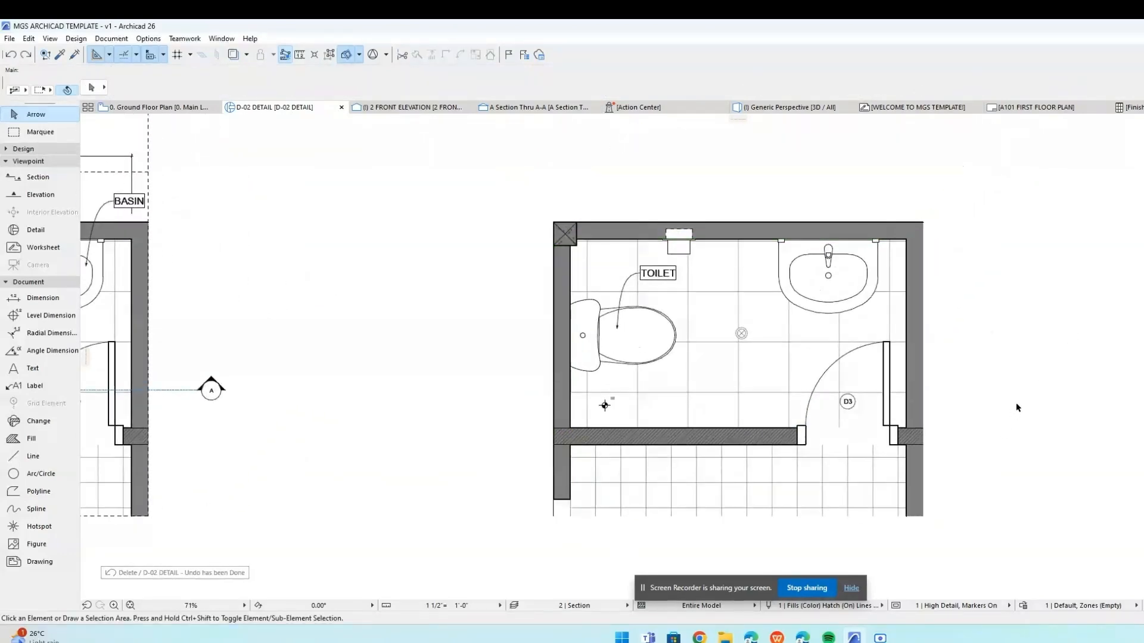
# Dimension the horizontal distance from the toilet bowl's front edge to the basin's left edge, placing the line above the upper wall.
pyautogui.click(43, 298)
pyautogui.click(675, 336)
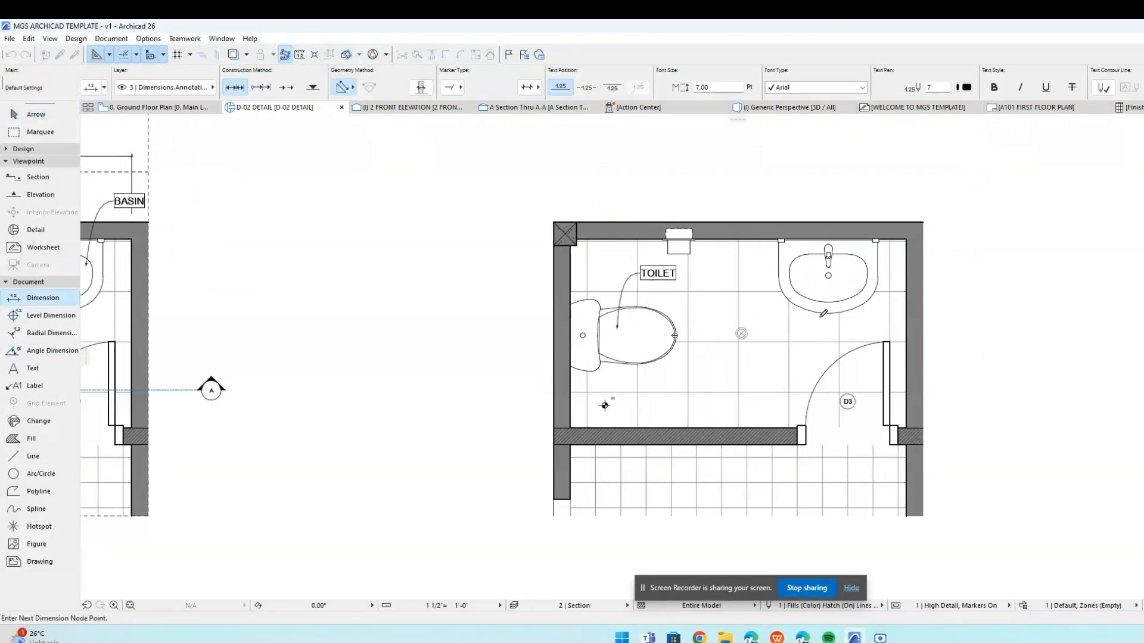
pyautogui.scroll(3, 783, 231)
pyautogui.doubleClick(787, 244)
pyautogui.click(746, 177)
pyautogui.moveTo(751, 221); pyautogui.dragTo(739, 253, button='middle')
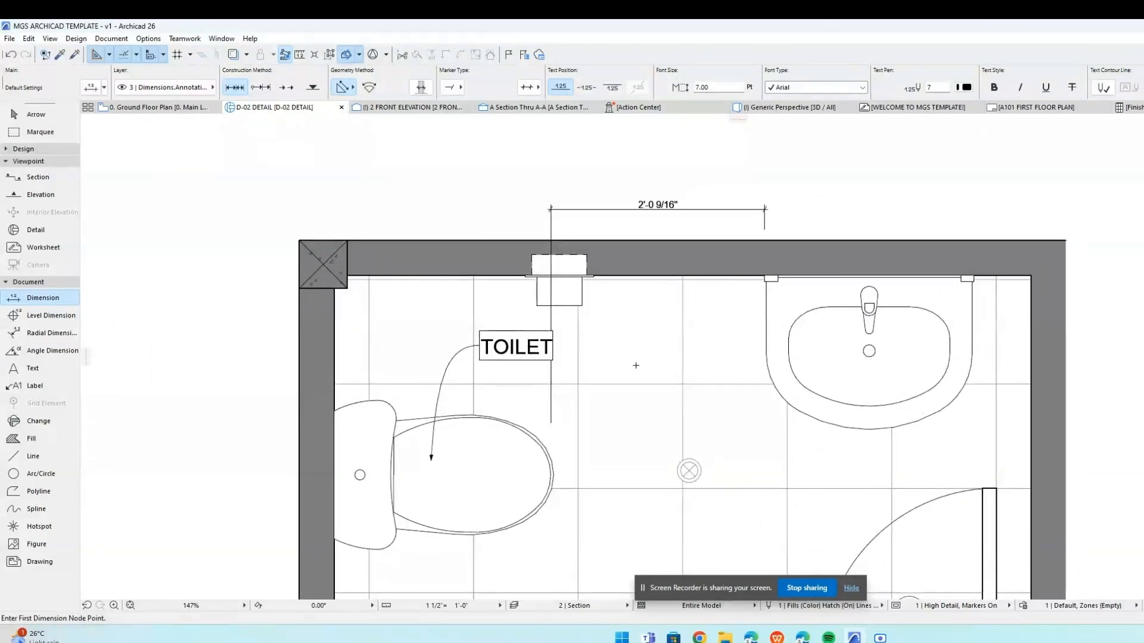
# Extend the horizontal dimension chain to the basin's right edge and to the inner faces of the right and left walls.
pyautogui.press('Escape')
pyautogui.click(740, 210)
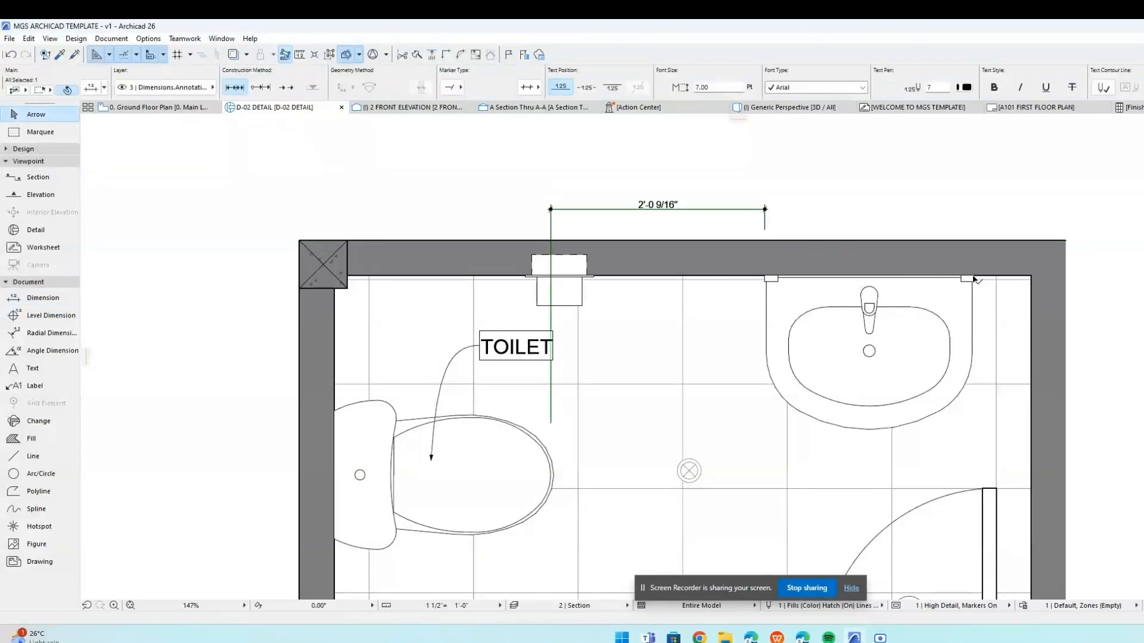
pyautogui.scroll(3, 974, 278)
pyautogui.keyDown('ctrl'); pyautogui.click(973, 286); pyautogui.keyUp('ctrl')
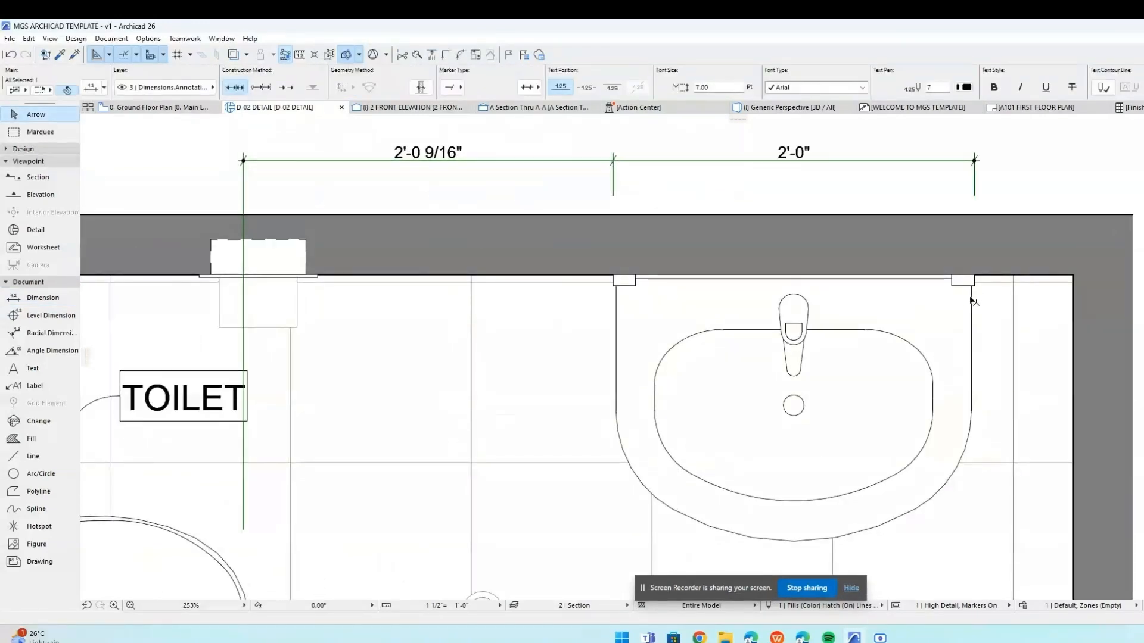
pyautogui.scroll(-2, 971, 300)
pyautogui.keyDown('ctrl'); pyautogui.click(991, 310); pyautogui.keyUp('ctrl')
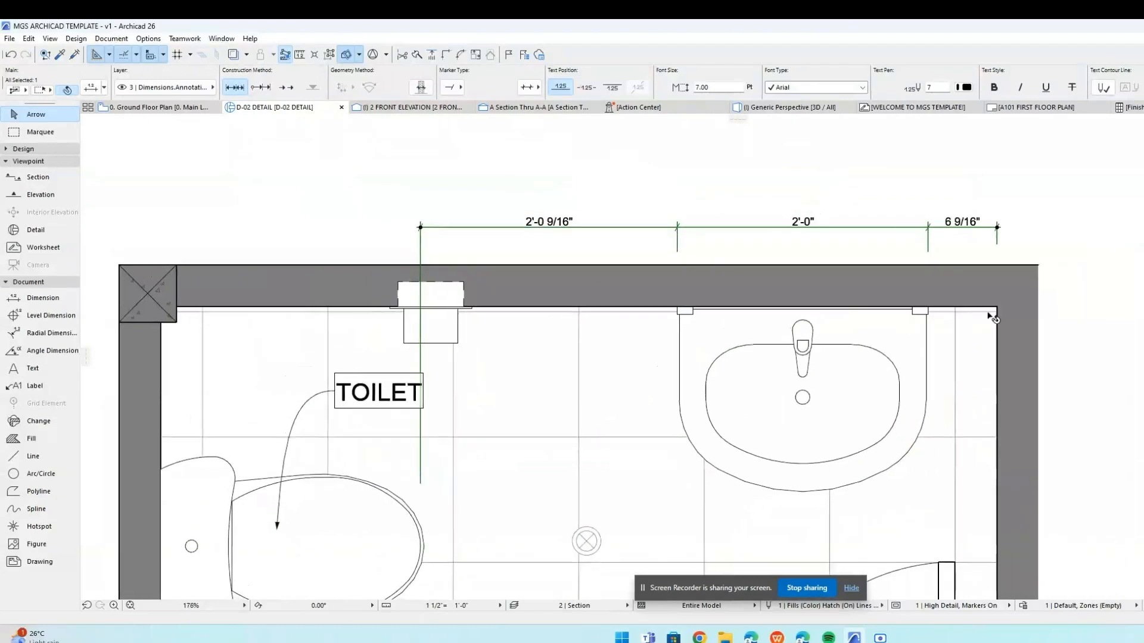
pyautogui.scroll(-1, 992, 318)
pyautogui.keyDown('ctrl'); pyautogui.click(391, 320); pyautogui.keyUp('ctrl')
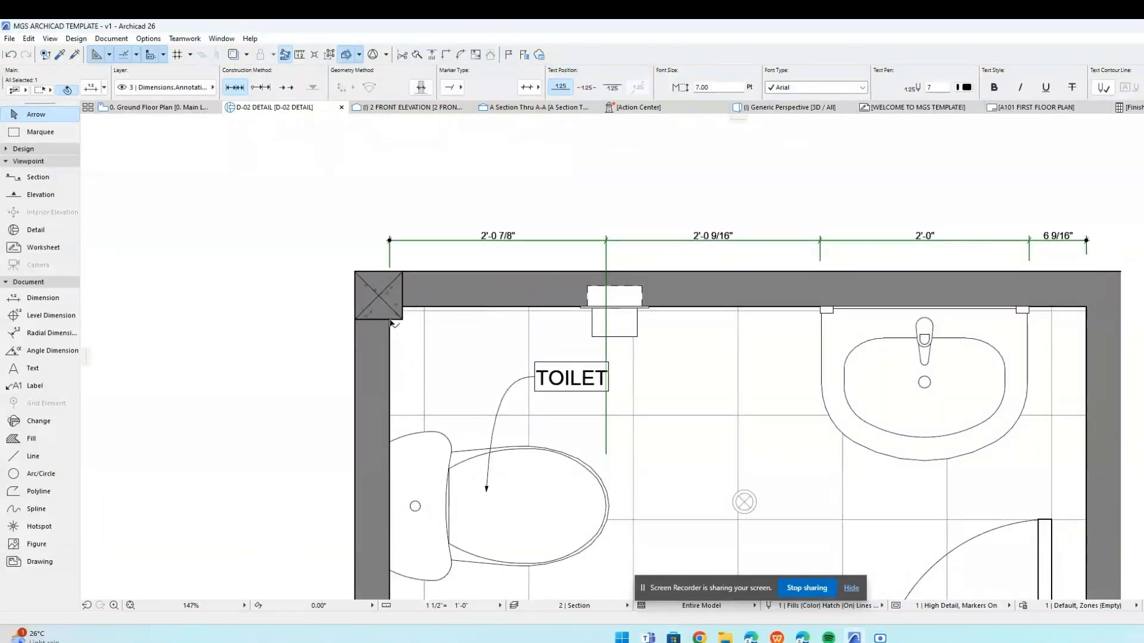
pyautogui.scroll(-2, 475, 544)
pyautogui.press('Escape')
pyautogui.scroll(-1, 561, 464)
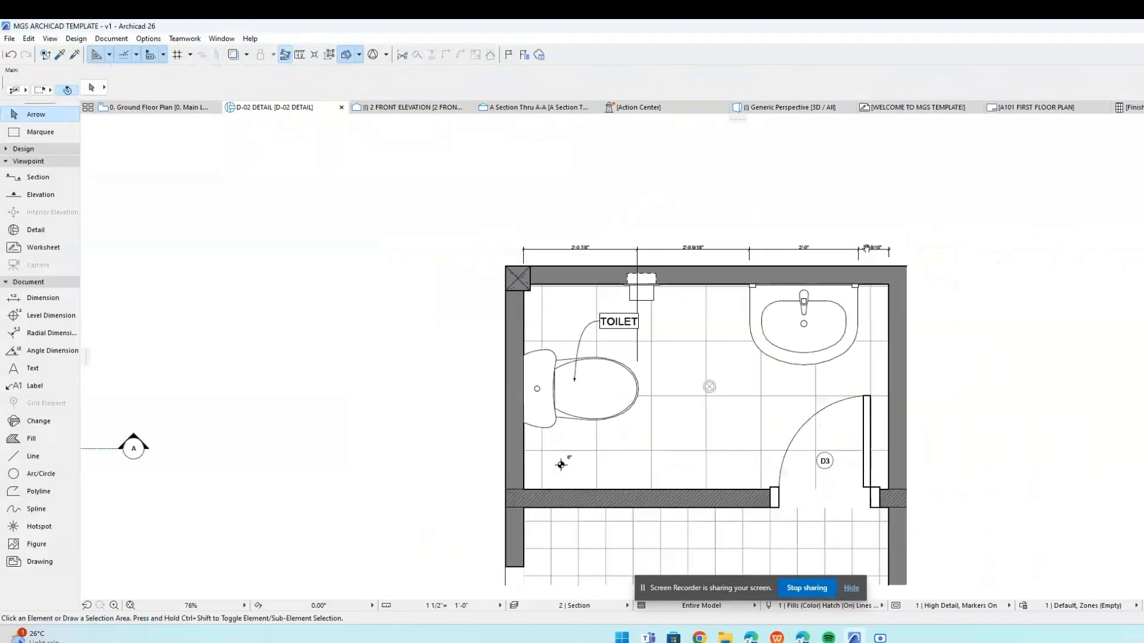
# Add a vertical dimension chain from the basin's front edge through the round floor symbol to the lower wall, and return to the ground floor plan.
pyautogui.scroll(-1, 866, 247)
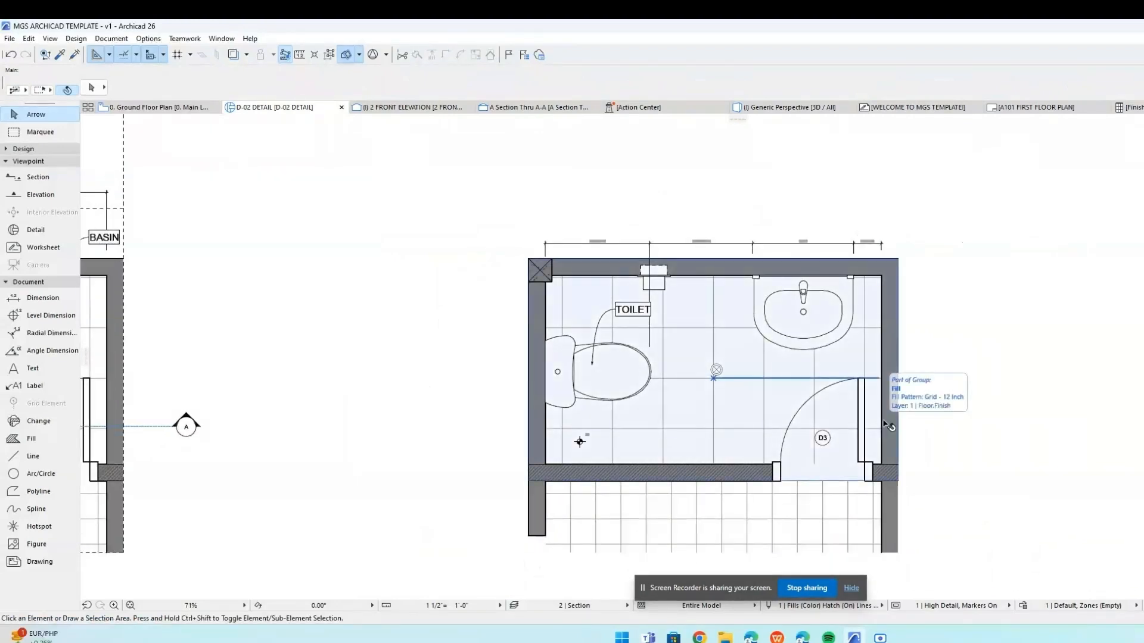
pyautogui.scroll(3, 718, 357)
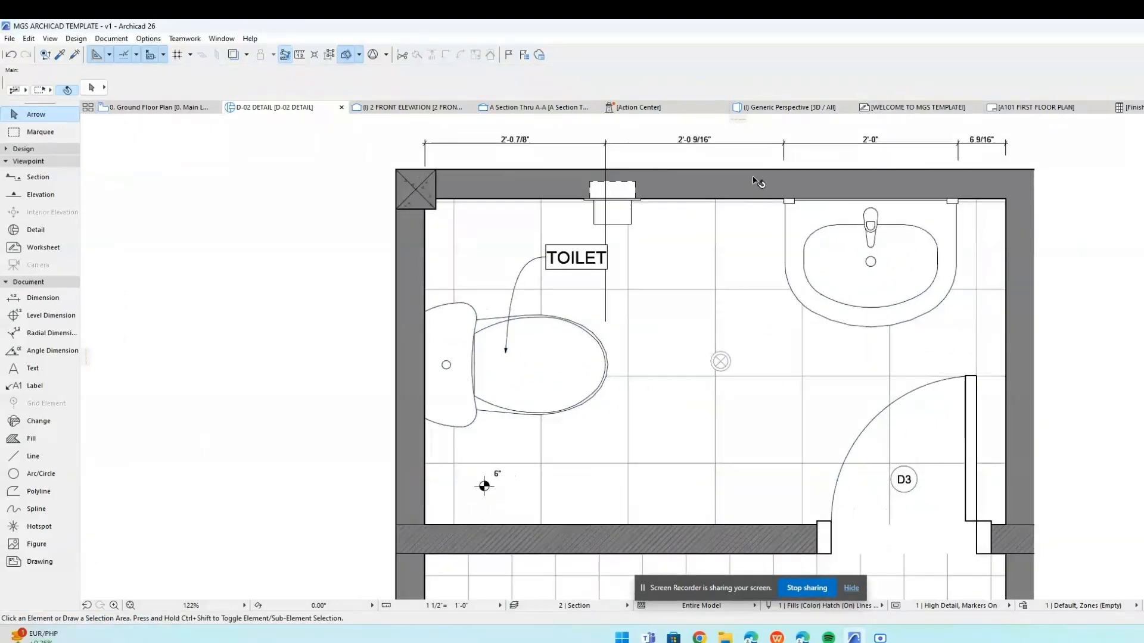
pyautogui.keyDown('alt'); pyautogui.click(759, 144); pyautogui.keyUp('alt')
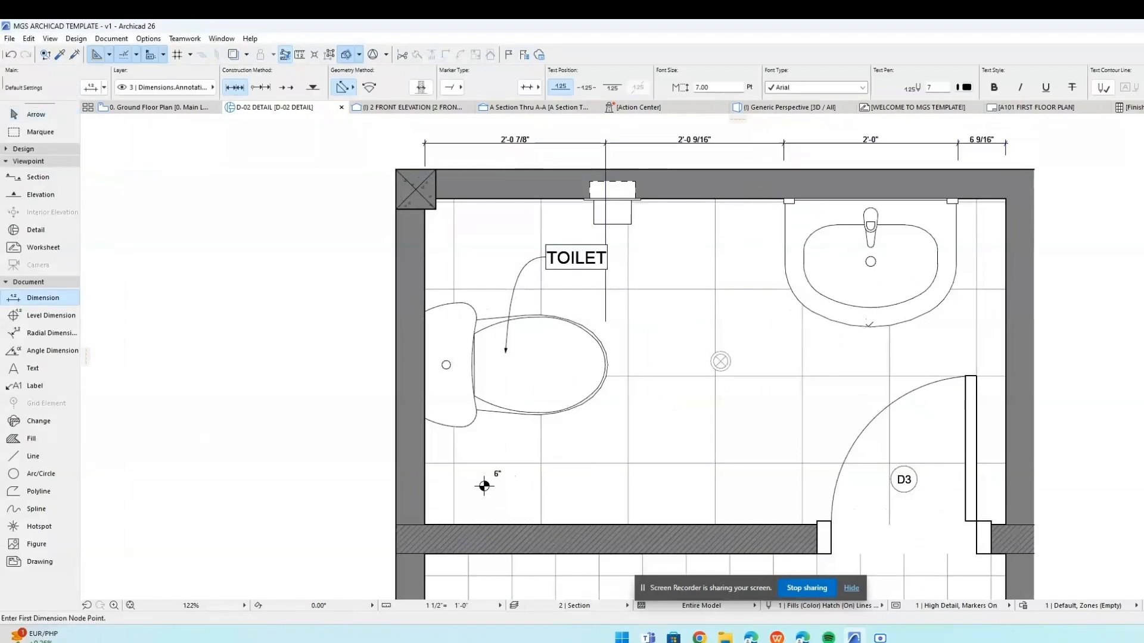
pyautogui.click(868, 326)
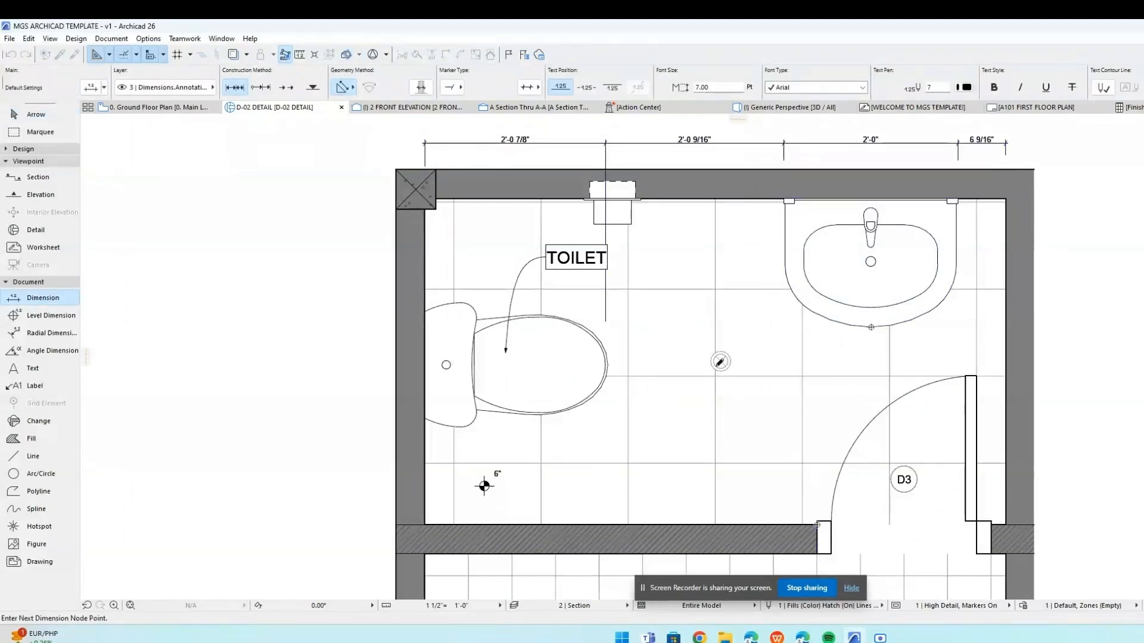
pyautogui.doubleClick(720, 361)
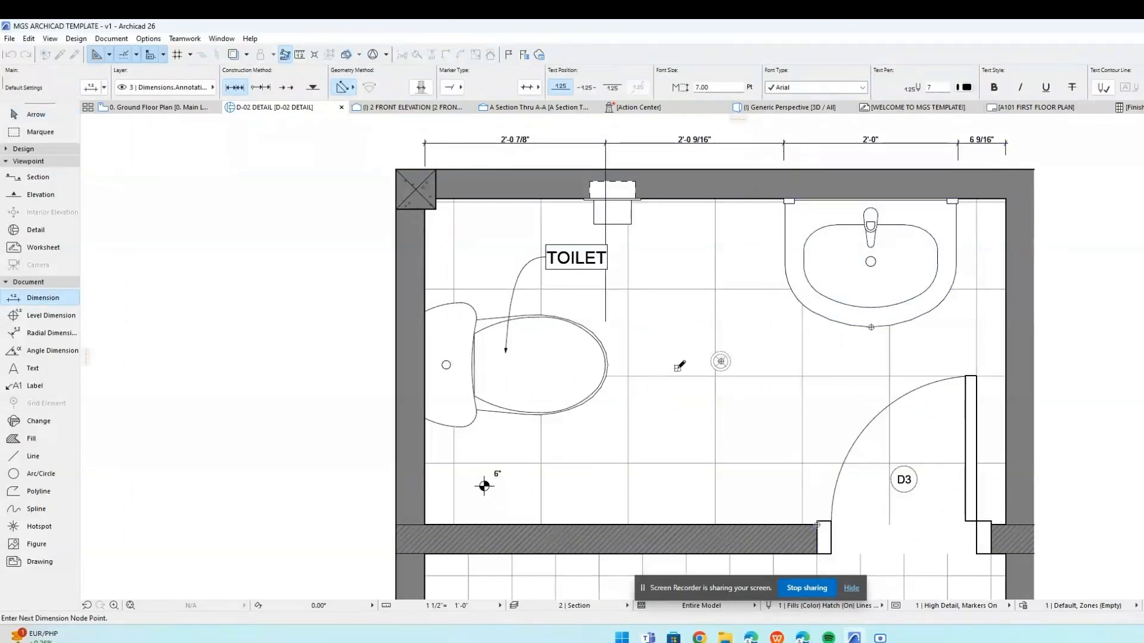
pyautogui.click(659, 482)
pyautogui.scroll(-3, 1126, 452)
pyautogui.moveTo(1114, 444); pyautogui.dragTo(1064, 420, button='middle')
pyautogui.press('Escape')
pyautogui.click(167, 109)
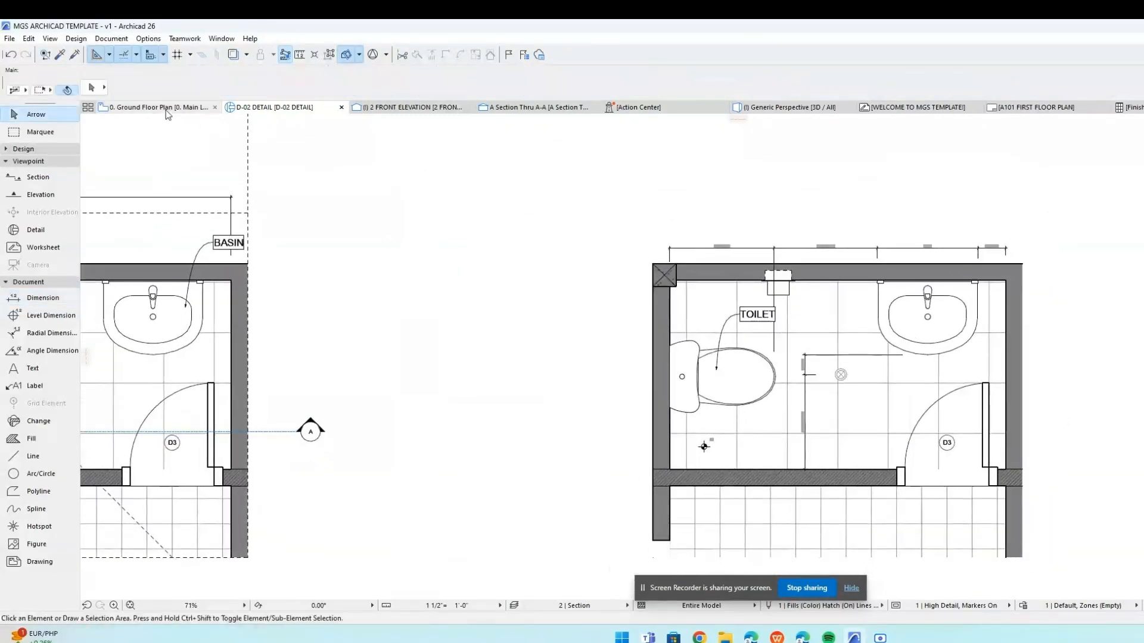
# Bring up the ground floor plan from the D-02 detail and show the whole building.
pyautogui.click(274, 107)
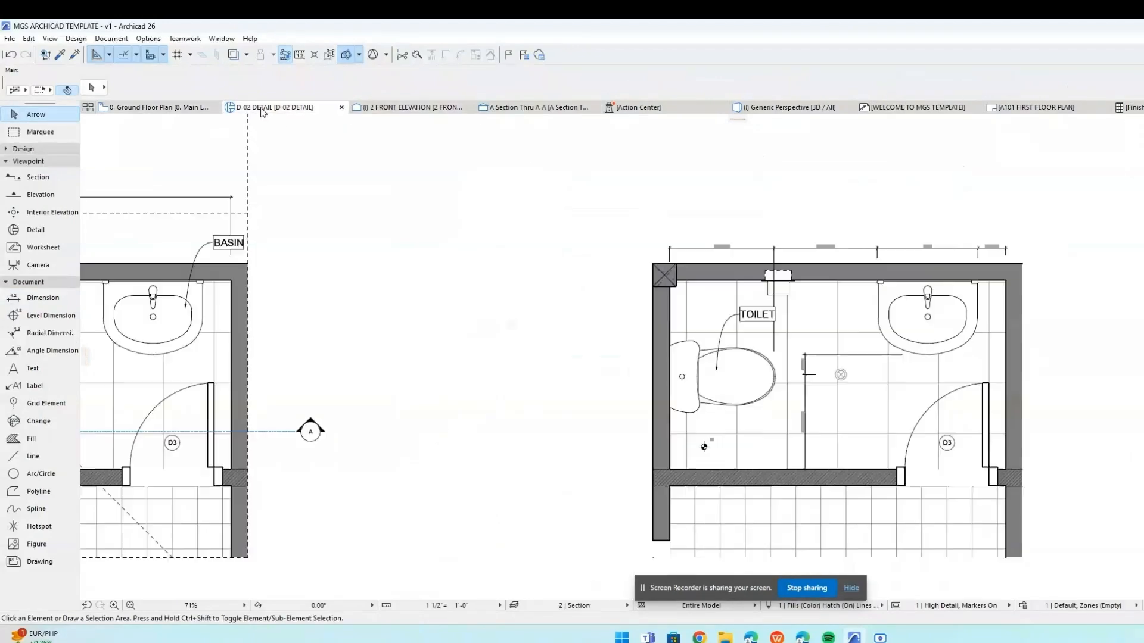
pyautogui.moveTo(153, 113)
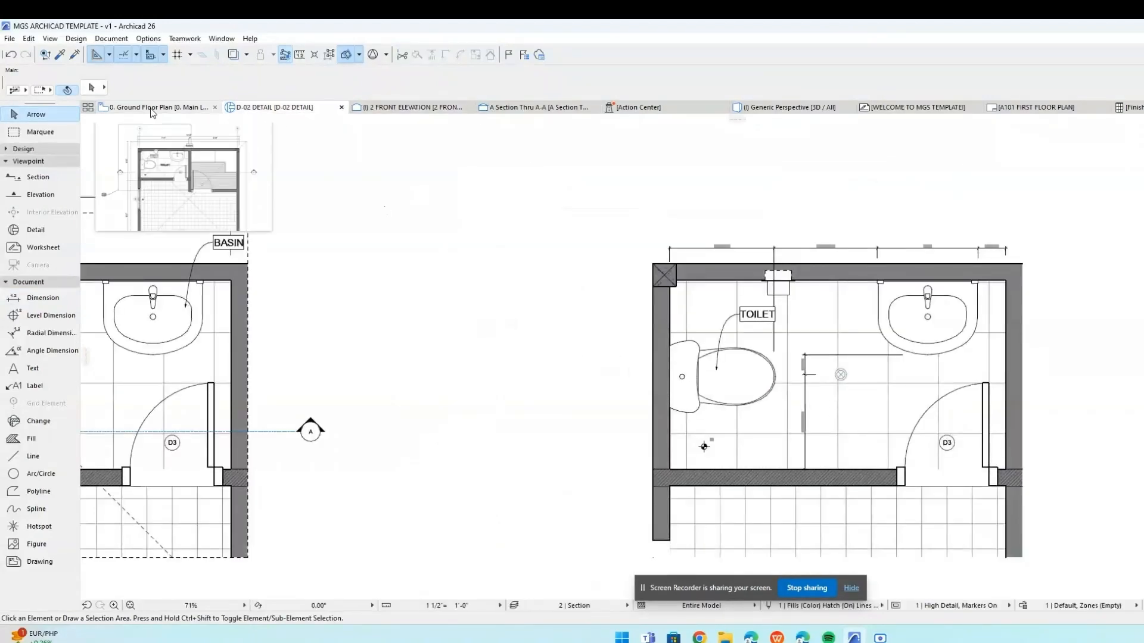
pyautogui.click(153, 109)
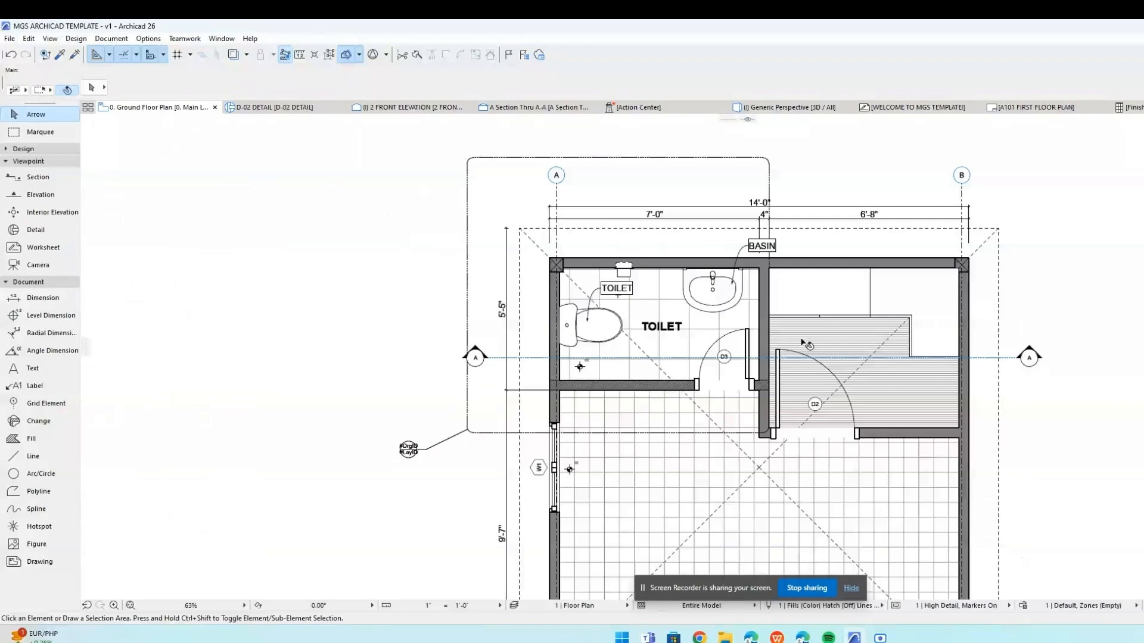
pyautogui.moveTo(804, 340); pyautogui.dragTo(680, 278, button='middle')
pyautogui.scroll(-3, 685, 283)
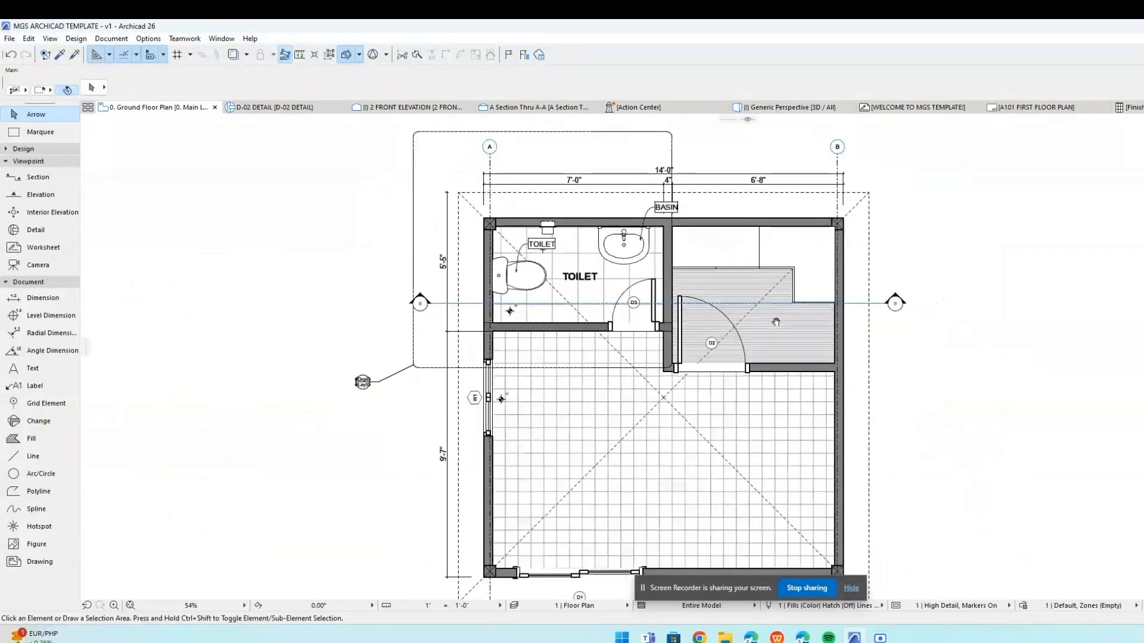
pyautogui.moveTo(690, 290); pyautogui.dragTo(688, 301, button='middle')
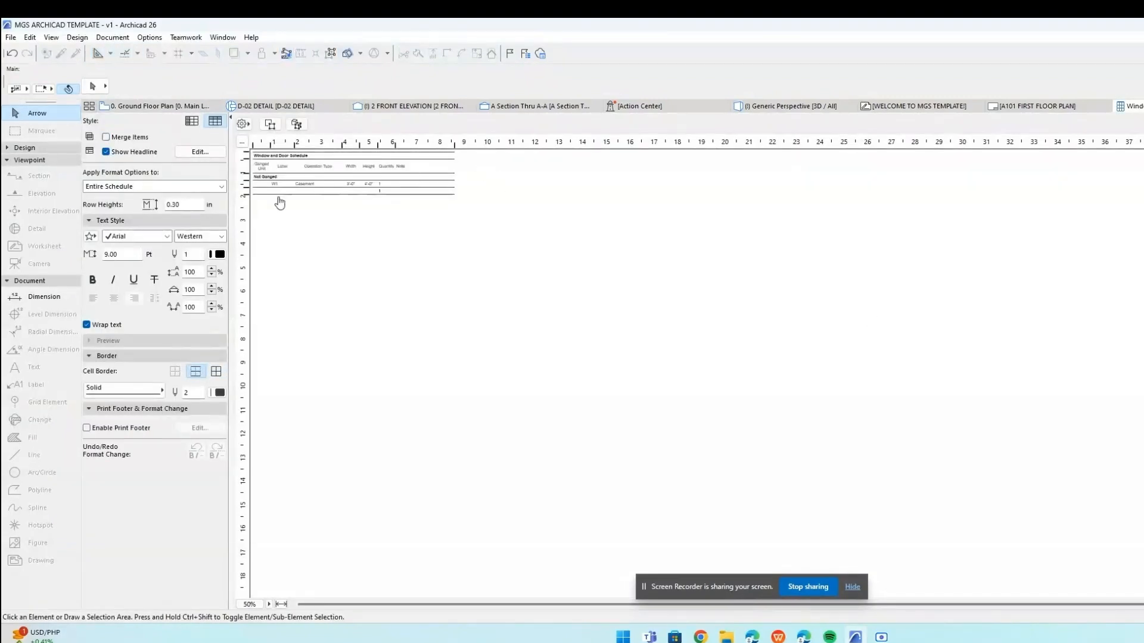
# View the Window and Door Schedule at a readable size and inspect the label cell of window W1.
pyautogui.click(281, 604)
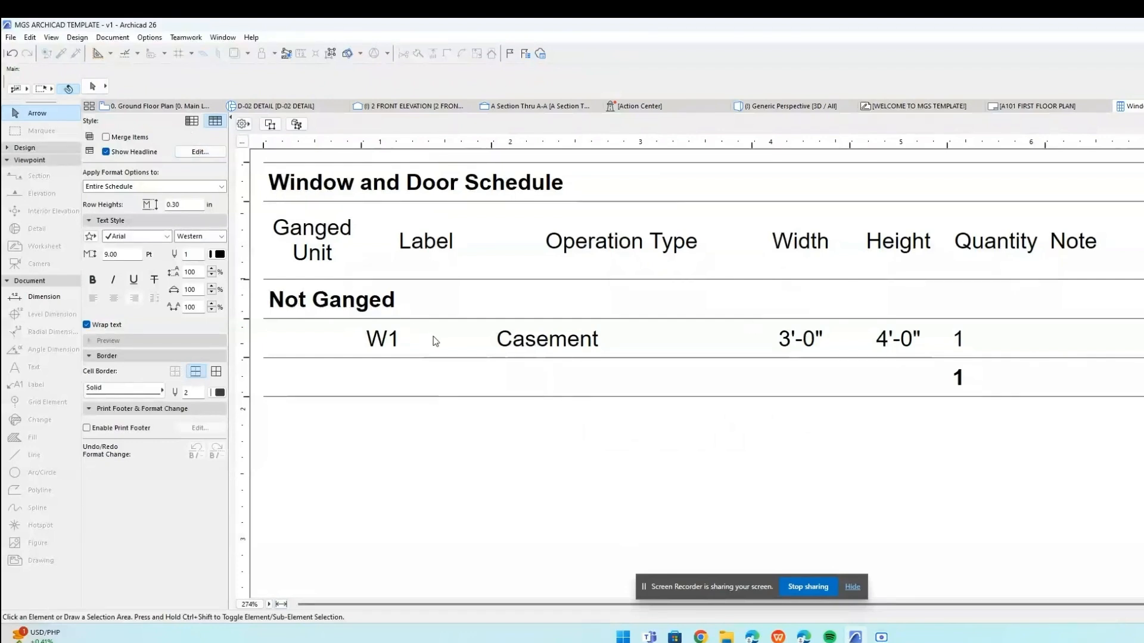
pyautogui.click(415, 340)
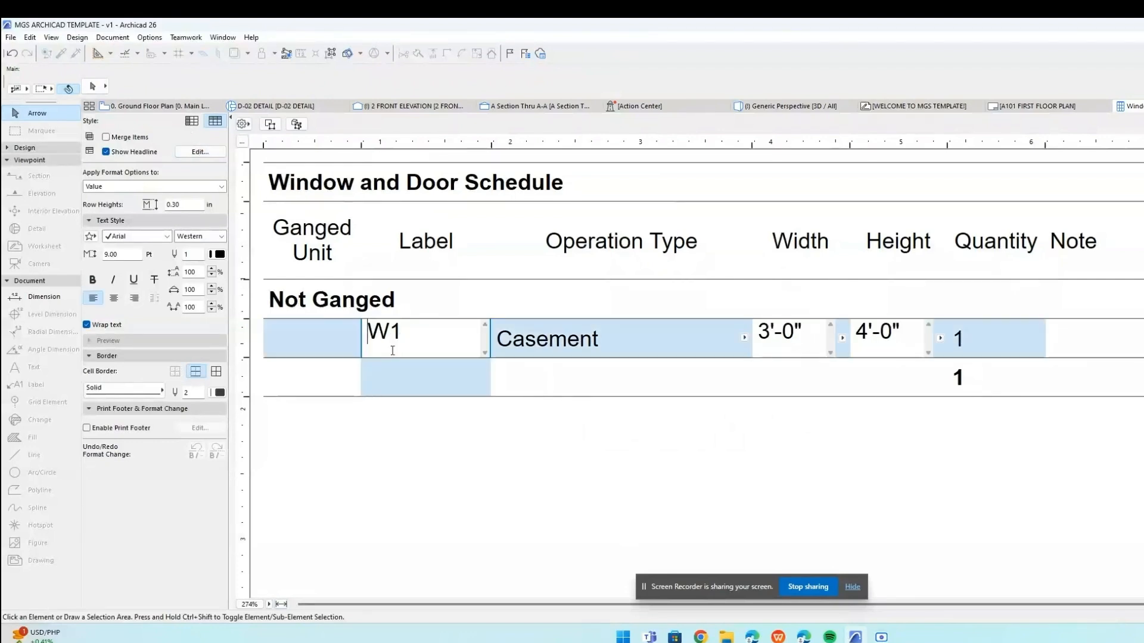
pyautogui.click(467, 468)
# On the ground floor plan, change the ID of window W1 to W2 and check it in the Window and Door Schedule.
pyautogui.click(149, 109)
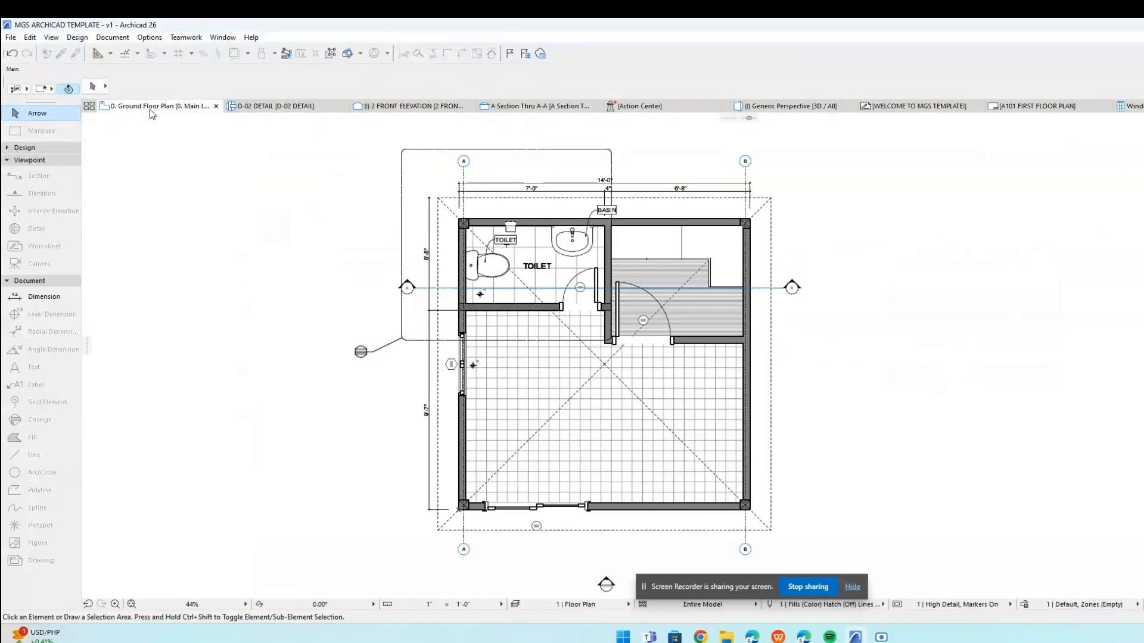
pyautogui.scroll(3, 459, 379)
pyautogui.click(470, 367)
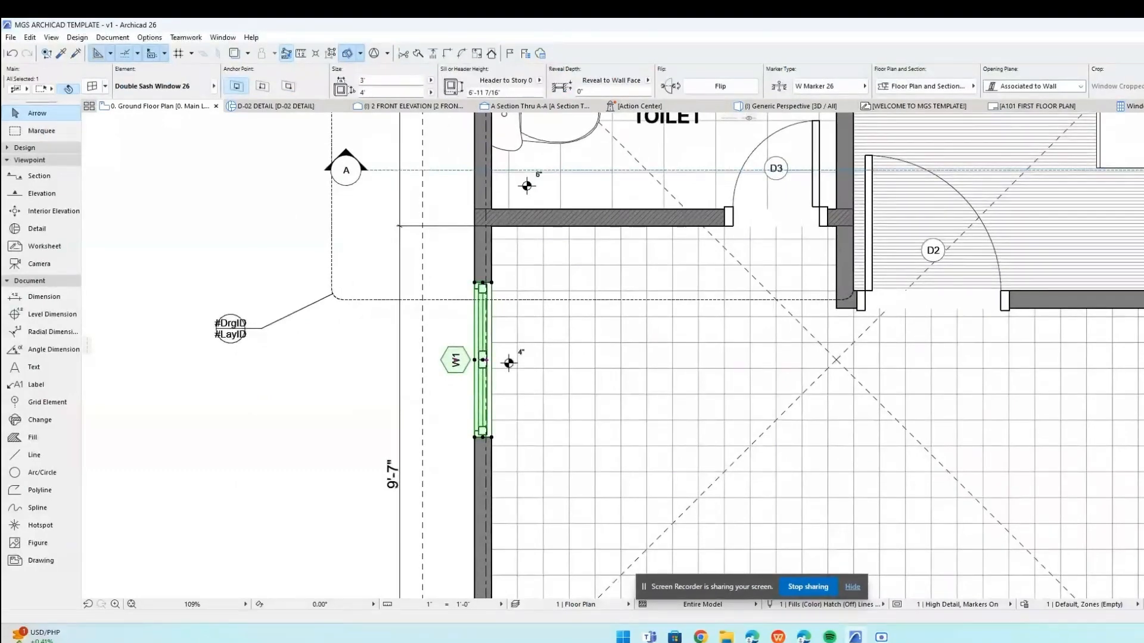
pyautogui.click(287, 384)
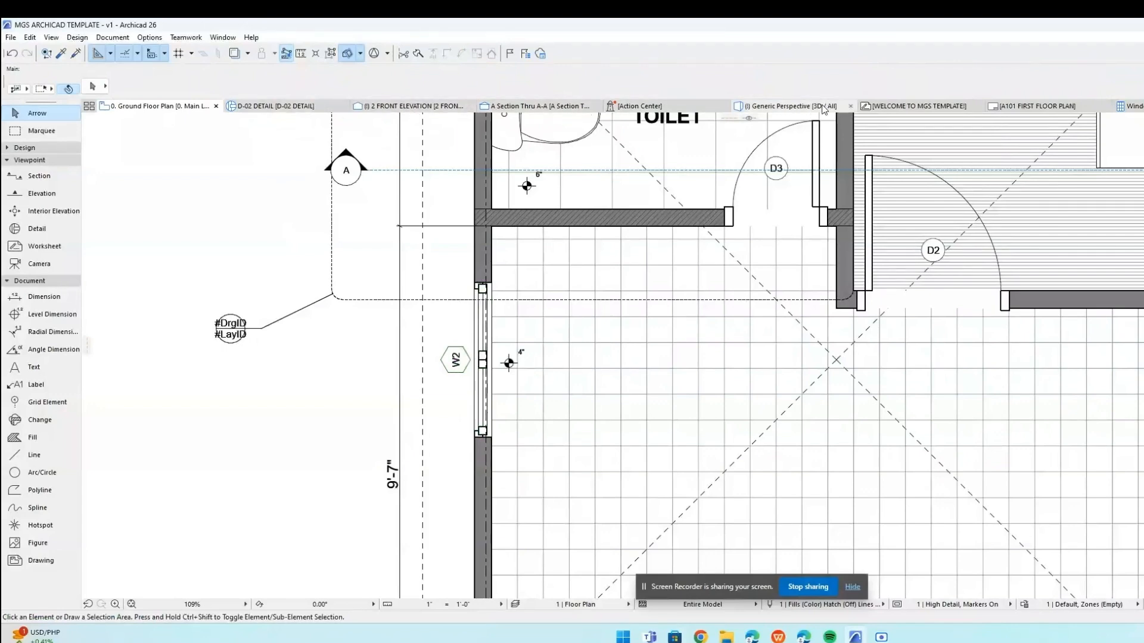
pyautogui.click(1127, 106)
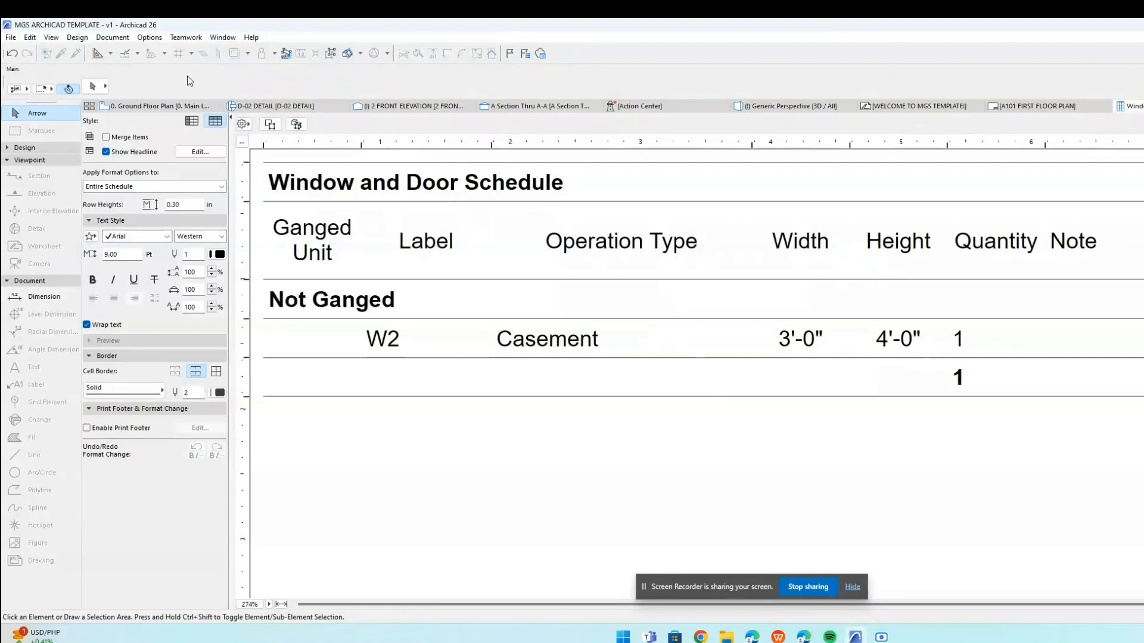
# Set the operation type of window W2 to Sliding Door and return to the schedule.
pyautogui.click(158, 106)
pyautogui.click(484, 362)
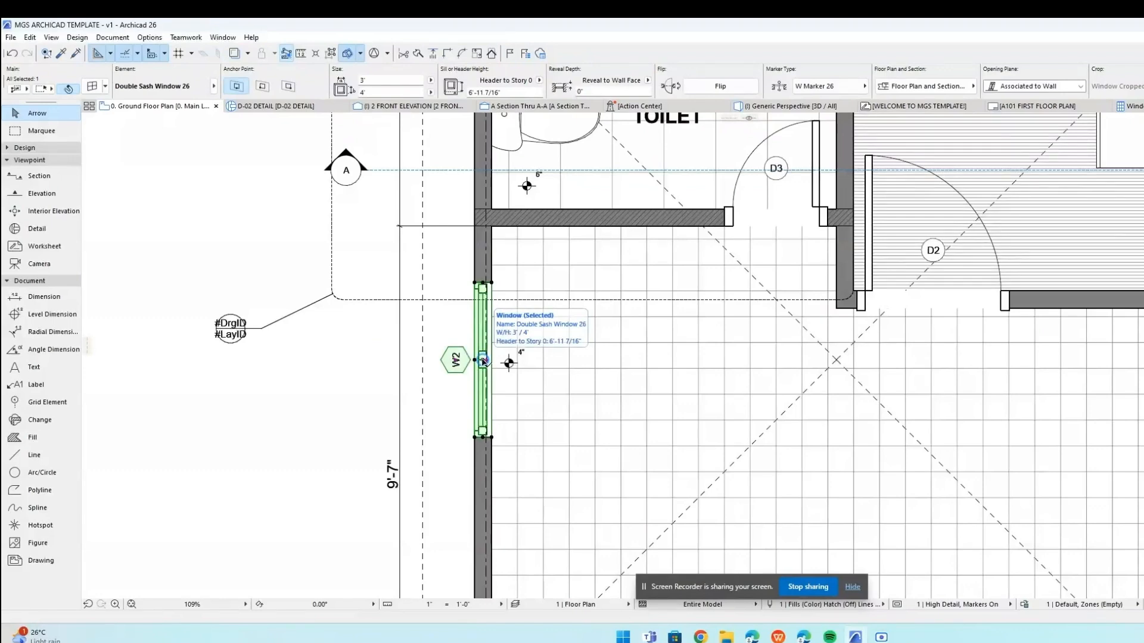
pyautogui.rightClick(320, 405)
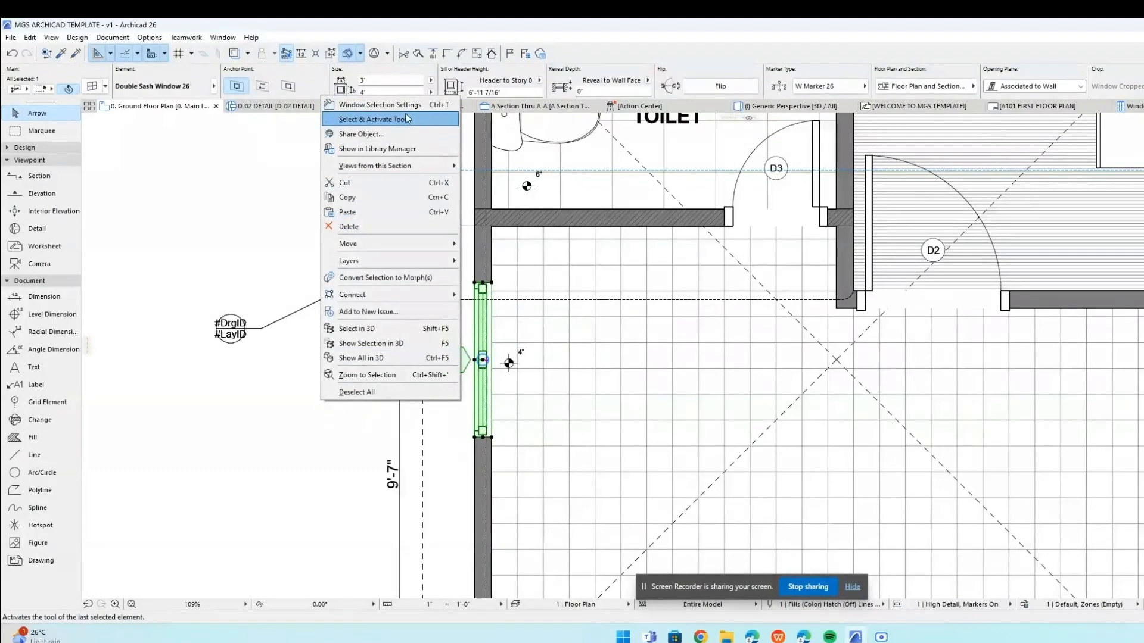
pyautogui.click(381, 105)
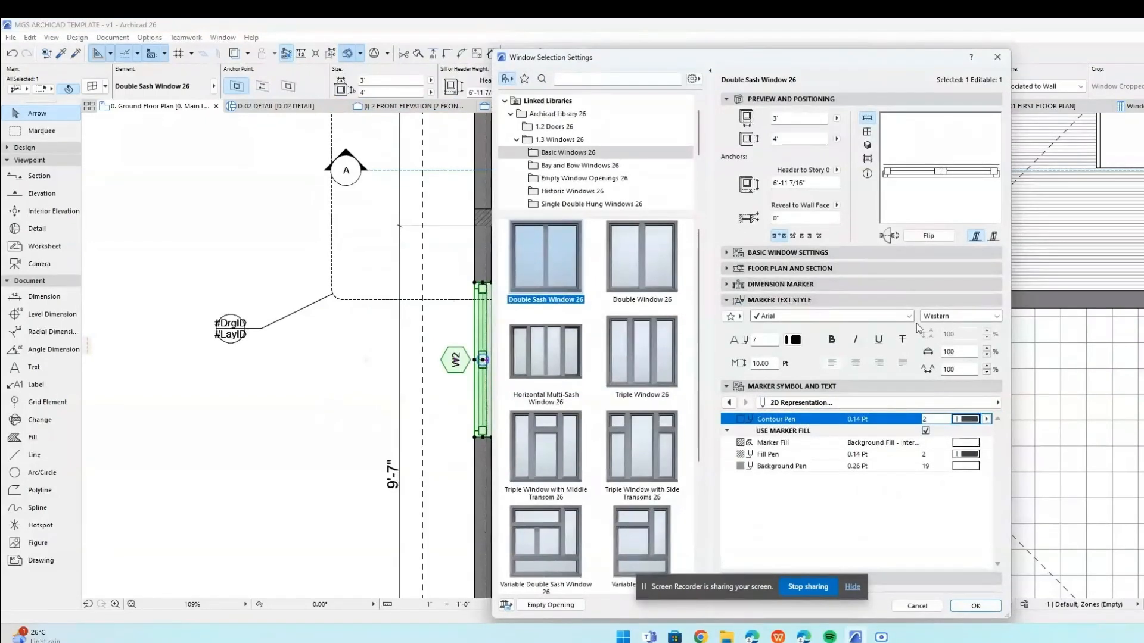
pyautogui.click(997, 56)
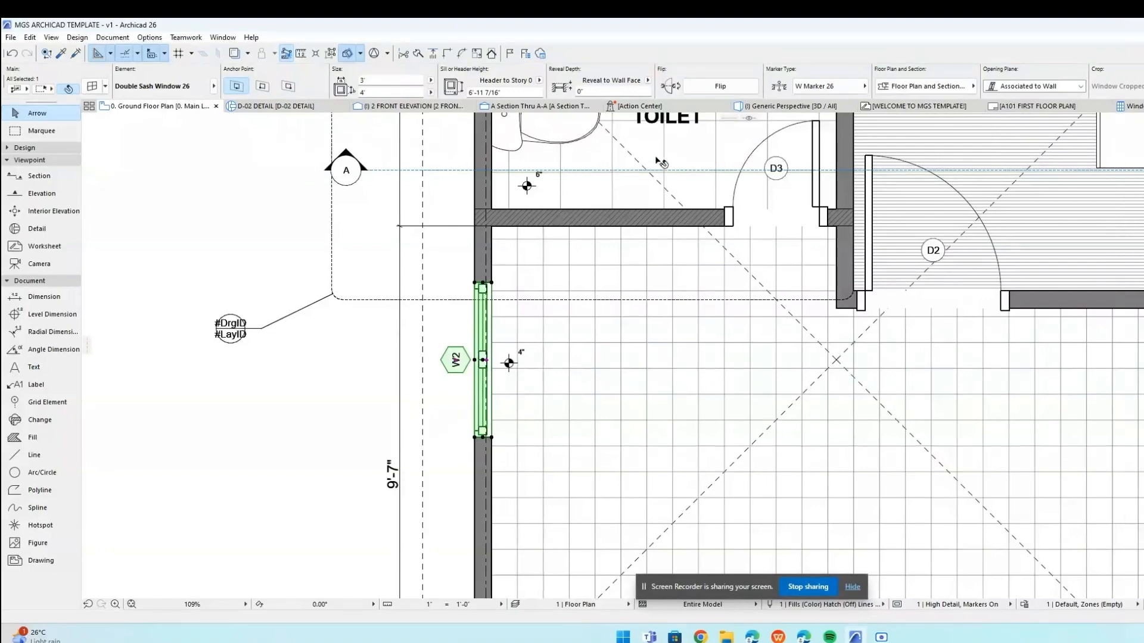
pyautogui.click(1129, 106)
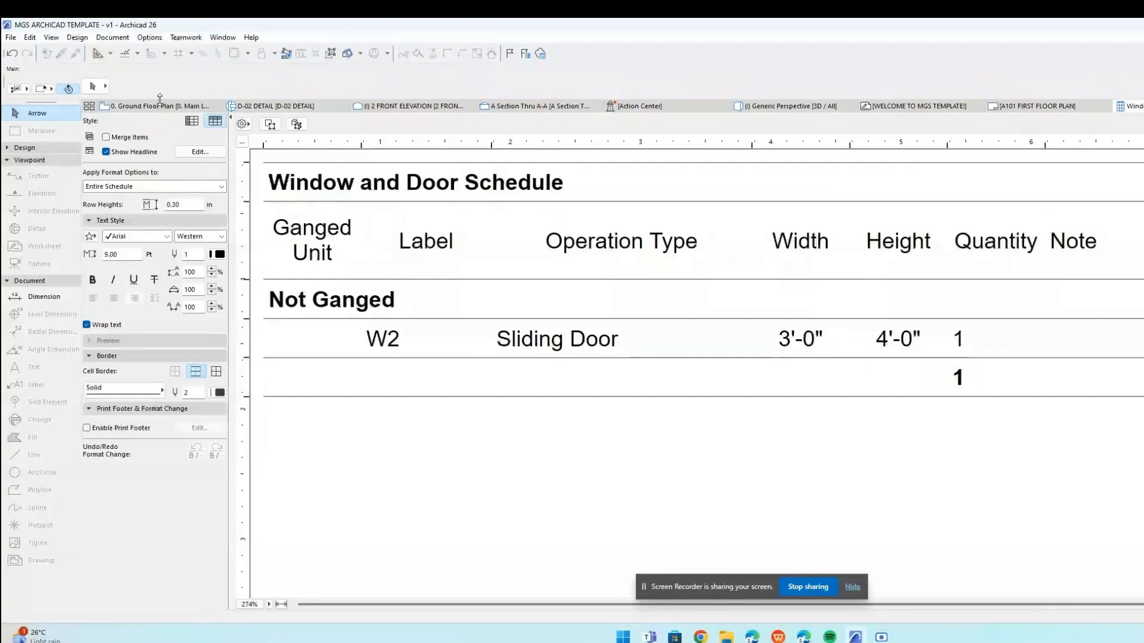
# Enter "Aluminum tint" as the schedule note for window W2.
pyautogui.click(1091, 343)
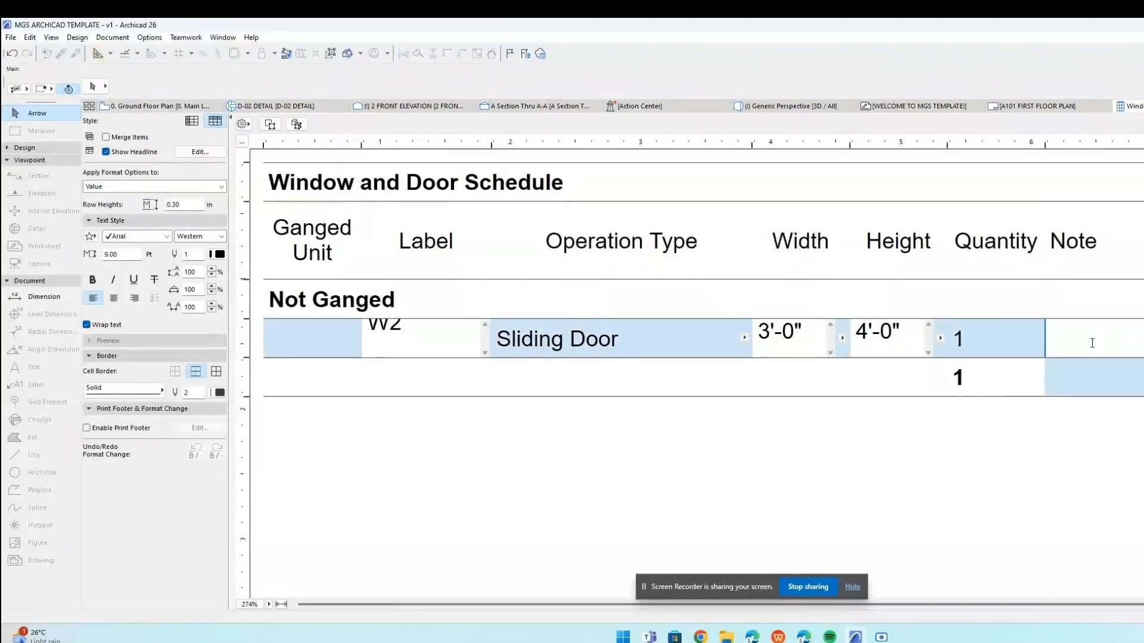
pyautogui.write('Aluminum')
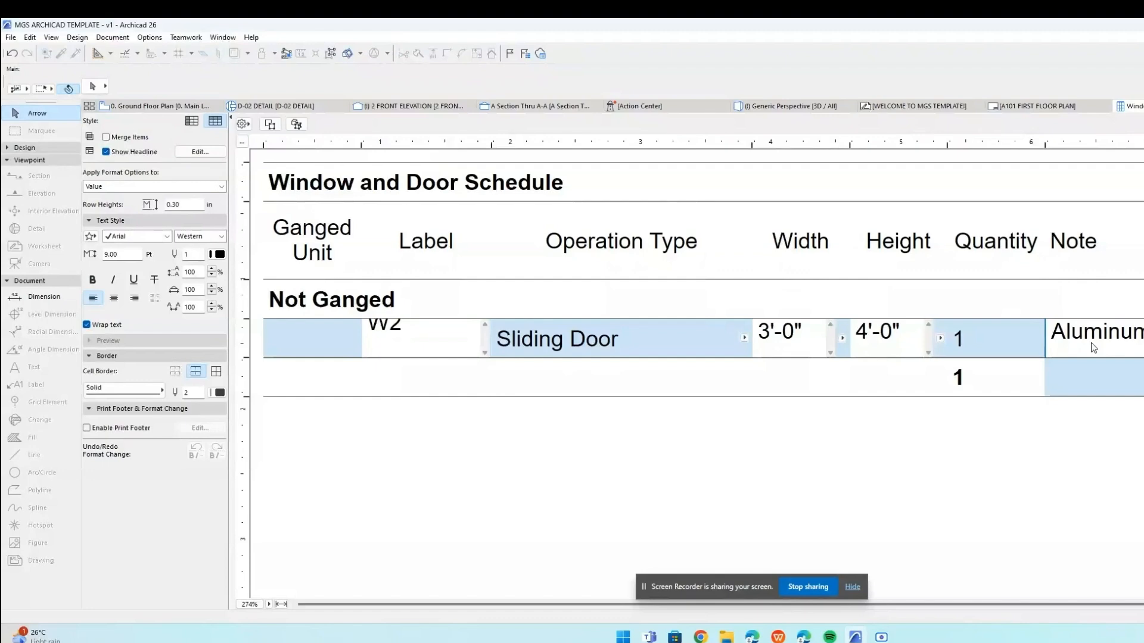
pyautogui.hotkey('ctrl', 'a')
pyautogui.write('ting')
pyautogui.press('BackSpace')
pyautogui.write('t')
pyautogui.click(845, 492)
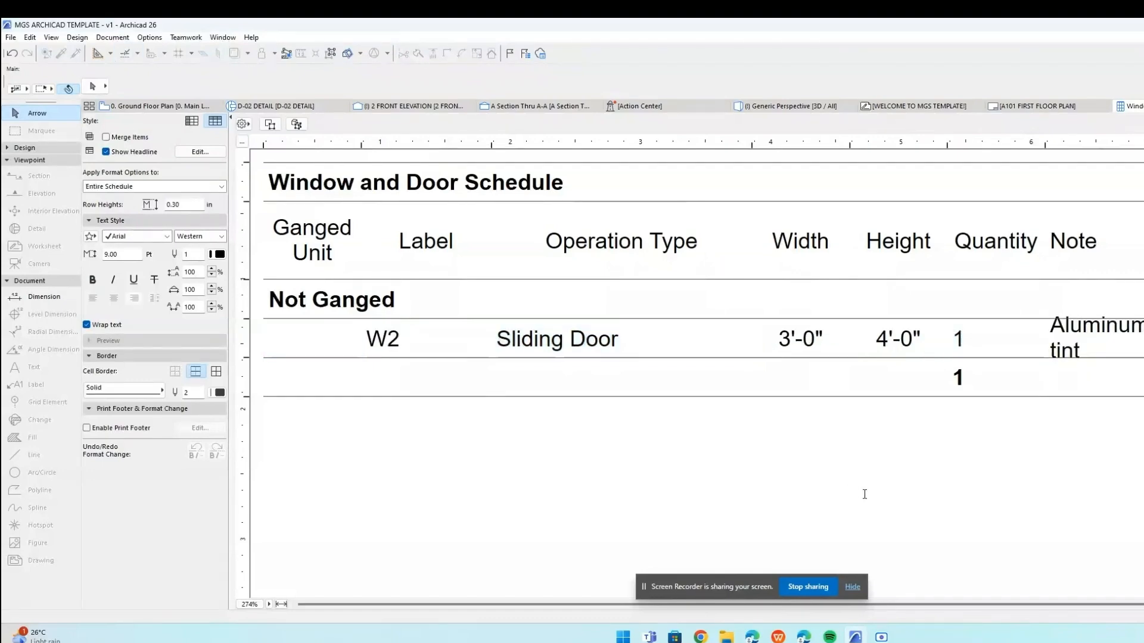
# Adjust the row heights of the Window and Door Schedule to fit their text.
pyautogui.click(242, 141)
pyautogui.click(742, 357)
pyautogui.click(822, 386)
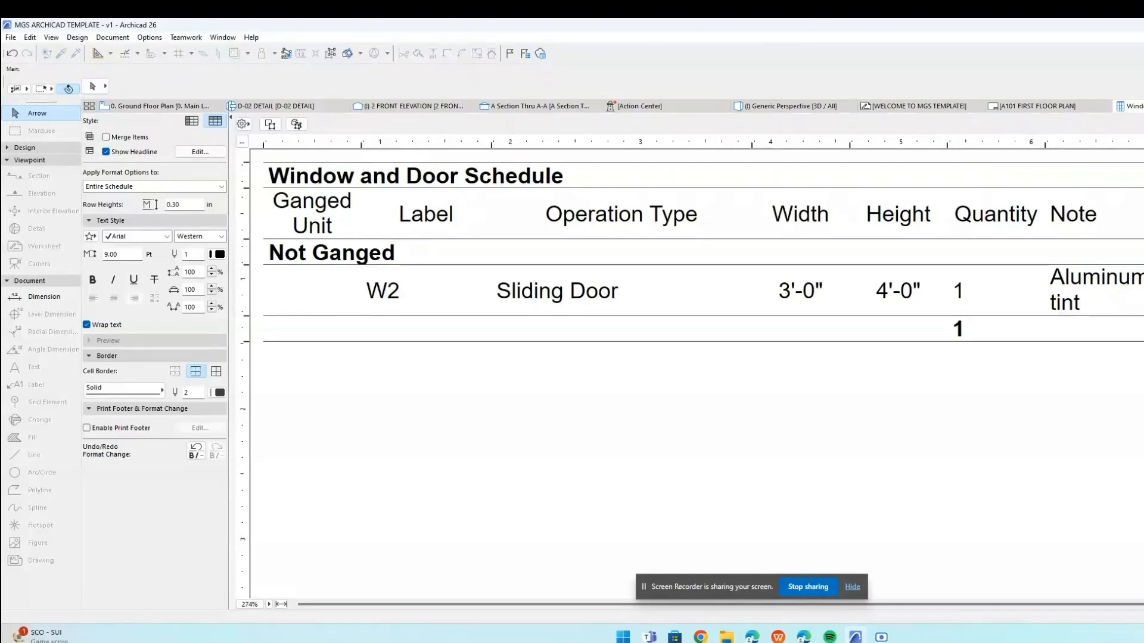
# Examine the criteria of the Window and Door Schedule - simple scheme and the criteria available to add.
pyautogui.click(1141, 124)
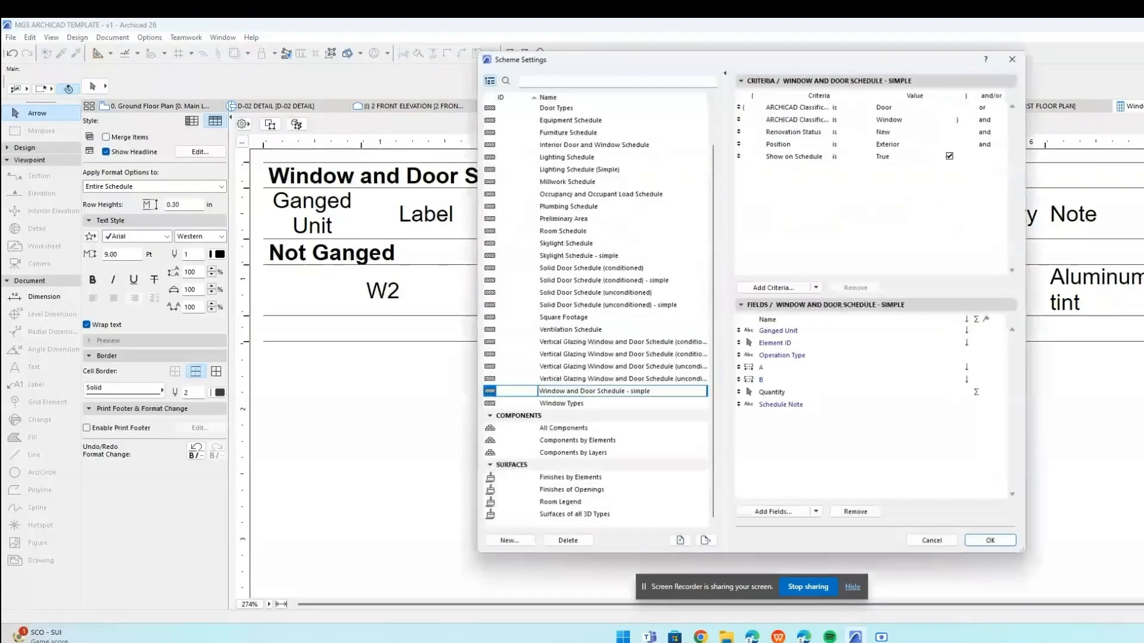
pyautogui.click(880, 110)
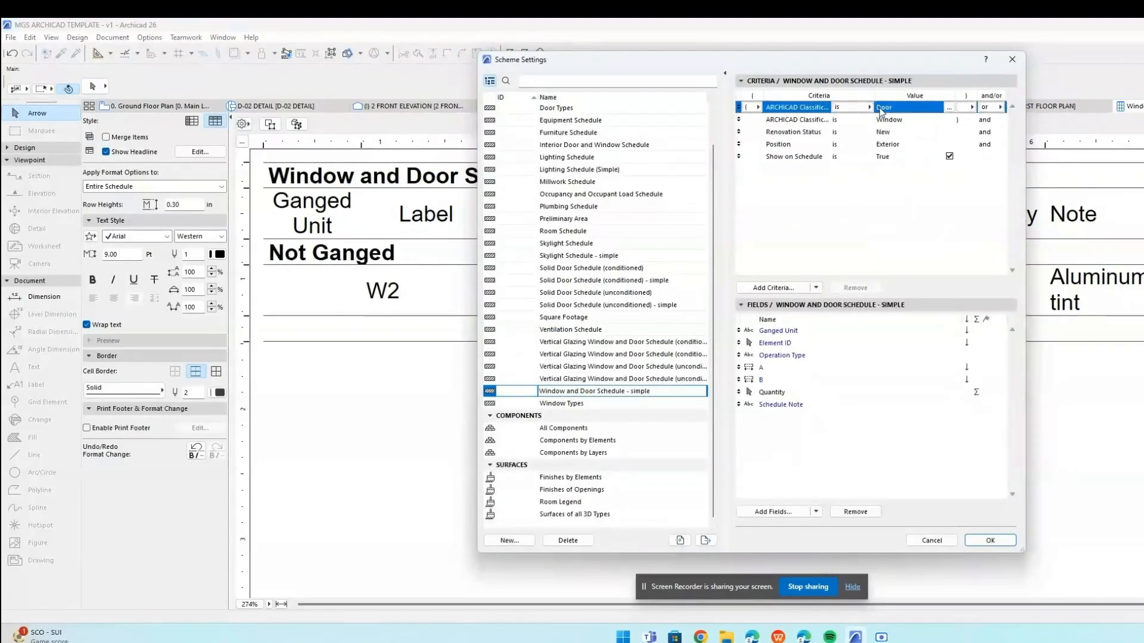
pyautogui.click(931, 123)
pyautogui.click(929, 134)
pyautogui.click(928, 145)
pyautogui.click(926, 156)
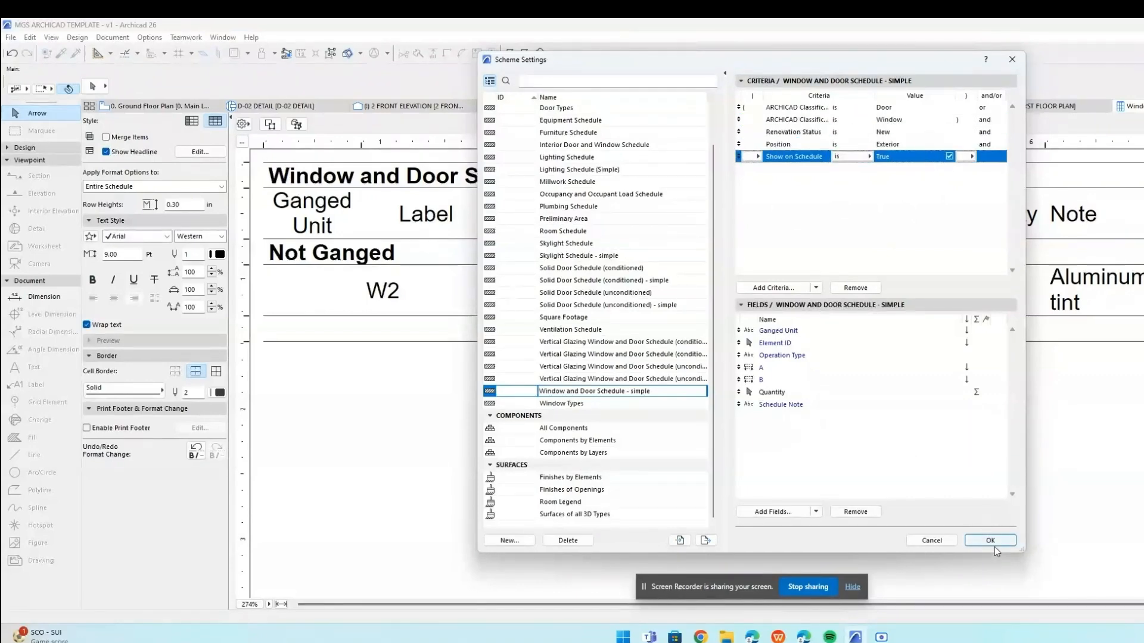
pyautogui.click(804, 288)
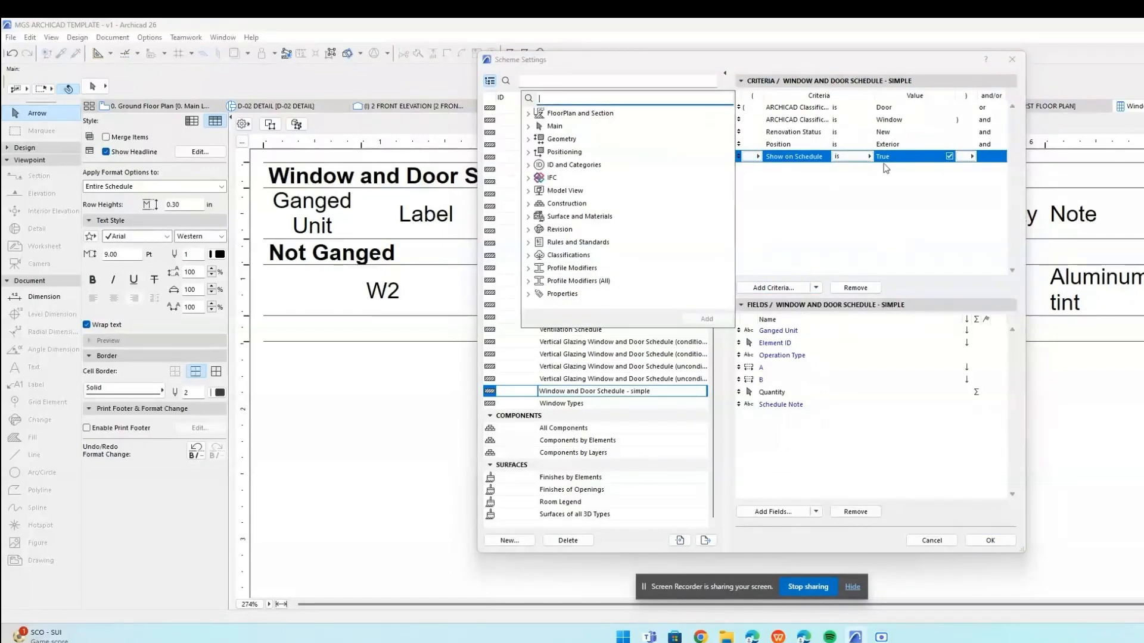
pyautogui.click(905, 147)
# Try setting the scheme's Renovation Status criterion to Existing and apply it to the schedule.
pyautogui.click(893, 132)
pyautogui.click(948, 131)
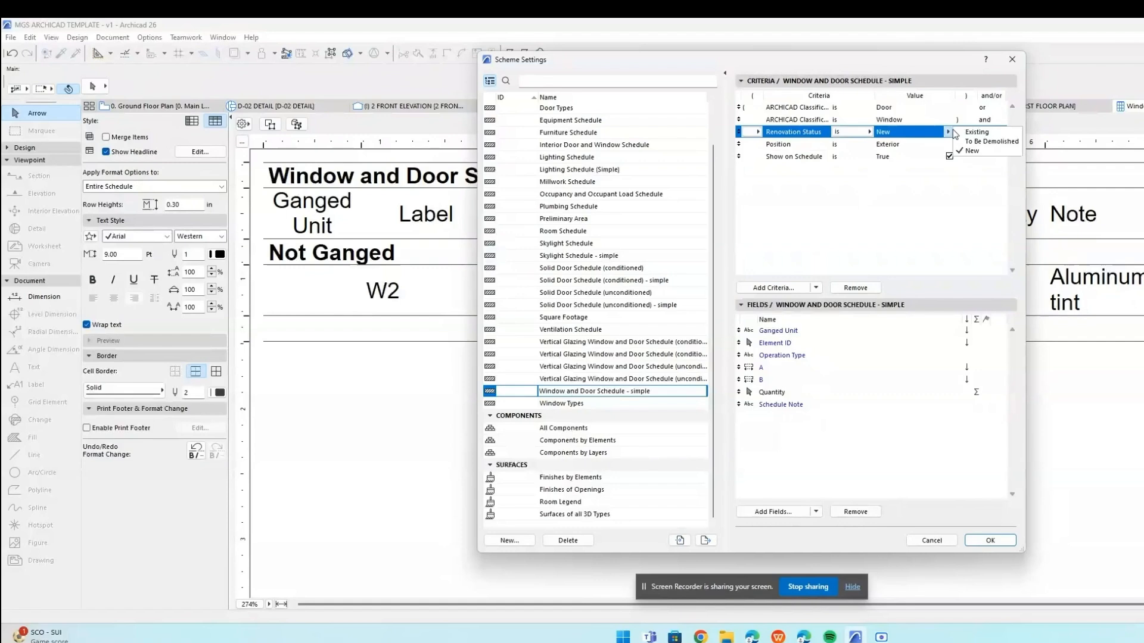
pyautogui.click(977, 132)
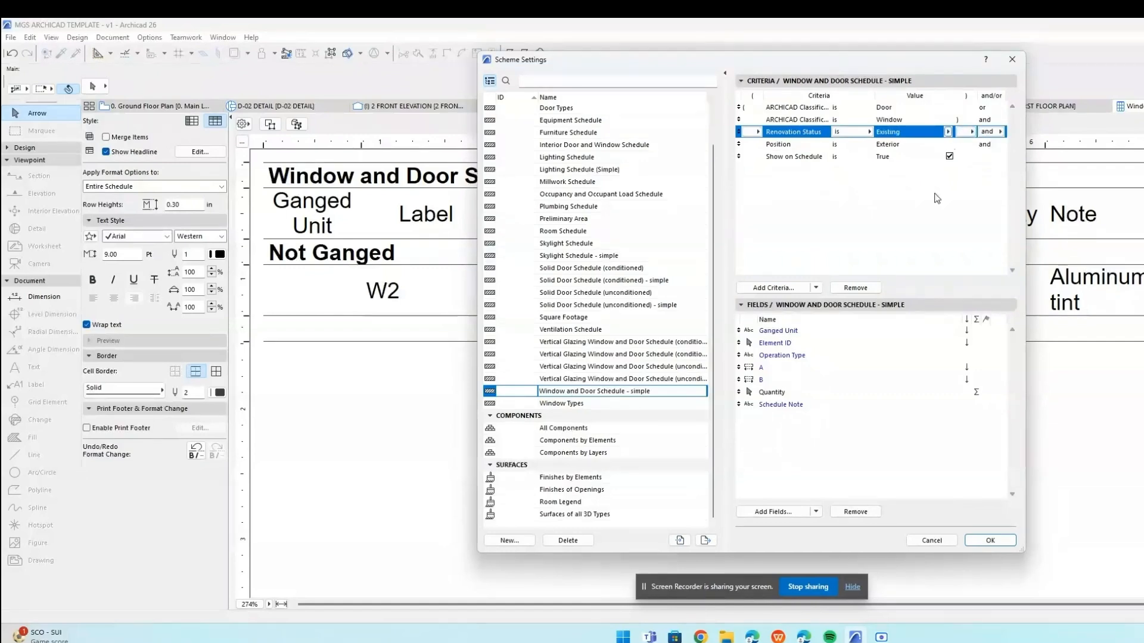
pyautogui.click(978, 542)
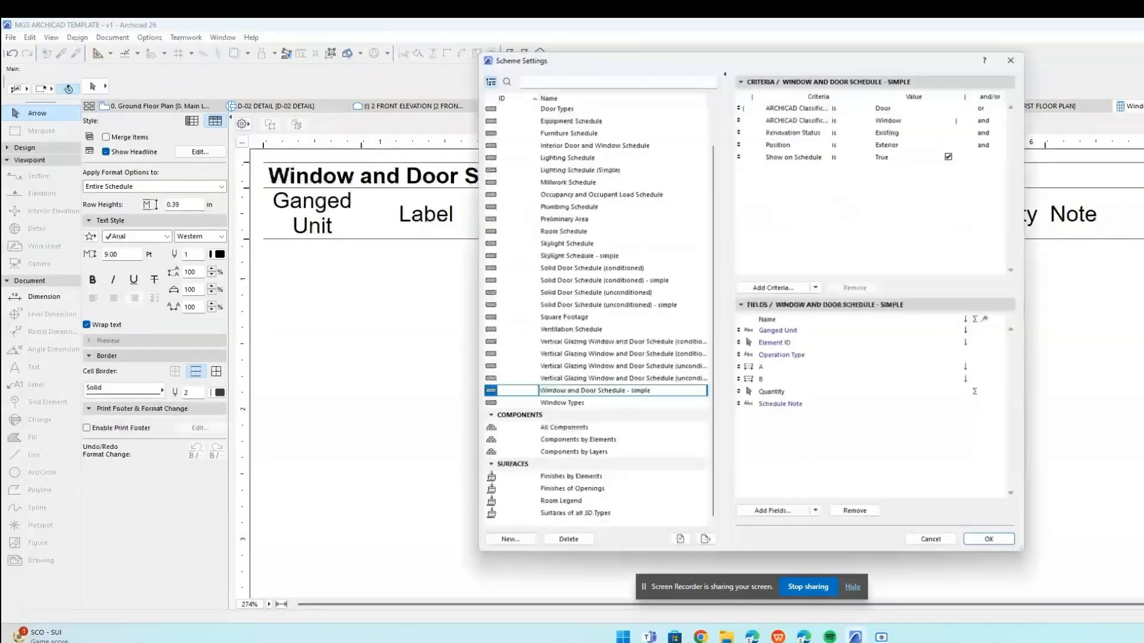
# Set the Renovation Status criterion back to New and apply the scheme settings.
pyautogui.click(923, 132)
pyautogui.click(947, 132)
pyautogui.click(972, 151)
pyautogui.click(991, 542)
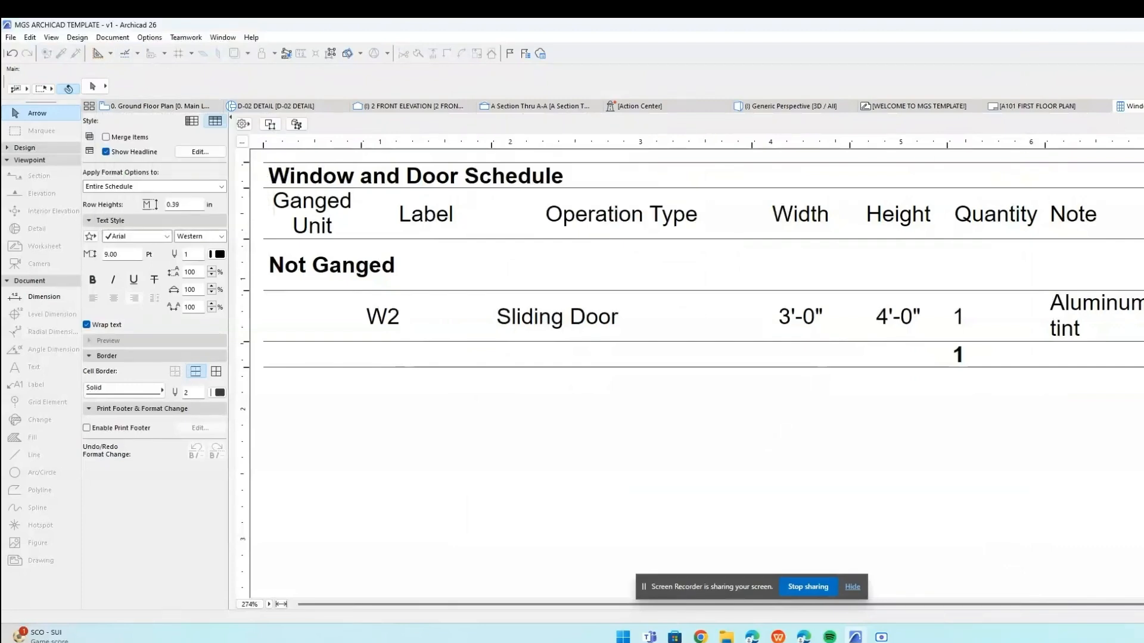
# Locate window W2 on the floor plan from its schedule entry, and return to the schedule.
pyautogui.click(243, 124)
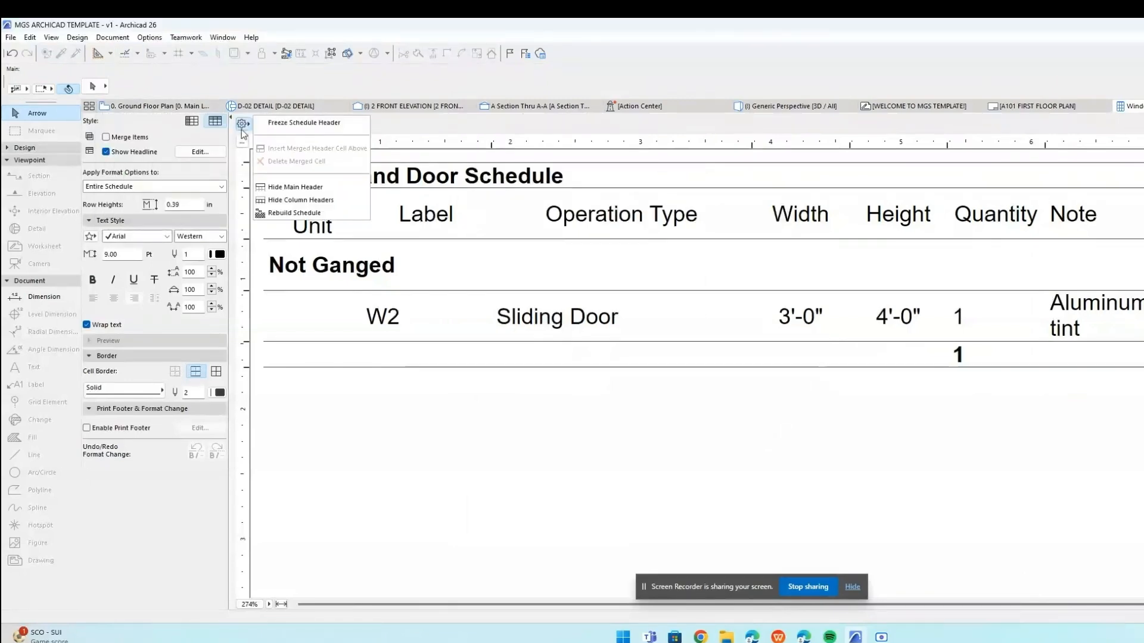
pyautogui.click(242, 129)
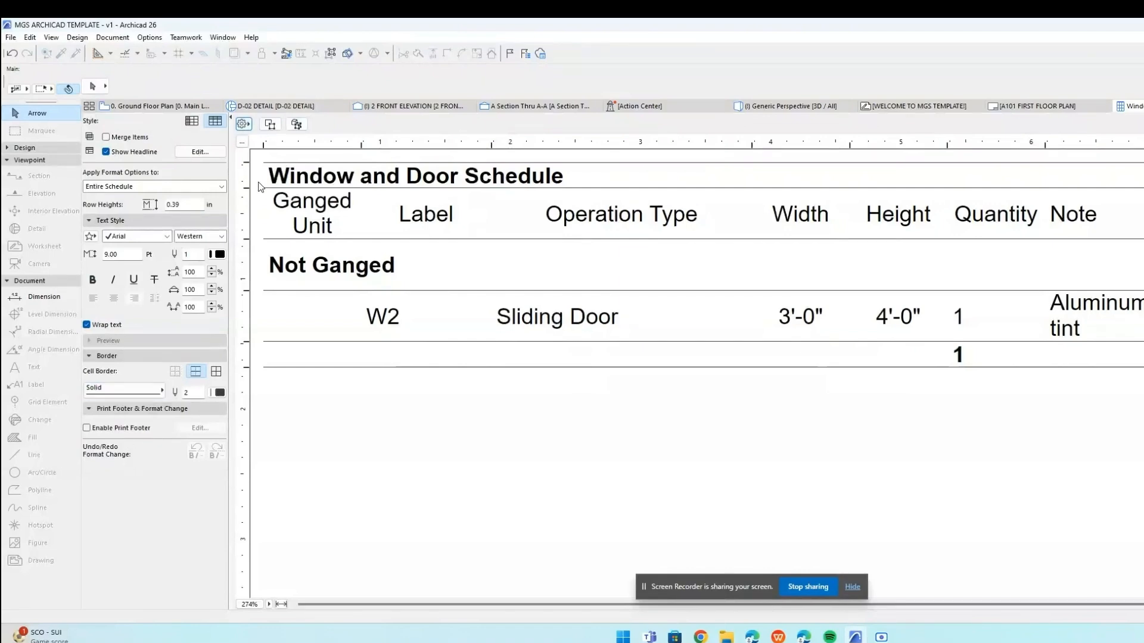
pyautogui.click(277, 125)
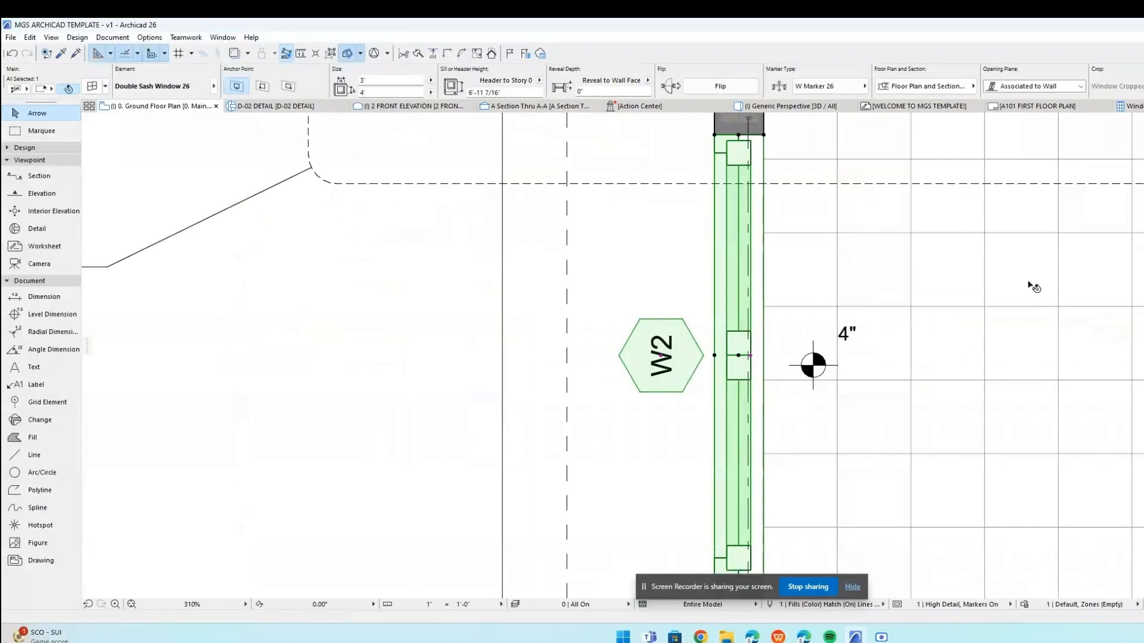
pyautogui.click(1132, 106)
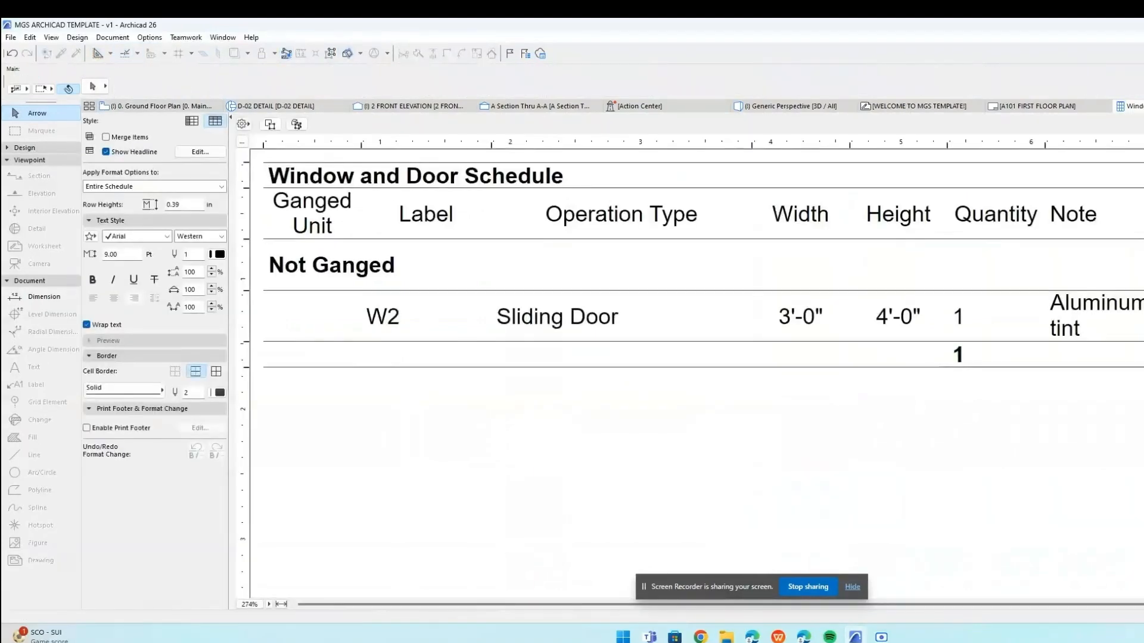
# Remove the Window classification and Position criteria from the Window and Door Schedule - simple scheme and apply the scheme settings.
pyautogui.click(903, 120)
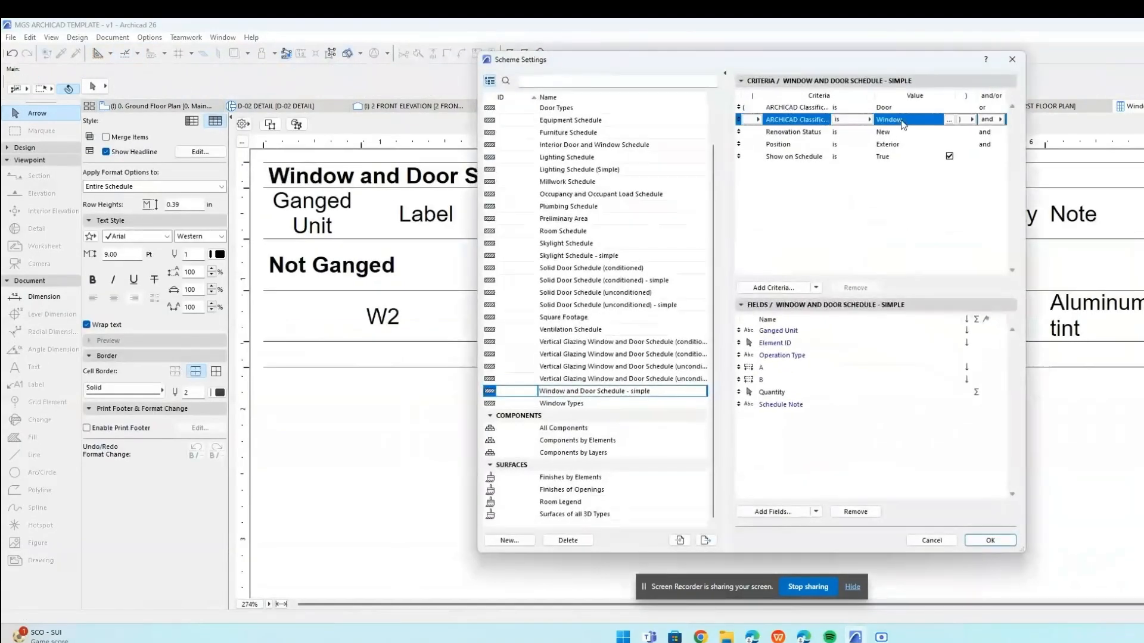
pyautogui.click(866, 289)
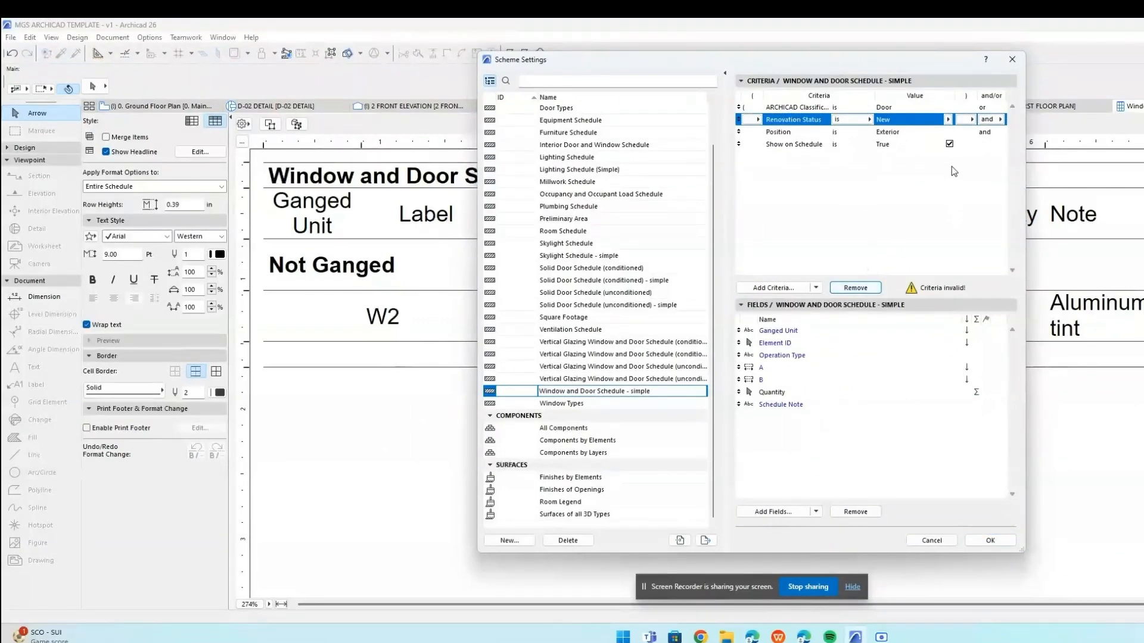
pyautogui.click(942, 134)
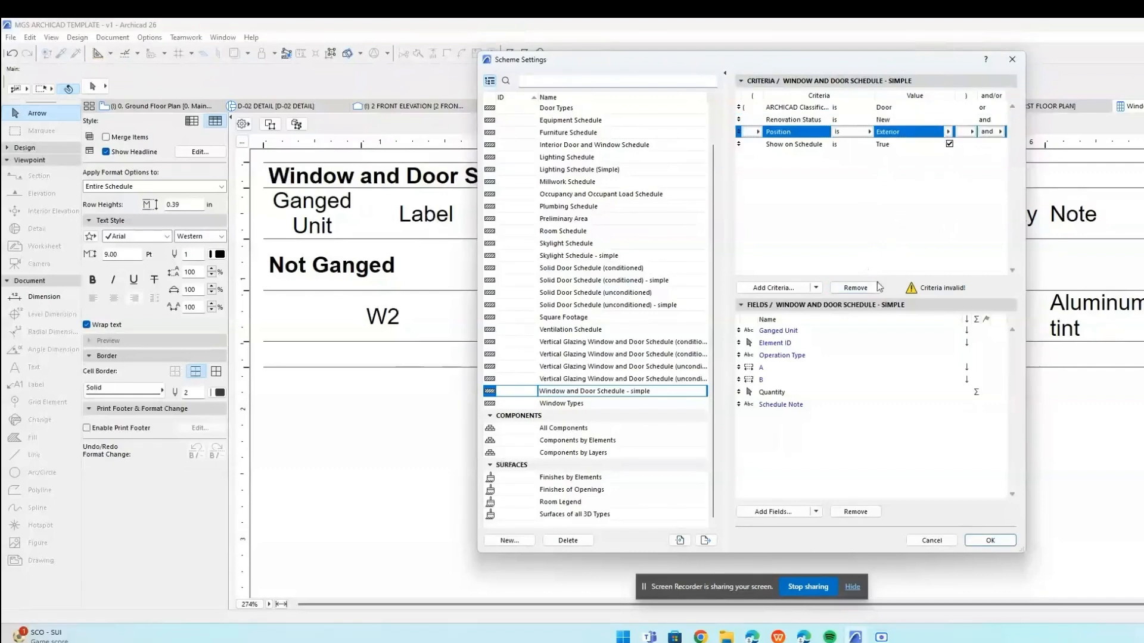
pyautogui.click(855, 287)
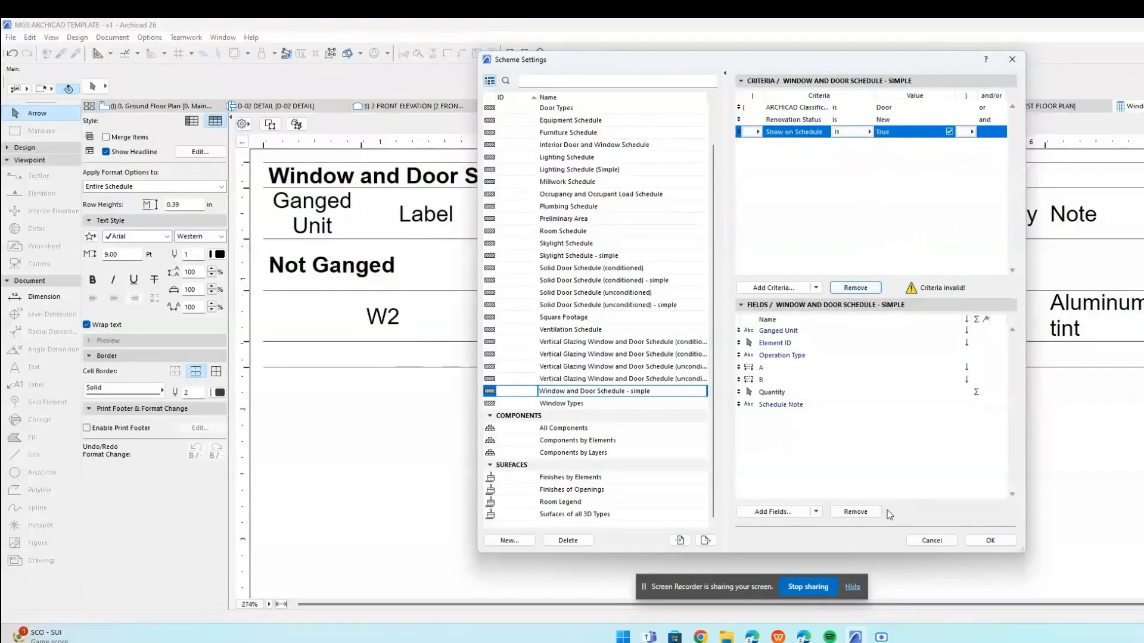
pyautogui.click(989, 548)
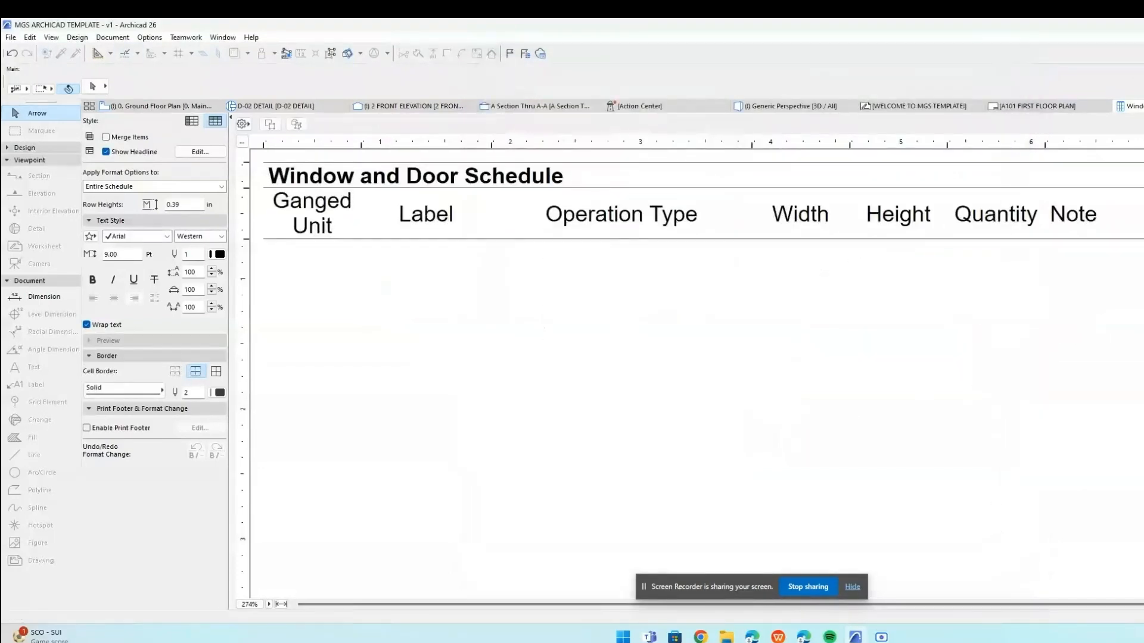
# Examine the scheme's remaining Door, Renovation Status and Show on Schedule criteria and the categories of criteria available to add.
pyautogui.click(1140, 123)
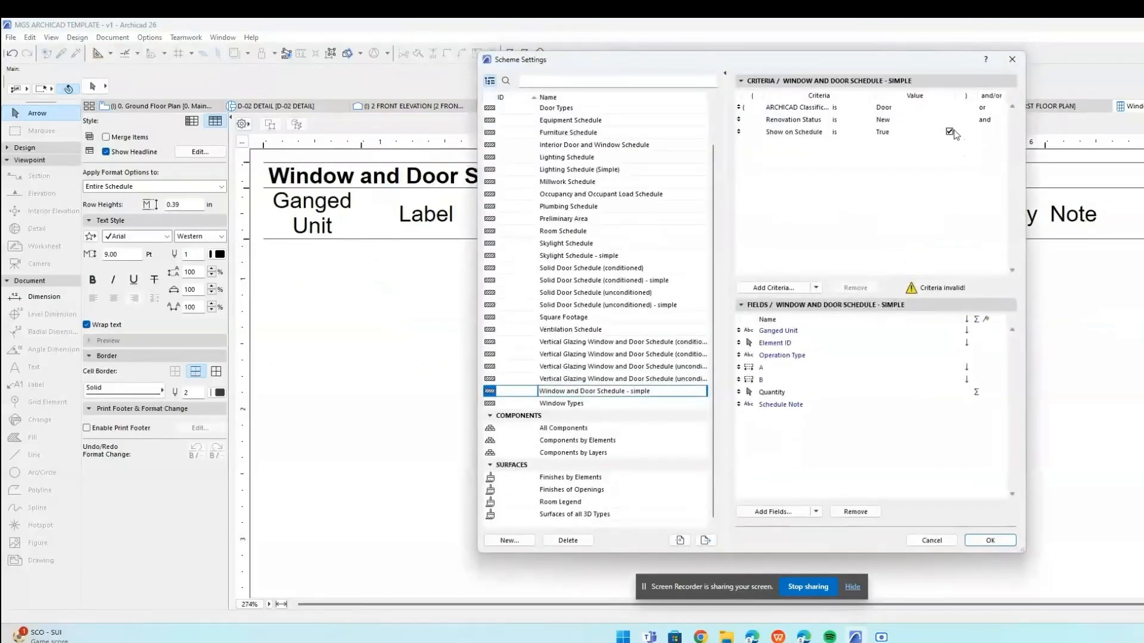
pyautogui.click(950, 132)
pyautogui.click(958, 187)
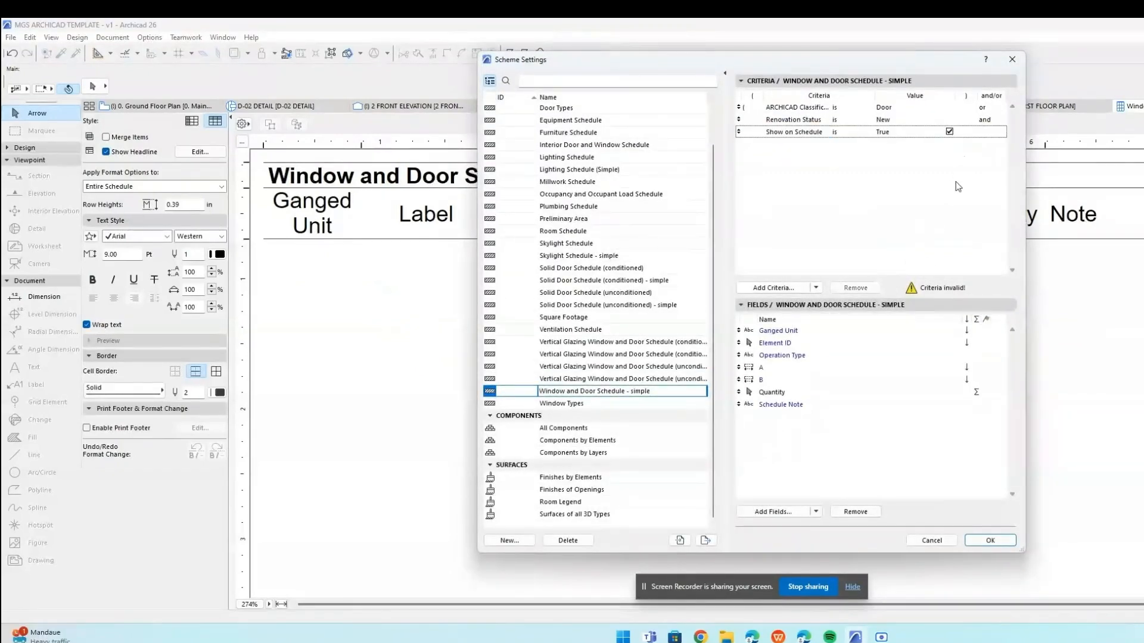
pyautogui.click(932, 111)
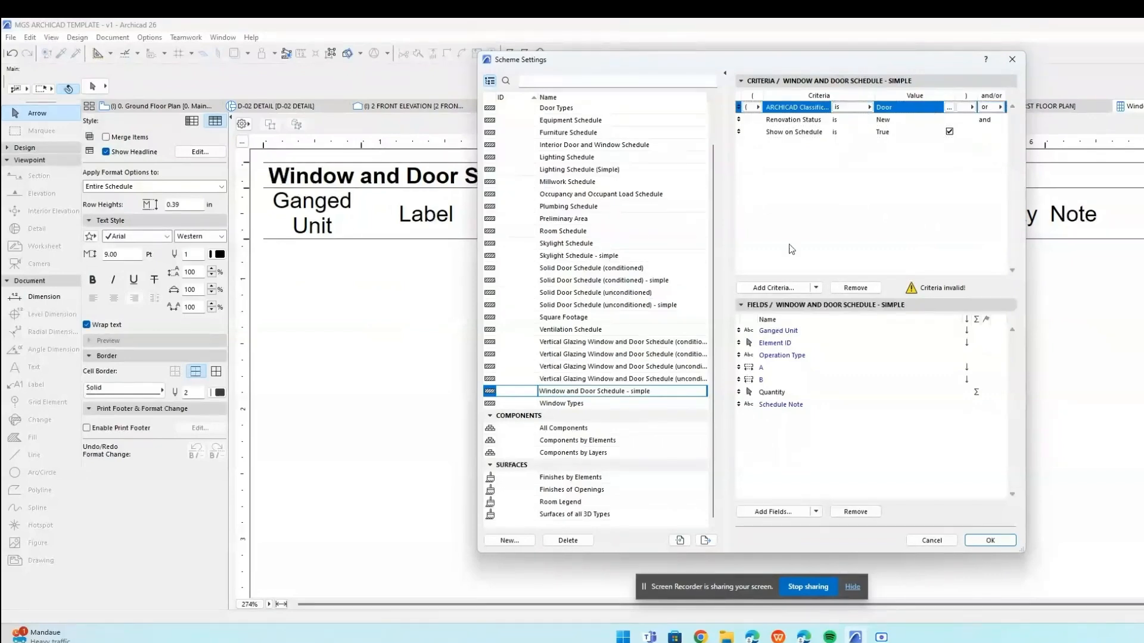
pyautogui.click(789, 289)
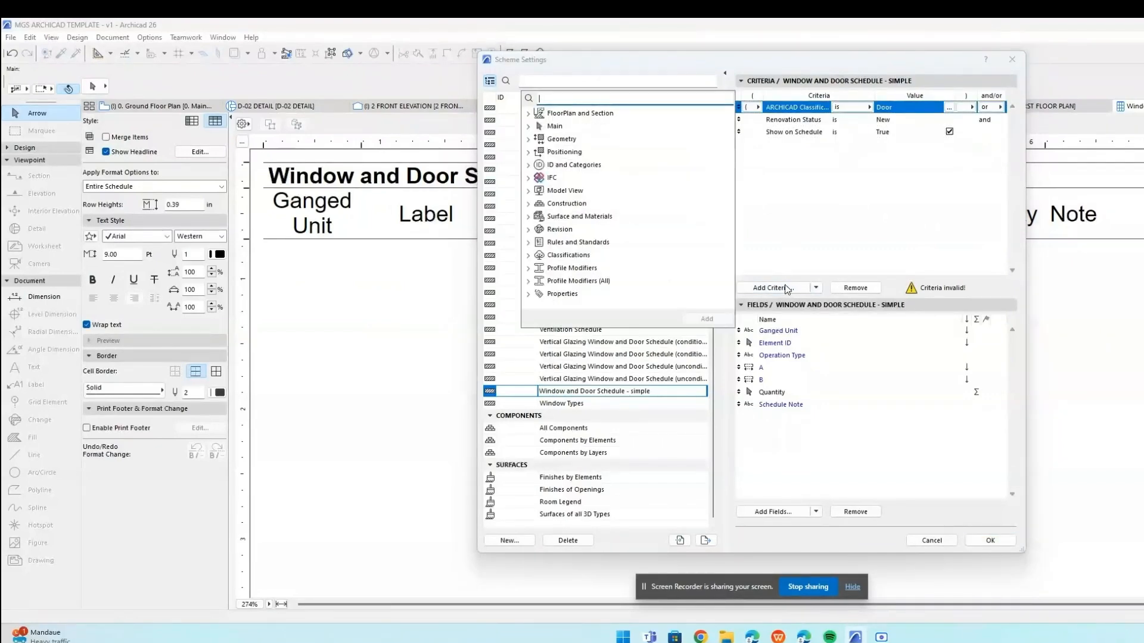
pyautogui.click(787, 289)
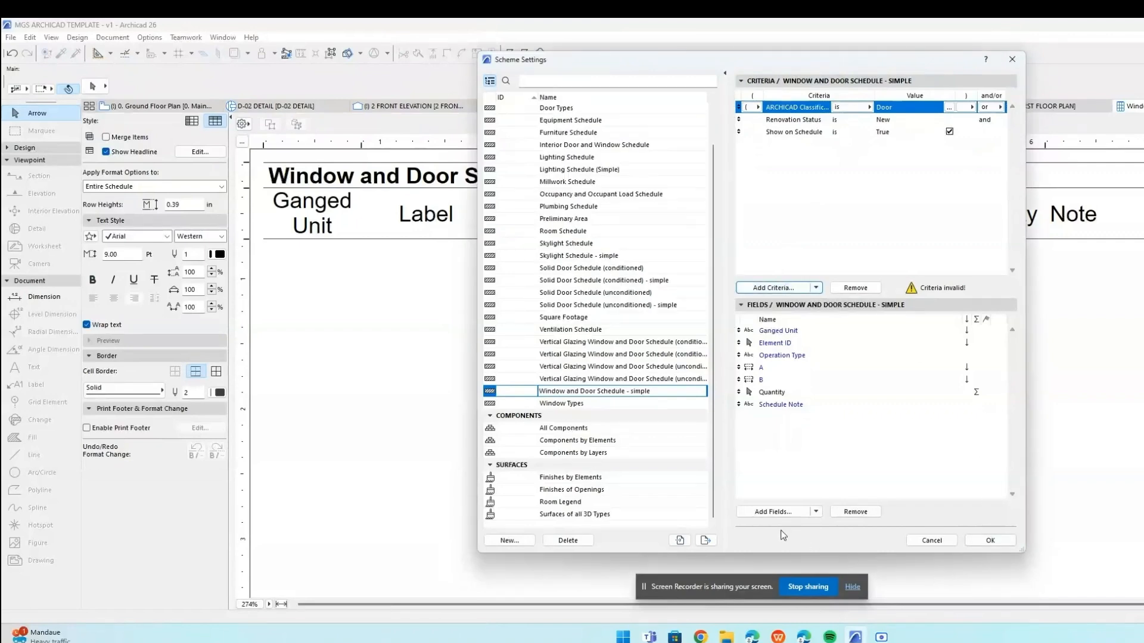
# Switch to the Door Types element scheme and open its schedule.
pyautogui.click(618, 269)
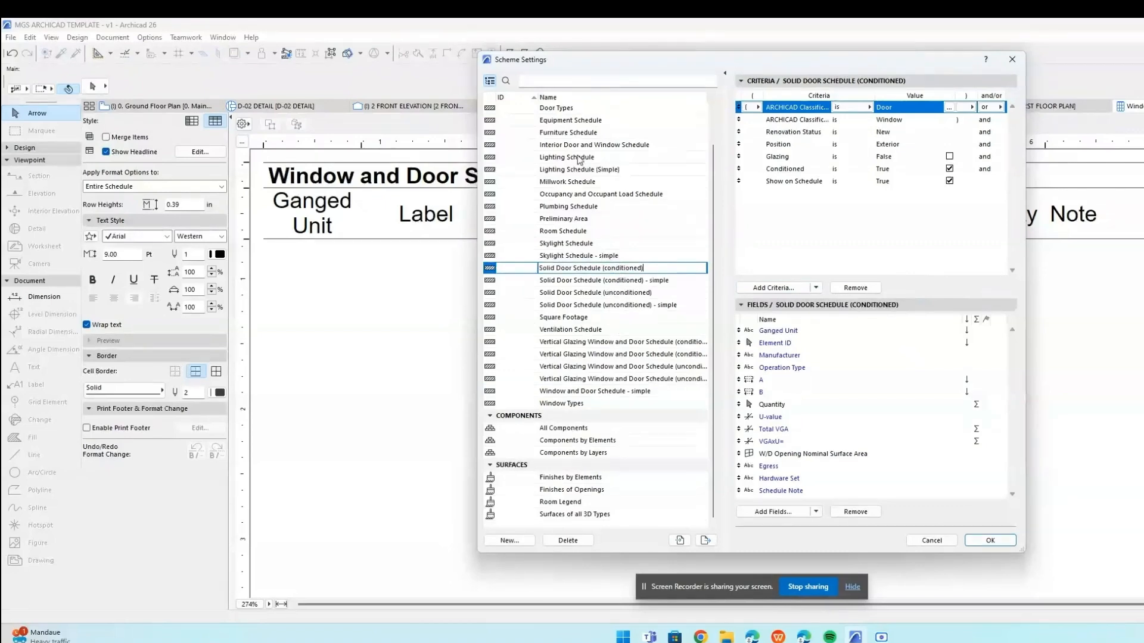
pyautogui.scroll(2, 582, 158)
pyautogui.click(601, 145)
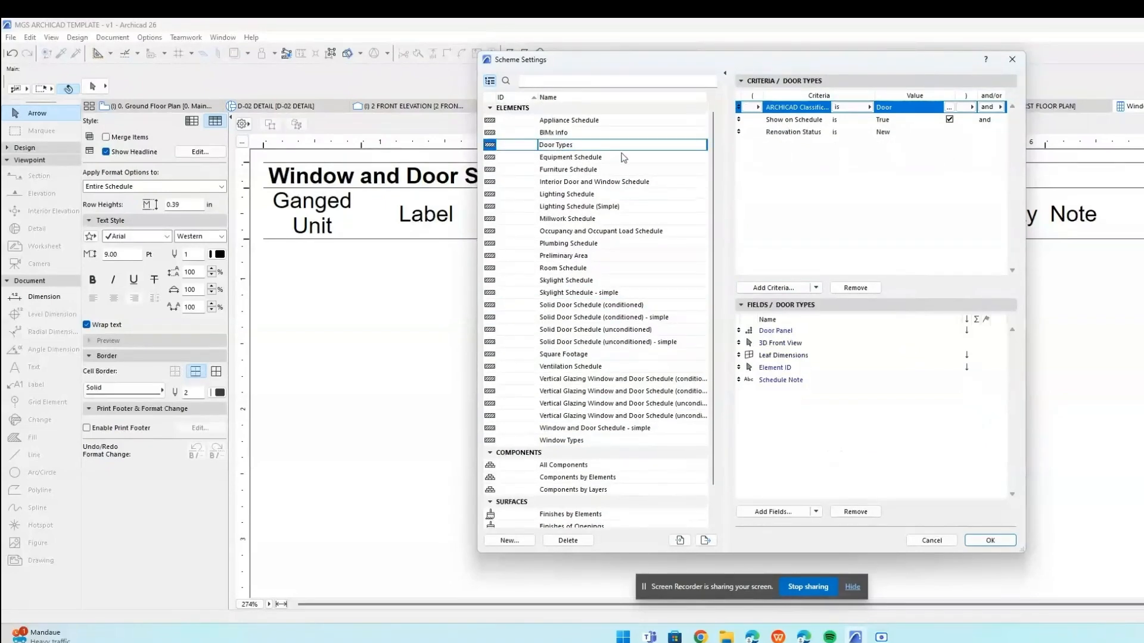
pyautogui.click(990, 540)
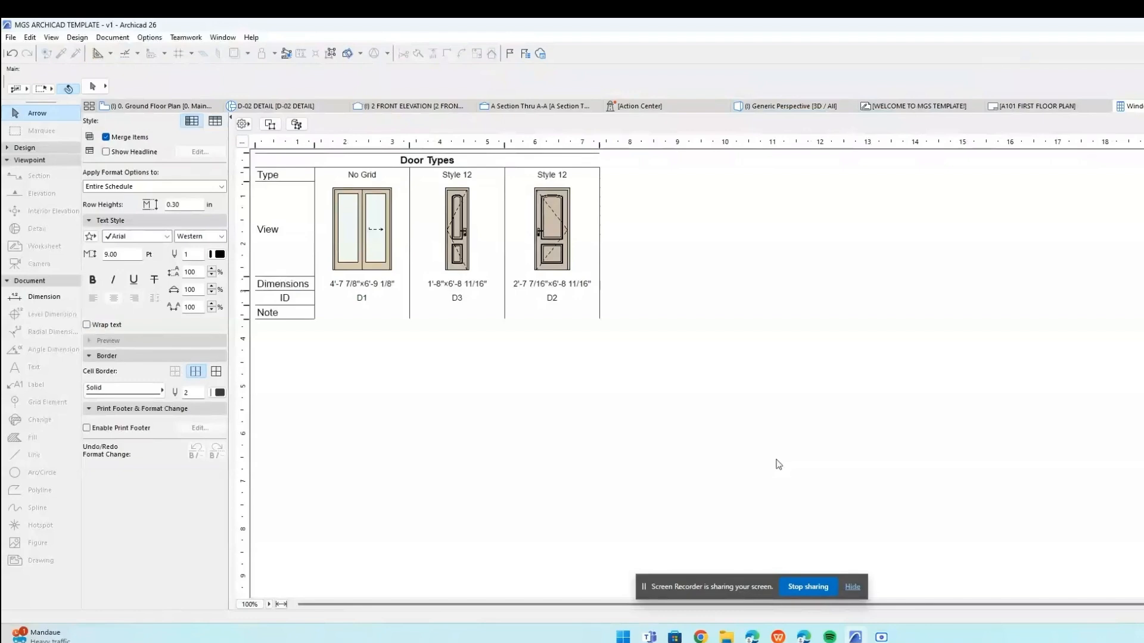
# Locate sliding door D1 in the 3D view from its Door Types entry, and return to the schedule.
pyautogui.click(373, 248)
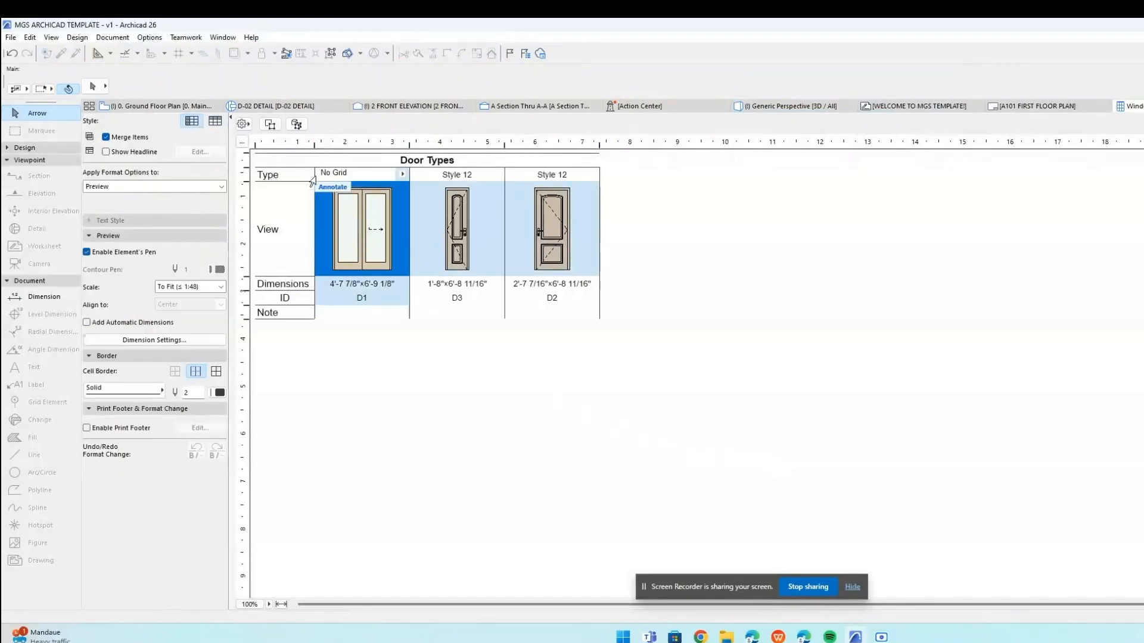
pyautogui.click(297, 124)
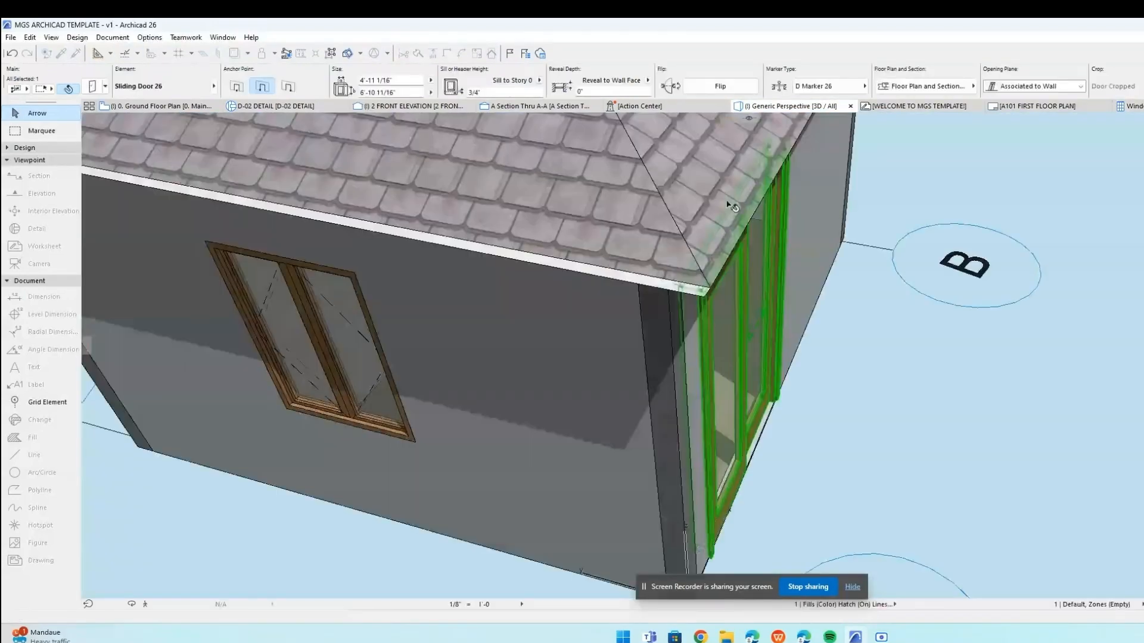
pyautogui.keyDown('shift'); pyautogui.moveTo(934, 417); pyautogui.dragTo(581, 345, button='middle'); pyautogui.keyUp('shift')
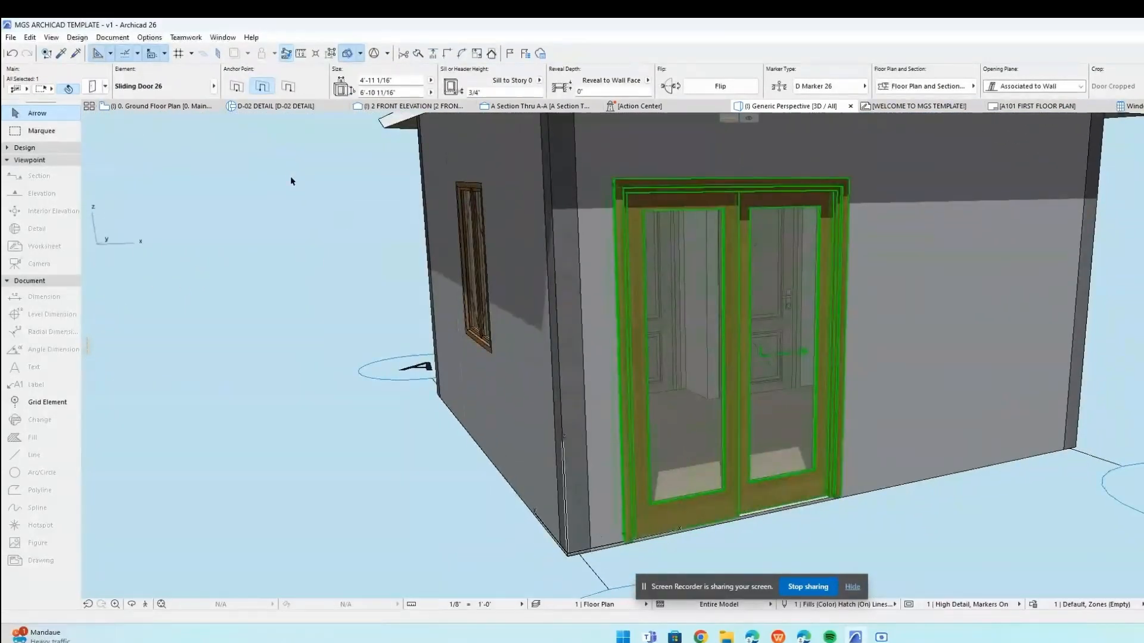
pyautogui.click(1129, 106)
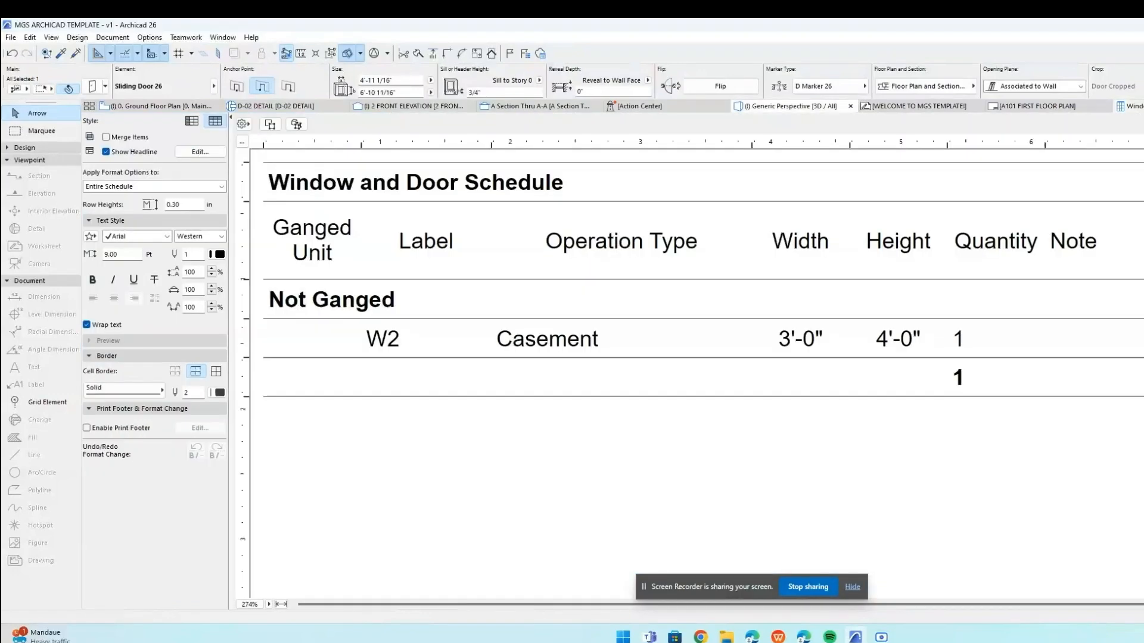
# Locate toilet door D3 on the ground floor plan from its Door Types entry, and return to the schedule.
pyautogui.click(468, 244)
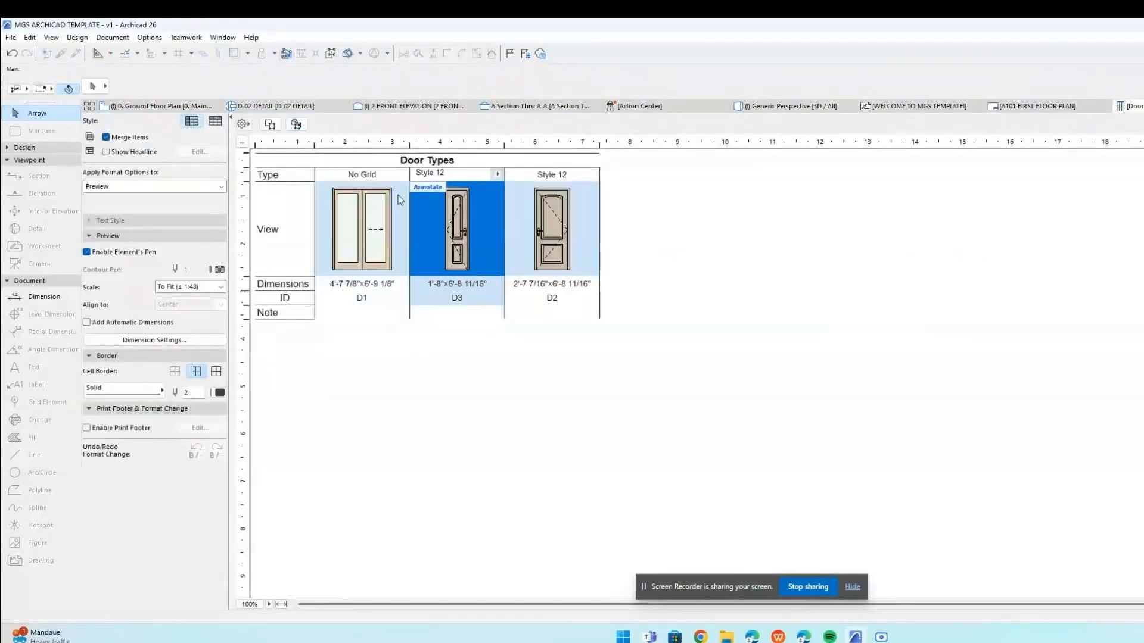
pyautogui.click(270, 125)
pyautogui.scroll(-5, 844, 384)
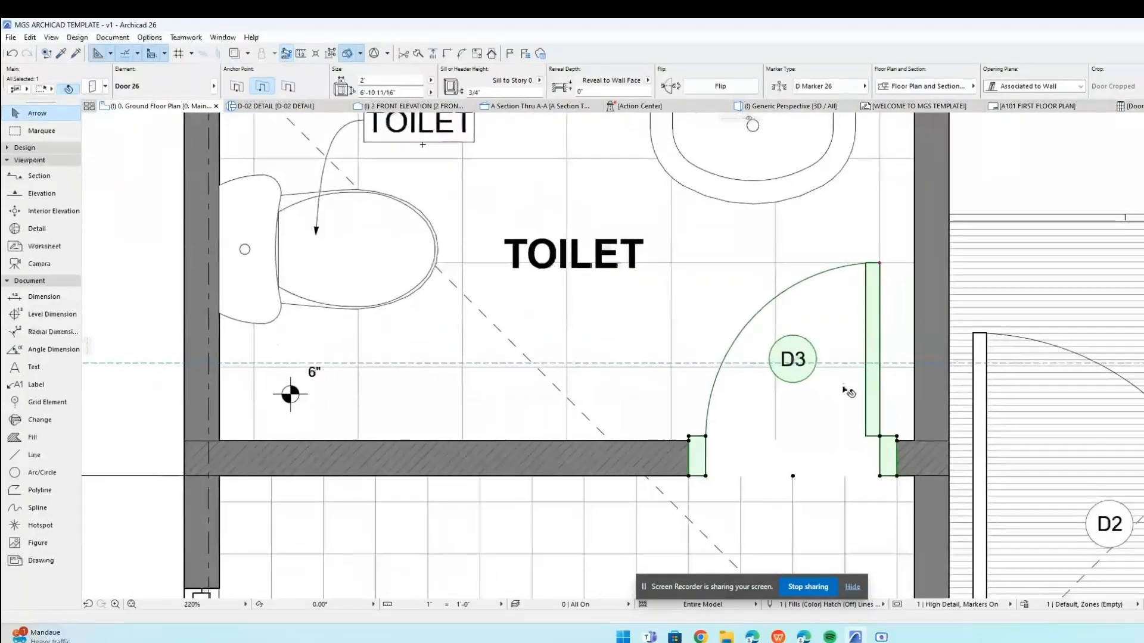
pyautogui.moveTo(844, 388); pyautogui.dragTo(853, 431, button='middle')
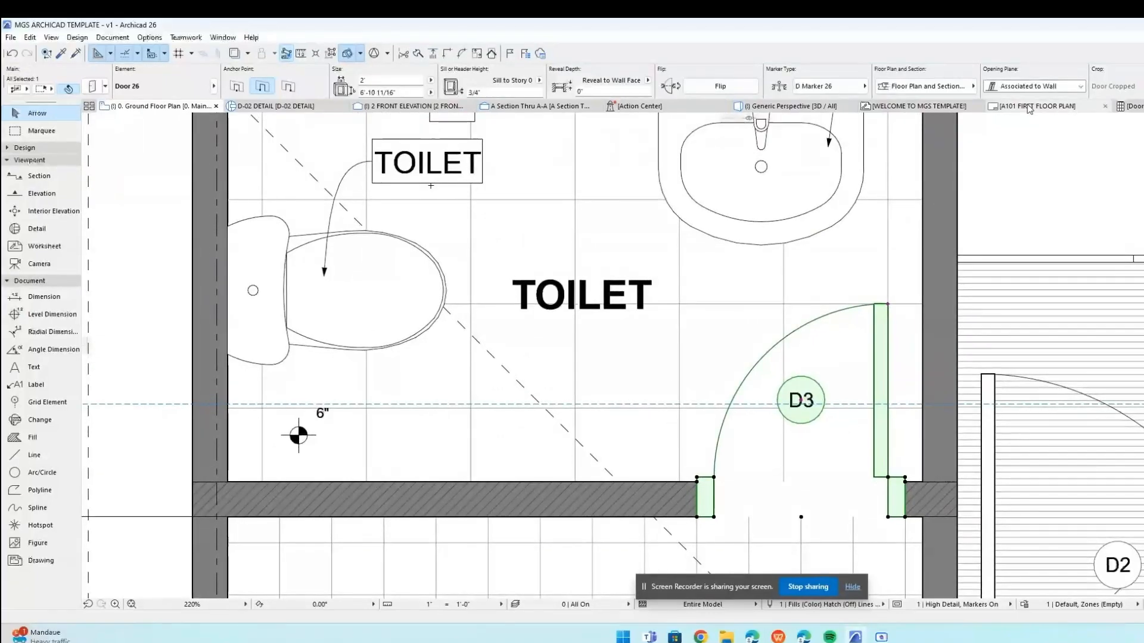
pyautogui.click(1129, 106)
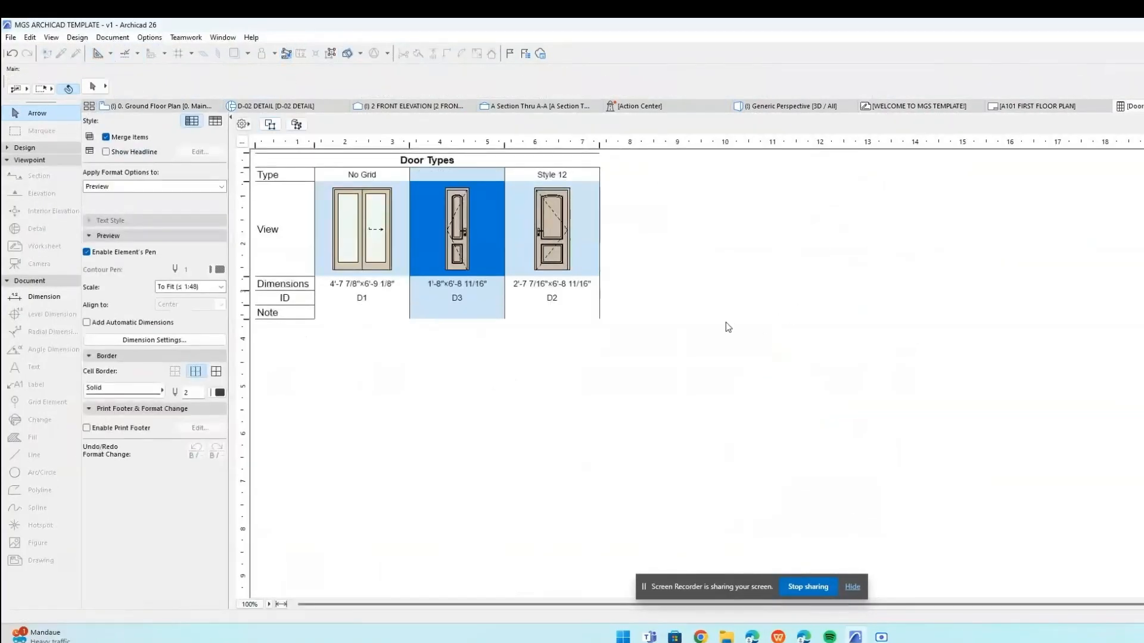
# Enter the note "Sliding door with wooden framing" for door D1 and turn on text wrapping for the note.
pyautogui.click(374, 300)
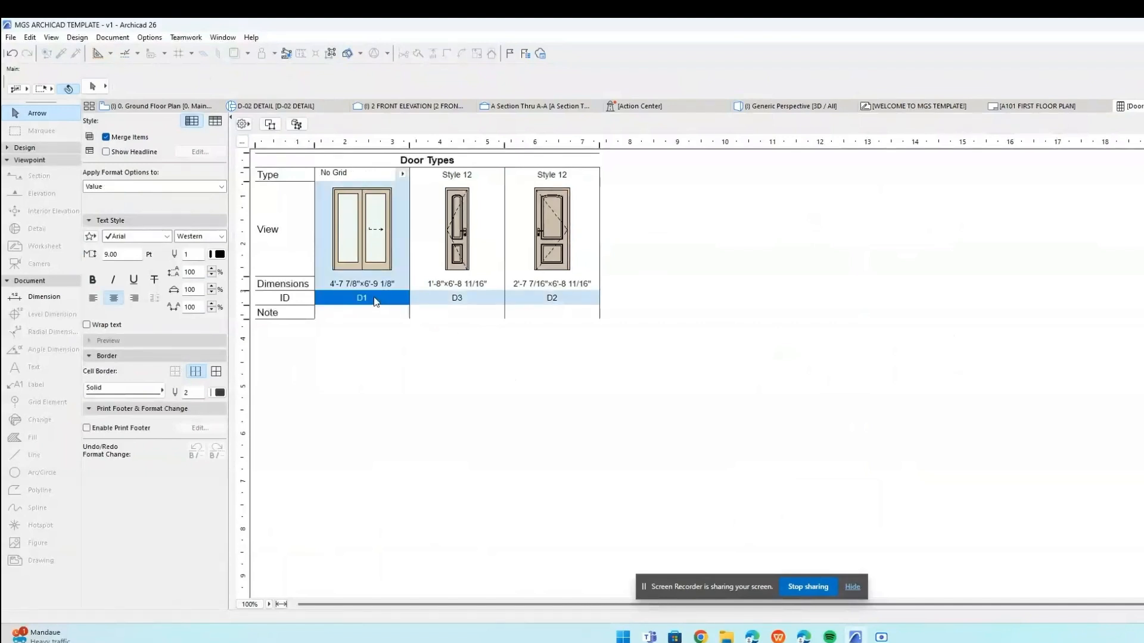
pyautogui.doubleClick(371, 318)
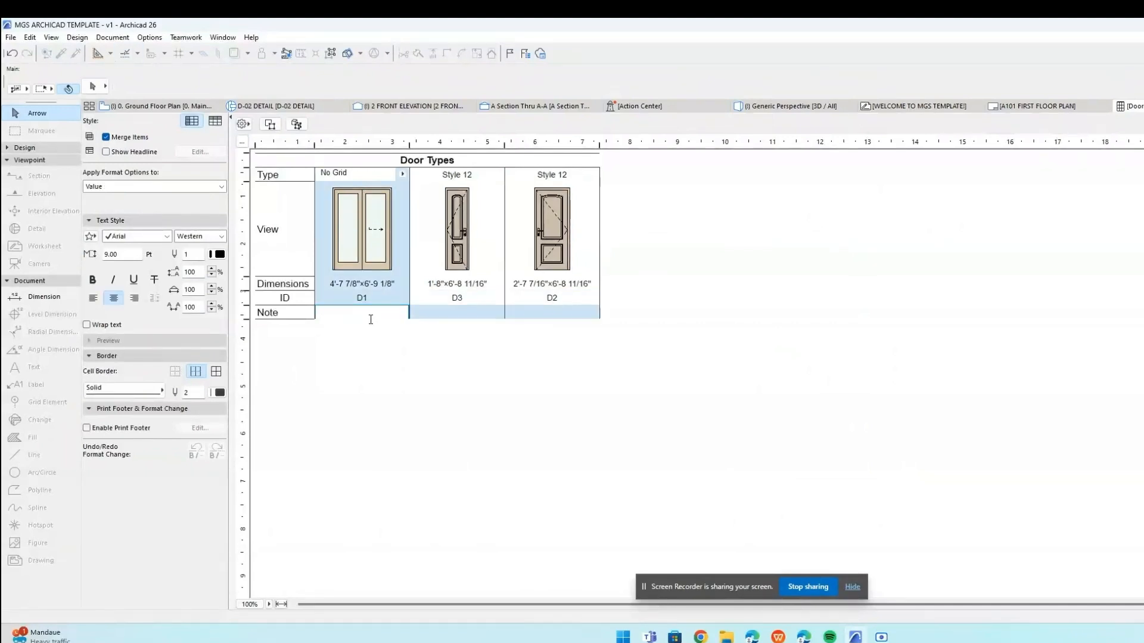
pyautogui.write('Sliding door with wooden')
pyautogui.write('framing')
pyautogui.click(431, 446)
pyautogui.click(348, 316)
pyautogui.click(89, 326)
pyautogui.click(476, 412)
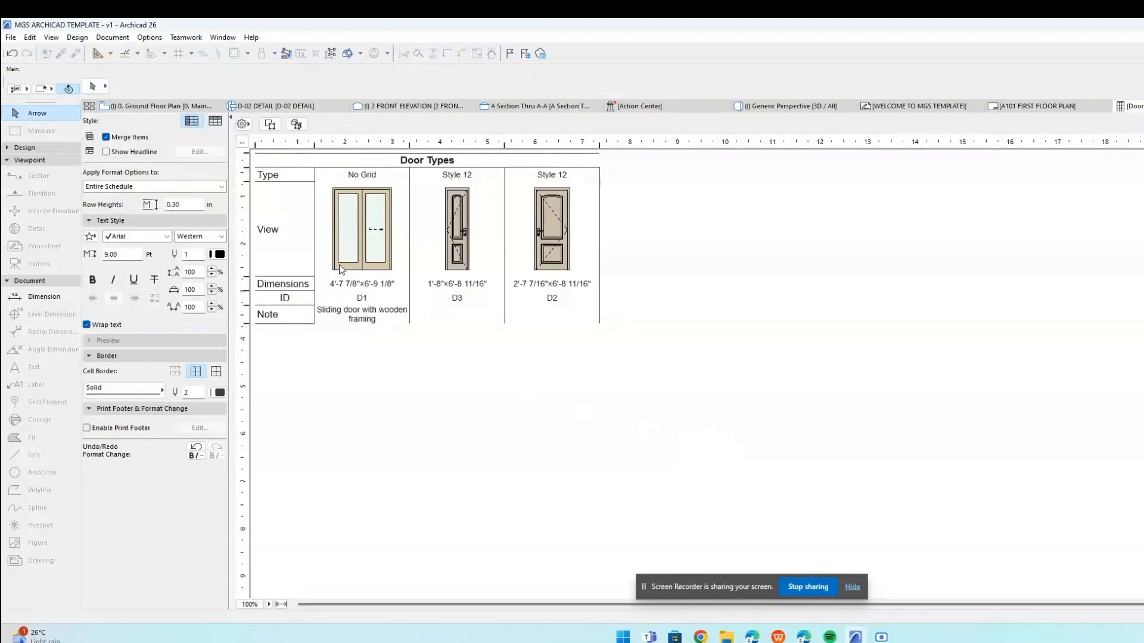
# Try Style 34 and Style 1 as door D1's type, and settle on Style 9.
pyautogui.click(458, 182)
pyautogui.click(371, 171)
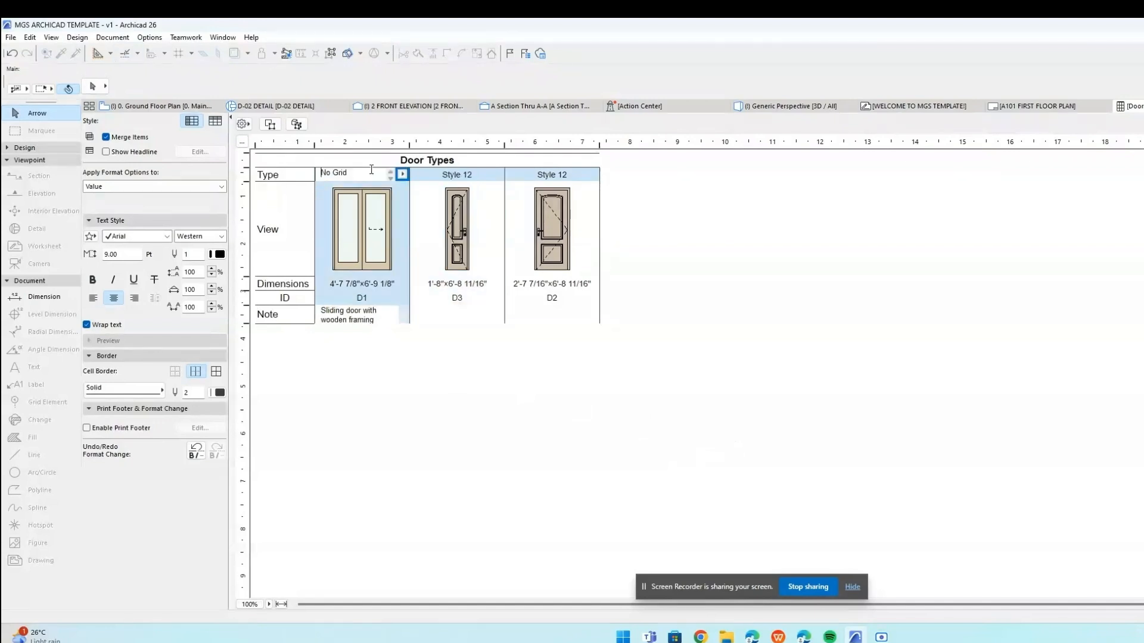
pyautogui.moveTo(371, 173); pyautogui.dragTo(286, 166)
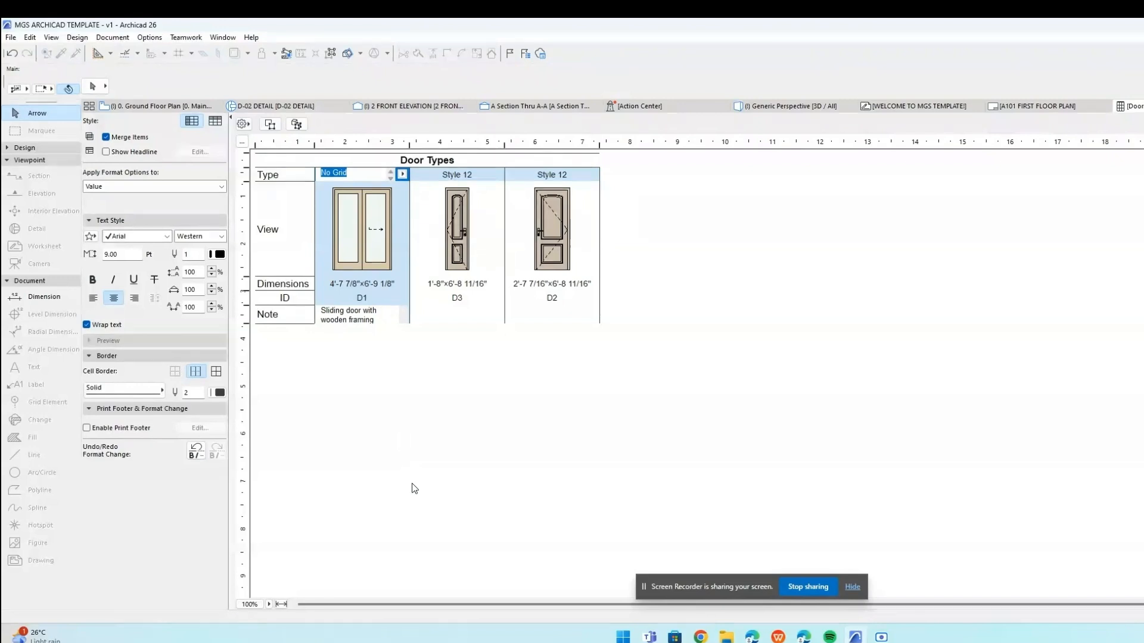
pyautogui.press('Delete')
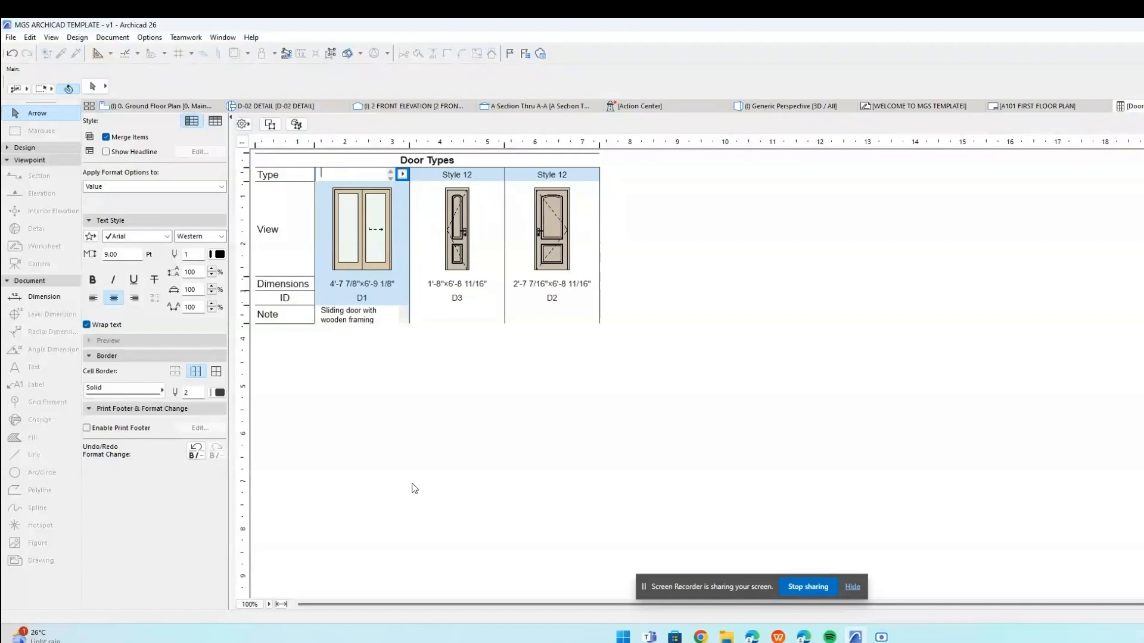
pyautogui.click(402, 175)
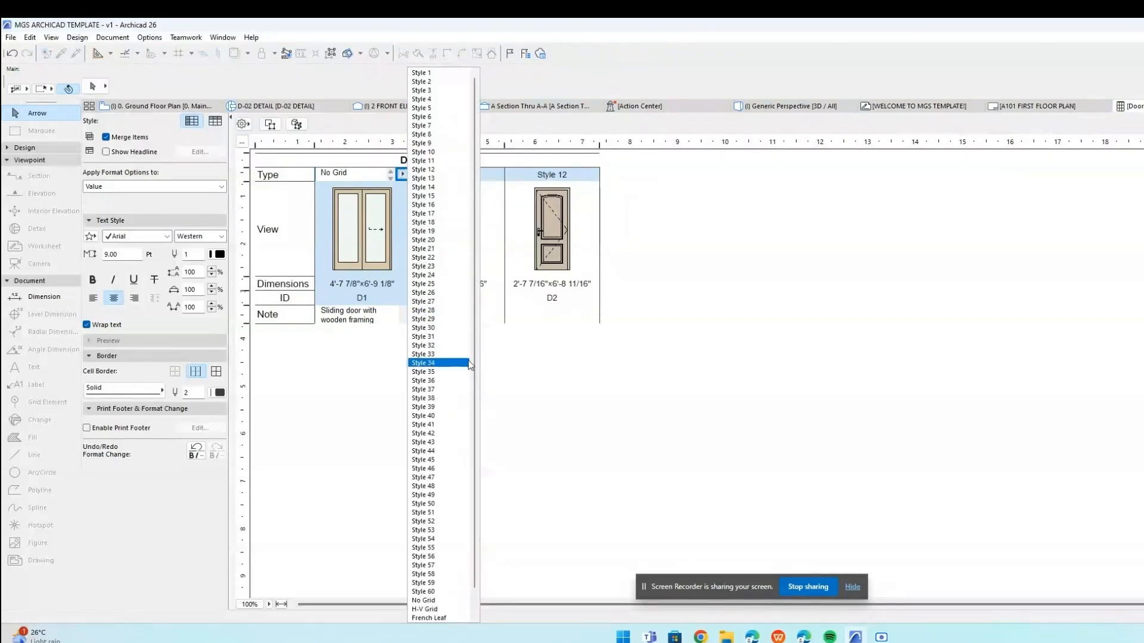
pyautogui.click(438, 363)
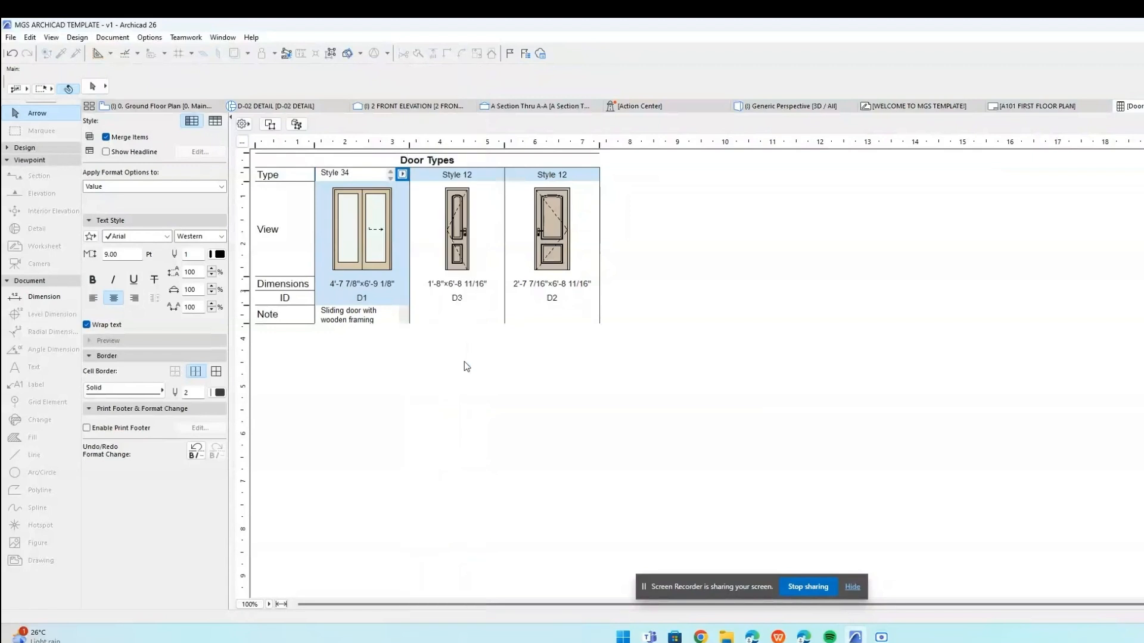
pyautogui.click(402, 175)
pyautogui.click(438, 78)
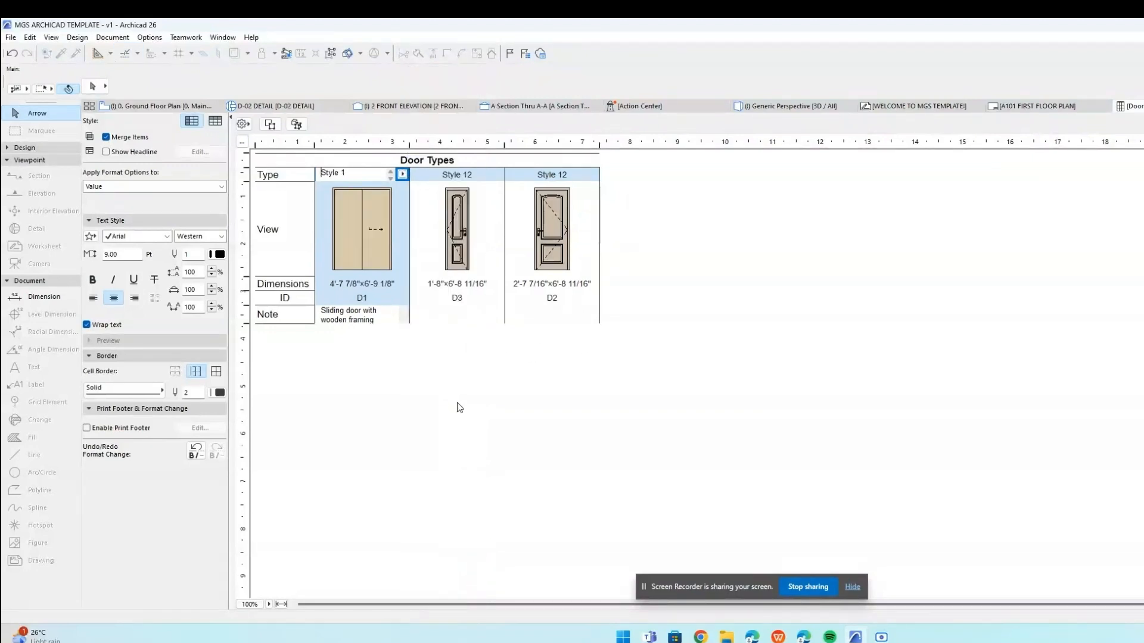
pyautogui.click(402, 175)
pyautogui.click(430, 587)
# Examine the door style options available for the type of doors D3 and D2.
pyautogui.click(487, 179)
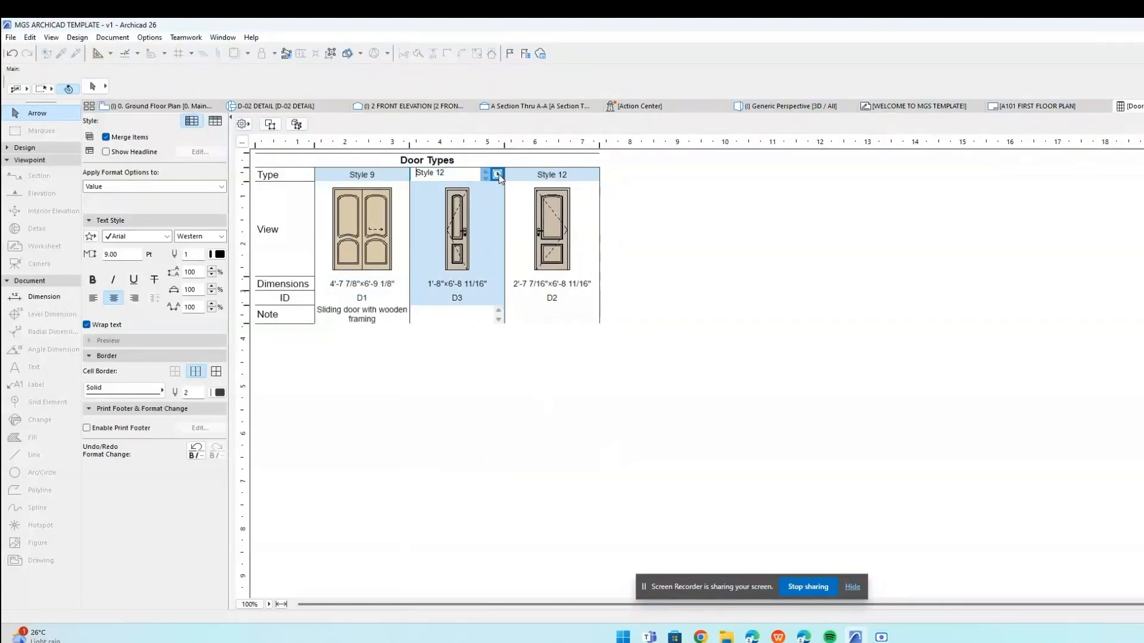
pyautogui.click(497, 175)
pyautogui.click(498, 175)
pyautogui.click(548, 174)
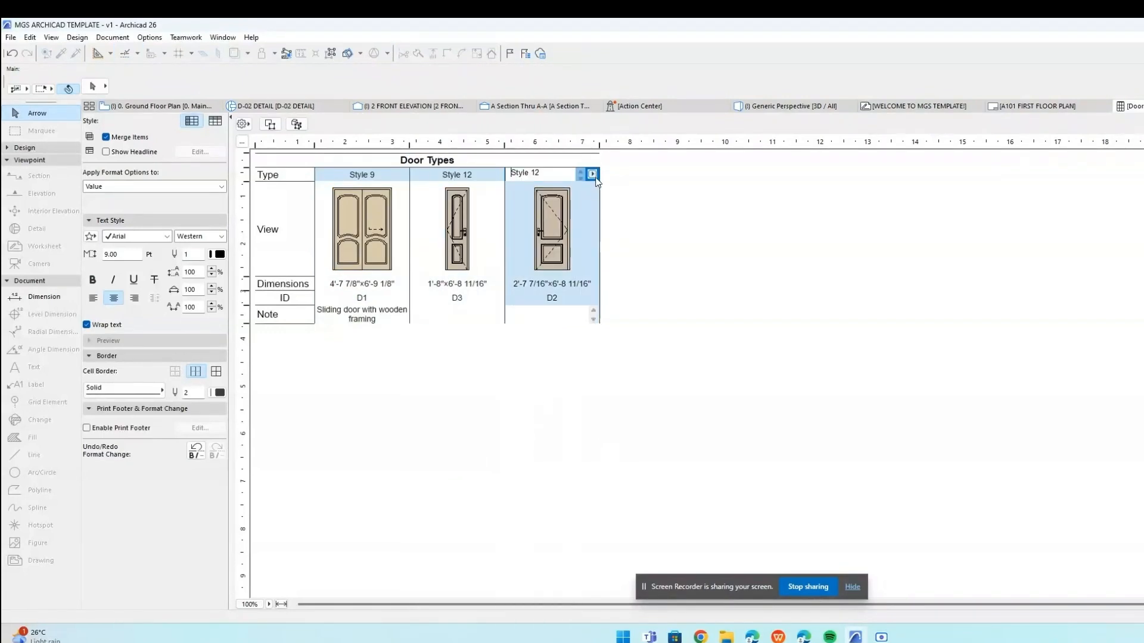
pyautogui.click(592, 174)
pyautogui.click(506, 385)
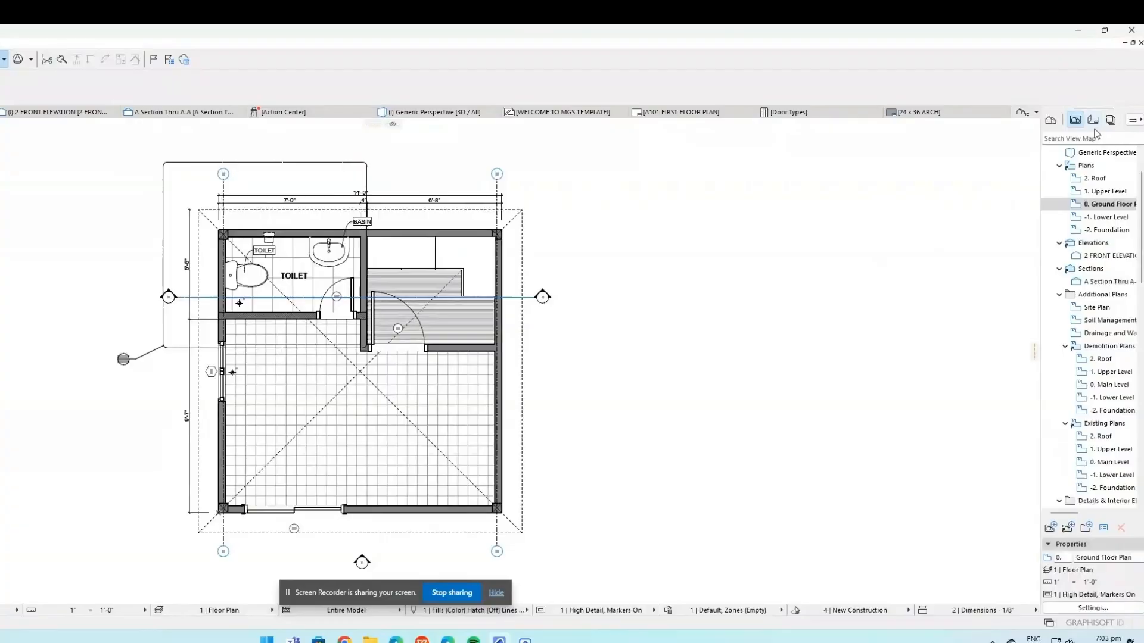
# Open the A101 FIRST FLOOR PLAN layout from the Layout Book.
pyautogui.click(1092, 120)
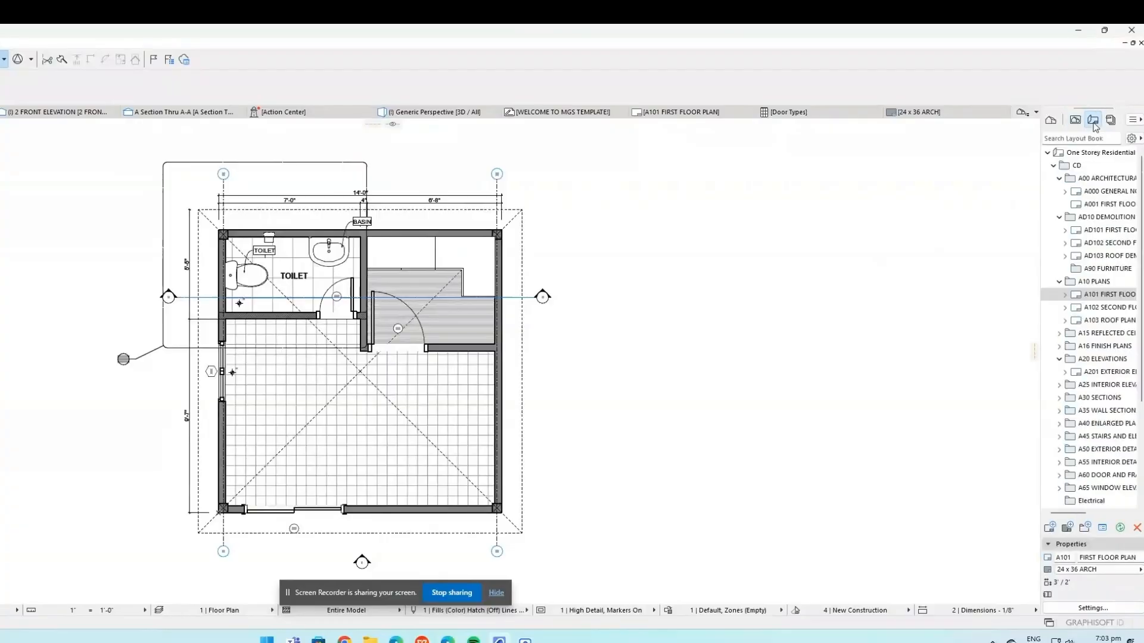
pyautogui.doubleClick(1108, 294)
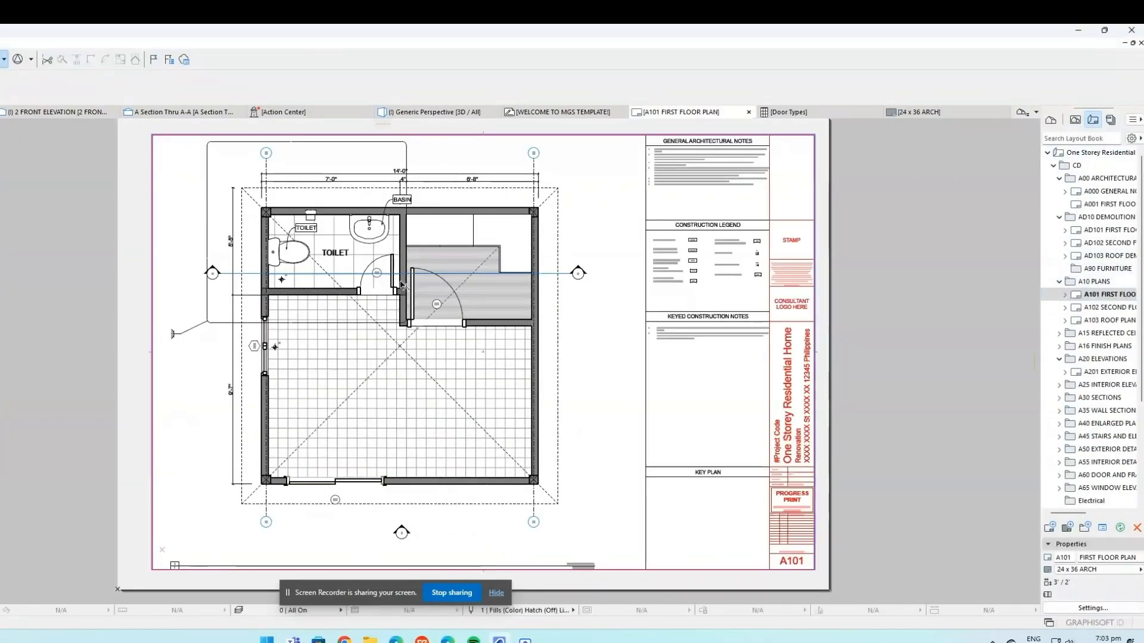
# Show the Organizer with the Layout Book beside the Publisher Sets.
pyautogui.click(1109, 121)
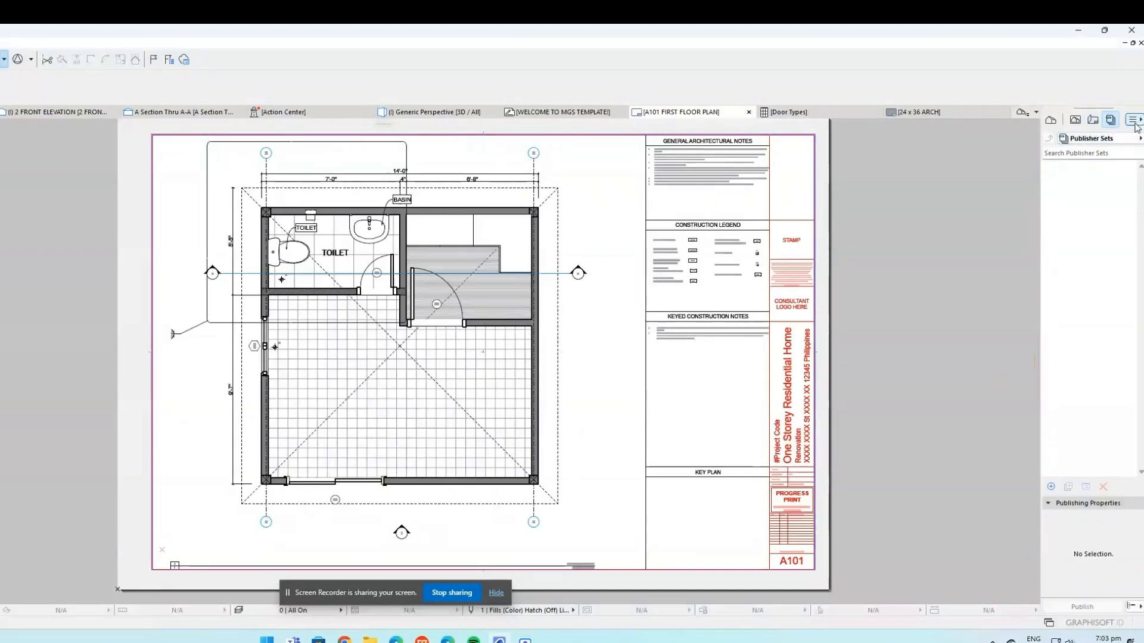
pyautogui.click(1138, 121)
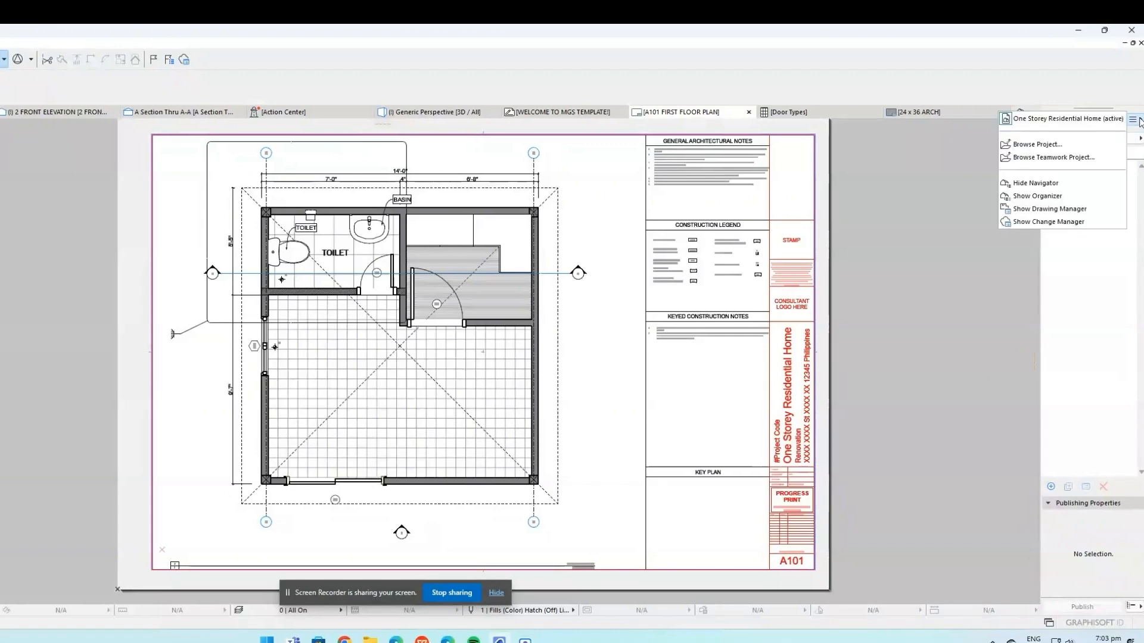
pyautogui.click(1140, 122)
pyautogui.click(1140, 122)
pyautogui.click(1048, 196)
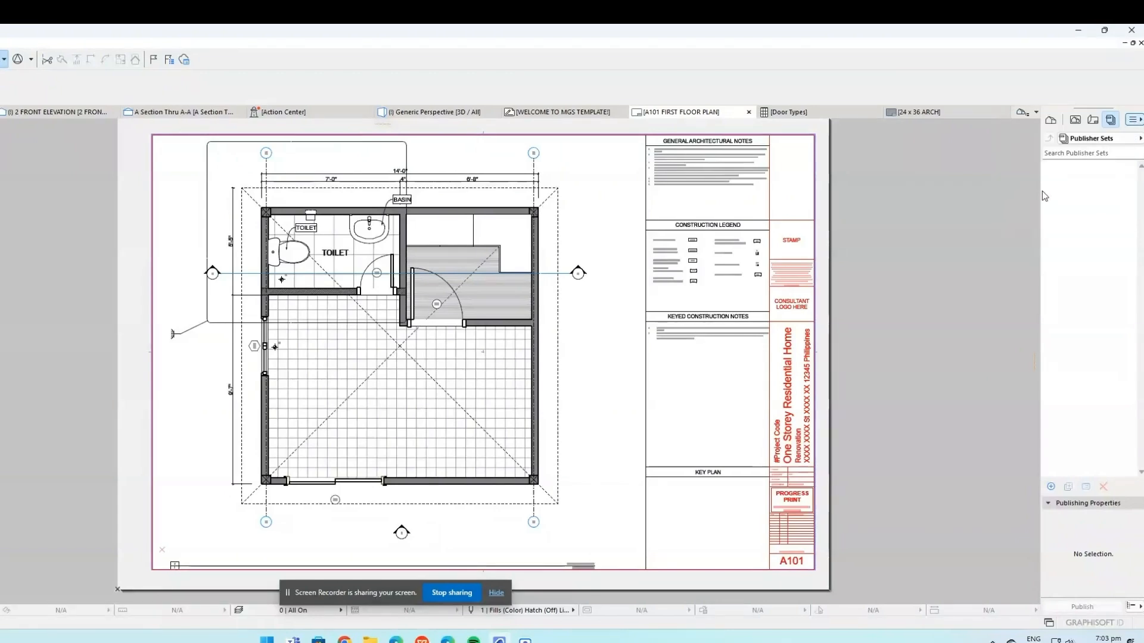
pyautogui.moveTo(58, 130); pyautogui.dragTo(1125, 118)
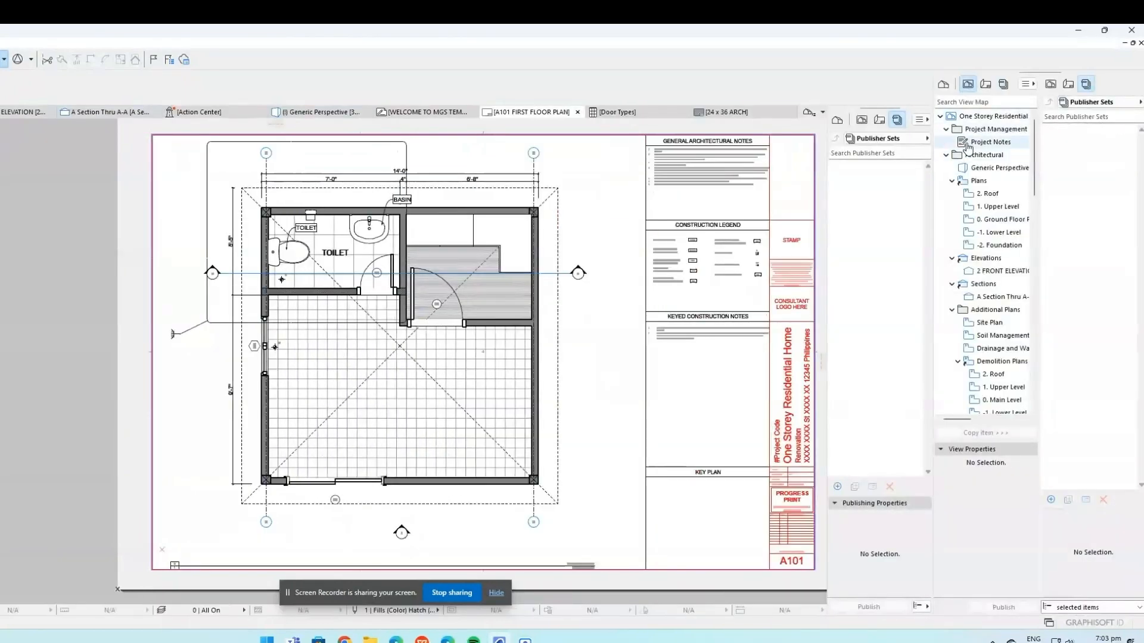
pyautogui.click(986, 87)
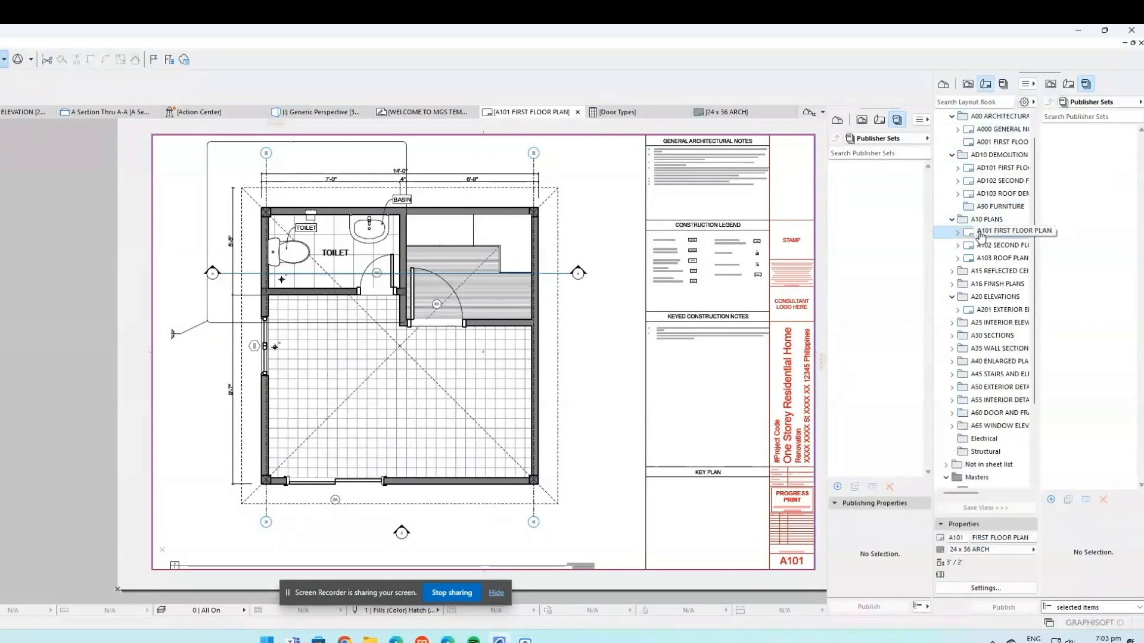
# Try to add the A101 FIRST FLOOR PLAN layout and the A10 PLANS folder directly to the empty Publisher Sets list.
pyautogui.moveTo(980, 227); pyautogui.dragTo(1107, 140)
pyautogui.moveTo(999, 220); pyautogui.dragTo(1070, 144)
pyautogui.click(1069, 142)
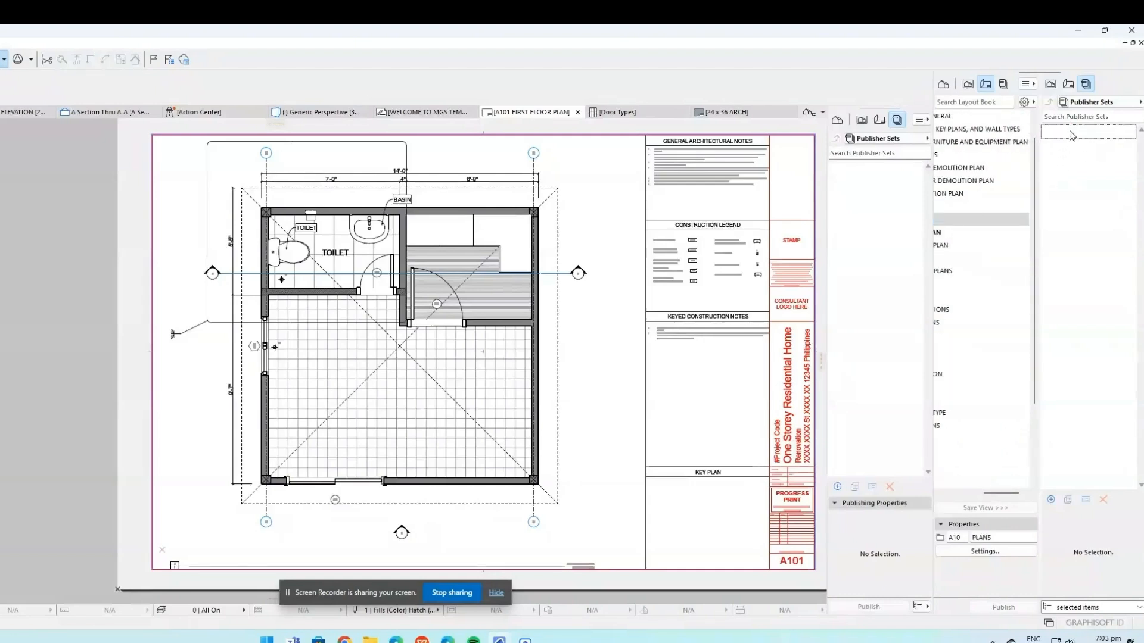
pyautogui.click(992, 497)
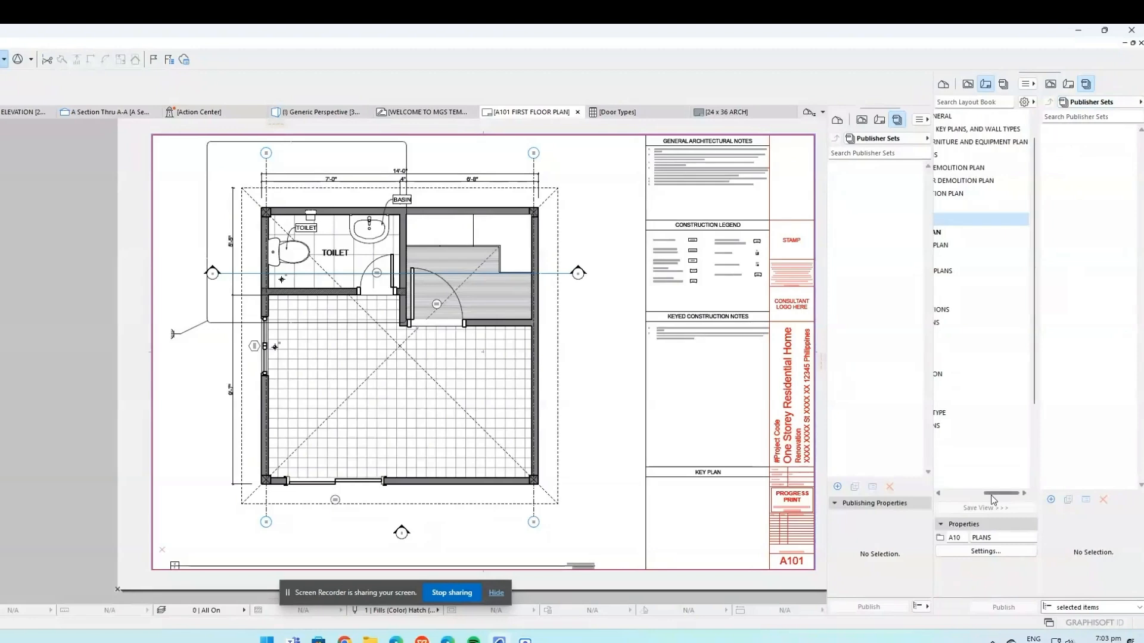
pyautogui.moveTo(991, 495); pyautogui.dragTo(951, 495)
pyautogui.moveTo(985, 233); pyautogui.dragTo(1101, 178)
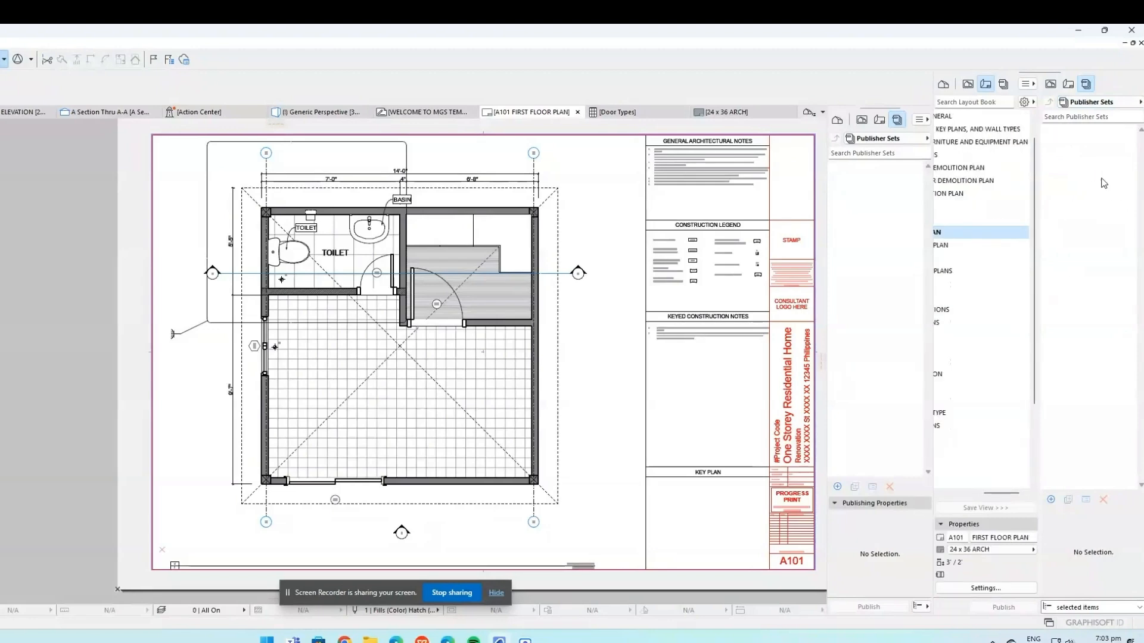
# Create a publisher set named PDF and add the A10 PLANS layout folder to it.
pyautogui.click(1050, 500)
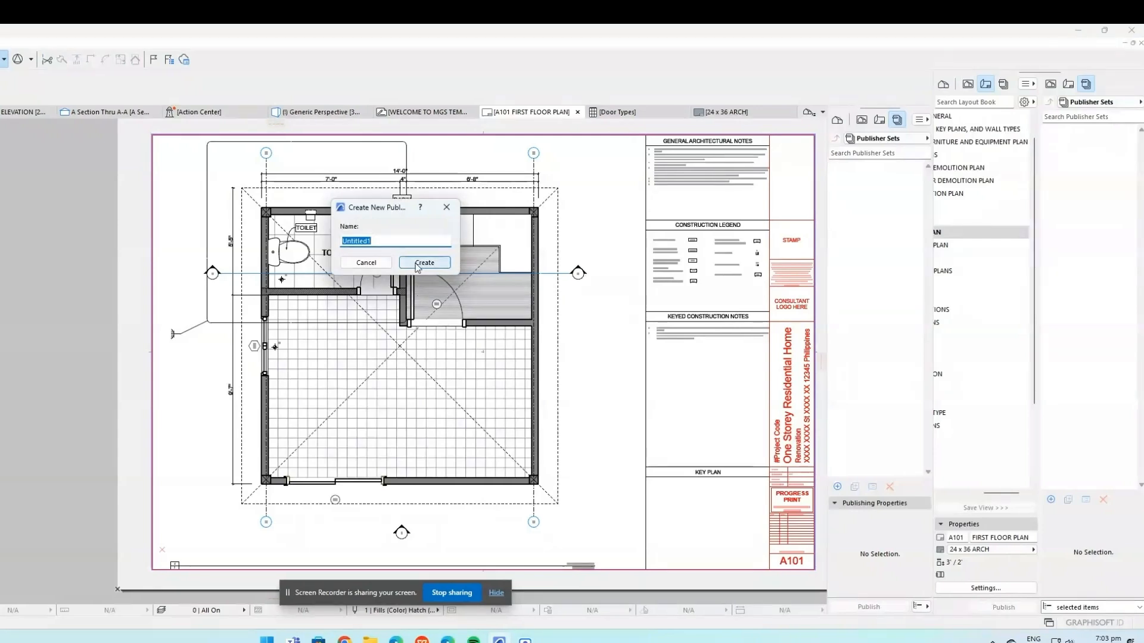
pyautogui.write('Floo')
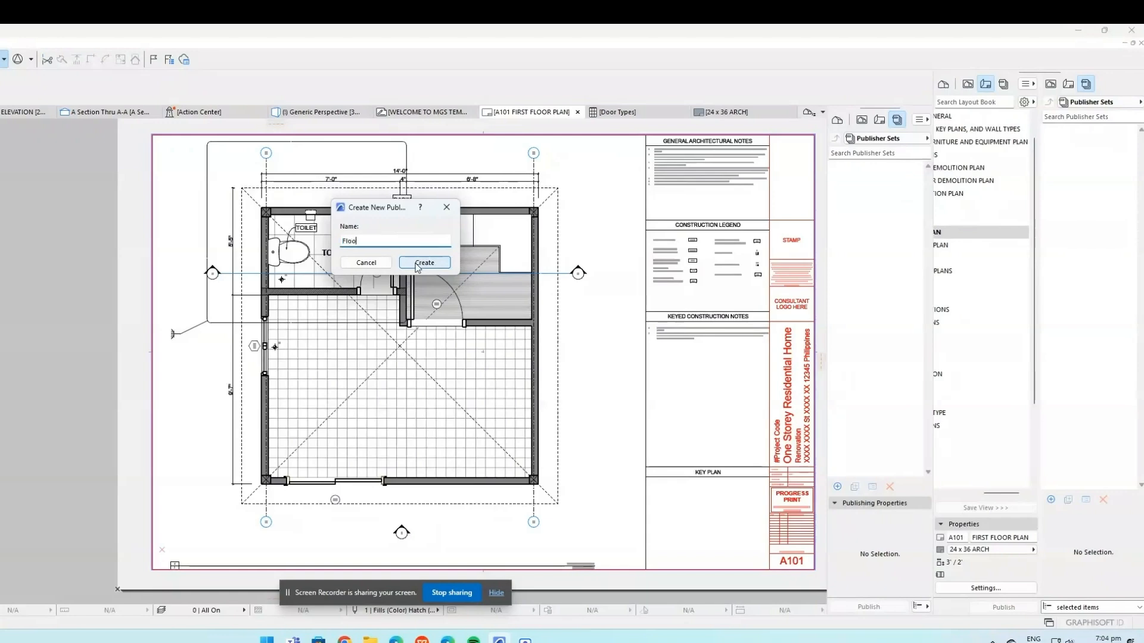
pyautogui.write('DF')
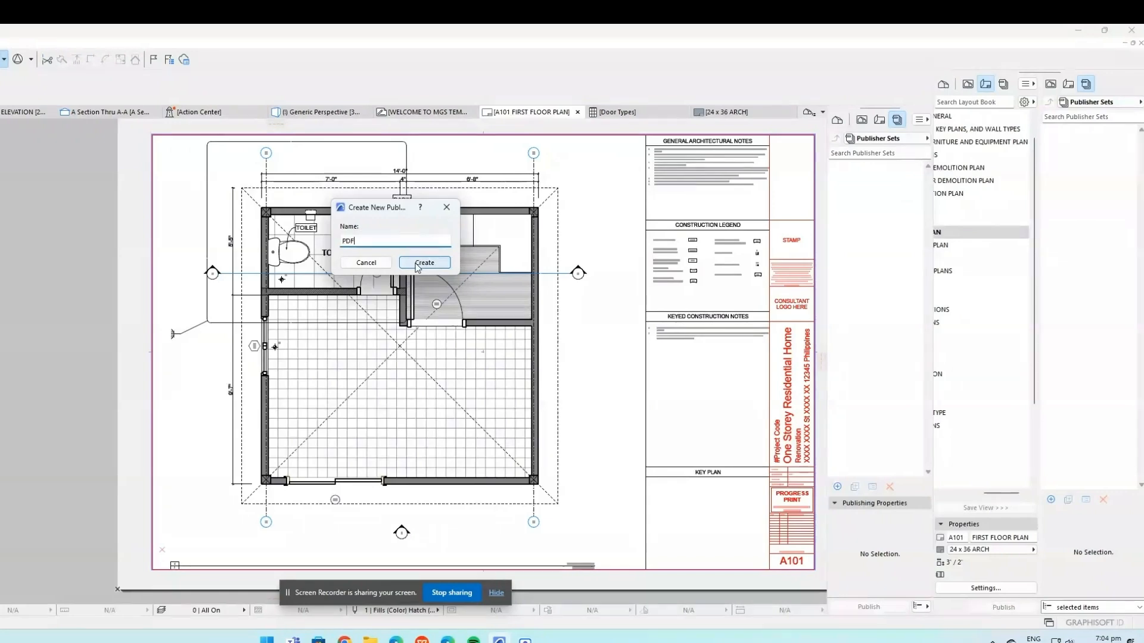
pyautogui.click(425, 262)
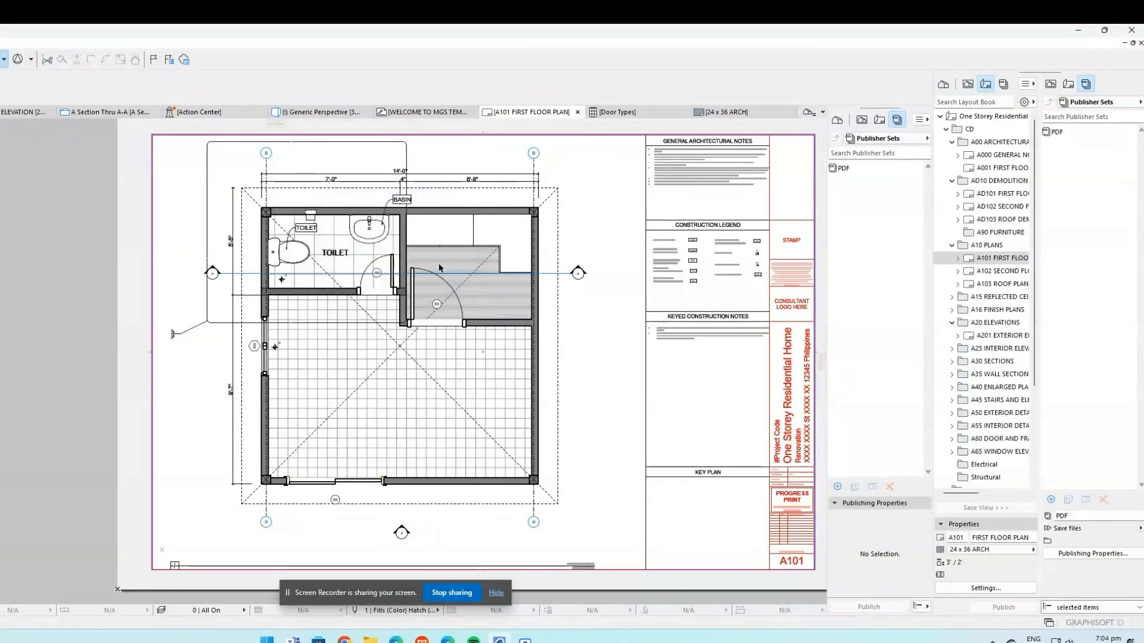
pyautogui.doubleClick(1081, 134)
pyautogui.moveTo(986, 245); pyautogui.dragTo(1083, 137)
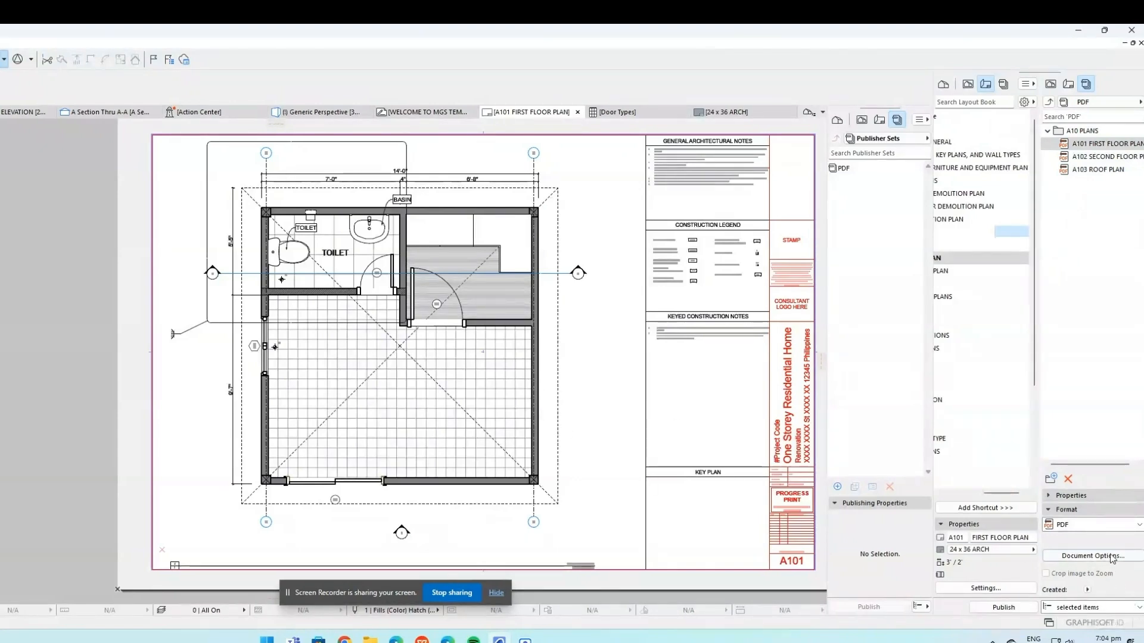
# Examine the PDF document options of the A101 FIRST FLOOR PLAN item in the publisher set.
pyautogui.click(1110, 556)
pyautogui.click(474, 245)
pyautogui.click(472, 265)
pyautogui.click(478, 249)
pyautogui.click(472, 266)
pyautogui.click(480, 245)
pyautogui.click(478, 256)
pyautogui.click(522, 300)
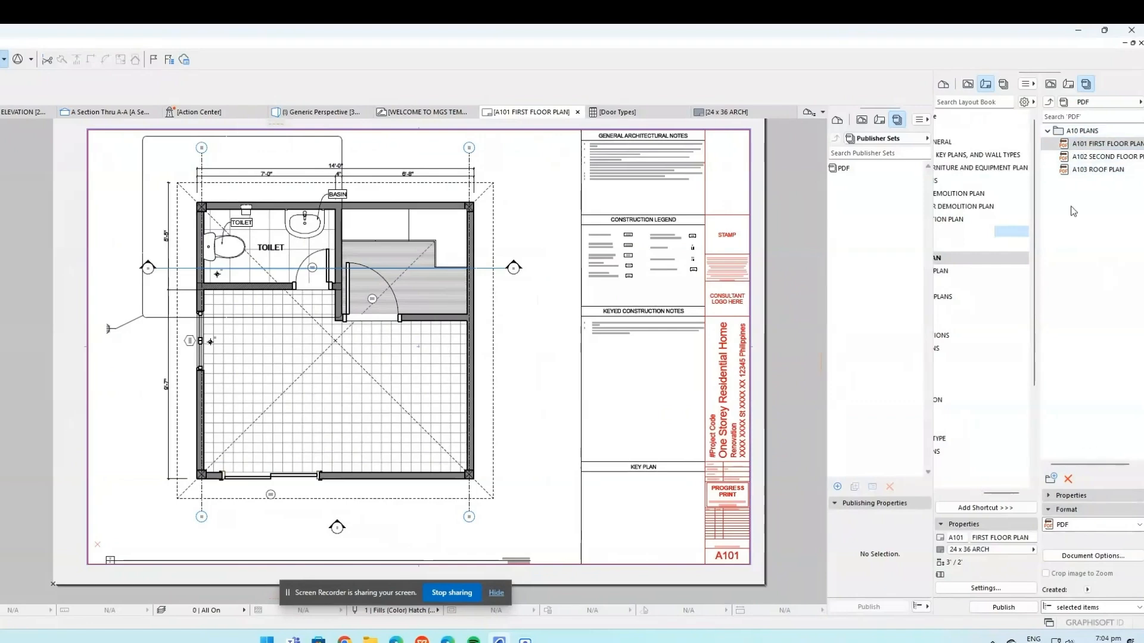
# Configure the PDF publisher set to save files in a real folder structure on the local Desktop.
pyautogui.click(1049, 103)
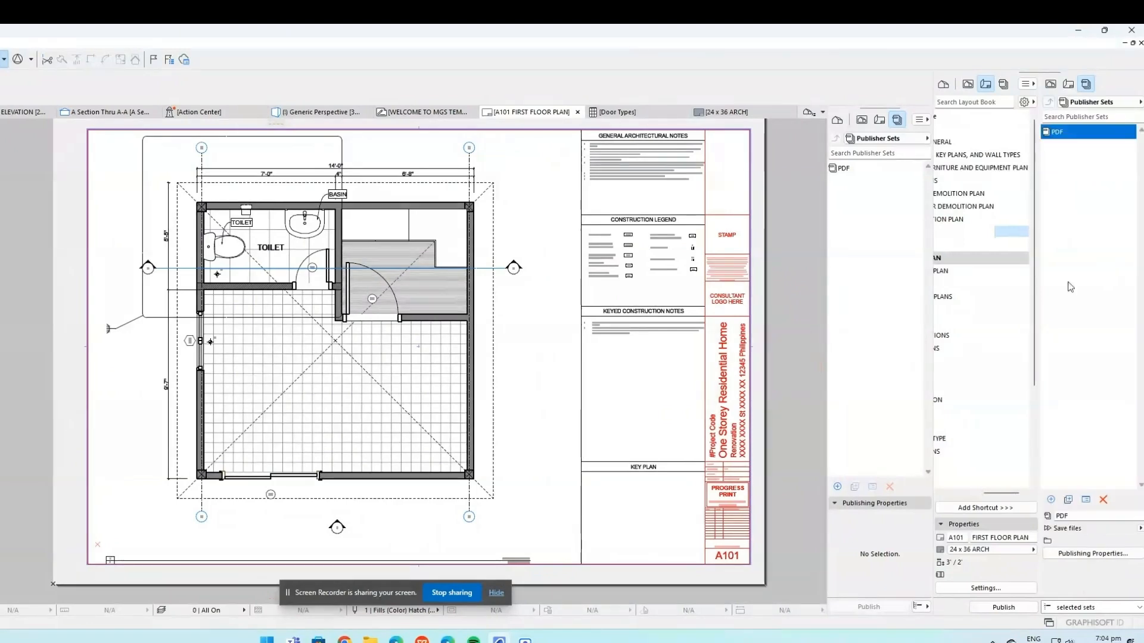
pyautogui.click(1086, 554)
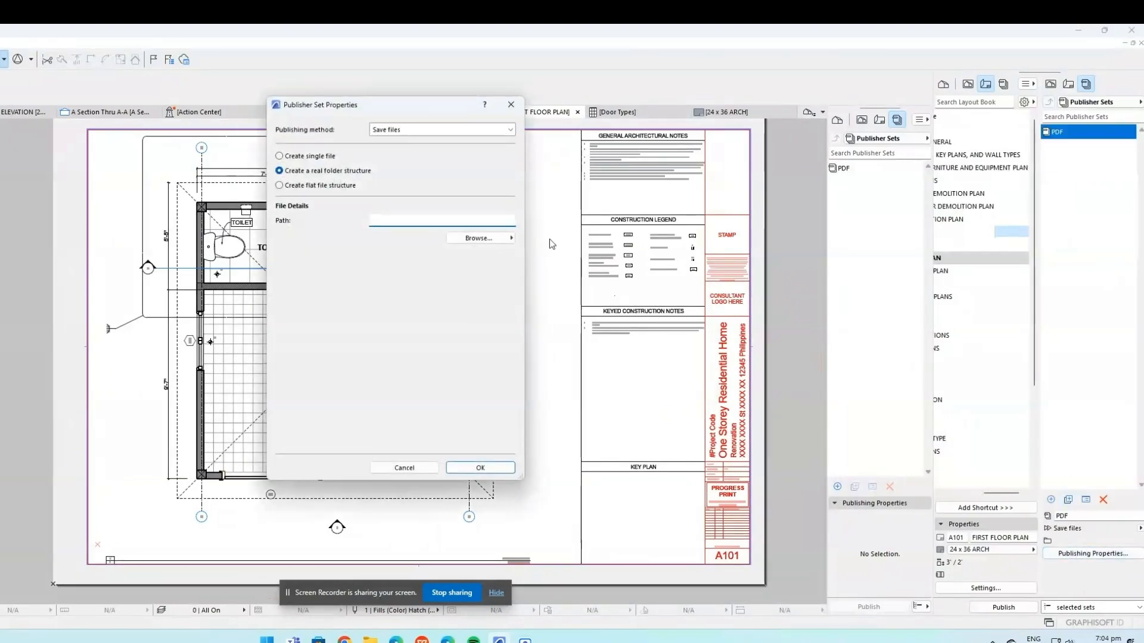
pyautogui.click(301, 157)
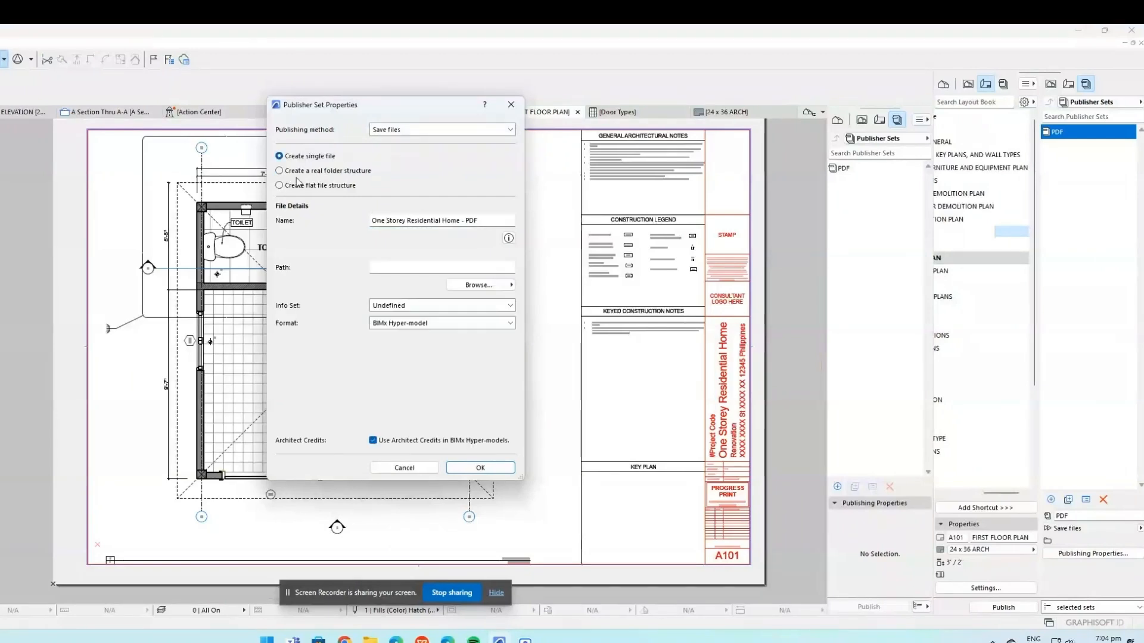
pyautogui.click(301, 173)
pyautogui.click(492, 239)
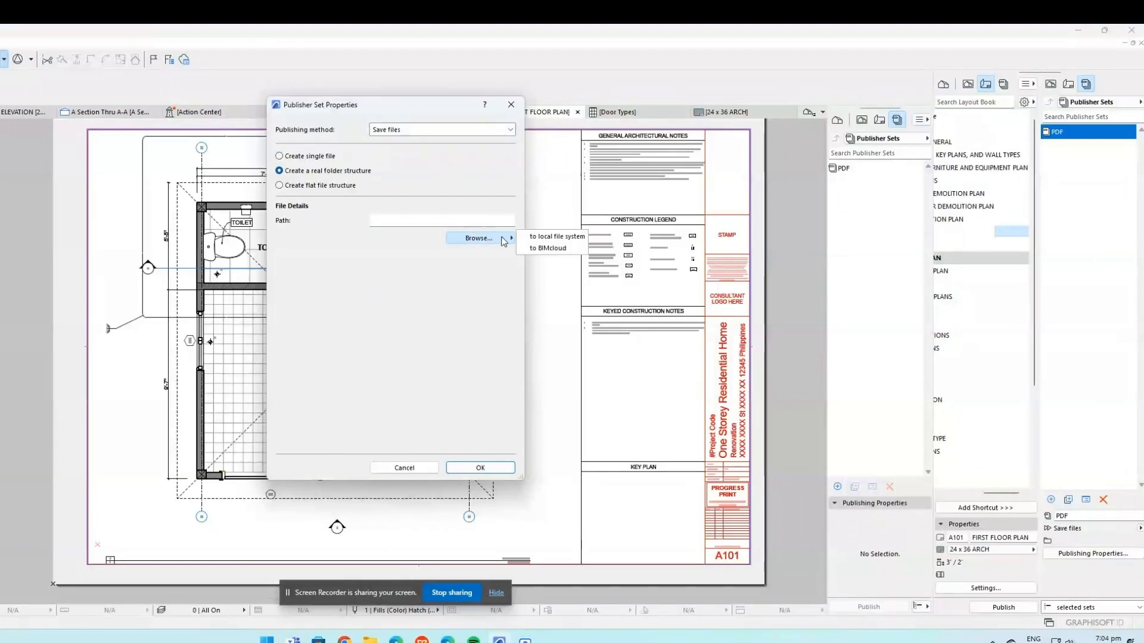
pyautogui.click(555, 236)
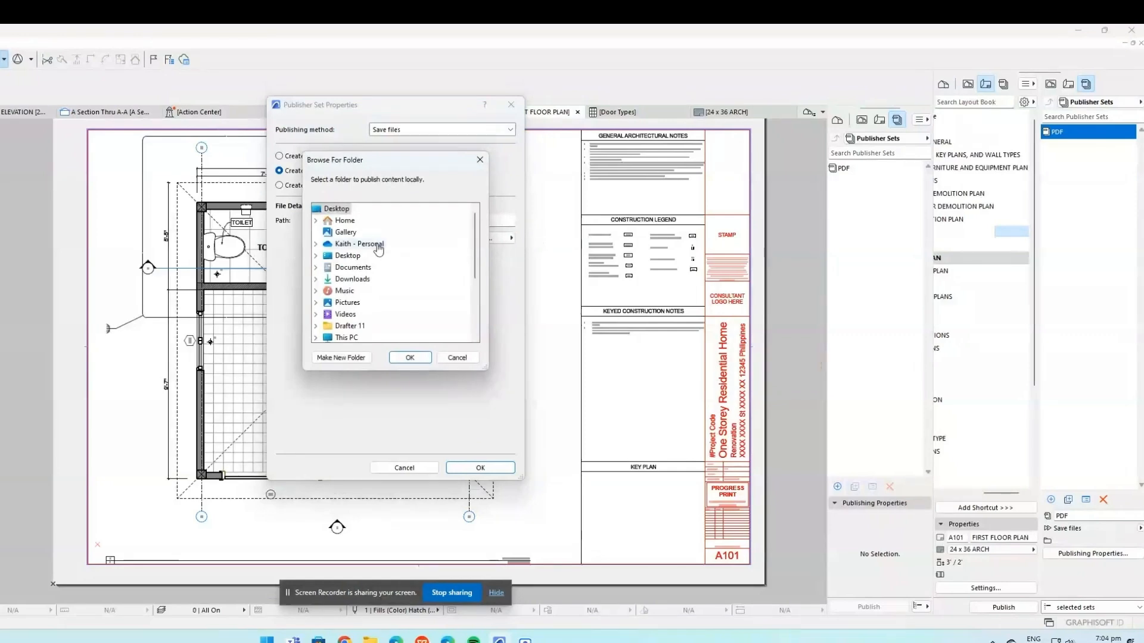
pyautogui.click(348, 256)
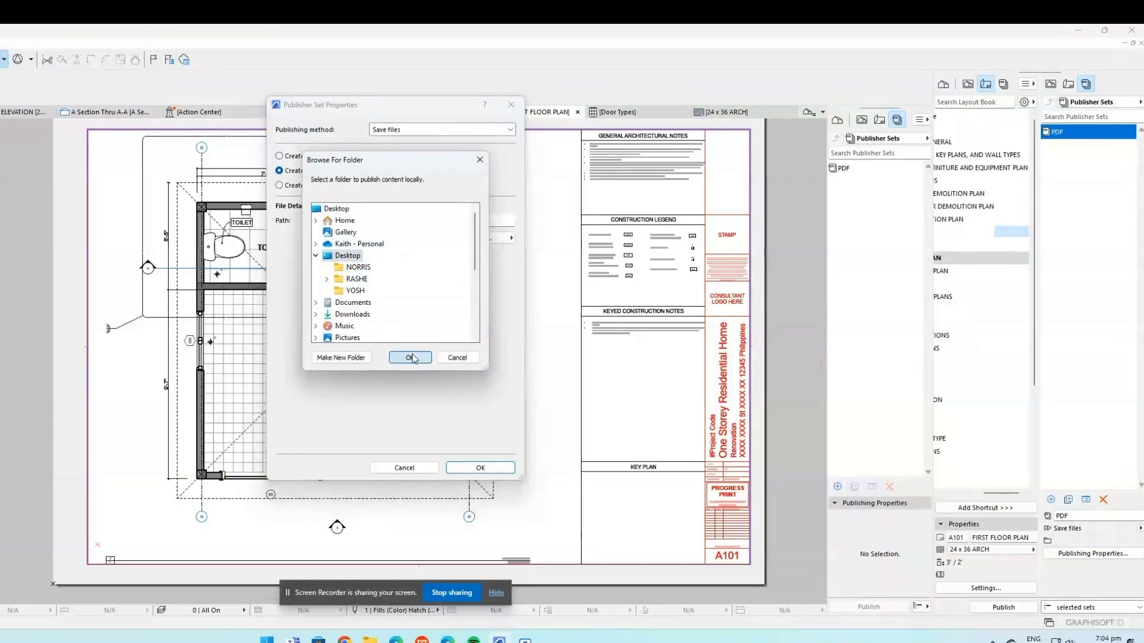
pyautogui.click(411, 357)
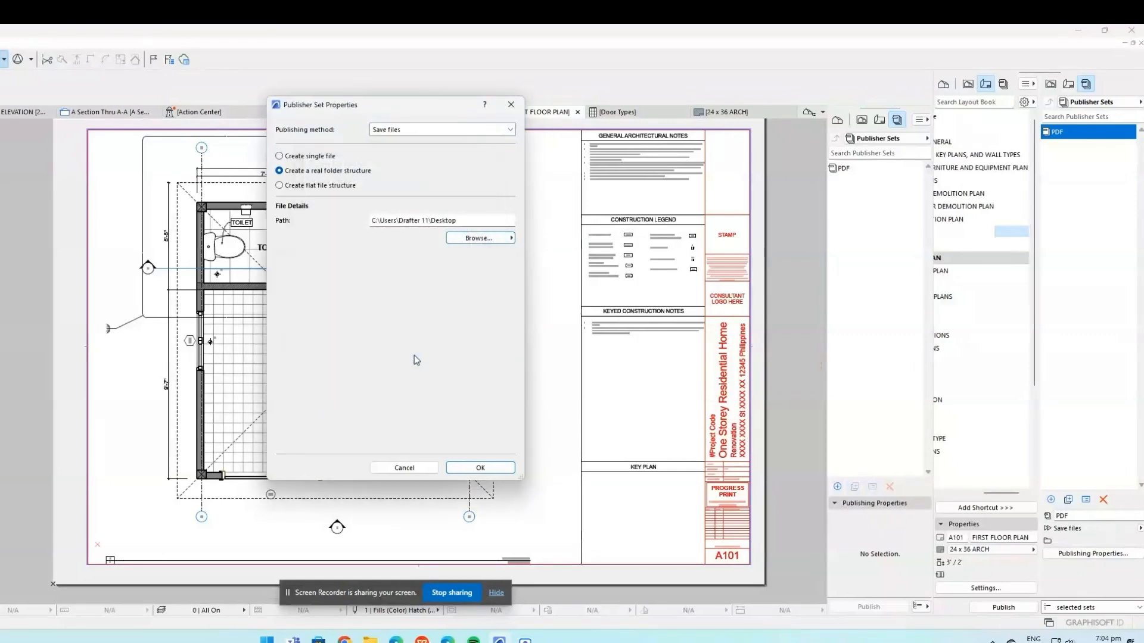
pyautogui.click(495, 469)
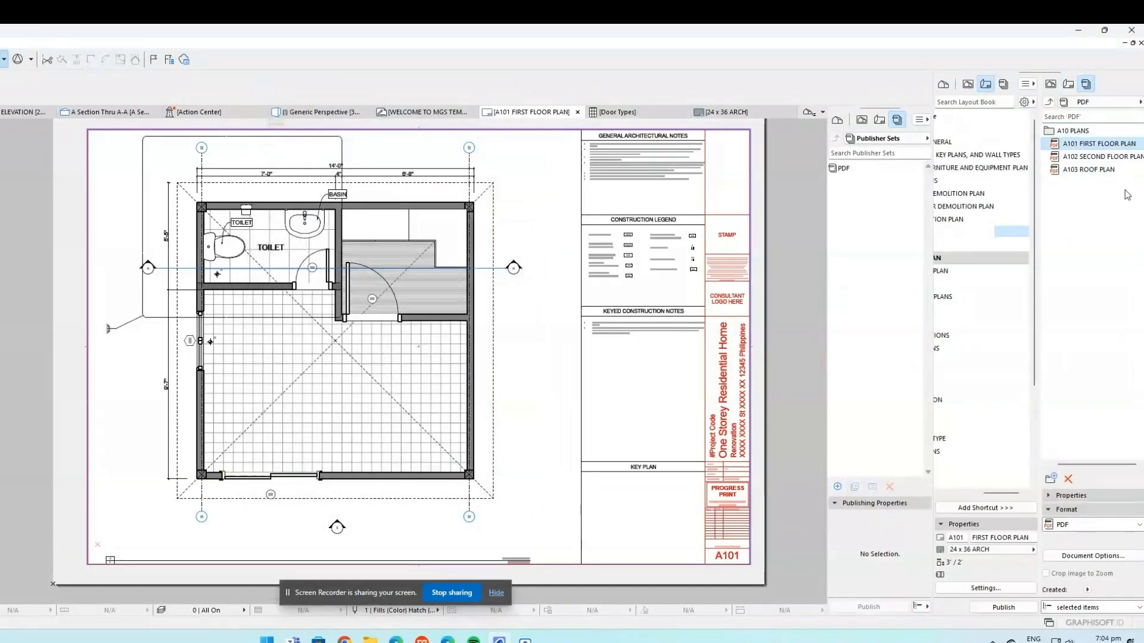
# Try DWG as the output format of the A101 FIRST FLOOR PLAN item and return it to PDF.
pyautogui.click(1098, 525)
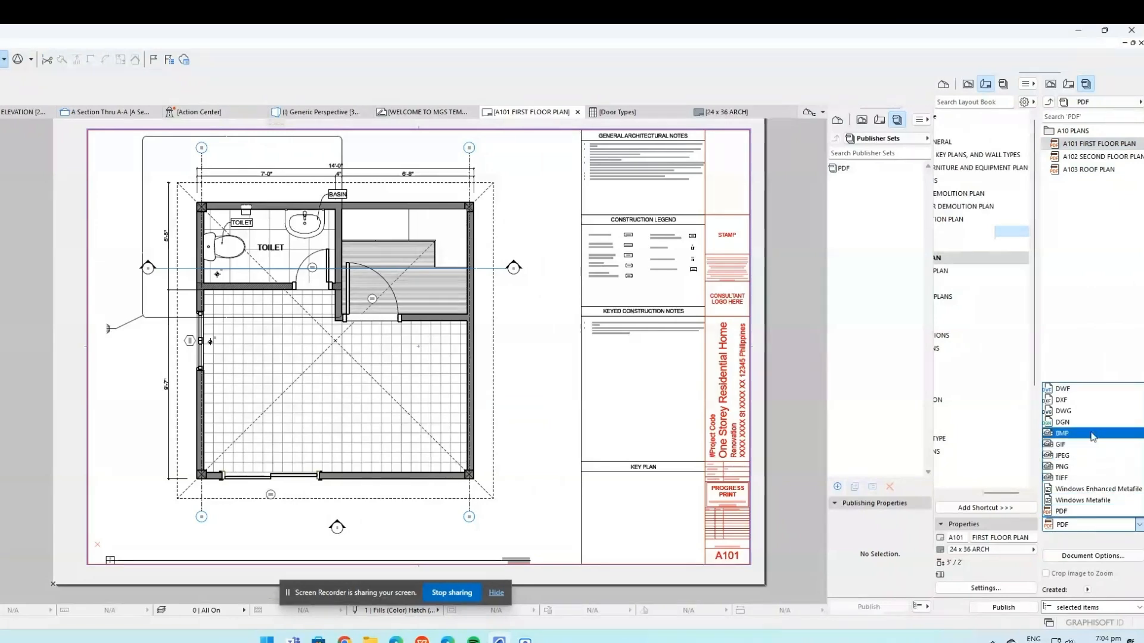
pyautogui.click(1093, 412)
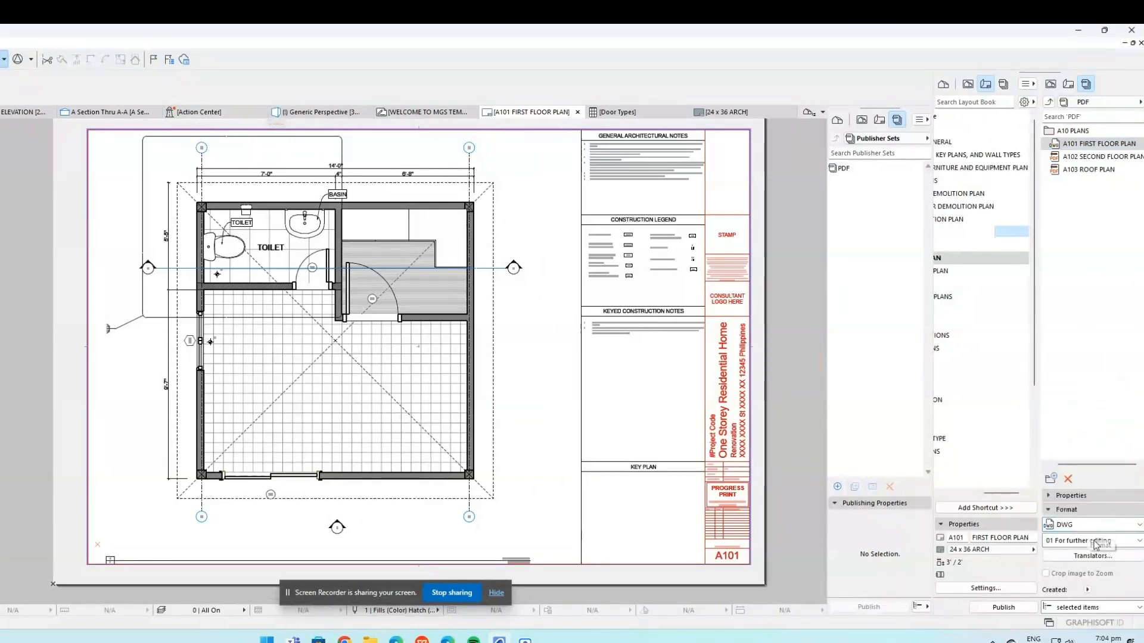
pyautogui.click(1096, 524)
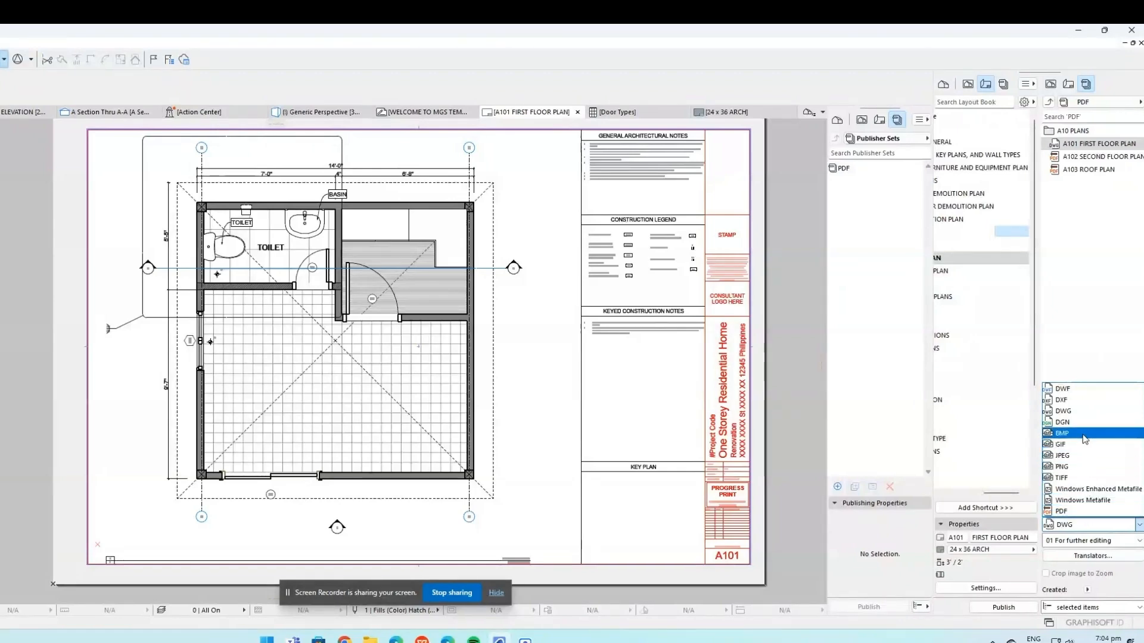
pyautogui.click(1081, 512)
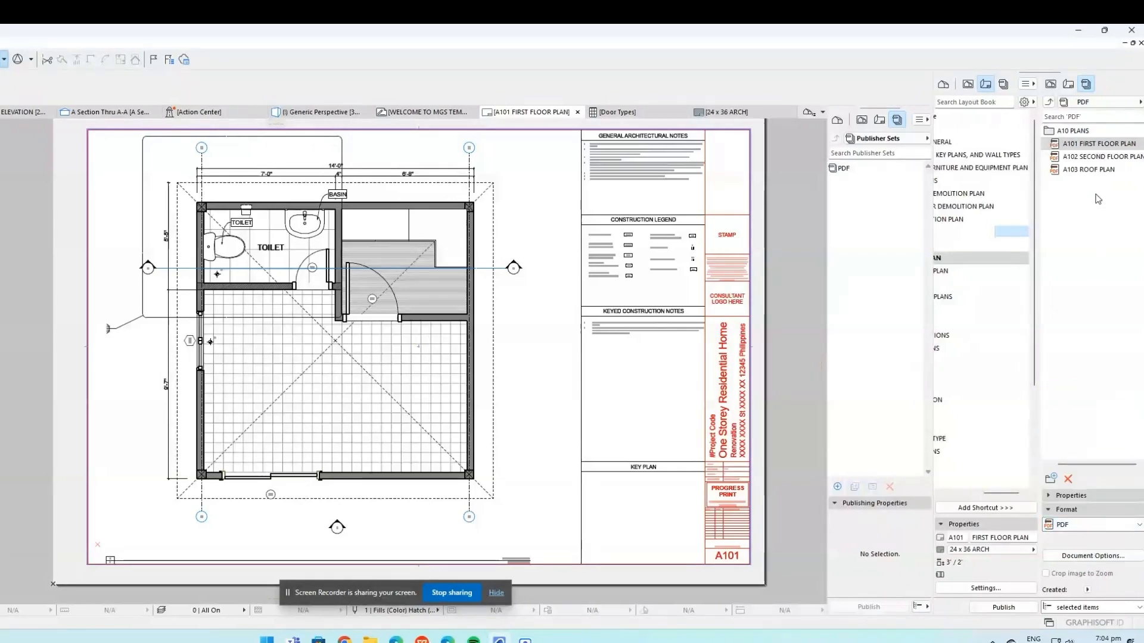
# Open the choice of which items of the publisher set to publish.
pyautogui.click(1075, 607)
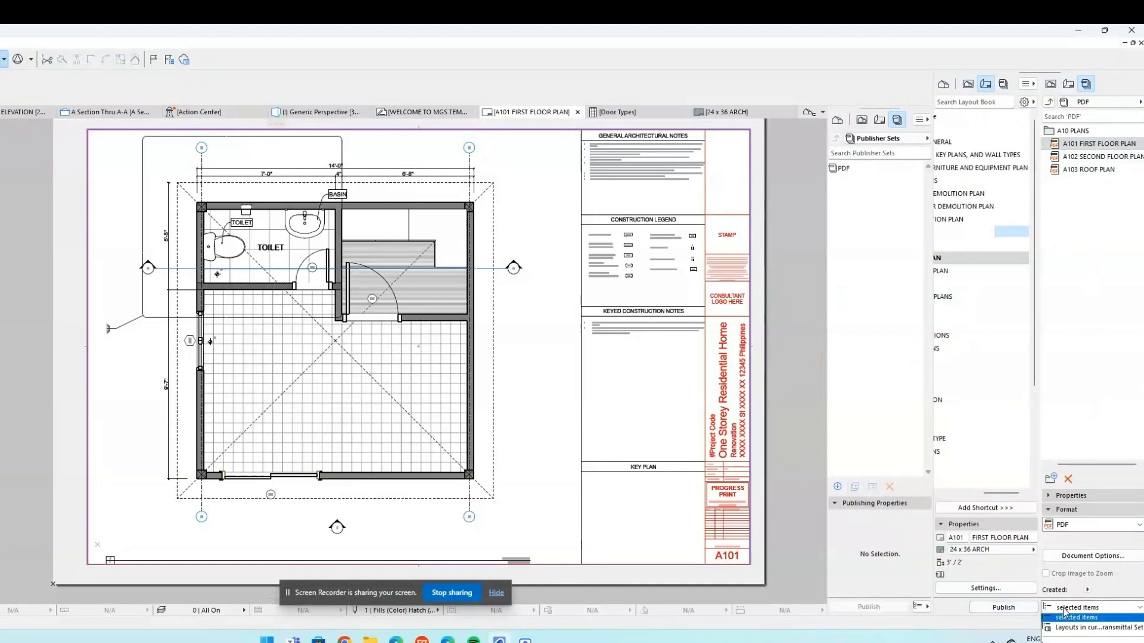
pyautogui.click(1069, 631)
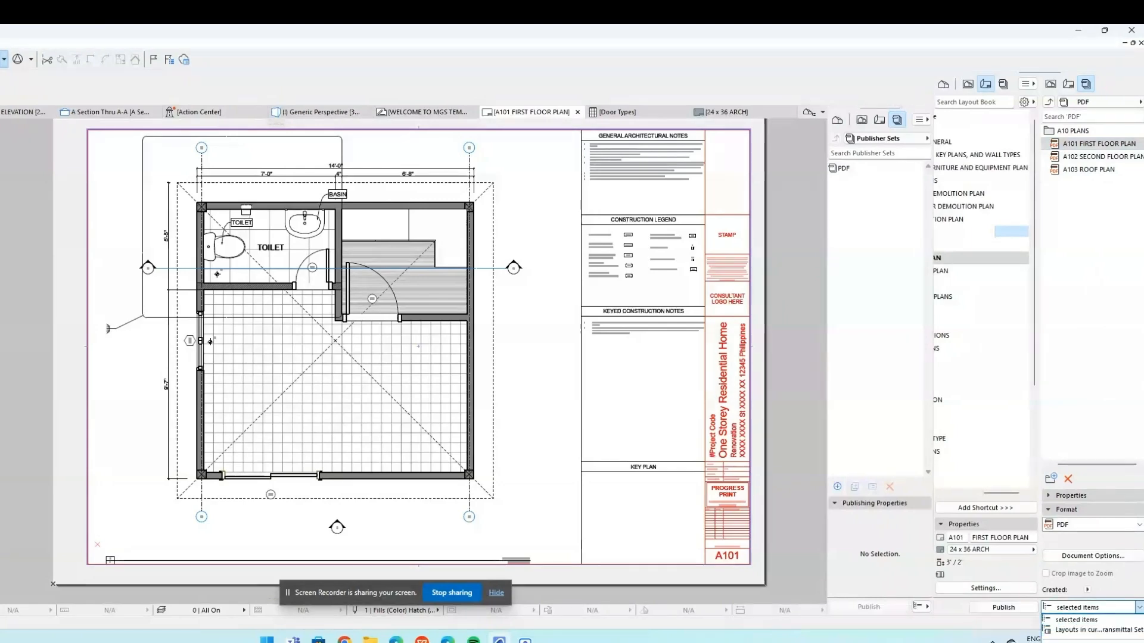